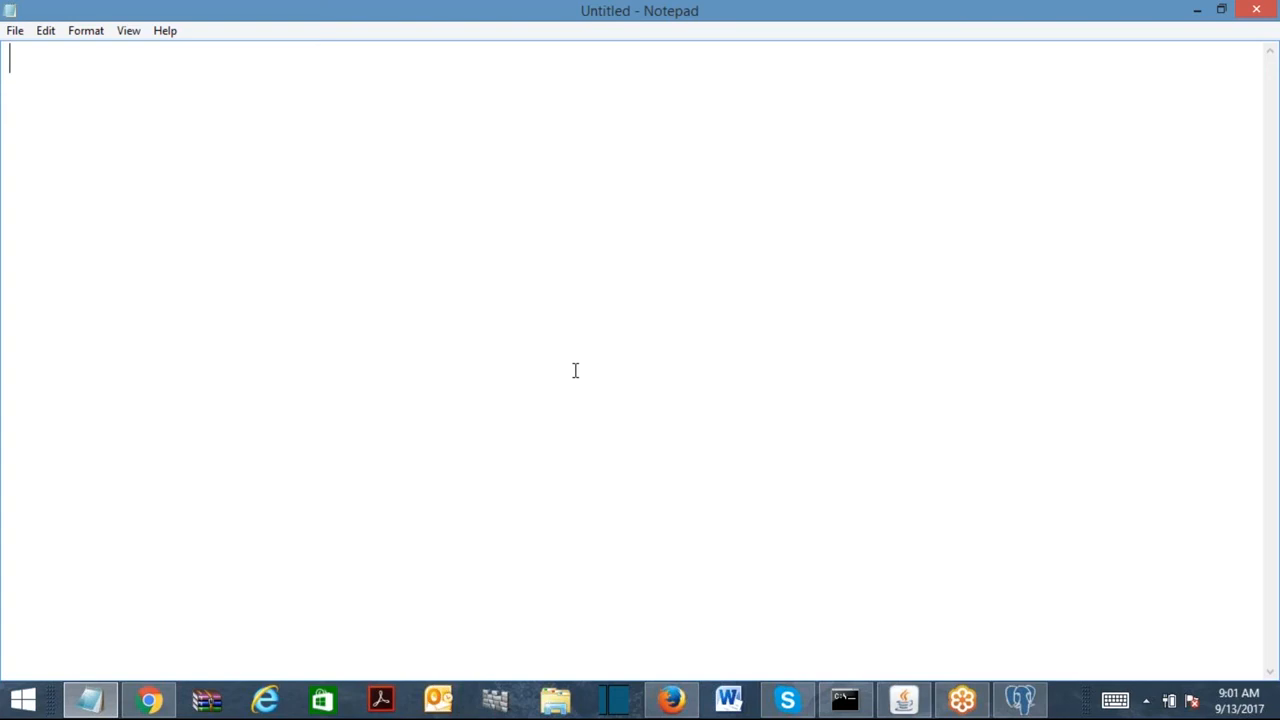
Type the Employee, Manager and CEO headings in Notepad.
{"action": "key", "text": "Return"}
{"action": "type", "text": "Employee"}
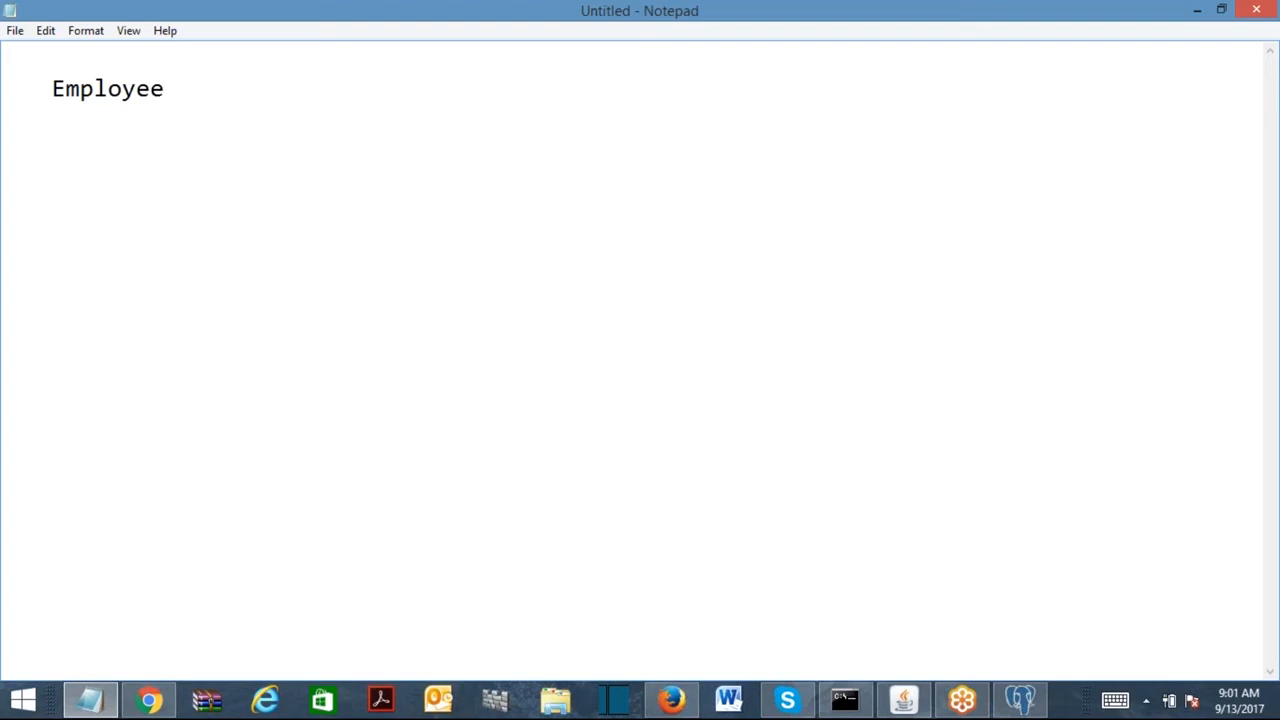
{"action": "key", "text": "Return"}
{"action": "key", "text": "Return"}
{"action": "key", "text": "BackSpace"}
{"action": "type", "text": "Manager"}
{"action": "key", "text": "Return"}
{"action": "key", "text": "Return"}
{"action": "key", "text": "Return"}
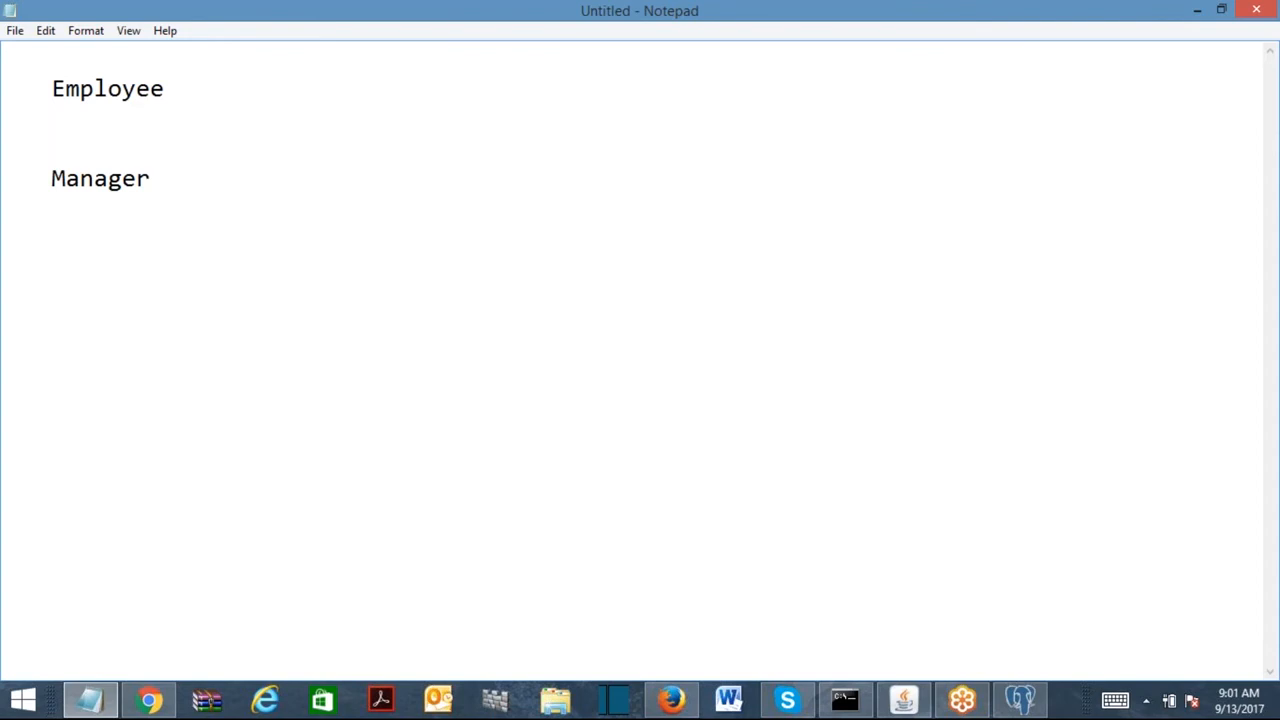
{"action": "type", "text": "CEO"}
List FirstName, LastName, Age, Gender, State, City and ZIP under Employee.
{"action": "type", "text": "FirstName"}
{"action": "key", "text": "Return"}
{"action": "type", "text": "LastName"}
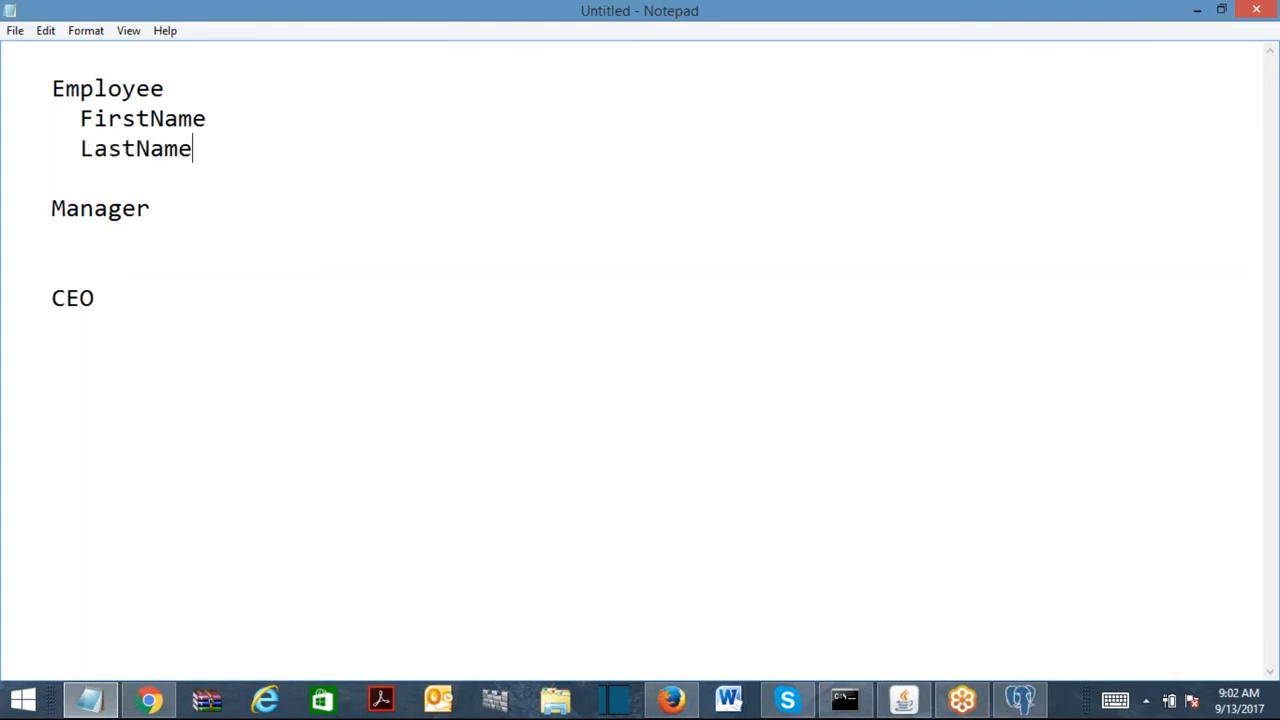
{"action": "key", "text": "Return"}
{"action": "type", "text": "Age"}
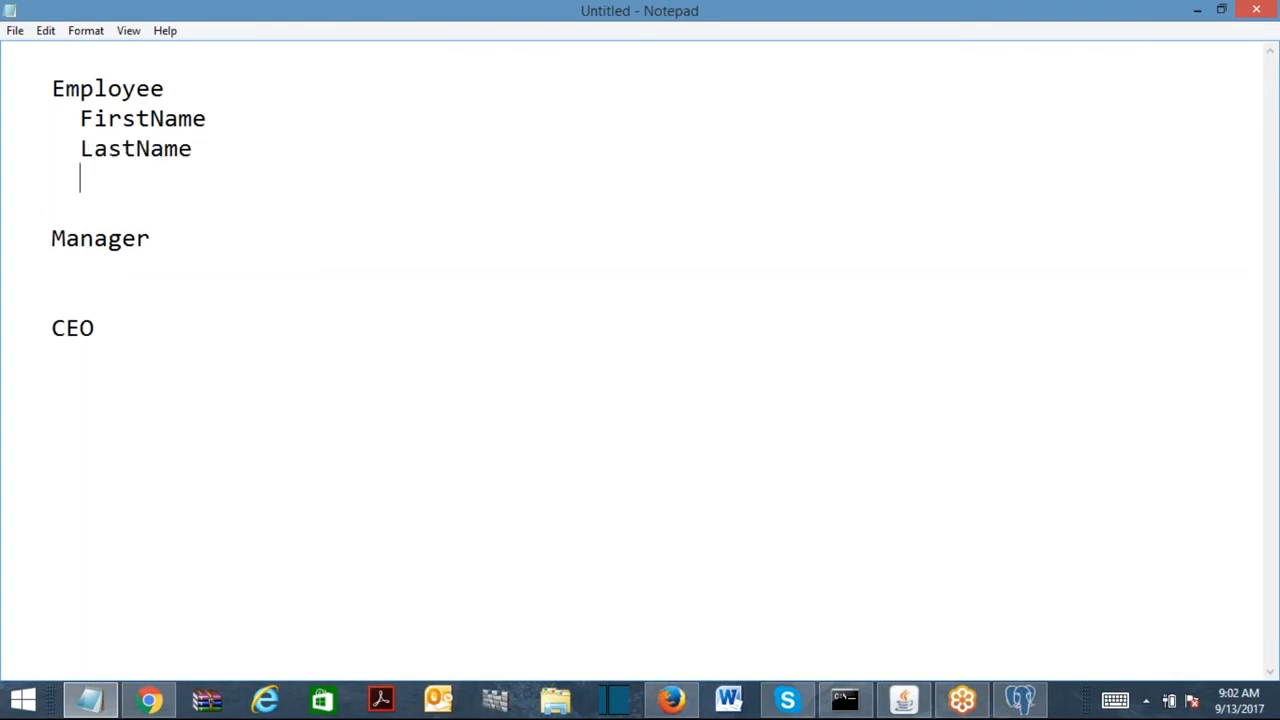
{"action": "key", "text": "Return"}
{"action": "type", "text": "Gender"}
{"action": "key", "text": "Return"}
{"action": "type", "text": "State"}
{"action": "key", "text": "Return"}
{"action": "type", "text": "City"}
{"action": "key", "text": "Return"}
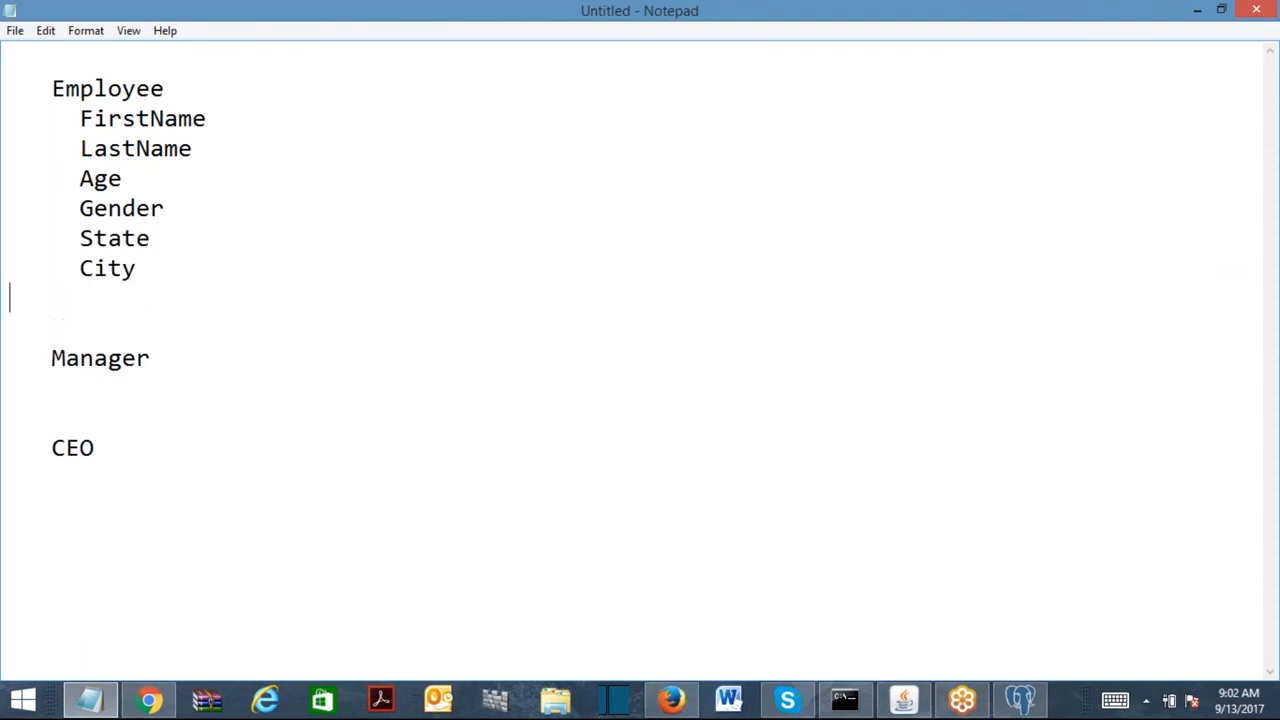
{"action": "type", "text": "ZIP"}
Paste the same field list under Manager and CEO, then return to Pega Designer Studio.
{"action": "left_click", "coordinate": [79, 118], "text": "shift"}
{"action": "key", "text": "ctrl+c"}
{"action": "left_click", "coordinate": [271, 286]}
{"action": "left_click", "coordinate": [106, 383]}
{"action": "key", "text": "ctrl+v"}
{"action": "left_click", "coordinate": [122, 627]}
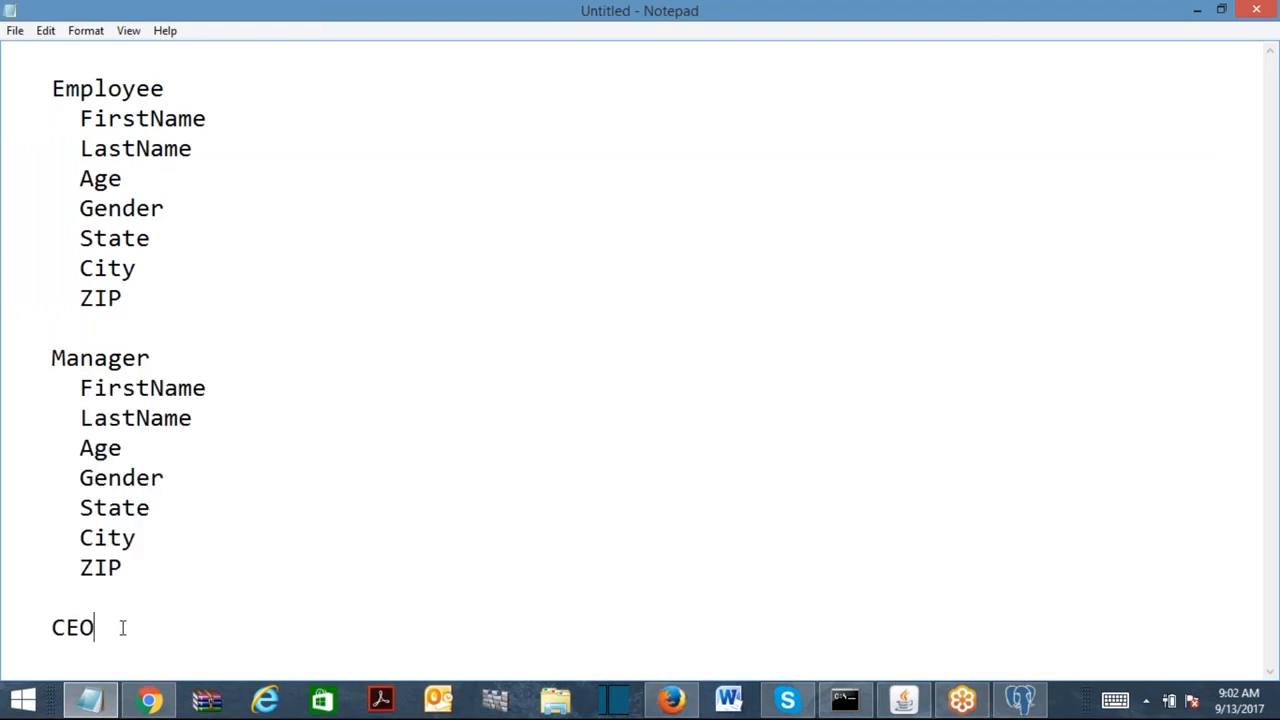
{"action": "key", "text": "Return"}
{"action": "key", "text": "ctrl+v"}
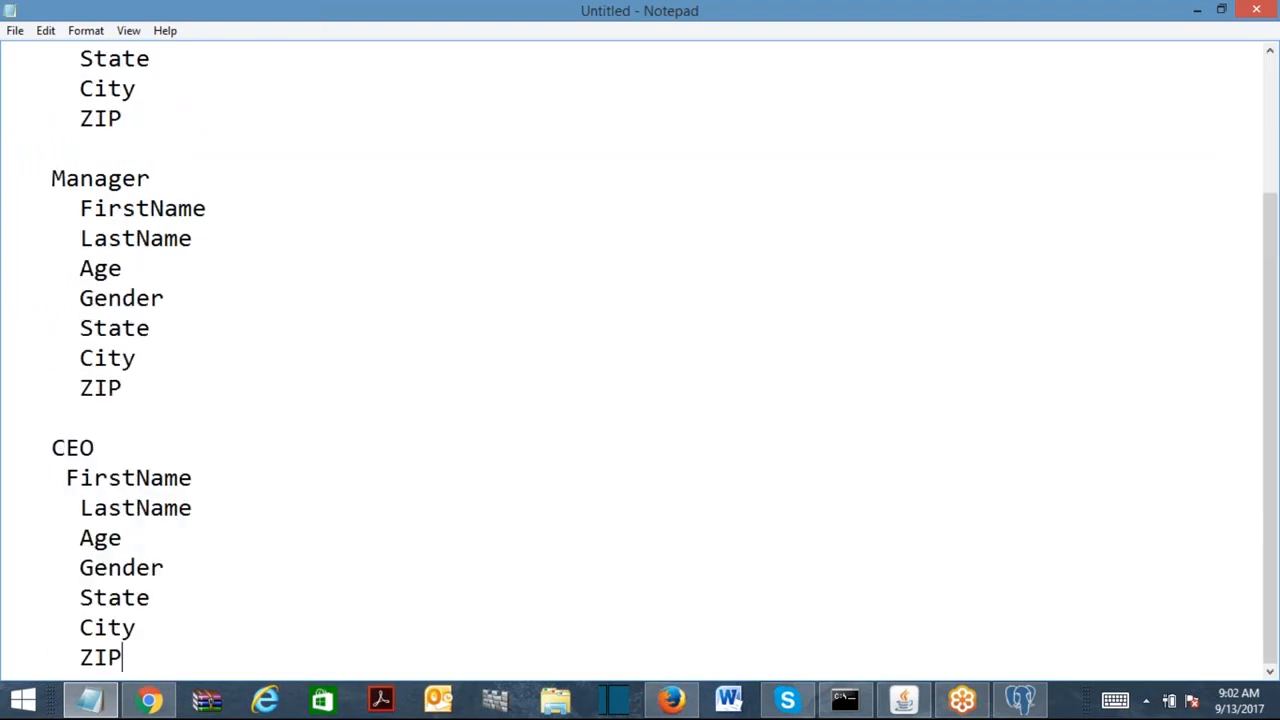
{"action": "left_click_drag", "start_coordinate": [1264, 349], "coordinate": [1268, 212]}
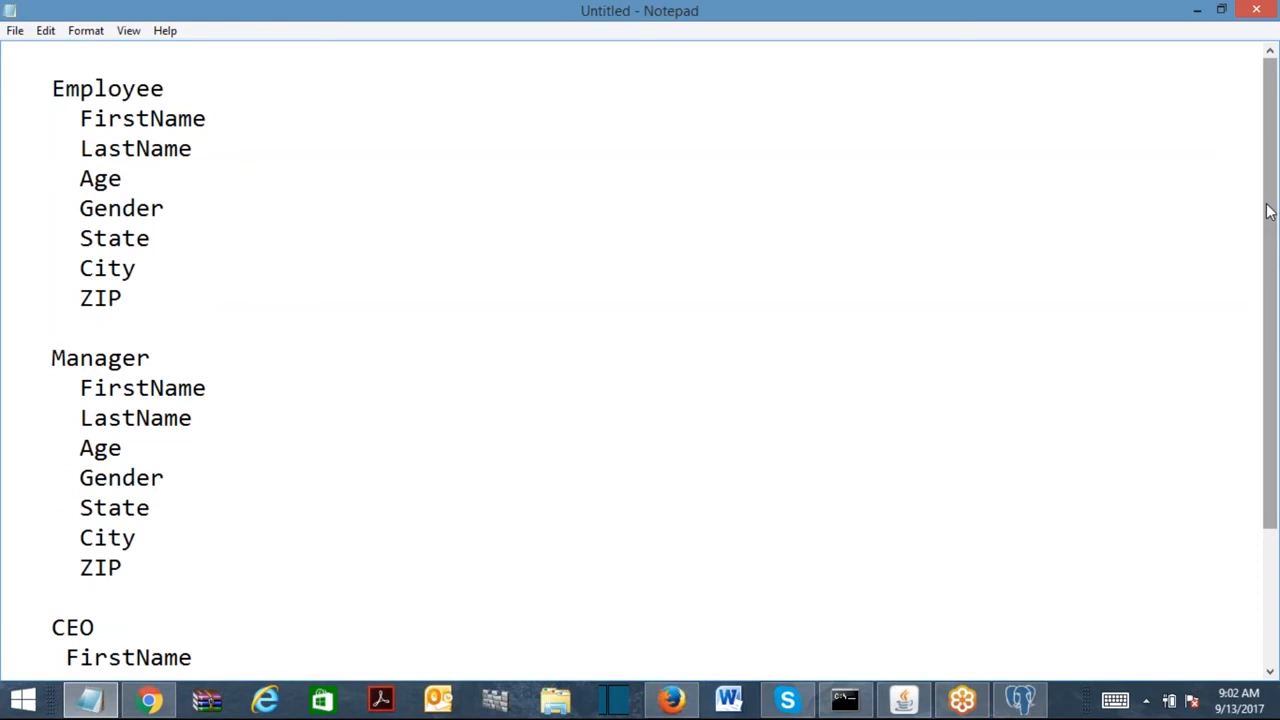
{"action": "key", "text": "alt+Tab"}
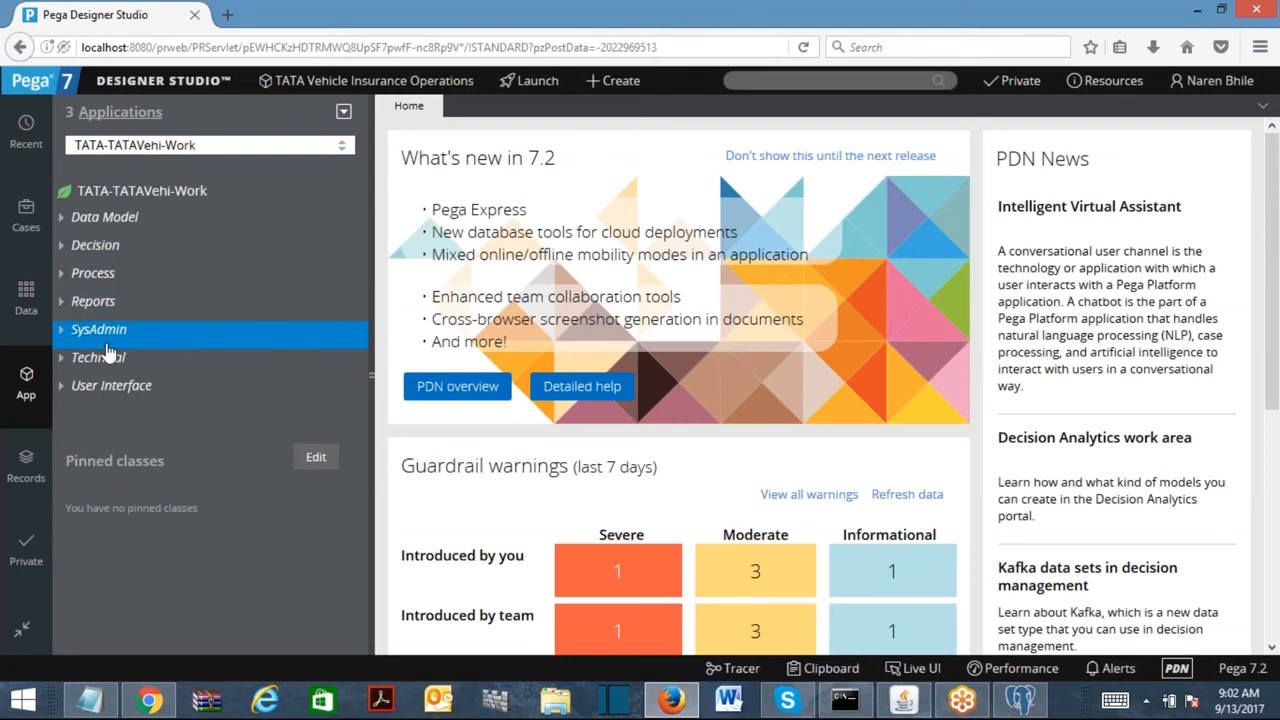
Create and open a new User Interface section labelled ManagerDetails.
{"action": "left_click", "coordinate": [99, 396]}
{"action": "right_click", "coordinate": [99, 396]}
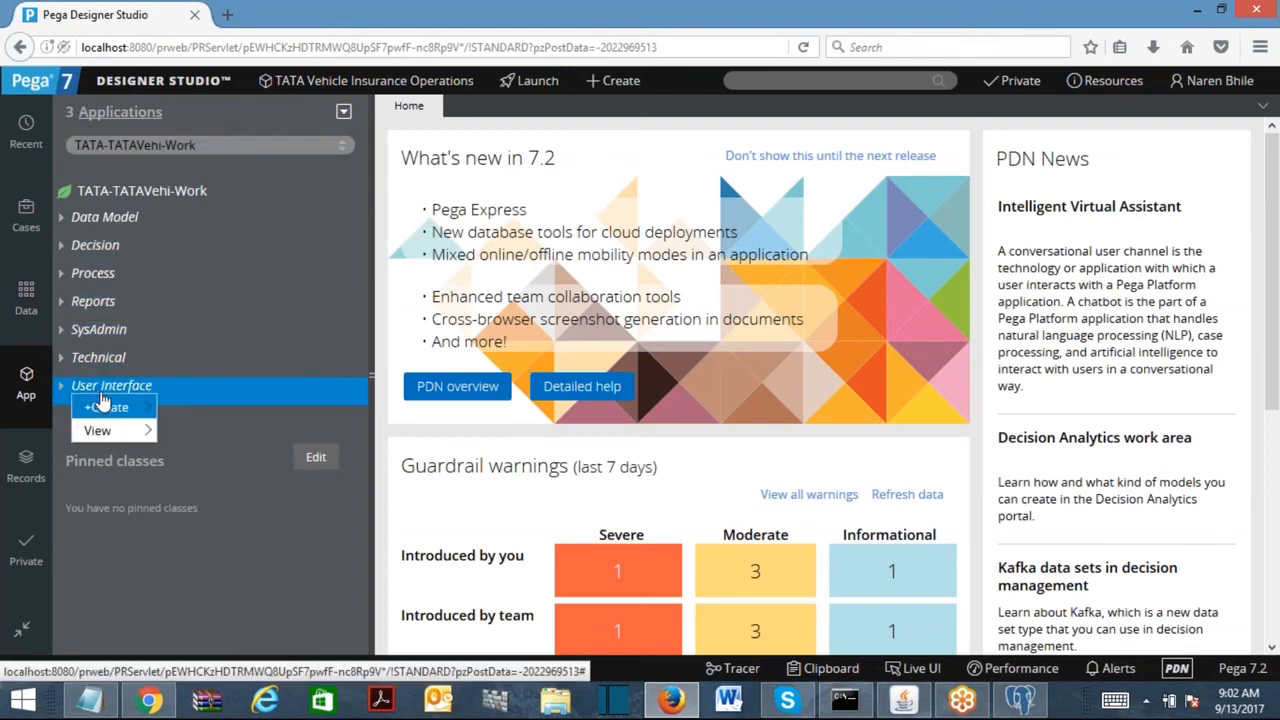
{"action": "mouse_move", "coordinate": [105, 408]}
{"action": "left_click", "coordinate": [190, 550]}
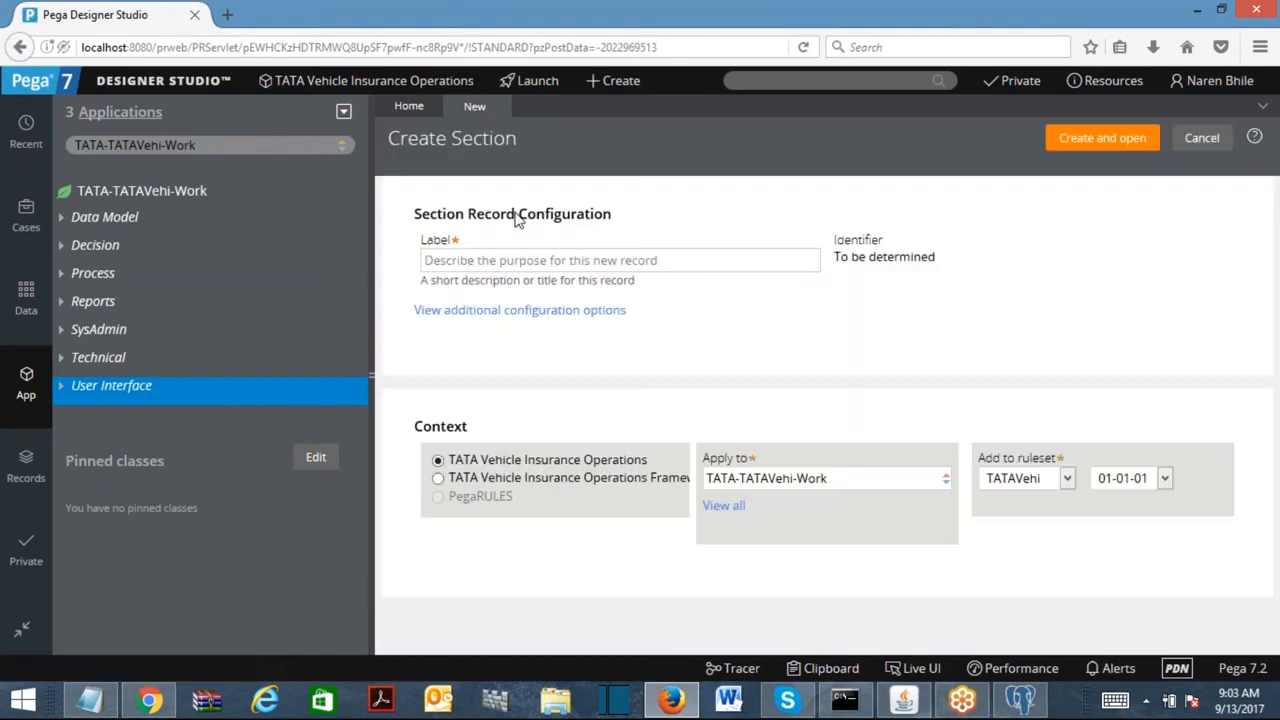
{"action": "left_click", "coordinate": [565, 255]}
{"action": "type", "text": "ManagerDeta"}
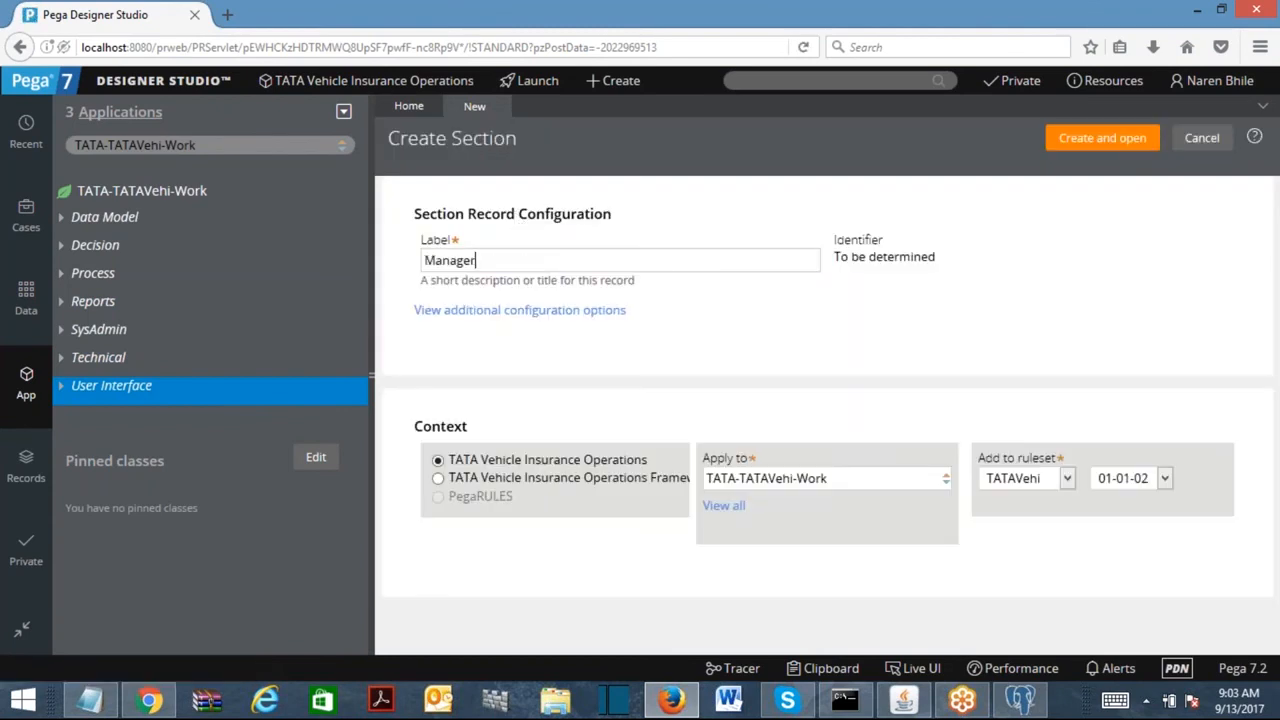
{"action": "type", "text": "ils"}
{"action": "left_click", "coordinate": [1088, 143]}
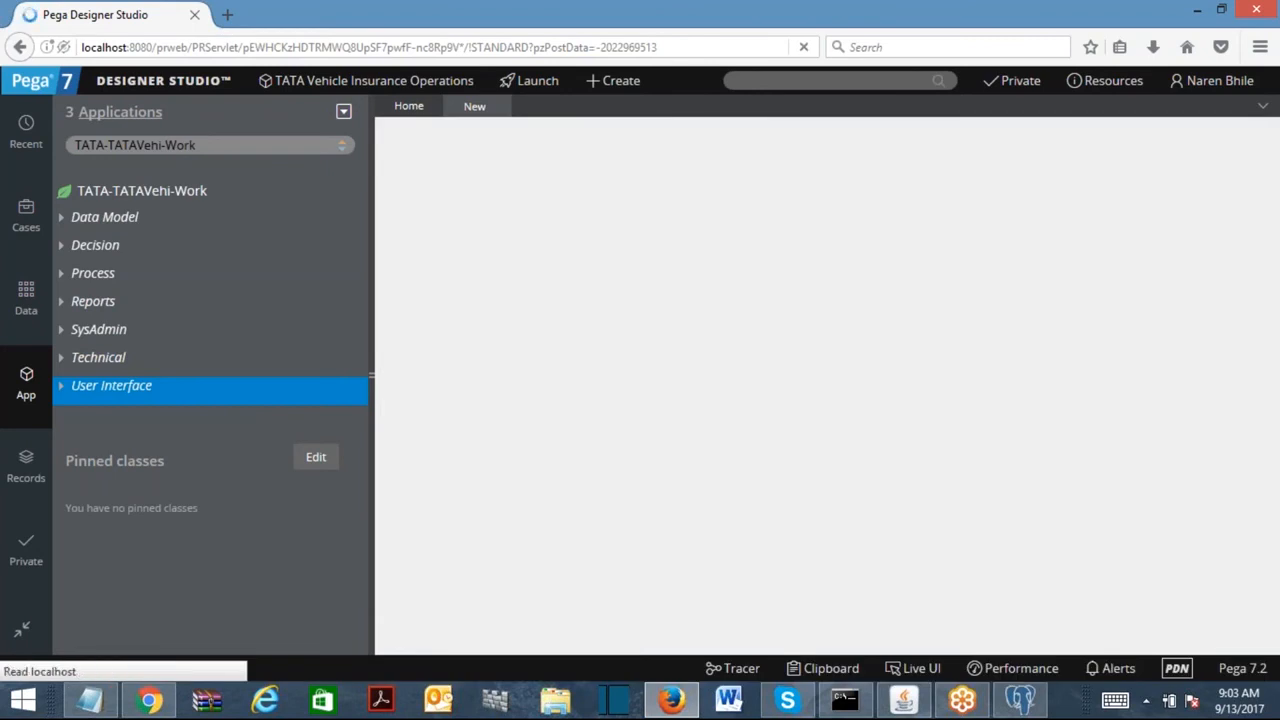
Add the FirstName and LastName properties to the section's dynamic layout.
{"action": "left_click", "coordinate": [62, 217]}
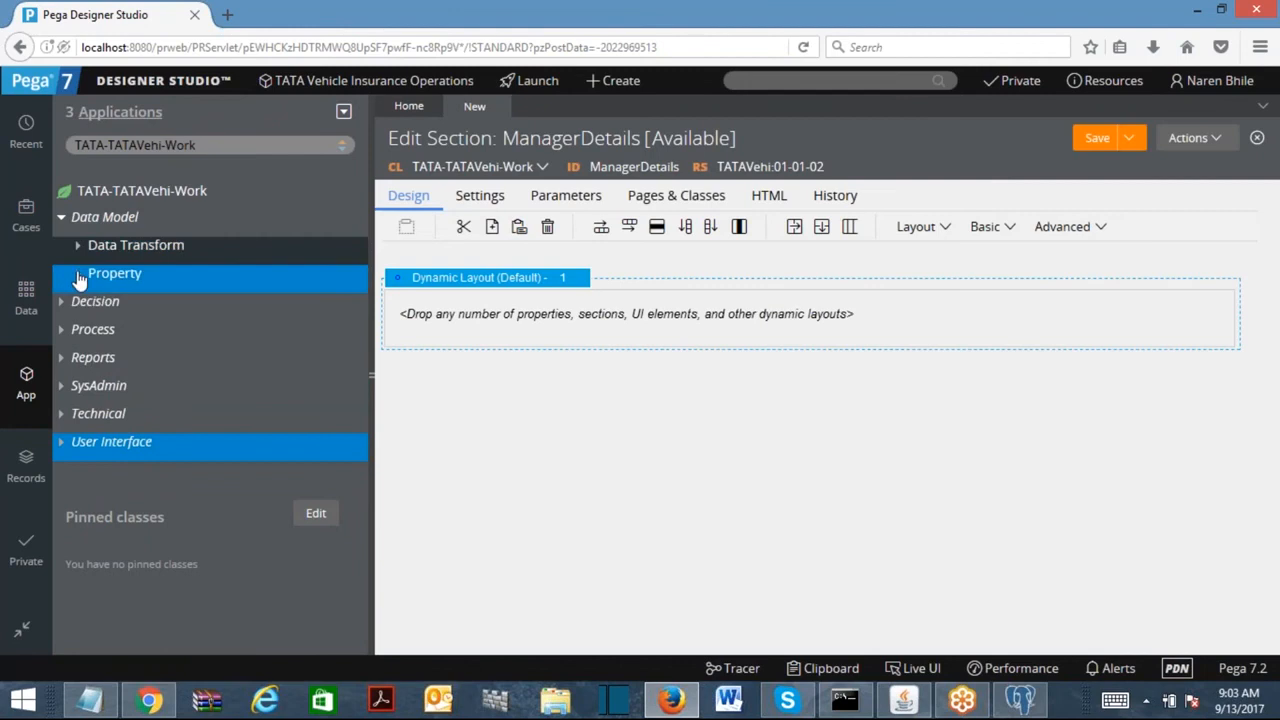
{"action": "left_click", "coordinate": [79, 275]}
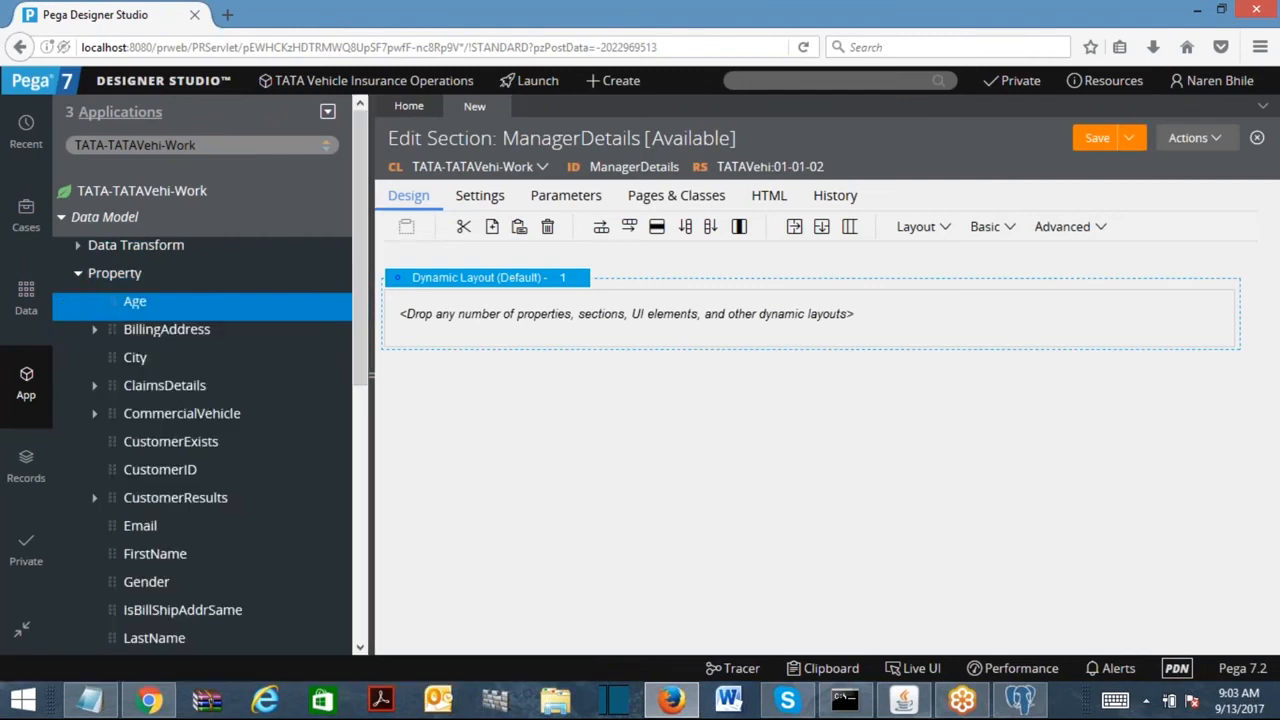
{"action": "left_click_drag", "start_coordinate": [358, 244], "coordinate": [357, 364]}
{"action": "left_click_drag", "start_coordinate": [109, 333], "coordinate": [319, 345]}
{"action": "left_click", "coordinate": [118, 424]}
{"action": "left_click_drag", "start_coordinate": [118, 423], "coordinate": [508, 360]}
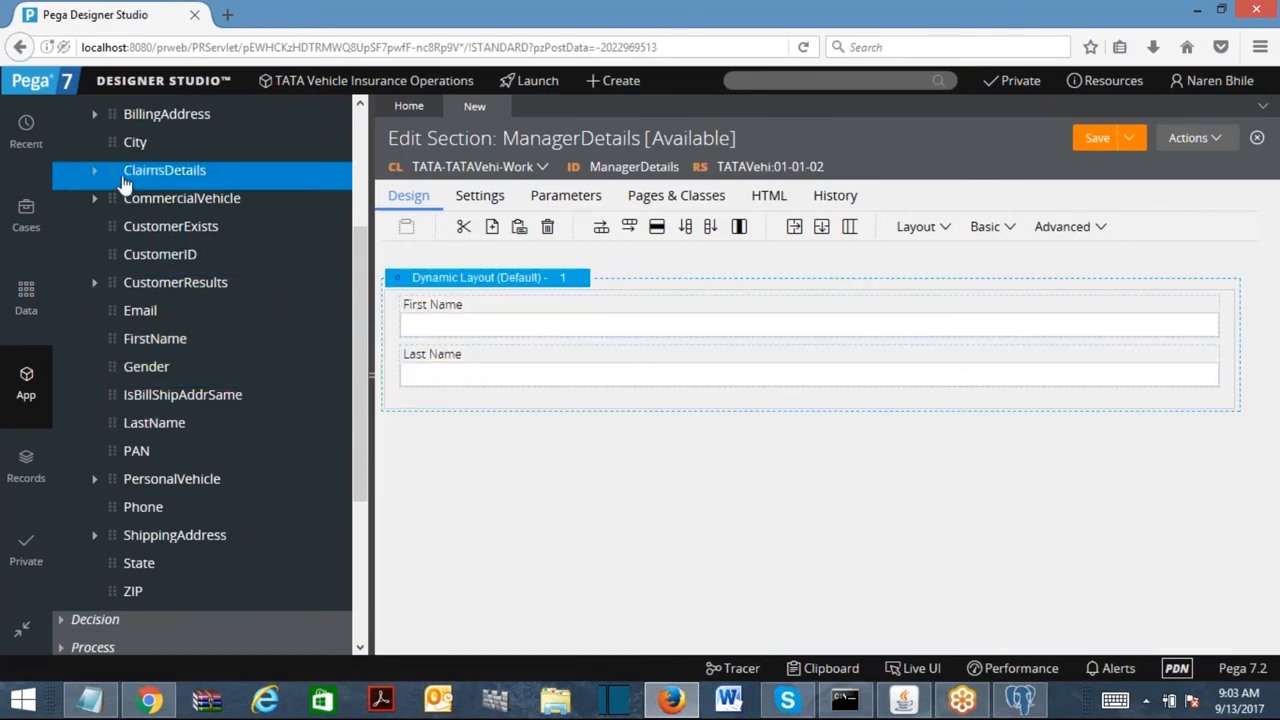
{"action": "scroll", "coordinate": [357, 235], "scroll_direction": "up", "scroll_amount": 1}
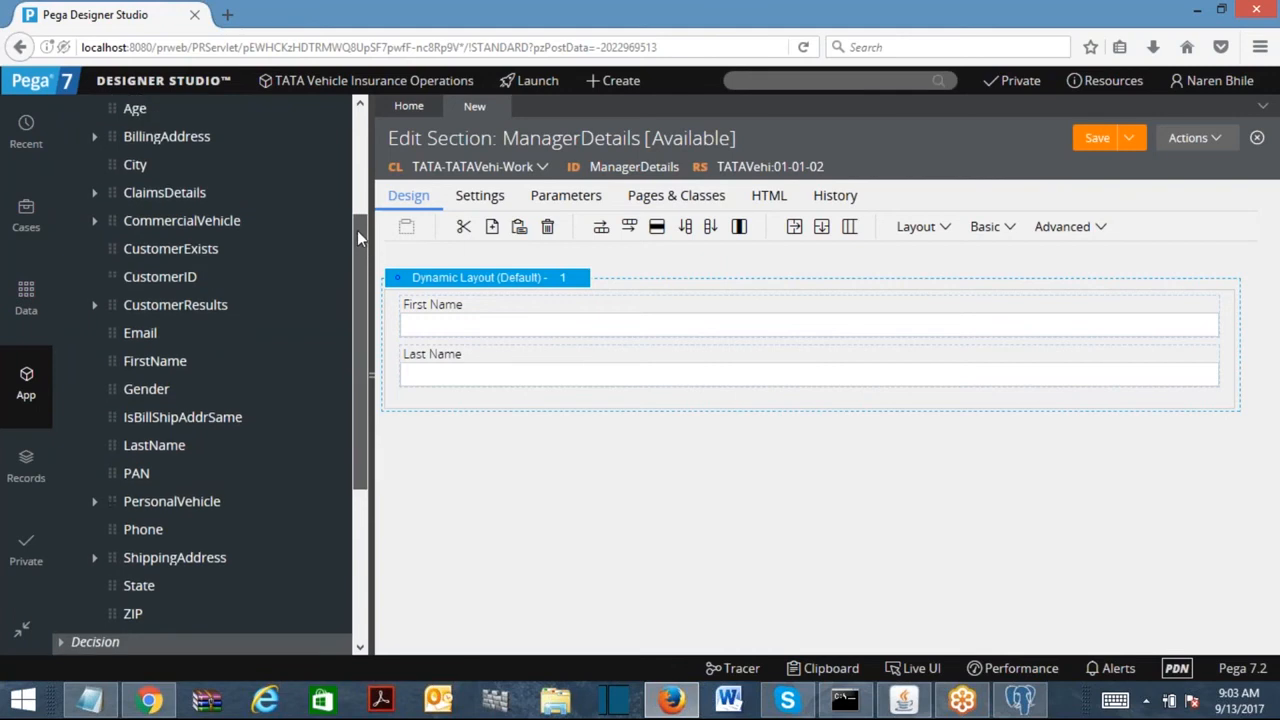
{"action": "left_click", "coordinate": [1212, 80]}
Log off and sign back in as the Chase administrator operator.
{"action": "left_click", "coordinate": [1171, 226]}
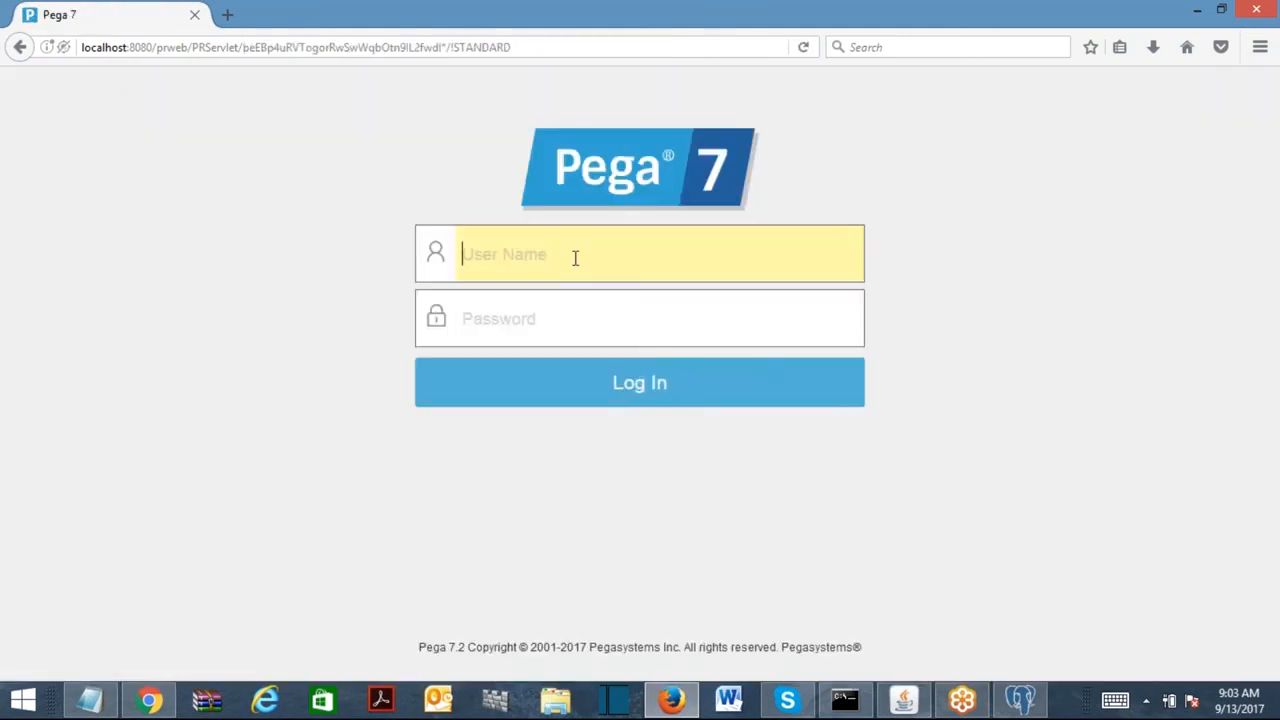
{"action": "type", "text": "admin"}
{"action": "key", "text": "Down"}
{"action": "left_click", "coordinate": [535, 328]}
{"action": "left_click", "coordinate": [535, 326]}
{"action": "type", "text": "rules"}
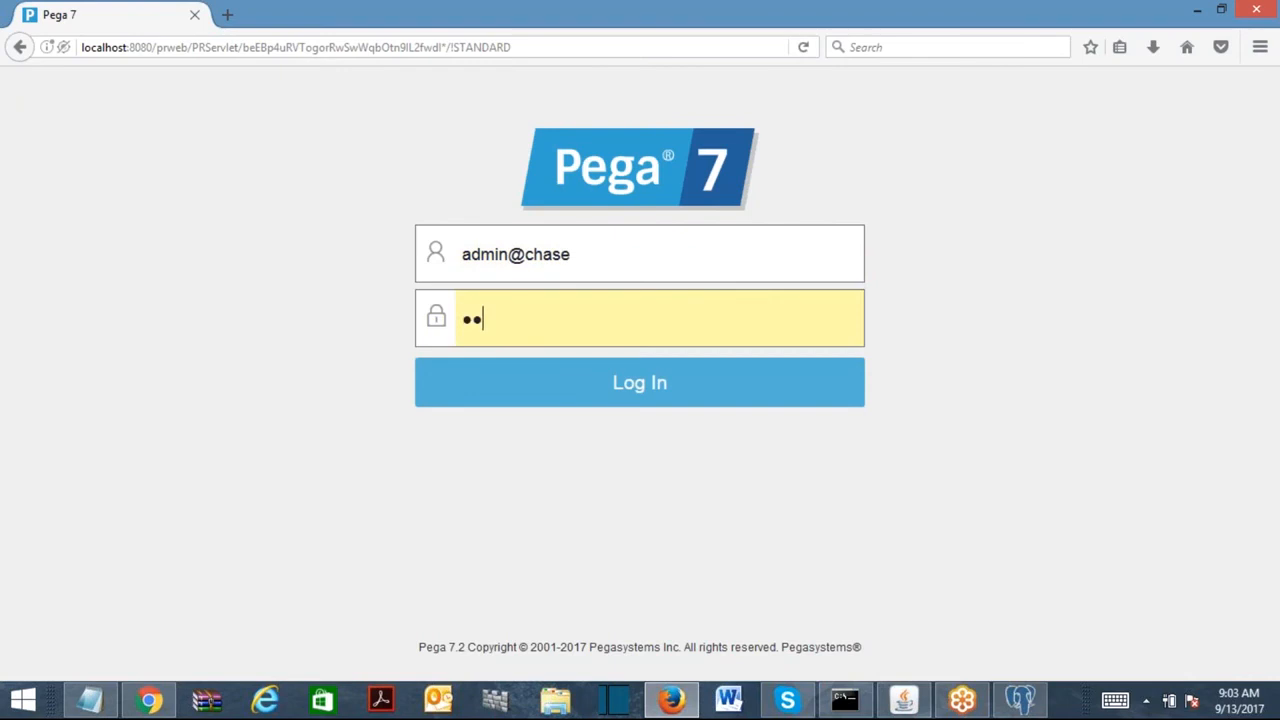
{"action": "key", "text": "Return"}
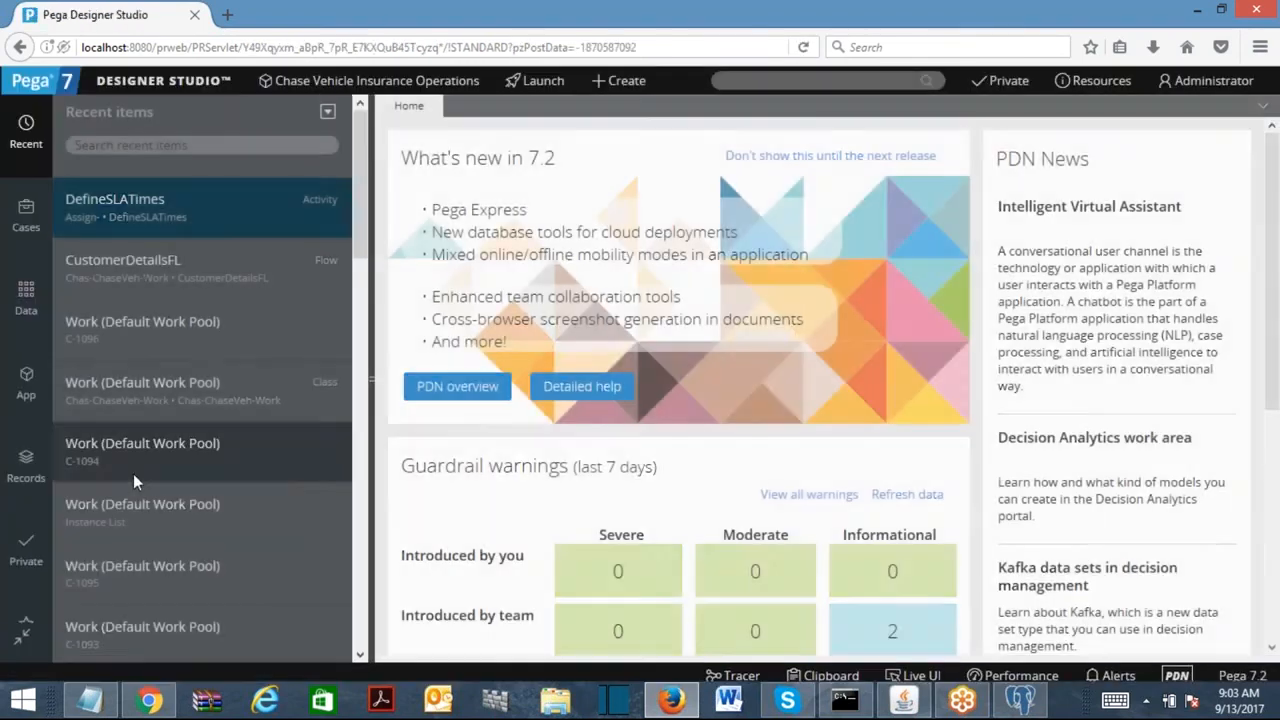
Start a new User Interface section labelled EmployeeDetailsSec from the App Explorer.
{"action": "left_click", "coordinate": [26, 382]}
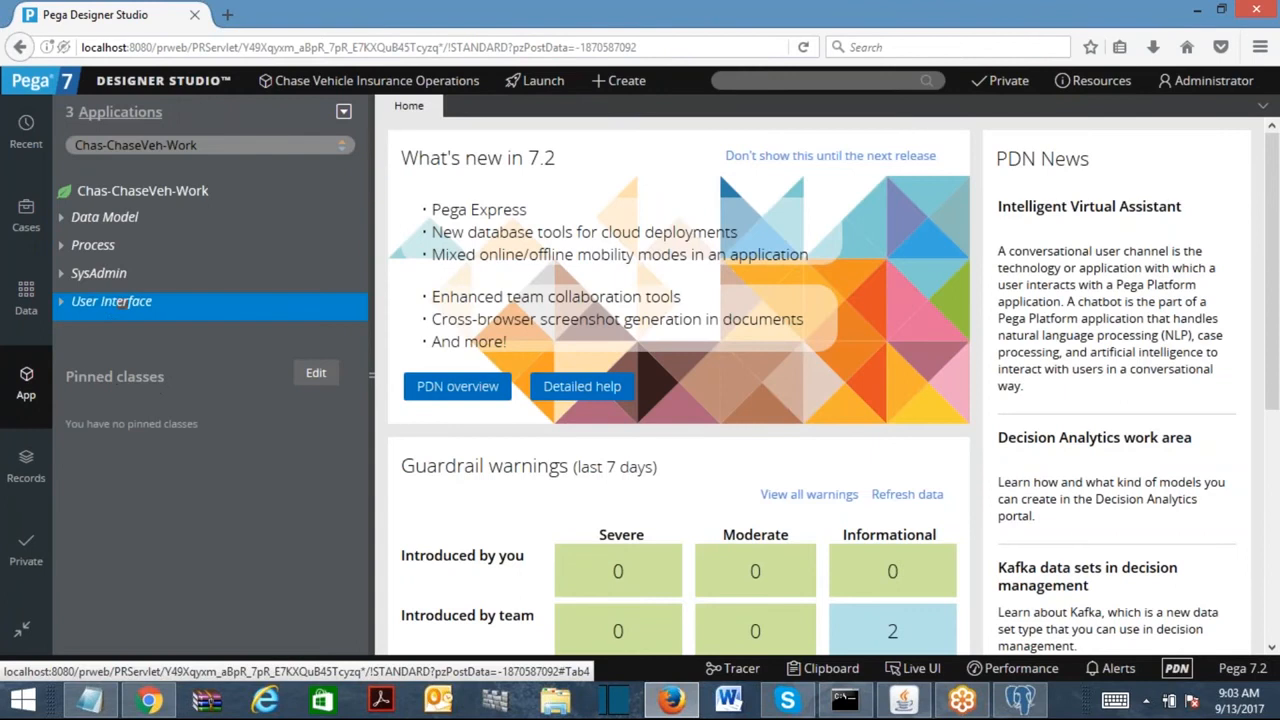
{"action": "right_click", "coordinate": [110, 322]}
{"action": "mouse_move", "coordinate": [90, 334]}
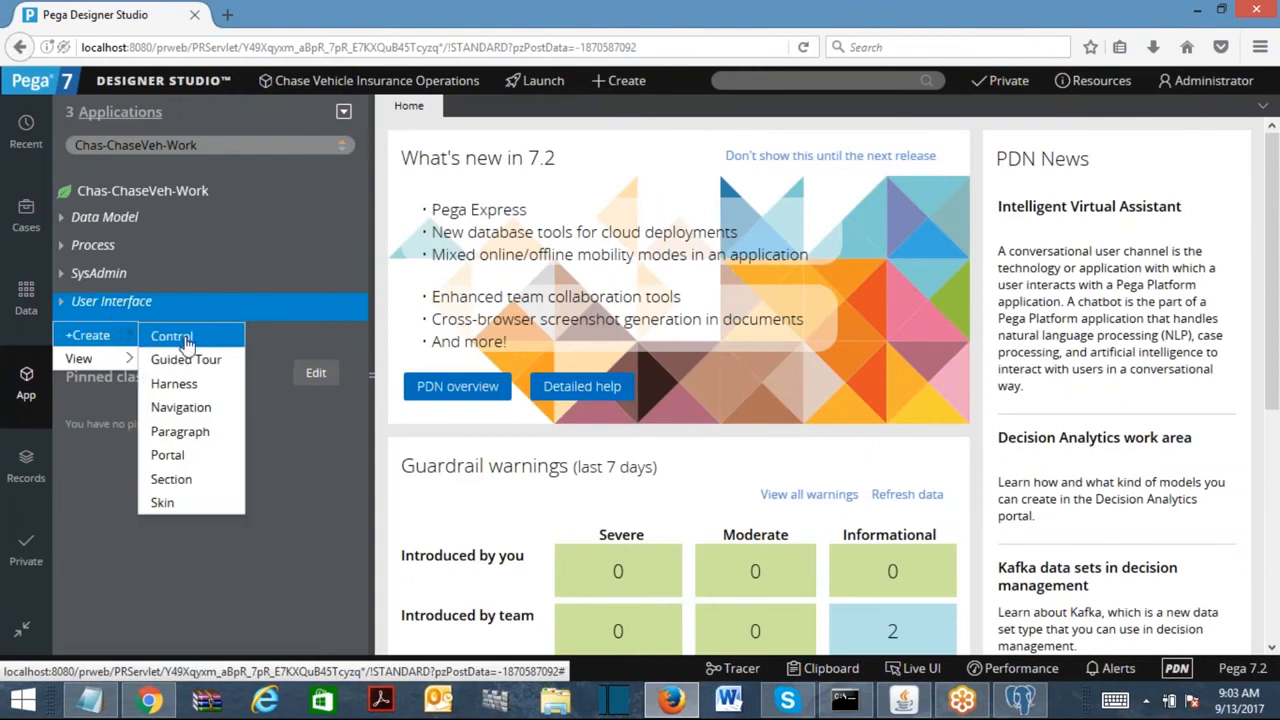
{"action": "left_click", "coordinate": [165, 477]}
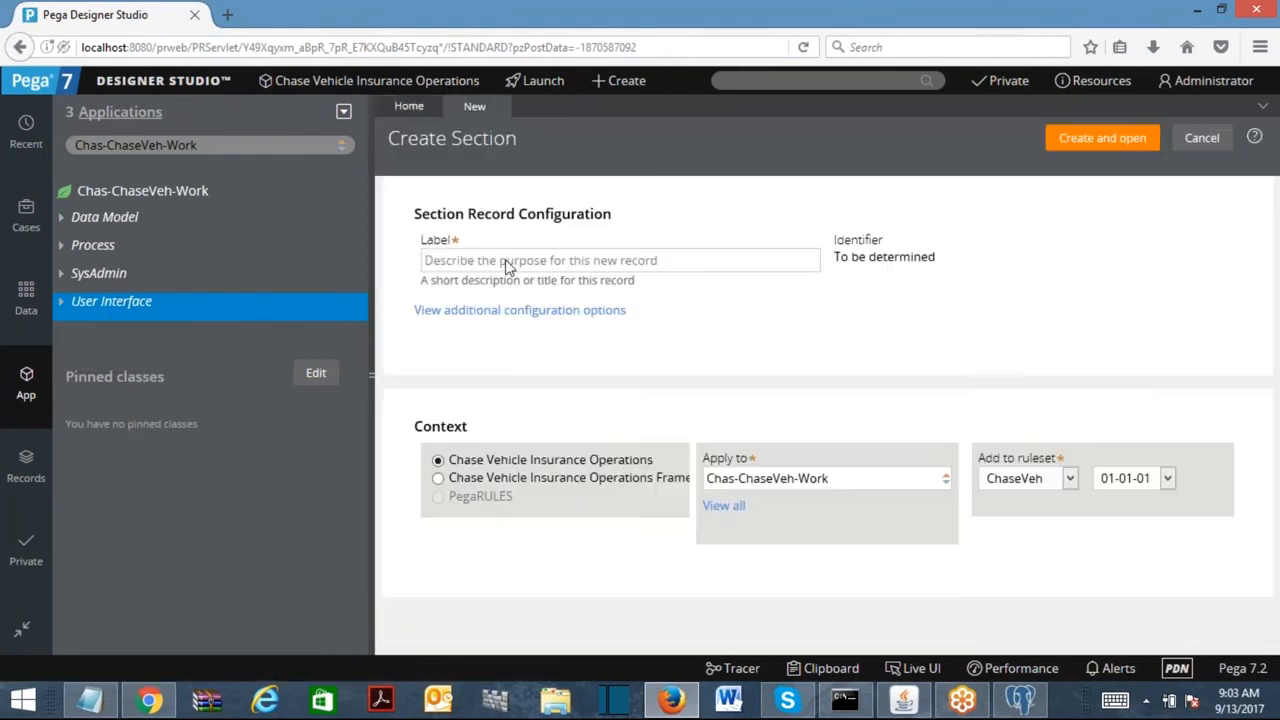
{"action": "left_click", "coordinate": [507, 265]}
{"action": "type", "text": "EmployeeDetailsSec"}
Drag FirstName, LastName, Age, Gender, State, City and ZipCode into EmployeeDetailsSec's layout and save.
{"action": "left_click", "coordinate": [1110, 140]}
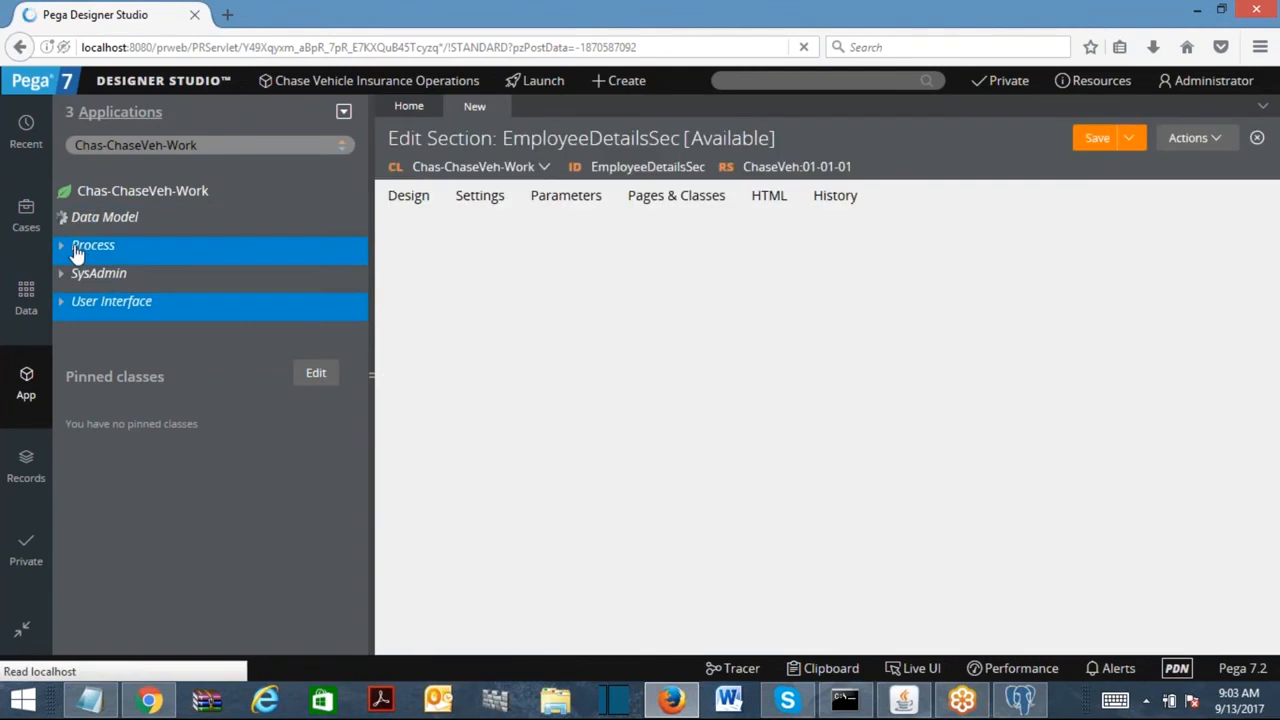
{"action": "left_click", "coordinate": [78, 249]}
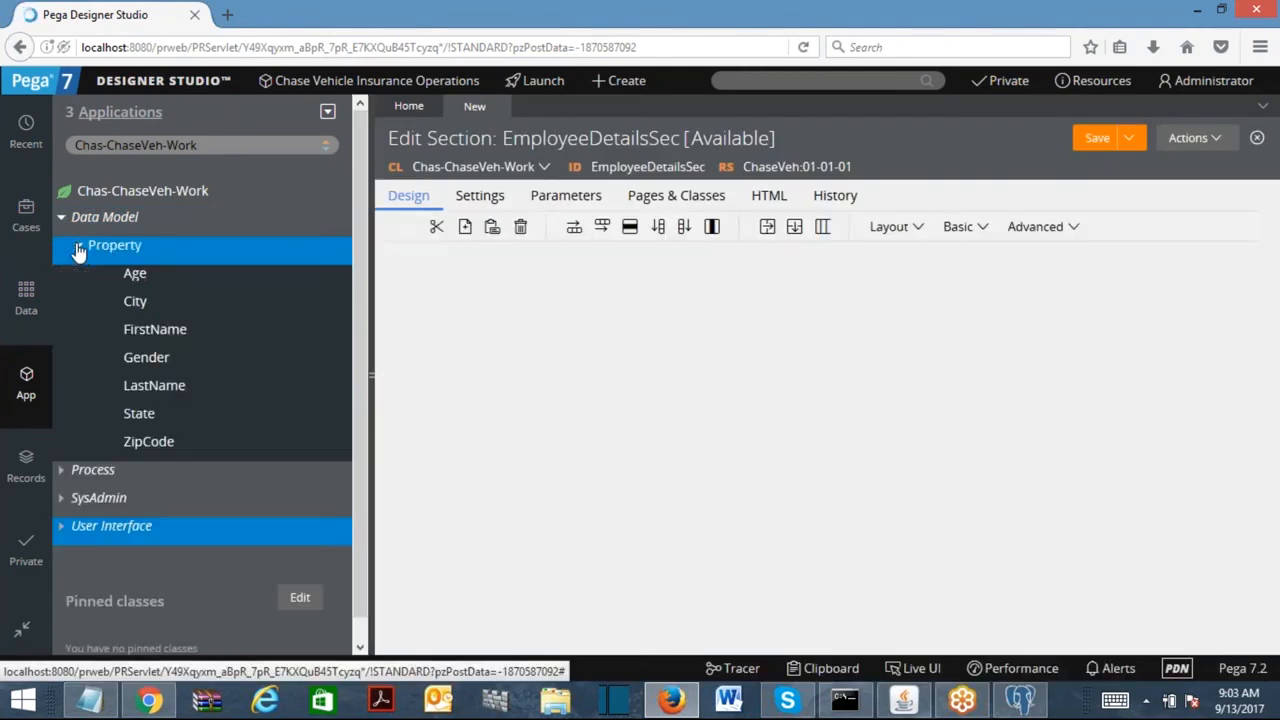
{"action": "left_click_drag", "start_coordinate": [106, 331], "coordinate": [463, 311]}
{"action": "left_click_drag", "start_coordinate": [150, 386], "coordinate": [529, 357]}
{"action": "left_click", "coordinate": [137, 305]}
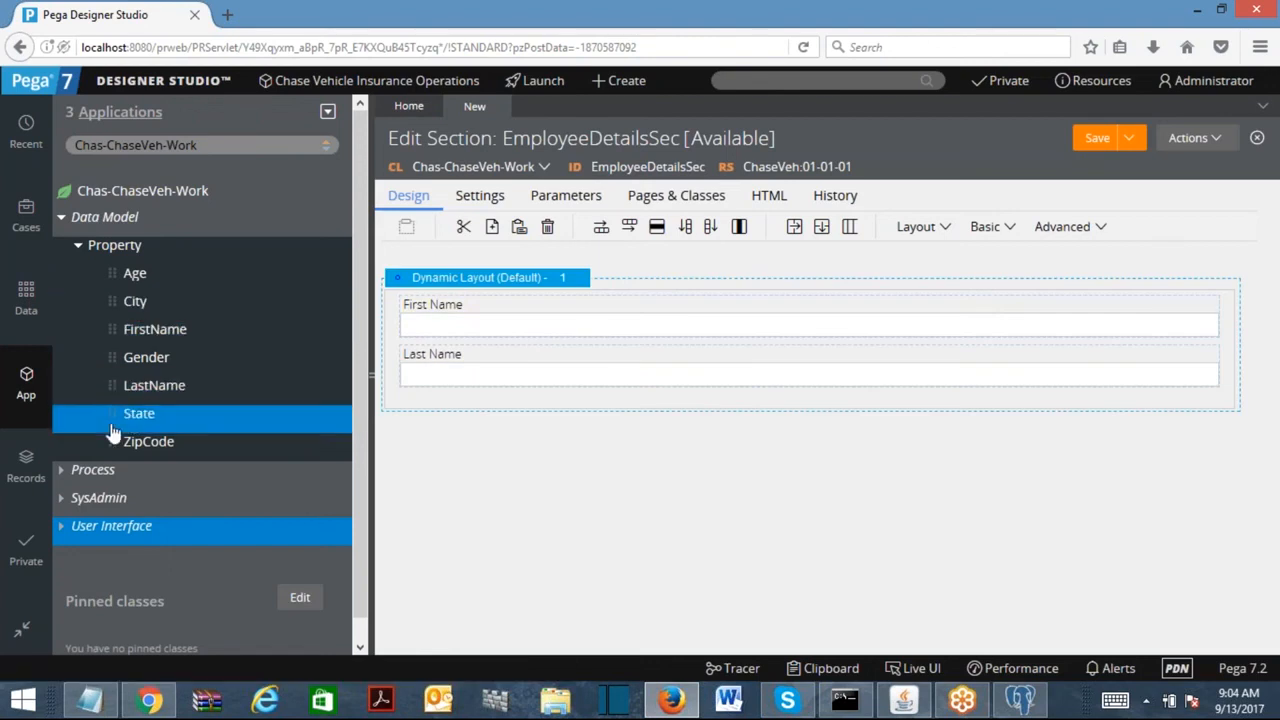
{"action": "left_click_drag", "start_coordinate": [112, 280], "coordinate": [541, 399]}
{"action": "left_click_drag", "start_coordinate": [160, 362], "coordinate": [453, 457]}
{"action": "left_click_drag", "start_coordinate": [134, 413], "coordinate": [457, 523]}
{"action": "left_click_drag", "start_coordinate": [123, 297], "coordinate": [532, 600]}
{"action": "left_click_drag", "start_coordinate": [148, 441], "coordinate": [574, 614]}
{"action": "left_click", "coordinate": [1100, 140]}
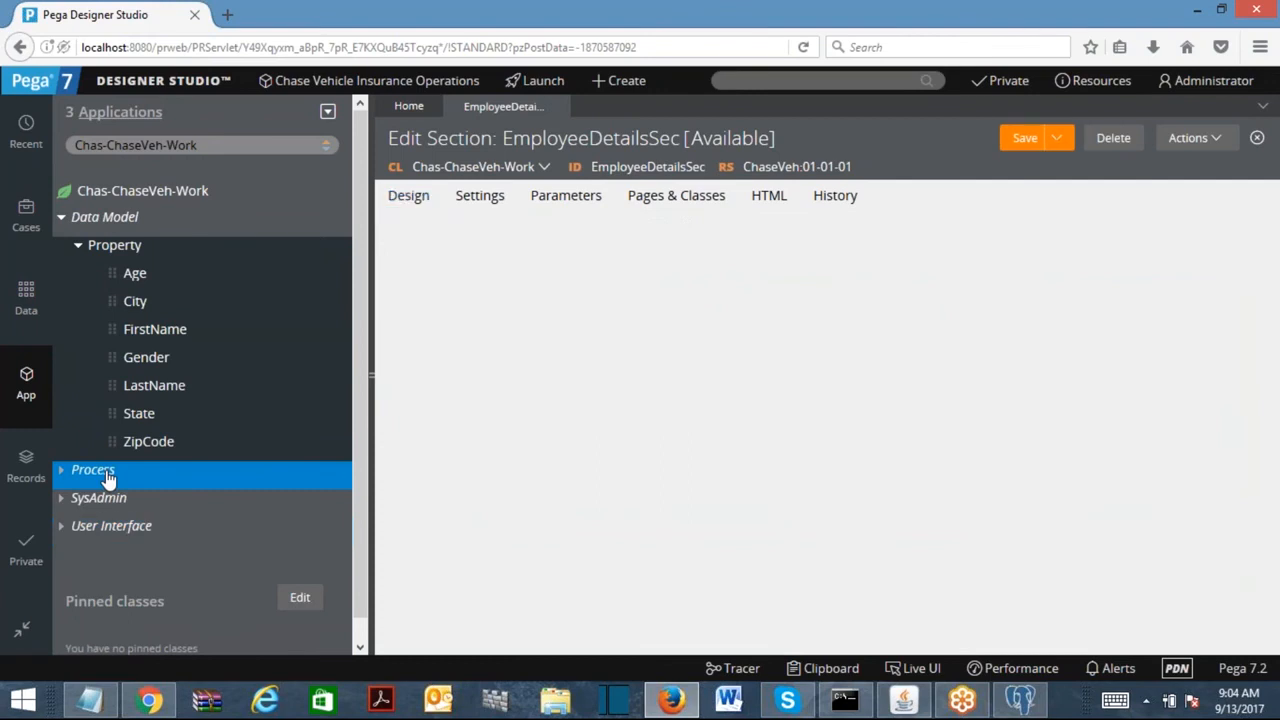
Create the EmployeeDetailsFA flow action, set its section to EmployeeDetailsSec, and save.
{"action": "right_click", "coordinate": [108, 479]}
{"action": "mouse_move", "coordinate": [95, 493]}
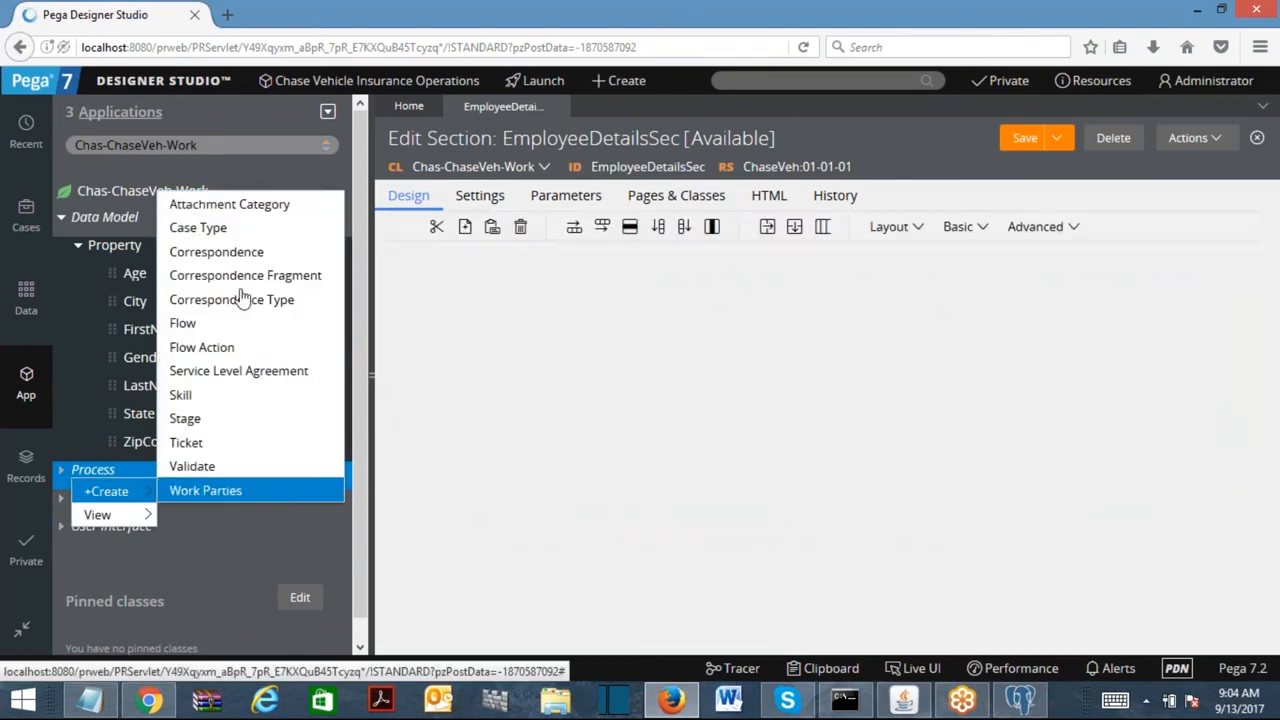
{"action": "left_click", "coordinate": [212, 350]}
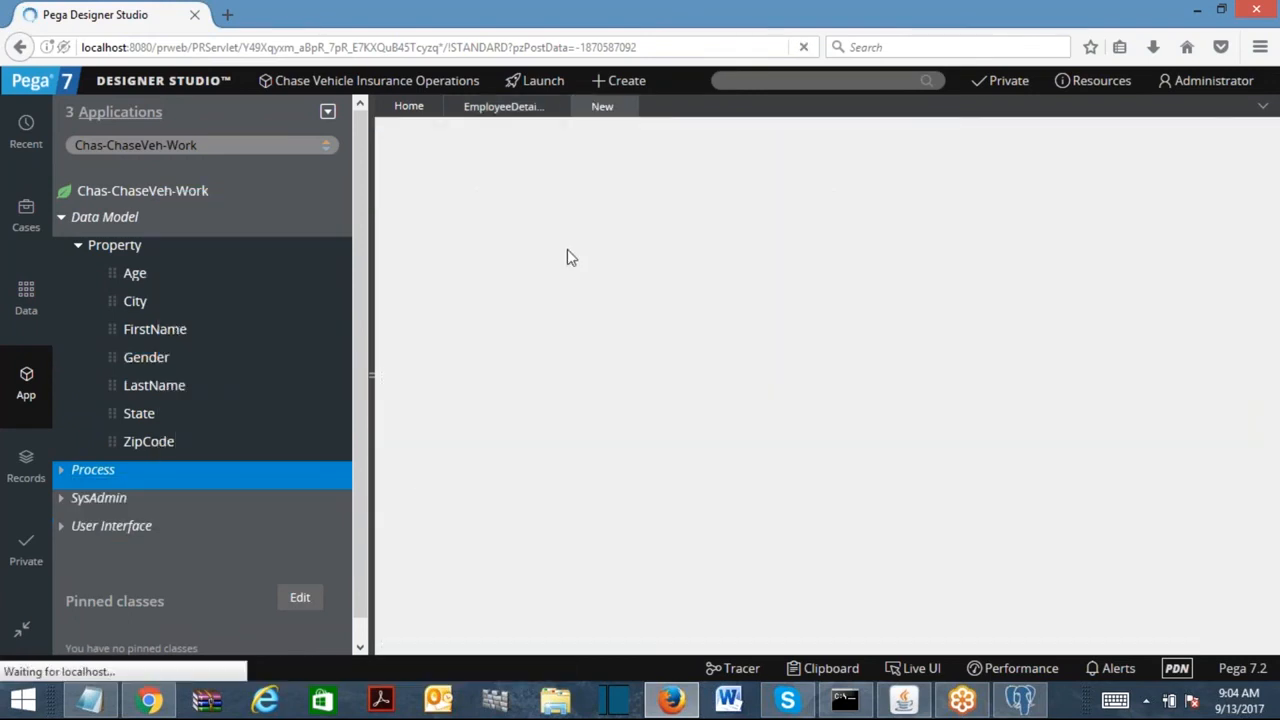
{"action": "type", "text": "EmployeeDe"}
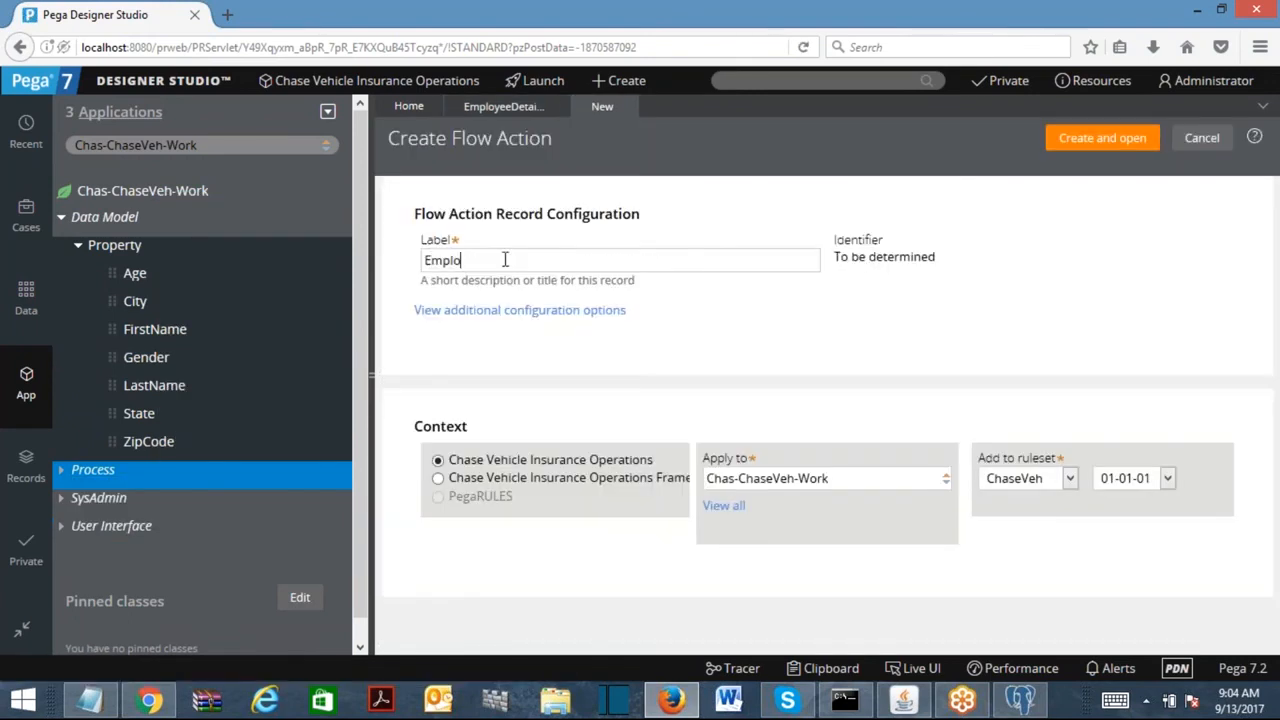
{"action": "type", "text": "tailsFA"}
{"action": "left_click", "coordinate": [1075, 142]}
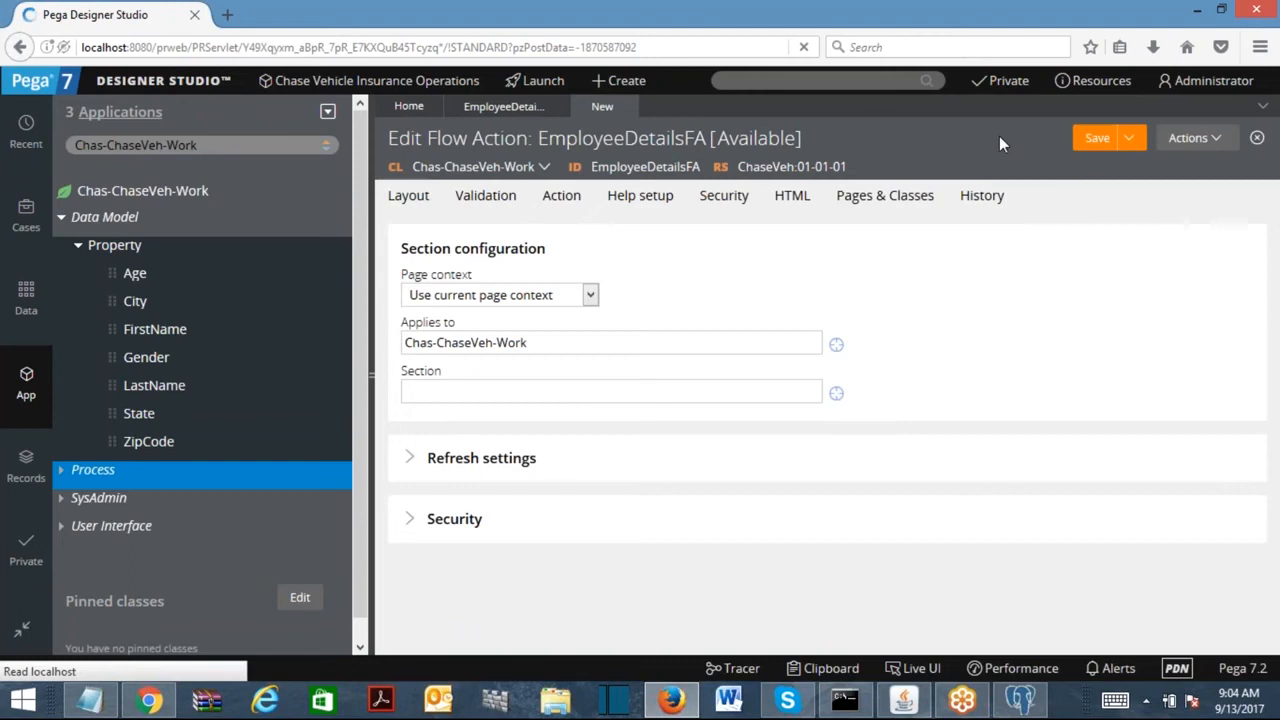
{"action": "left_click", "coordinate": [551, 400]}
{"action": "type", "text": "empl"}
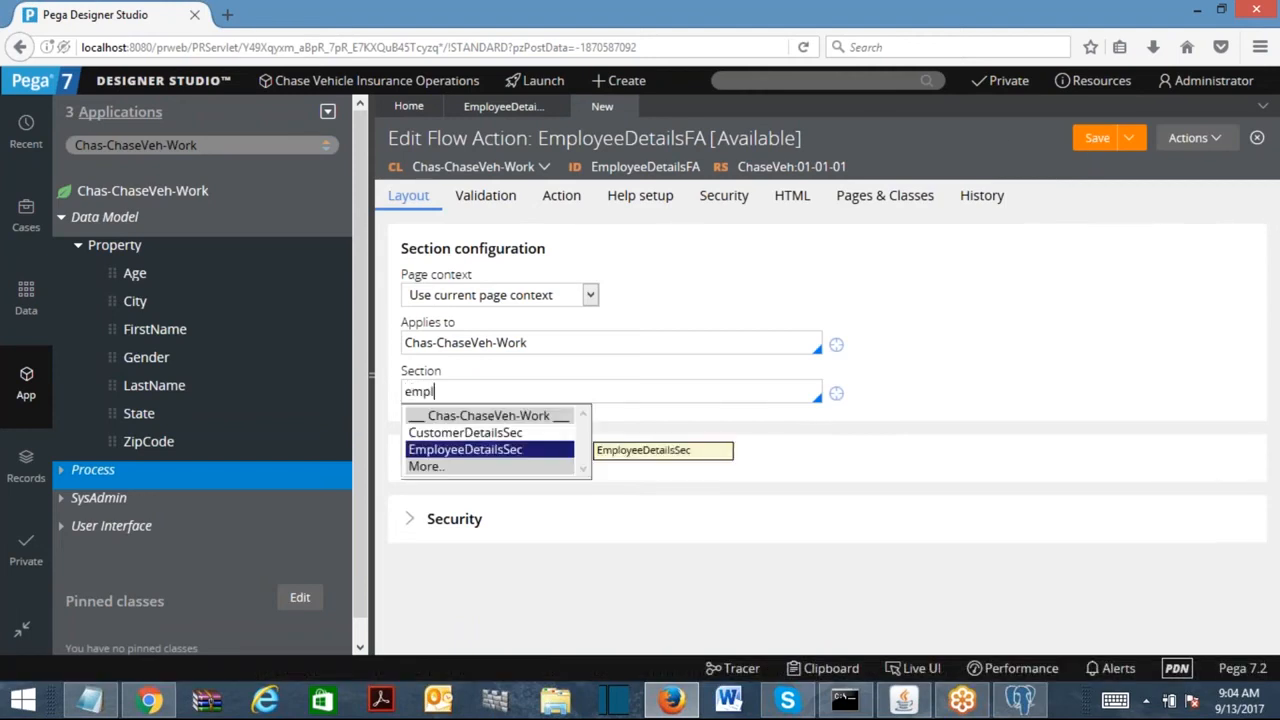
{"action": "left_click", "coordinate": [486, 449]}
{"action": "left_click", "coordinate": [1098, 138]}
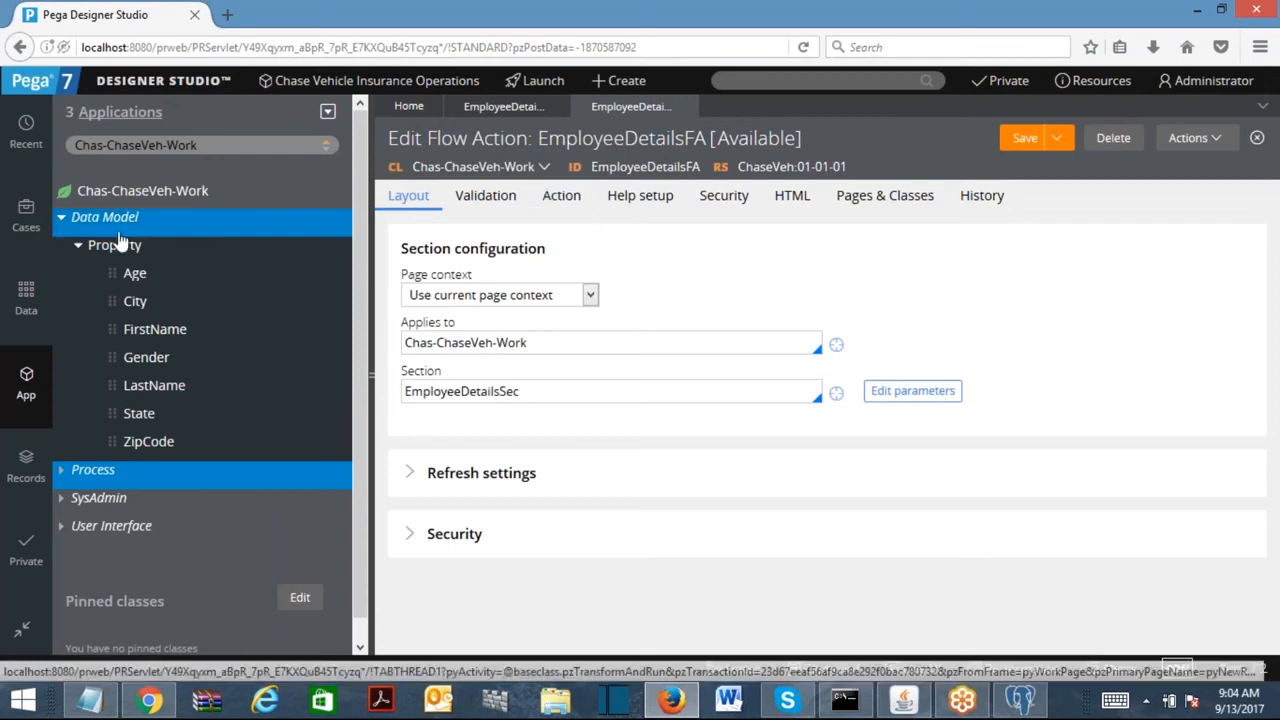
{"action": "left_click", "coordinate": [62, 217]}
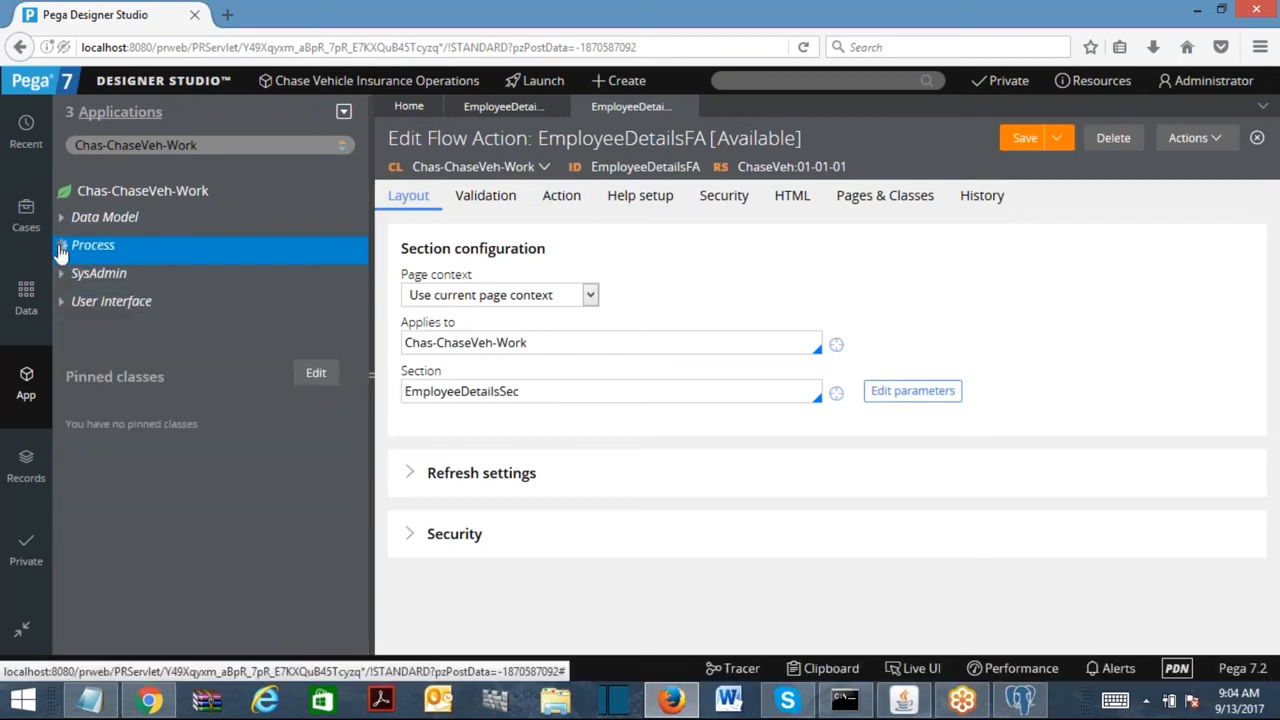
{"action": "left_click", "coordinate": [61, 245]}
Add a new assignment to CustomerDetailsFL and route the CustomerDetailsFA connector into it.
{"action": "left_click", "coordinate": [78, 273]}
{"action": "left_click", "coordinate": [162, 305]}
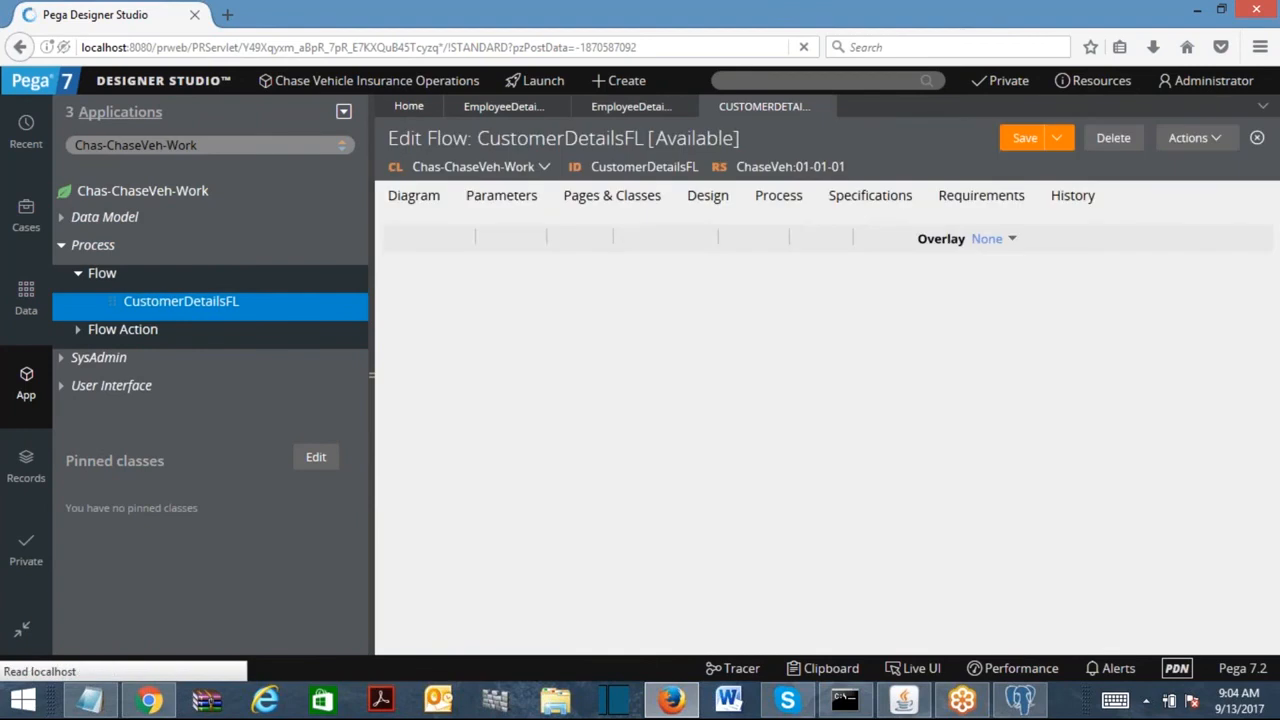
{"action": "left_click", "coordinate": [505, 238]}
{"action": "left_click", "coordinate": [560, 251]}
{"action": "left_click", "coordinate": [737, 461]}
{"action": "left_click", "coordinate": [804, 331]}
{"action": "left_click_drag", "start_coordinate": [822, 332], "coordinate": [756, 512]}
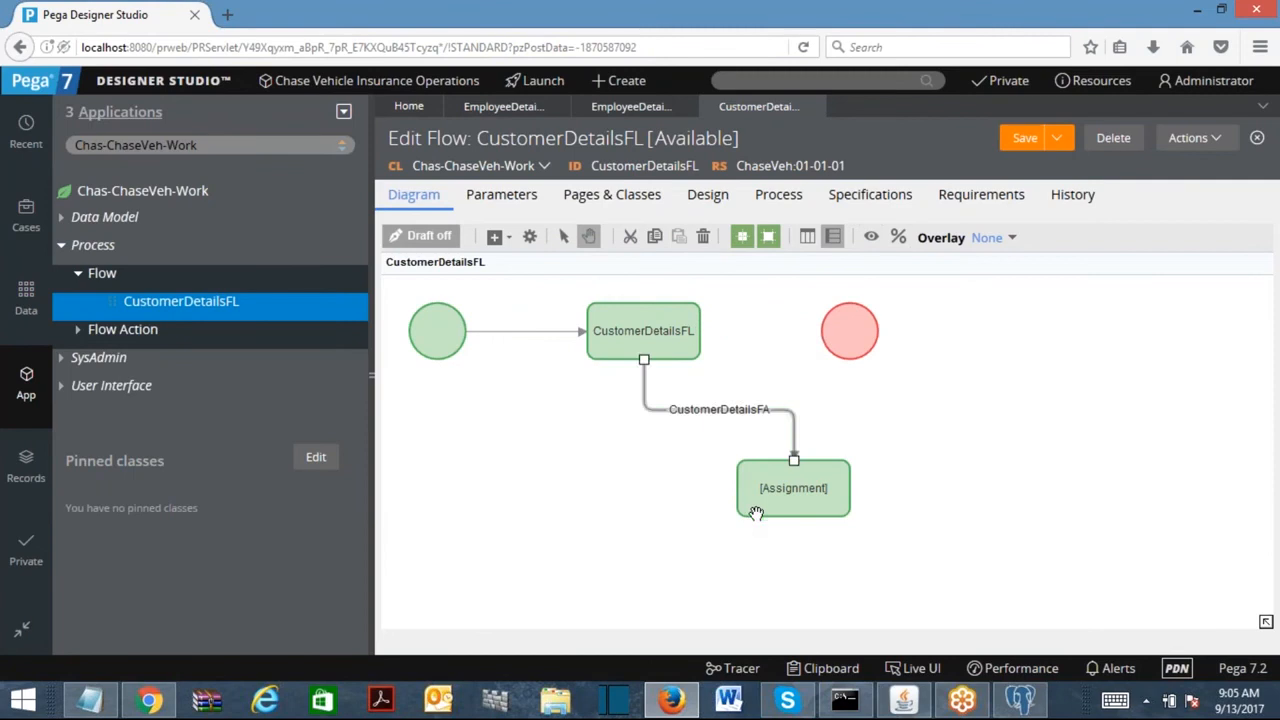
Connect the new assignment to the end shape and align the flow horizontally.
{"action": "left_click_drag", "start_coordinate": [846, 326], "coordinate": [967, 353]}
{"action": "left_click_drag", "start_coordinate": [866, 489], "coordinate": [971, 372]}
{"action": "right_click", "coordinate": [1102, 364]}
{"action": "mouse_move", "coordinate": [1128, 400]}
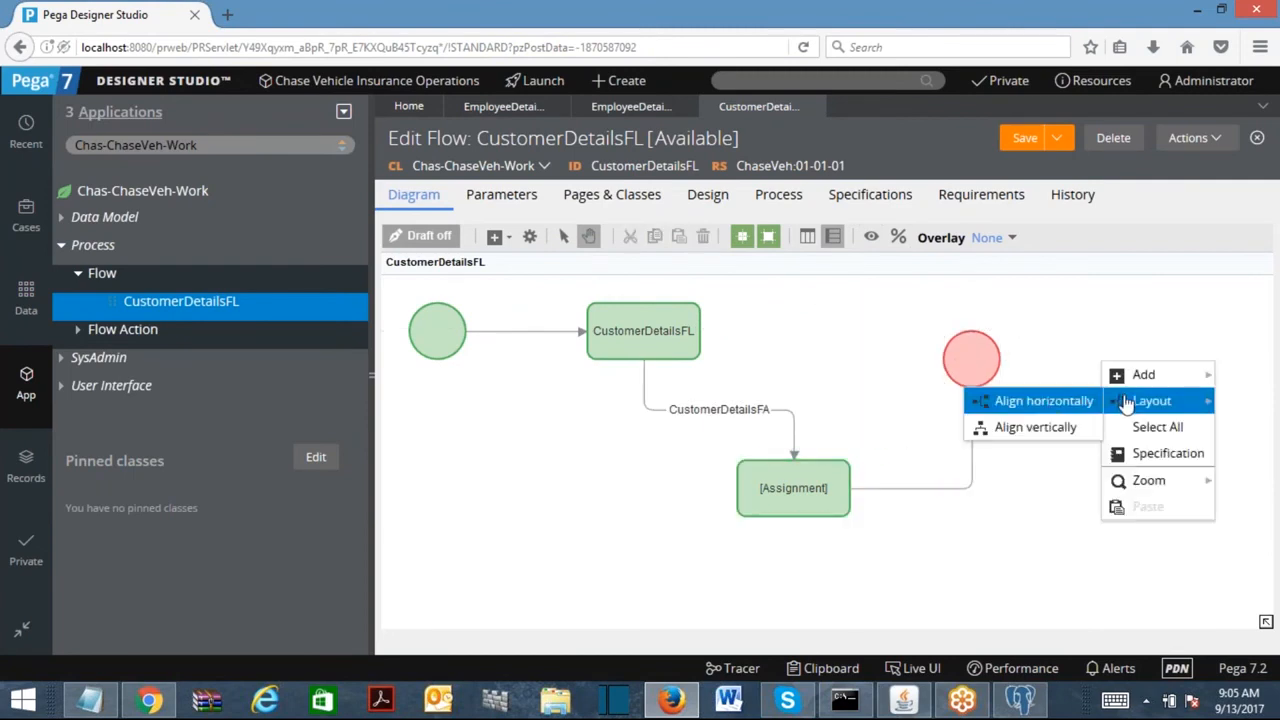
{"action": "left_click", "coordinate": [1050, 410]}
{"action": "left_click_drag", "start_coordinate": [914, 345], "coordinate": [1150, 348]}
{"action": "left_click_drag", "start_coordinate": [761, 344], "coordinate": [900, 350]}
Set the end connector's flow action to EmployeeDetailsFA and save the flow.
{"action": "left_click", "coordinate": [997, 360]}
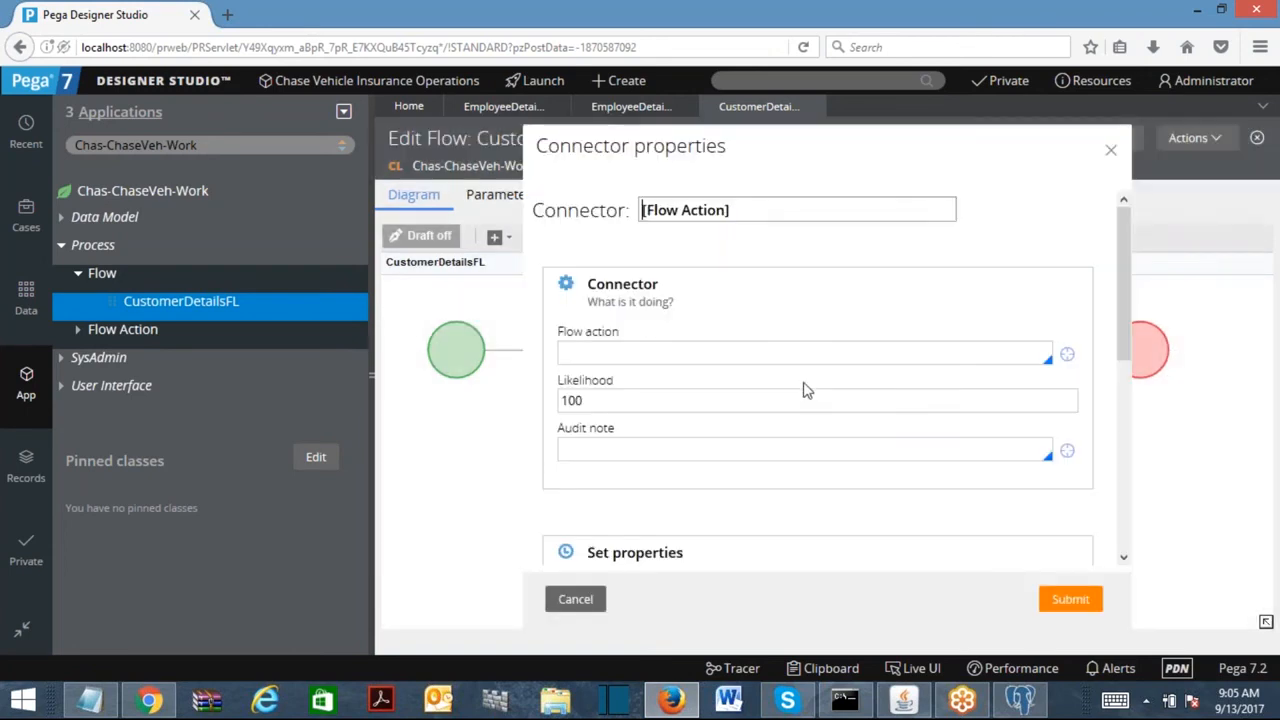
{"action": "left_click", "coordinate": [804, 353]}
{"action": "key", "text": "Down"}
{"action": "left_click", "coordinate": [617, 409]}
{"action": "left_click", "coordinate": [1067, 354]}
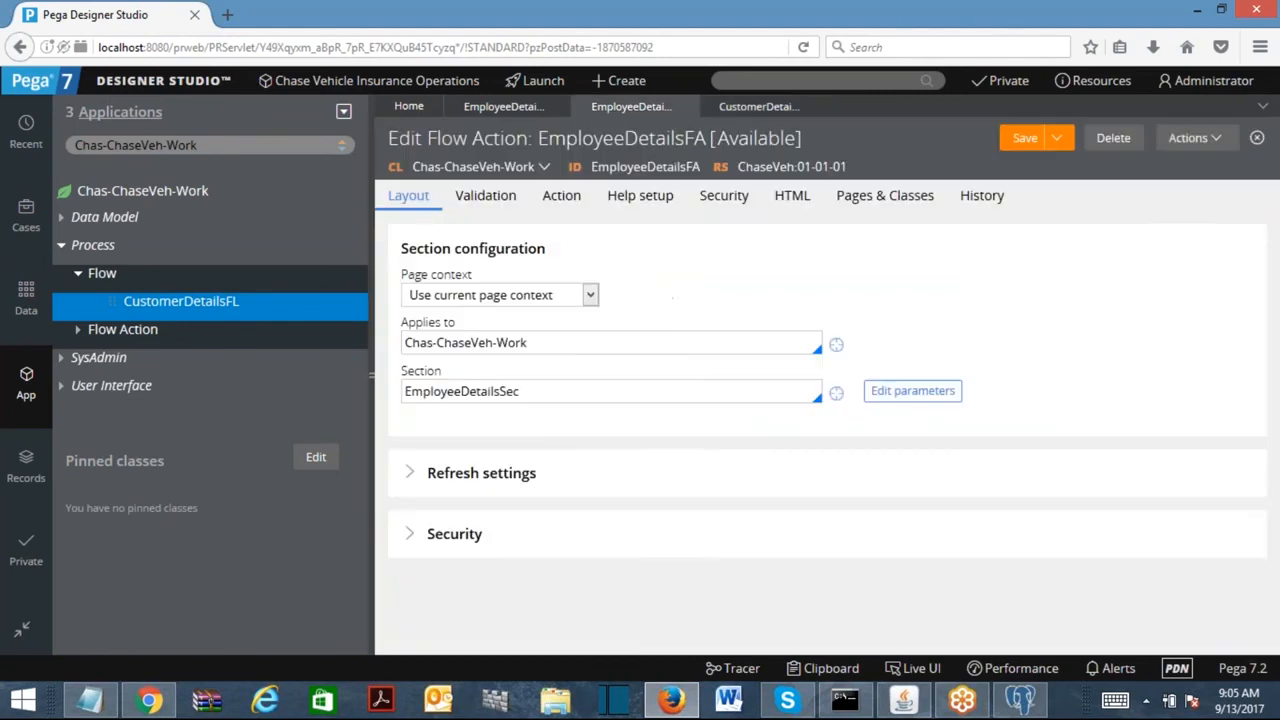
{"action": "left_click", "coordinate": [758, 106]}
{"action": "left_click", "coordinate": [1070, 599]}
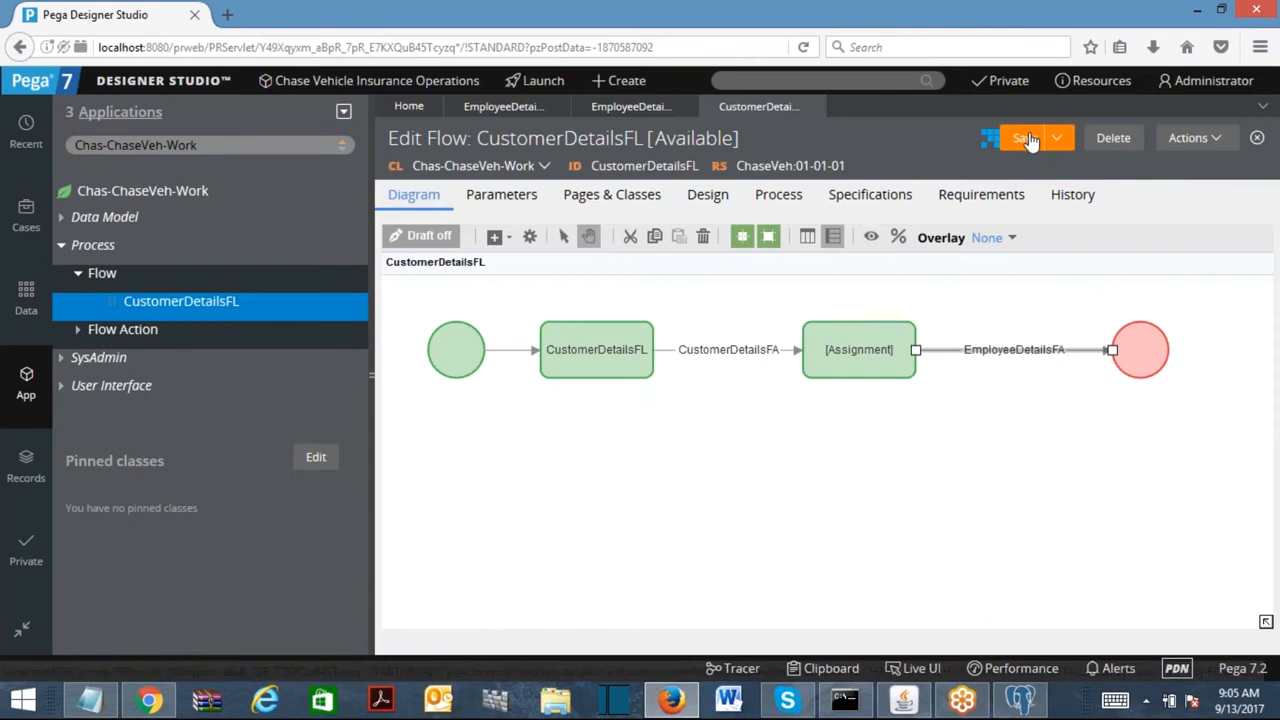
{"action": "left_click", "coordinate": [1024, 138]}
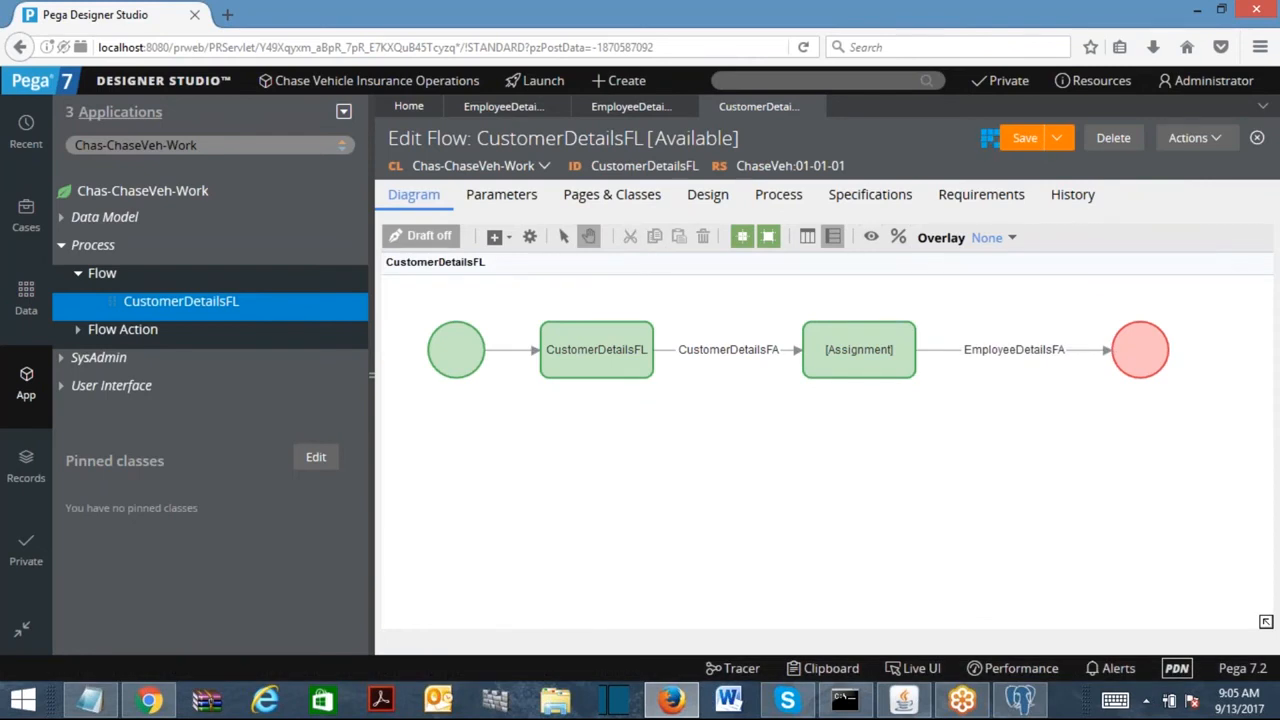
Run CustomerDetailsFL and enter the customer's first and last name.
{"action": "left_click", "coordinate": [1180, 145]}
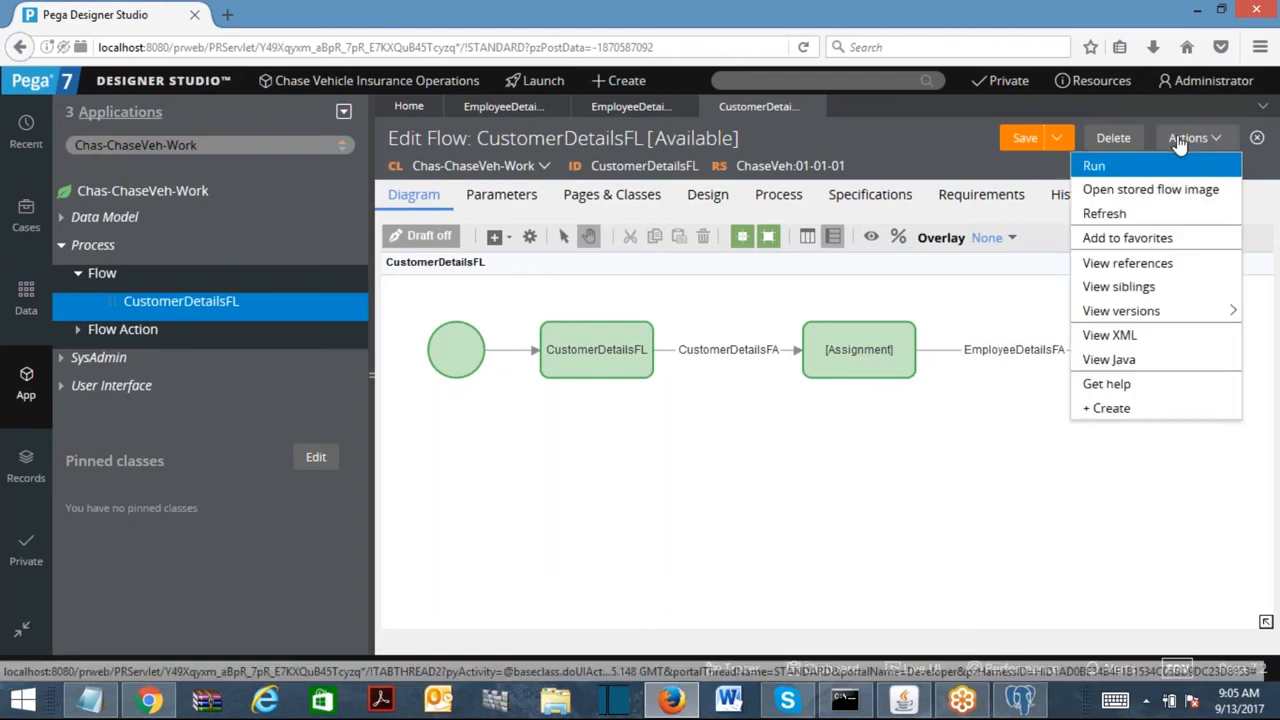
{"action": "left_click", "coordinate": [1091, 163]}
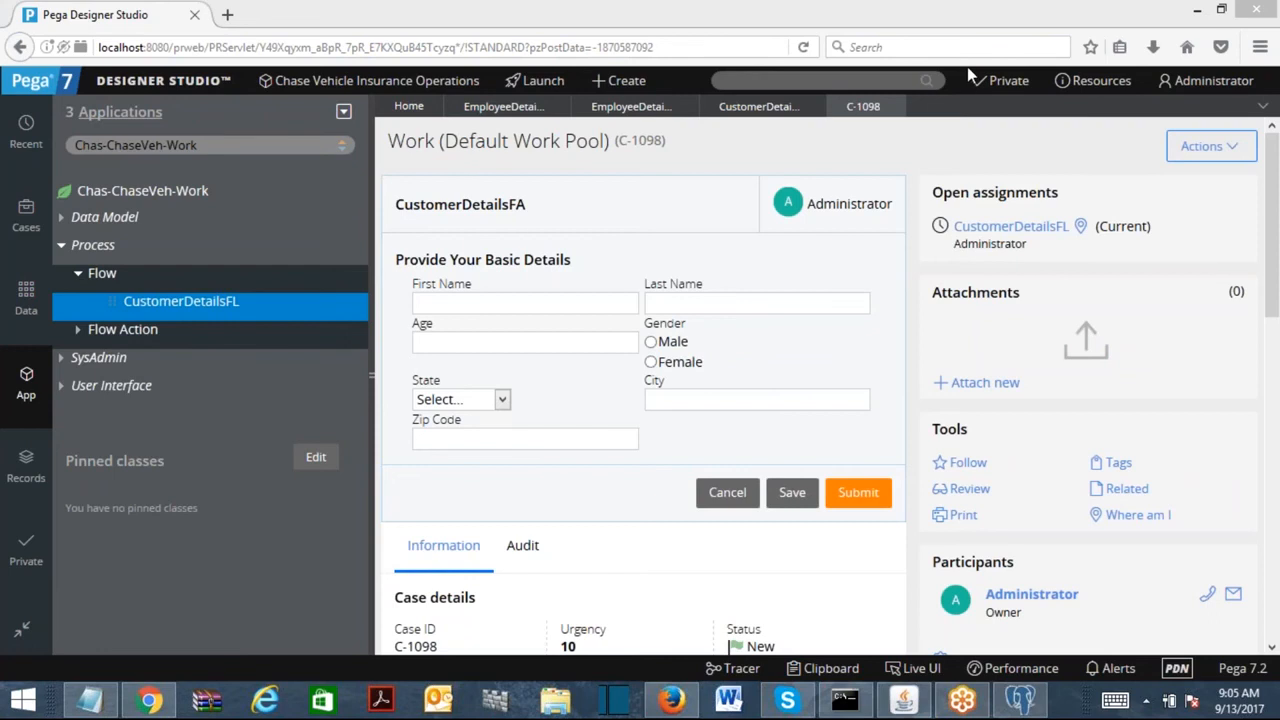
{"action": "left_click", "coordinate": [489, 304]}
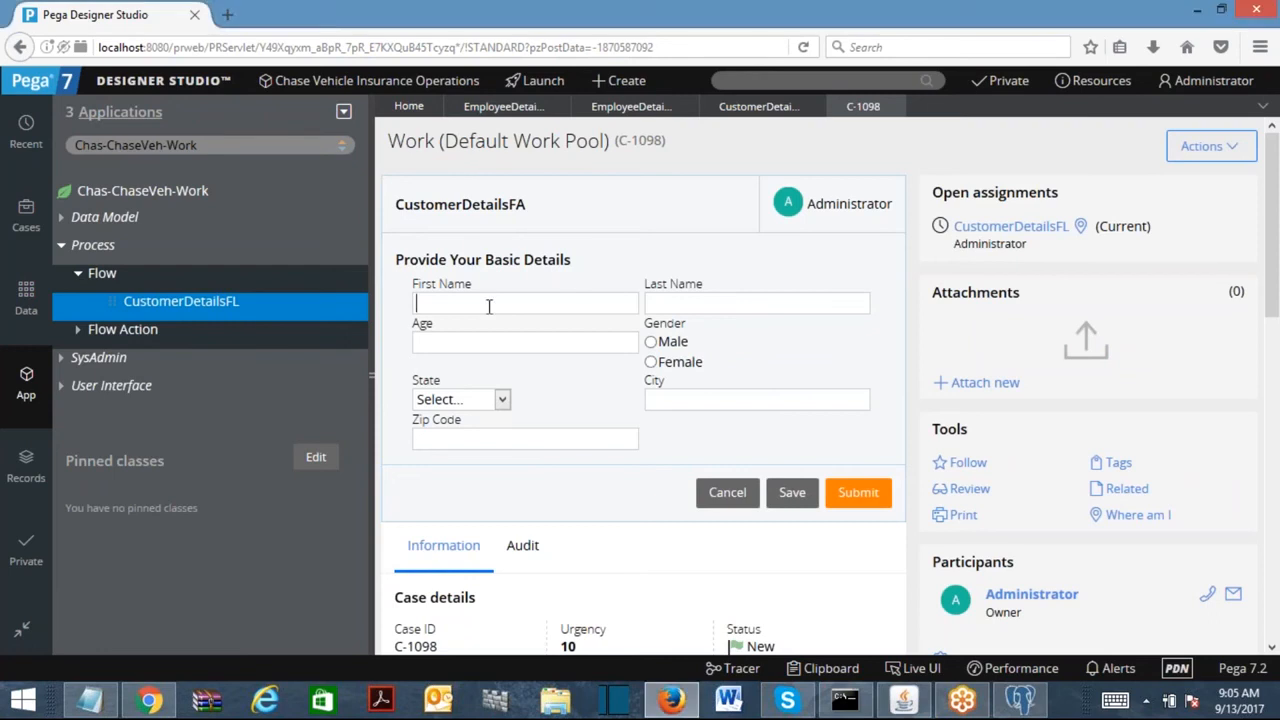
{"action": "key", "text": "Tab"}
{"action": "type", "text": "31"}
Choose Male, state ALASKA, city Kolkata and zip 256325, then submit.
{"action": "left_click", "coordinate": [652, 342]}
{"action": "left_click", "coordinate": [440, 400]}
{"action": "left_click", "coordinate": [445, 458]}
{"action": "left_click", "coordinate": [681, 400]}
{"action": "type", "text": "Kol"}
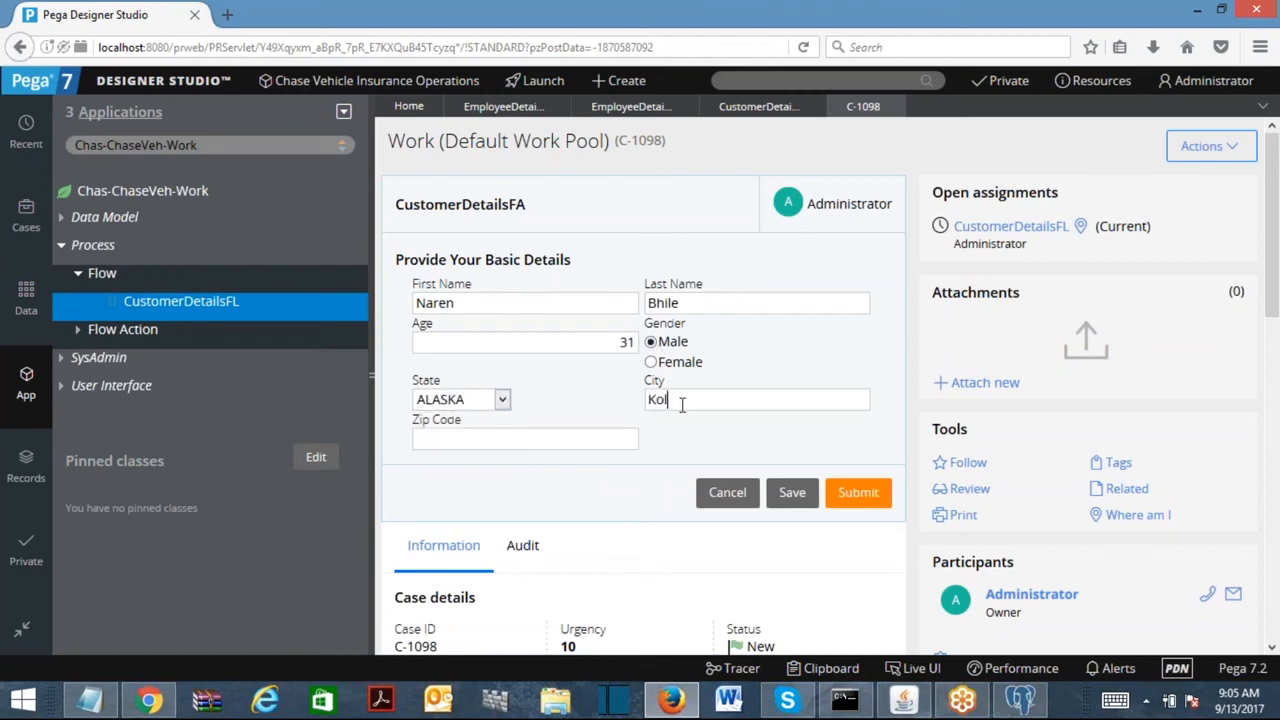
{"action": "type", "text": "kata"}
{"action": "key", "text": "Tab"}
{"action": "type", "text": "256325"}
{"action": "left_click", "coordinate": [858, 492]}
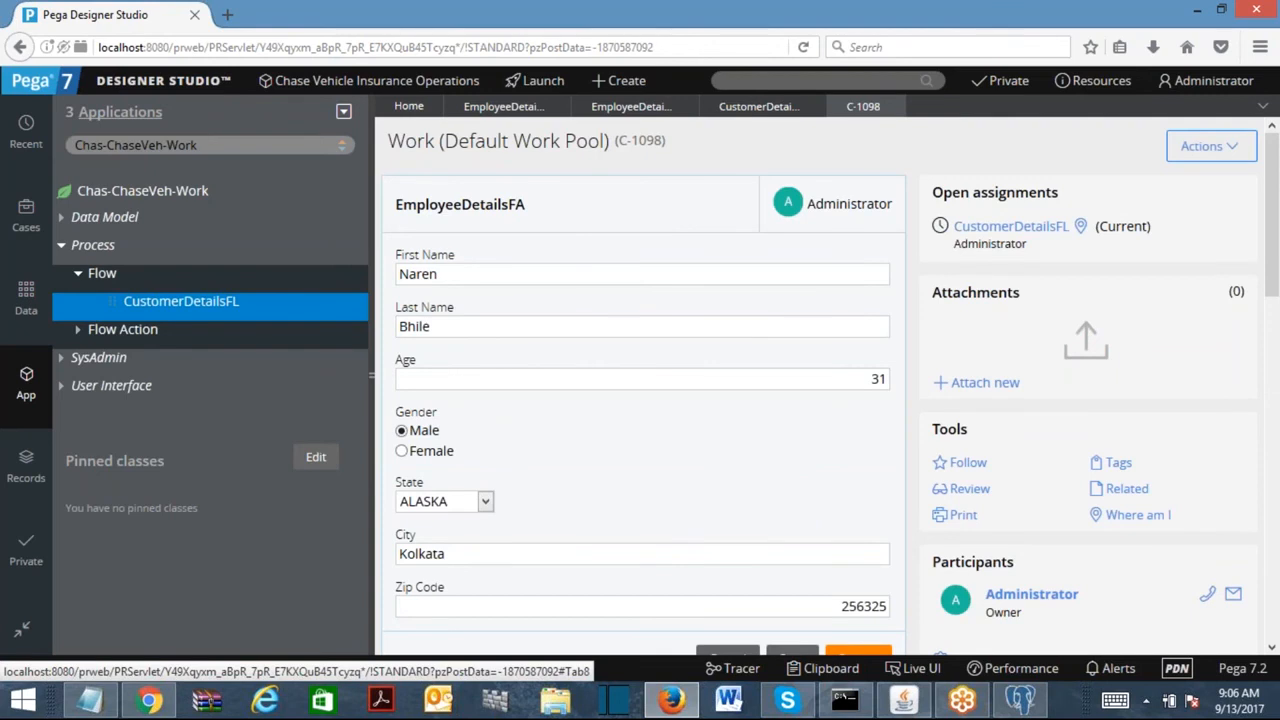
Replace the employee's first and last name and set age to 25.
{"action": "double_click", "coordinate": [456, 270]}
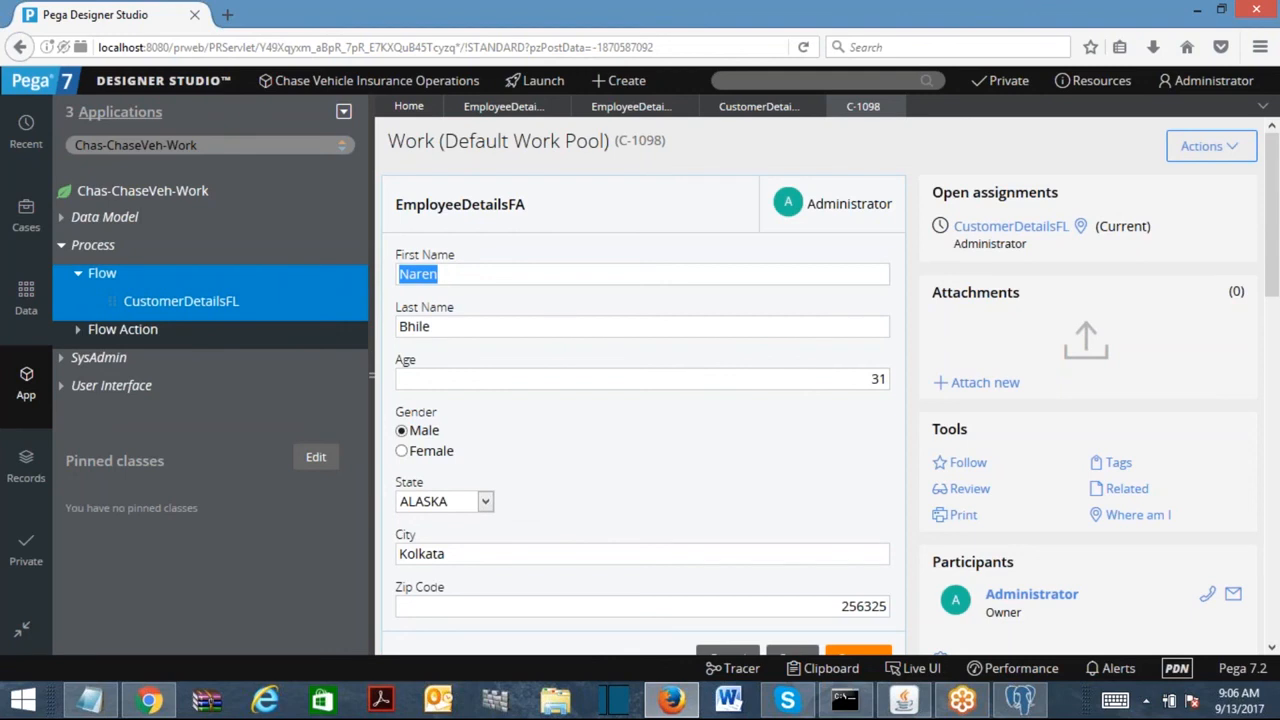
{"action": "type", "text": "Abdhul"}
{"action": "key", "text": "Tab"}
{"action": "type", "text": "Kalam"}
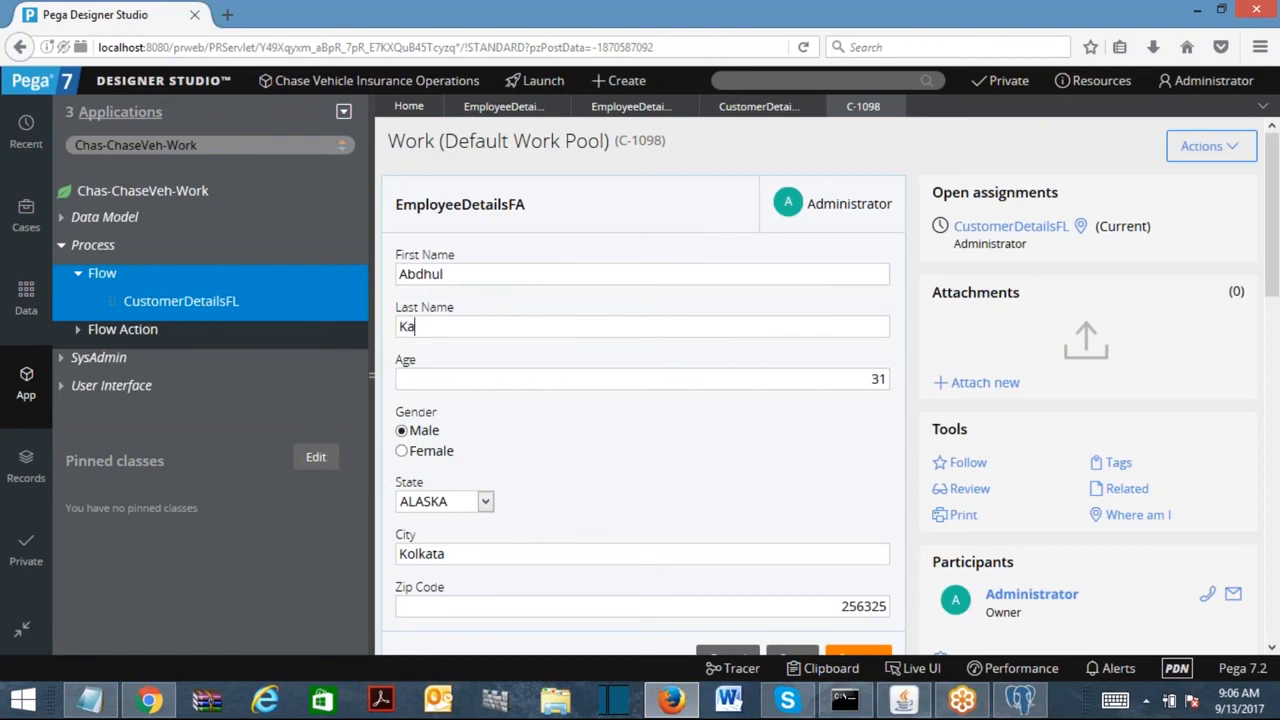
{"action": "key", "text": "Tab"}
{"action": "type", "text": "25"}
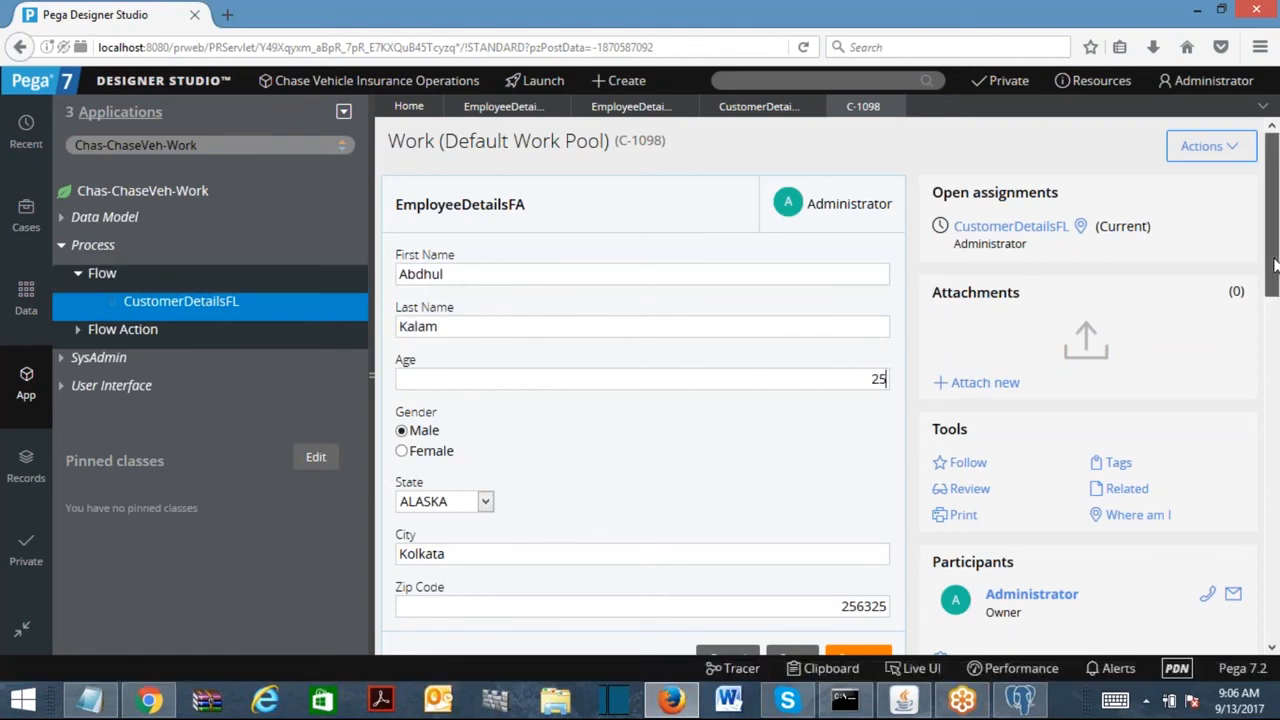
{"action": "scroll", "coordinate": [1275, 265], "scroll_direction": "down", "scroll_amount": 2}
Set city Chennai, zip 252874 and state ALABAMA, then submit the form.
{"action": "left_click", "coordinate": [480, 306]}
{"action": "key", "text": "Tab"}
{"action": "type", "text": "Chenai"}
{"action": "key", "text": "BackSpace"}
{"action": "type", "text": "nai"}
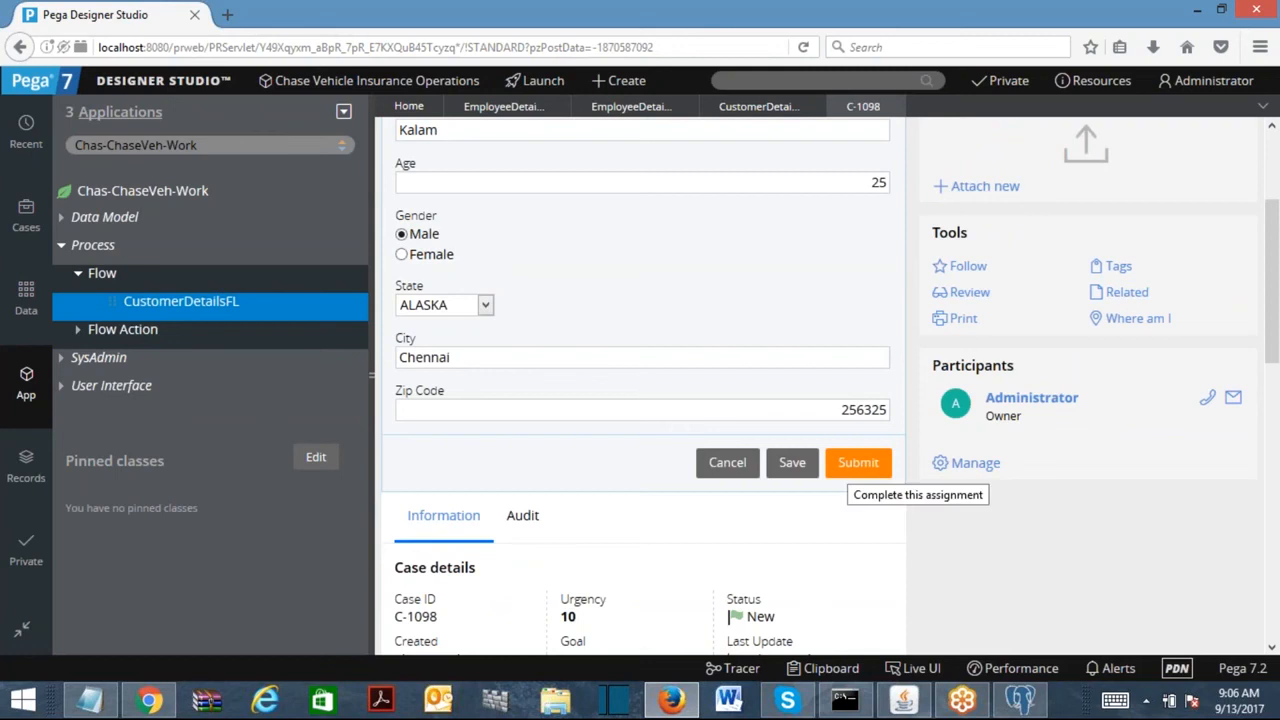
{"action": "left_click_drag", "start_coordinate": [834, 405], "coordinate": [934, 426]}
{"action": "type", "text": "25287"}
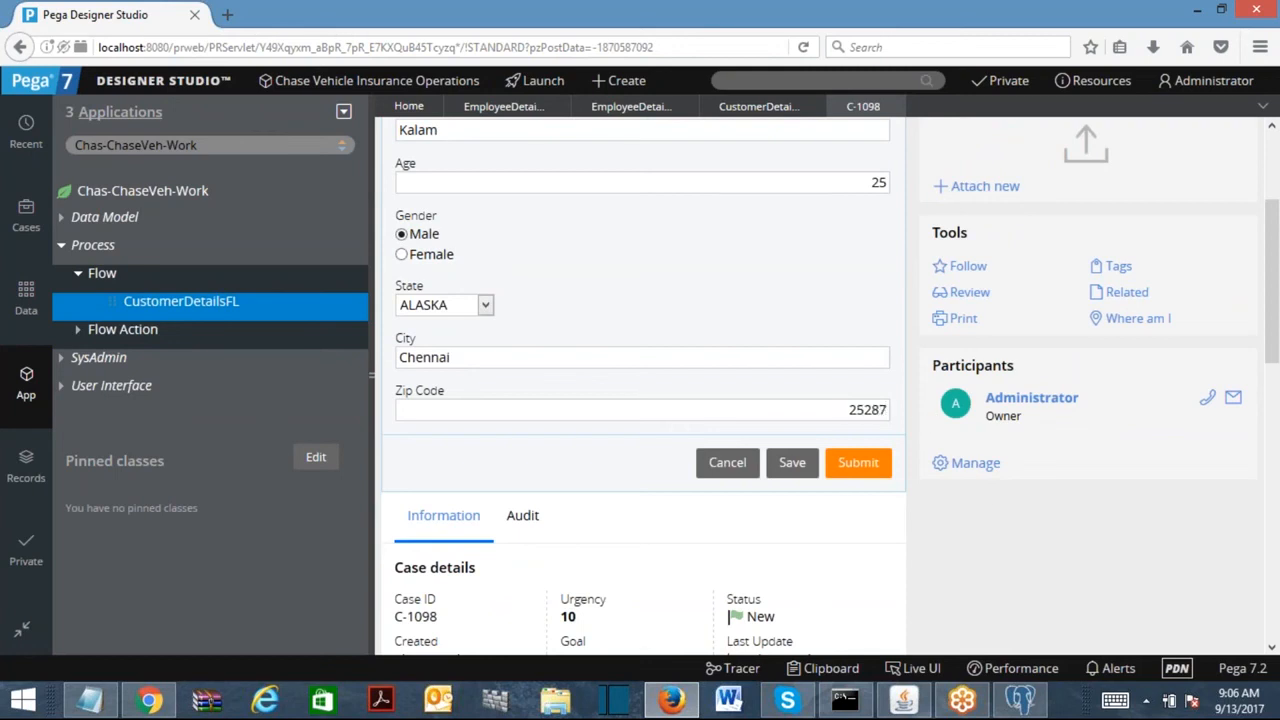
{"action": "type", "text": "4"}
{"action": "left_click", "coordinate": [487, 305]}
{"action": "left_click", "coordinate": [430, 343]}
{"action": "left_click", "coordinate": [856, 462]}
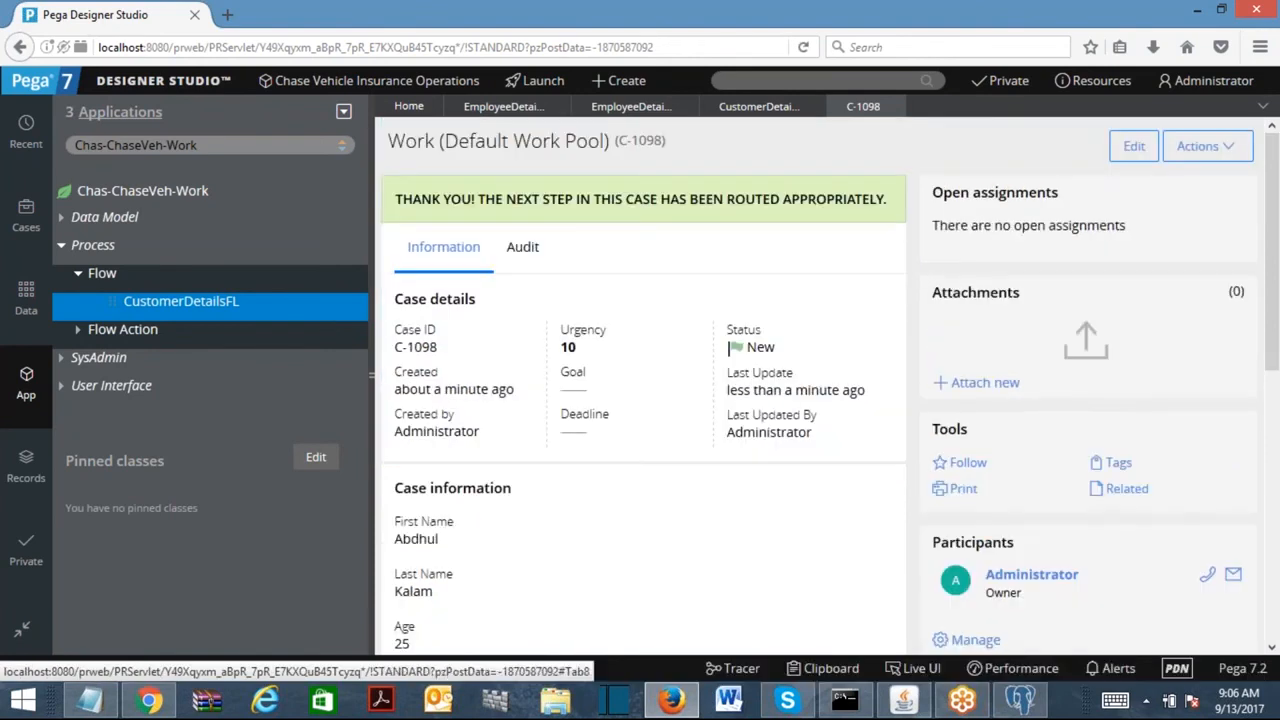
{"action": "left_click", "coordinate": [815, 670]}
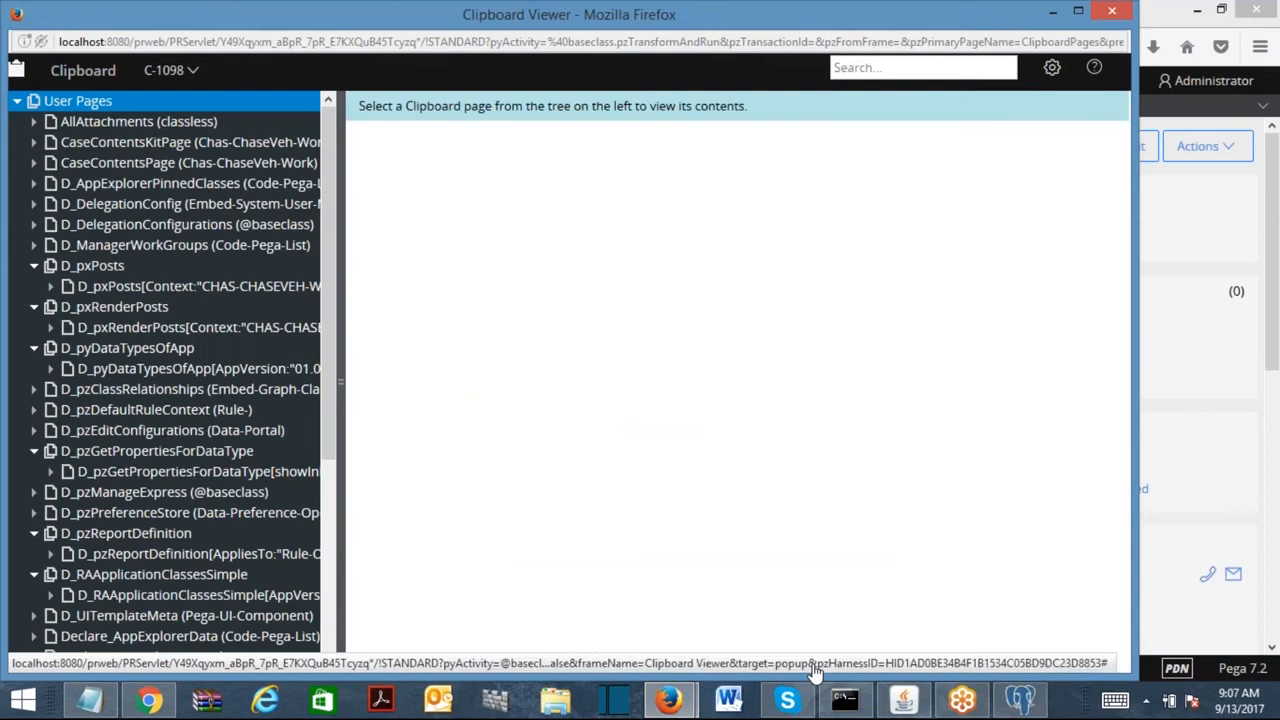
{"action": "left_click_drag", "start_coordinate": [332, 260], "coordinate": [351, 529]}
{"action": "left_click", "coordinate": [138, 543]}
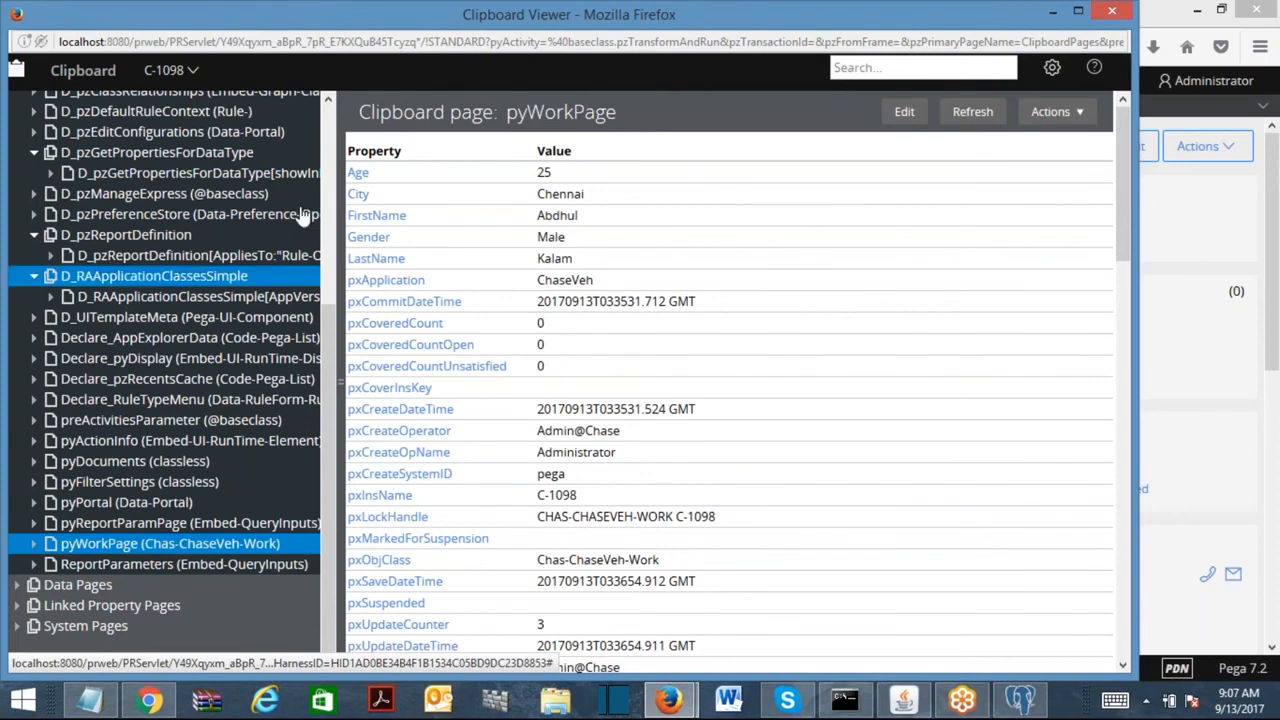
{"action": "left_click", "coordinate": [1105, 15]}
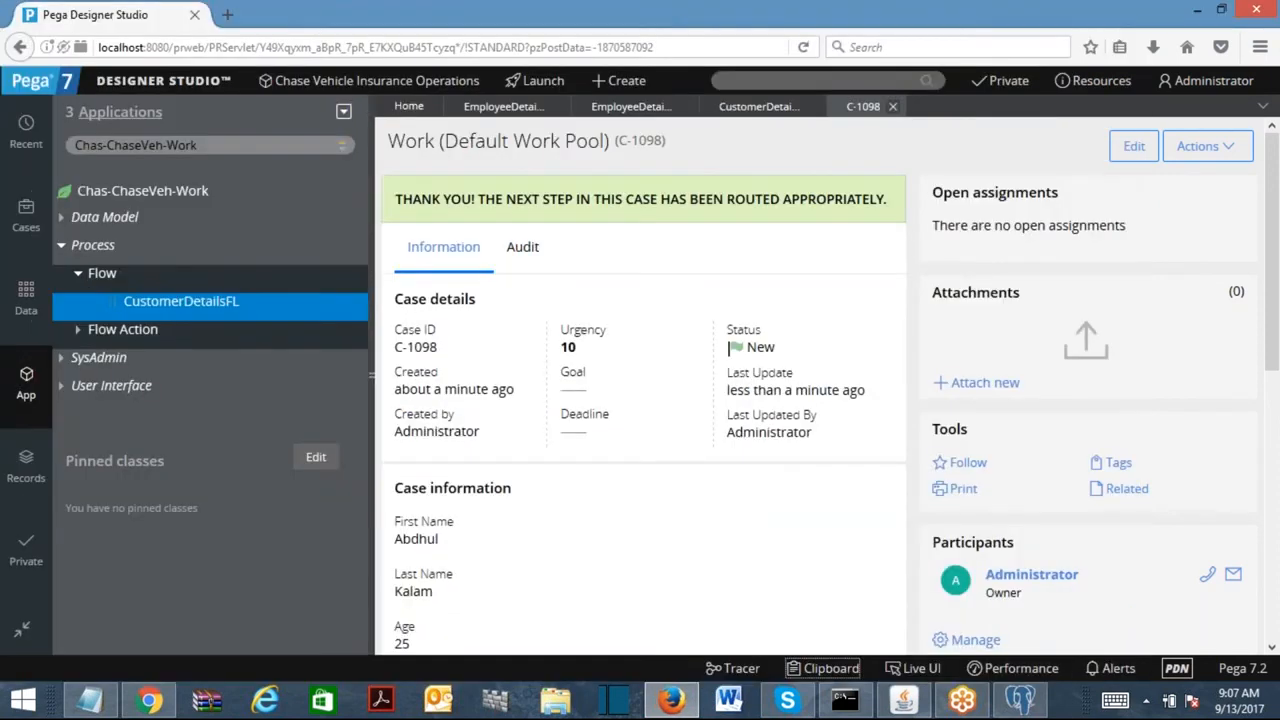
Close the C-1098 case tab and expand Data Model in the App Explorer.
{"action": "left_click", "coordinate": [894, 107]}
{"action": "left_click", "coordinate": [61, 217]}
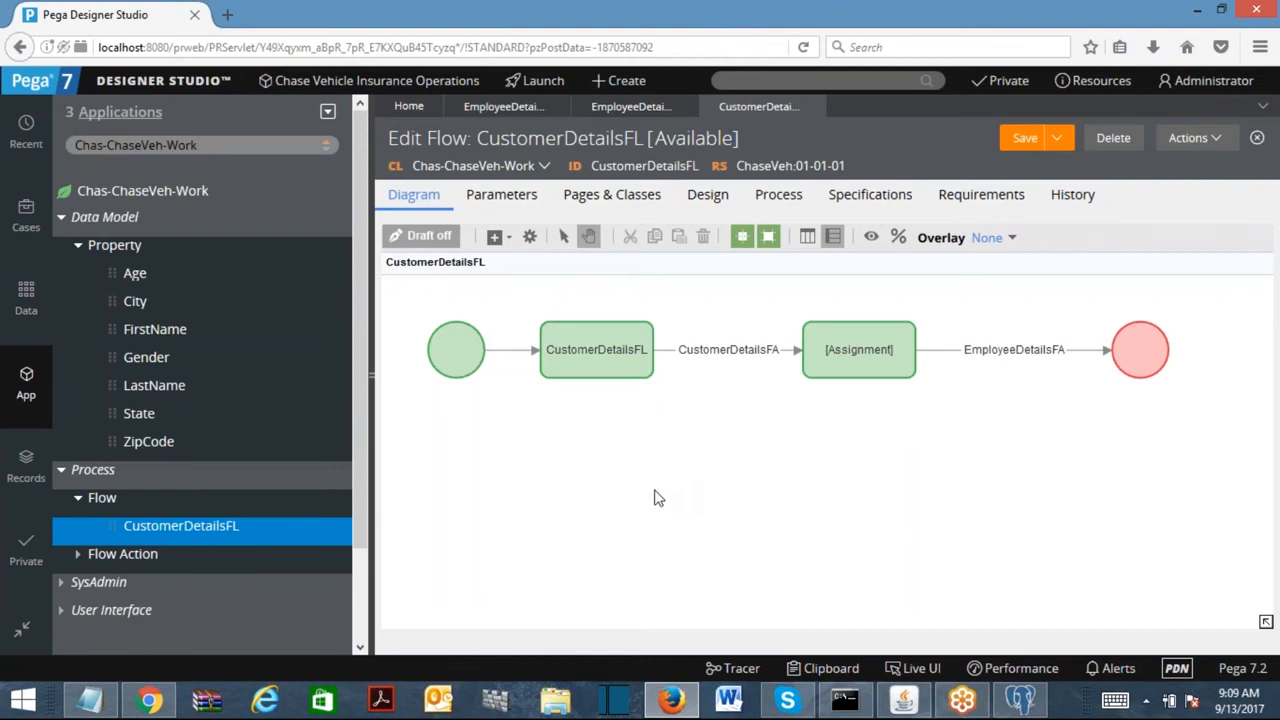
Filter the App Explorer to show the Chas-ChaseVeh-Data class tree.
{"action": "left_click", "coordinate": [61, 217]}
{"action": "left_click", "coordinate": [208, 144]}
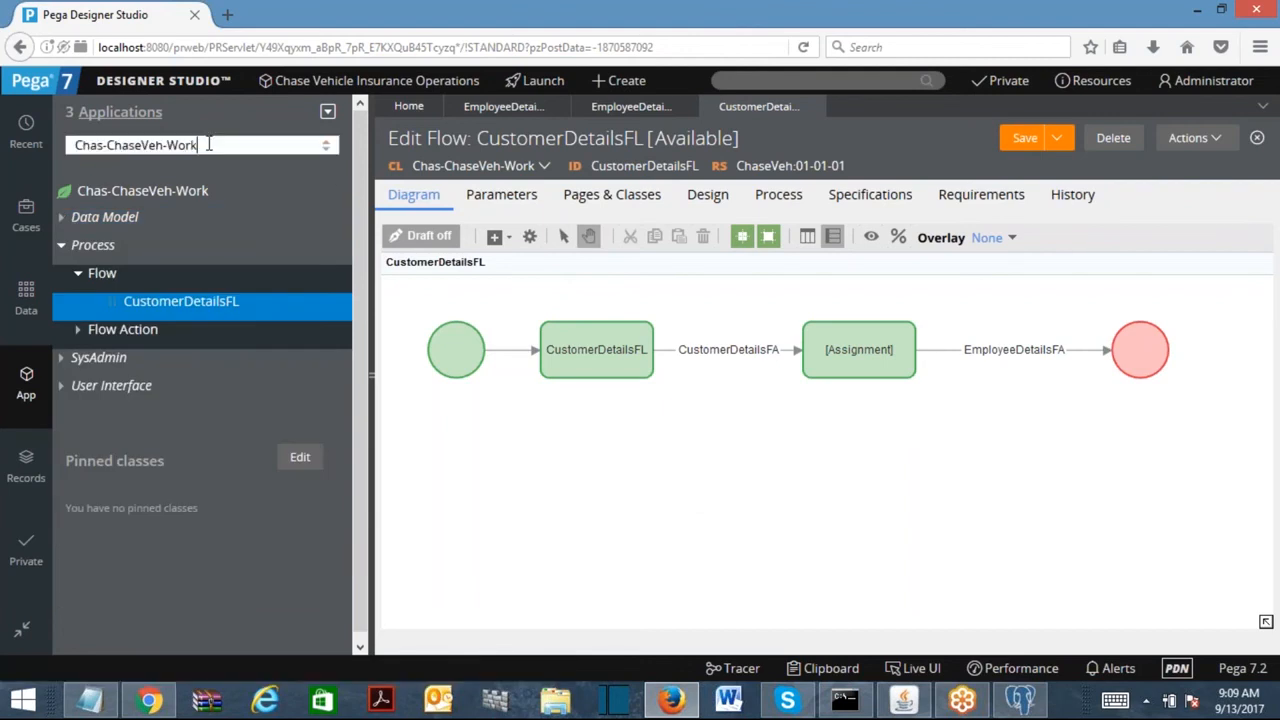
{"action": "key", "text": "BackSpace"}
{"action": "key", "text": "BackSpace"}
{"action": "key", "text": "BackSpace"}
{"action": "key", "text": "BackSpace"}
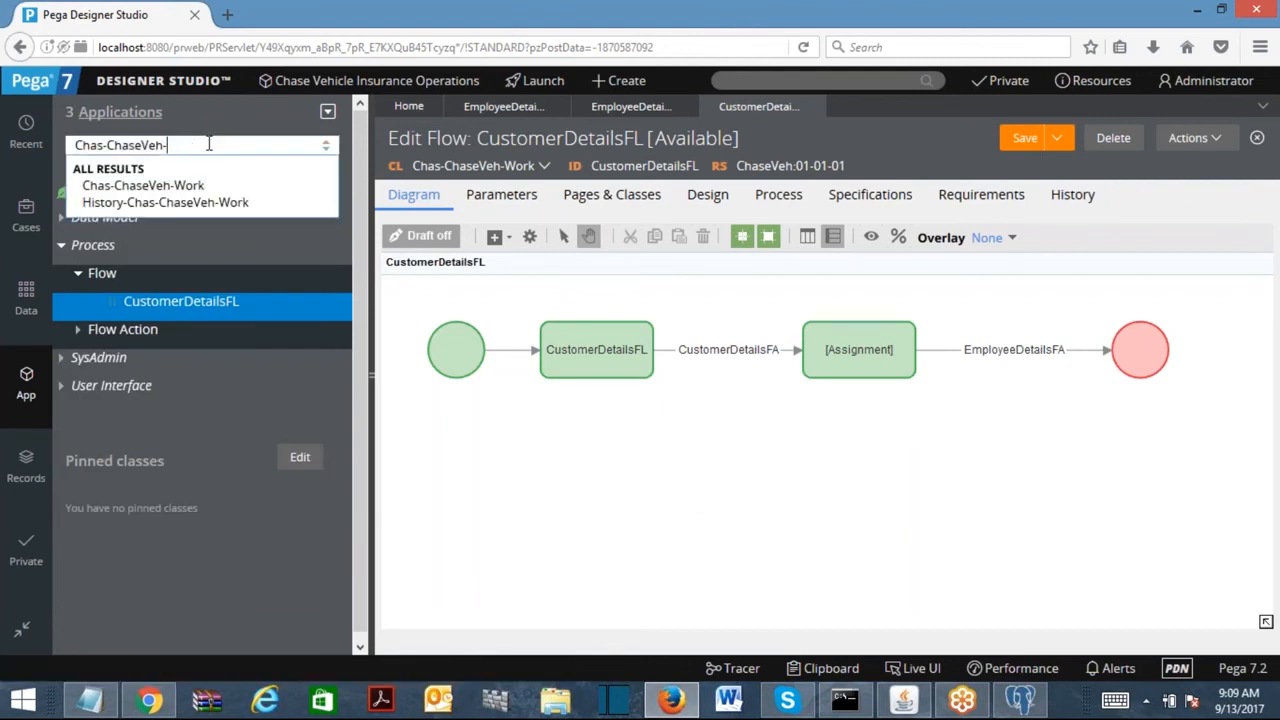
{"action": "type", "text": "Data"}
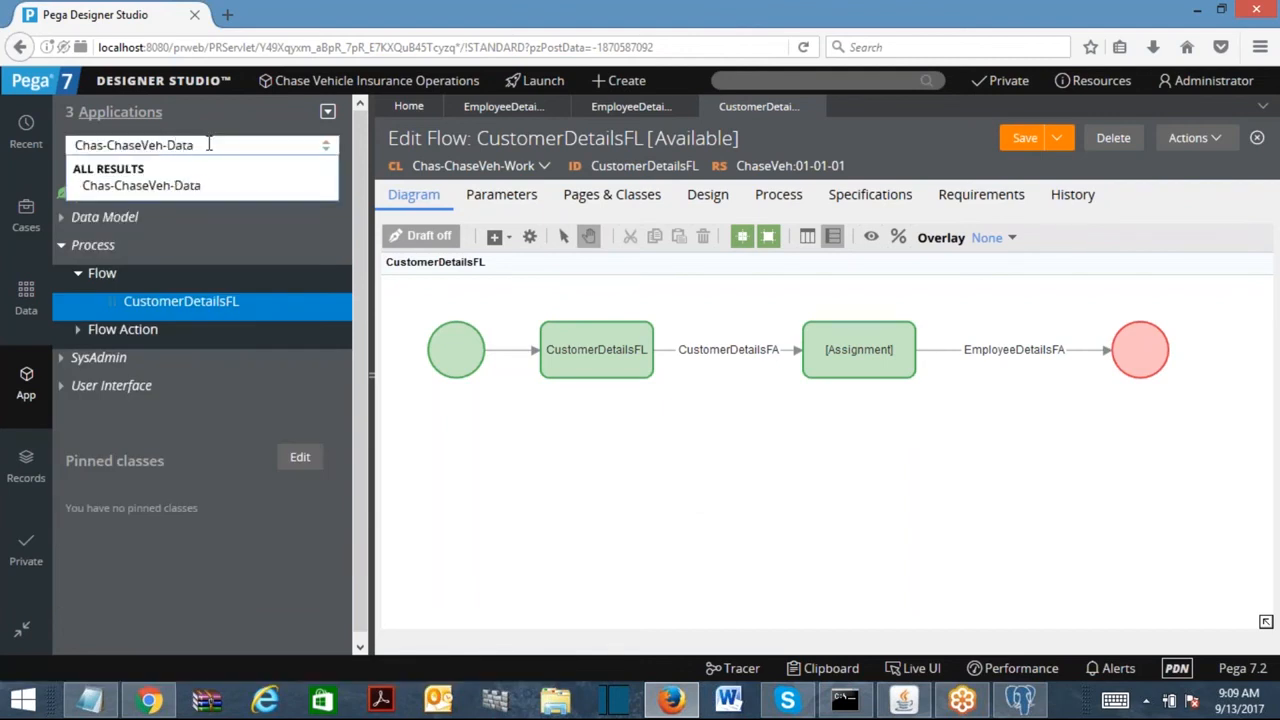
{"action": "left_click", "coordinate": [130, 187]}
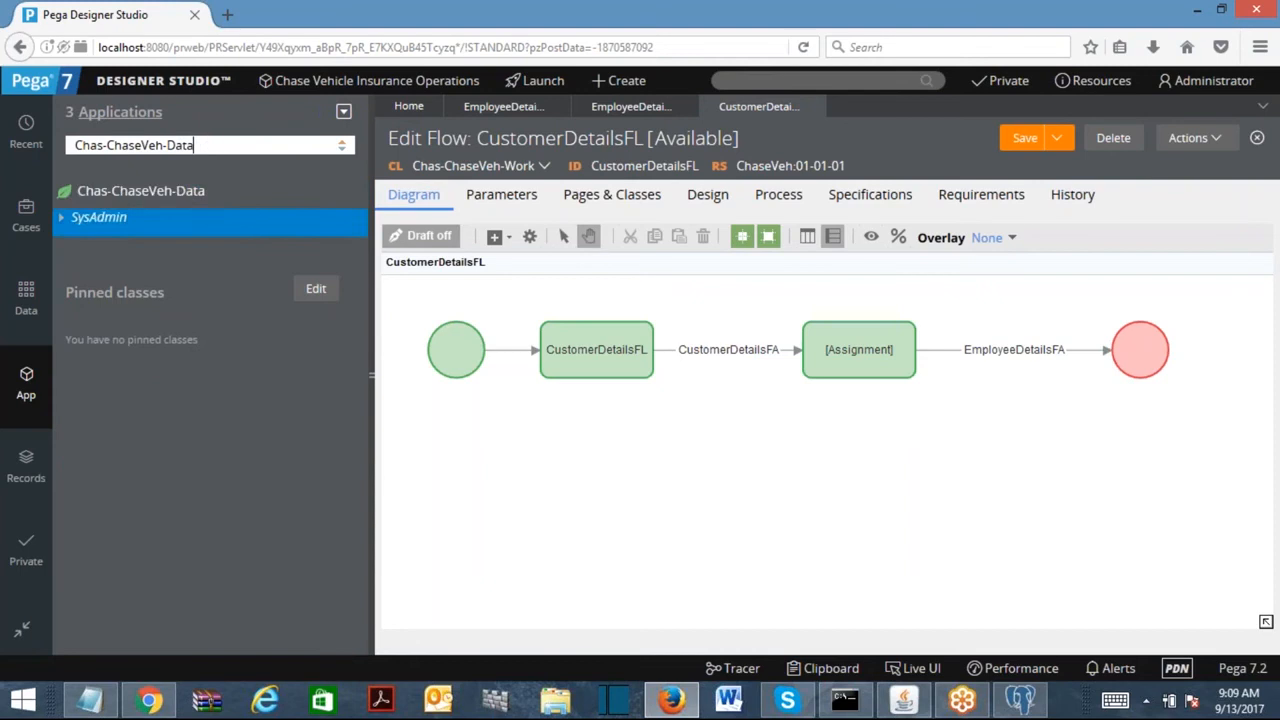
Create class Chas-ChaseVeh-Data-Person under Chas-ChaseVeh-Data, labelled with the same class name.
{"action": "right_click", "coordinate": [147, 201]}
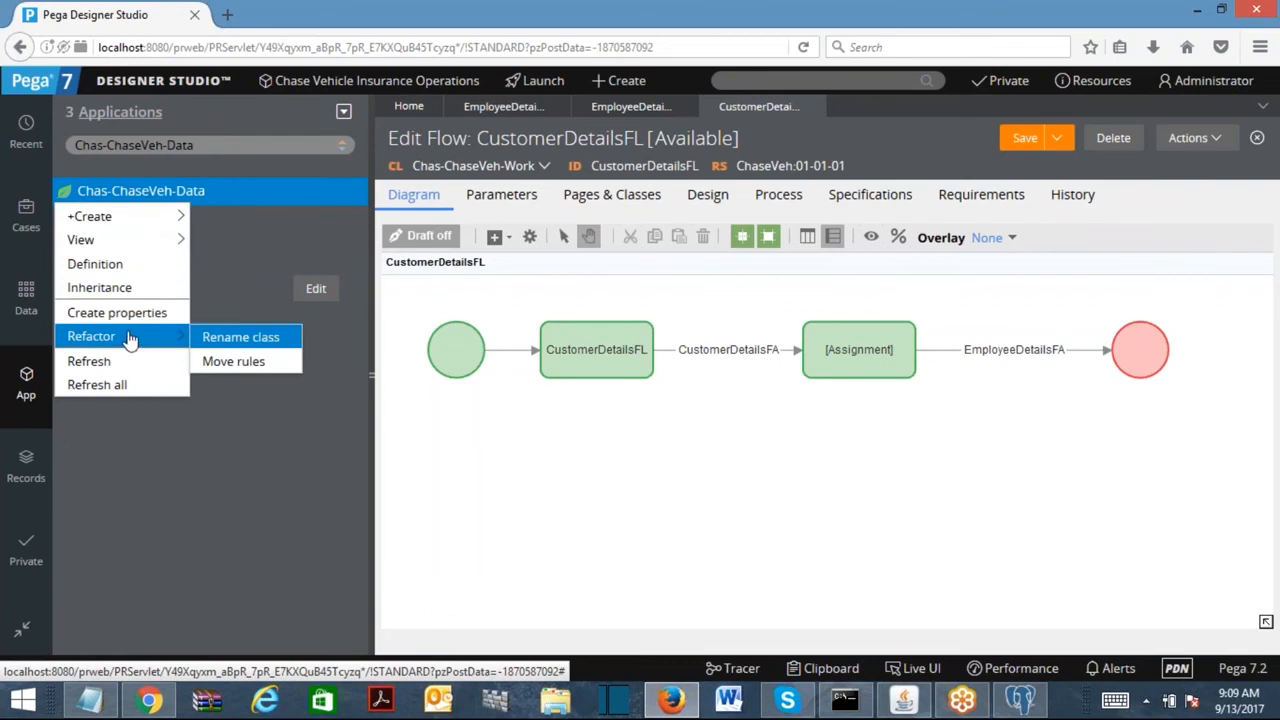
{"action": "mouse_move", "coordinate": [95, 216]}
{"action": "mouse_move", "coordinate": [318, 482]}
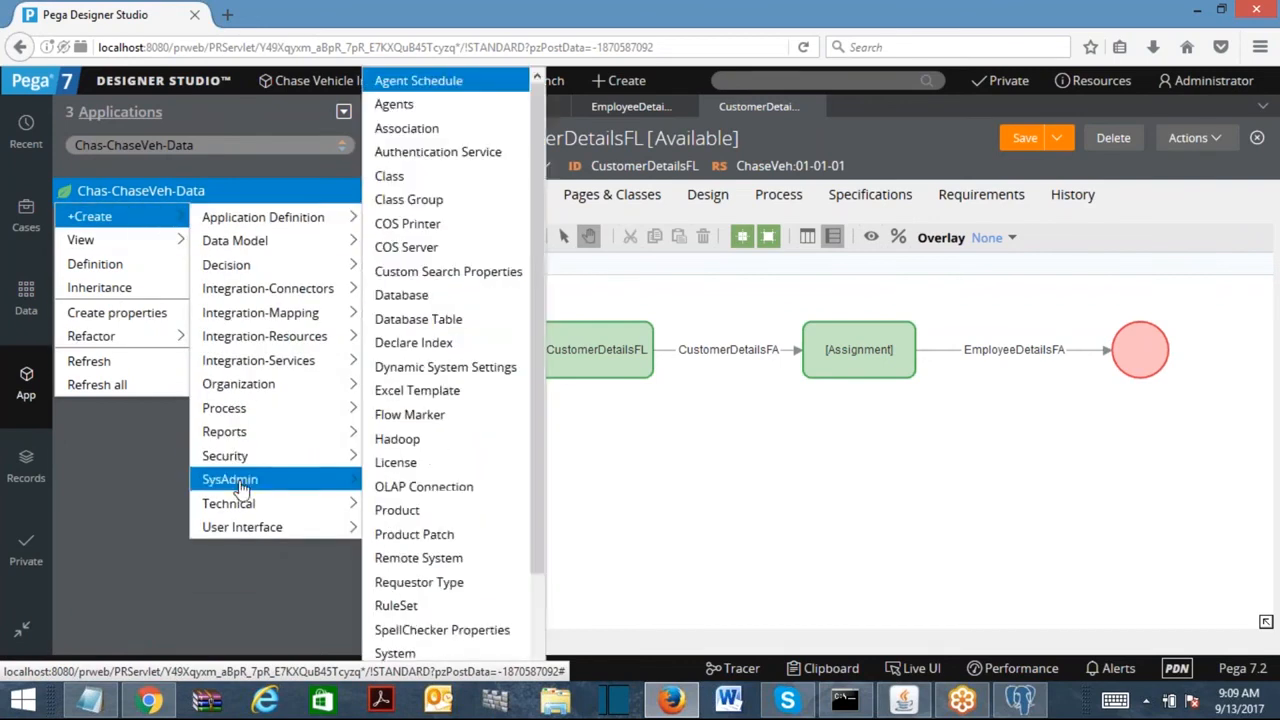
{"action": "left_click", "coordinate": [388, 176]}
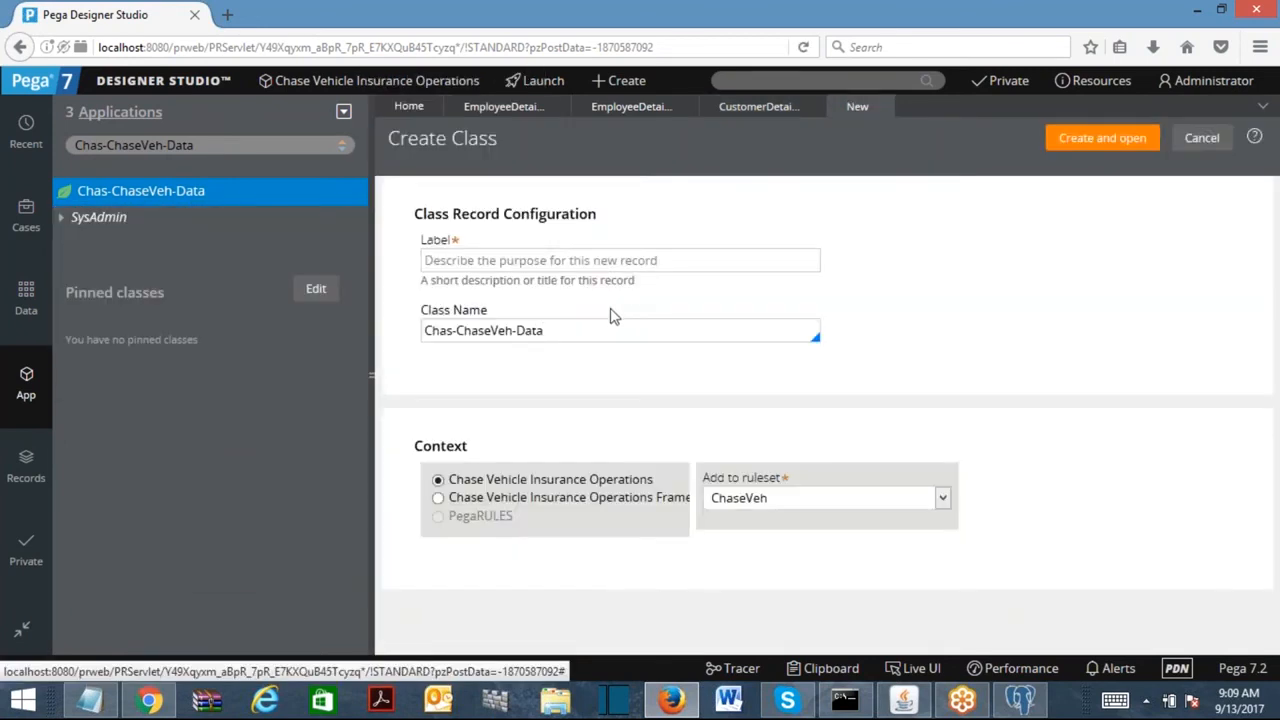
{"action": "left_click", "coordinate": [608, 314]}
{"action": "type", "text": "-Person"}
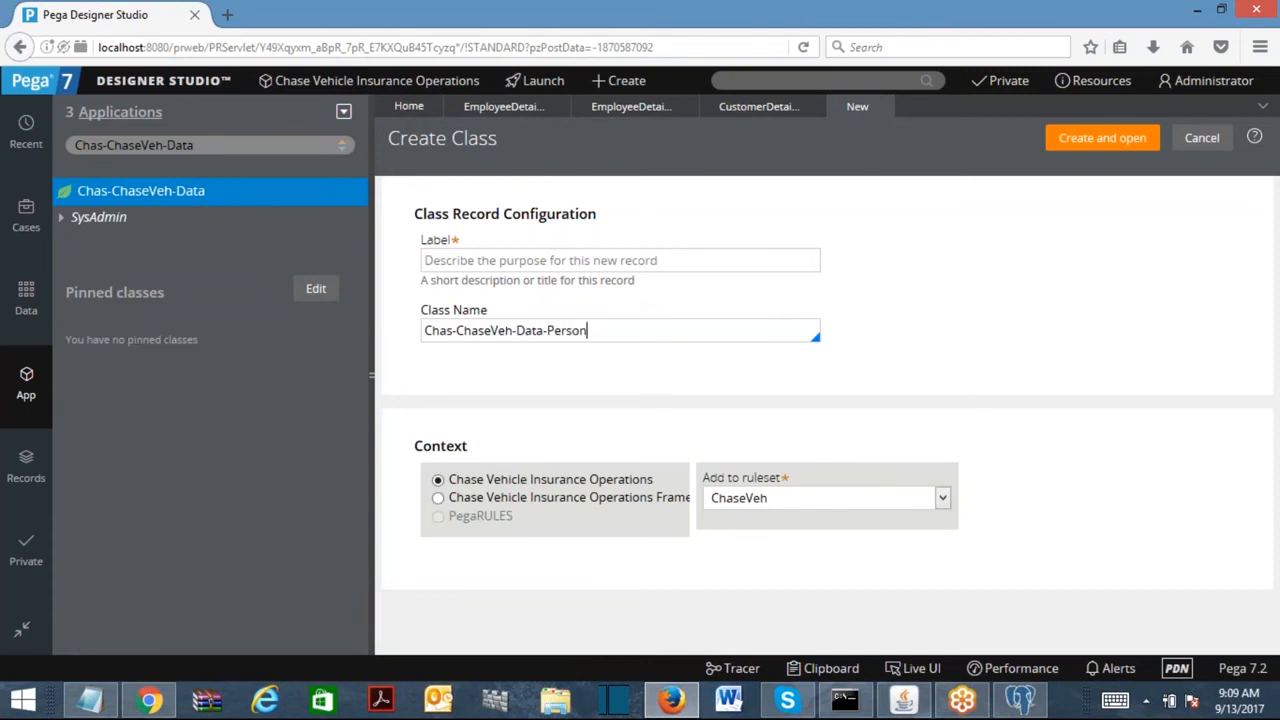
{"action": "key", "text": "ctrl+a"}
{"action": "key", "text": "ctrl+c"}
{"action": "left_click", "coordinate": [528, 260]}
{"action": "key", "text": "ctrl+v"}
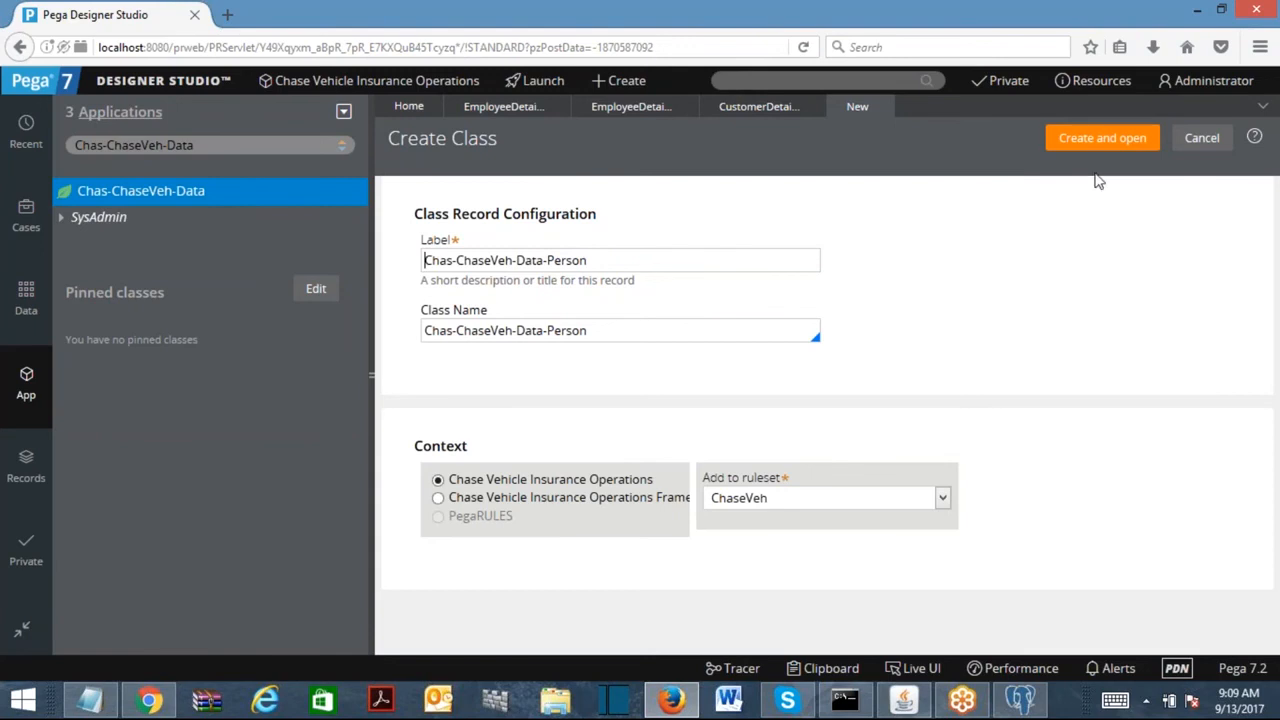
{"action": "left_click", "coordinate": [1102, 139]}
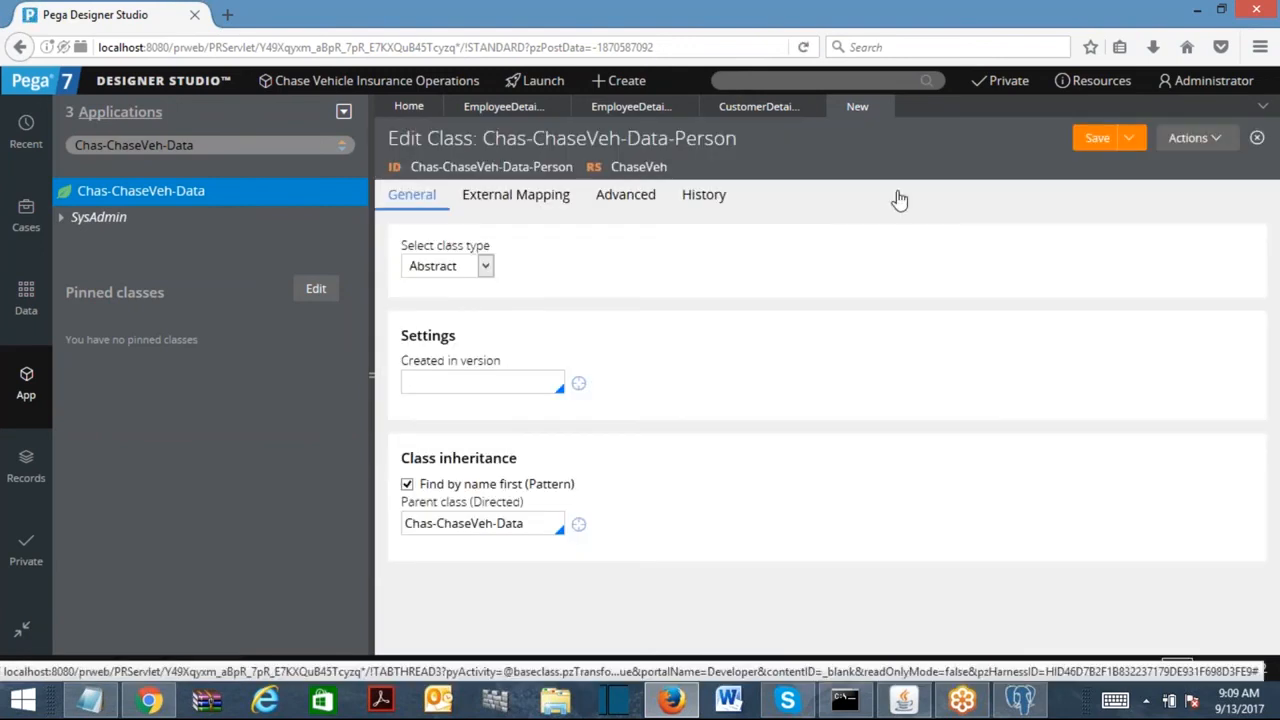
Make the class Concrete, created in version 01-01-01, not belonging to a class group.
{"action": "left_click", "coordinate": [490, 270]}
{"action": "left_click", "coordinate": [490, 305]}
{"action": "left_click", "coordinate": [488, 380]}
{"action": "left_click", "coordinate": [462, 403]}
{"action": "left_click", "coordinate": [553, 451]}
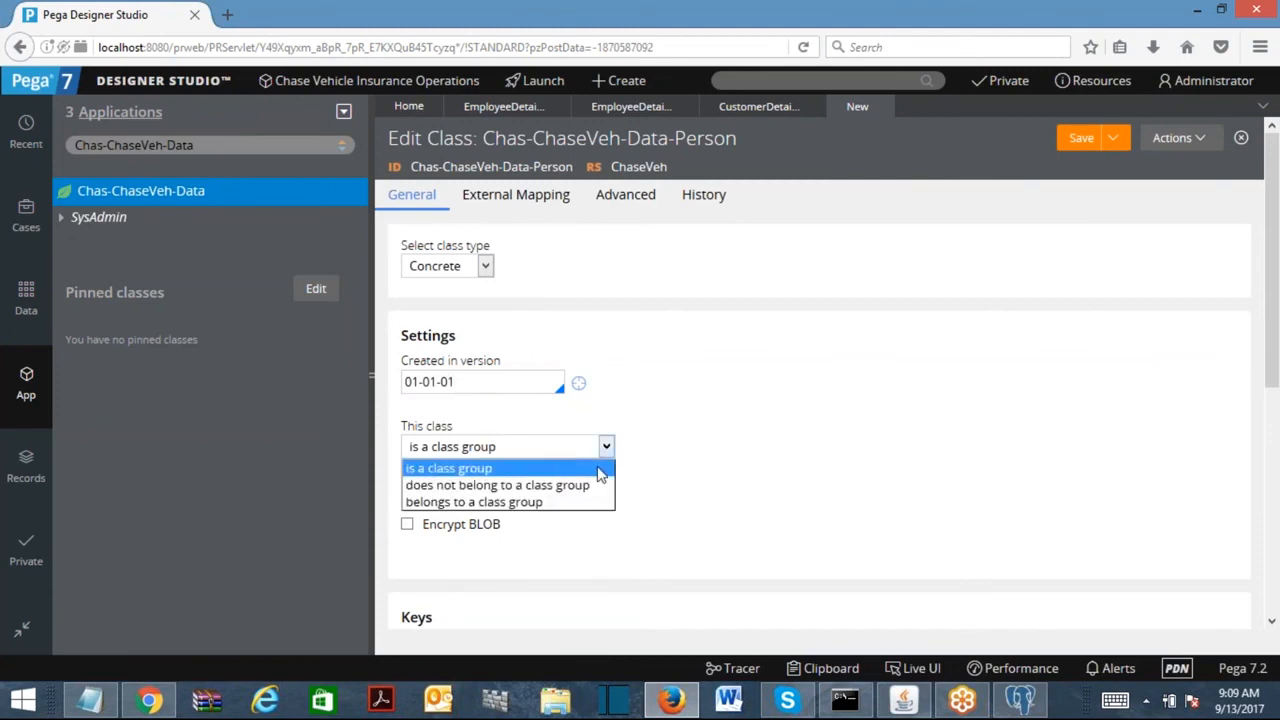
{"action": "left_click", "coordinate": [500, 486]}
{"action": "scroll", "coordinate": [1278, 513], "scroll_direction": "down", "scroll_amount": 4}
{"action": "scroll", "coordinate": [1278, 513], "scroll_direction": "up", "scroll_amount": 4}
Fill the History description and usage fields with placeholder text and save the class.
{"action": "left_click", "coordinate": [776, 192]}
{"action": "left_click", "coordinate": [654, 363]}
{"action": "type", "text": "gsghsgh"}
{"action": "left_click", "coordinate": [549, 486]}
{"action": "type", "text": "fghf"}
{"action": "left_click", "coordinate": [411, 194]}
{"action": "left_click", "coordinate": [1080, 138]}
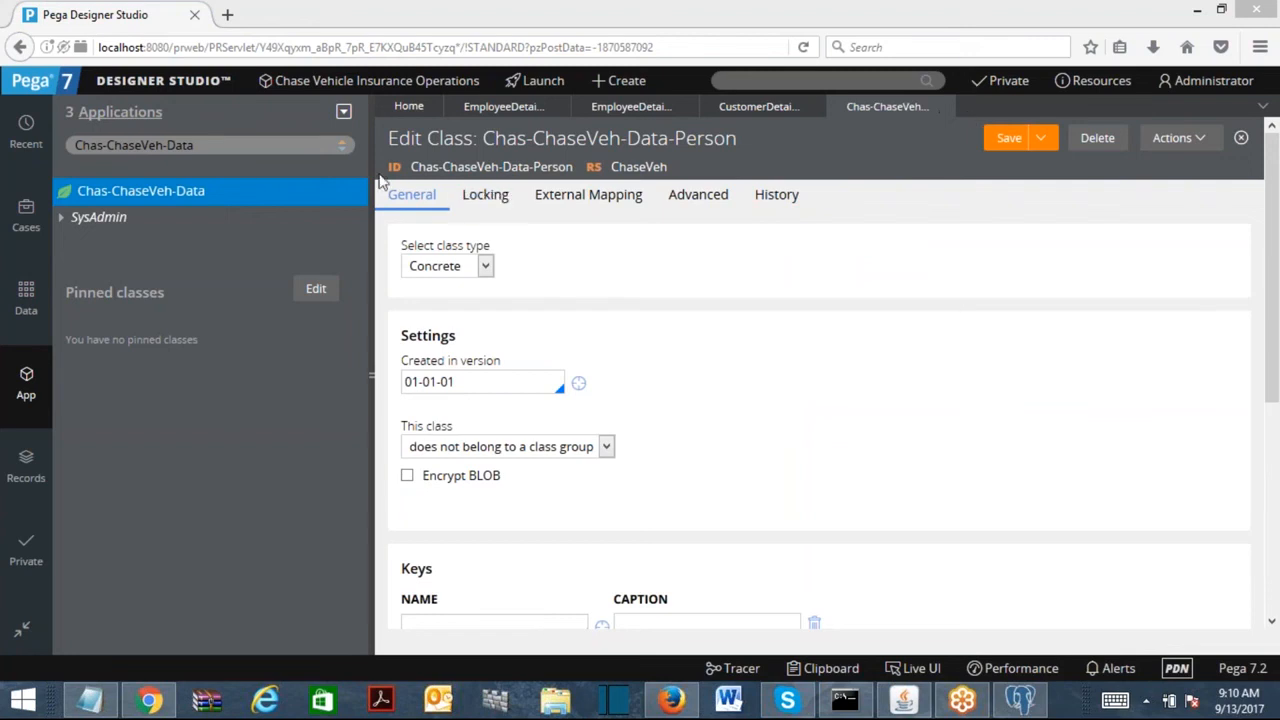
Switch the App Explorer to the Chas-ChaseVeh-Data-Person class.
{"action": "left_click", "coordinate": [213, 146]}
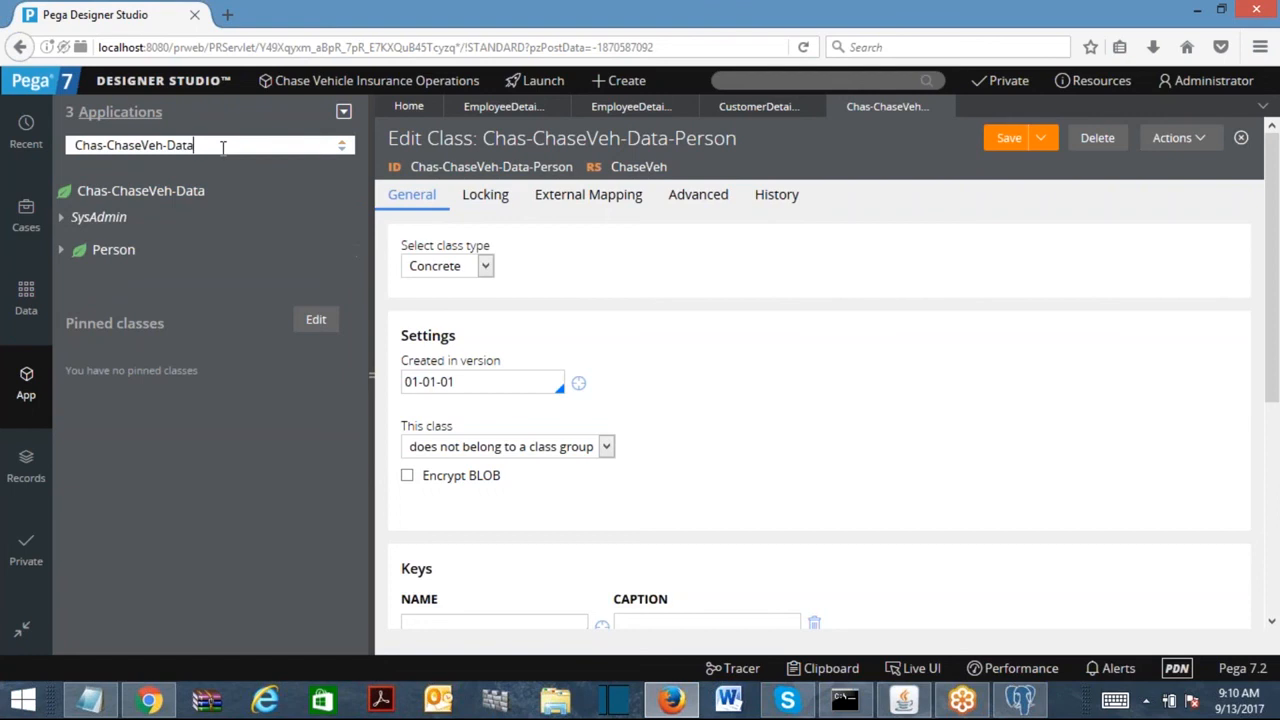
{"action": "type", "text": "-Per"}
{"action": "left_click", "coordinate": [200, 186]}
{"action": "right_click", "coordinate": [145, 202]}
Create and save a First Name property in the Person class.
{"action": "mouse_move", "coordinate": [150, 216]}
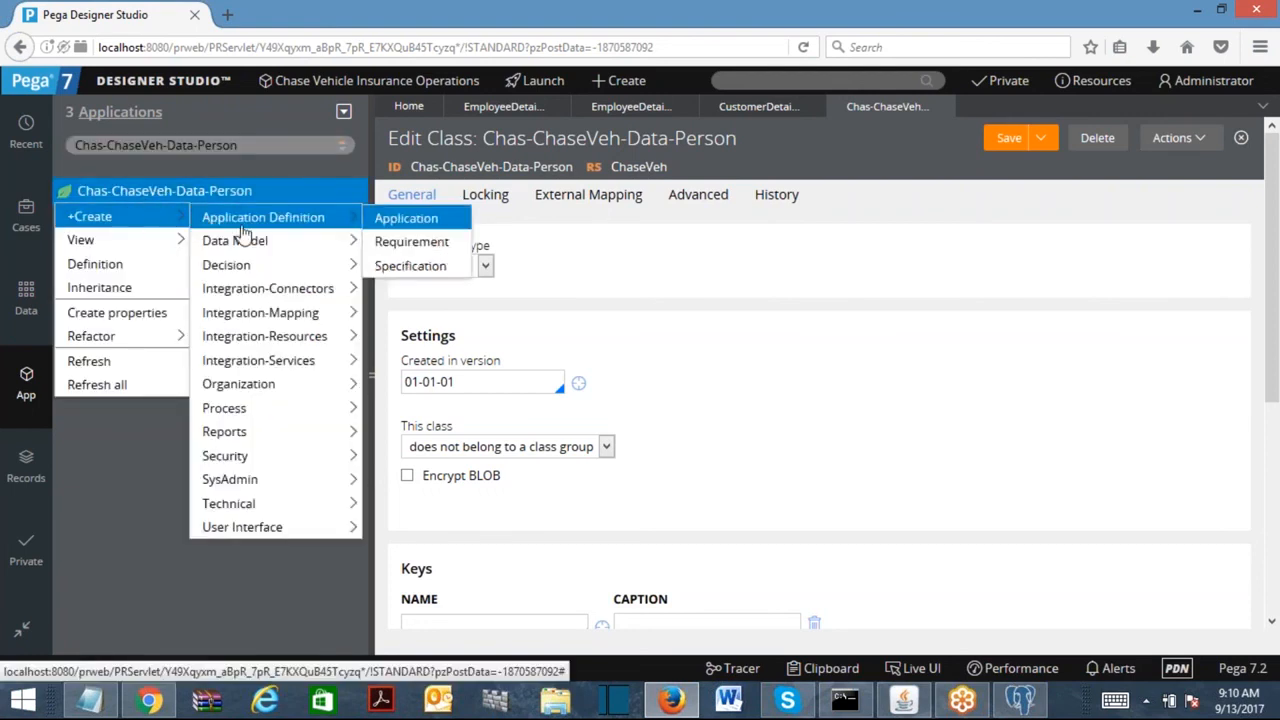
{"action": "mouse_move", "coordinate": [249, 242]}
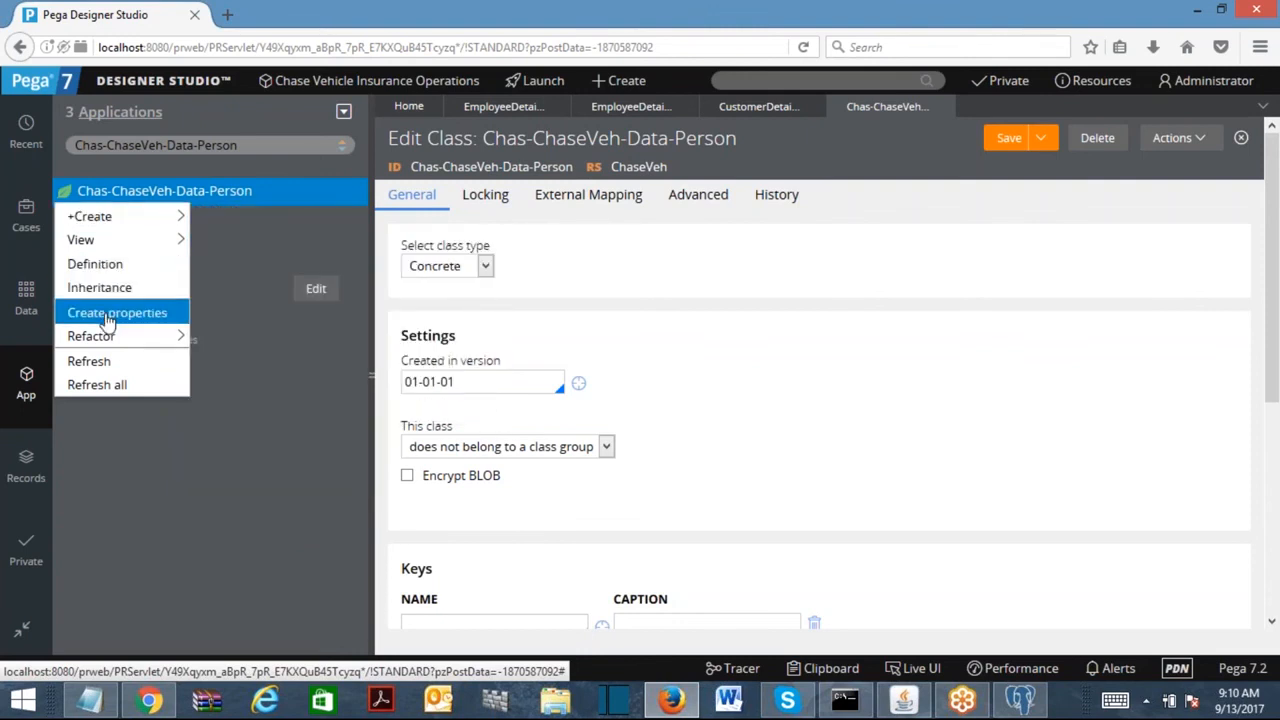
{"action": "mouse_move", "coordinate": [110, 218]}
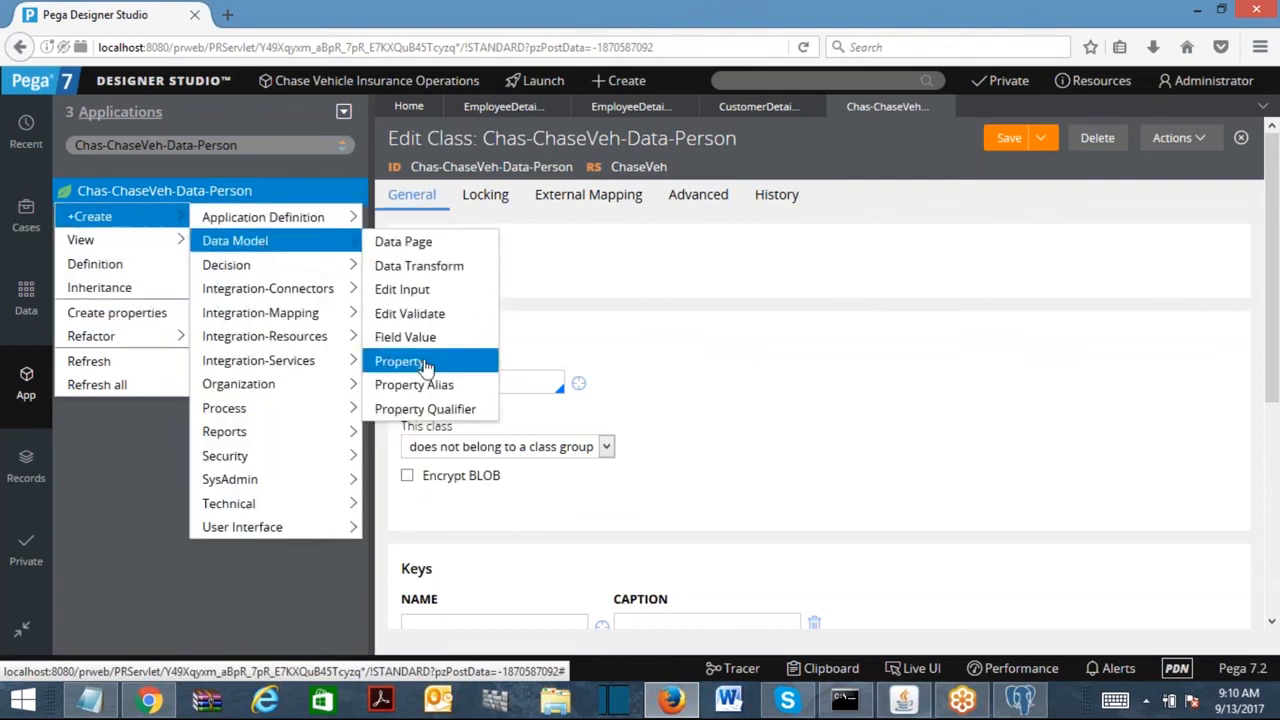
{"action": "left_click", "coordinate": [420, 361]}
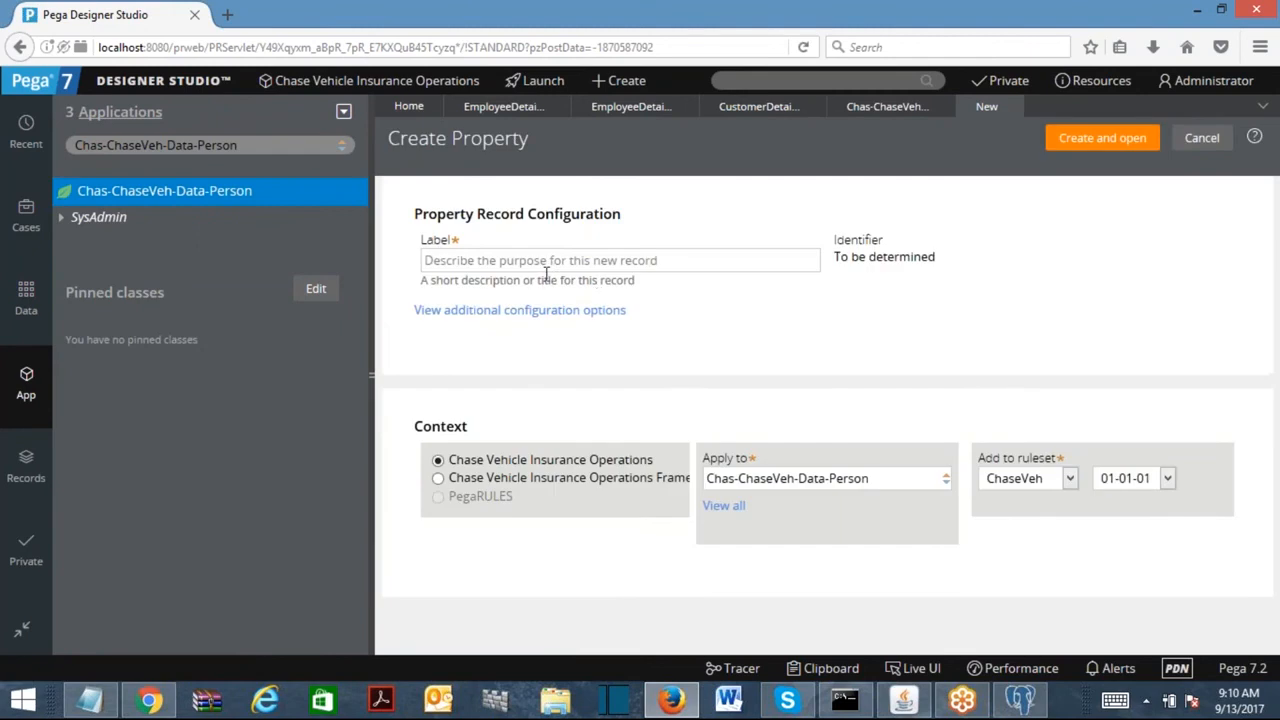
{"action": "left_click", "coordinate": [545, 267]}
{"action": "type", "text": "First Name"}
{"action": "left_click", "coordinate": [452, 260]}
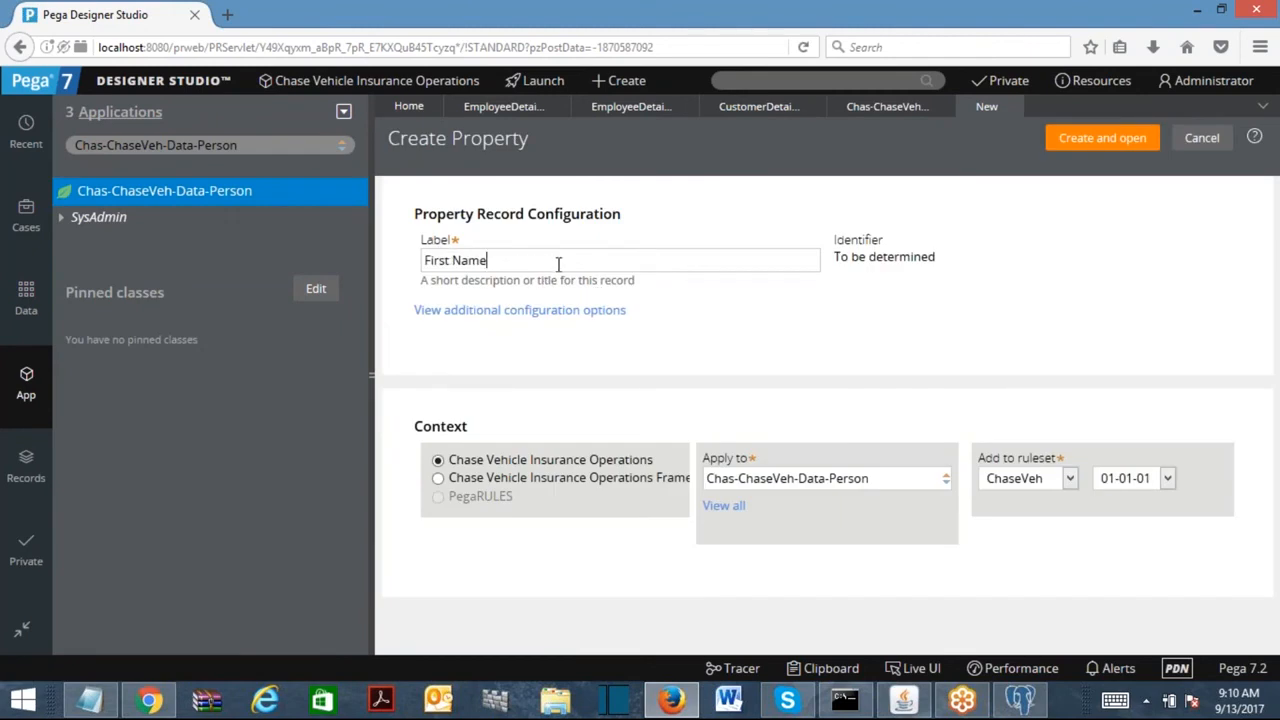
{"action": "left_click", "coordinate": [1104, 141]}
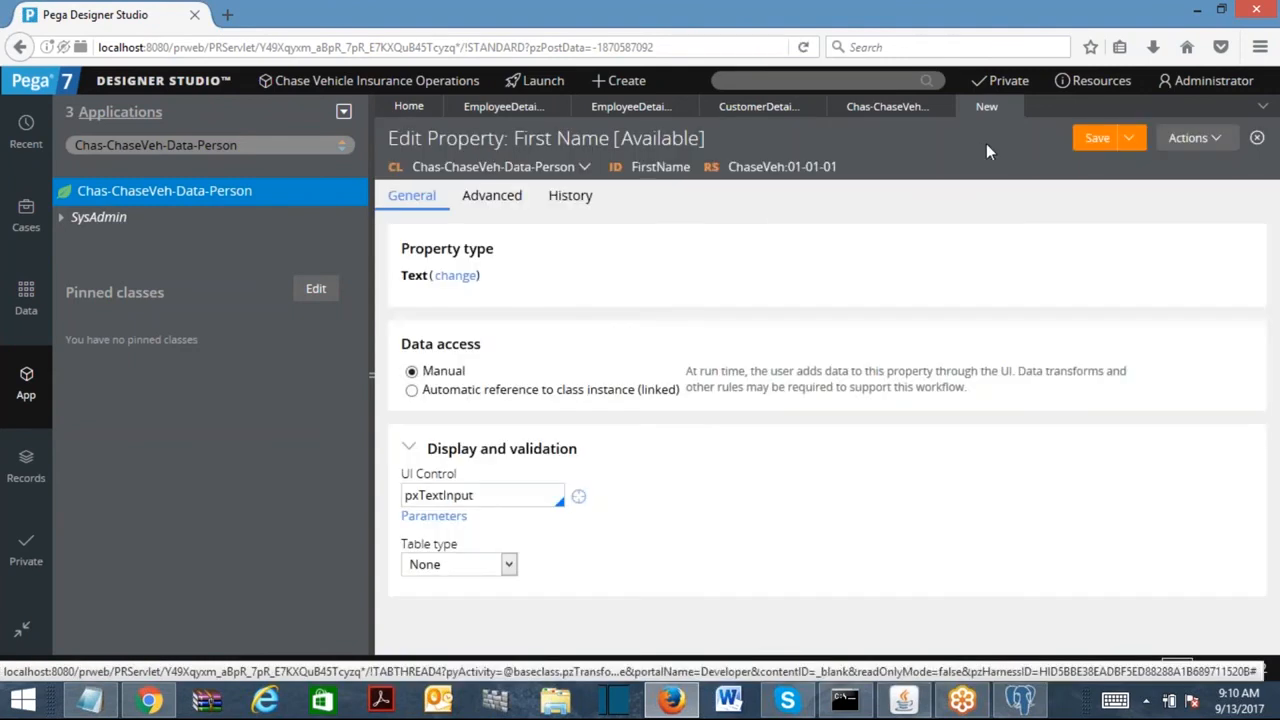
{"action": "left_click", "coordinate": [1097, 138]}
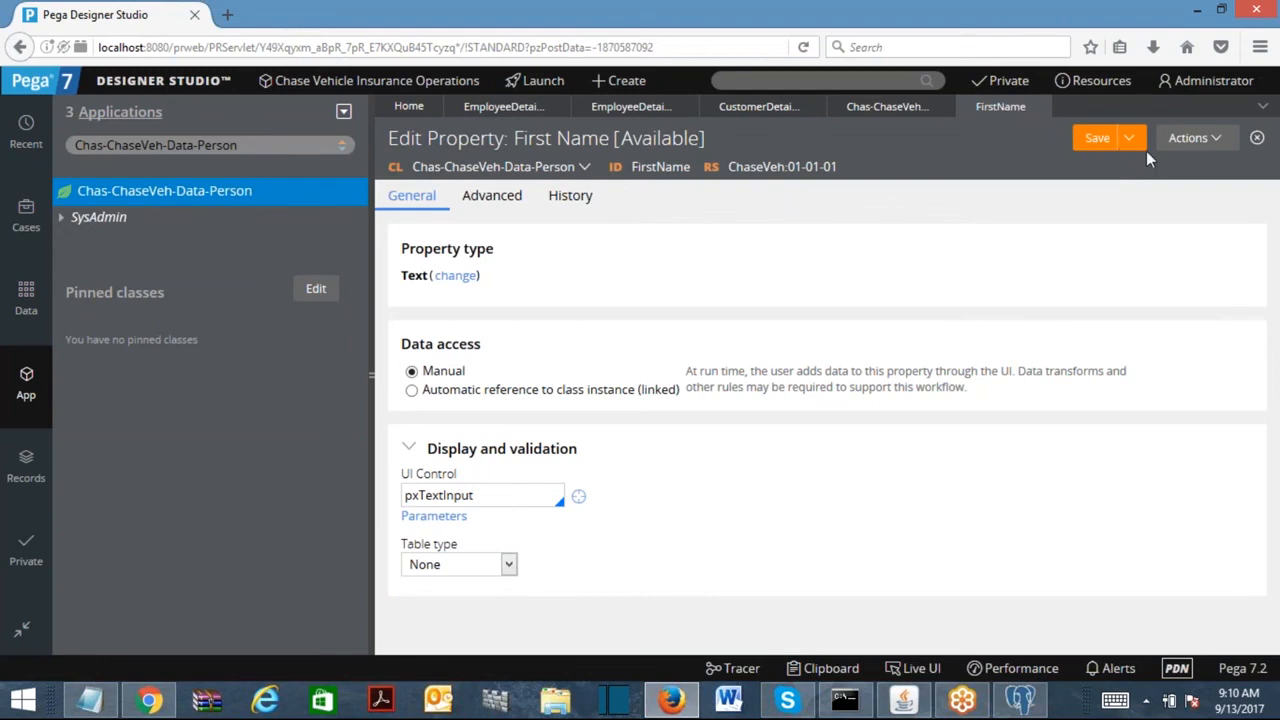
Create Last Name and Gender properties in the Person class.
{"action": "left_click", "coordinate": [1196, 138]}
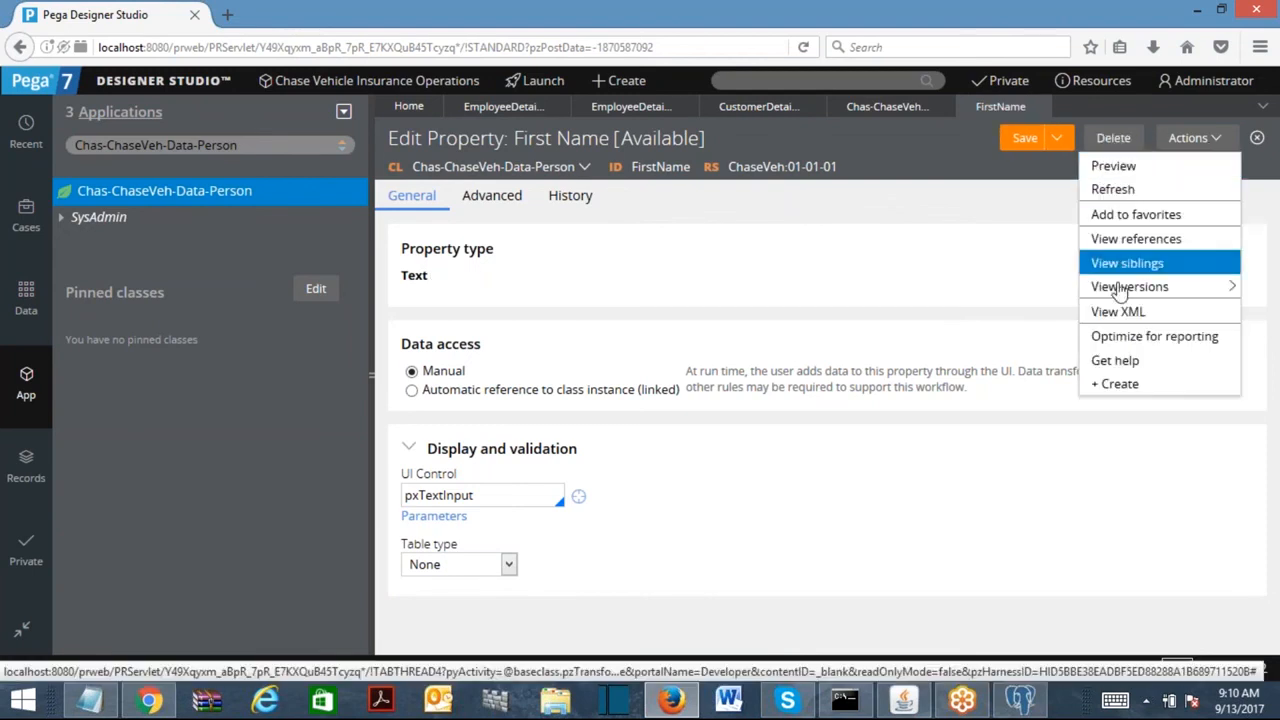
{"action": "left_click", "coordinate": [1112, 384]}
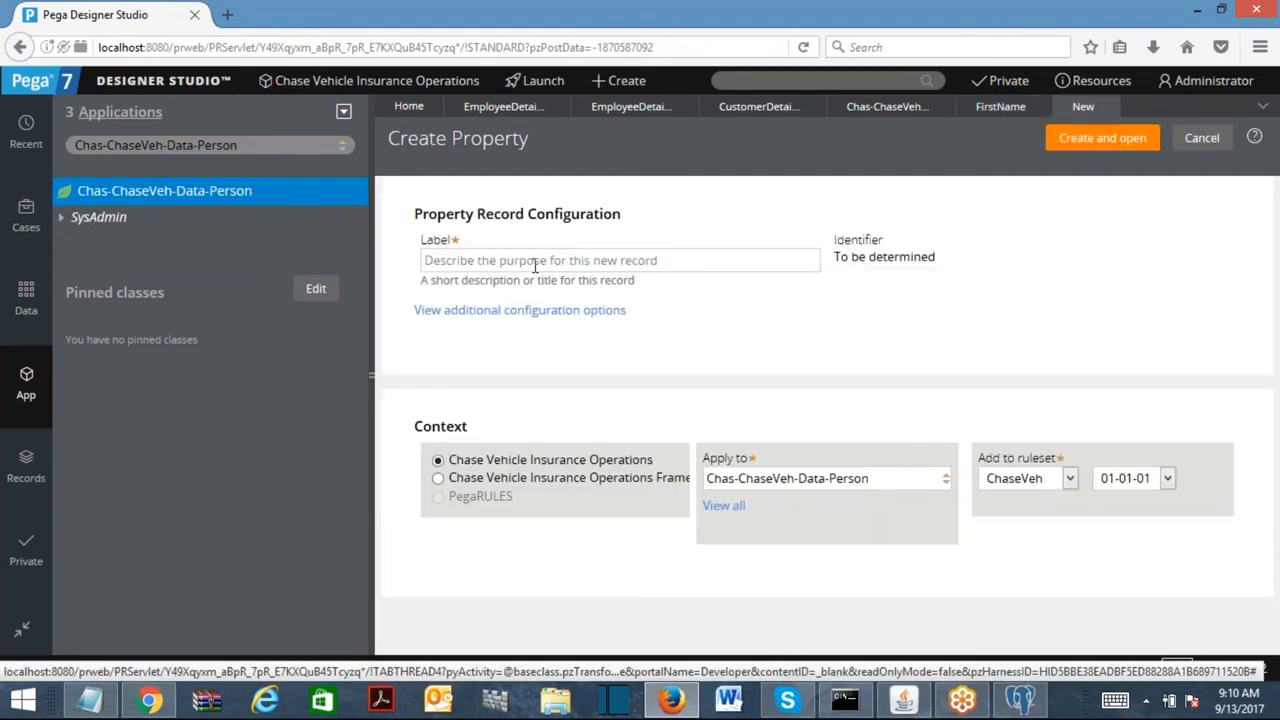
{"action": "type", "text": "Last Name"}
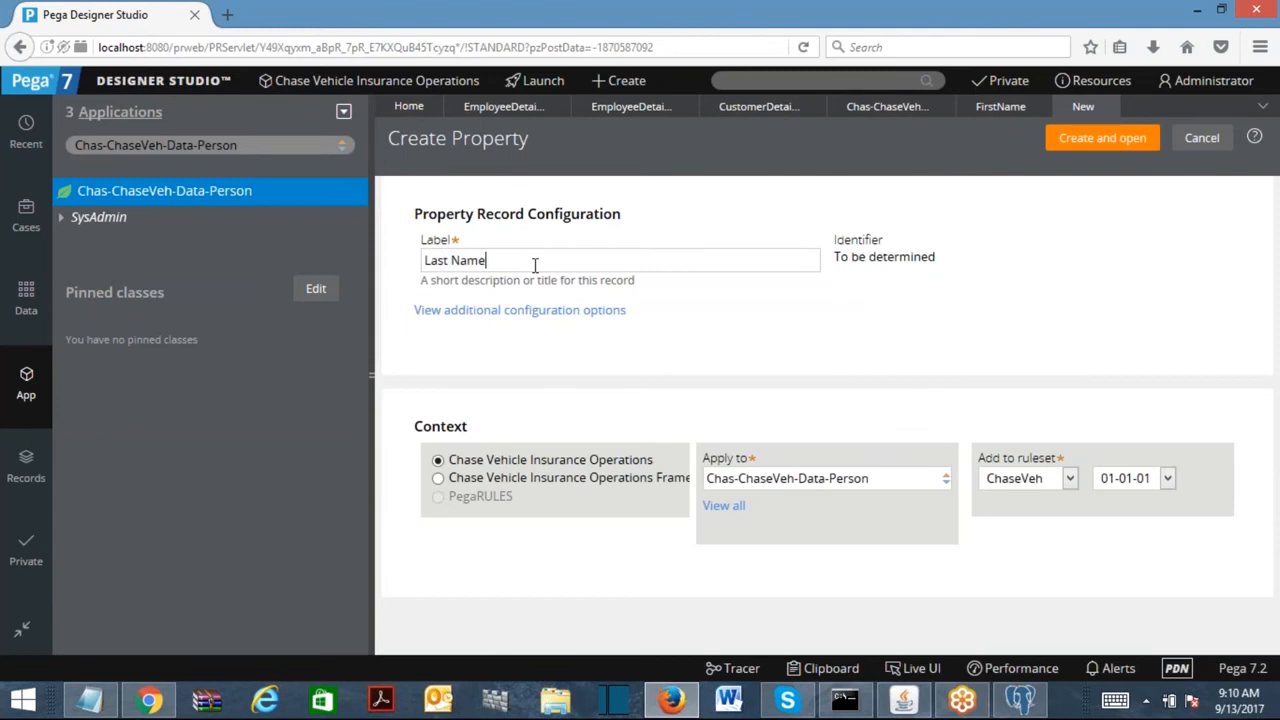
{"action": "left_click", "coordinate": [1080, 147]}
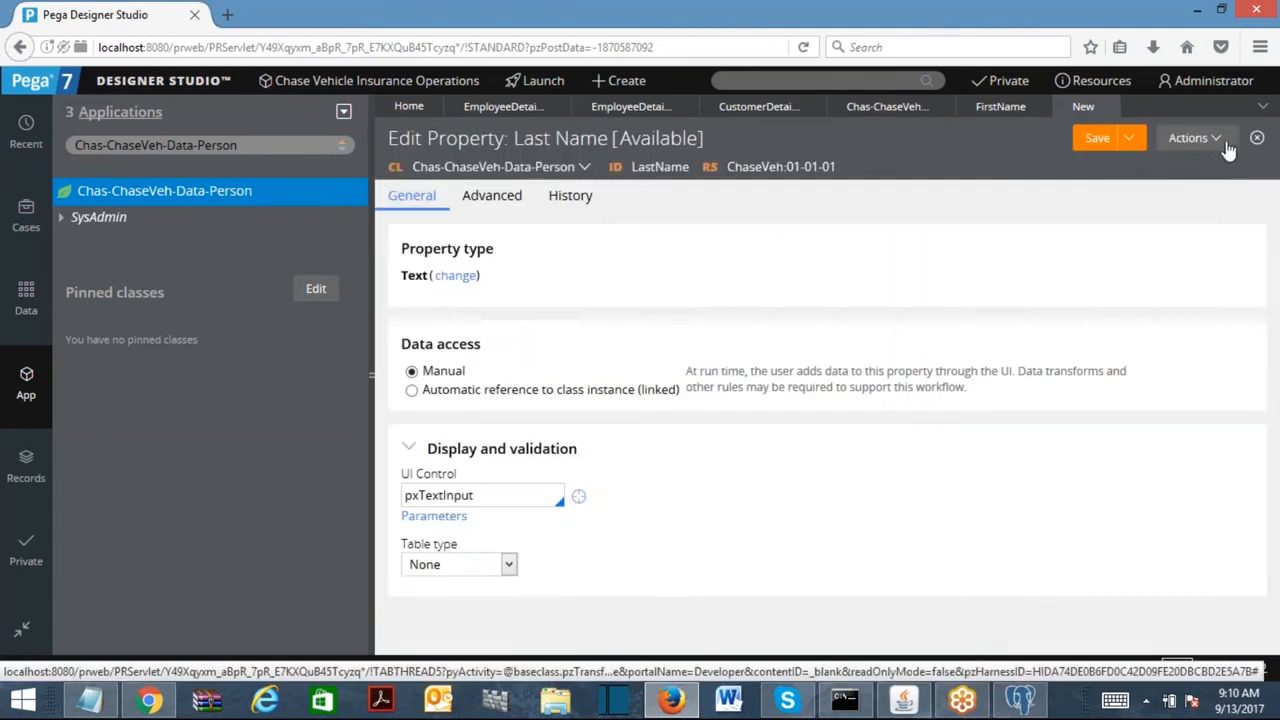
{"action": "left_click", "coordinate": [1222, 143]}
{"action": "left_click", "coordinate": [1135, 287]}
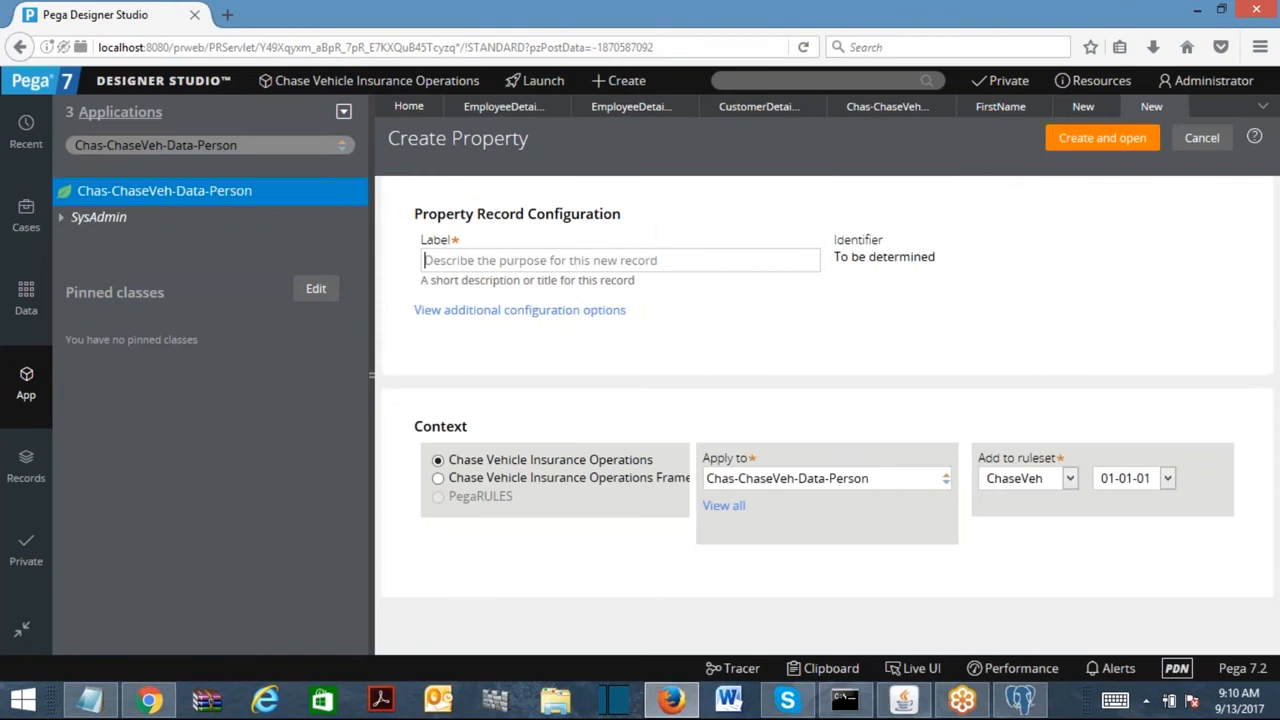
{"action": "type", "text": "Gender"}
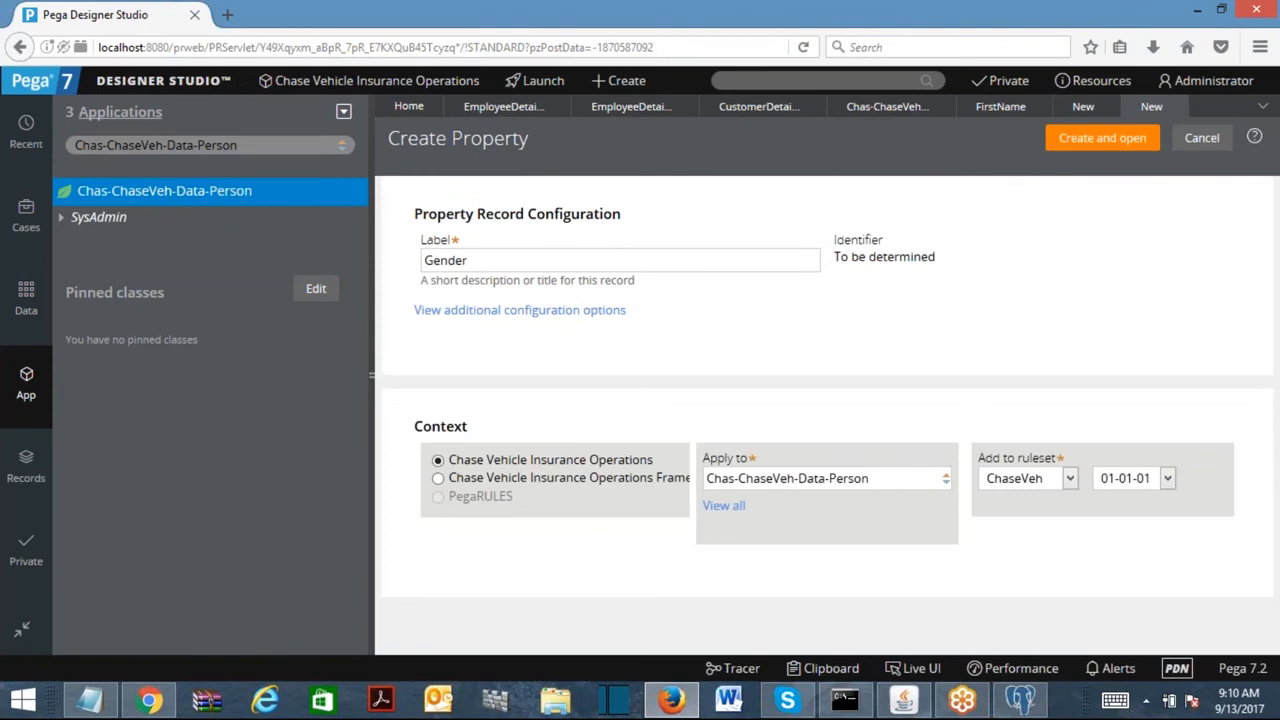
{"action": "left_click", "coordinate": [1102, 138]}
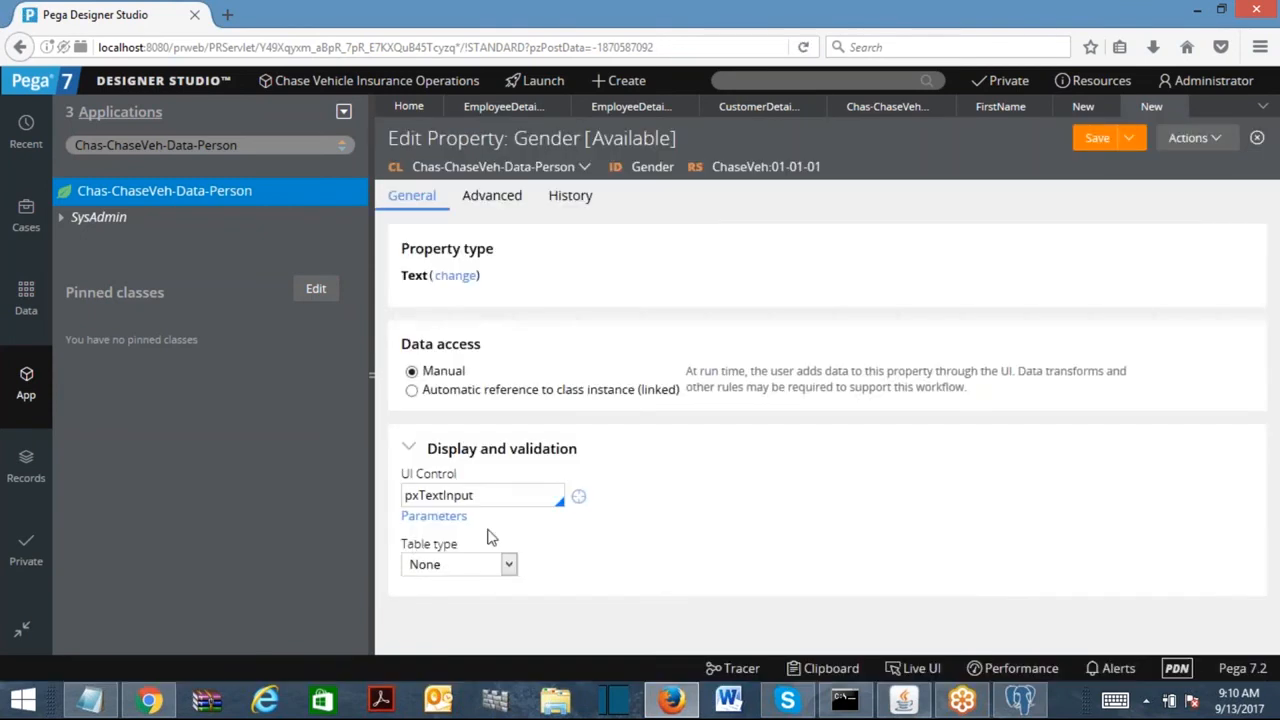
Give Gender the pxRadioButtons control with a Local List of Male and Female, then save.
{"action": "left_click_drag", "start_coordinate": [419, 496], "coordinate": [592, 506]}
{"action": "type", "text": "Radio"}
{"action": "key", "text": "Return"}
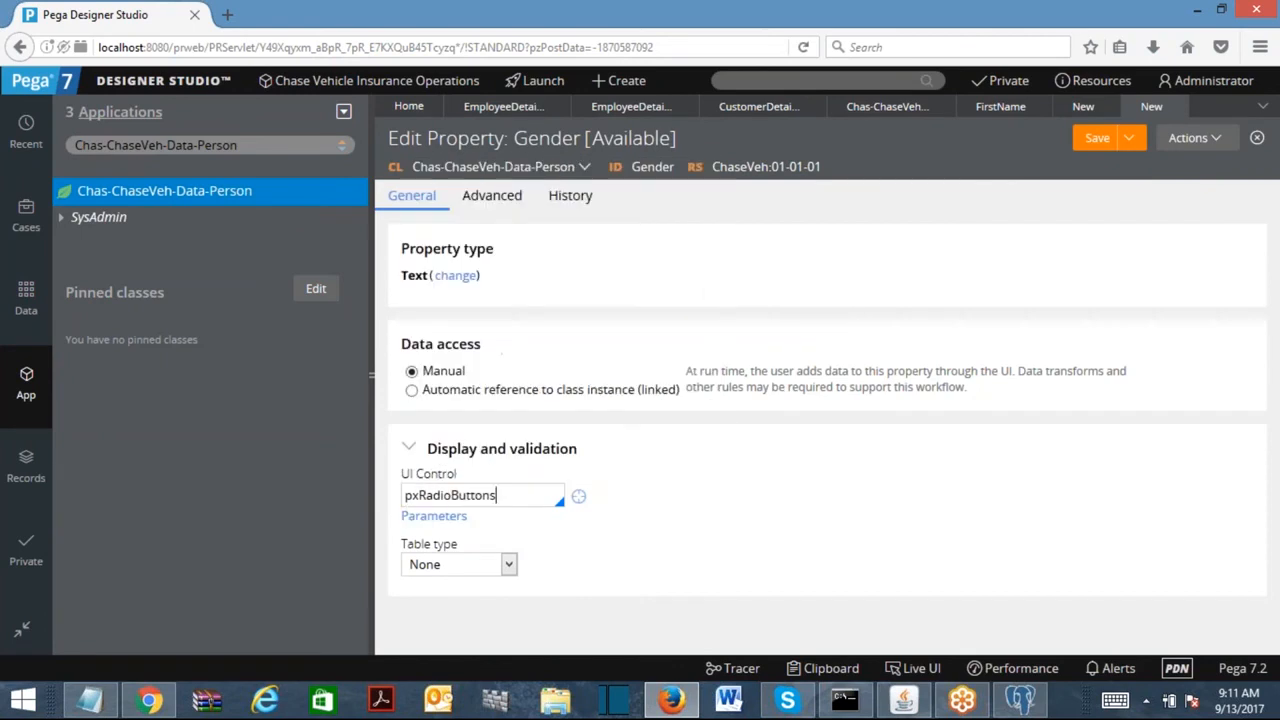
{"action": "left_click", "coordinate": [508, 564]}
{"action": "left_click", "coordinate": [460, 601]}
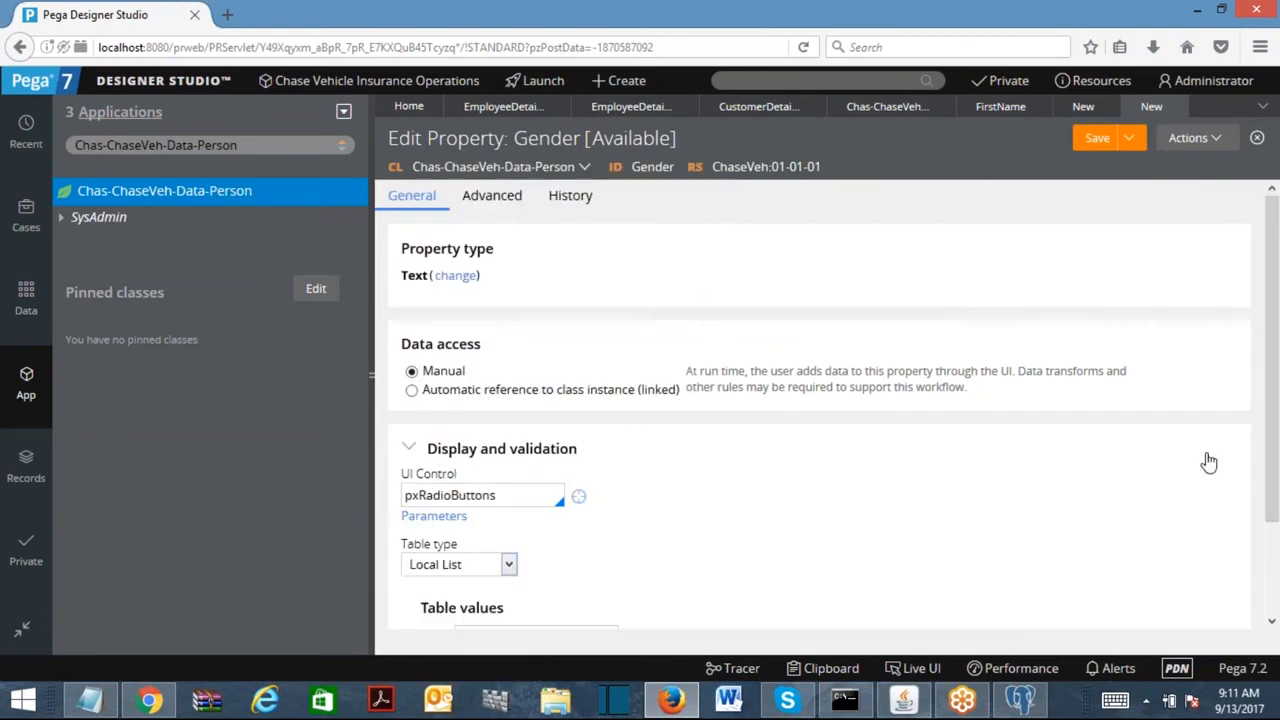
{"action": "scroll", "coordinate": [1263, 460], "scroll_direction": "down", "scroll_amount": 2}
{"action": "left_click", "coordinate": [527, 527]}
{"action": "type", "text": "Male"}
{"action": "left_click", "coordinate": [427, 555]}
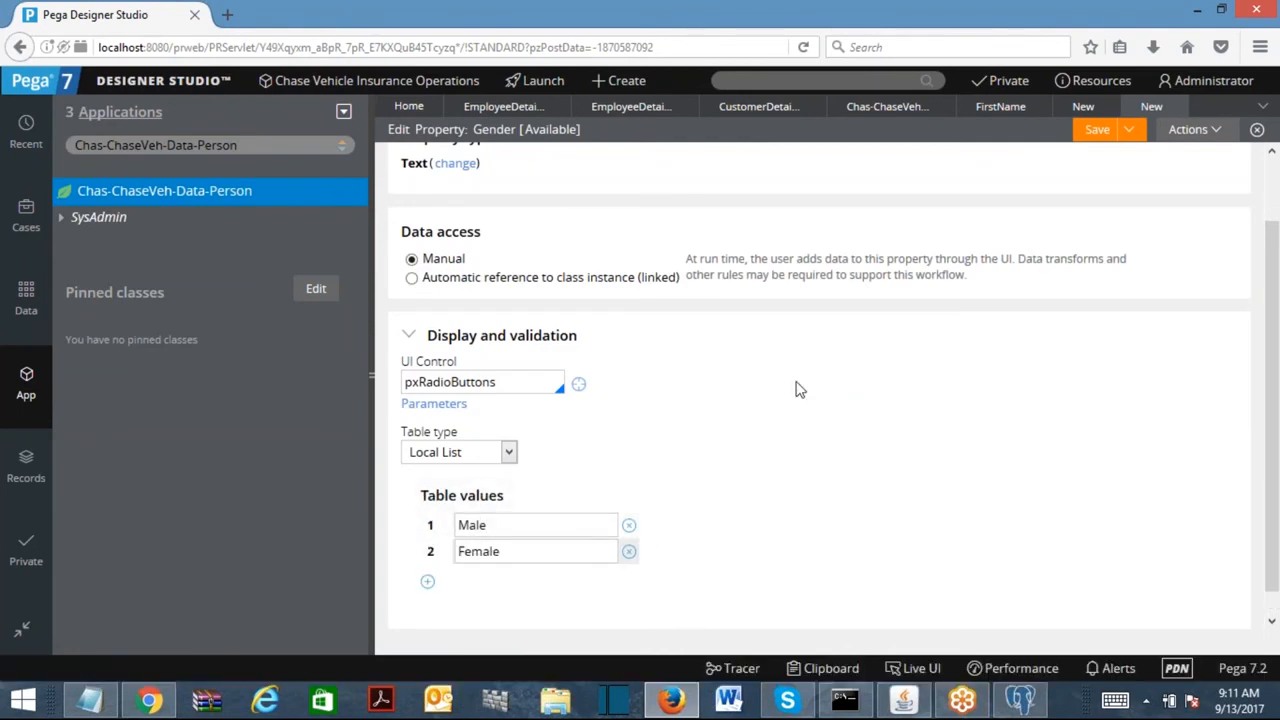
{"action": "left_click", "coordinate": [1093, 137]}
Save the Last Name property and close the FirstName, LastName and Gender rule tabs.
{"action": "left_click", "coordinate": [1087, 110]}
{"action": "left_click", "coordinate": [1094, 140]}
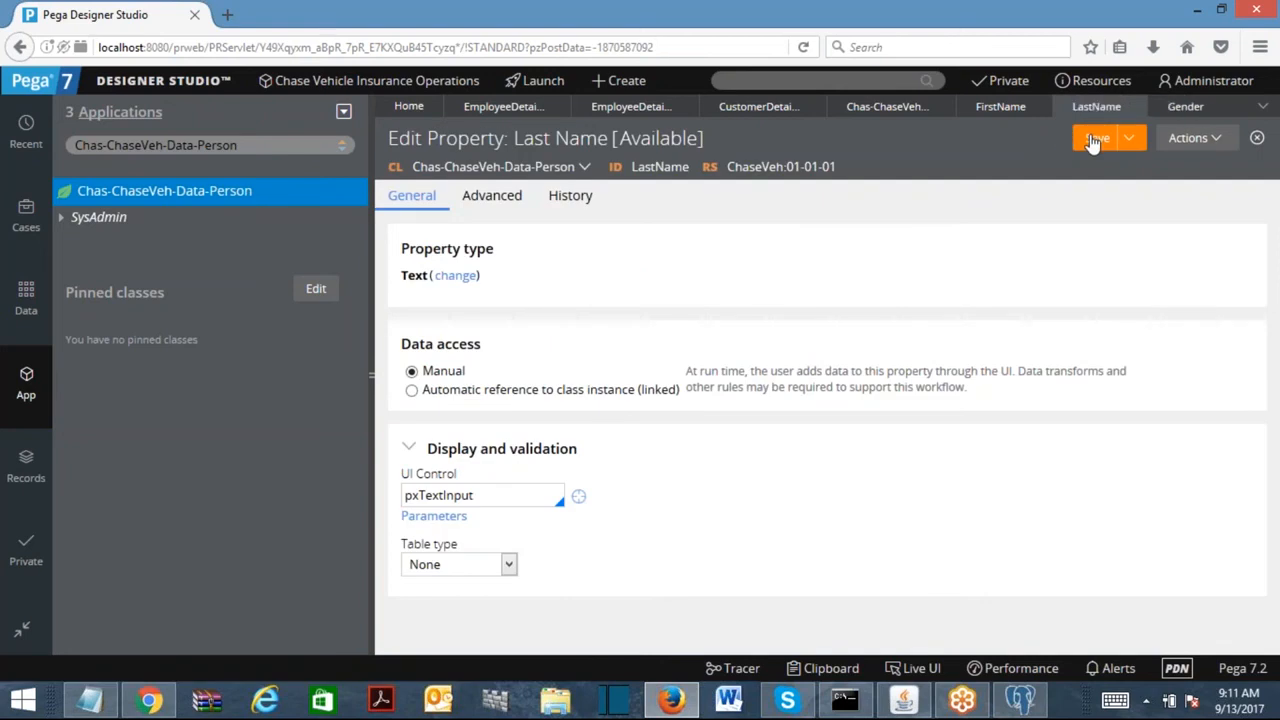
{"action": "left_click", "coordinate": [1040, 110]}
{"action": "left_click", "coordinate": [1040, 110]}
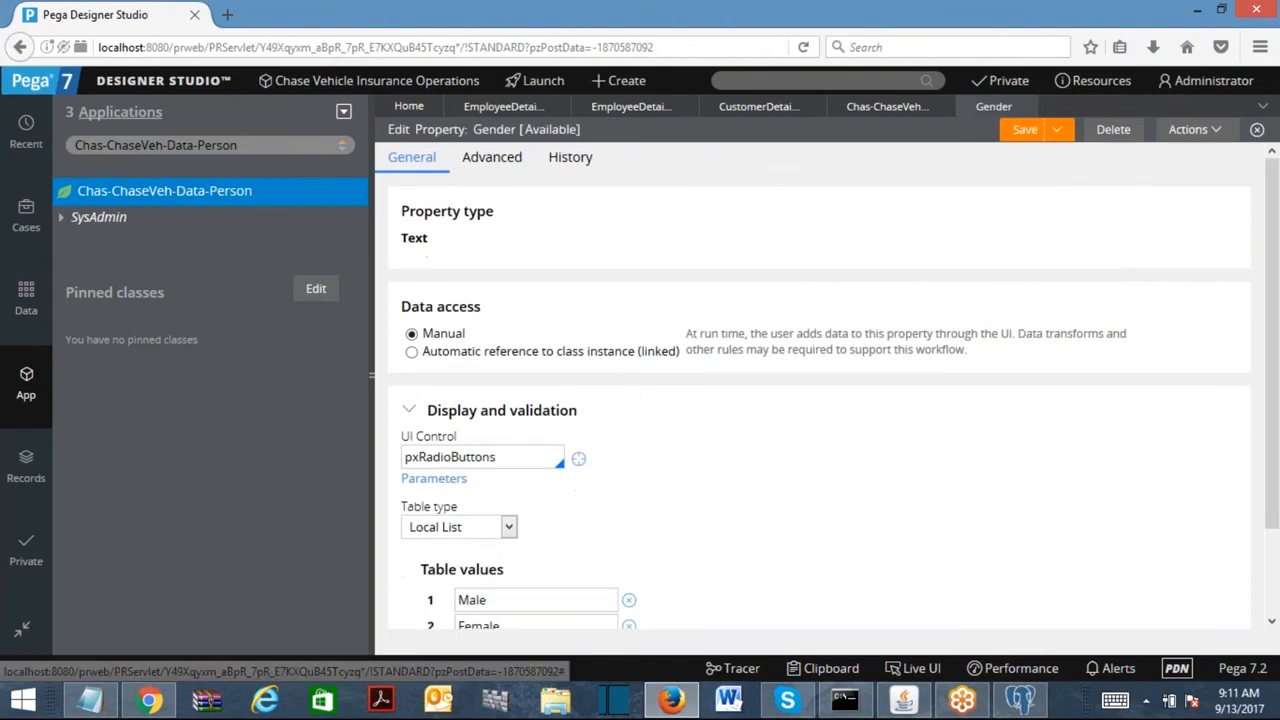
{"action": "left_click", "coordinate": [1029, 108]}
{"action": "left_click", "coordinate": [1262, 106]}
Close all rule tabs, then refresh Chas-ChaseVeh-Data-Person and list its properties.
{"action": "left_click", "coordinate": [1218, 252]}
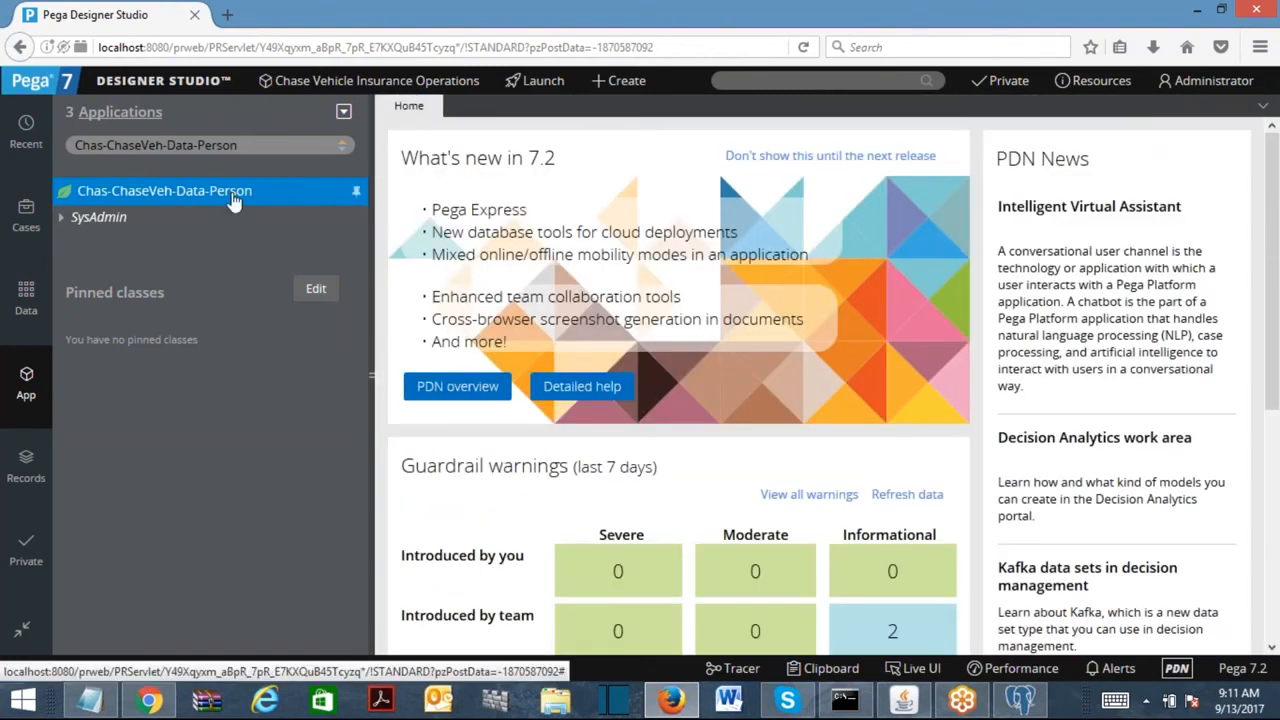
{"action": "right_click", "coordinate": [150, 190]}
{"action": "left_click", "coordinate": [156, 355]}
{"action": "left_click", "coordinate": [95, 217]}
{"action": "left_click", "coordinate": [79, 246]}
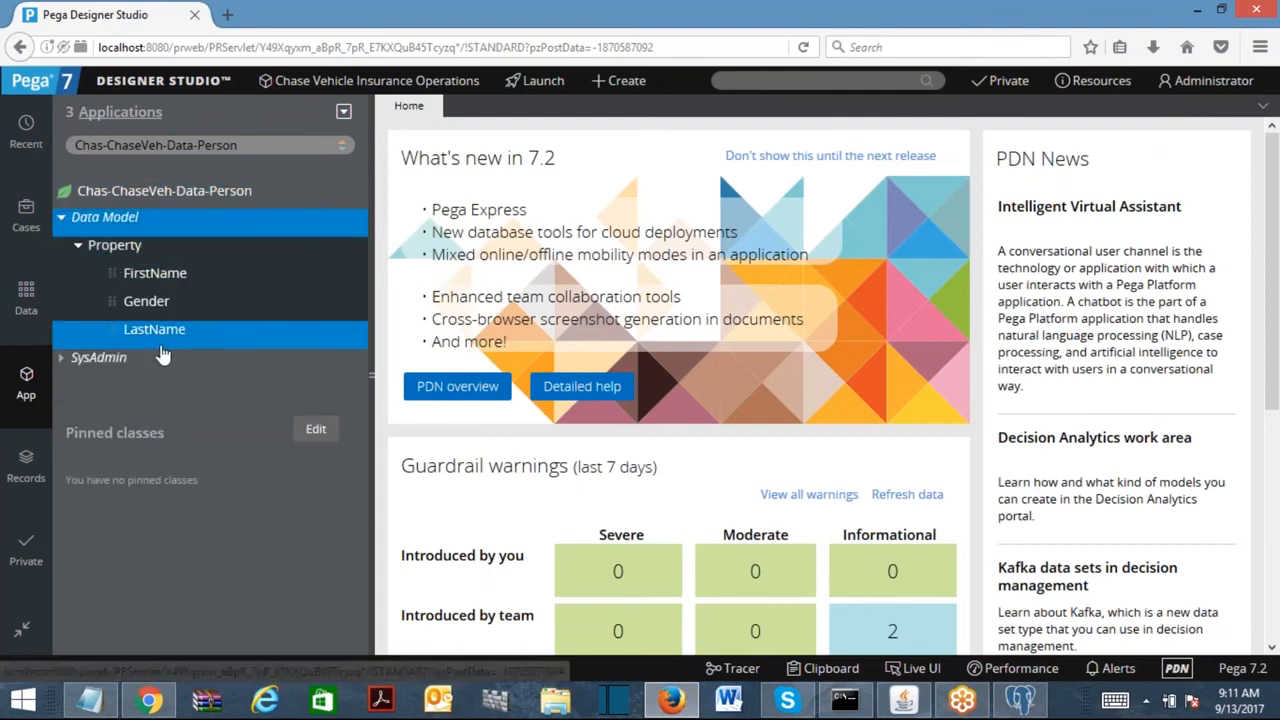
Switch the explorer to Chas-ChaseVeh-Work and start a new Data Model property.
{"action": "left_click_drag", "start_coordinate": [167, 146], "coordinate": [474, 183]}
{"action": "type", "text": "Work"}
{"action": "key", "text": "Return"}
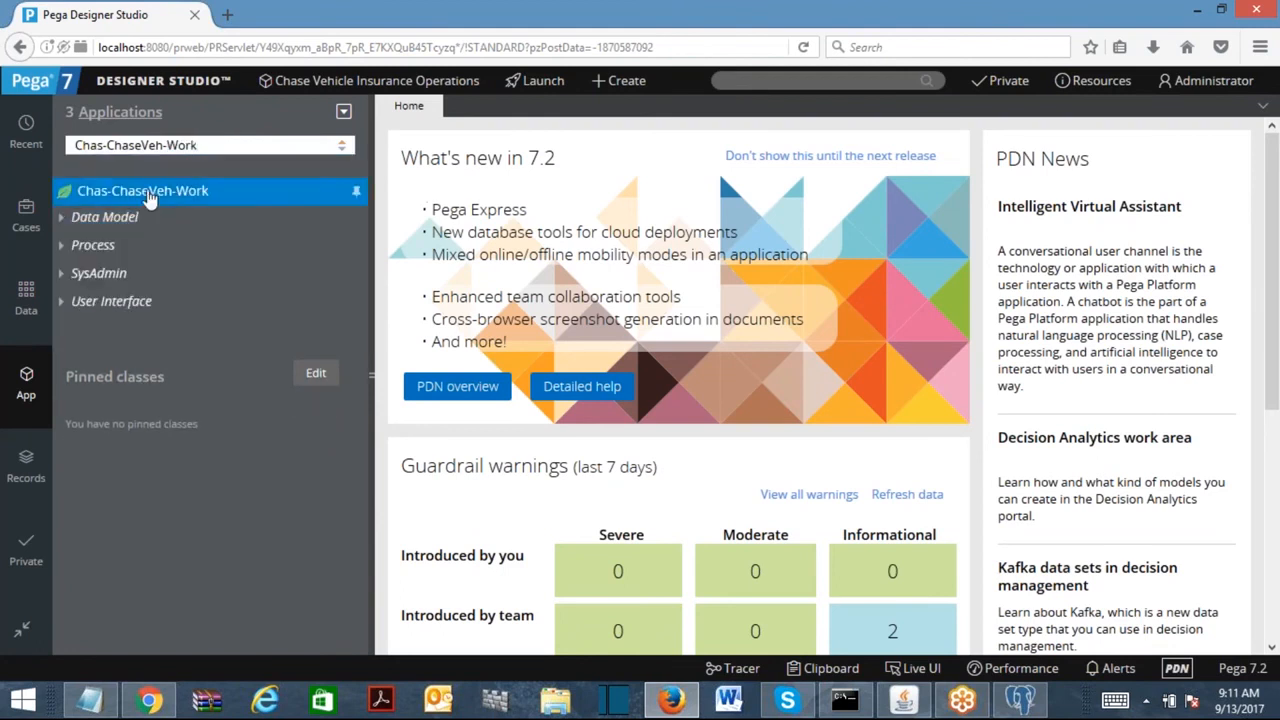
{"action": "right_click", "coordinate": [117, 220]}
{"action": "mouse_move", "coordinate": [130, 238]}
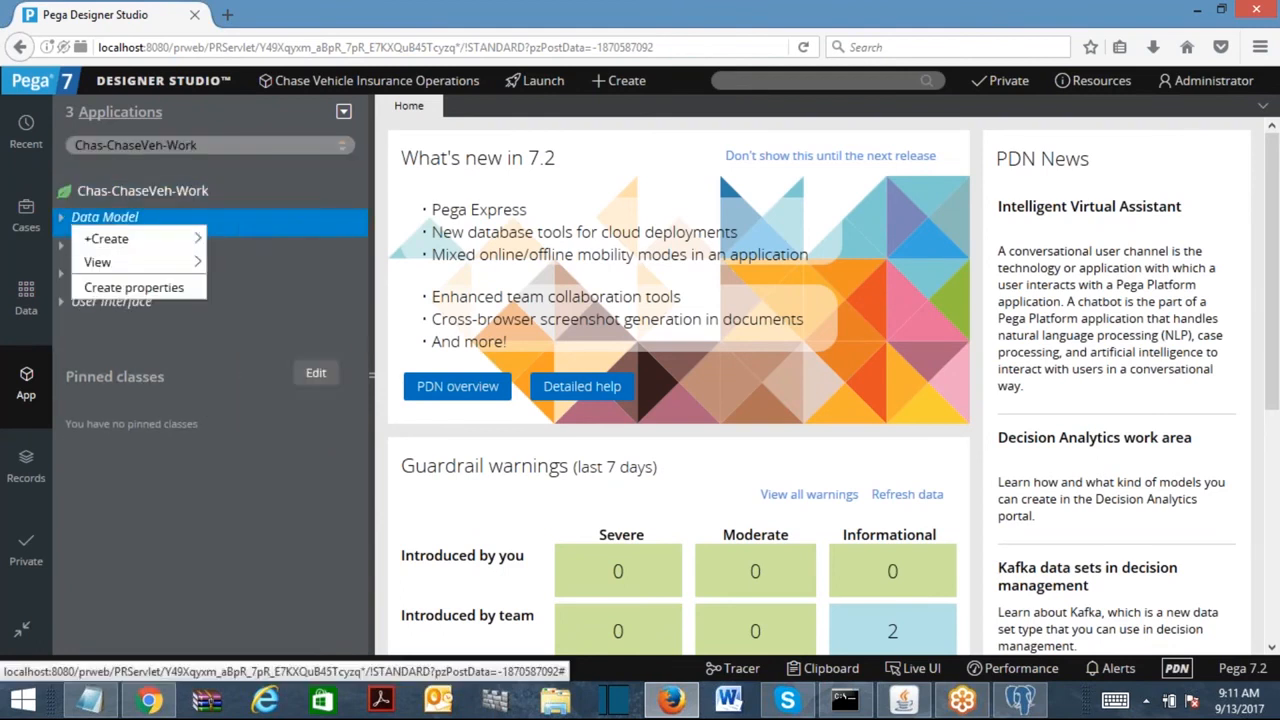
{"action": "left_click", "coordinate": [262, 358]}
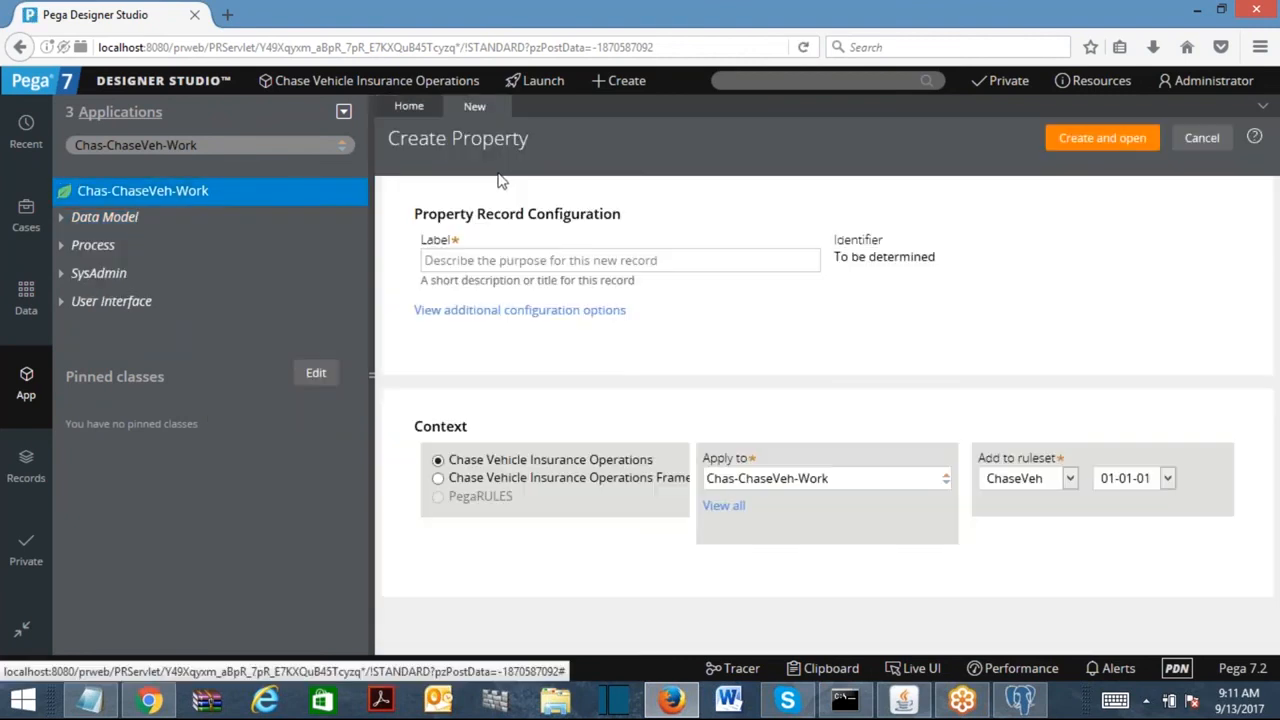
Create the Customer property and make it a Single Page type.
{"action": "left_click", "coordinate": [500, 260]}
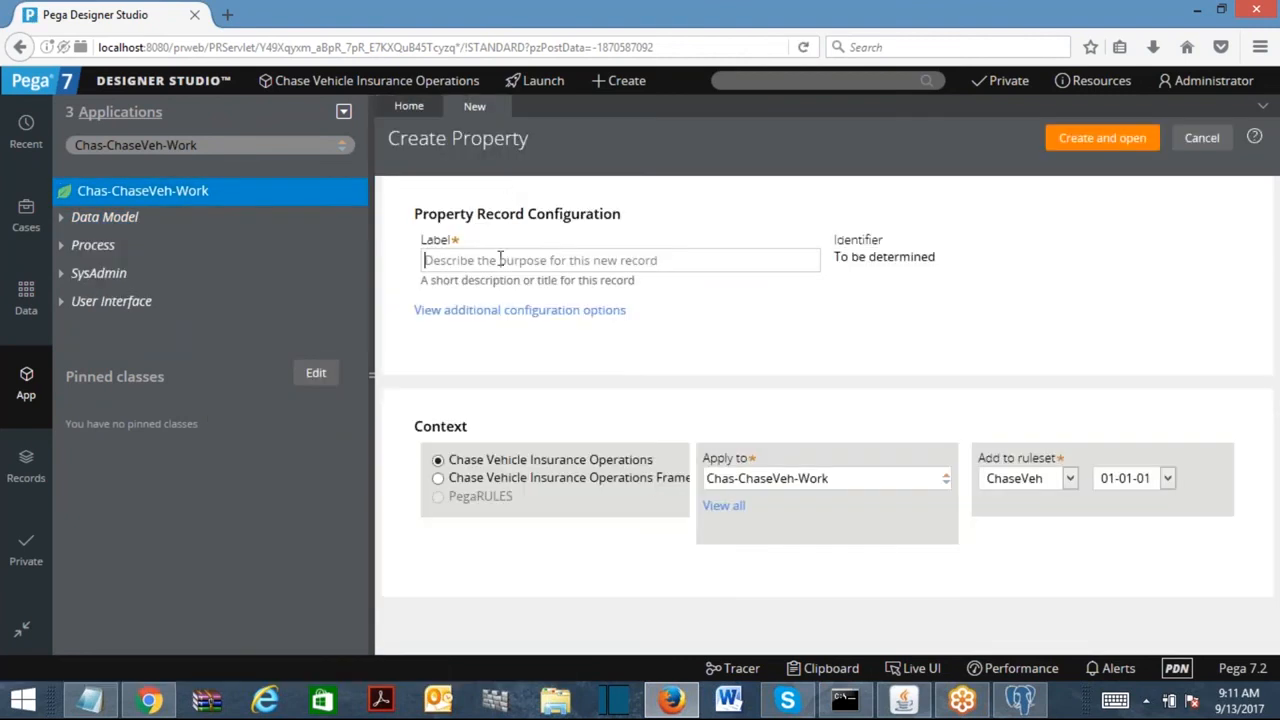
{"action": "type", "text": "Customer"}
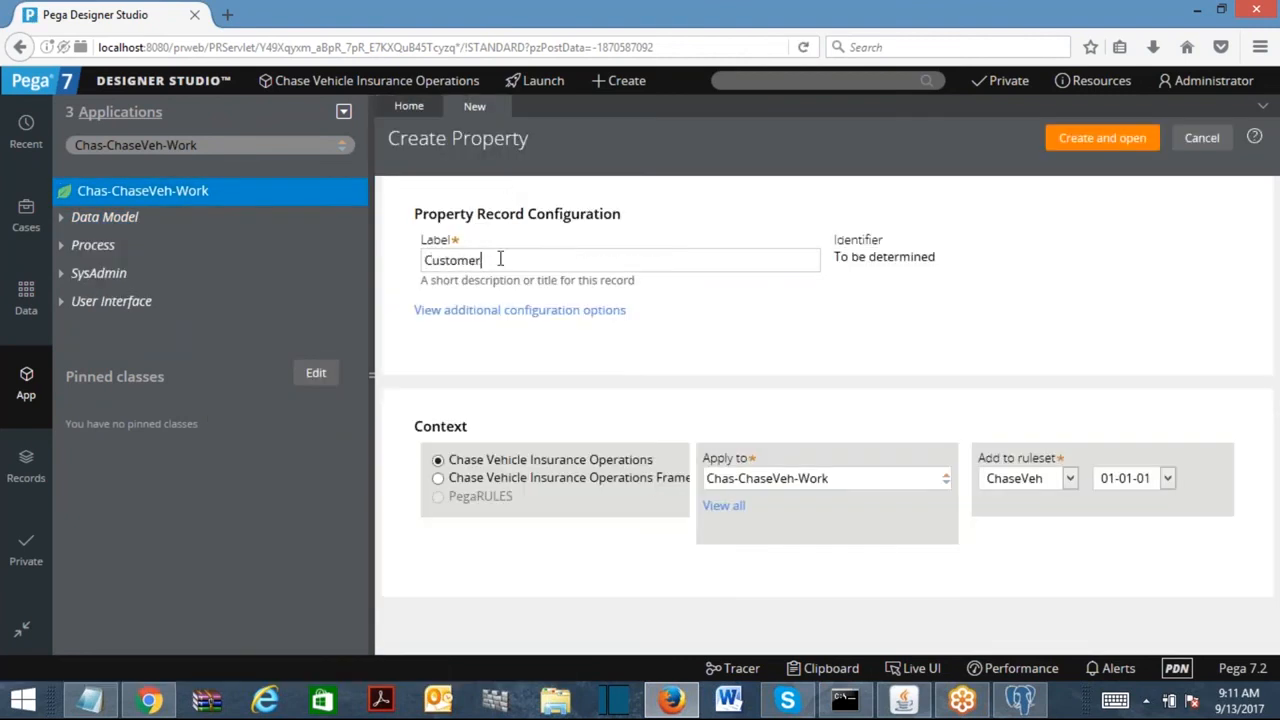
{"action": "left_click", "coordinate": [1095, 140]}
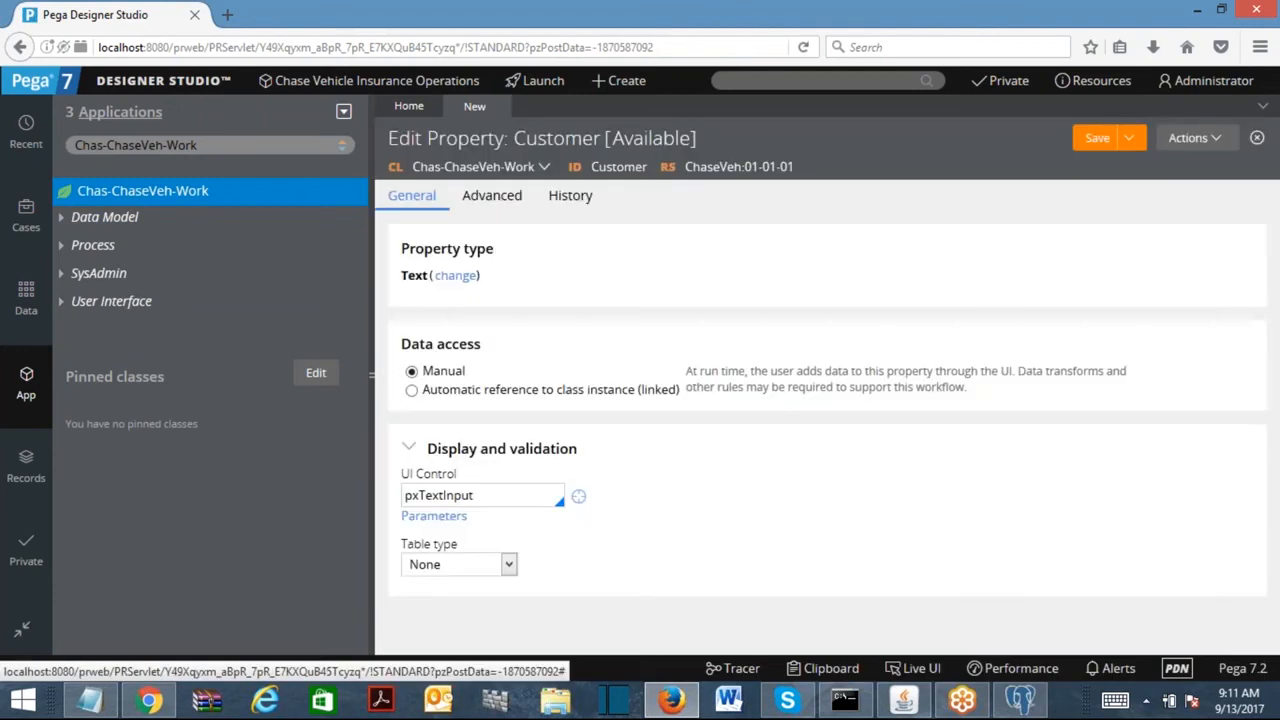
{"action": "left_click", "coordinate": [456, 276]}
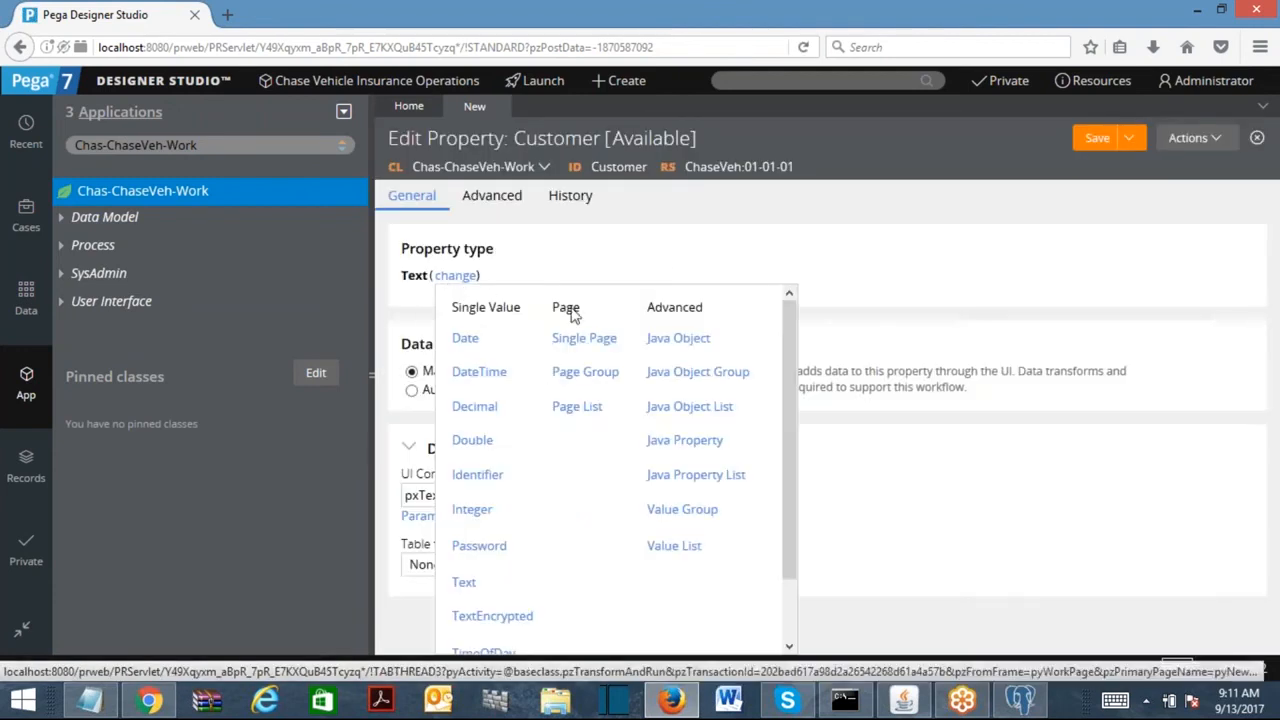
{"action": "left_click", "coordinate": [580, 340]}
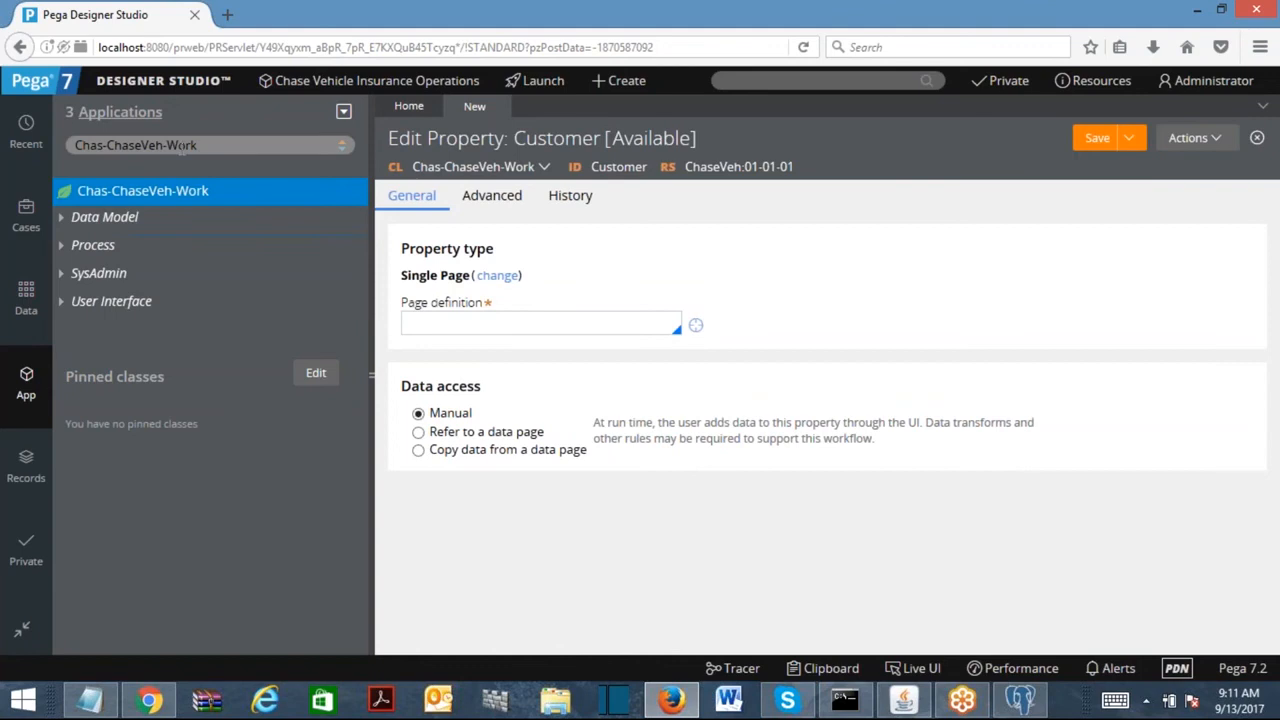
Set Customer's page definition to Chas-ChaseVeh-Data-Person.
{"action": "left_click", "coordinate": [212, 144]}
{"action": "key", "text": "ctrl+a"}
{"action": "key", "text": "ctrl+c"}
{"action": "left_click", "coordinate": [451, 330]}
{"action": "key", "text": "ctrl+v"}
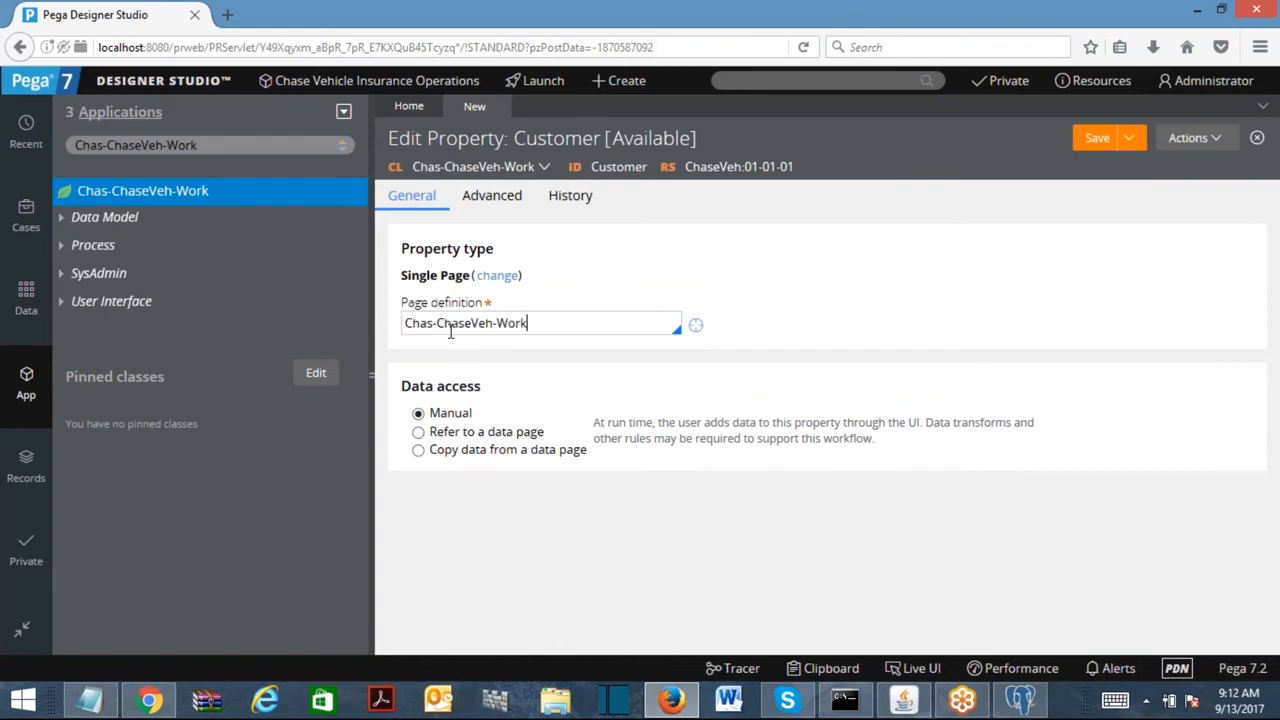
{"action": "double_click", "coordinate": [510, 322]}
{"action": "key", "text": "BackSpace"}
{"action": "type", "text": "taData"}
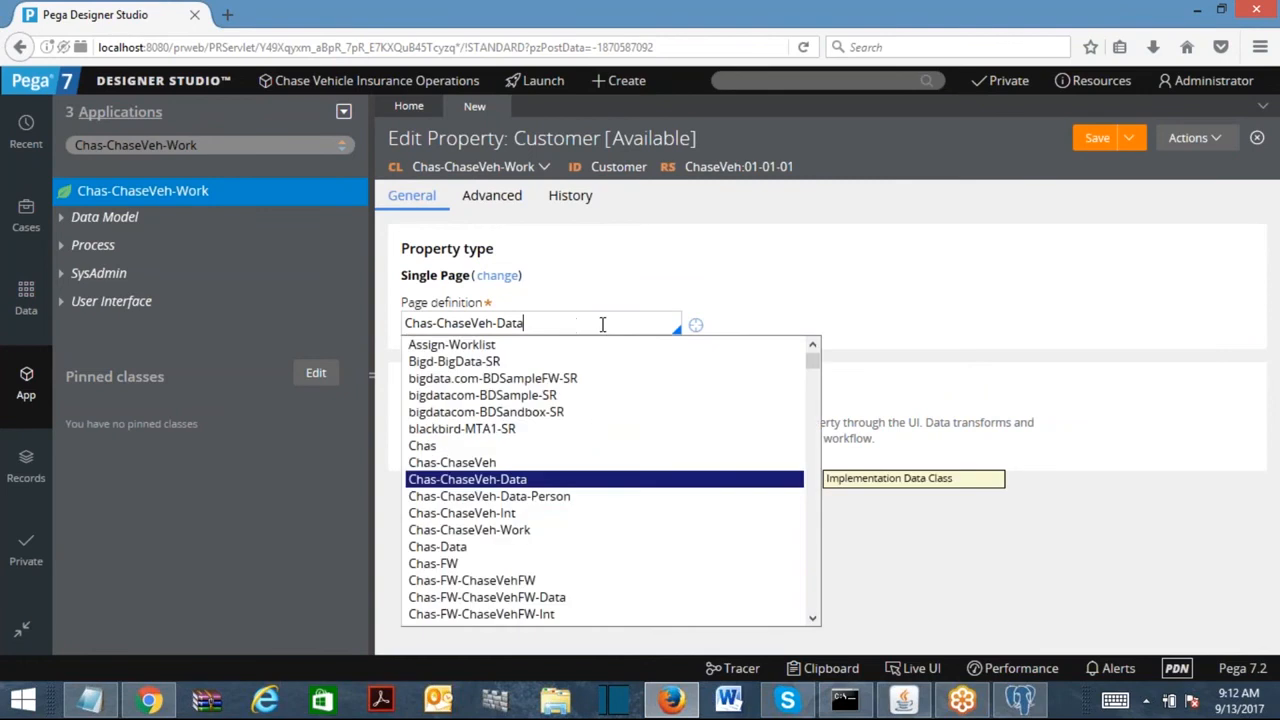
{"action": "left_click", "coordinate": [531, 498]}
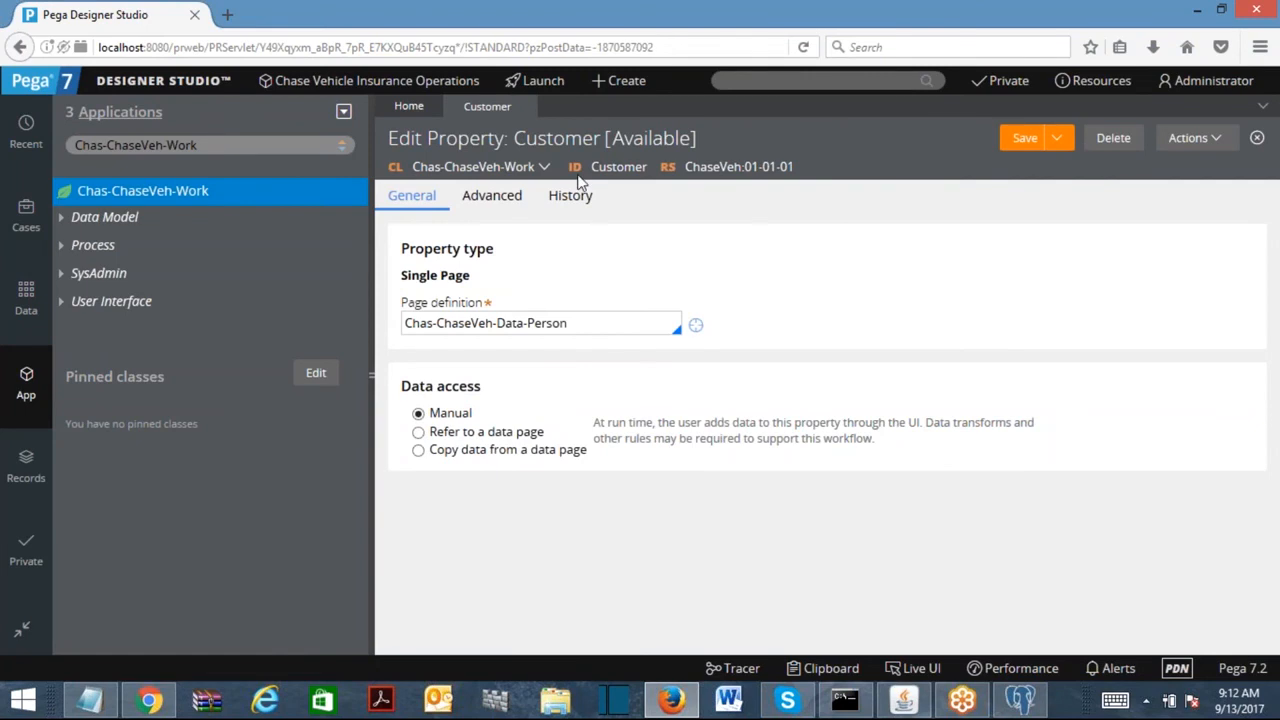
{"action": "double_click", "coordinate": [584, 328]}
{"action": "left_click", "coordinate": [175, 200]}
{"action": "right_click", "coordinate": [175, 200]}
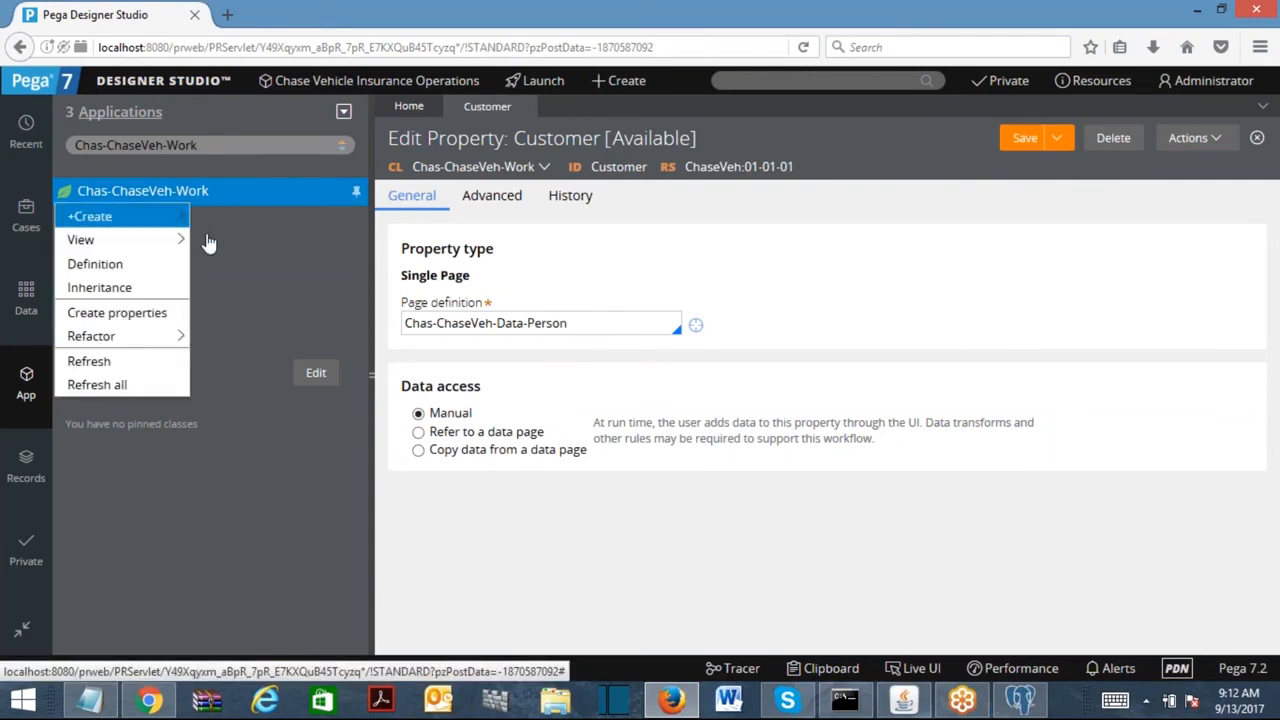
Refresh Chas-ChaseVeh-Work's properties and expand Customer to check FirstName, Gender and LastName.
{"action": "left_click", "coordinate": [88, 360]}
{"action": "left_click", "coordinate": [62, 219]}
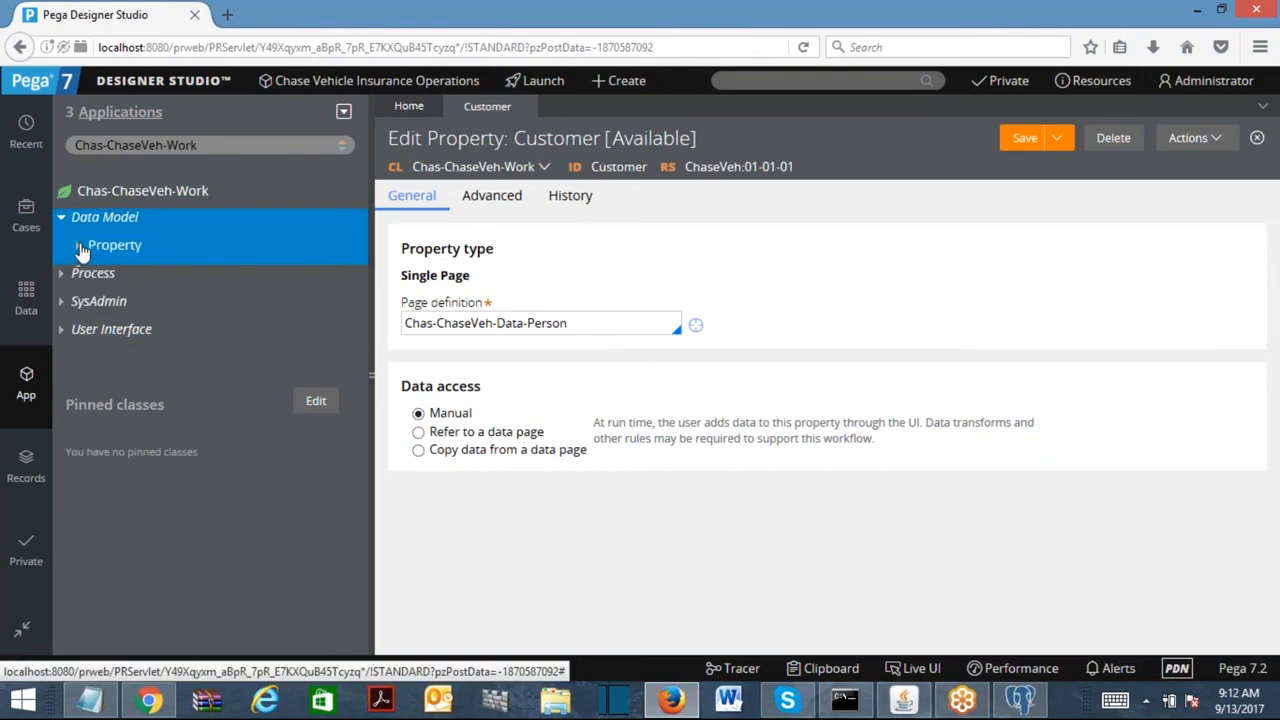
{"action": "left_click", "coordinate": [78, 245]}
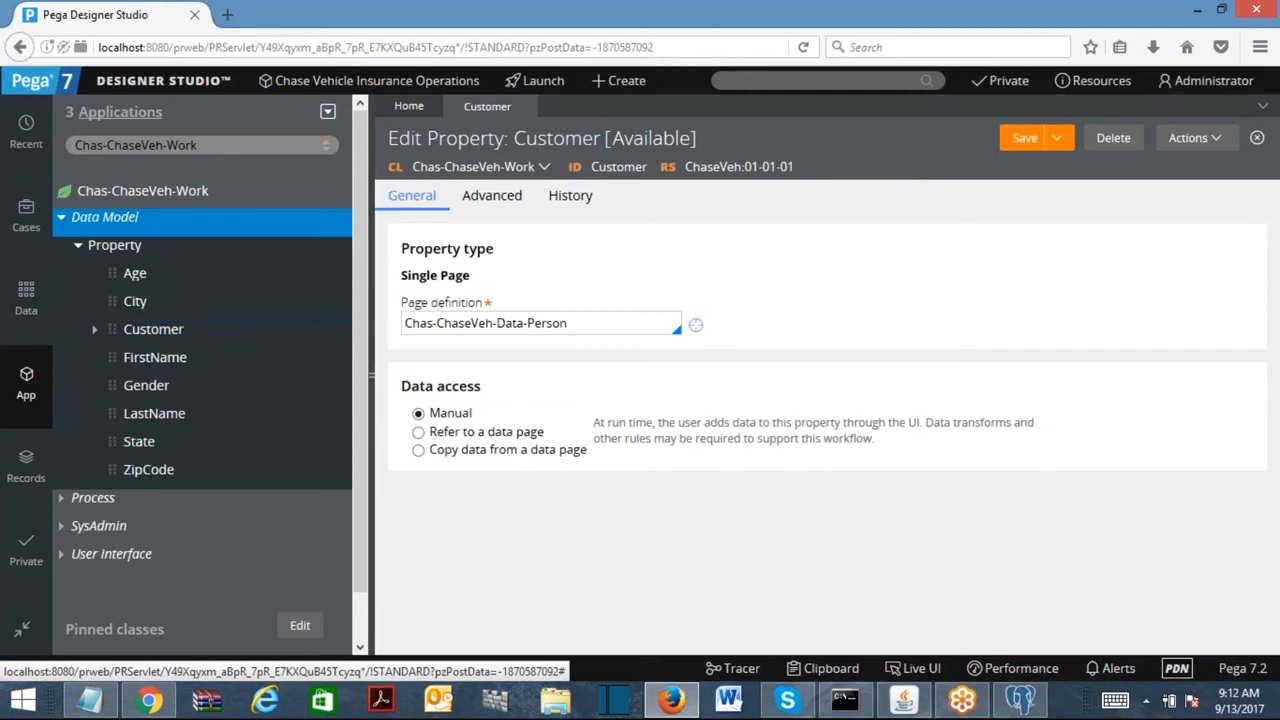
{"action": "left_click_drag", "start_coordinate": [480, 276], "coordinate": [391, 280]}
{"action": "left_click_drag", "start_coordinate": [606, 324], "coordinate": [300, 303]}
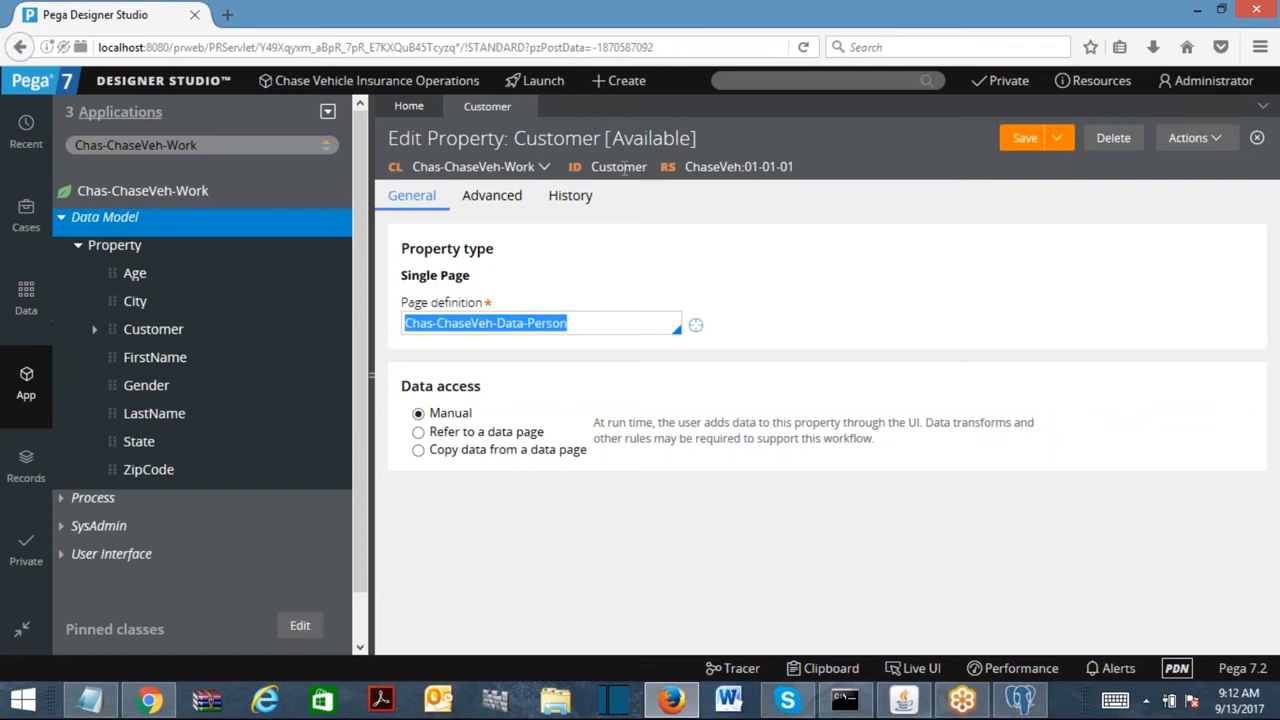
{"action": "triple_click", "coordinate": [602, 328]}
{"action": "left_click", "coordinate": [95, 336]}
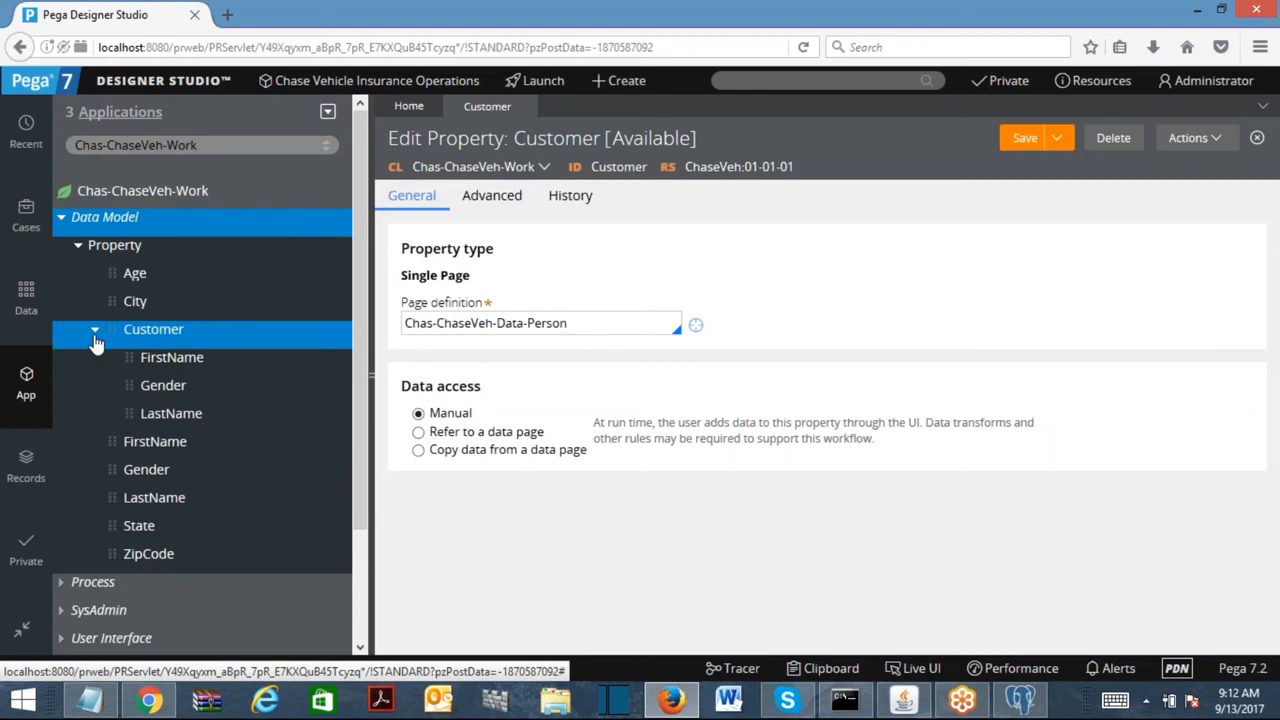
{"action": "left_click", "coordinate": [94, 337]}
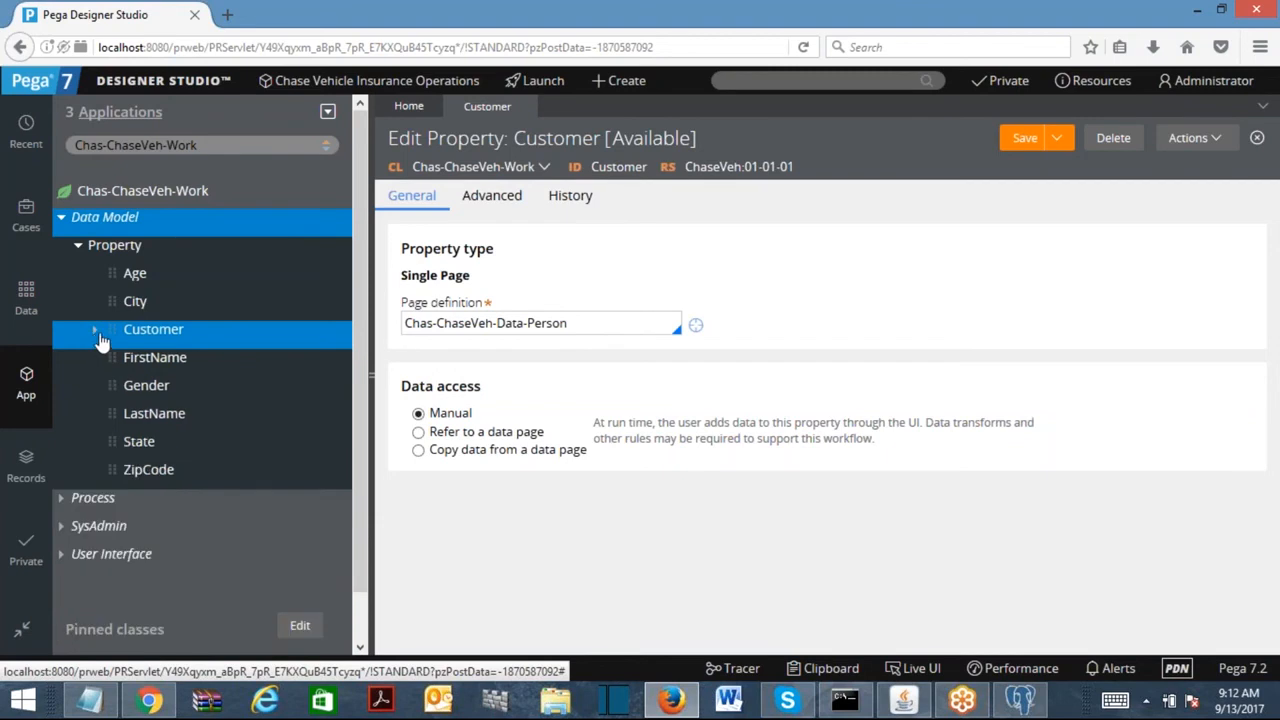
Create the Employee property in Chas-ChaseVeh-Work as a Single Page type.
{"action": "left_click", "coordinate": [1224, 138]}
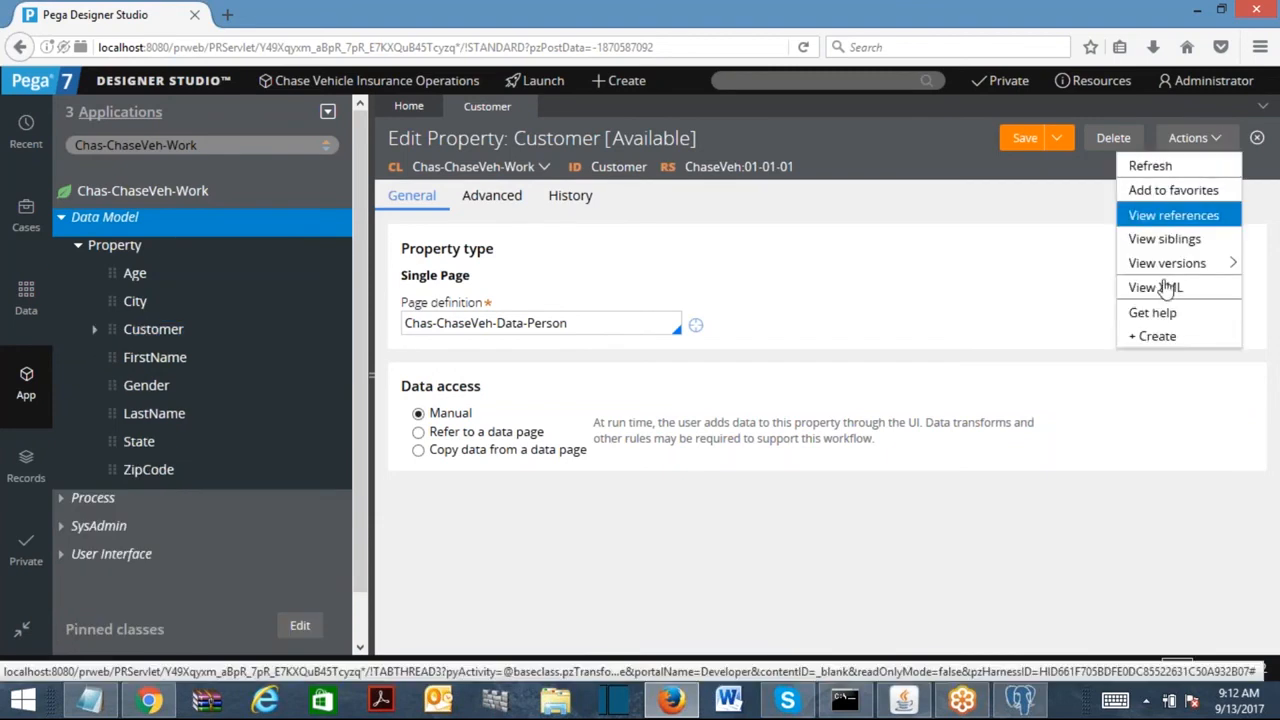
{"action": "left_click", "coordinate": [1160, 336]}
{"action": "left_click", "coordinate": [494, 260]}
{"action": "type", "text": "Employee"}
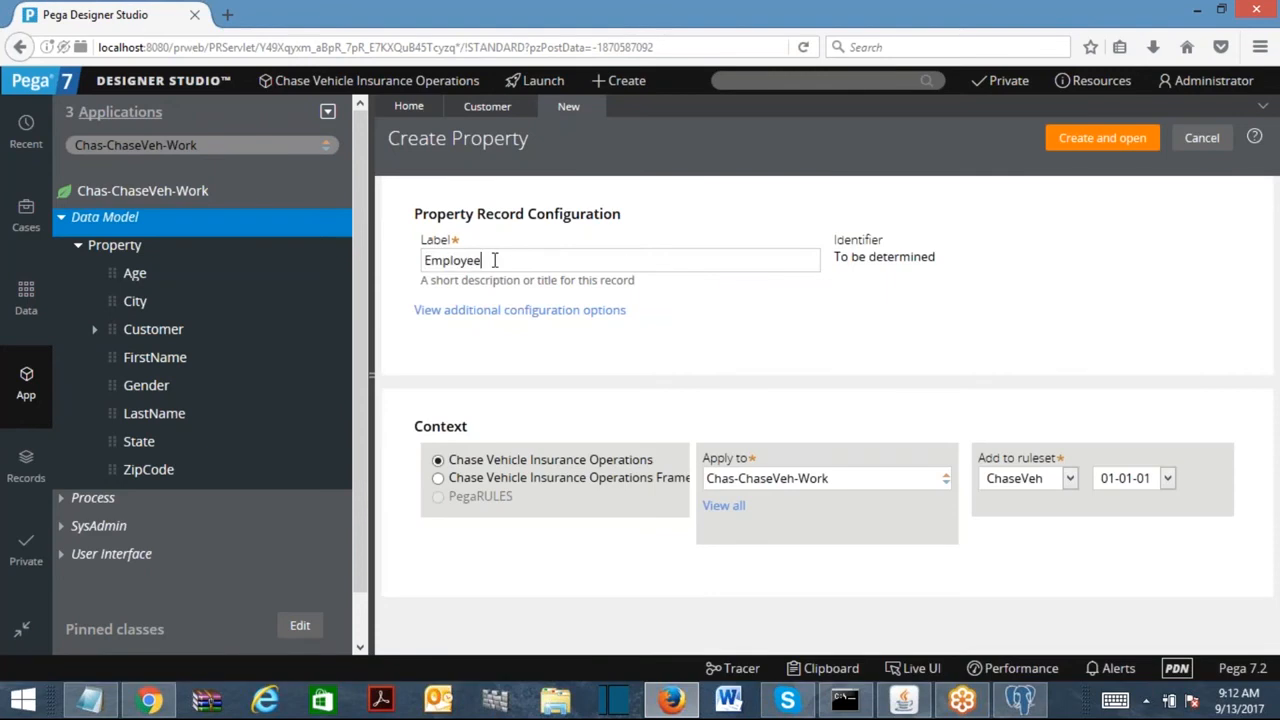
{"action": "left_click", "coordinate": [1068, 146]}
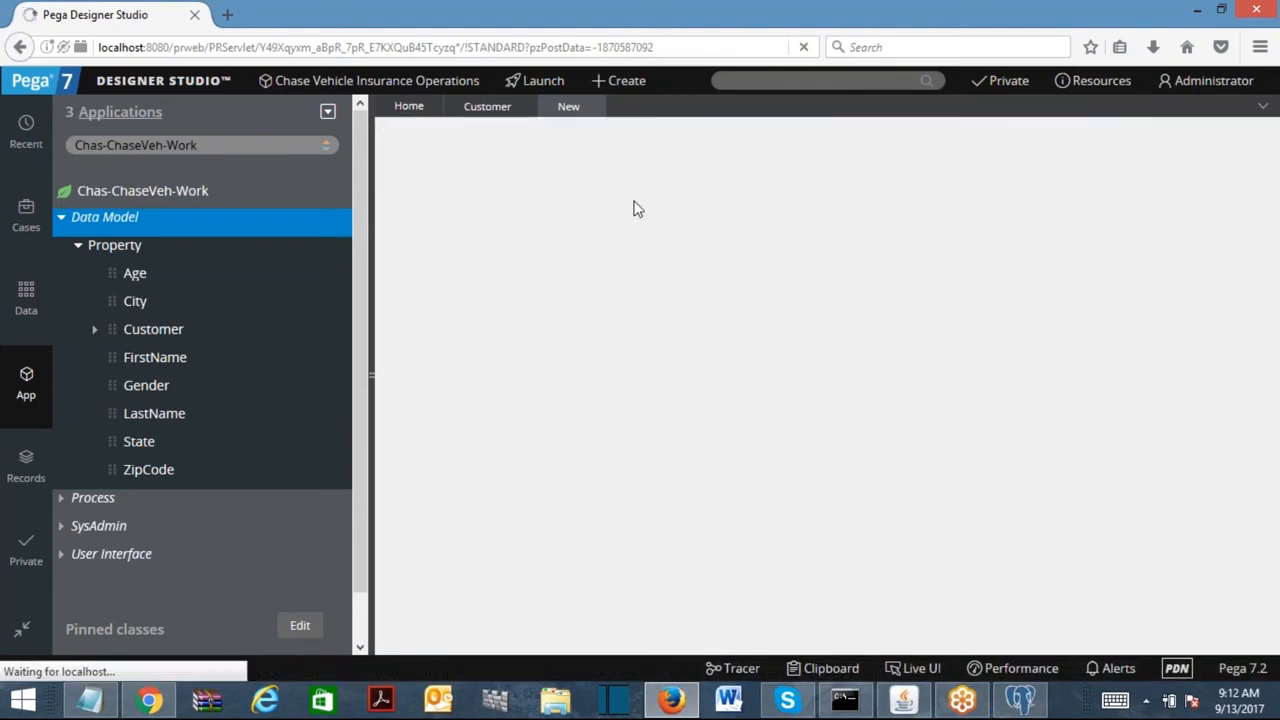
{"action": "left_click", "coordinate": [462, 278]}
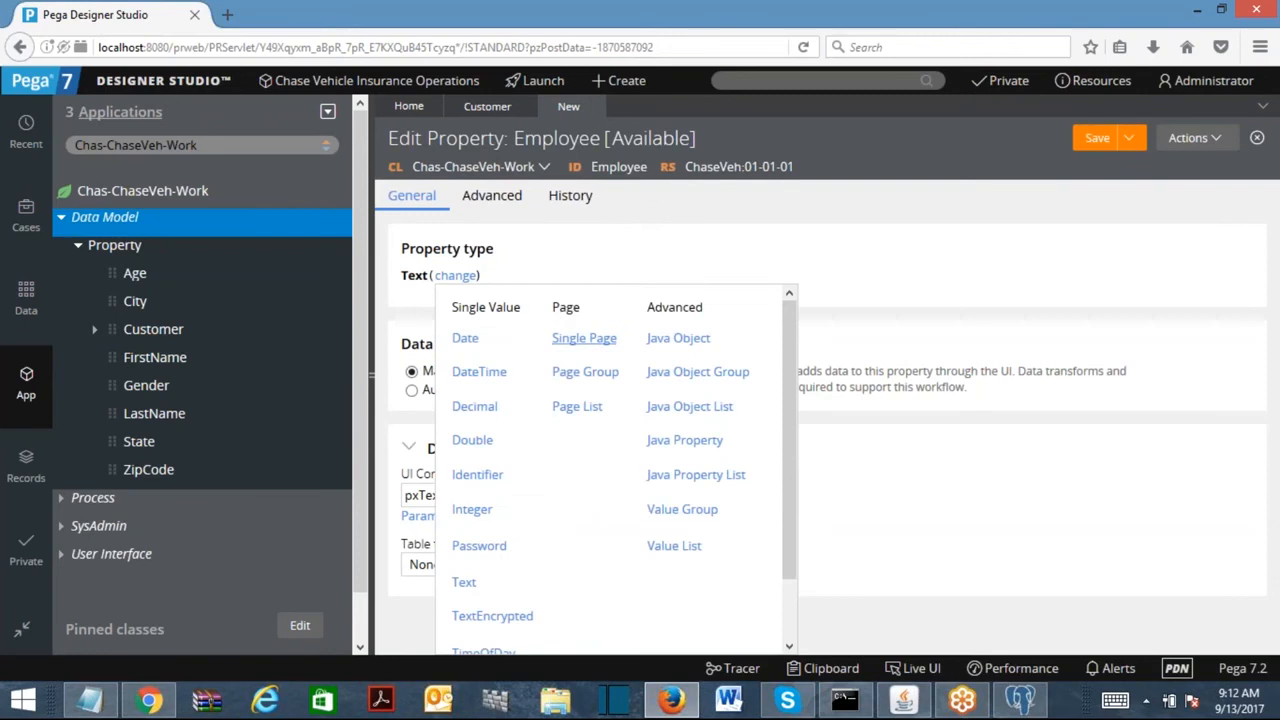
{"action": "left_click", "coordinate": [584, 338]}
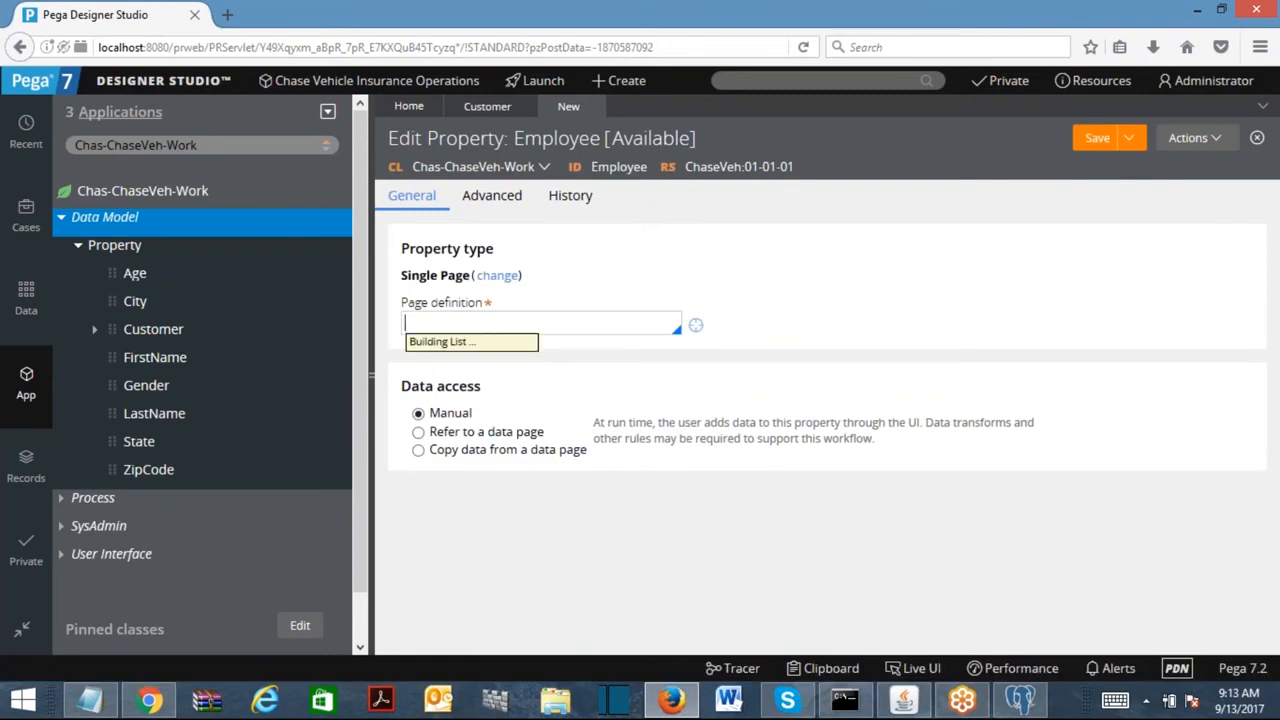
Set Employee's page definition to Chas-ChaseVeh-Data-Person with manual data access, and save.
{"action": "type", "text": "cahse"}
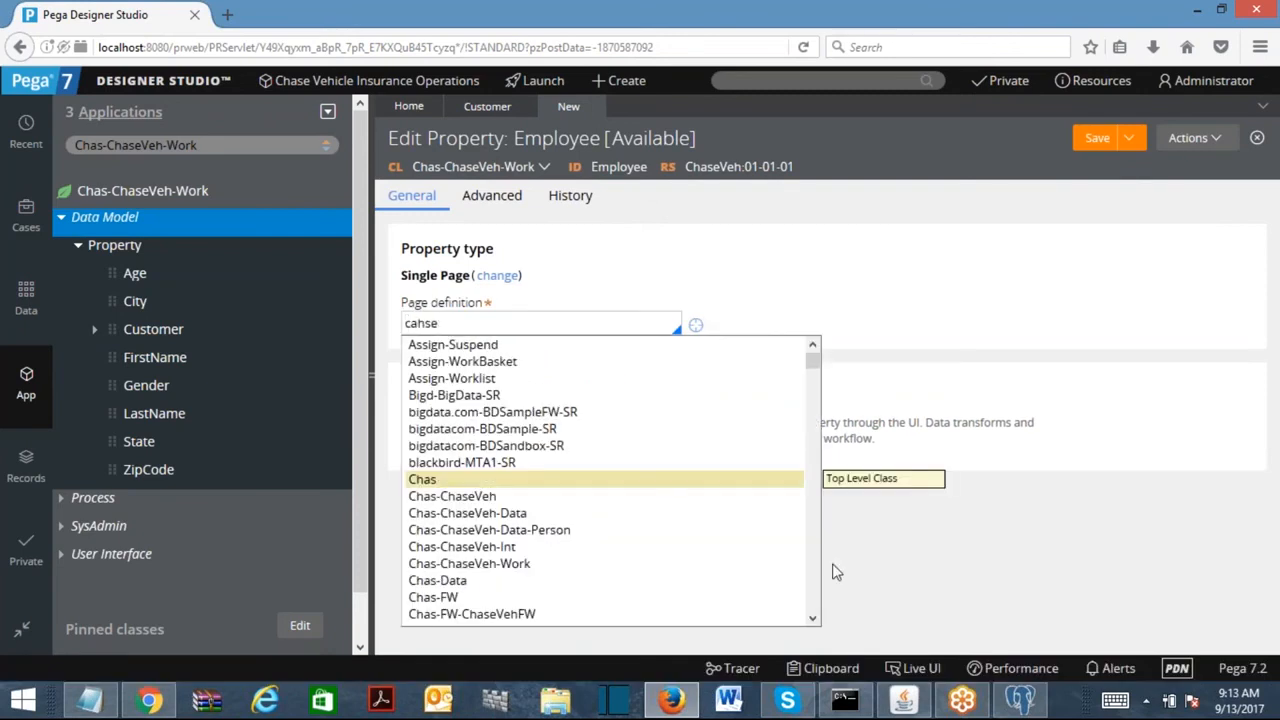
{"action": "left_click", "coordinate": [812, 568]}
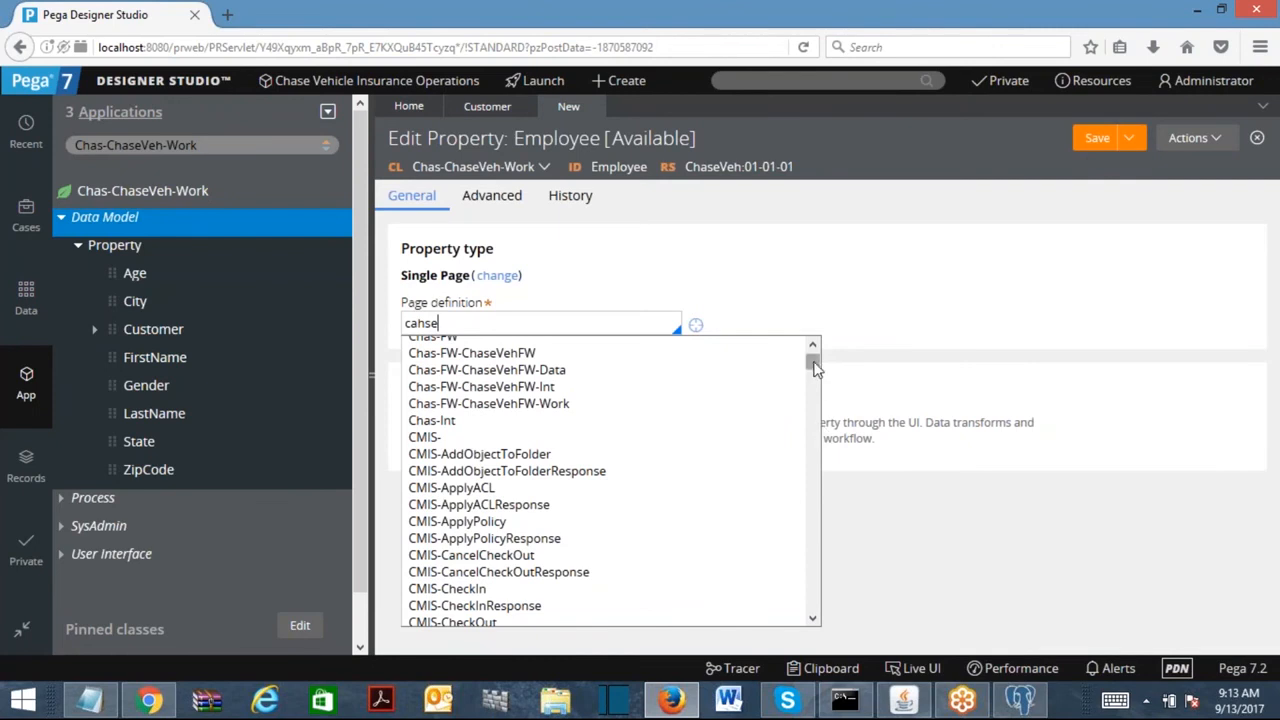
{"action": "left_click", "coordinate": [160, 145]}
{"action": "left_click", "coordinate": [470, 323]}
{"action": "key", "text": "ctrl+v"}
{"action": "type", "text": "Data-"}
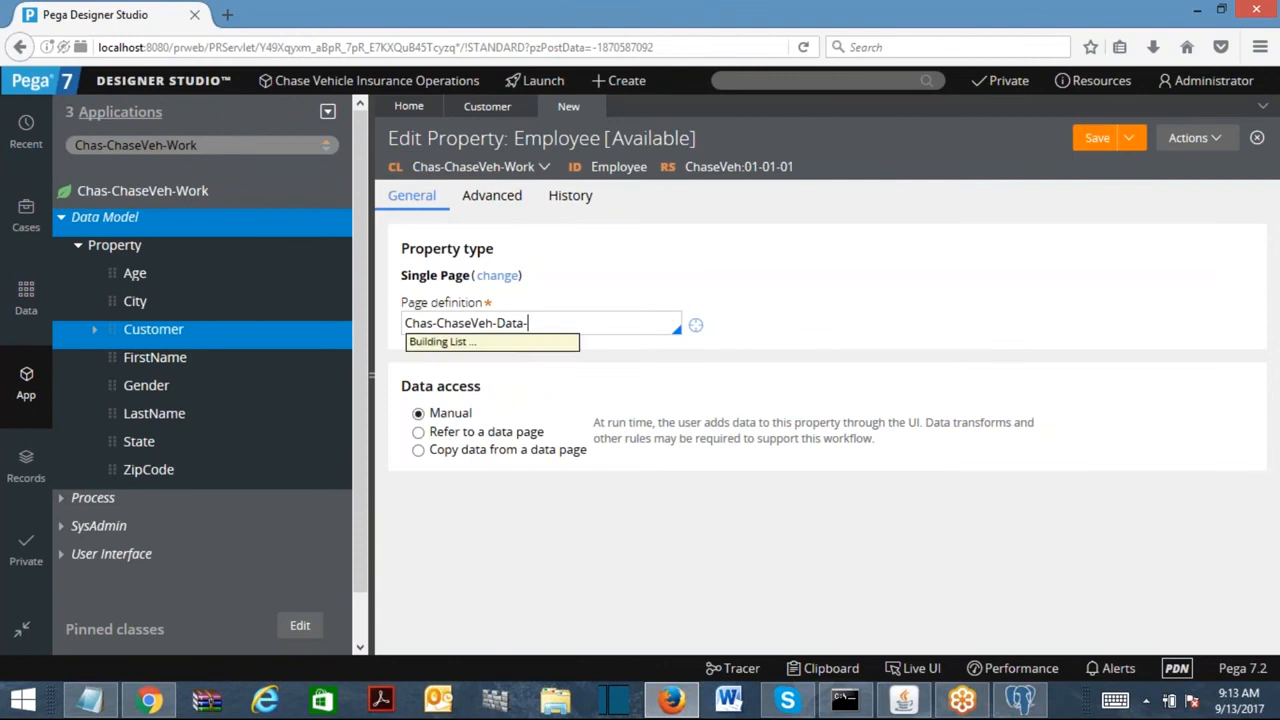
{"action": "type", "text": "Person"}
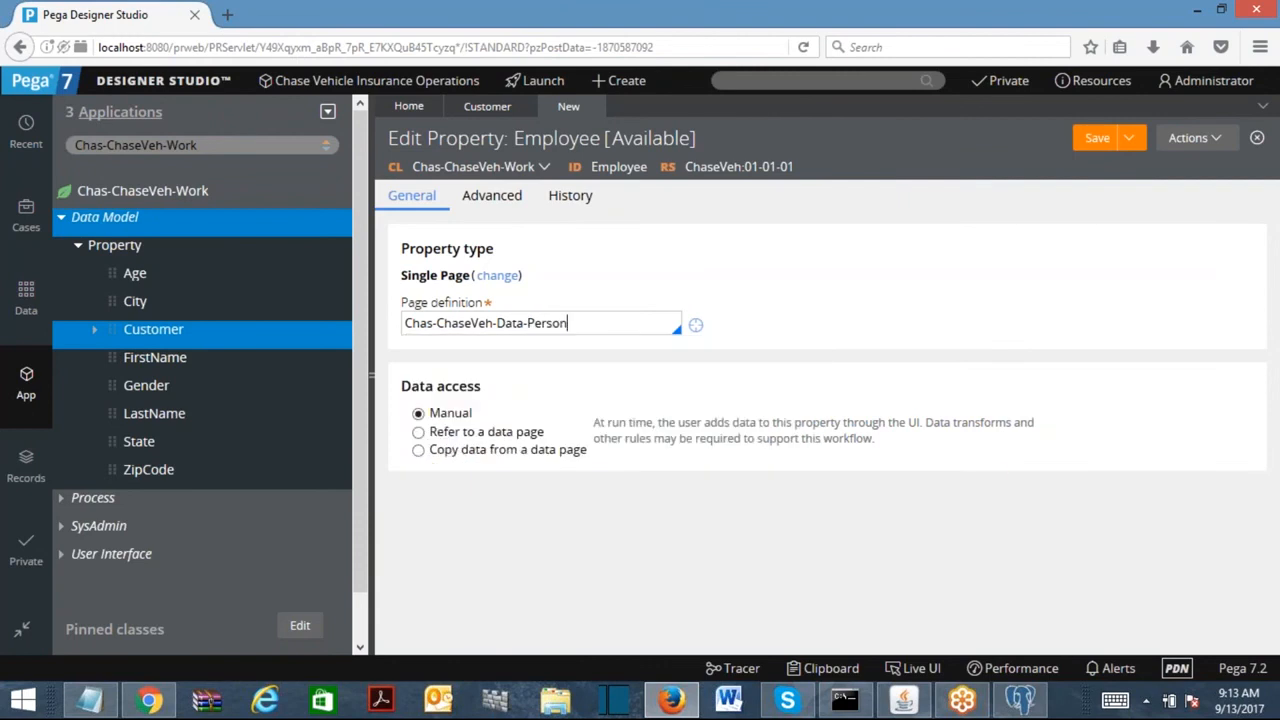
{"action": "left_click", "coordinate": [1106, 146]}
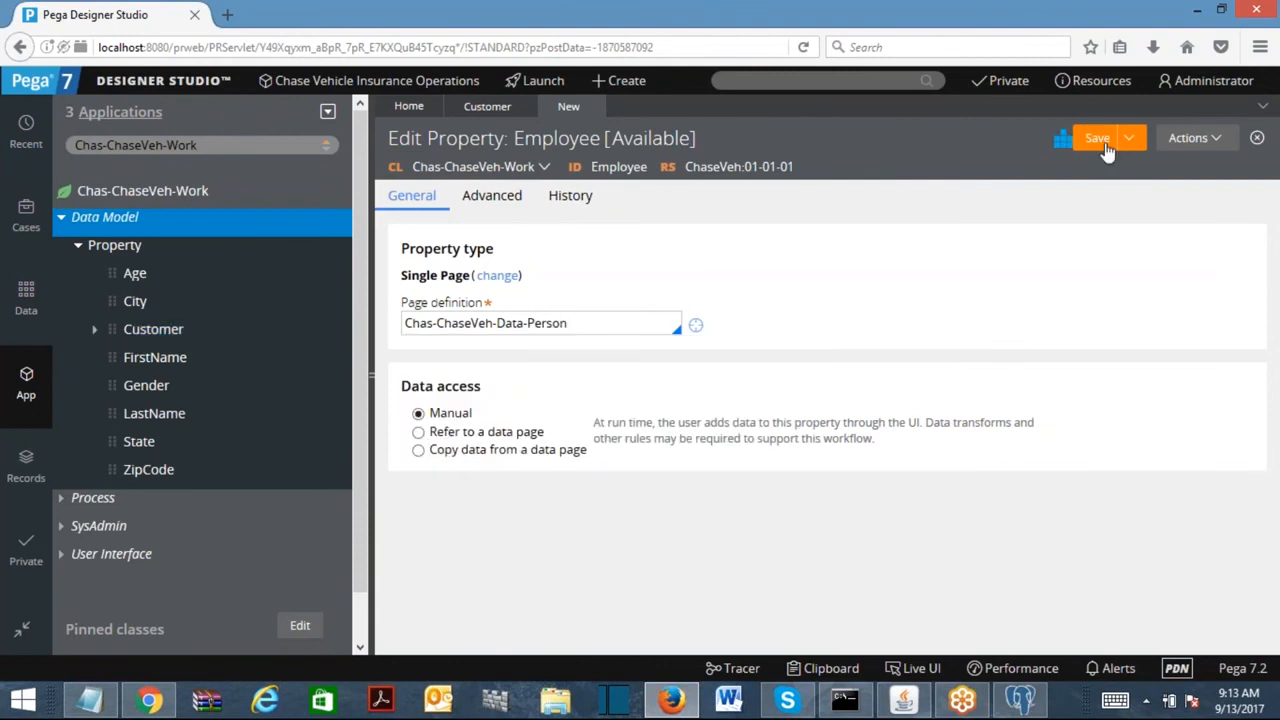
{"action": "right_click", "coordinate": [125, 222]}
Refresh the App Explorer and expand Data Model to show the Customer and Employee properties.
{"action": "mouse_move", "coordinate": [140, 240]}
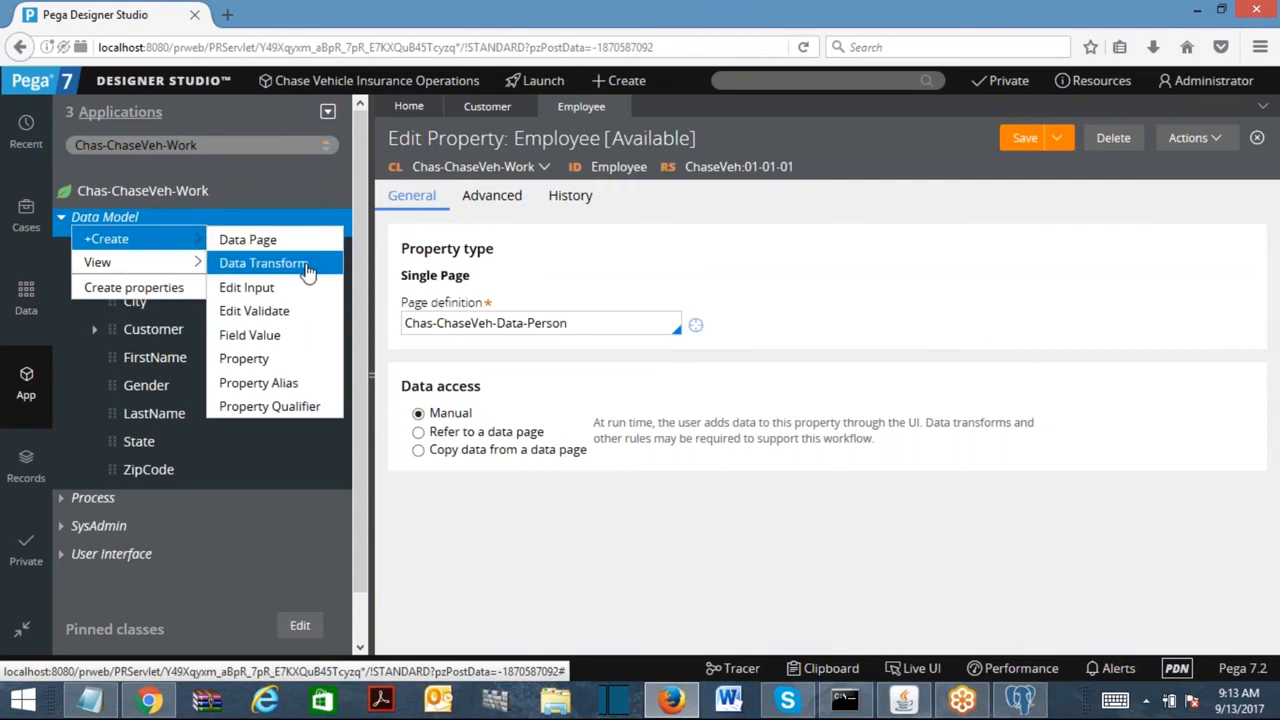
{"action": "right_click", "coordinate": [128, 207]}
{"action": "left_click", "coordinate": [97, 363]}
{"action": "left_click", "coordinate": [64, 220]}
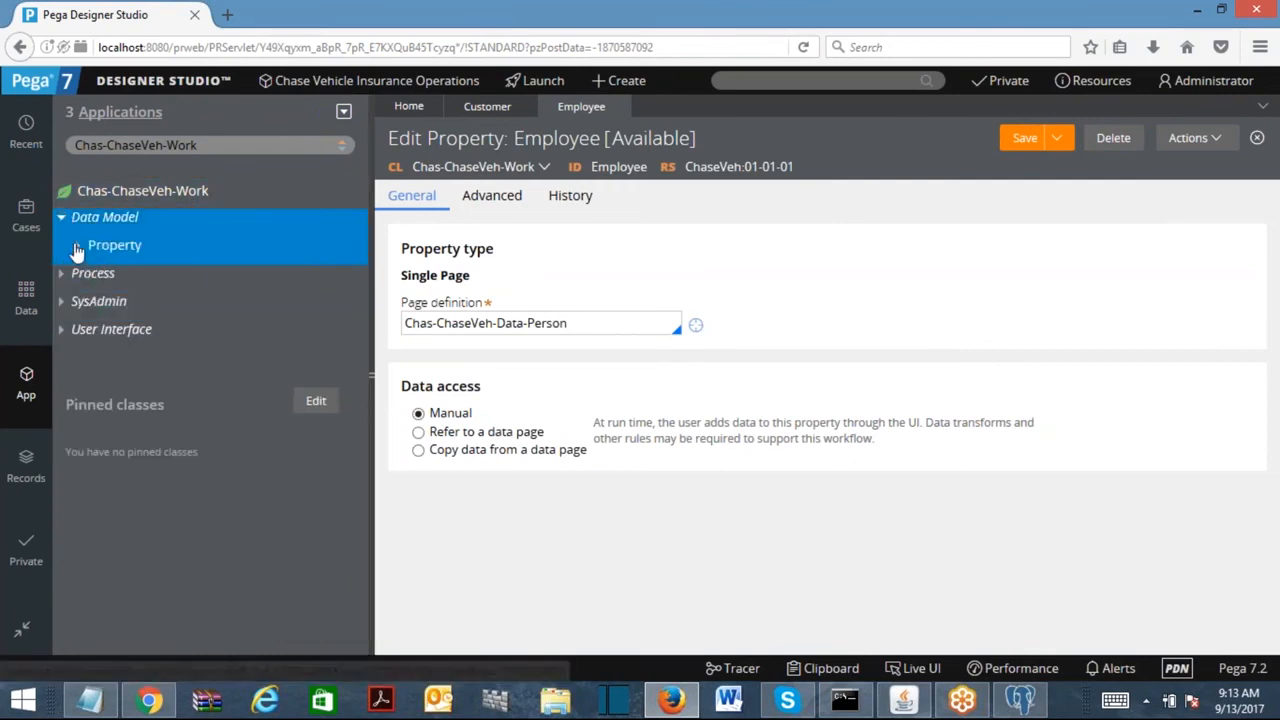
{"action": "left_click", "coordinate": [78, 250]}
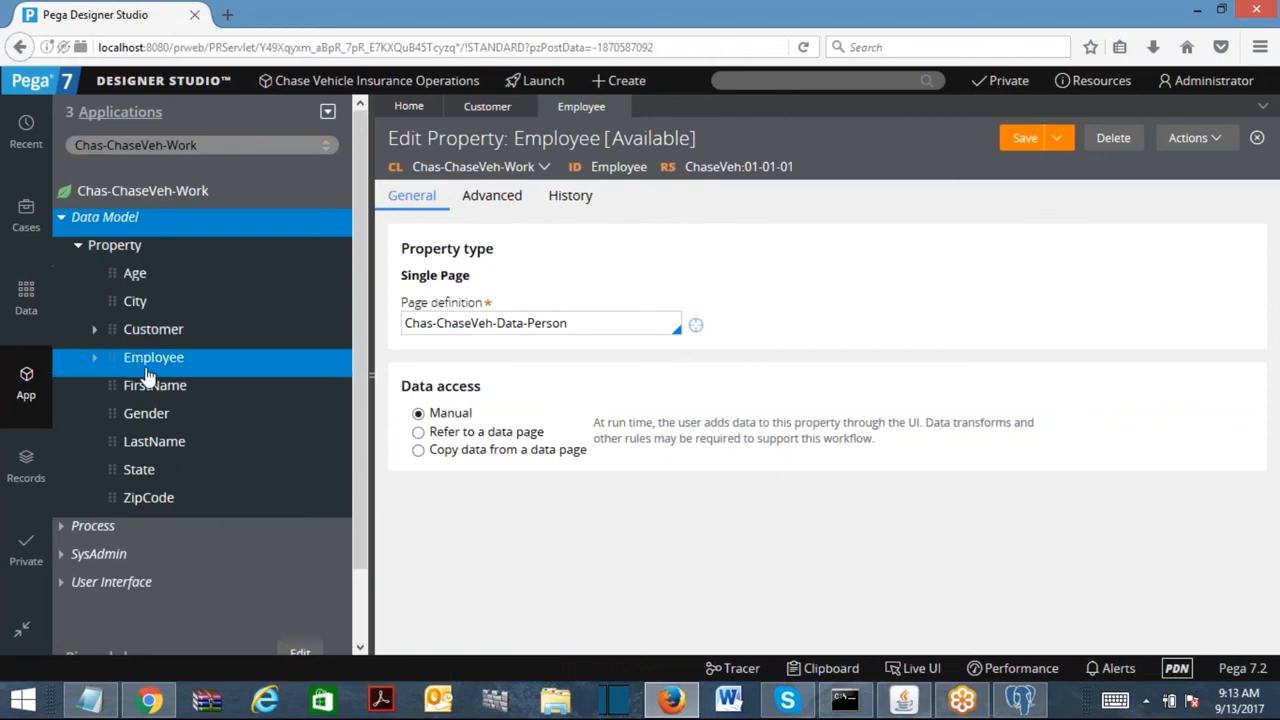
{"action": "left_click", "coordinate": [94, 329]}
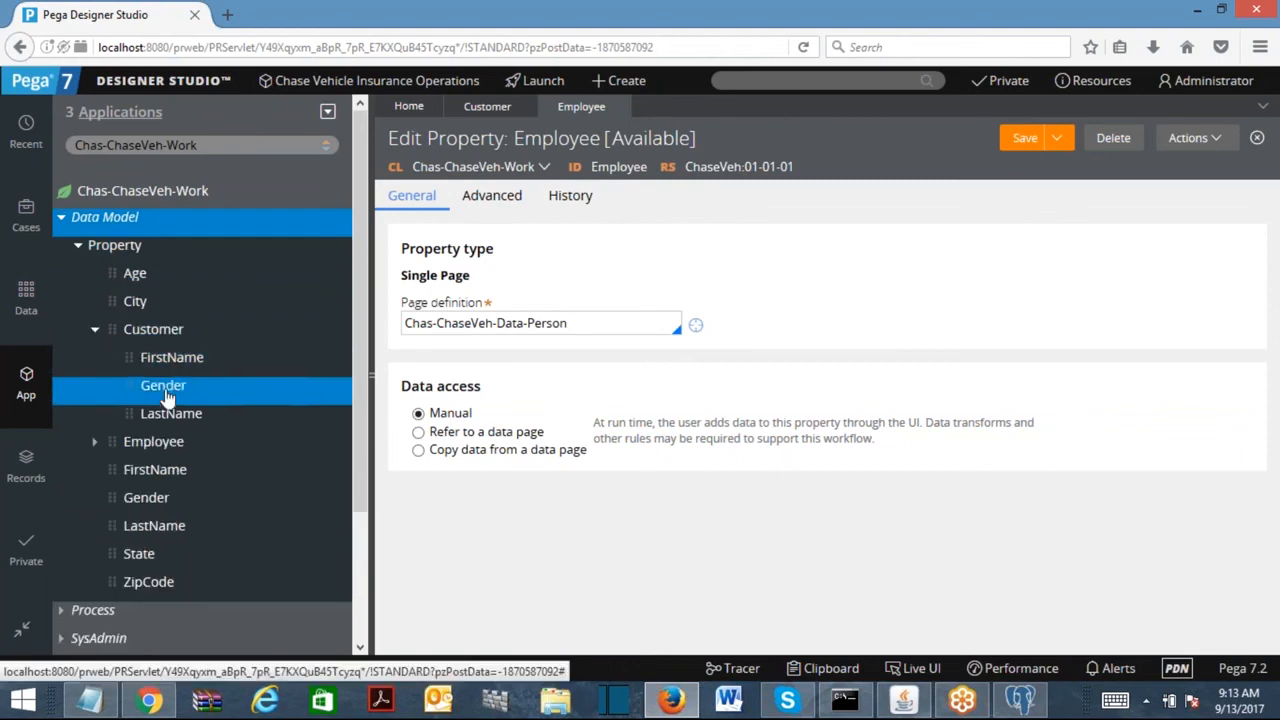
{"action": "left_click", "coordinate": [96, 443]}
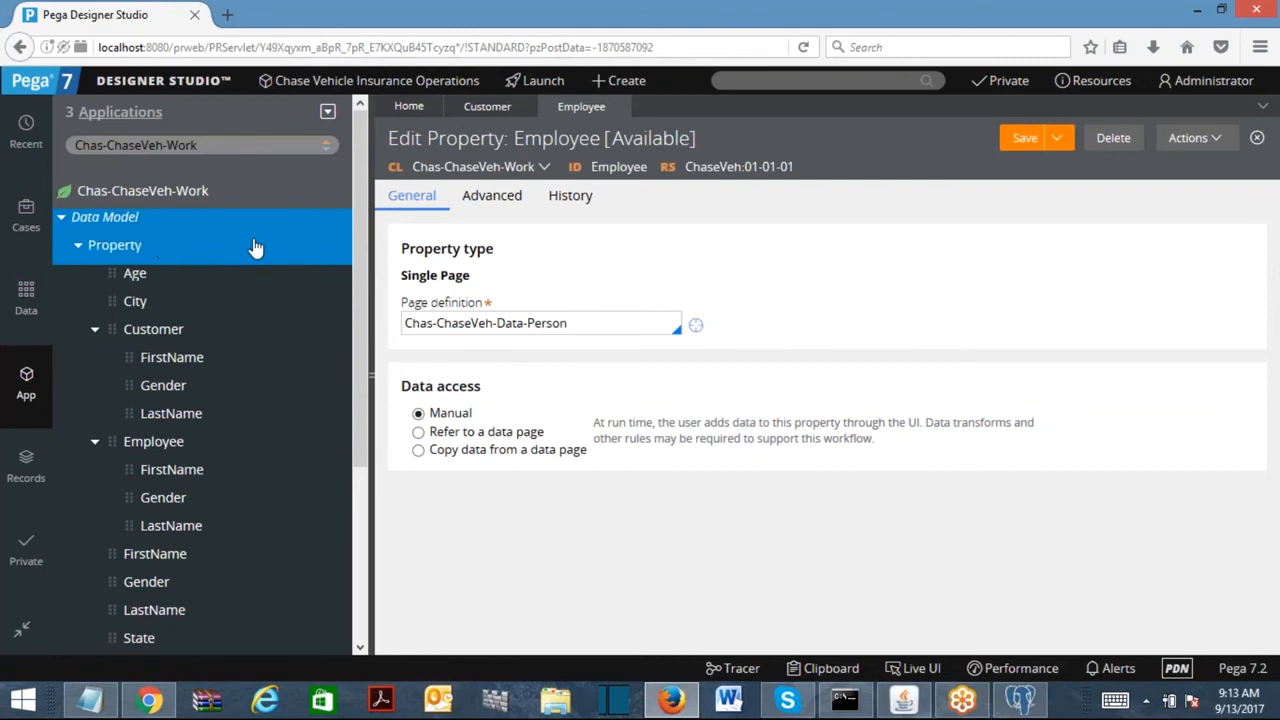
Create a new section labelled CustomerSec in Chas-ChaseVeh-Work and open it.
{"action": "right_click", "coordinate": [152, 199]}
{"action": "mouse_move", "coordinate": [157, 214]}
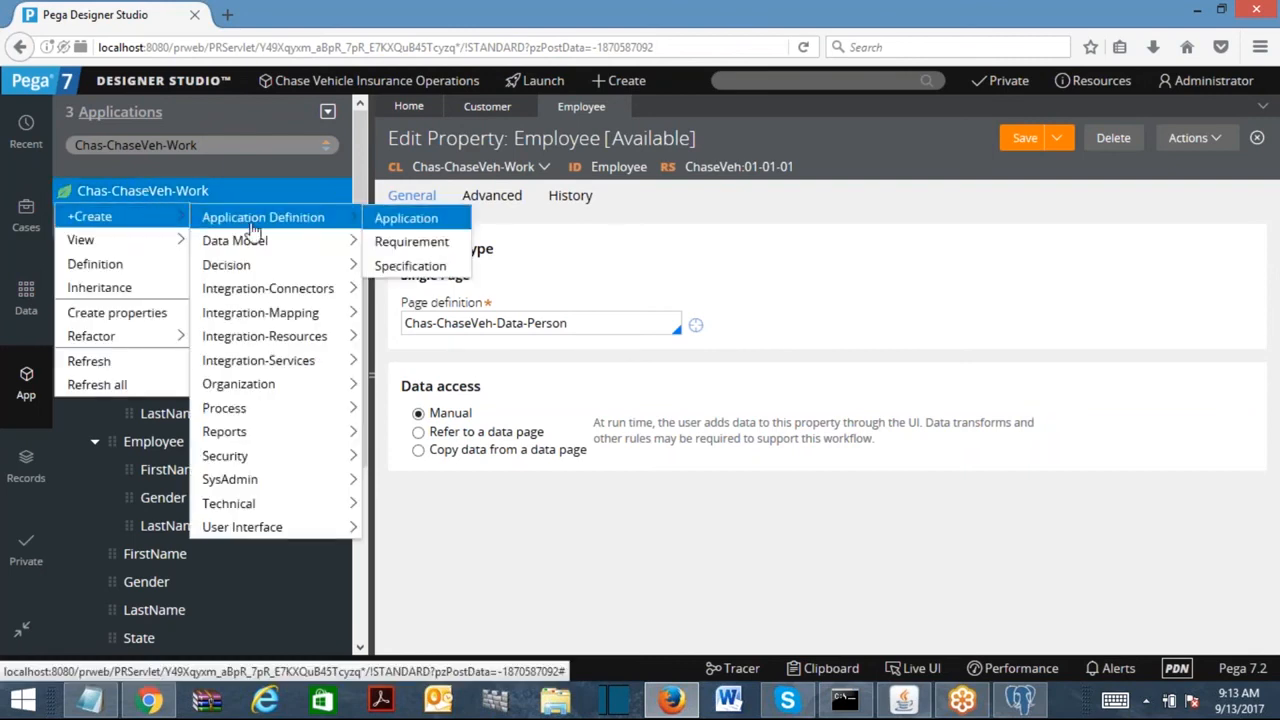
{"action": "mouse_move", "coordinate": [234, 528]}
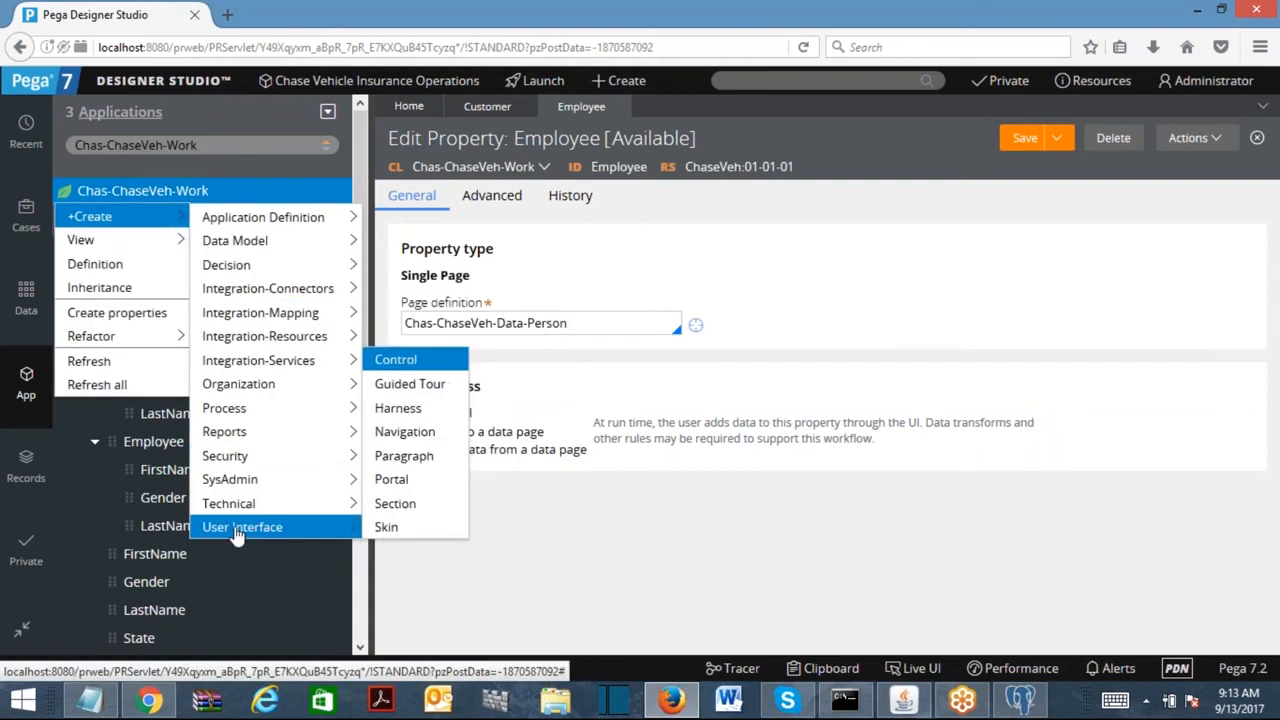
{"action": "left_click", "coordinate": [407, 506]}
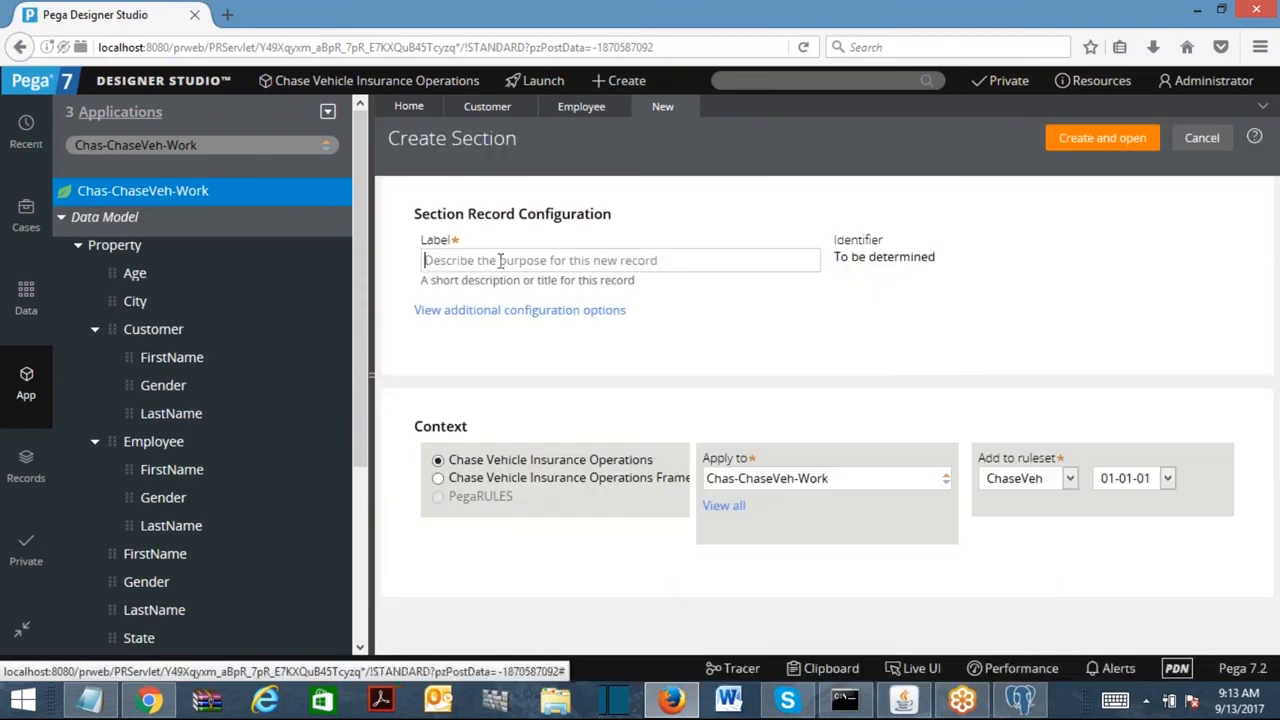
{"action": "type", "text": "CustomerSec"}
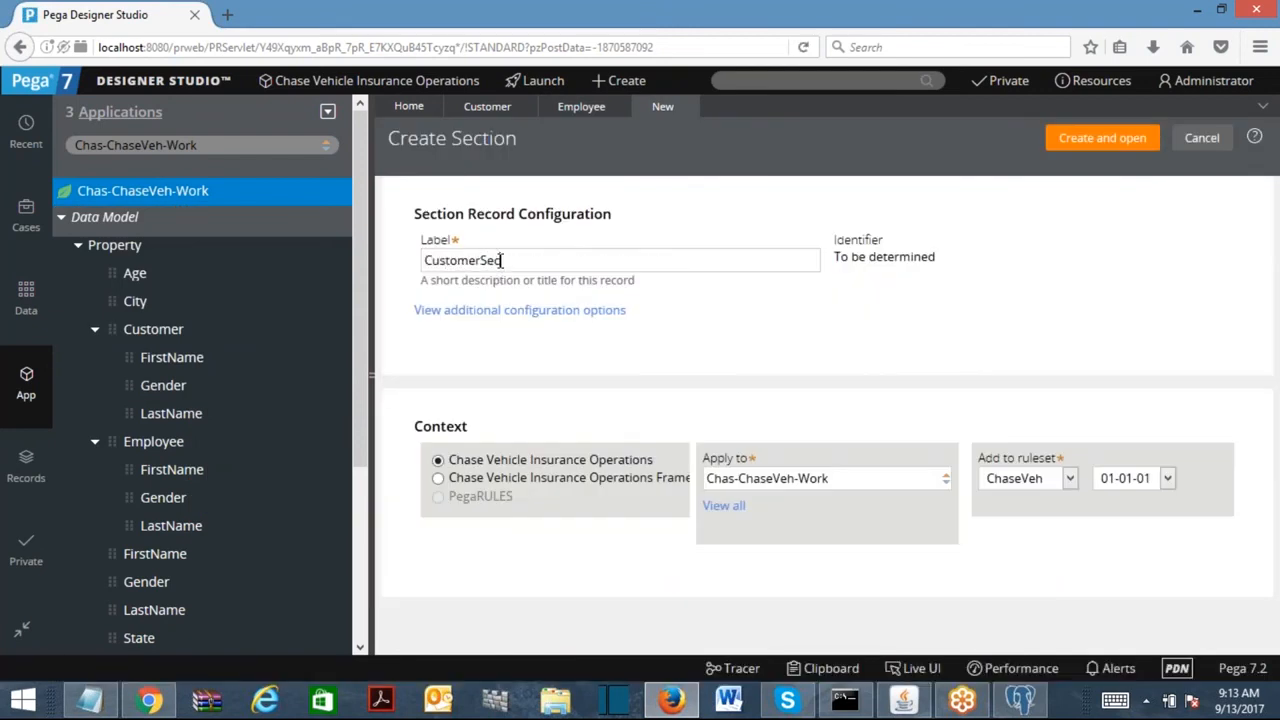
{"action": "left_click", "coordinate": [1110, 138]}
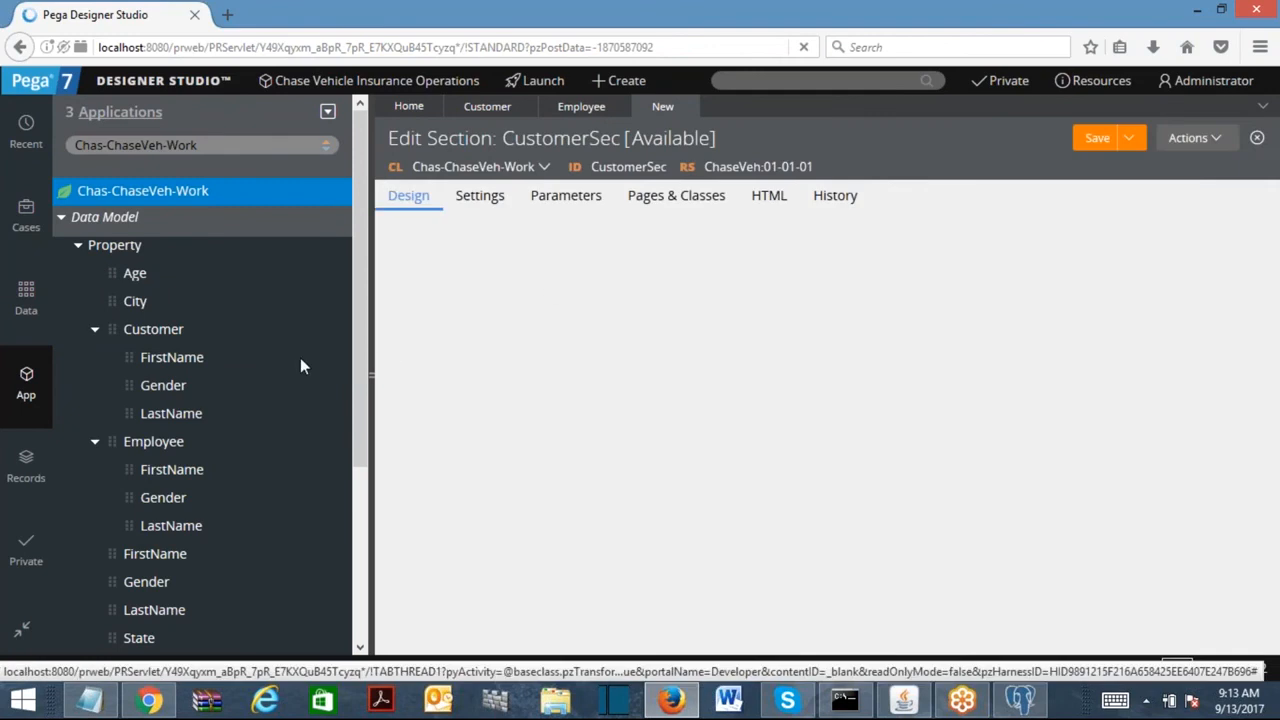
Drop the Customer property into the layout, remove it, and place FirstName instead.
{"action": "left_click", "coordinate": [113, 329]}
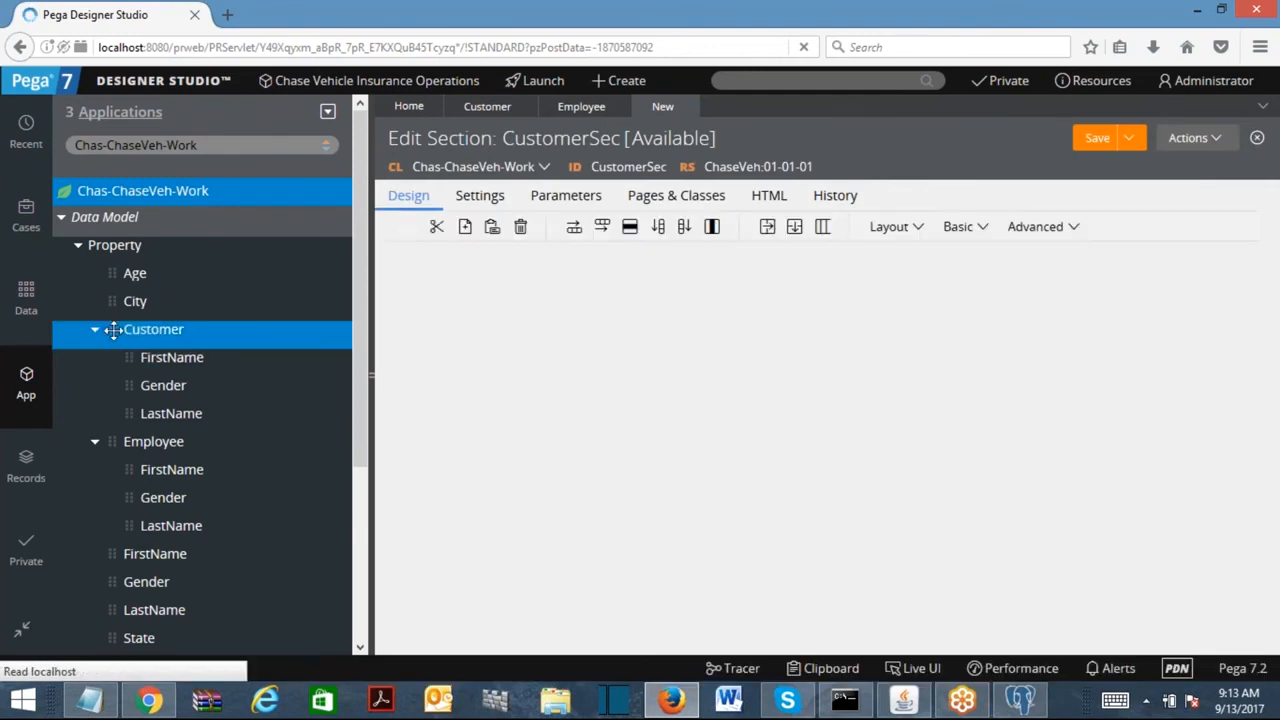
{"action": "left_click_drag", "start_coordinate": [113, 329], "coordinate": [410, 312]}
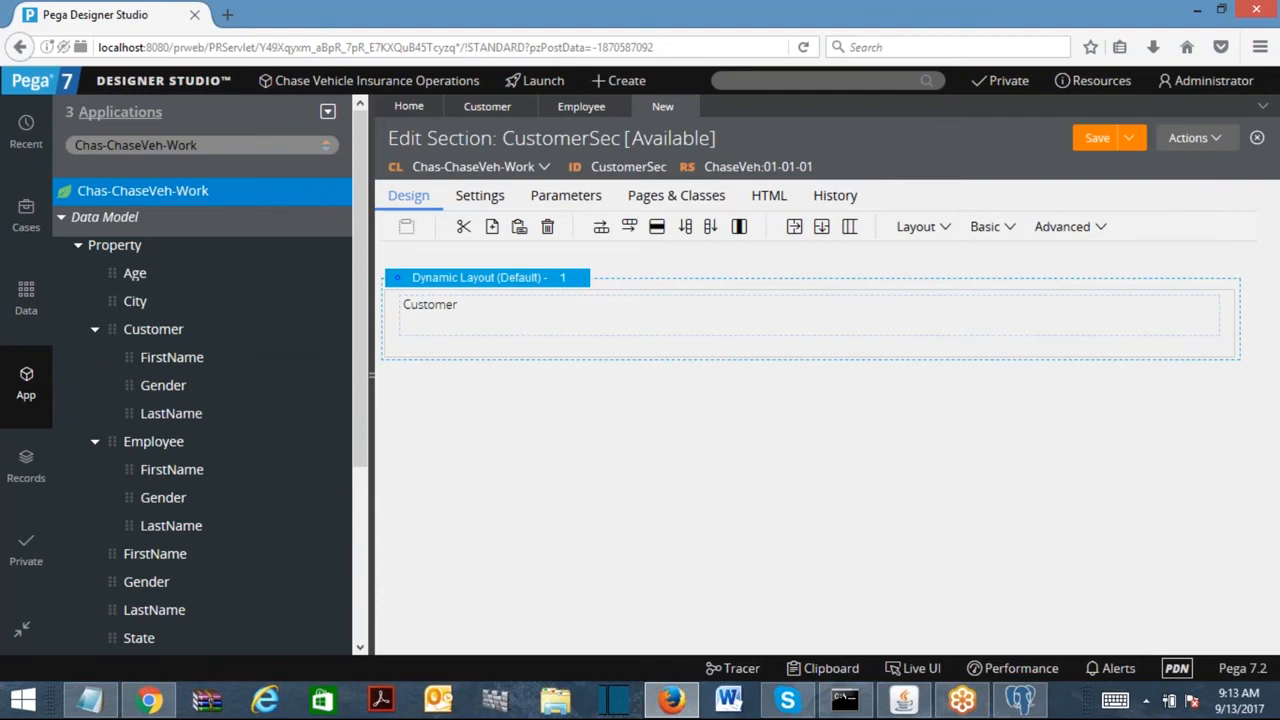
{"action": "right_click", "coordinate": [428, 313]}
{"action": "left_click", "coordinate": [459, 394]}
{"action": "left_click_drag", "start_coordinate": [132, 357], "coordinate": [480, 314]}
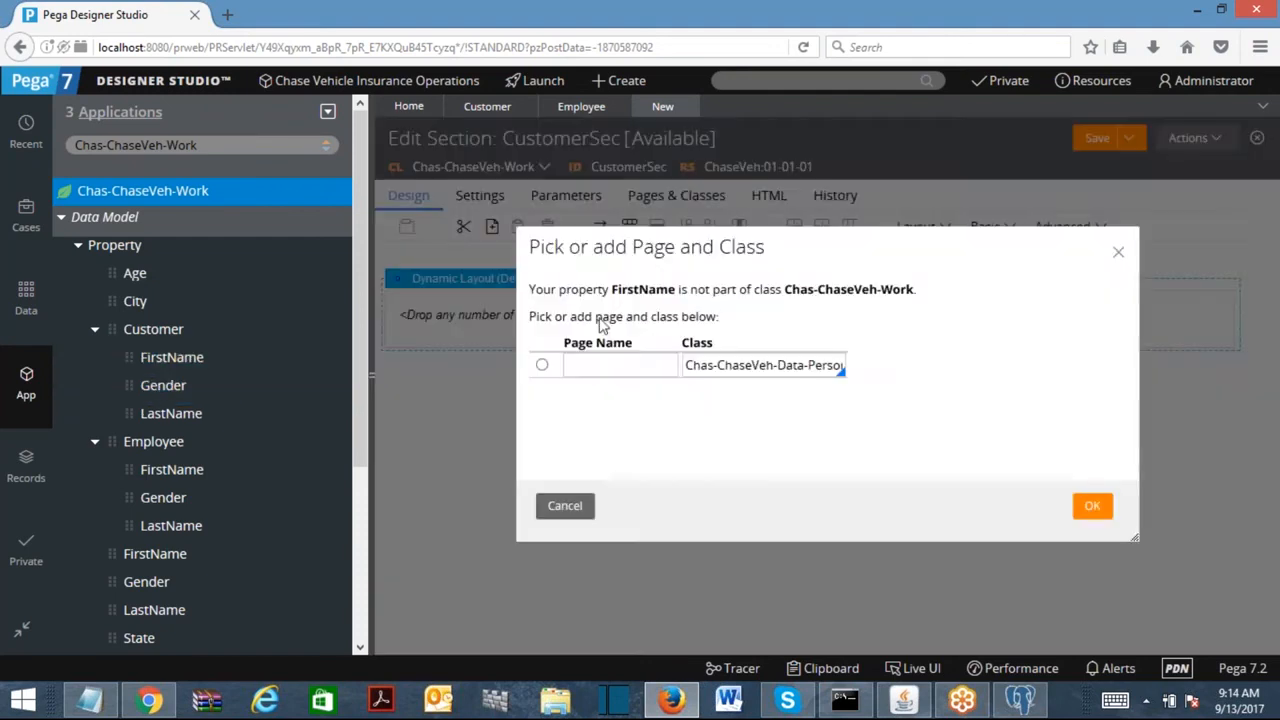
{"action": "left_click", "coordinate": [568, 512]}
Add a text input, copy it into a second text input, and add radio buttons below.
{"action": "left_click", "coordinate": [986, 228]}
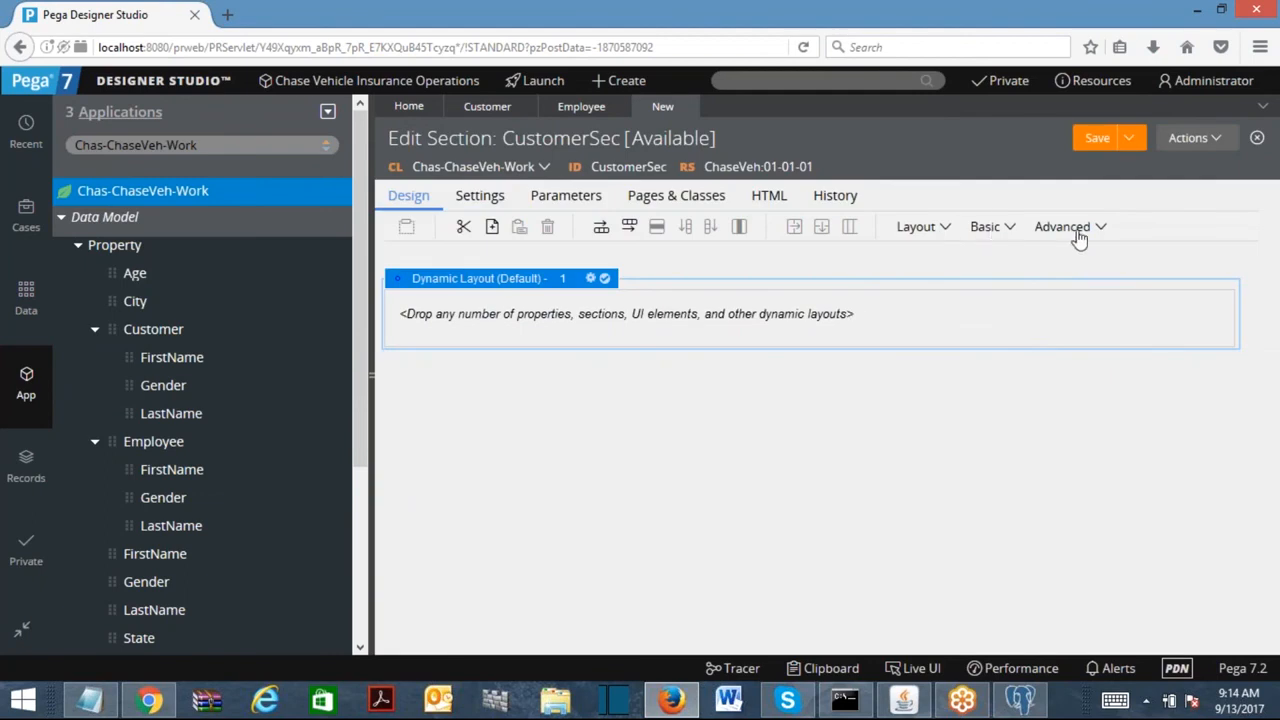
{"action": "left_click_drag", "start_coordinate": [1008, 343], "coordinate": [590, 318]}
{"action": "right_click", "coordinate": [614, 320]}
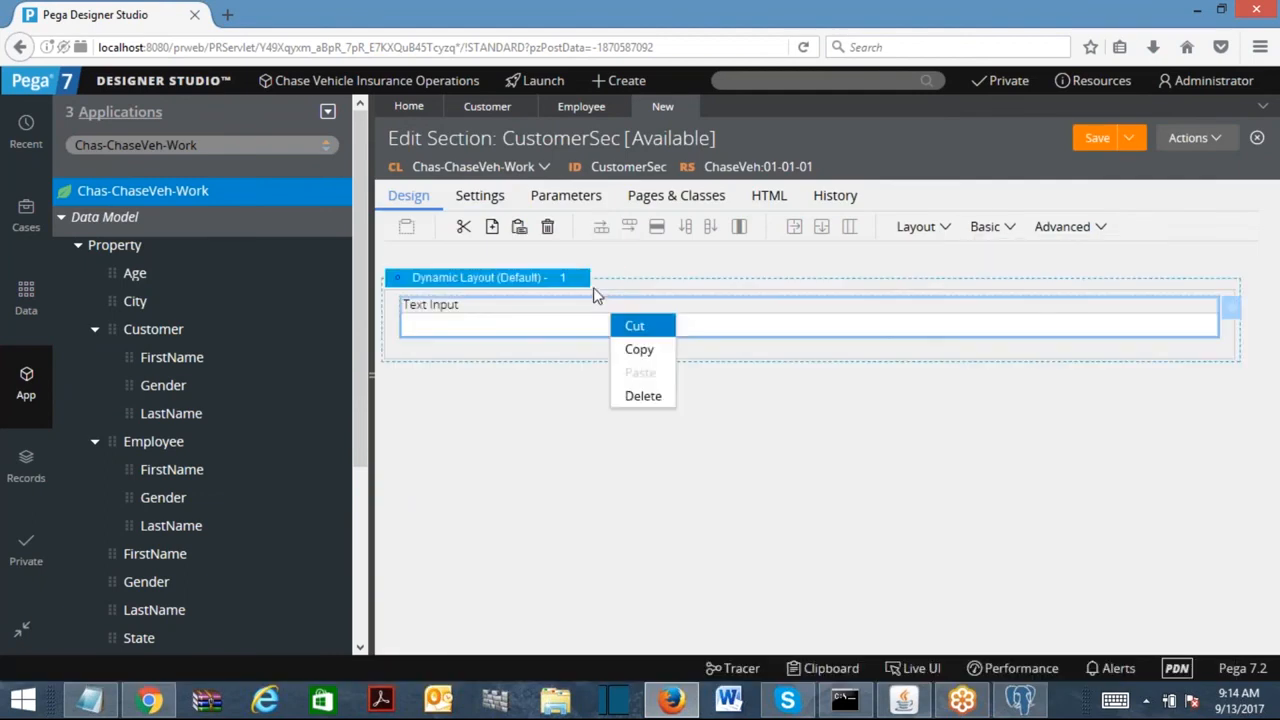
{"action": "left_click", "coordinate": [630, 349]}
{"action": "right_click", "coordinate": [535, 328]}
{"action": "left_click", "coordinate": [570, 378]}
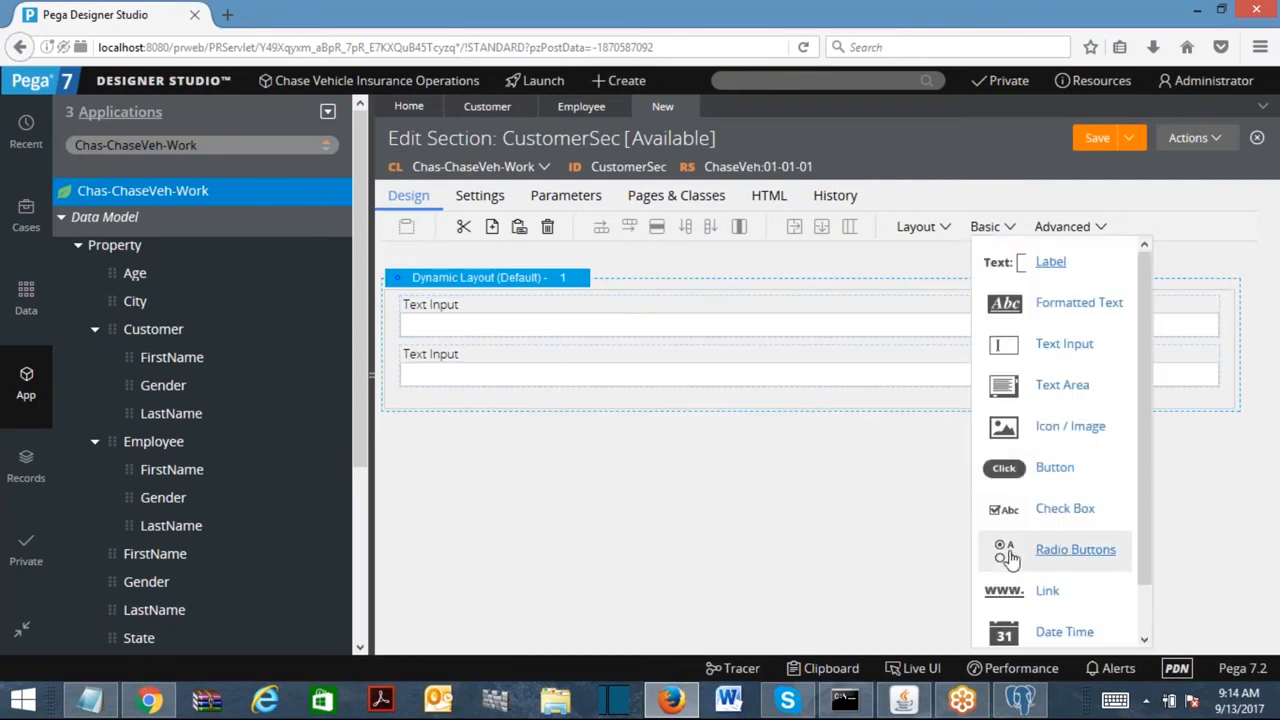
{"action": "left_click_drag", "start_coordinate": [1010, 556], "coordinate": [1000, 412]}
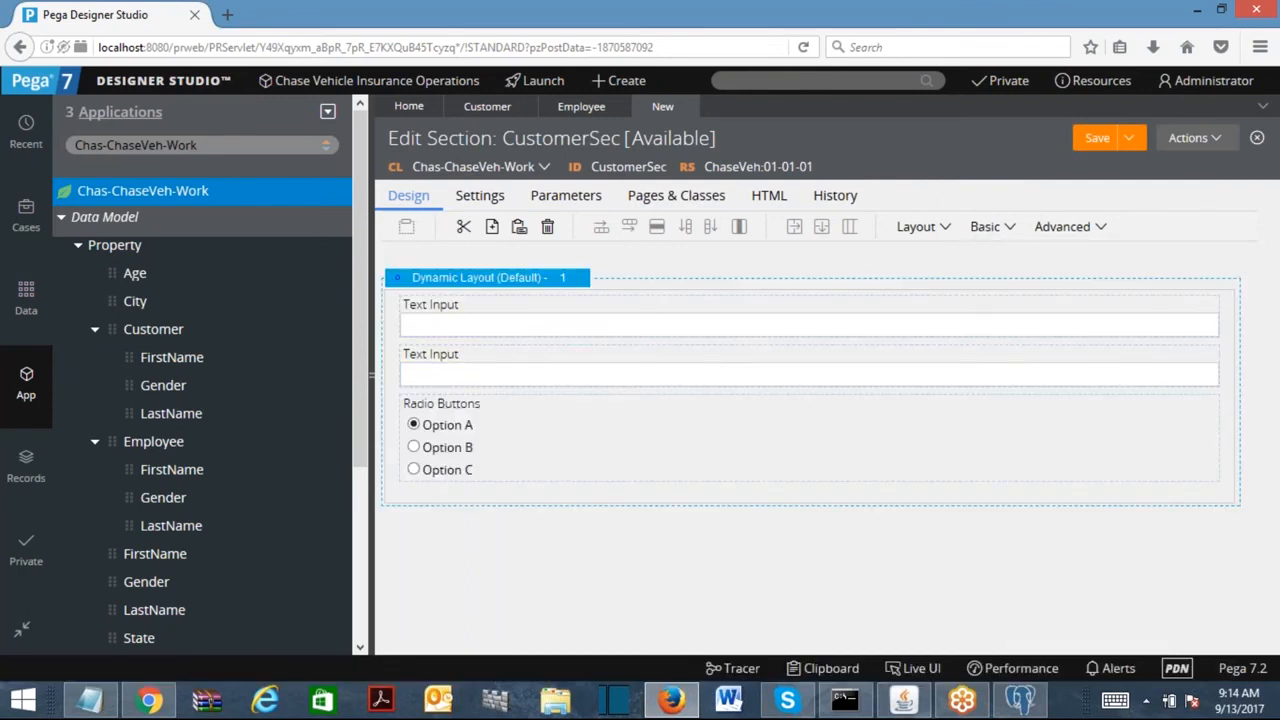
{"action": "left_click", "coordinate": [476, 328]}
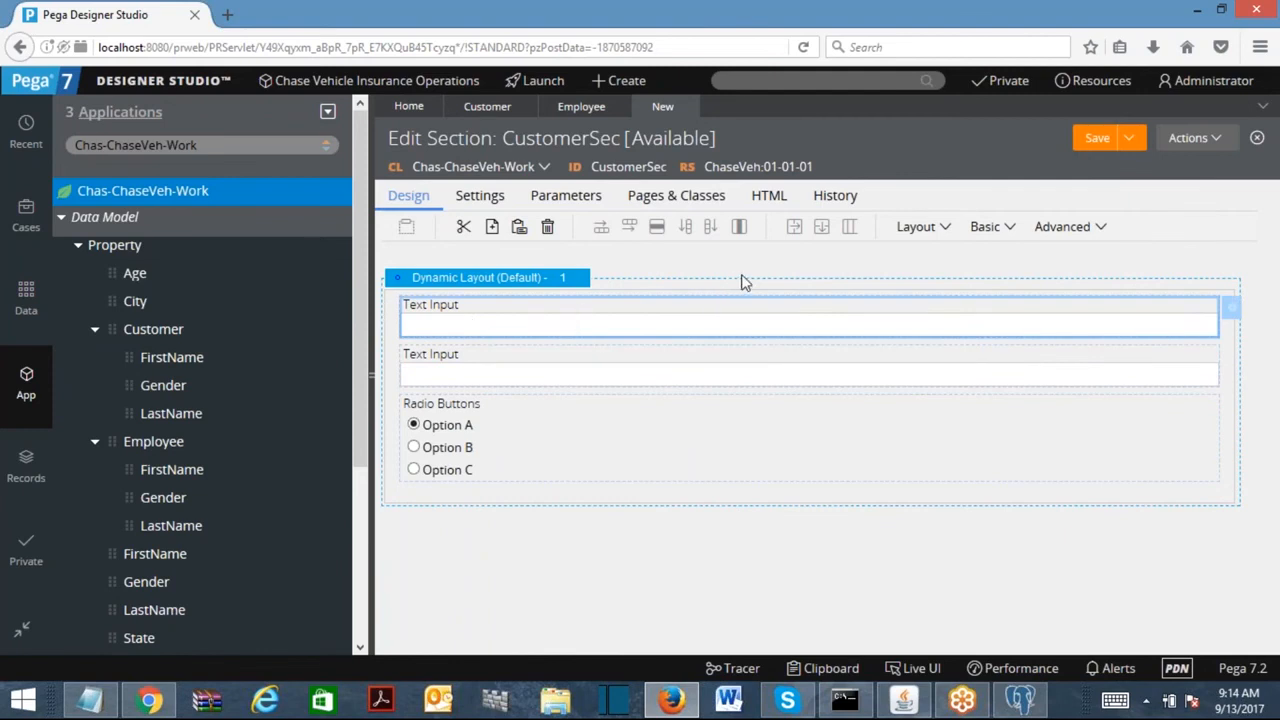
Bind the two text inputs to .Customer.FirstName and .Customer.LastName.
{"action": "double_click", "coordinate": [689, 313]}
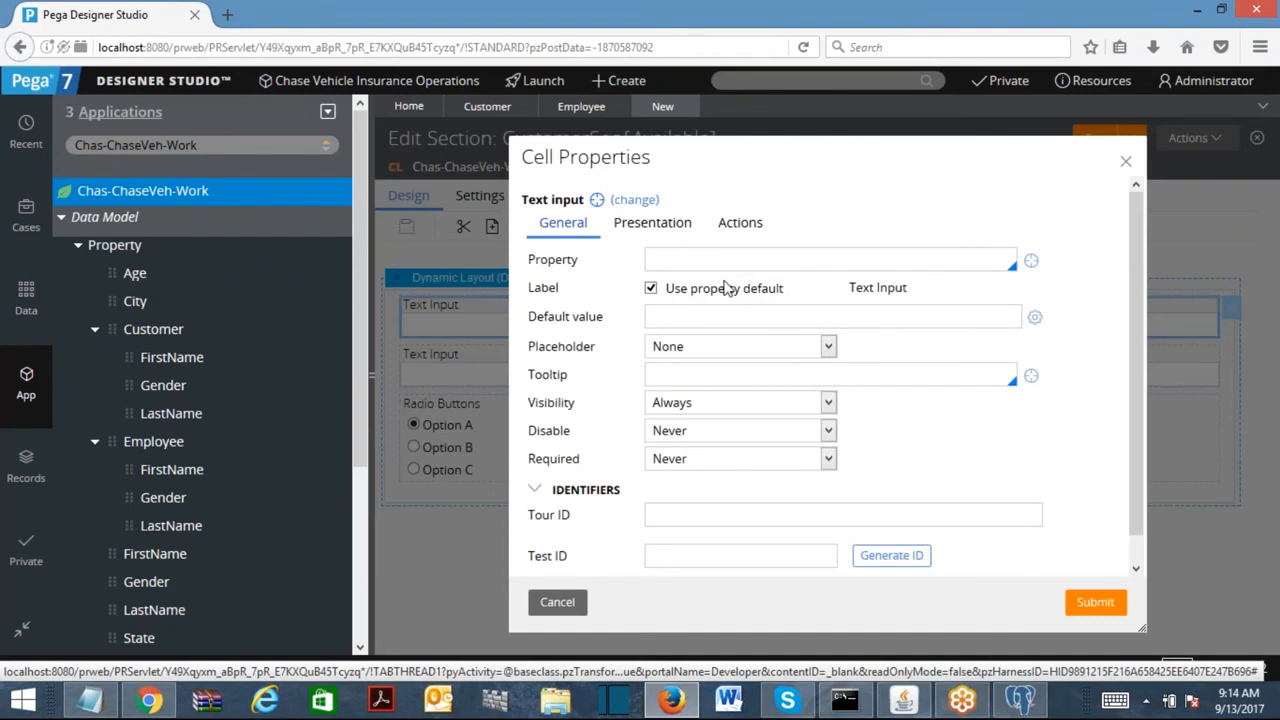
{"action": "left_click", "coordinate": [689, 257]}
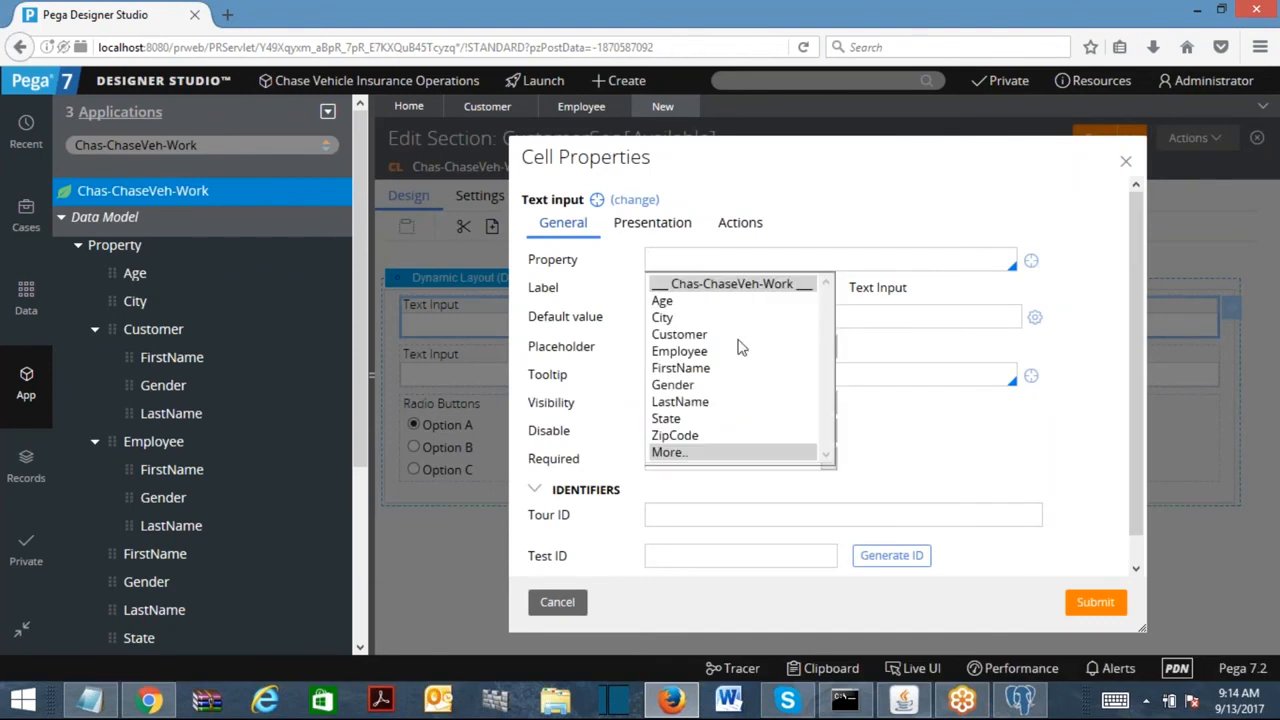
{"action": "left_click", "coordinate": [752, 338]}
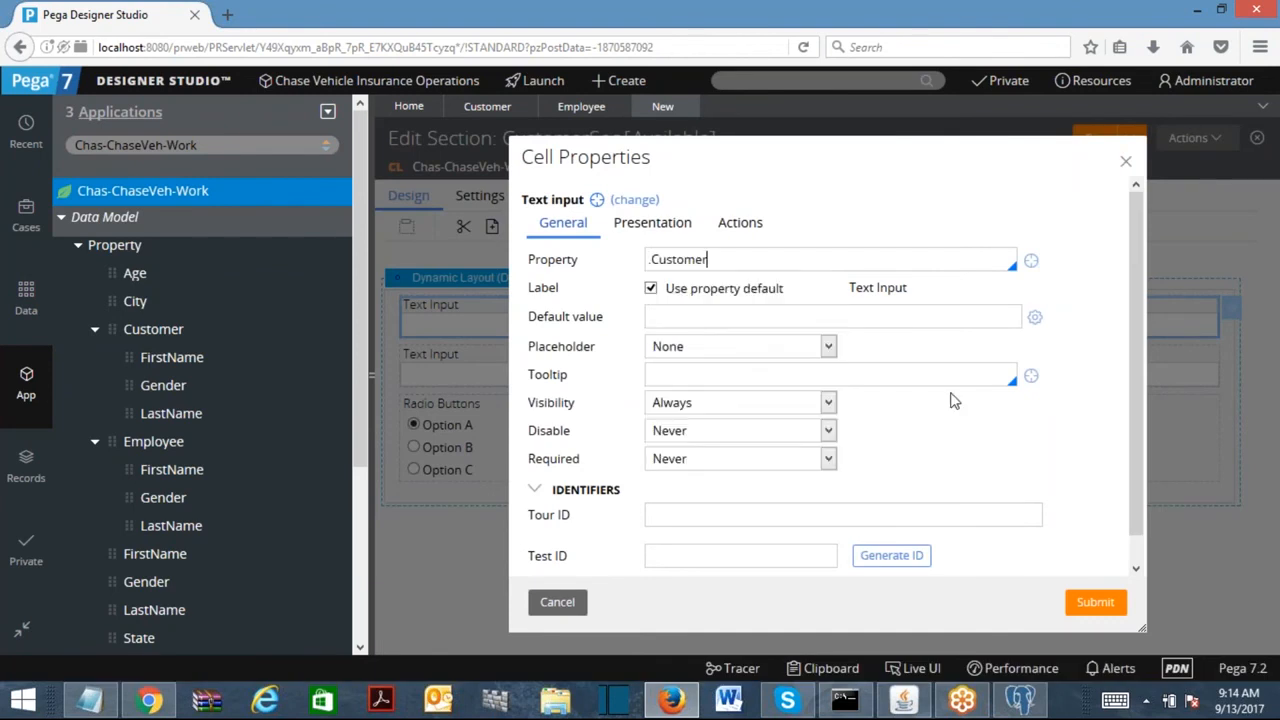
{"action": "type", "text": "."}
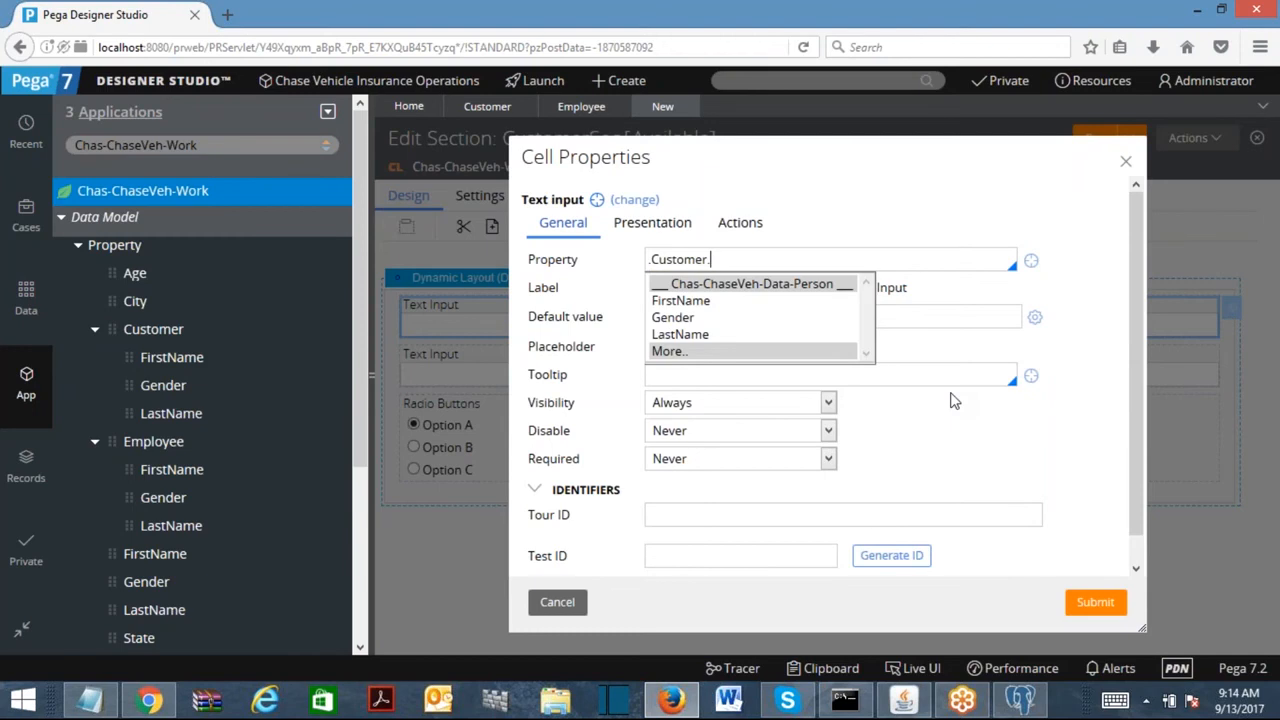
{"action": "left_click", "coordinate": [700, 301]}
{"action": "left_click", "coordinate": [1095, 601]}
{"action": "double_click", "coordinate": [423, 374]}
{"action": "type", "text": ".Customer"}
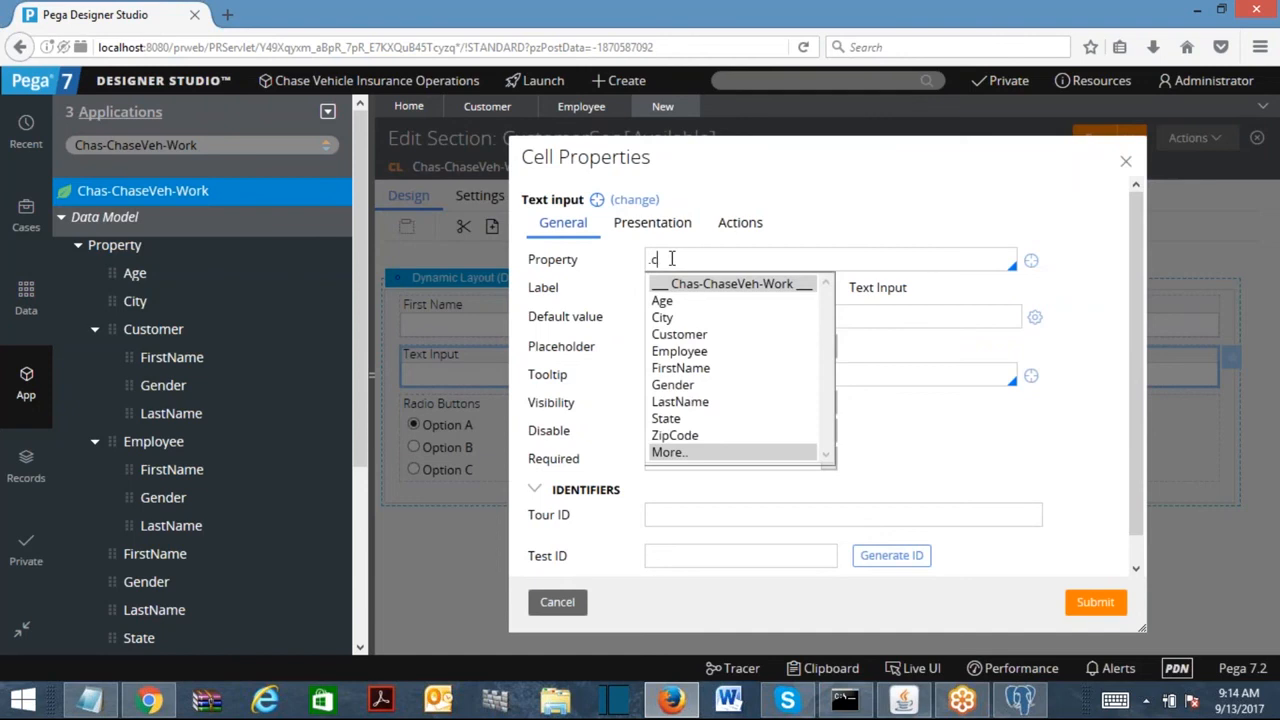
{"action": "type", "text": ".la"}
{"action": "key", "text": "Return"}
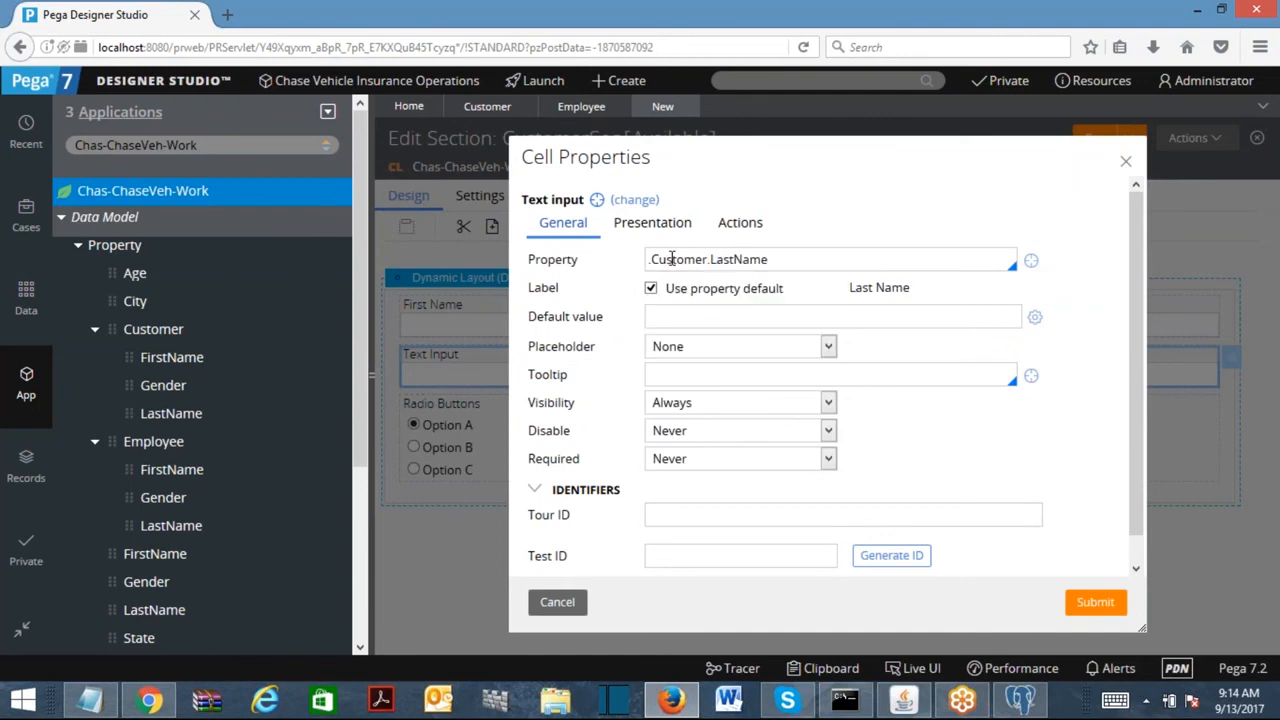
{"action": "left_click", "coordinate": [1094, 601]}
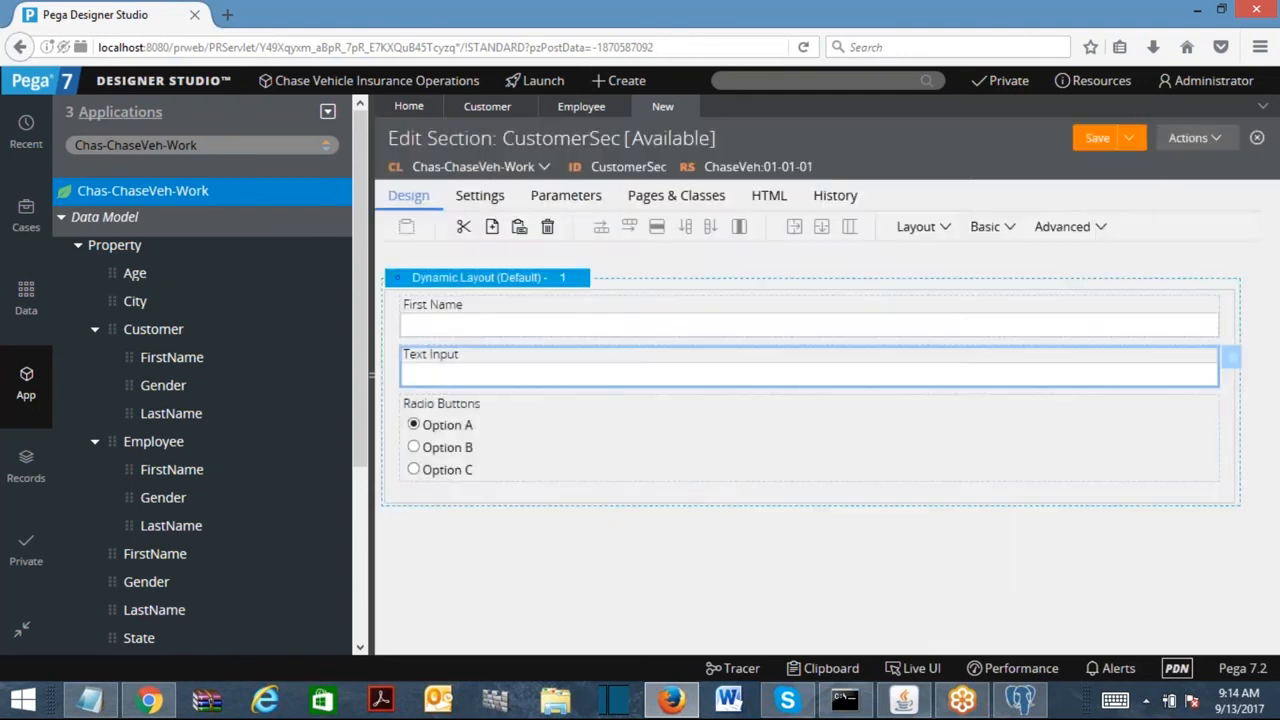
Bind the radio buttons to .Customer.Gender and save the CustomerSec section.
{"action": "left_click", "coordinate": [530, 424]}
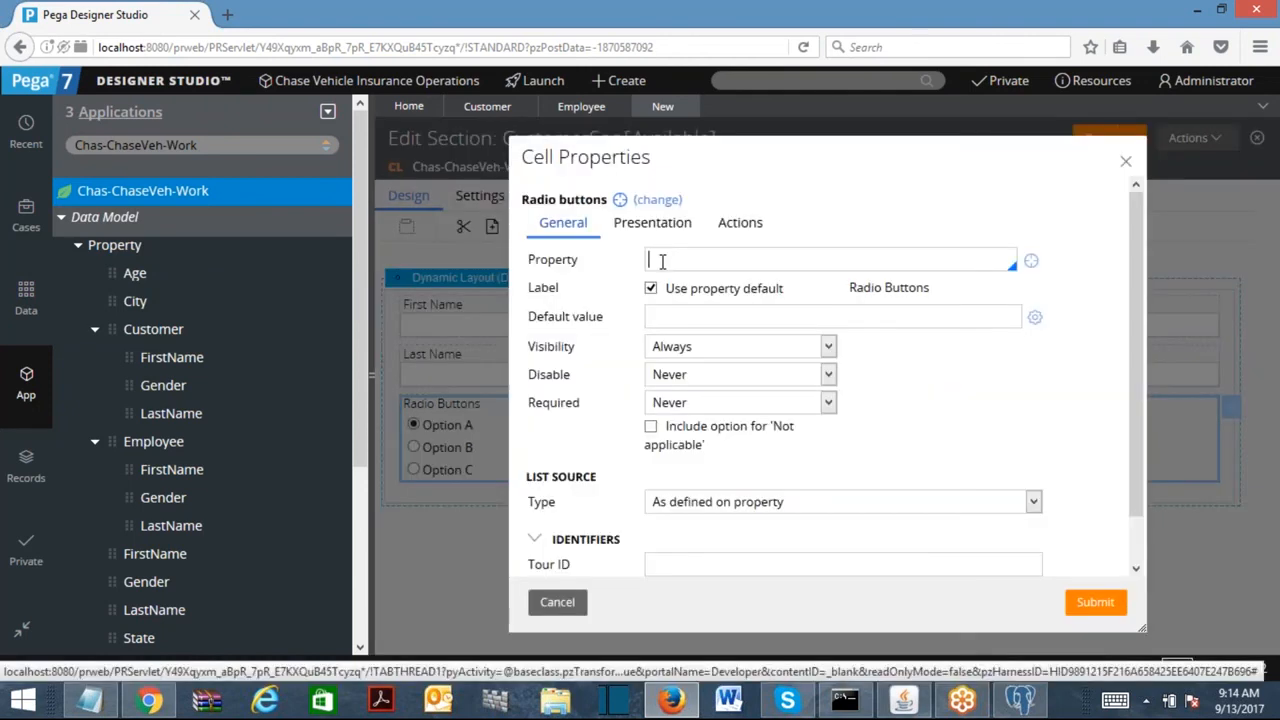
{"action": "left_click", "coordinate": [661, 261]}
{"action": "type", "text": ".c"}
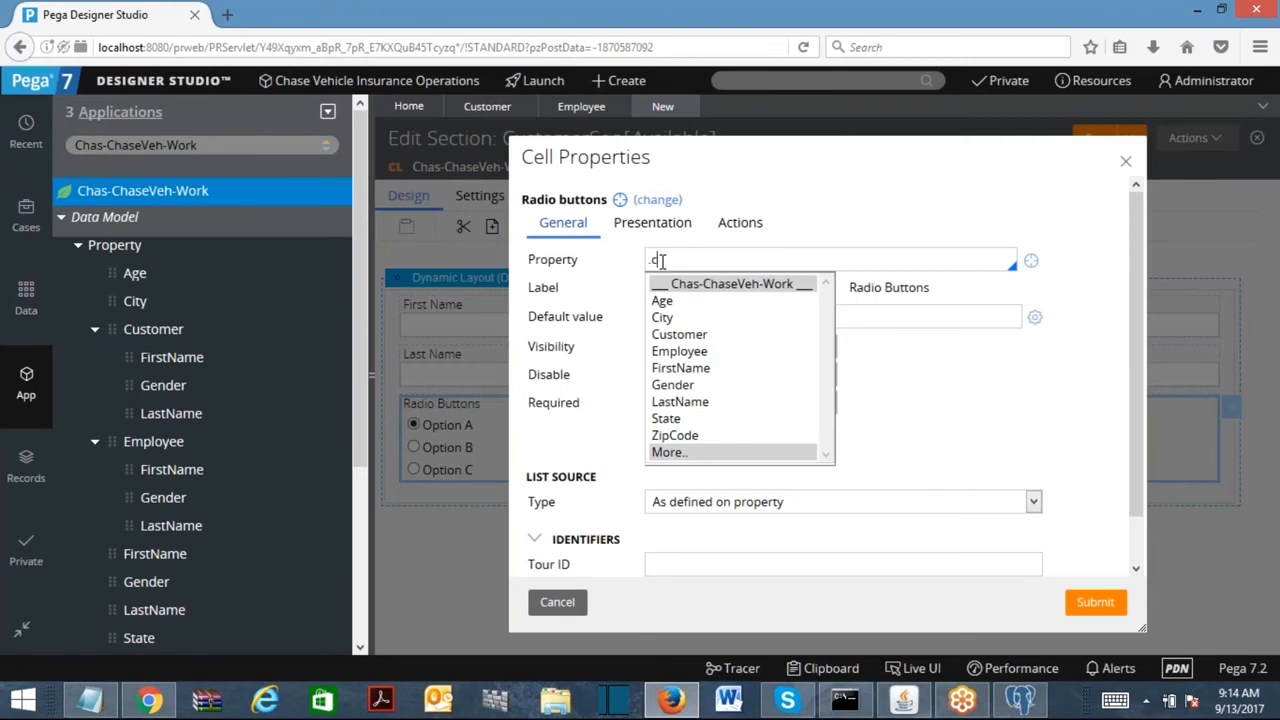
{"action": "type", "text": "us"}
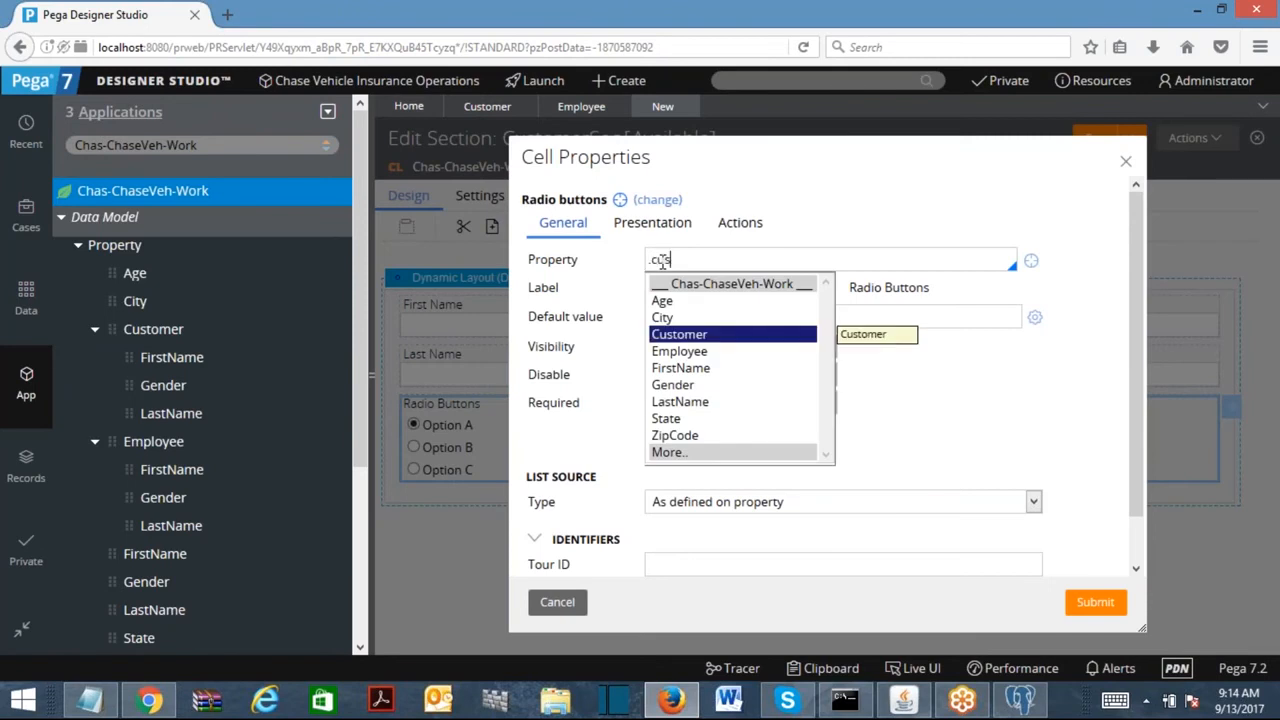
{"action": "left_click", "coordinate": [700, 336]}
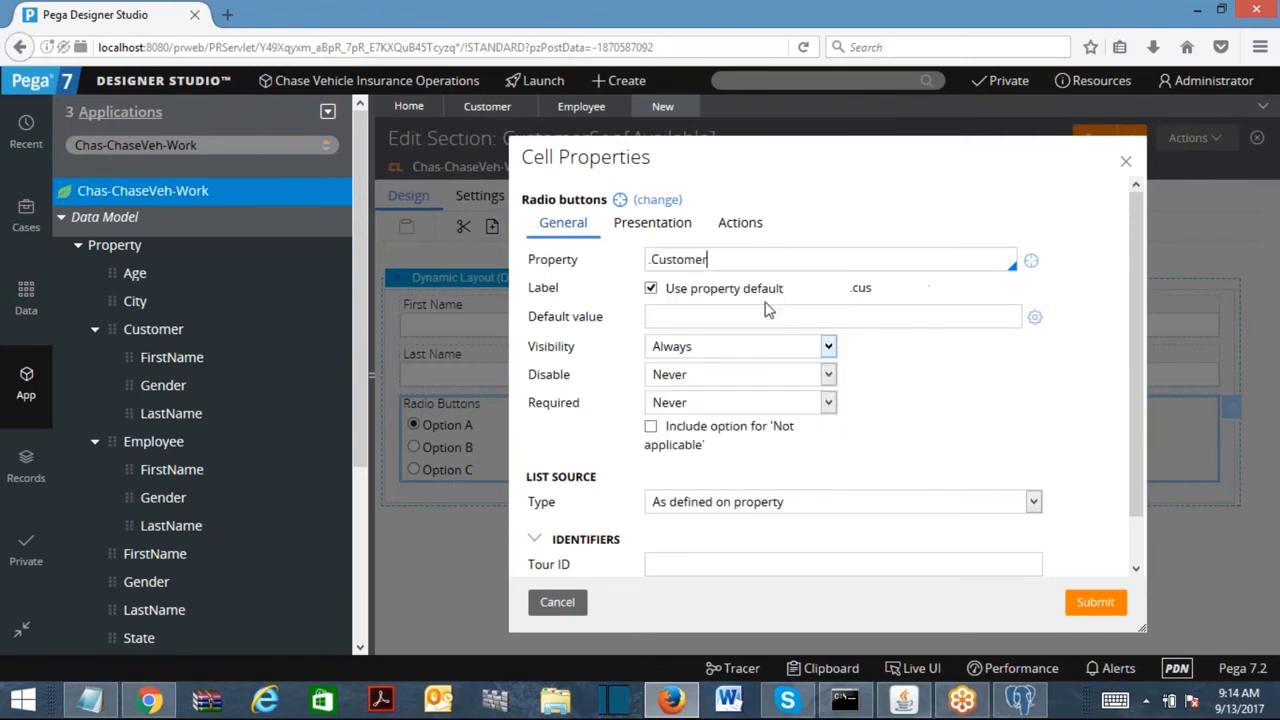
{"action": "type", "text": ".ge"}
{"action": "key", "text": "Return"}
{"action": "left_click", "coordinate": [1088, 601]}
{"action": "left_click", "coordinate": [1097, 153]}
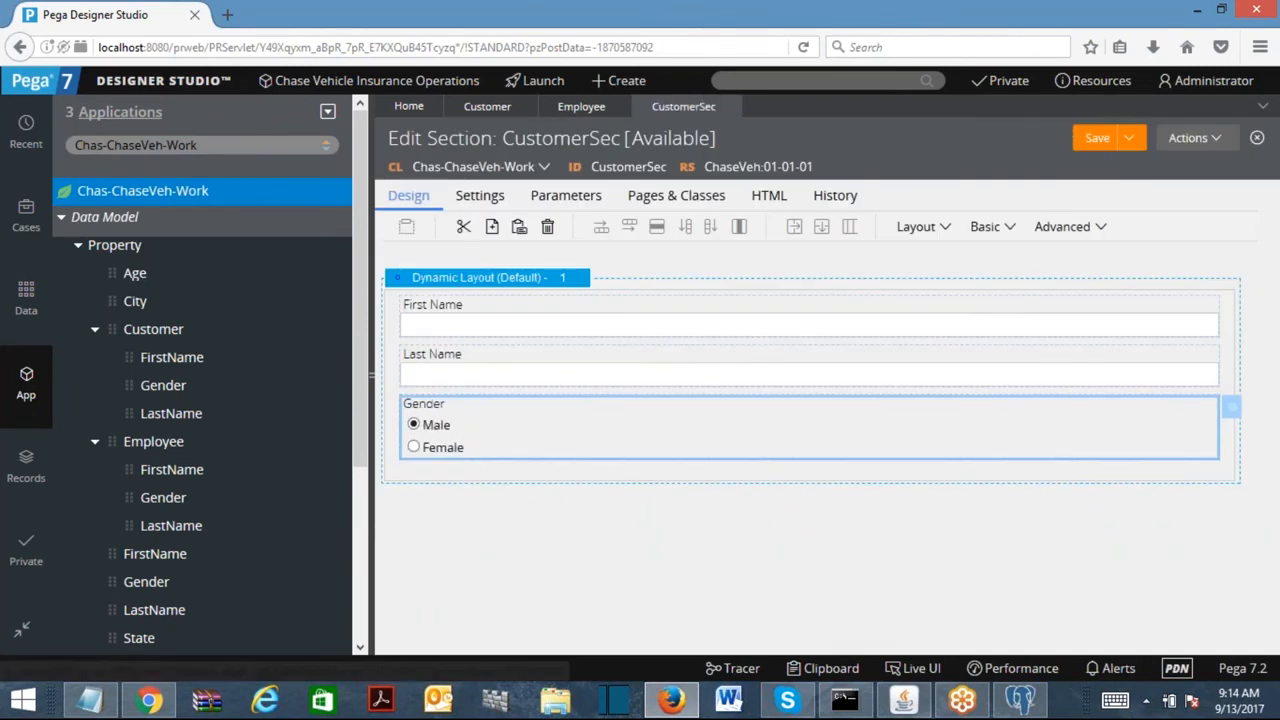
Start a blank EmployeeSec section, then close it without using it.
{"action": "left_click", "coordinate": [1192, 165]}
{"action": "left_click", "coordinate": [1160, 405]}
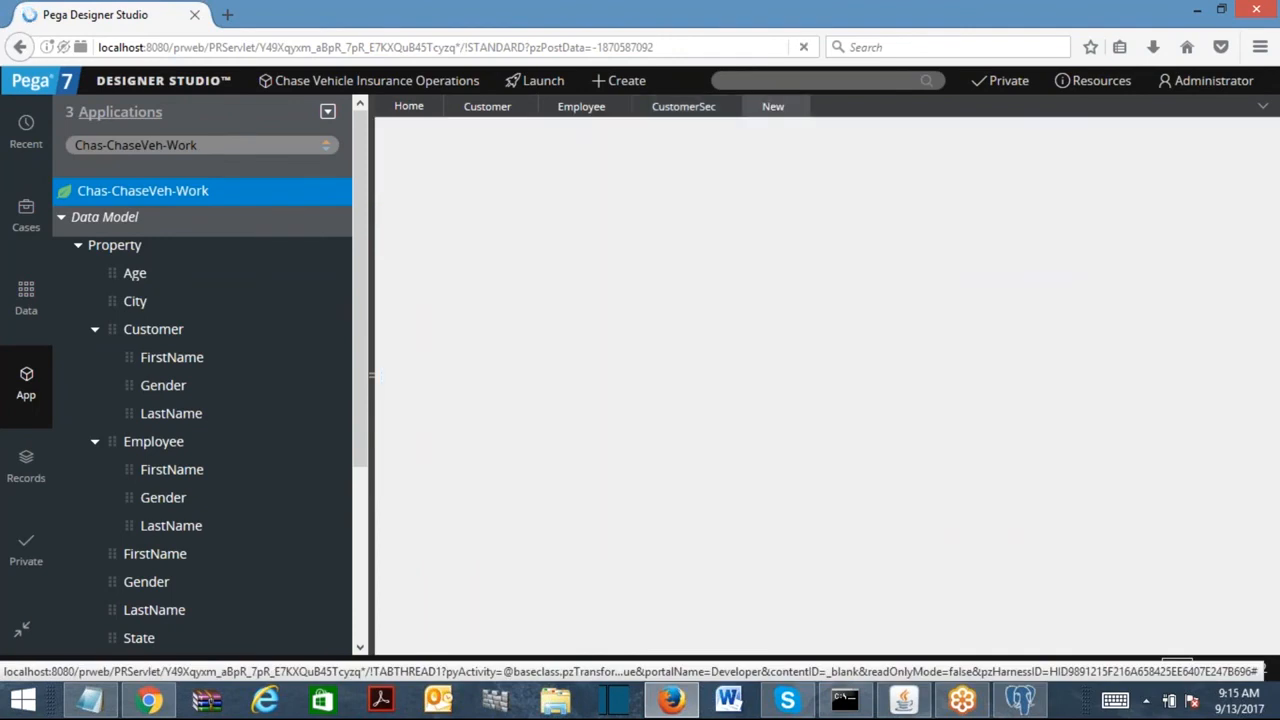
{"action": "type", "text": "Employee"}
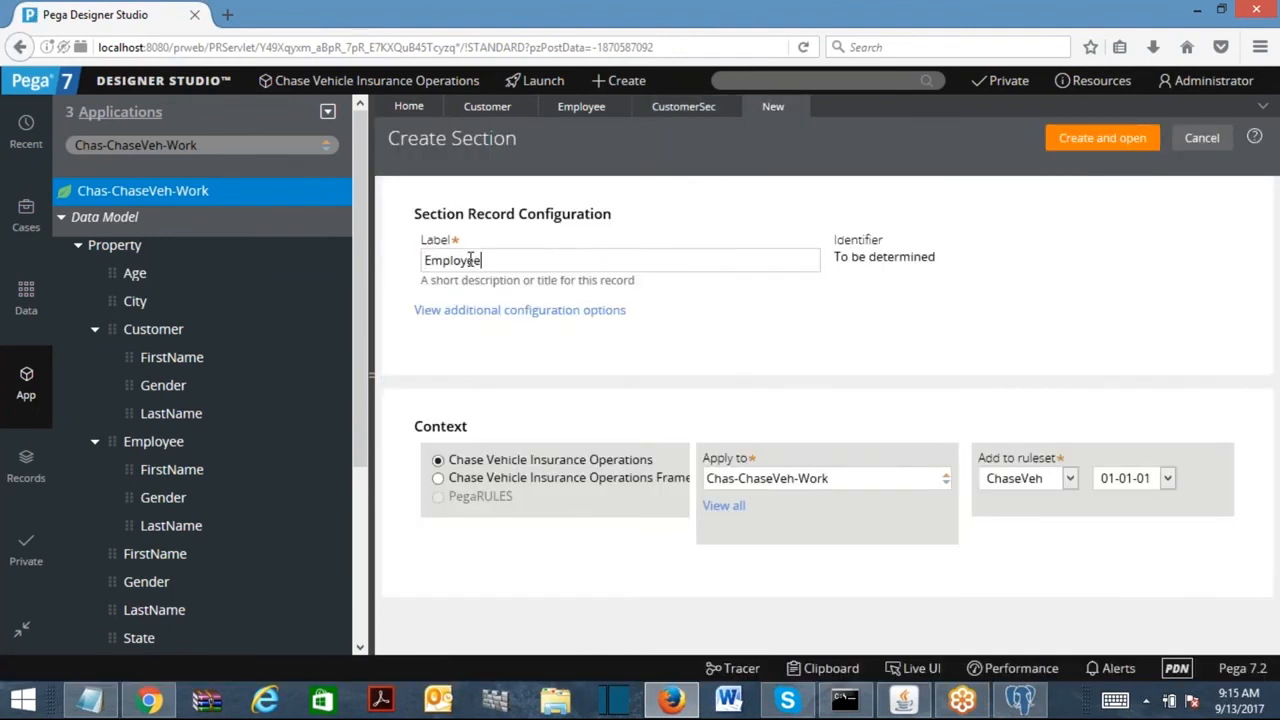
{"action": "left_click", "coordinate": [1092, 142]}
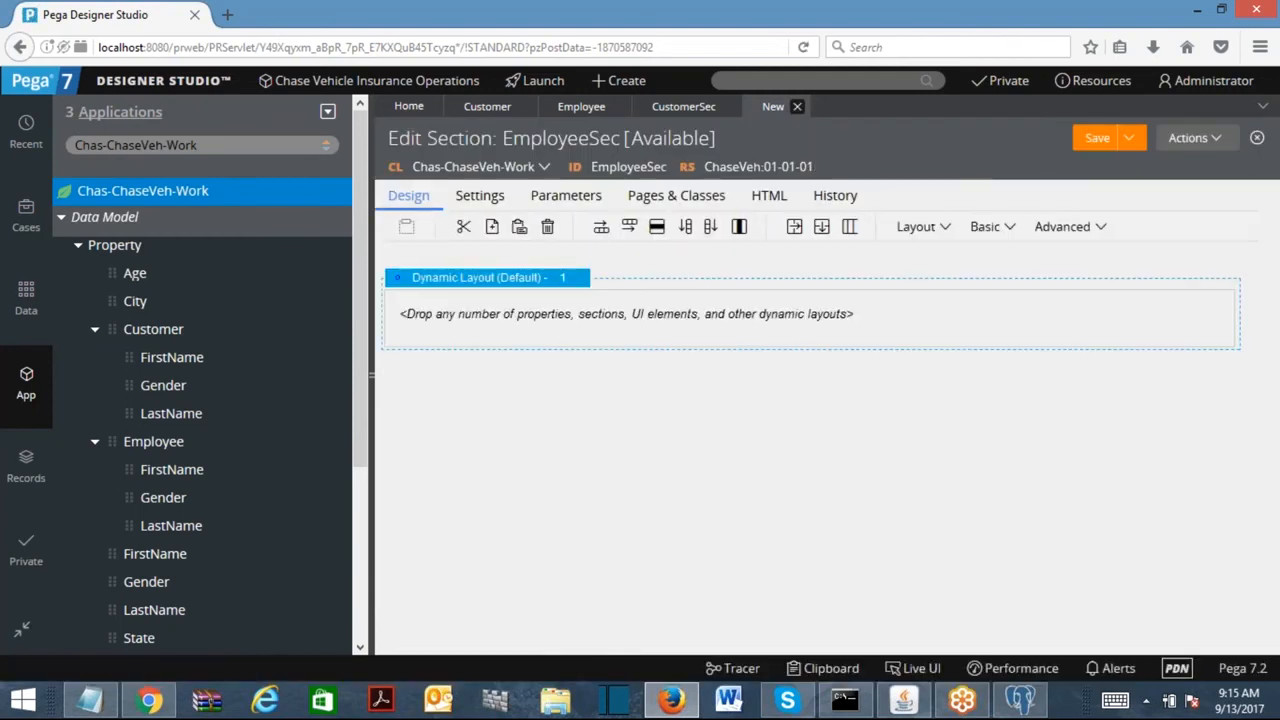
{"action": "left_click", "coordinate": [797, 106]}
Save CustomerSec as a copy relabelled EmployeeSec and open it.
{"action": "left_click", "coordinate": [1057, 138]}
{"action": "left_click", "coordinate": [1000, 187]}
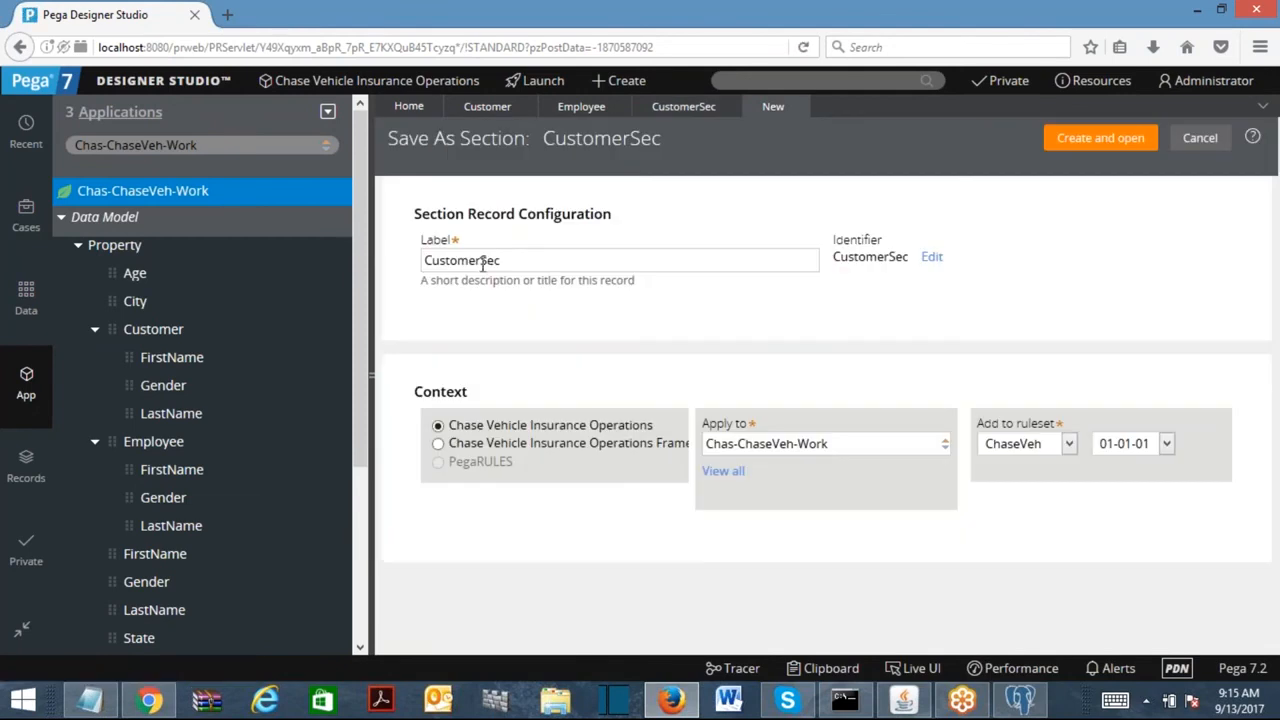
{"action": "double_click", "coordinate": [455, 260]}
{"action": "type", "text": "EmployeeSec"}
{"action": "left_click", "coordinate": [1070, 142]}
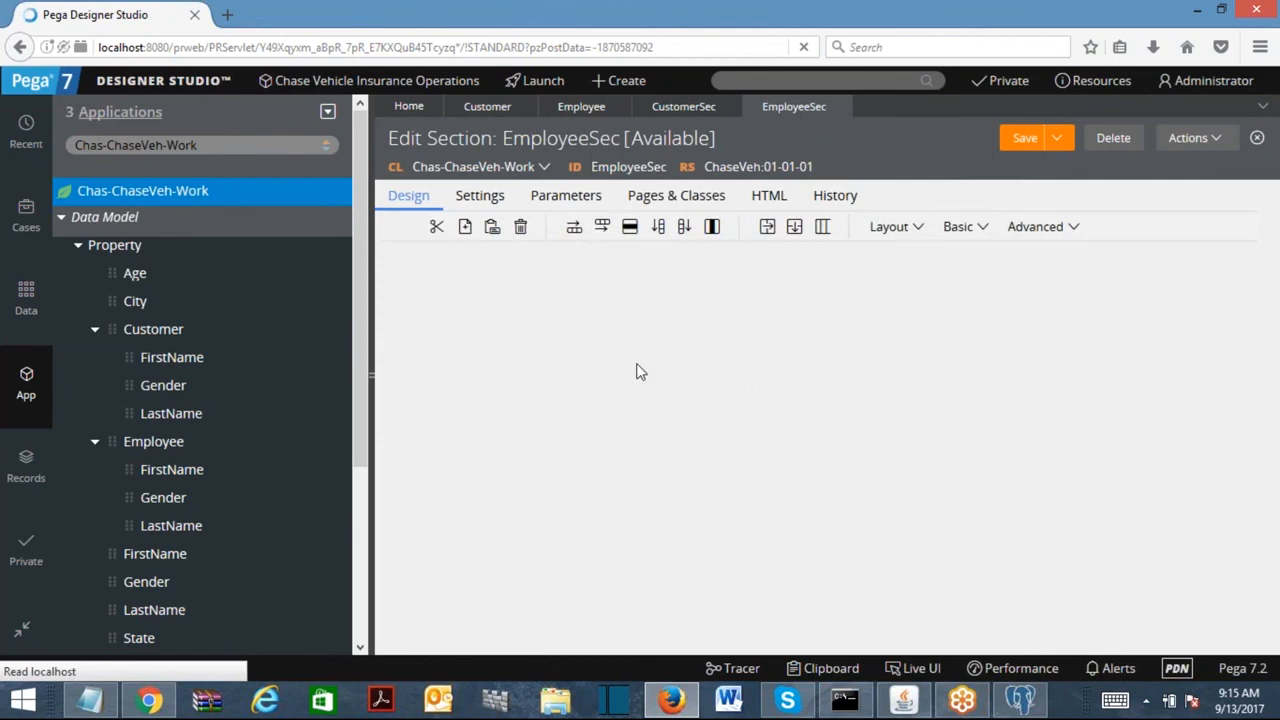
Rebind the First Name cell to .Employee.FirstName.
{"action": "left_click", "coordinate": [560, 330]}
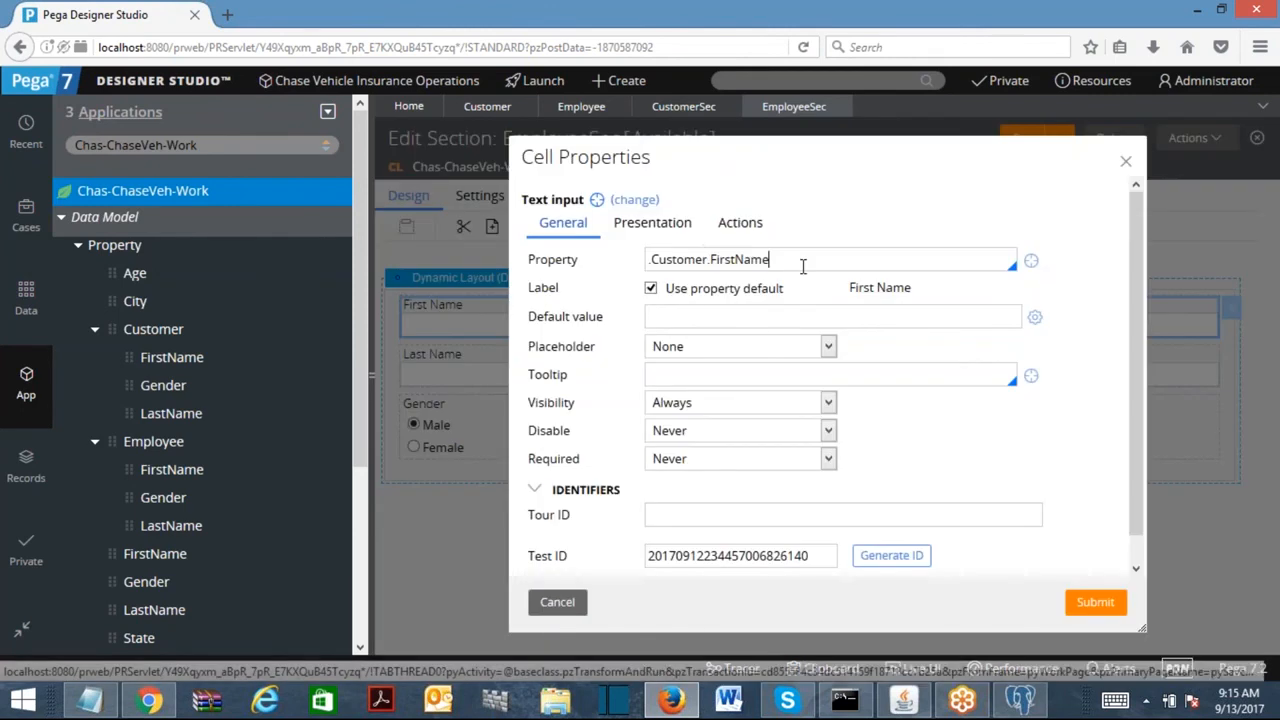
{"action": "triple_click", "coordinate": [800, 263]}
{"action": "key", "text": "BackSpace"}
{"action": "type", "text": ".Emplo"}
{"action": "key", "text": "Return"}
{"action": "type", "text": ".f"}
{"action": "key", "text": "Return"}
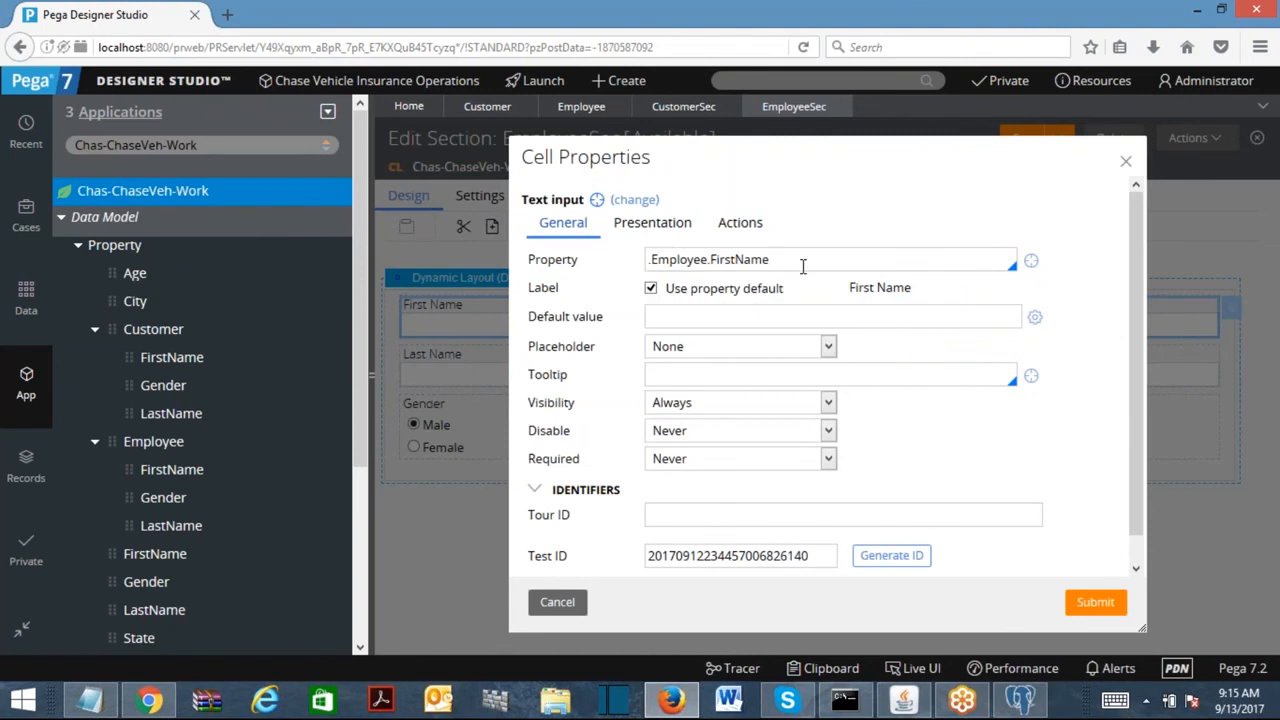
{"action": "left_click", "coordinate": [1095, 601]}
Rebind the Last Name and Gender fields to .Employee.LastName and .Employee.Gender.
{"action": "double_click", "coordinate": [497, 351]}
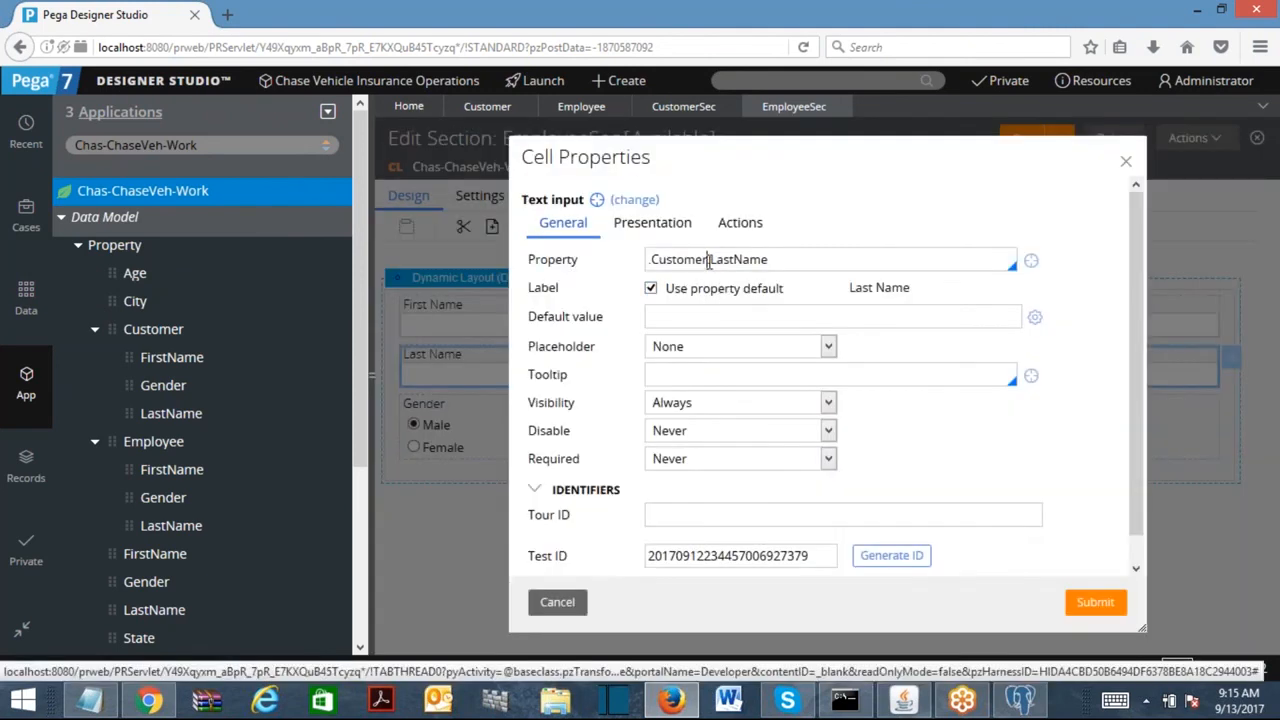
{"action": "double_click", "coordinate": [680, 259]}
{"action": "type", "text": "Em"}
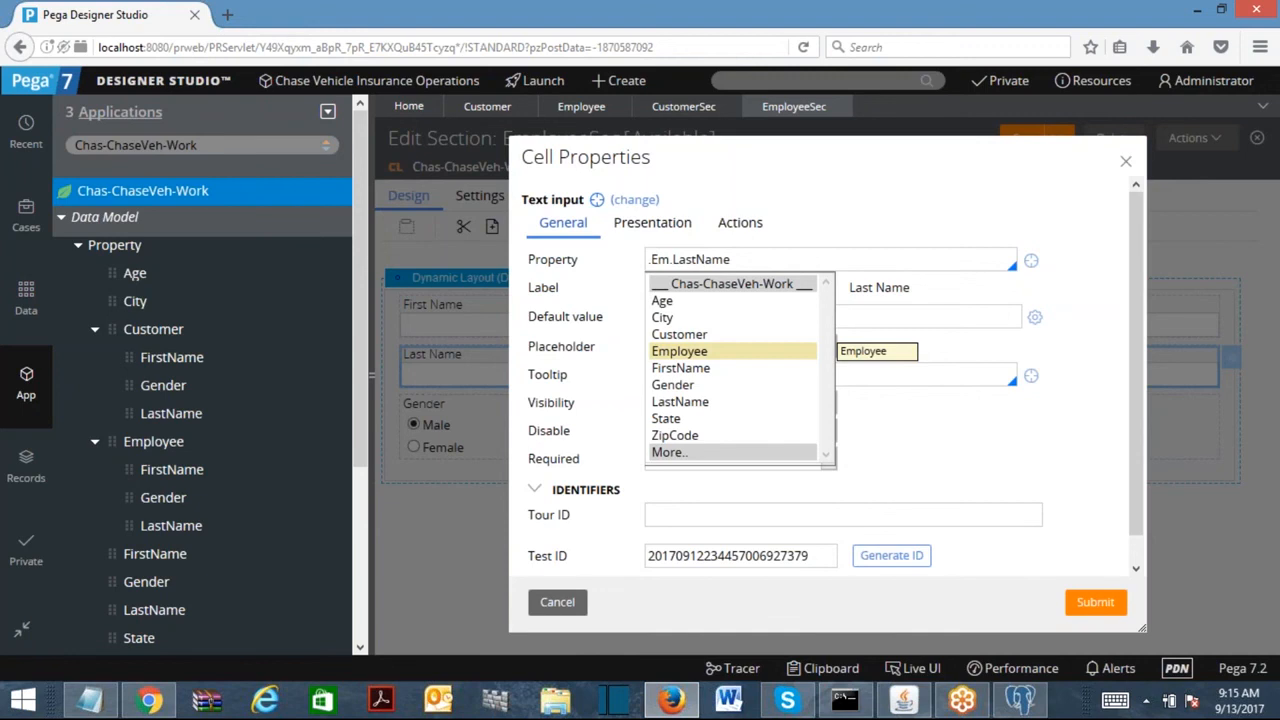
{"action": "left_click", "coordinate": [707, 355]}
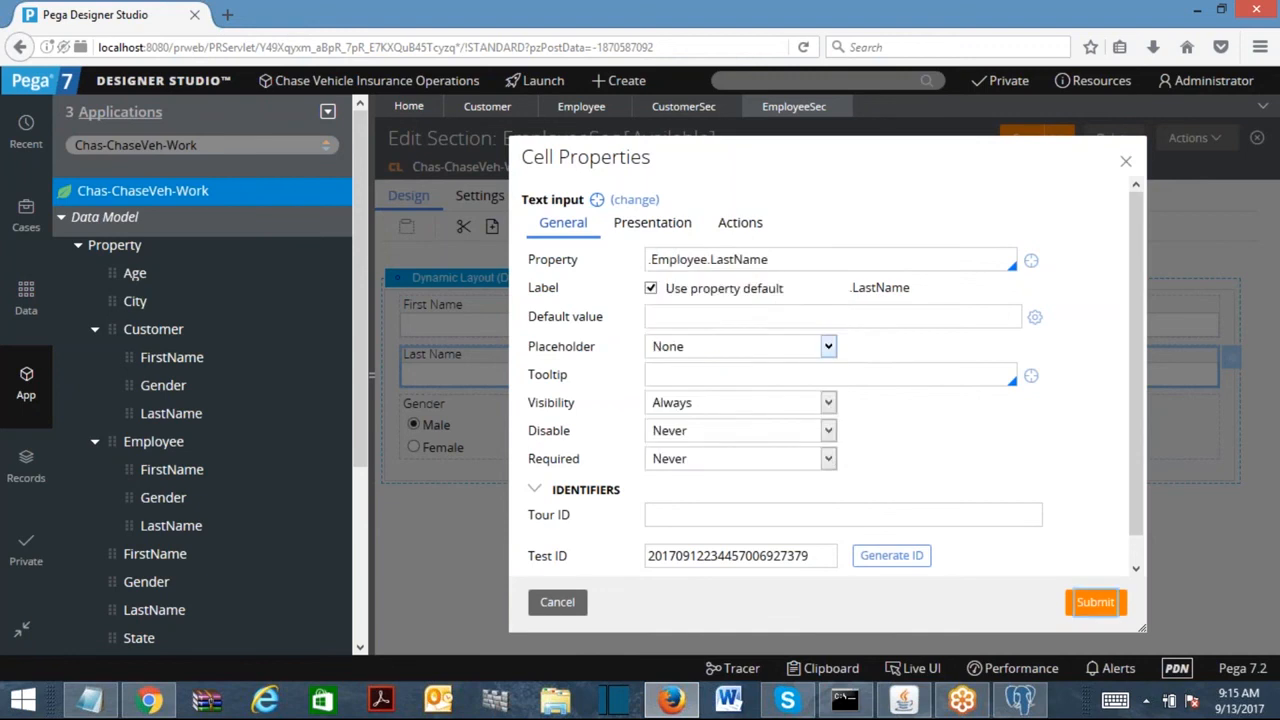
{"action": "left_click", "coordinate": [1094, 601]}
{"action": "double_click", "coordinate": [462, 422]}
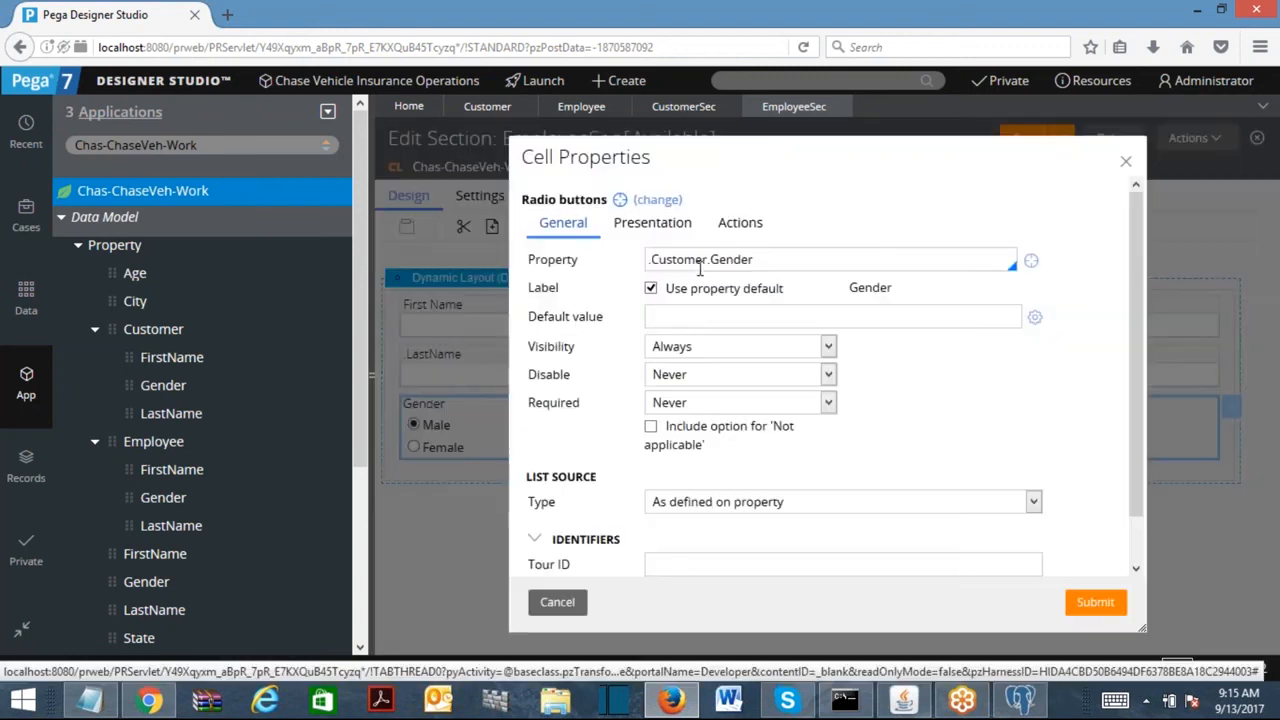
{"action": "left_click_drag", "start_coordinate": [706, 262], "coordinate": [560, 262]}
{"action": "type", "text": "em"}
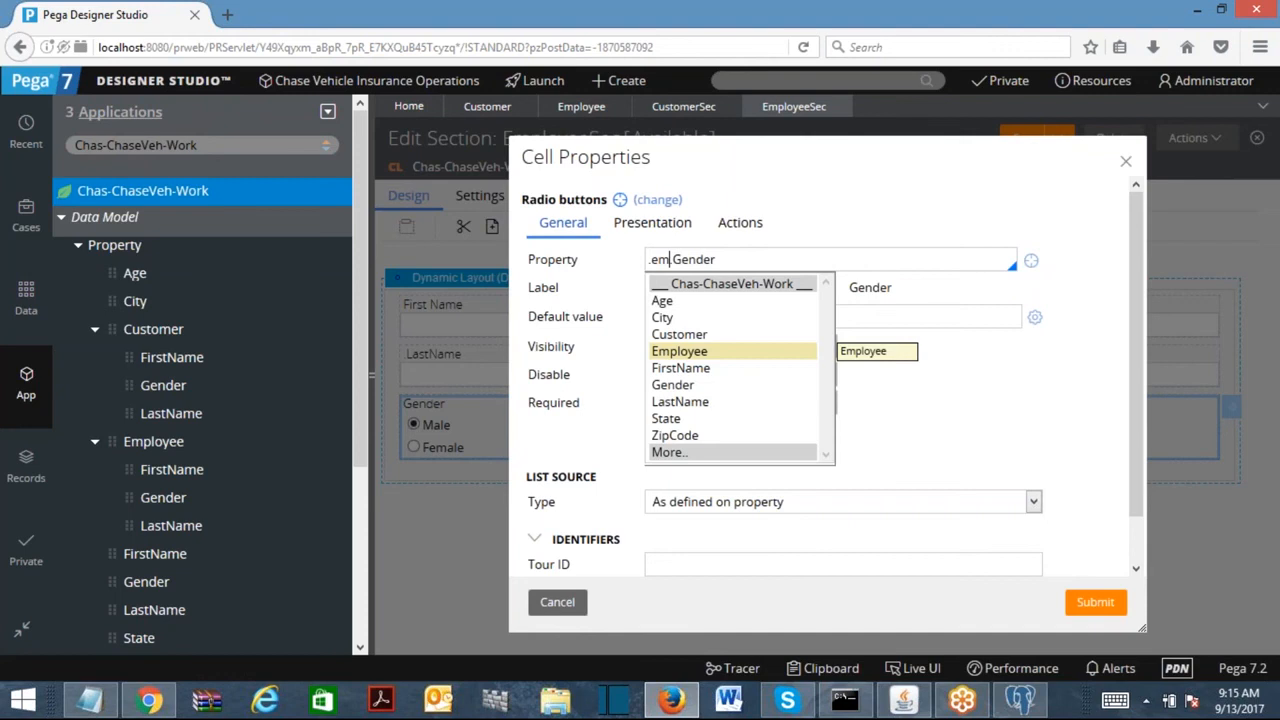
{"action": "left_click", "coordinate": [684, 352]}
{"action": "left_click", "coordinate": [1094, 606]}
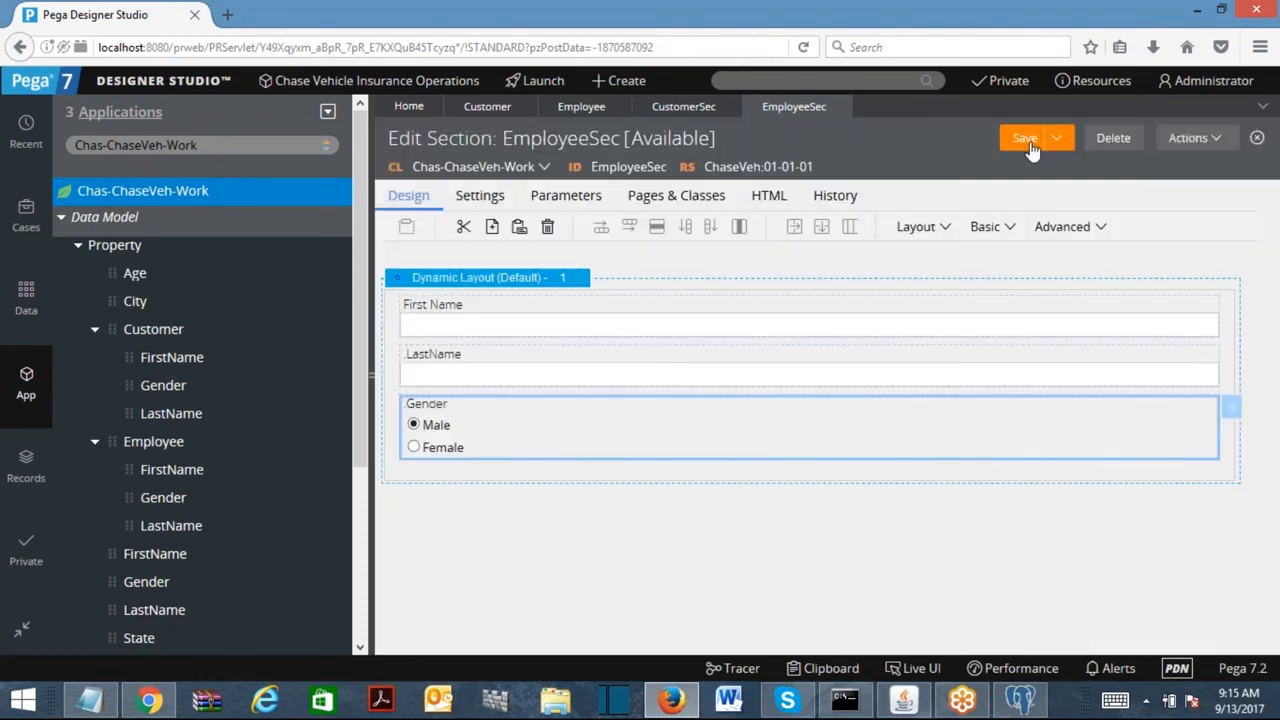
{"action": "left_click", "coordinate": [61, 217]}
Create a new Process flow action labelled CustomerFA and open it.
{"action": "right_click", "coordinate": [113, 307]}
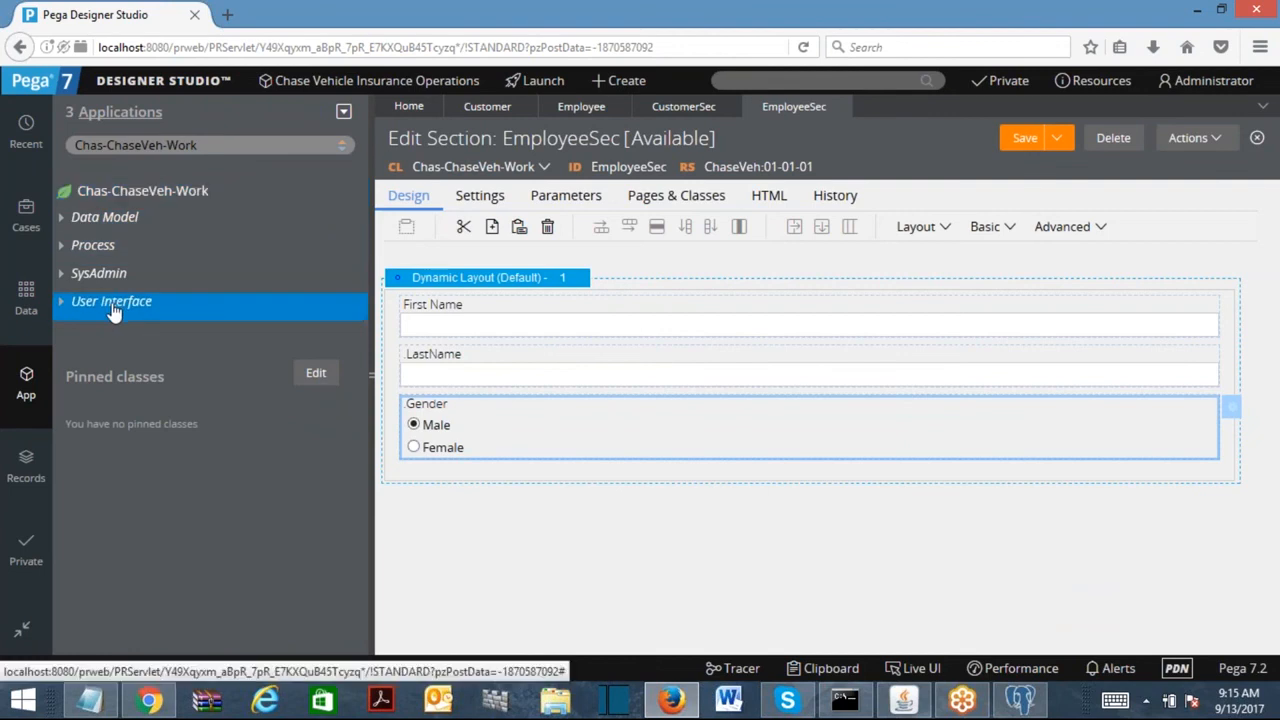
{"action": "right_click", "coordinate": [83, 254]}
{"action": "mouse_move", "coordinate": [103, 264]}
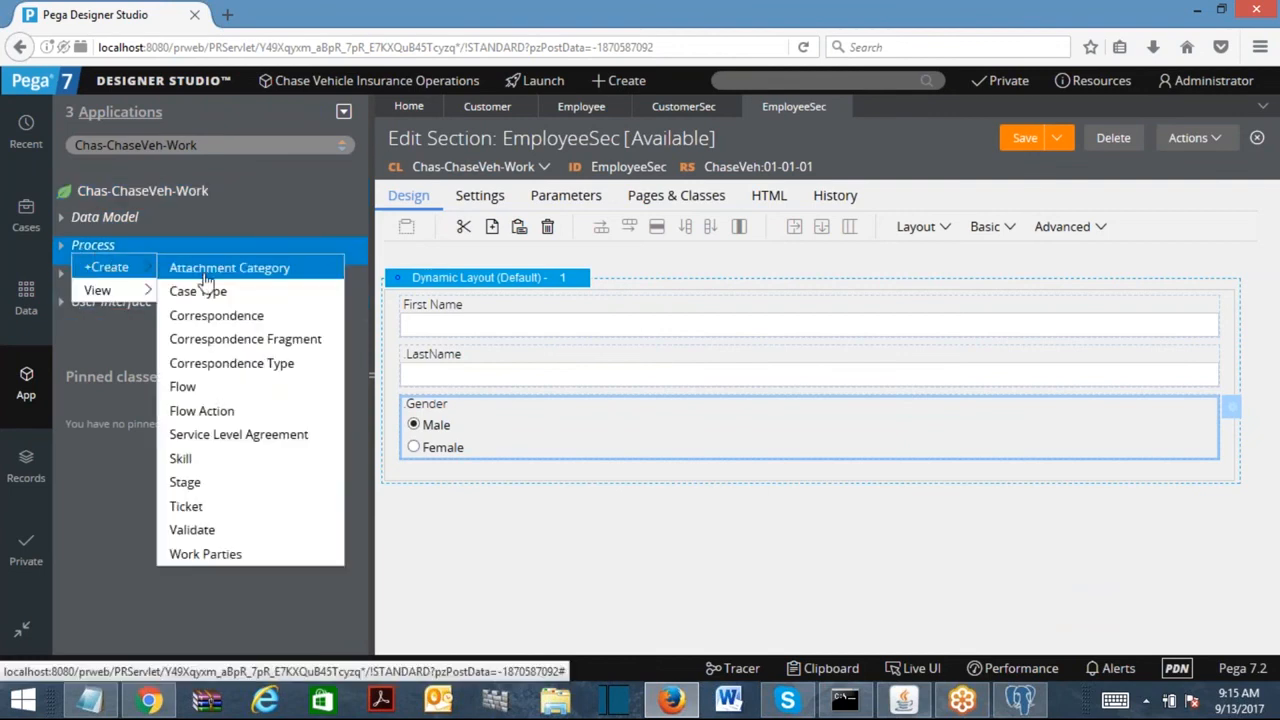
{"action": "left_click", "coordinate": [205, 408]}
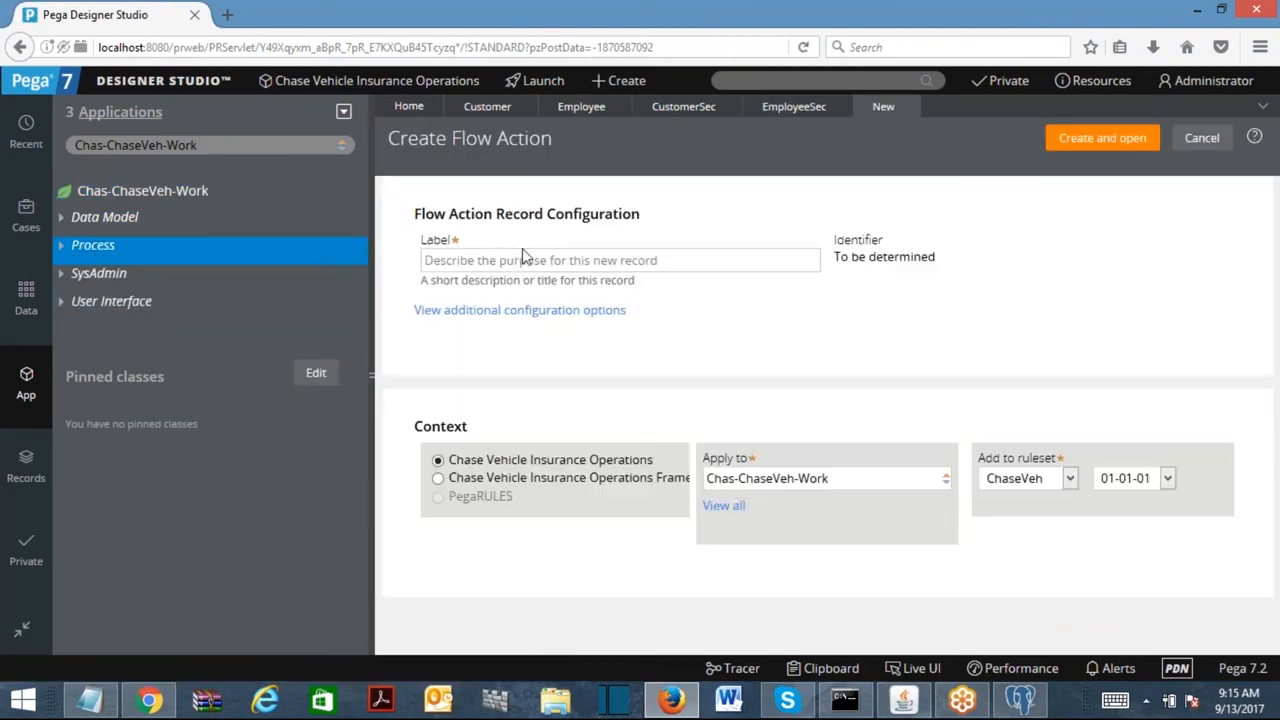
{"action": "left_click", "coordinate": [515, 258]}
{"action": "type", "text": "Custome"}
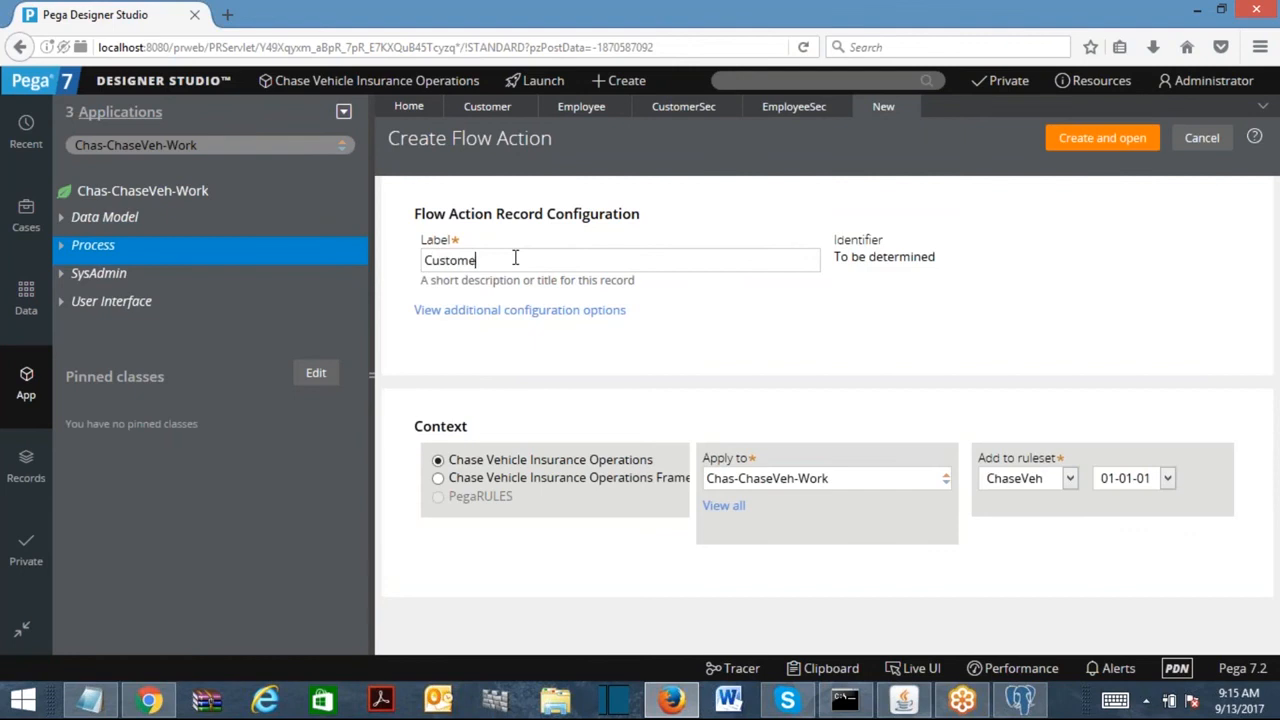
{"action": "left_click", "coordinate": [1075, 140]}
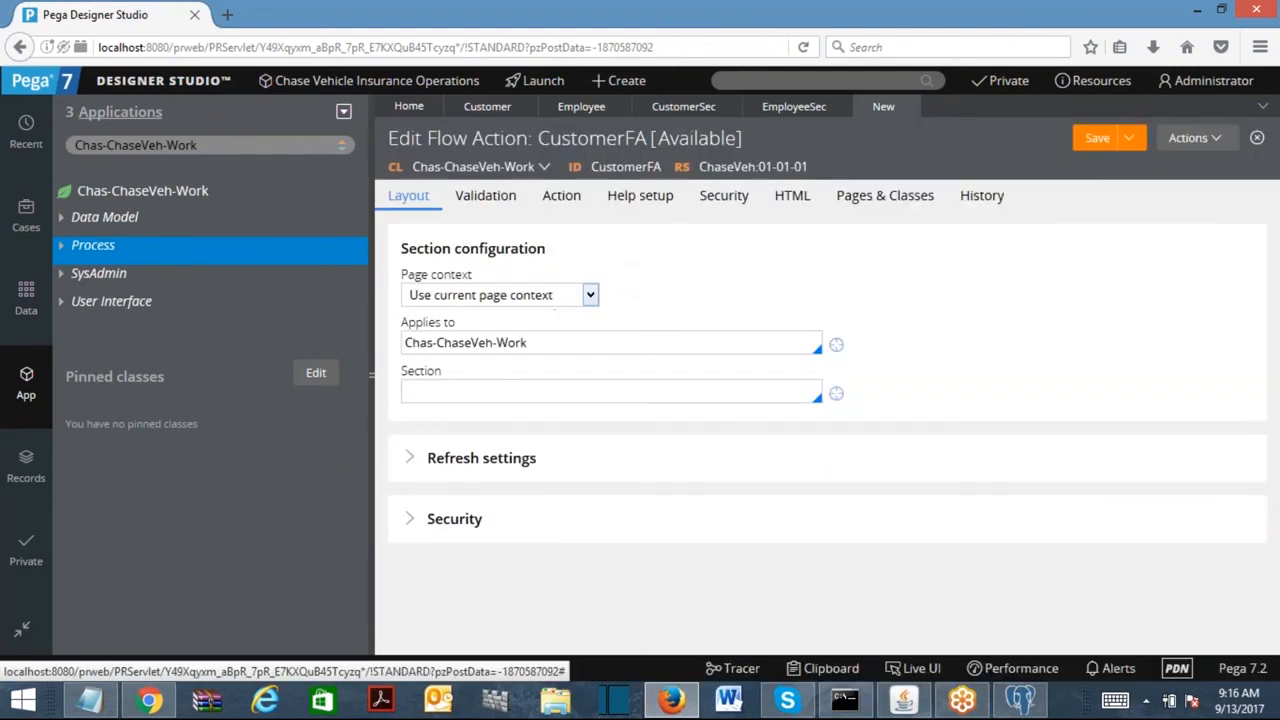
Set CustomerFA's section to CustomerSec and save the flow action.
{"action": "left_click", "coordinate": [500, 389]}
{"action": "type", "text": "cus"}
{"action": "key", "text": "Return"}
{"action": "key", "text": "ctrl+a"}
{"action": "type", "text": "c"}
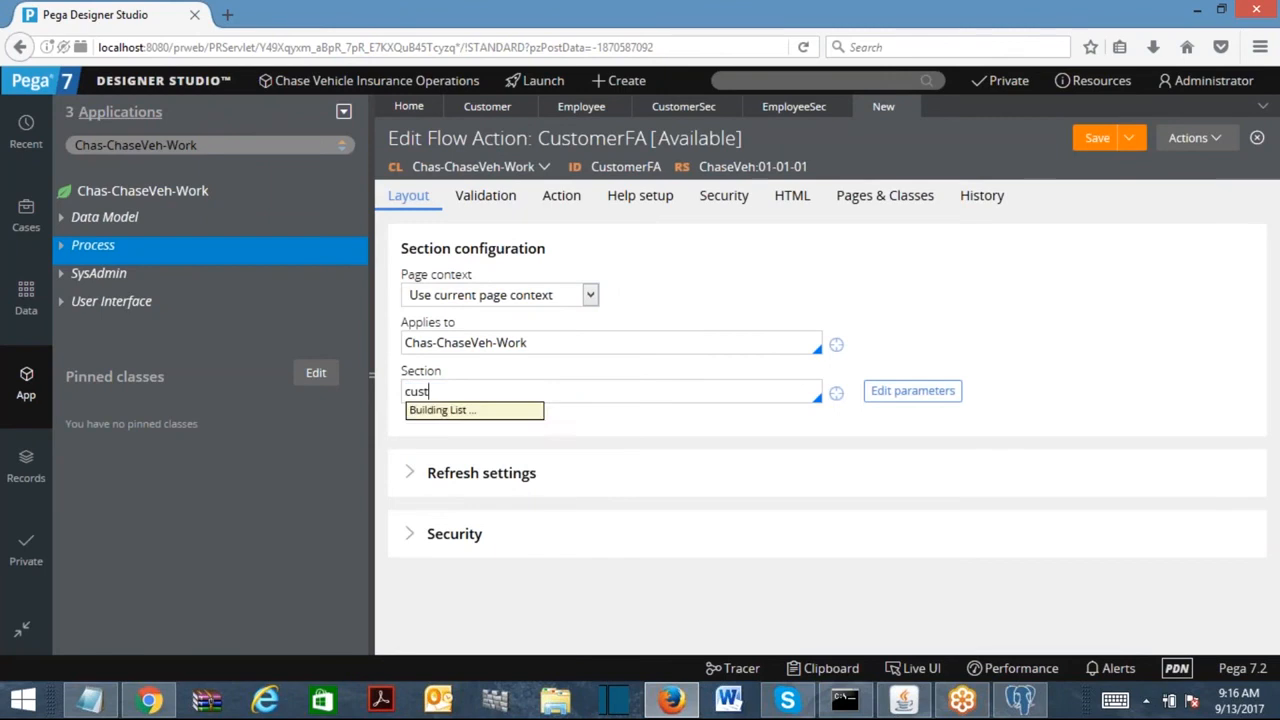
{"action": "key", "text": "Down"}
{"action": "key", "text": "Return"}
{"action": "left_click", "coordinate": [1085, 138]}
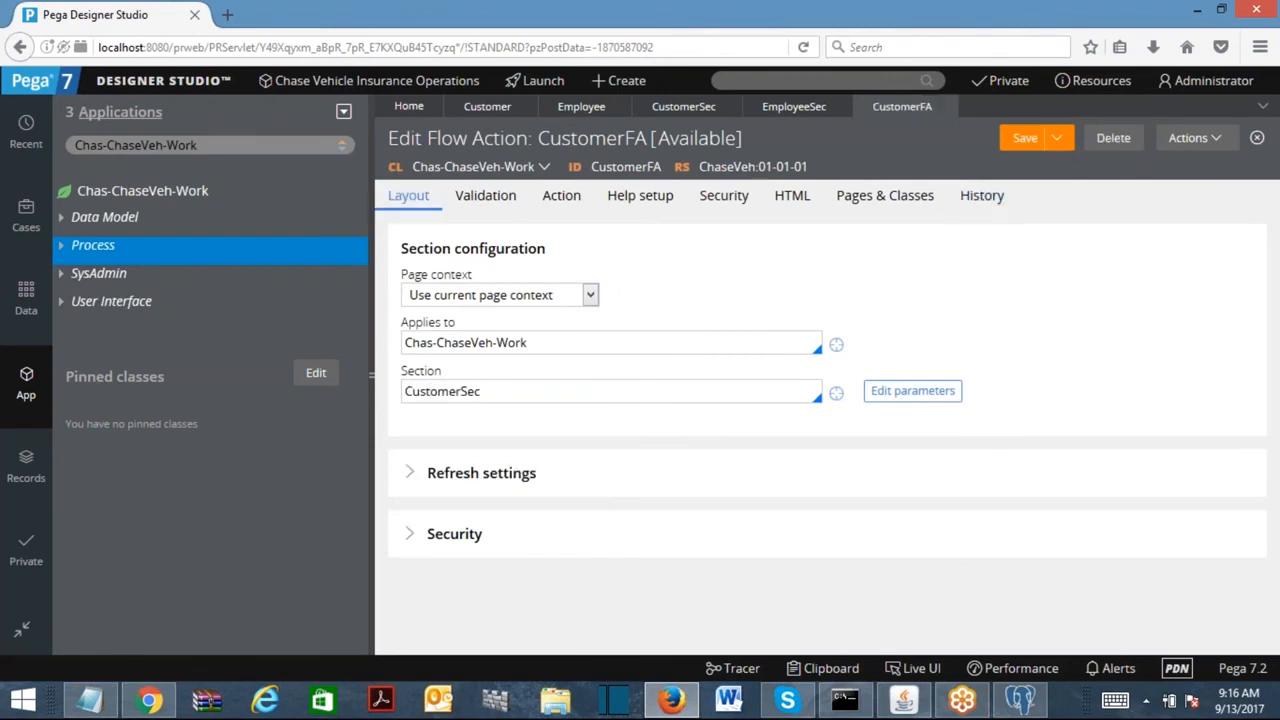
{"action": "left_click", "coordinate": [1188, 140]}
Create the EmployeeFA flow action, set its section to EmployeeSec, and save it.
{"action": "left_click", "coordinate": [1145, 408]}
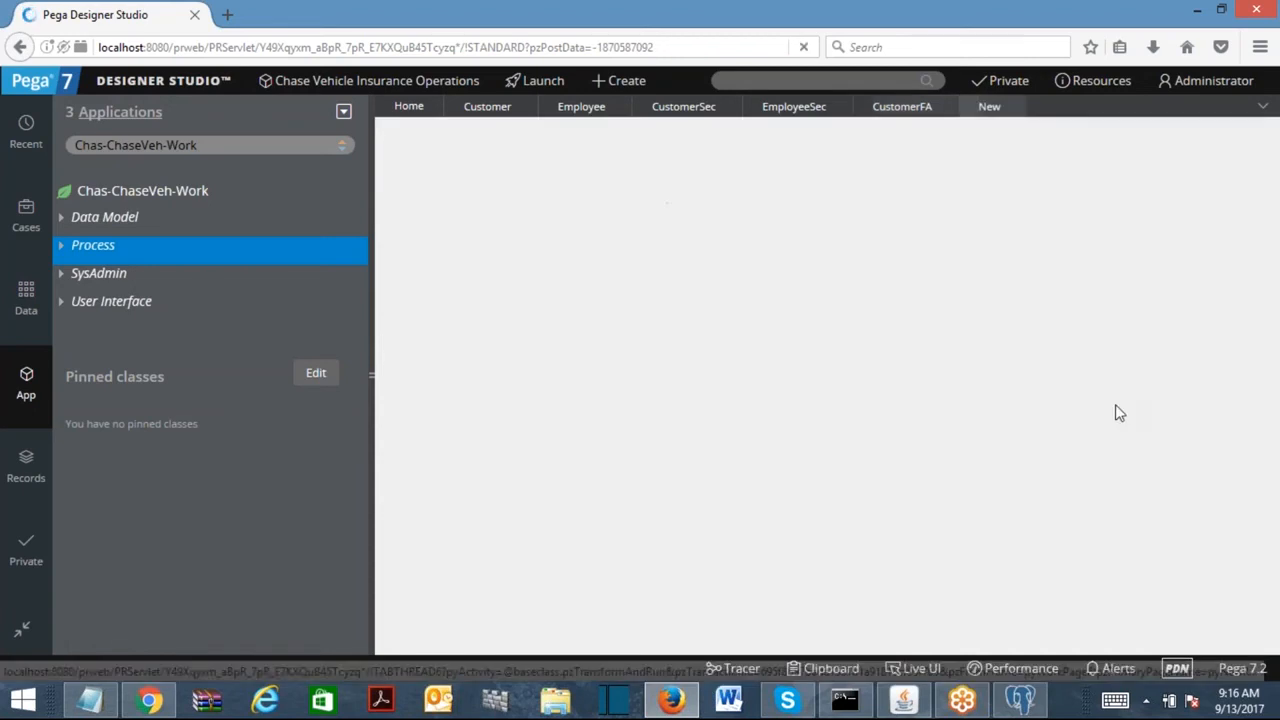
{"action": "type", "text": "EmployeeFA"}
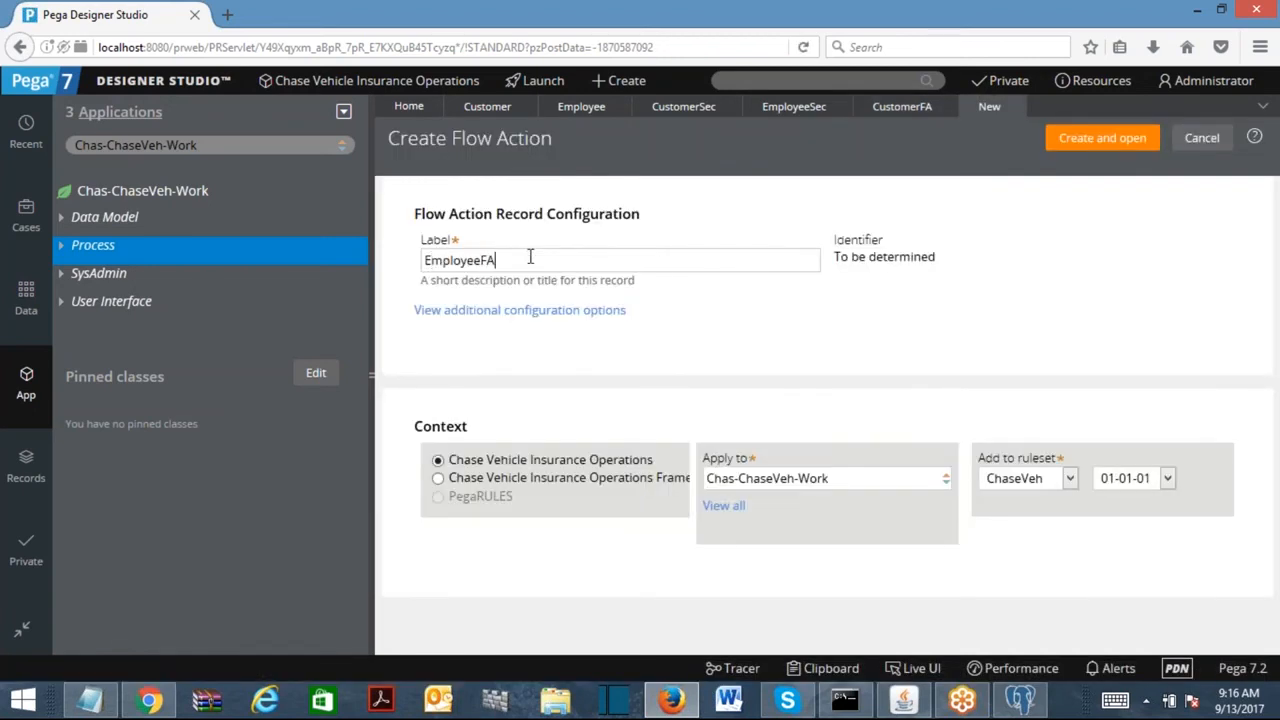
{"action": "left_click", "coordinate": [1102, 138]}
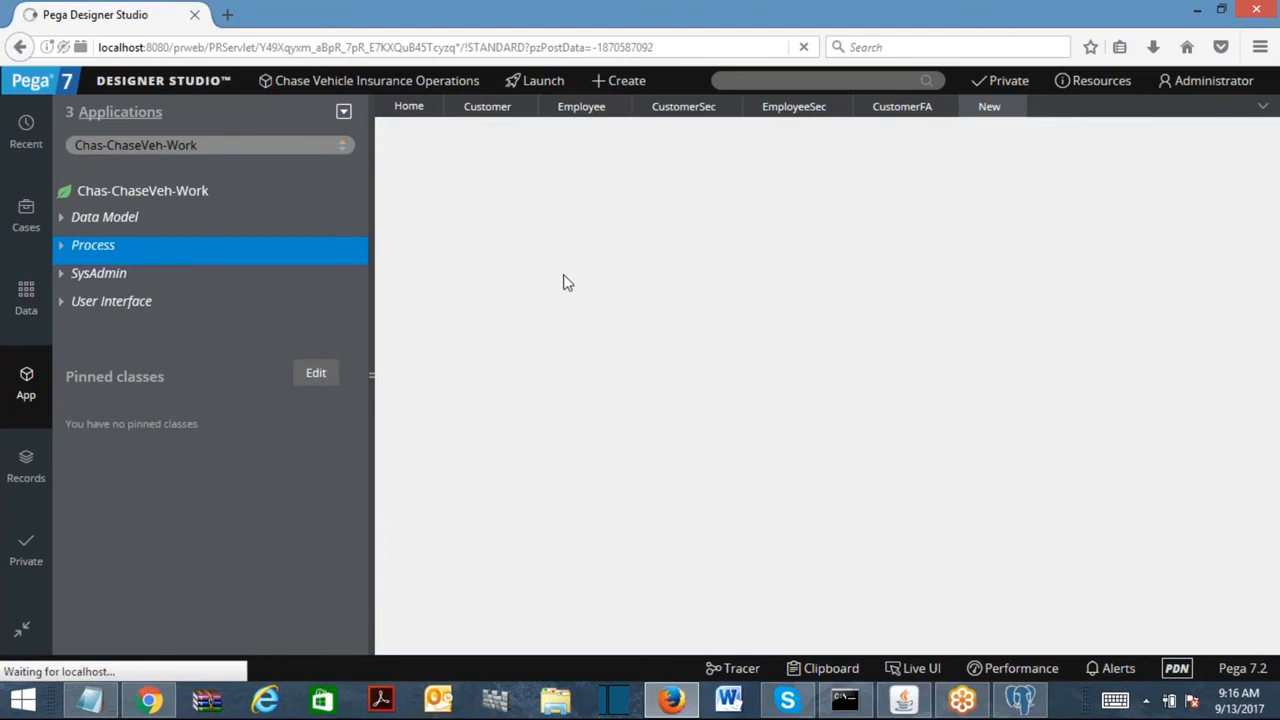
{"action": "left_click", "coordinate": [470, 392]}
{"action": "type", "text": "employe"}
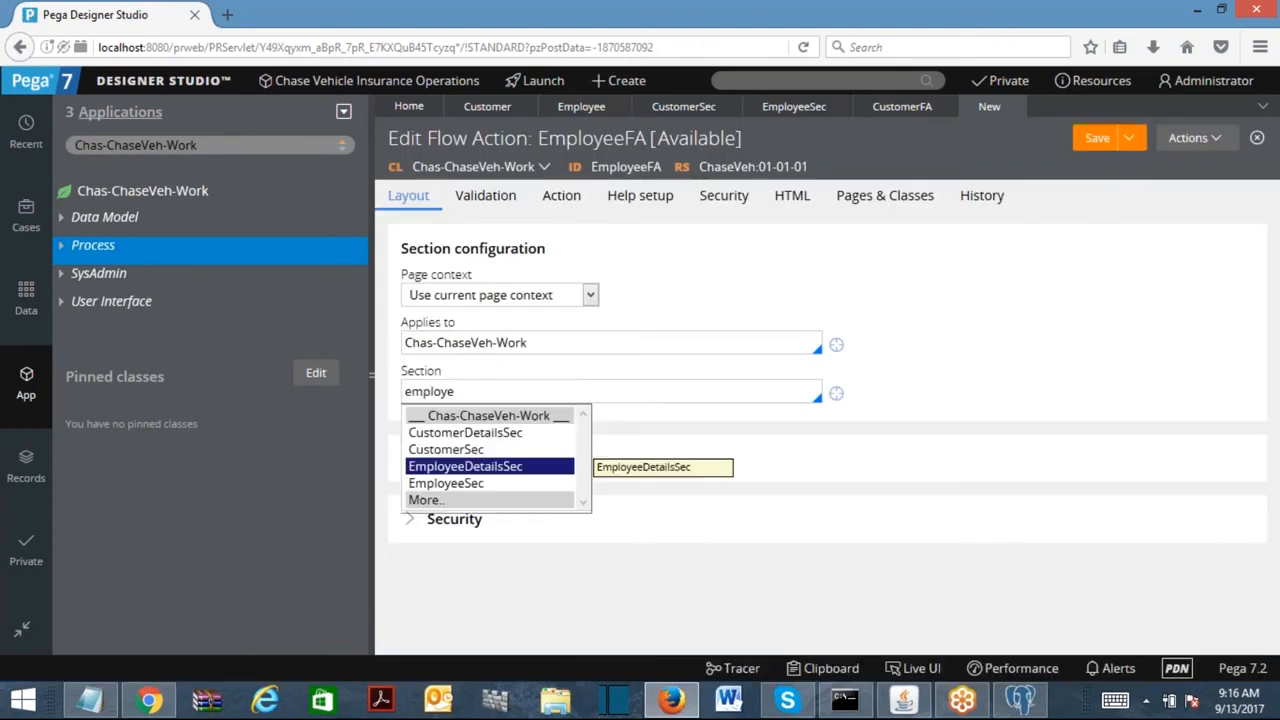
{"action": "key", "text": "Down"}
{"action": "key", "text": "Return"}
{"action": "left_click", "coordinate": [1090, 138]}
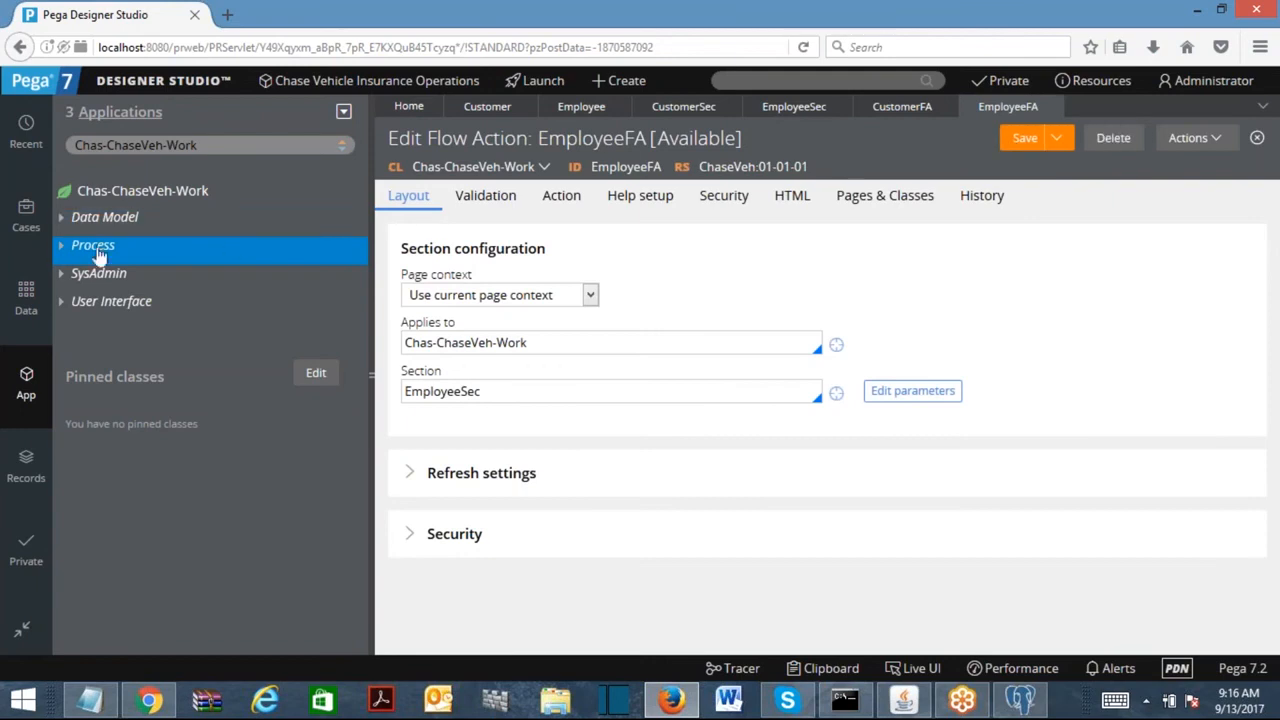
Open the CustomerDetailsFL flow and switch its first connector to the CustomerFA flow action.
{"action": "left_click", "coordinate": [61, 246]}
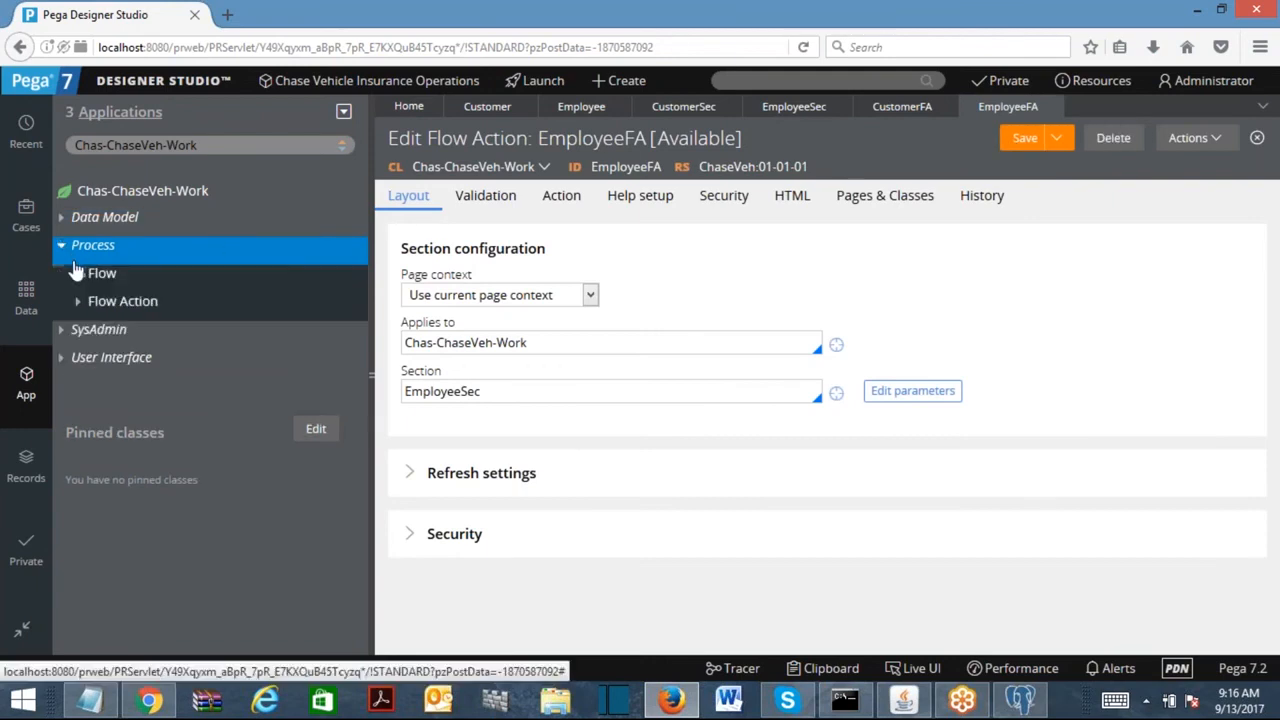
{"action": "left_click", "coordinate": [78, 273]}
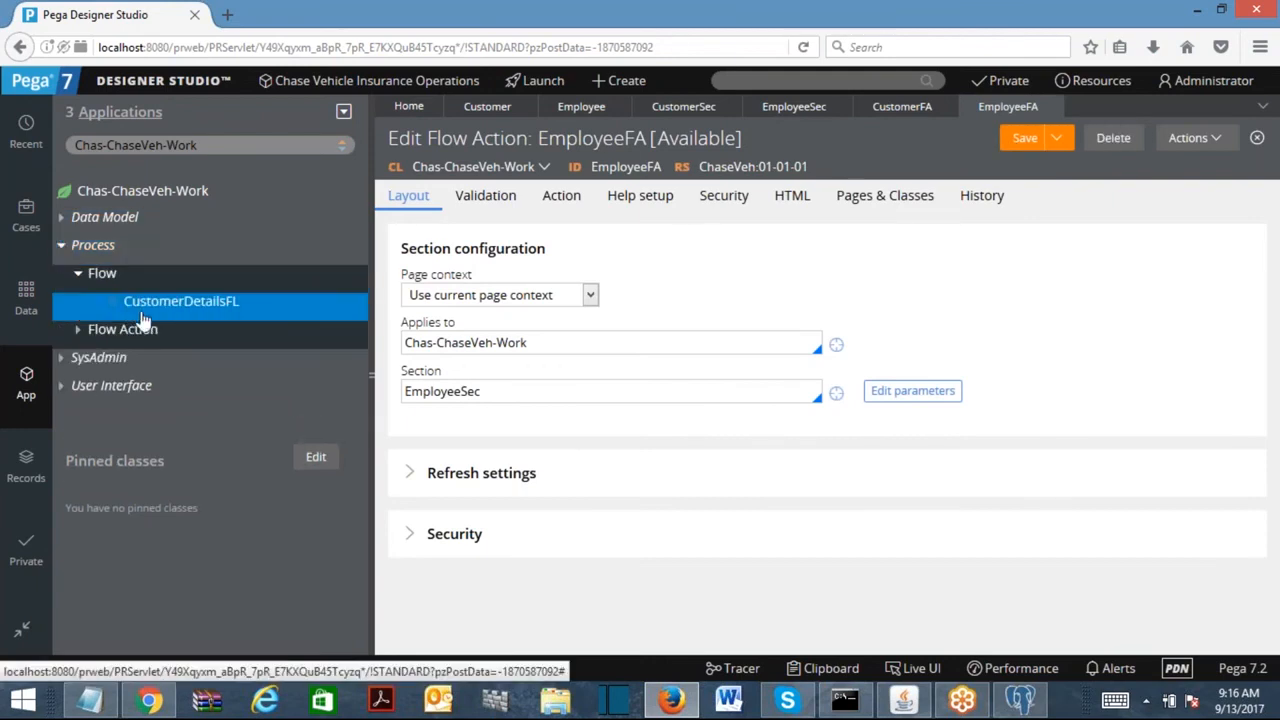
{"action": "left_click", "coordinate": [180, 308]}
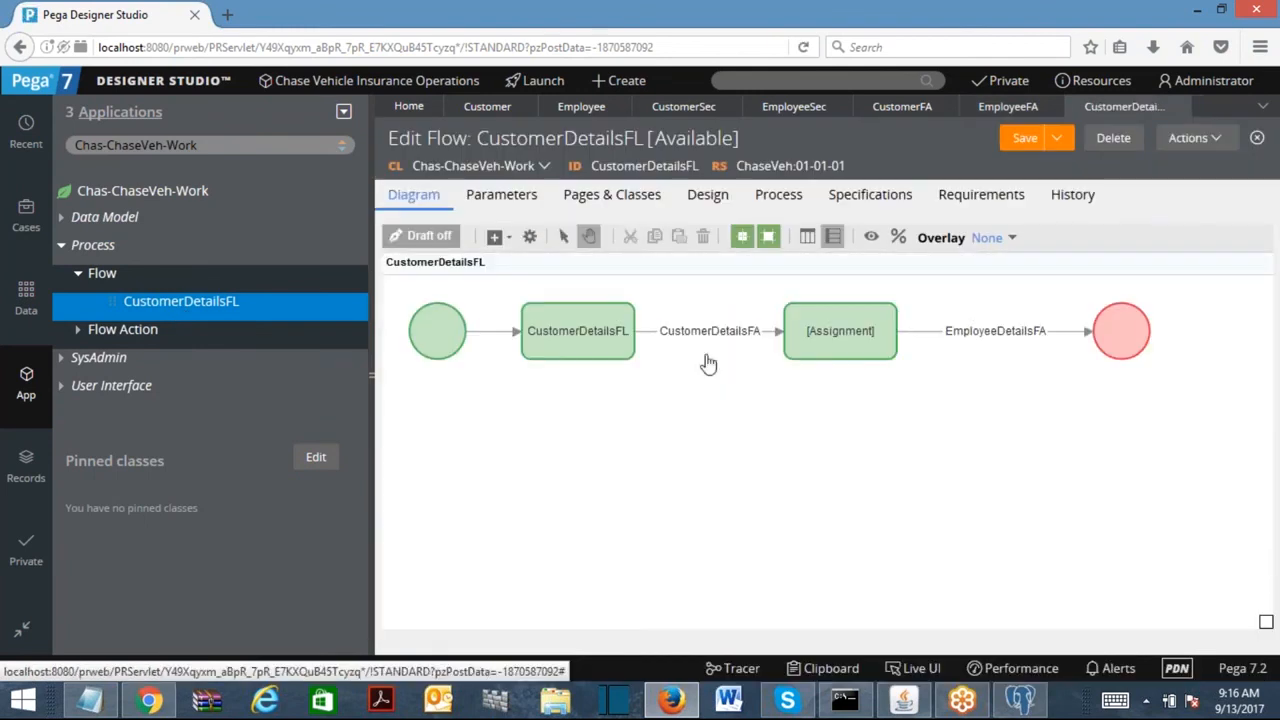
{"action": "double_click", "coordinate": [710, 332]}
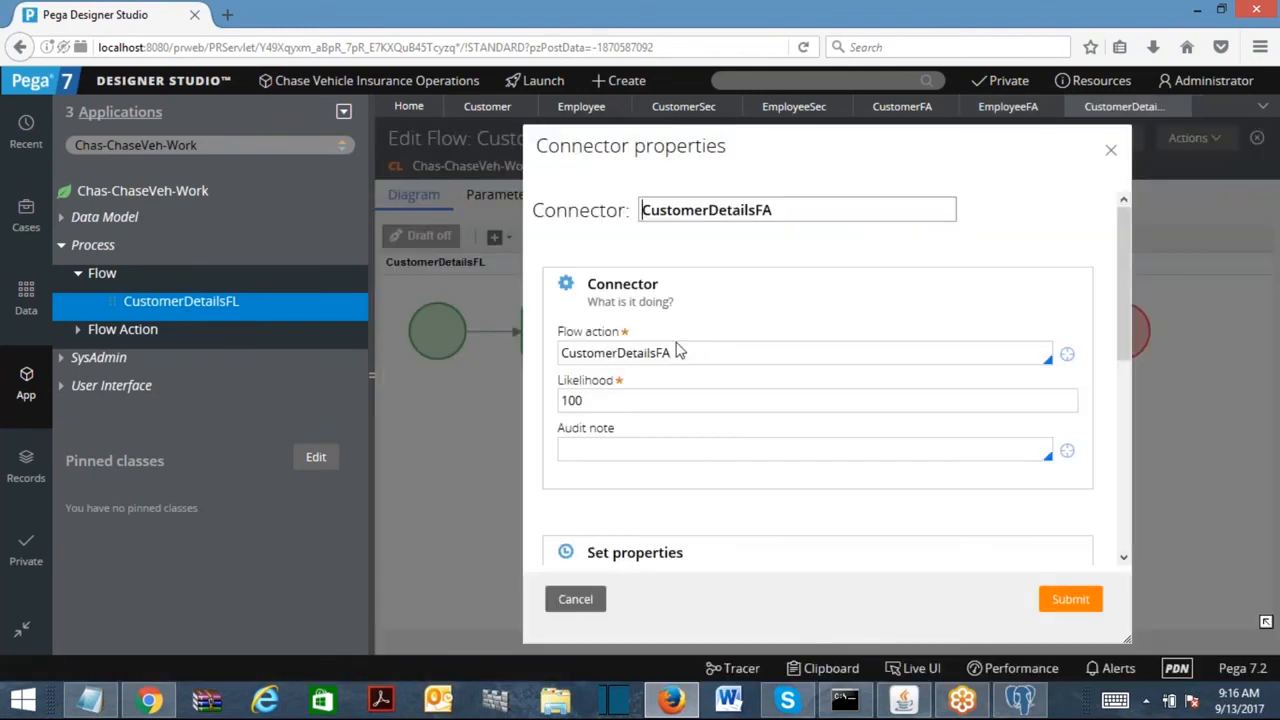
{"action": "double_click", "coordinate": [678, 352]}
{"action": "type", "text": "cust"}
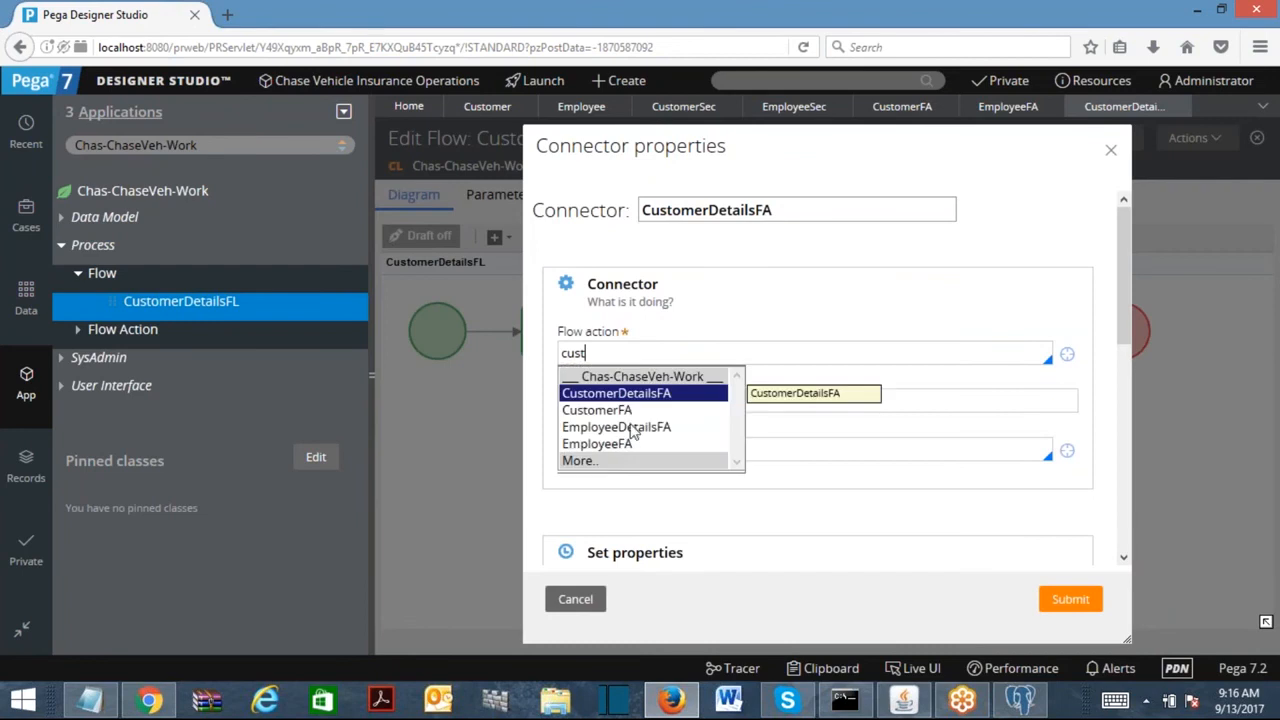
{"action": "left_click", "coordinate": [598, 409]}
{"action": "key", "text": "Return"}
Switch the second connector to the EmployeeFA flow action and run the flow.
{"action": "double_click", "coordinate": [978, 336]}
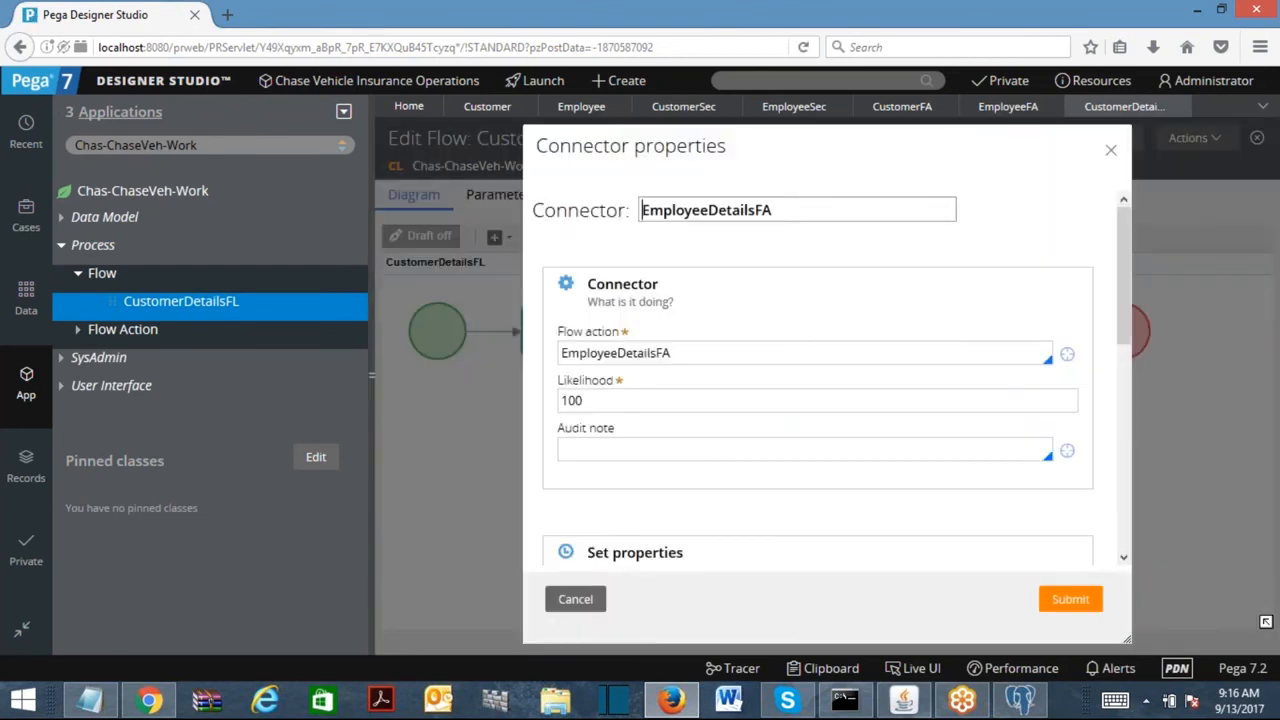
{"action": "key", "text": "ctrl+a"}
{"action": "type", "text": "employee"}
{"action": "key", "text": "Down"}
{"action": "key", "text": "Return"}
{"action": "key", "text": "shift+Right"}
{"action": "key", "text": "shift+Right"}
{"action": "key", "text": "shift+Right"}
{"action": "key", "text": "shift+Right"}
{"action": "key", "text": "shift+Right"}
{"action": "key", "text": "shift+Right"}
{"action": "key", "text": "shift+Right"}
{"action": "key", "text": "shift+Right"}
{"action": "key", "text": "shift+Right"}
{"action": "key", "text": "BackSpace"}
{"action": "type", "text": "Fa"}
{"action": "key", "text": "Return"}
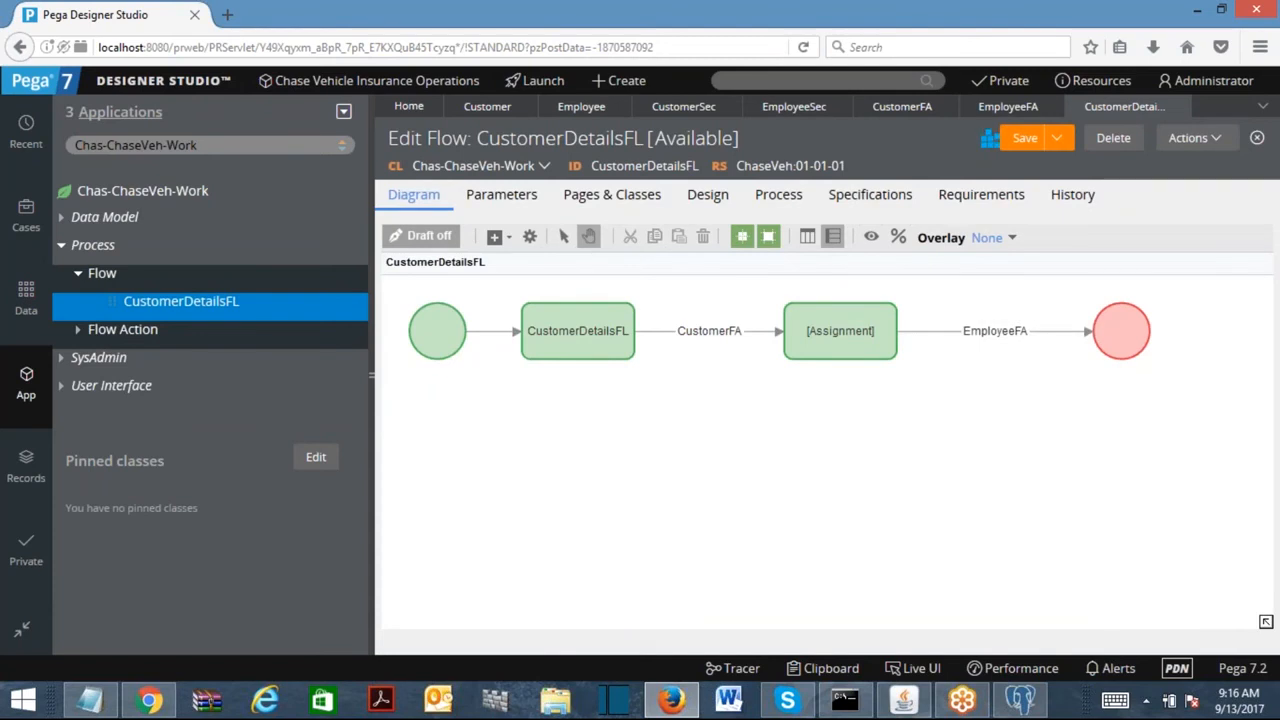
{"action": "left_click", "coordinate": [1203, 145]}
{"action": "left_click", "coordinate": [1114, 163]}
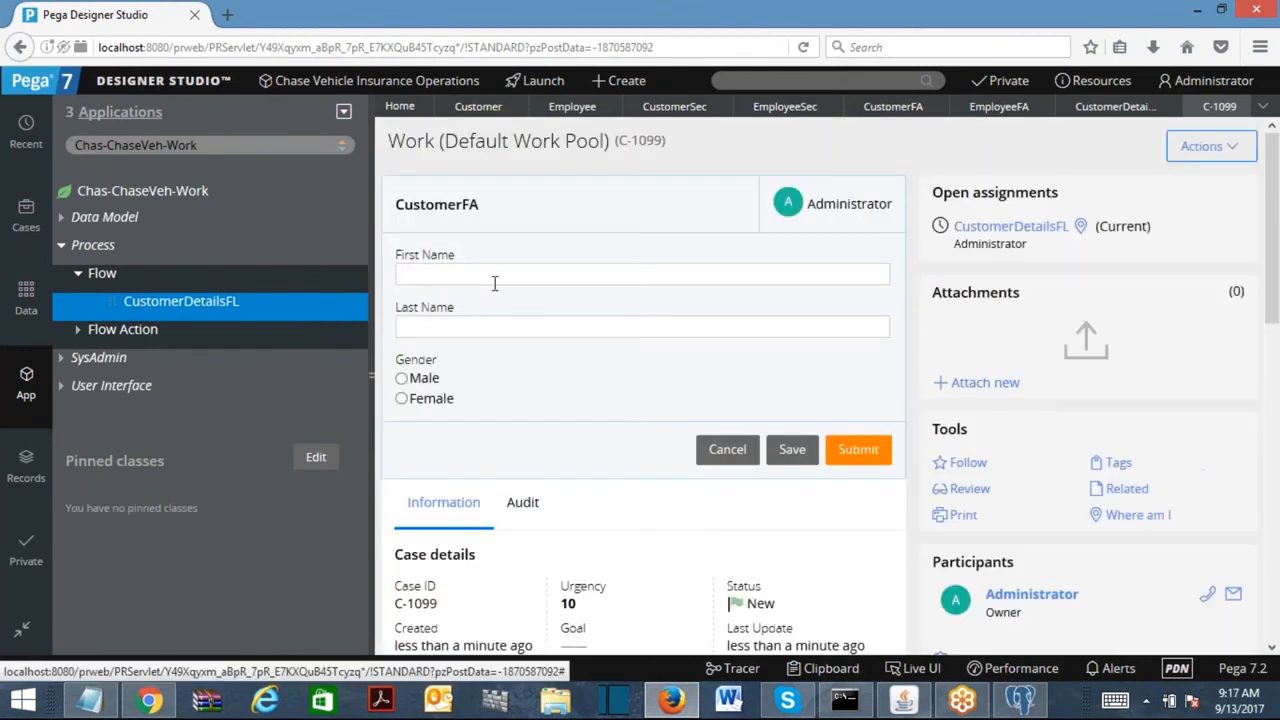
Submit the customer form with a name and Male gender, then the employee form.
{"action": "type", "text": "Naren"}
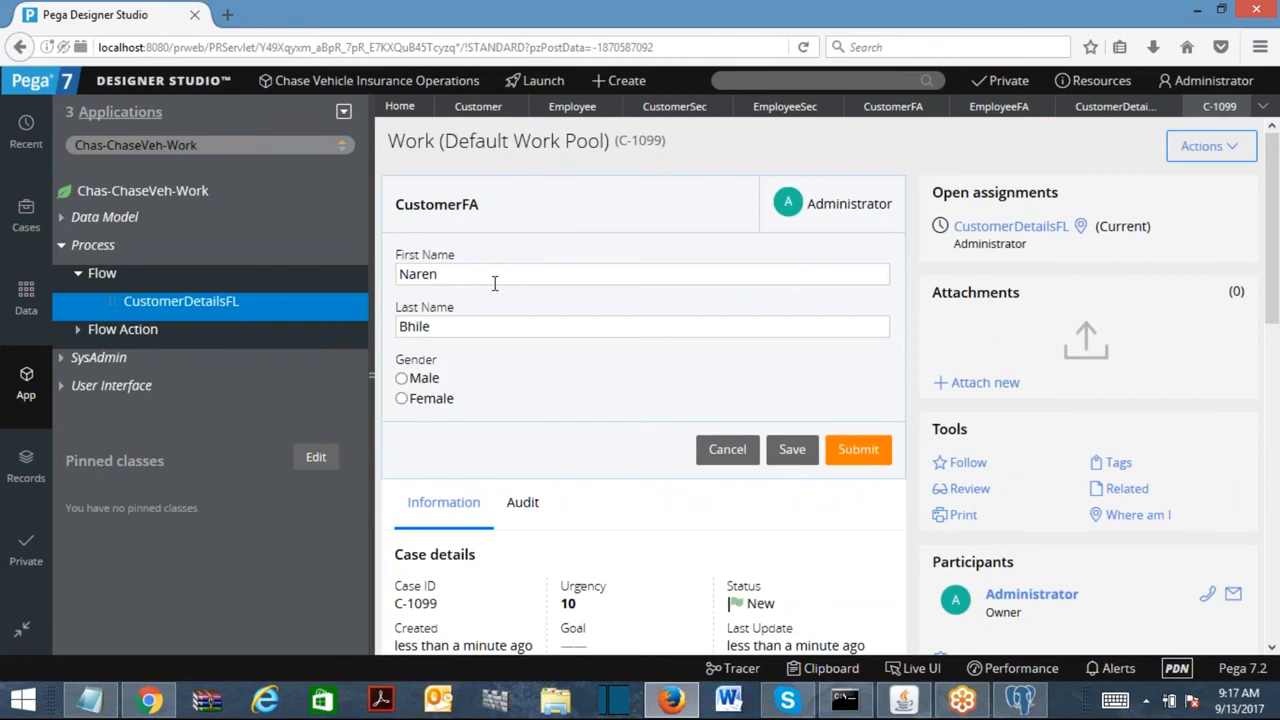
{"action": "left_click", "coordinate": [401, 378]}
{"action": "left_click", "coordinate": [857, 449]}
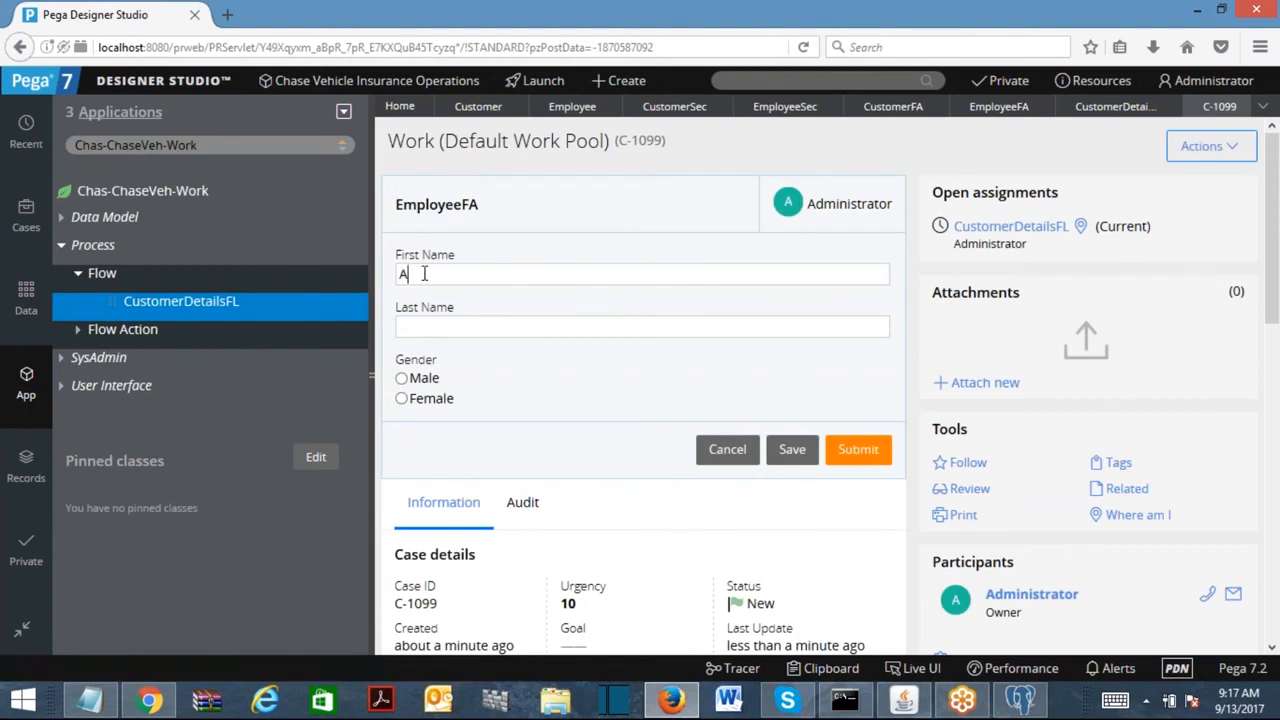
{"action": "type", "text": "alam"}
{"action": "left_click", "coordinate": [857, 450]}
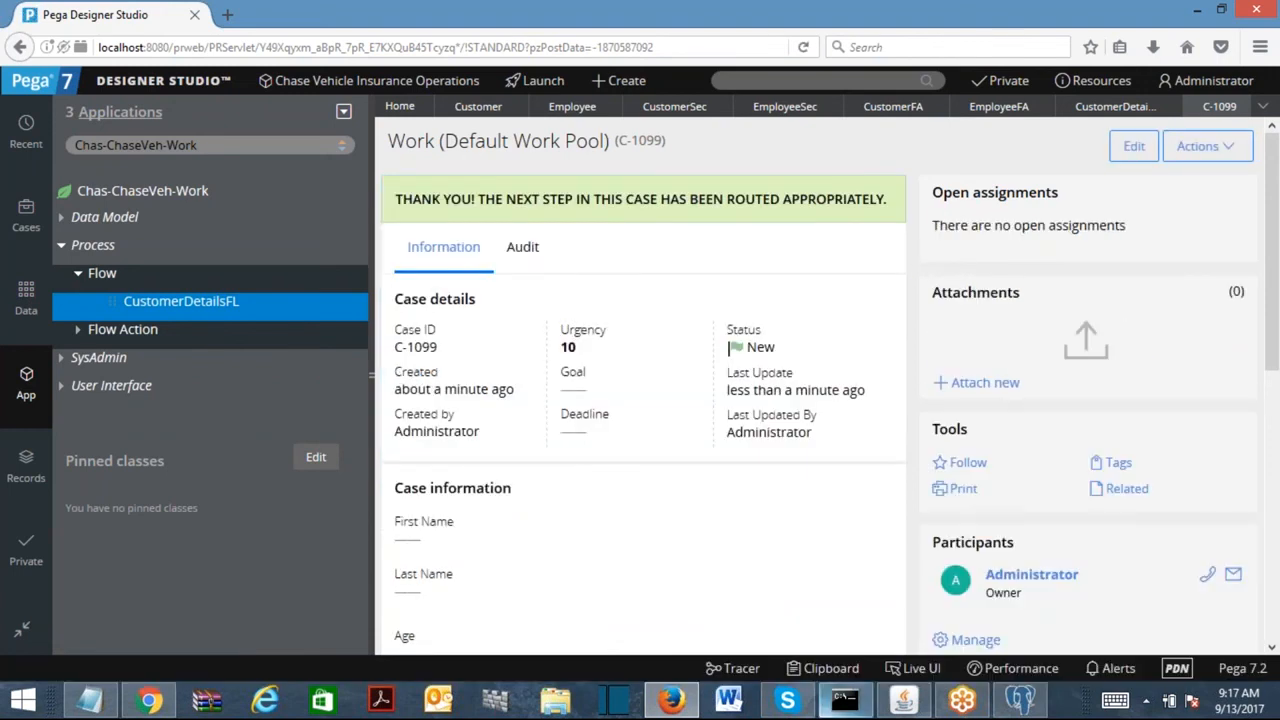
Open the Clipboard maximized, widen the tree, and expand pyWorkPage to its Customer and Employee pages.
{"action": "left_click", "coordinate": [831, 668]}
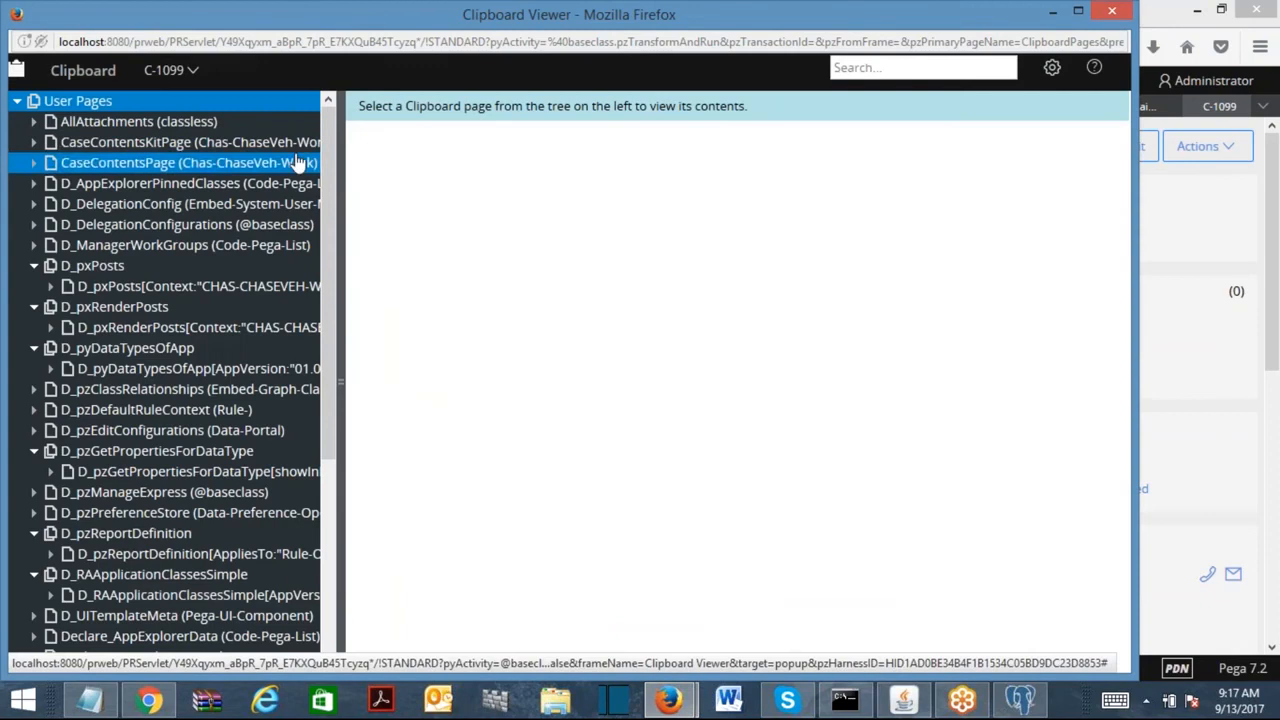
{"action": "double_click", "coordinate": [388, 24]}
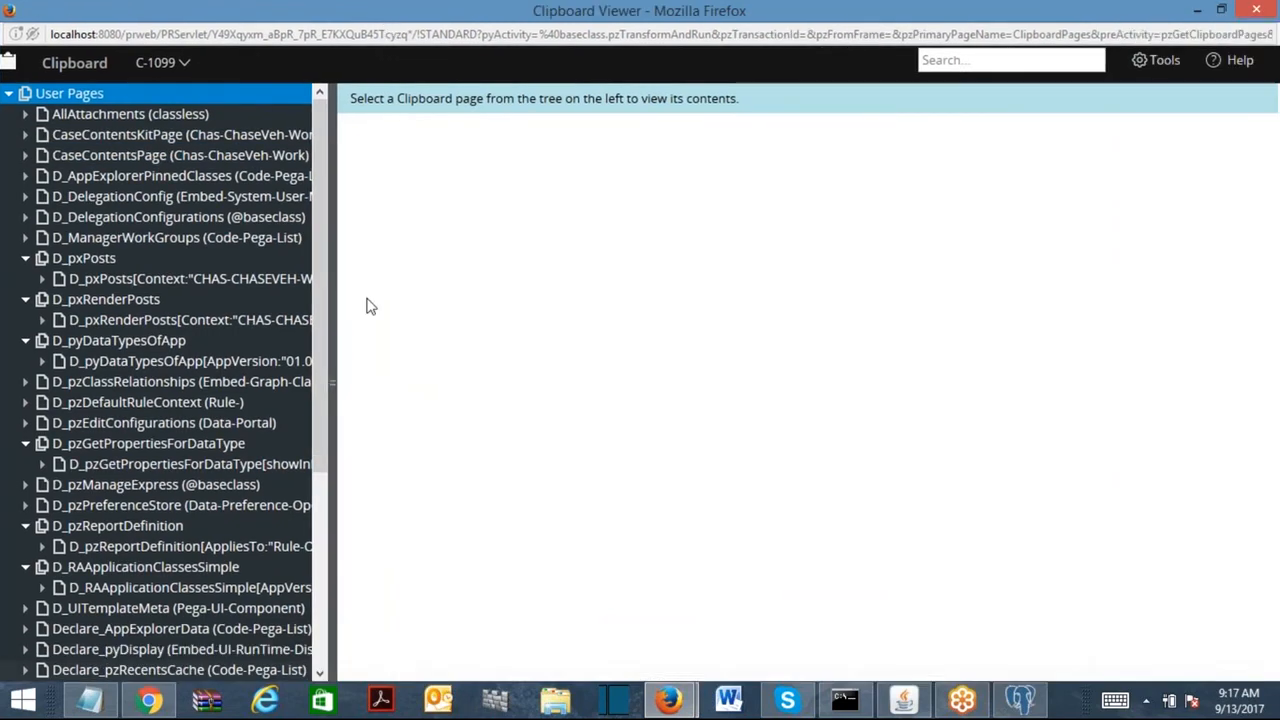
{"action": "left_click_drag", "start_coordinate": [336, 366], "coordinate": [420, 366]}
{"action": "scroll", "coordinate": [408, 509], "scroll_direction": "down", "scroll_amount": 5}
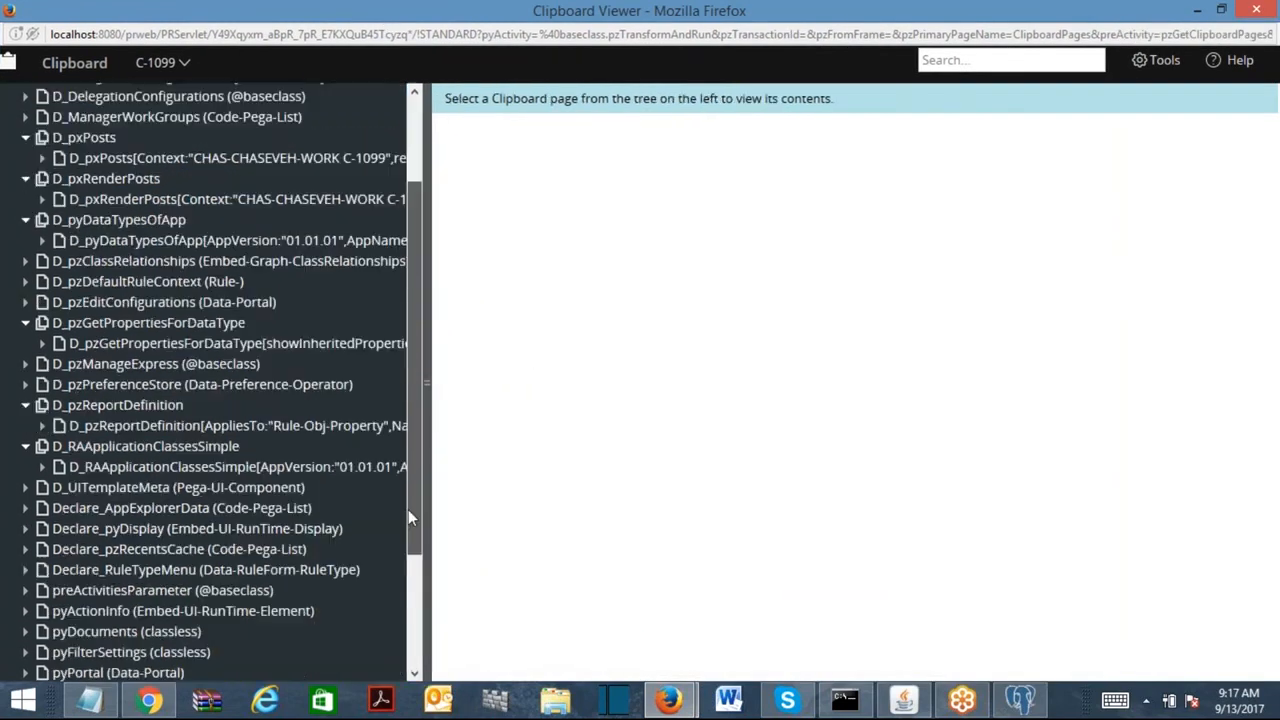
{"action": "left_click", "coordinate": [78, 556]}
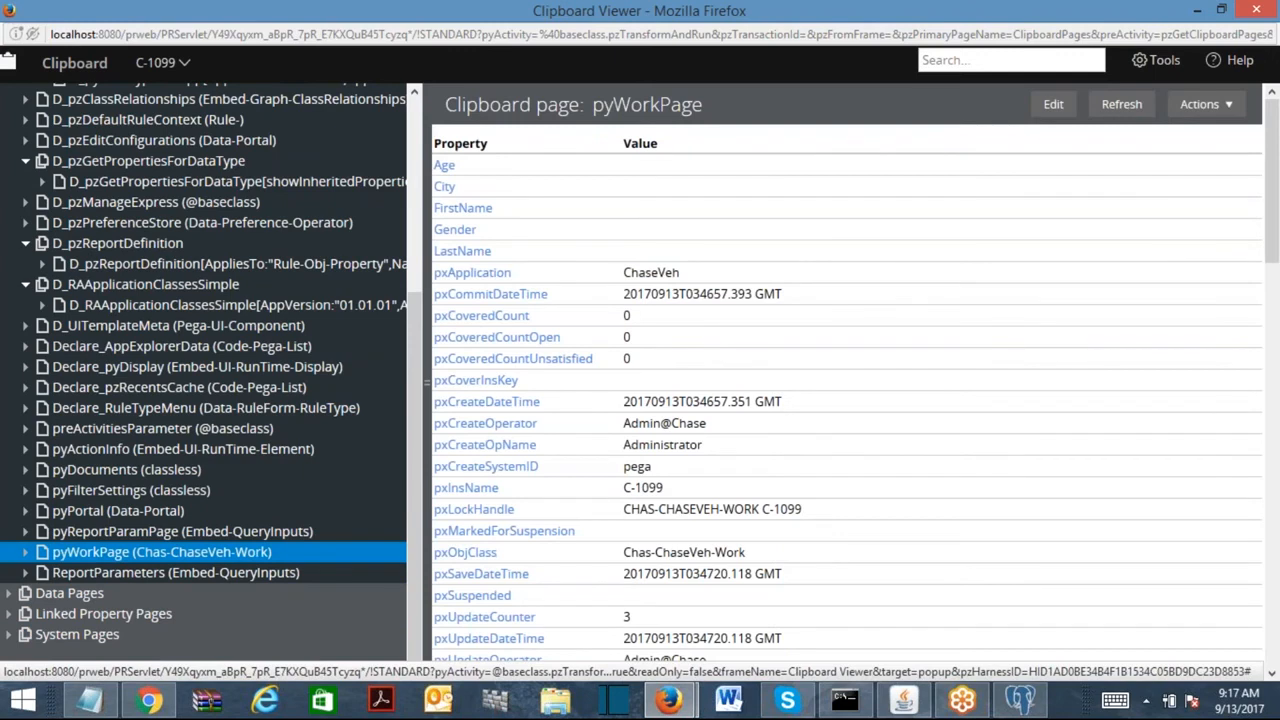
{"action": "left_click", "coordinate": [26, 552]}
{"action": "left_click_drag", "start_coordinate": [416, 319], "coordinate": [420, 422]}
{"action": "left_click", "coordinate": [128, 411]}
View the Customer and Employee embedded pages' values, then close the Clipboard Viewer.
{"action": "left_click", "coordinate": [128, 392]}
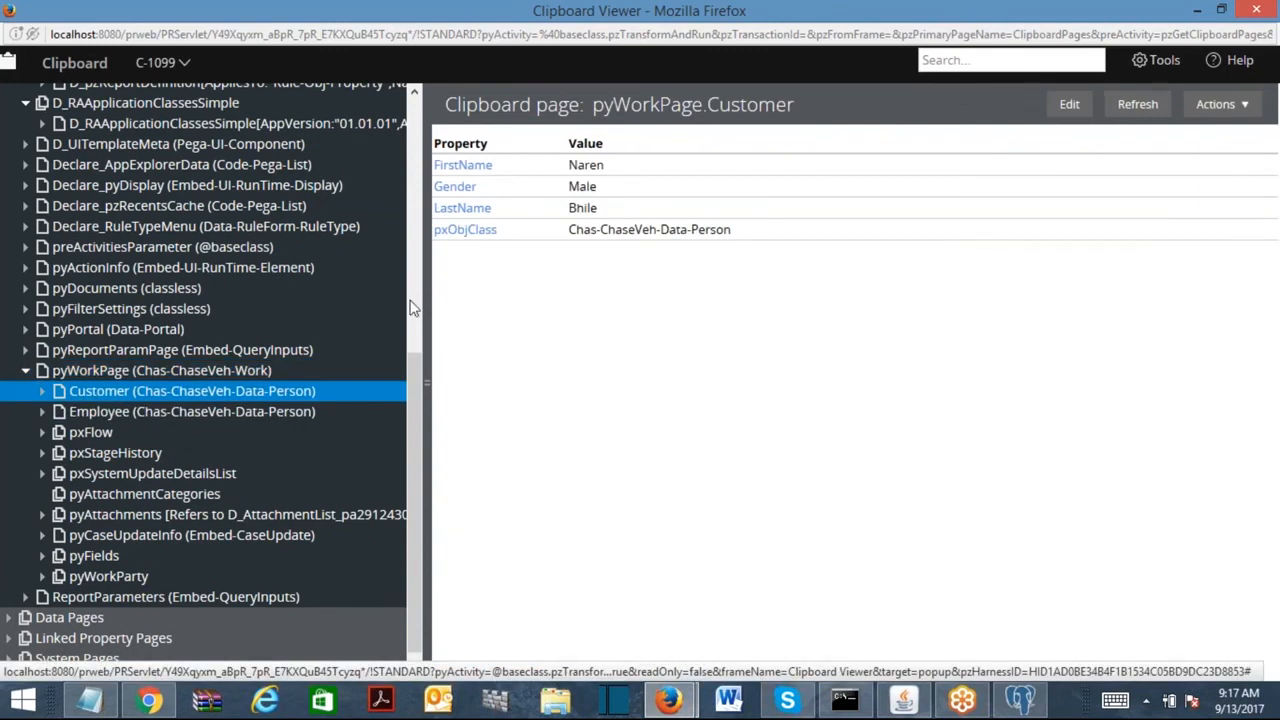
{"action": "left_click", "coordinate": [92, 411]}
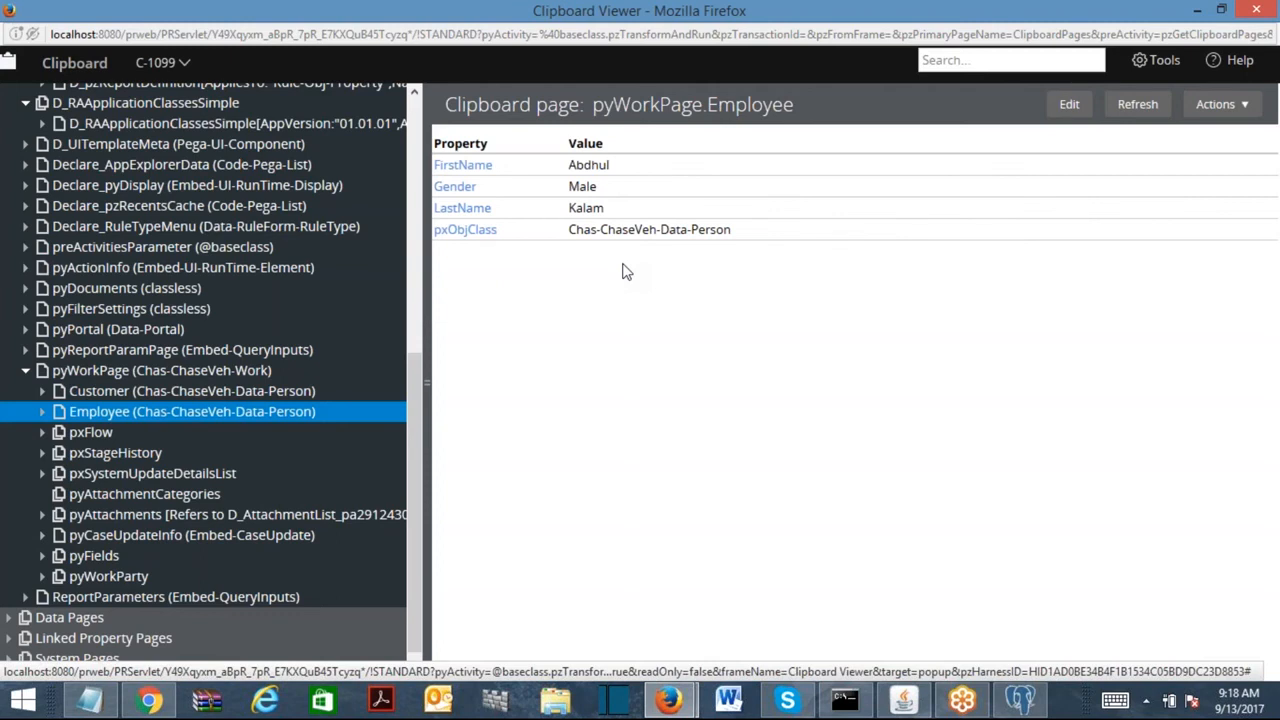
{"action": "left_click", "coordinate": [1256, 10]}
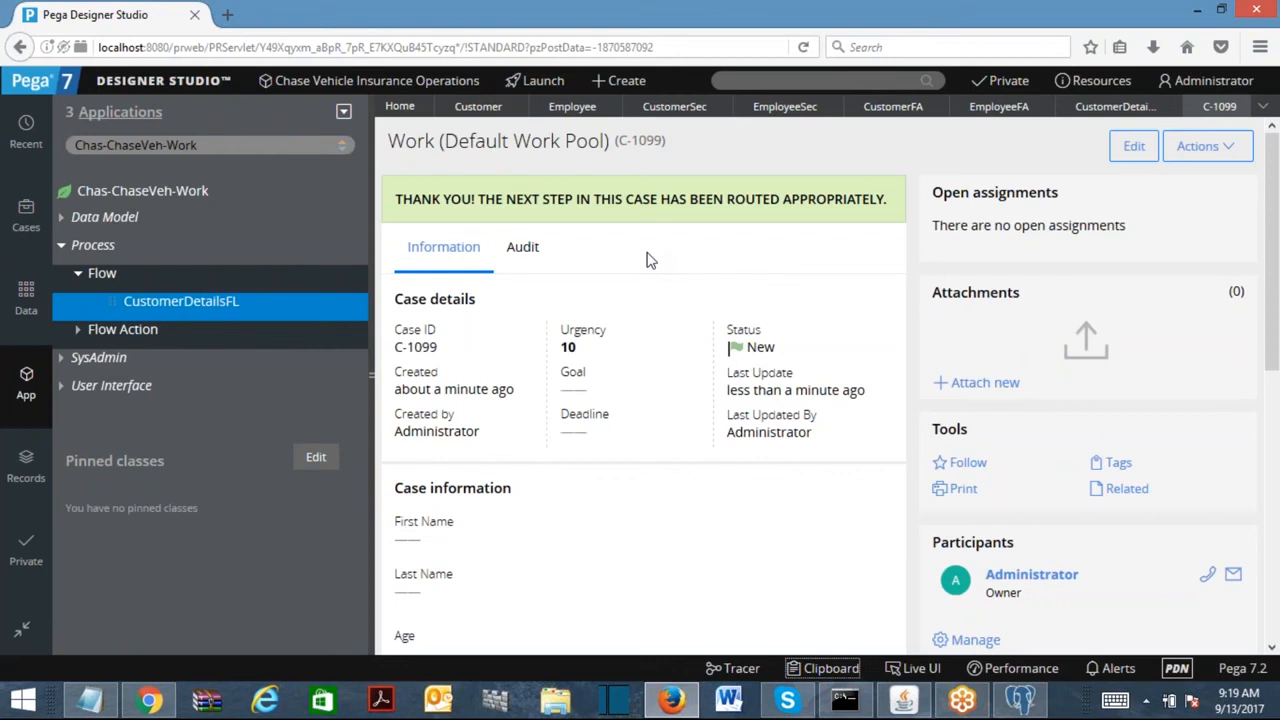
Switch the App Explorer class to Chas-ChaseVeh-Data-Person.
{"action": "left_click", "coordinate": [183, 145]}
{"action": "key", "text": "BackSpace"}
{"action": "key", "text": "BackSpace"}
{"action": "key", "text": "BackSpace"}
{"action": "key", "text": "BackSpace"}
{"action": "type", "text": "Data"}
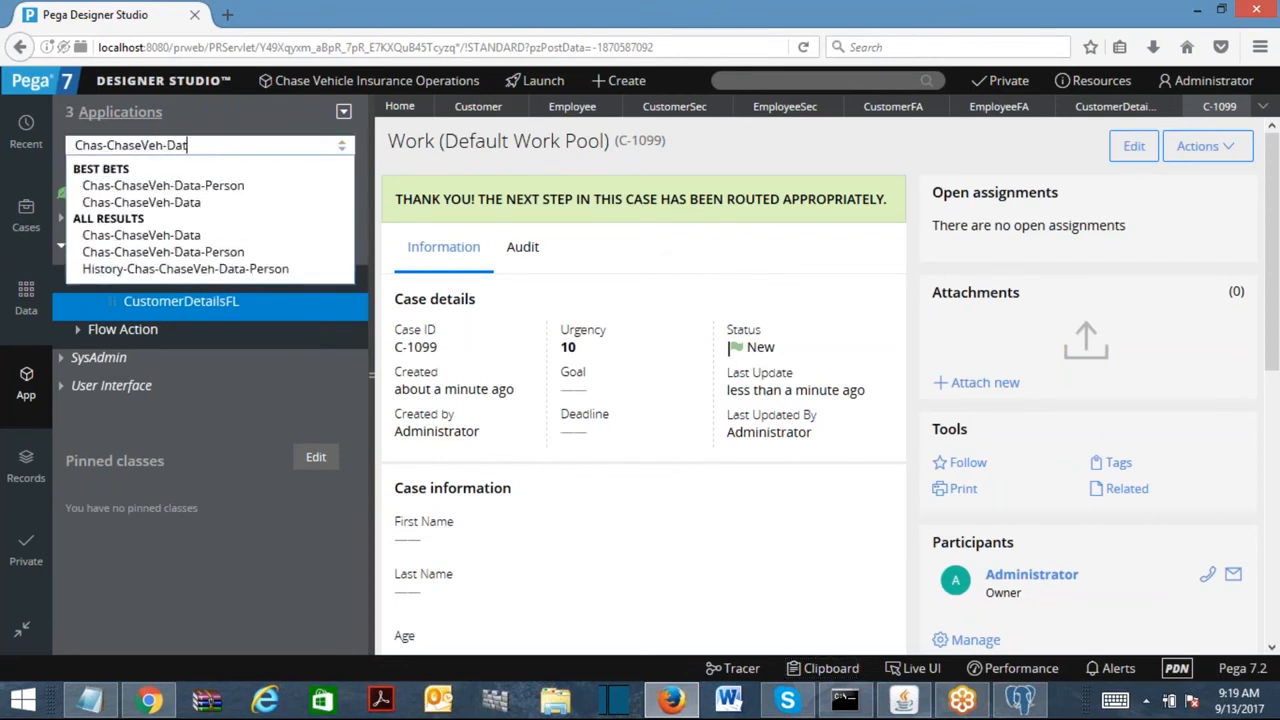
{"action": "left_click", "coordinate": [255, 183]}
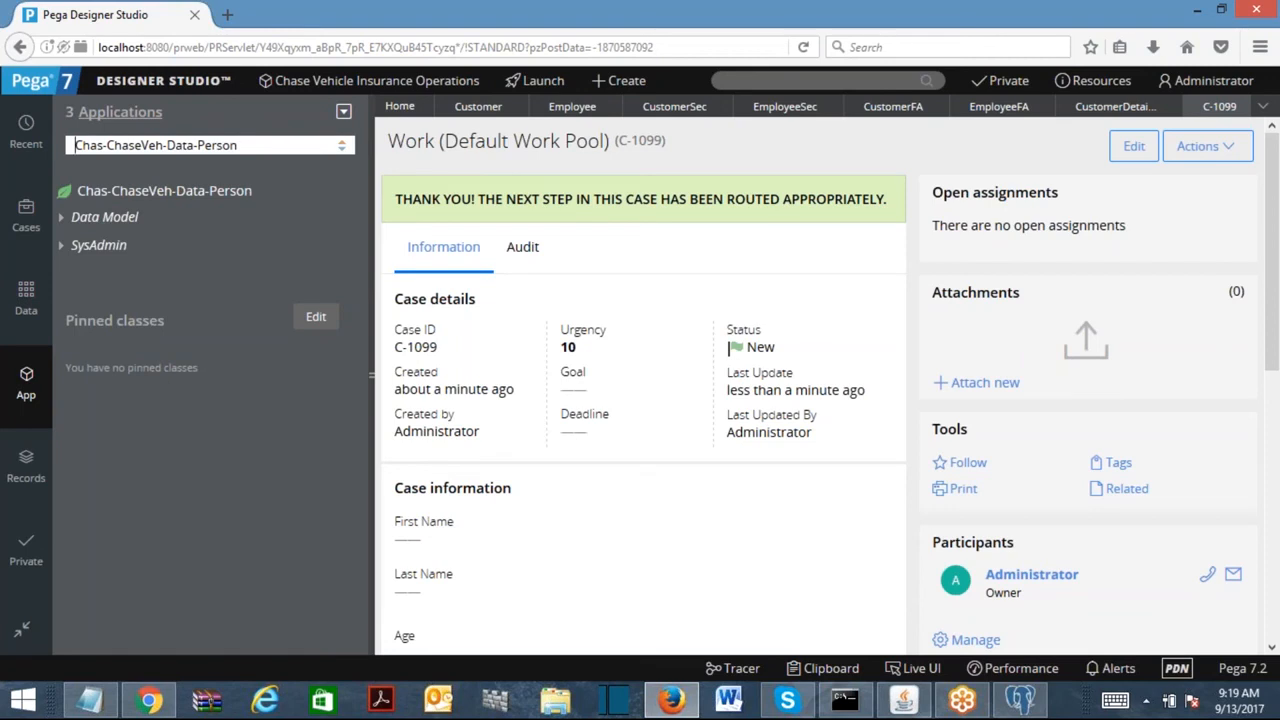
Change the explorer class back to Chas-ChaseVeh-Work.
{"action": "left_click", "coordinate": [270, 145]}
{"action": "left_click", "coordinate": [288, 145]}
{"action": "left_click_drag", "start_coordinate": [166, 145], "coordinate": [490, 192]}
{"action": "key", "text": "BackSpace"}
{"action": "type", "text": "-Work"}
{"action": "key", "text": "Return"}
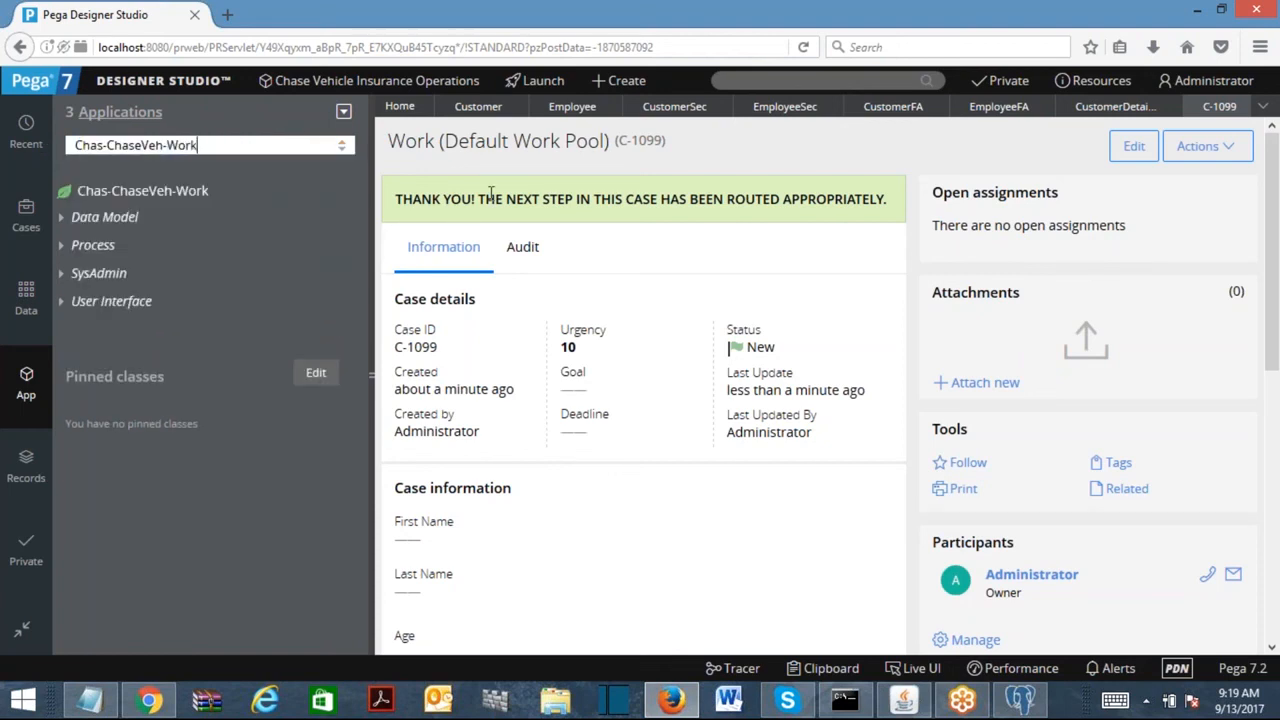
Expand Data Model > Property to list Chas-ChaseVeh-Work's properties, including Customer and Employee.
{"action": "left_click", "coordinate": [62, 218]}
{"action": "left_click", "coordinate": [75, 247]}
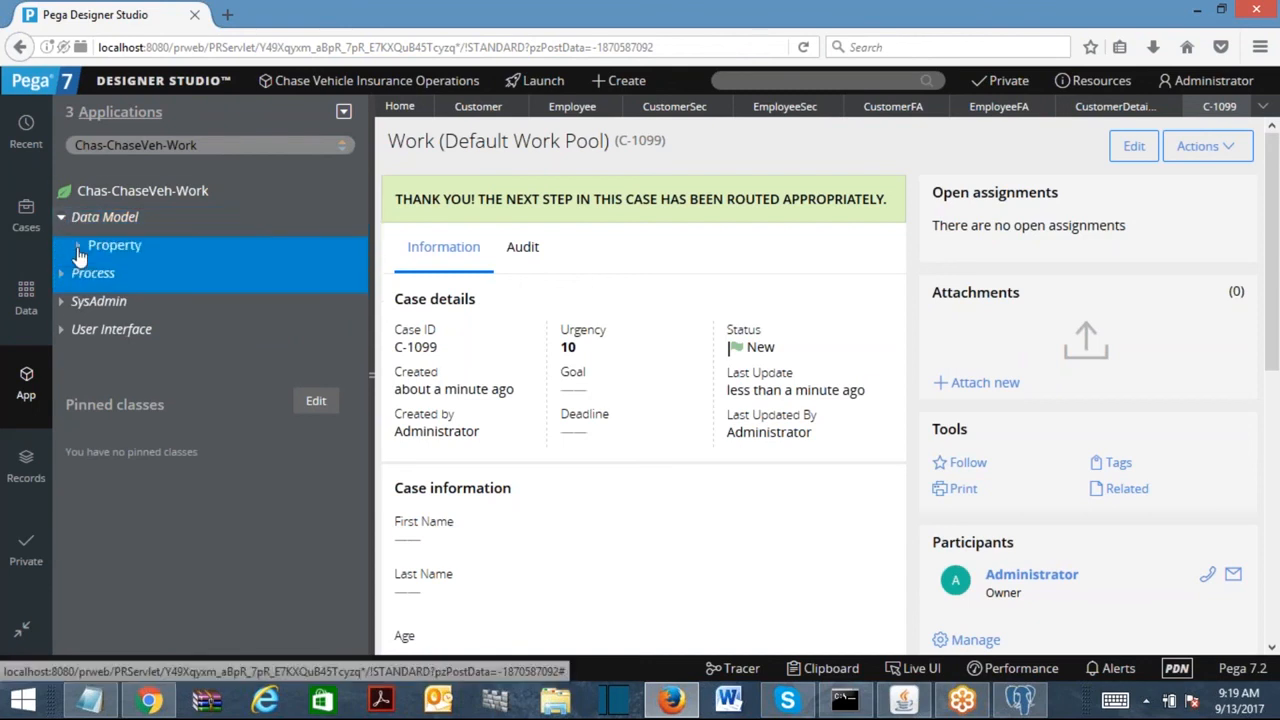
{"action": "left_click", "coordinate": [77, 249]}
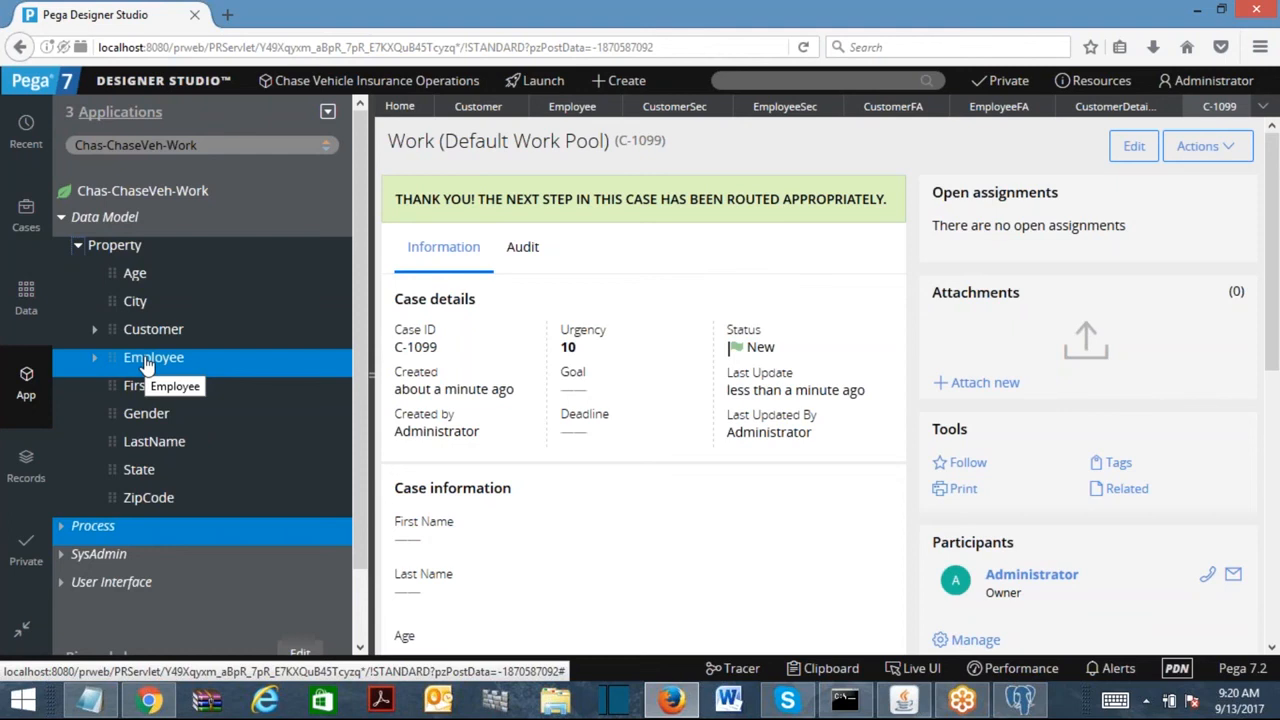
Expand the Customer page property to reveal its FirstName field.
{"action": "left_click", "coordinate": [150, 330]}
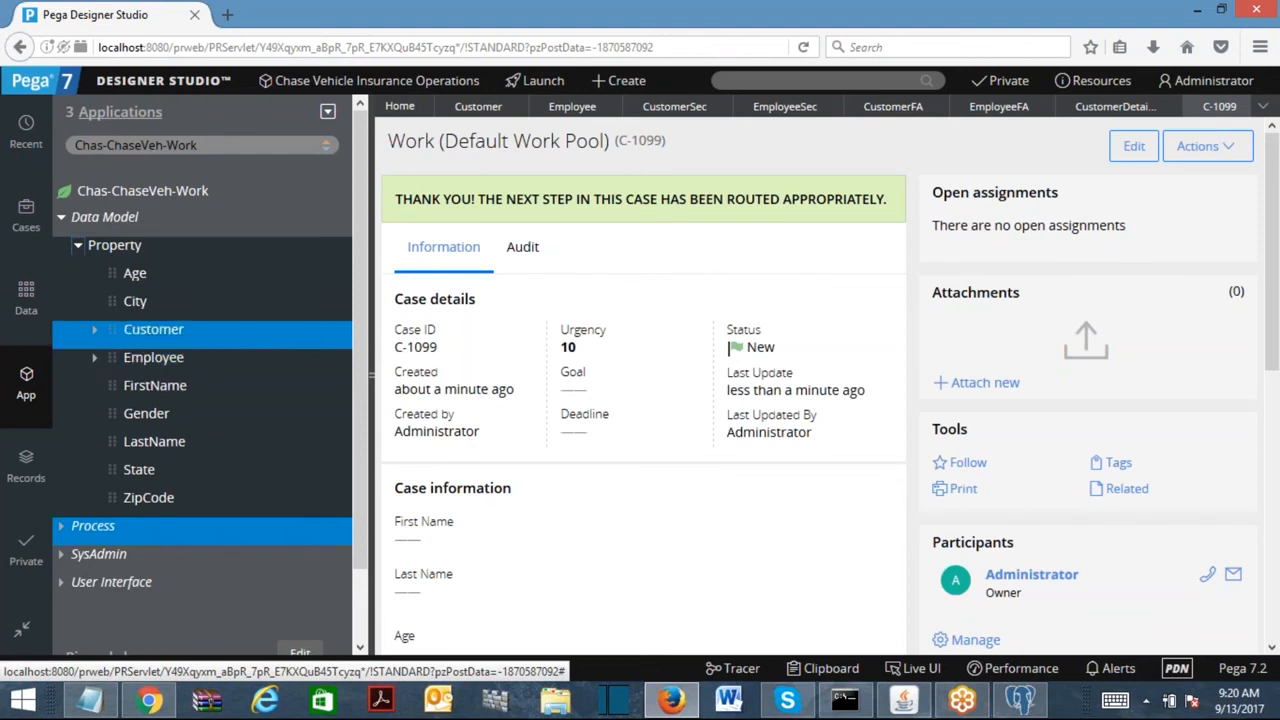
{"action": "left_click", "coordinate": [163, 336]}
{"action": "left_click", "coordinate": [170, 360]}
{"action": "left_click", "coordinate": [228, 342]}
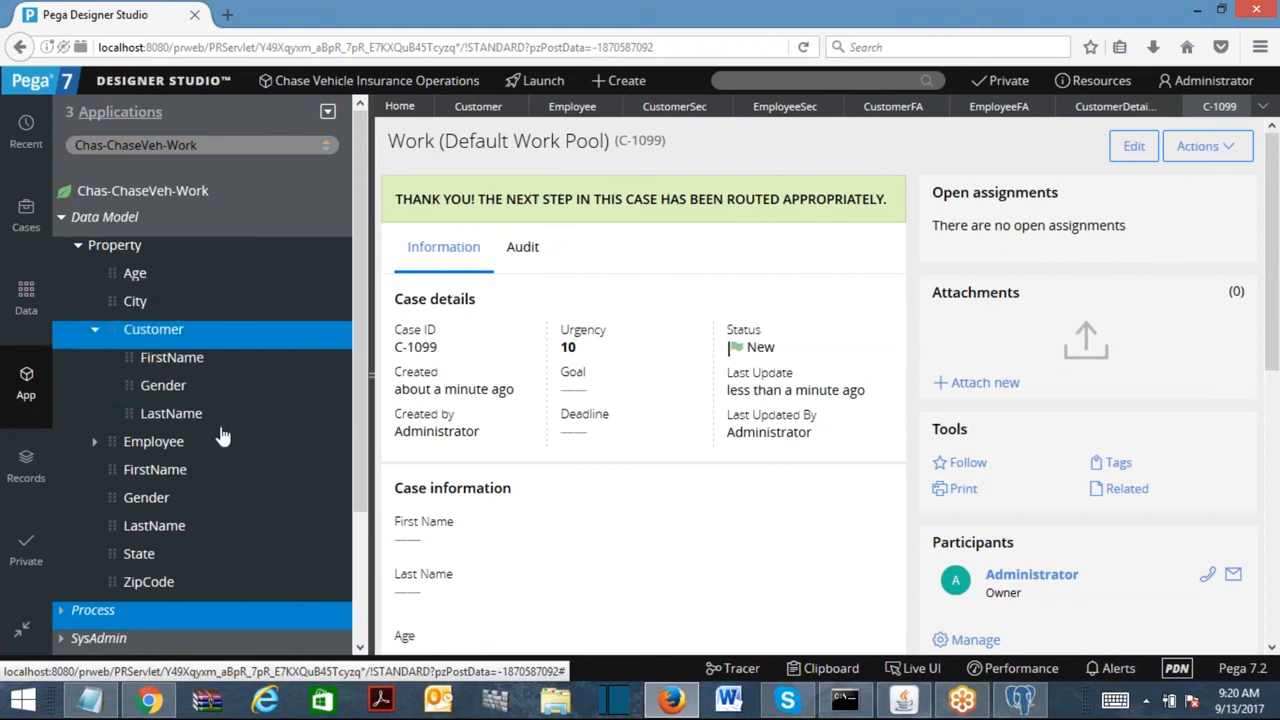
Expand the Employee page property and inspect its Gender and FirstName fields.
{"action": "left_click", "coordinate": [220, 437]}
{"action": "left_click", "coordinate": [94, 441]}
{"action": "left_click", "coordinate": [167, 500]}
{"action": "left_click", "coordinate": [140, 410]}
{"action": "left_click", "coordinate": [150, 357]}
{"action": "left_click", "coordinate": [153, 441]}
{"action": "left_click", "coordinate": [172, 469]}
{"action": "left_click", "coordinate": [275, 446]}
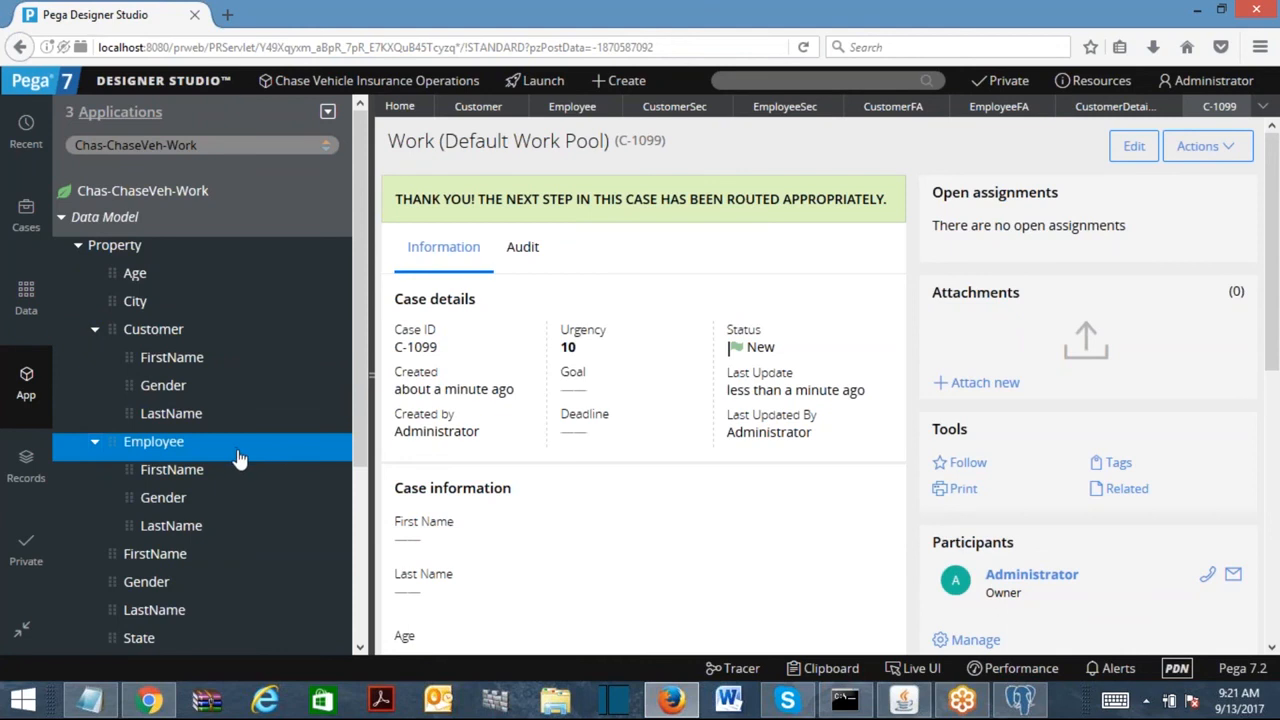
Click through the FirstName, Gender and LastName fields under Customer and Employee.
{"action": "left_click", "coordinate": [178, 383]}
{"action": "left_click", "coordinate": [185, 366]}
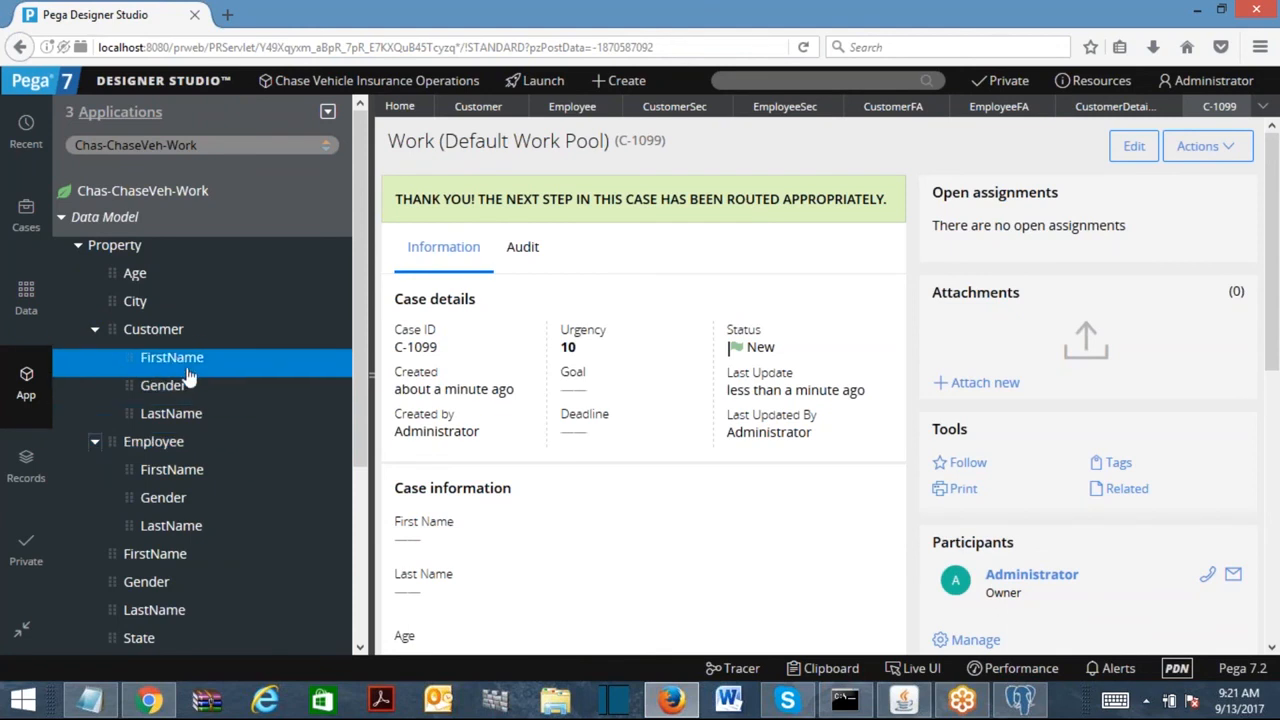
{"action": "left_click", "coordinate": [174, 416]}
{"action": "left_click", "coordinate": [177, 385]}
{"action": "left_click", "coordinate": [178, 360]}
{"action": "left_click", "coordinate": [177, 390]}
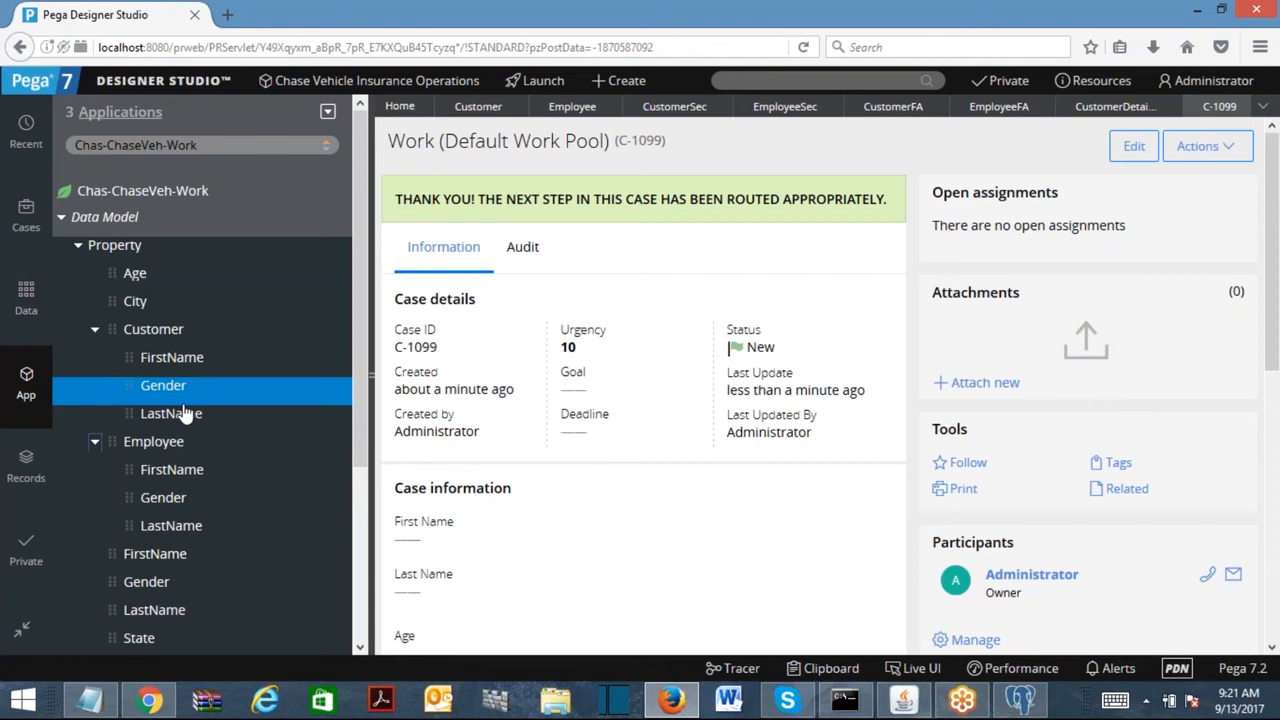
{"action": "left_click", "coordinate": [175, 505]}
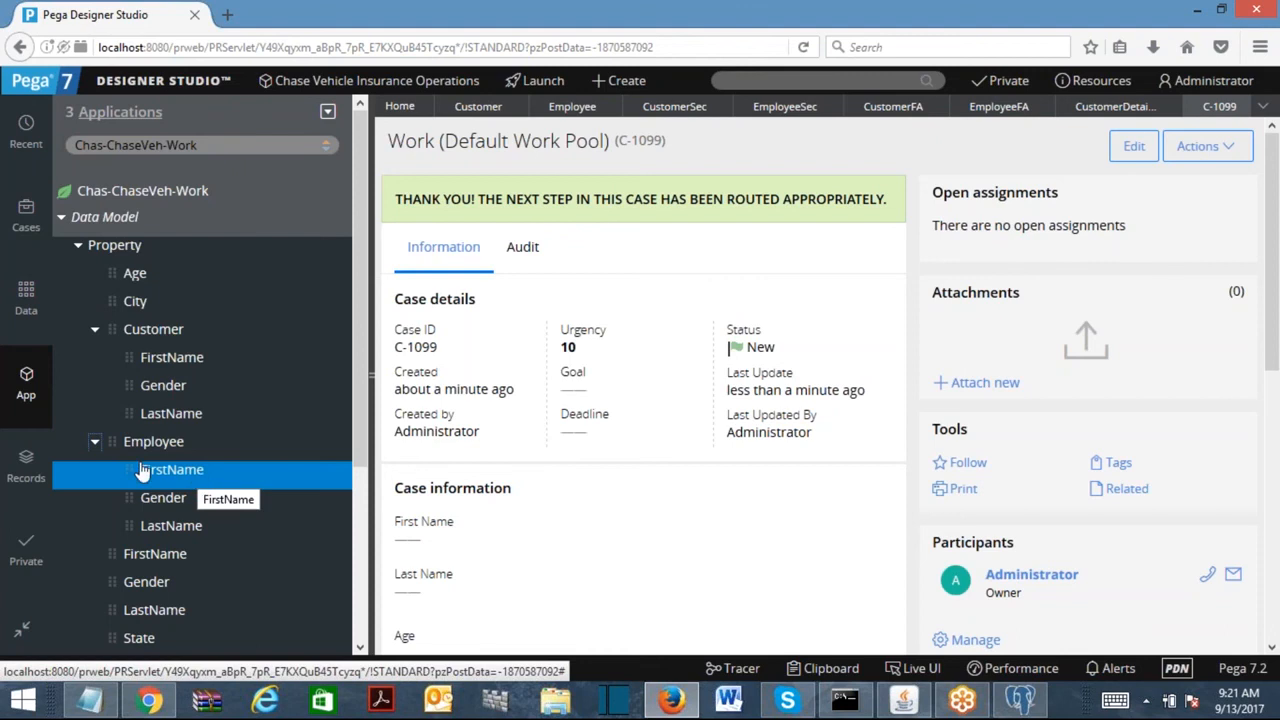
{"action": "left_click", "coordinate": [196, 476]}
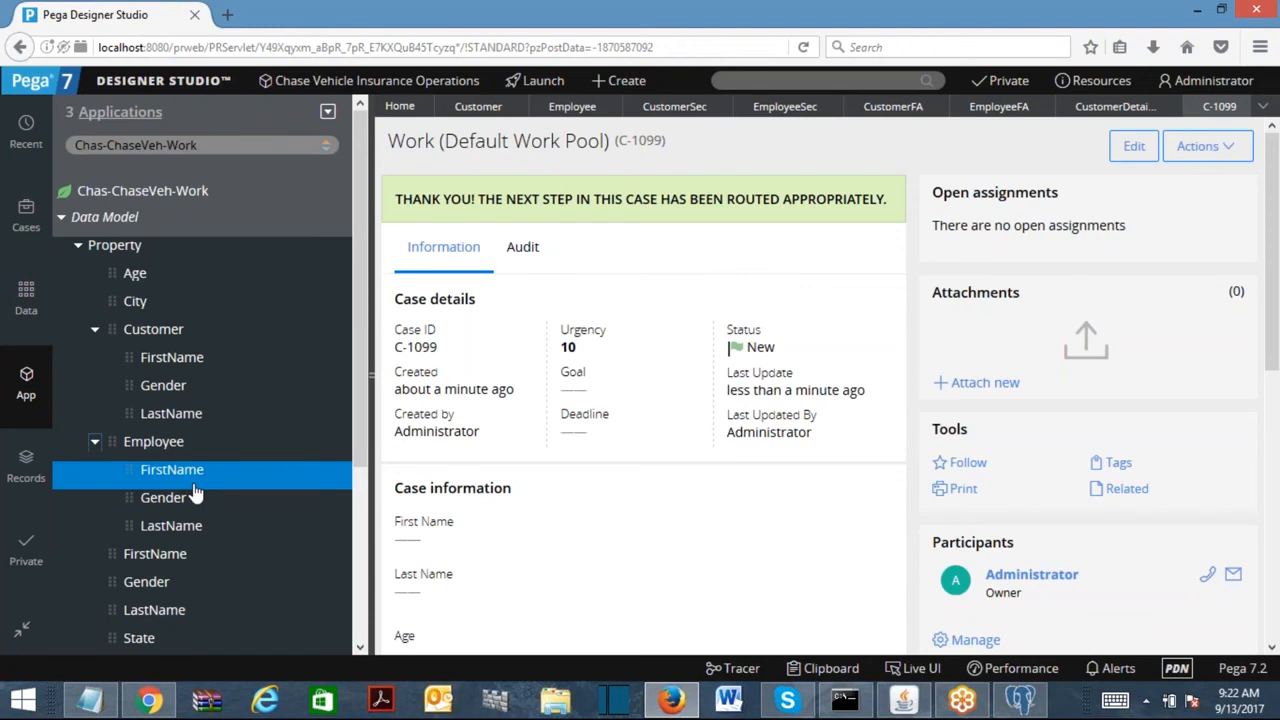
Switch App Explorer from Chas-ChaseVeh-Work to the Chas-ChaseVeh-Data-Person class.
{"action": "double_click", "coordinate": [252, 151]}
{"action": "key", "text": "BackSpace"}
{"action": "type", "text": "Data"}
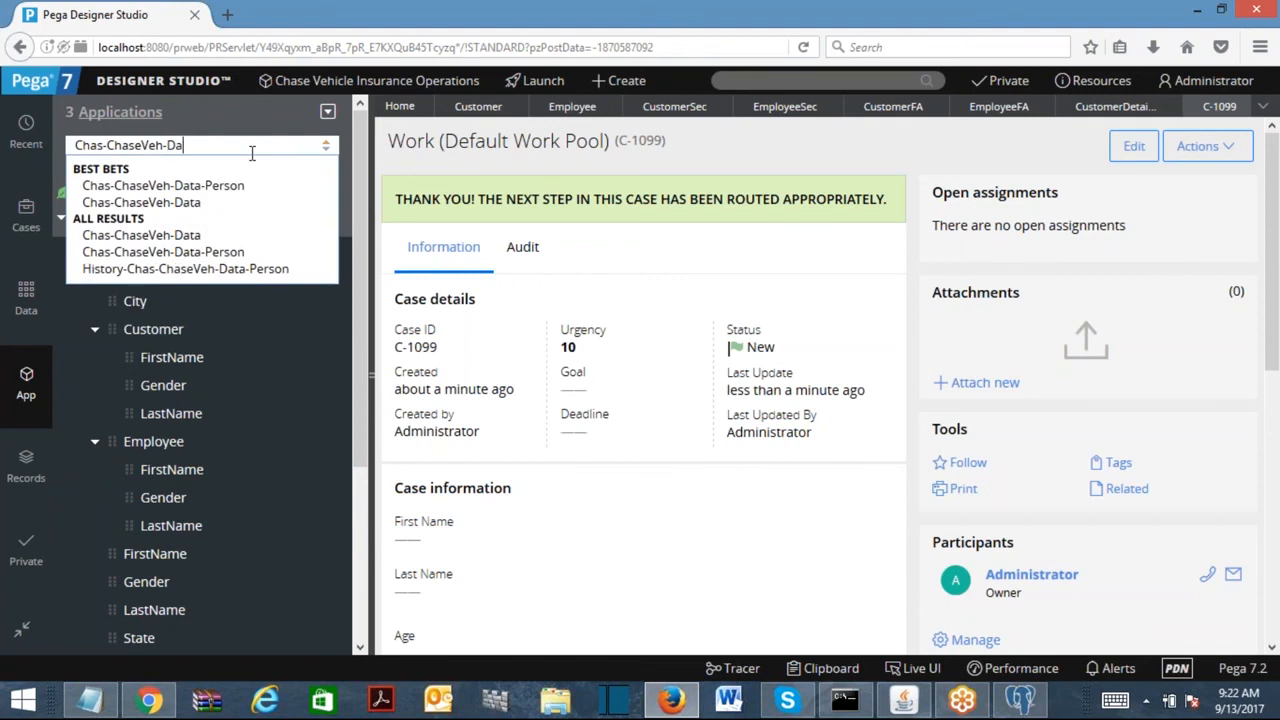
{"action": "left_click", "coordinate": [232, 186]}
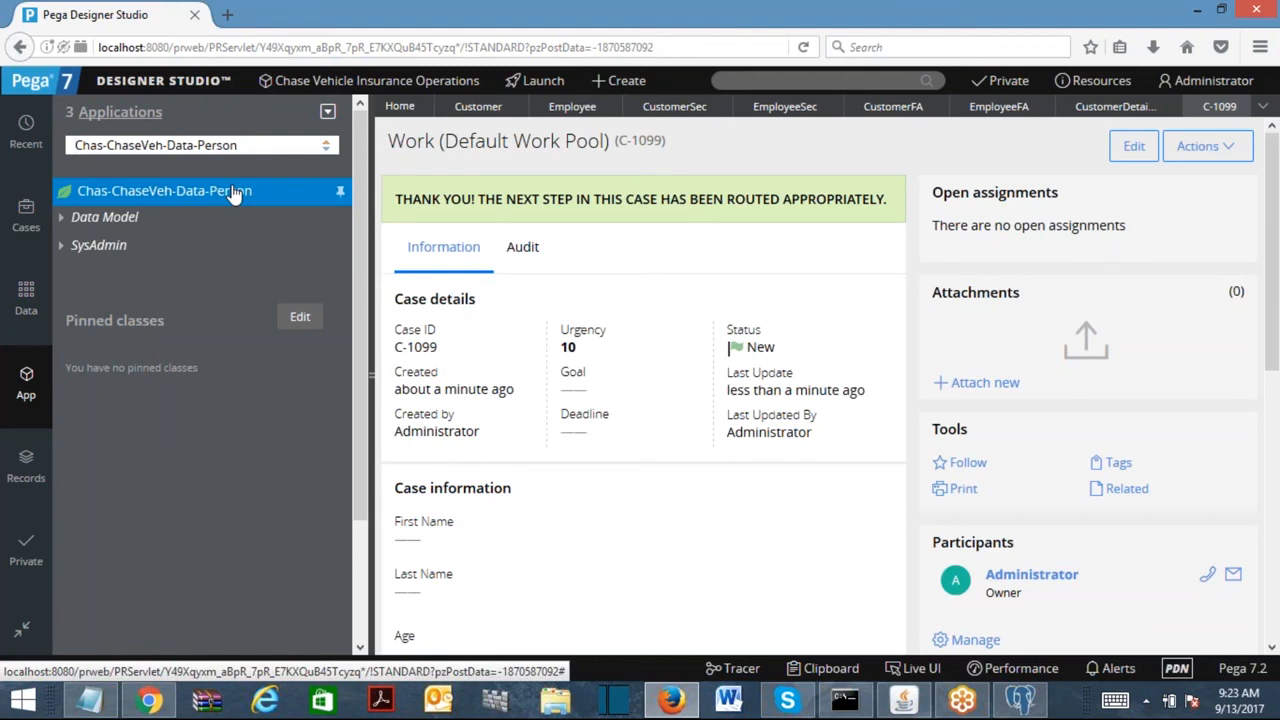
Trim the class name to Chas-ChaseVeh-Data, then reload Chas-ChaseVeh-Data-Person from the suggestions.
{"action": "left_click", "coordinate": [194, 146]}
{"action": "key", "text": "shift+End"}
{"action": "key", "text": "BackSpace"}
{"action": "key", "text": "Return"}
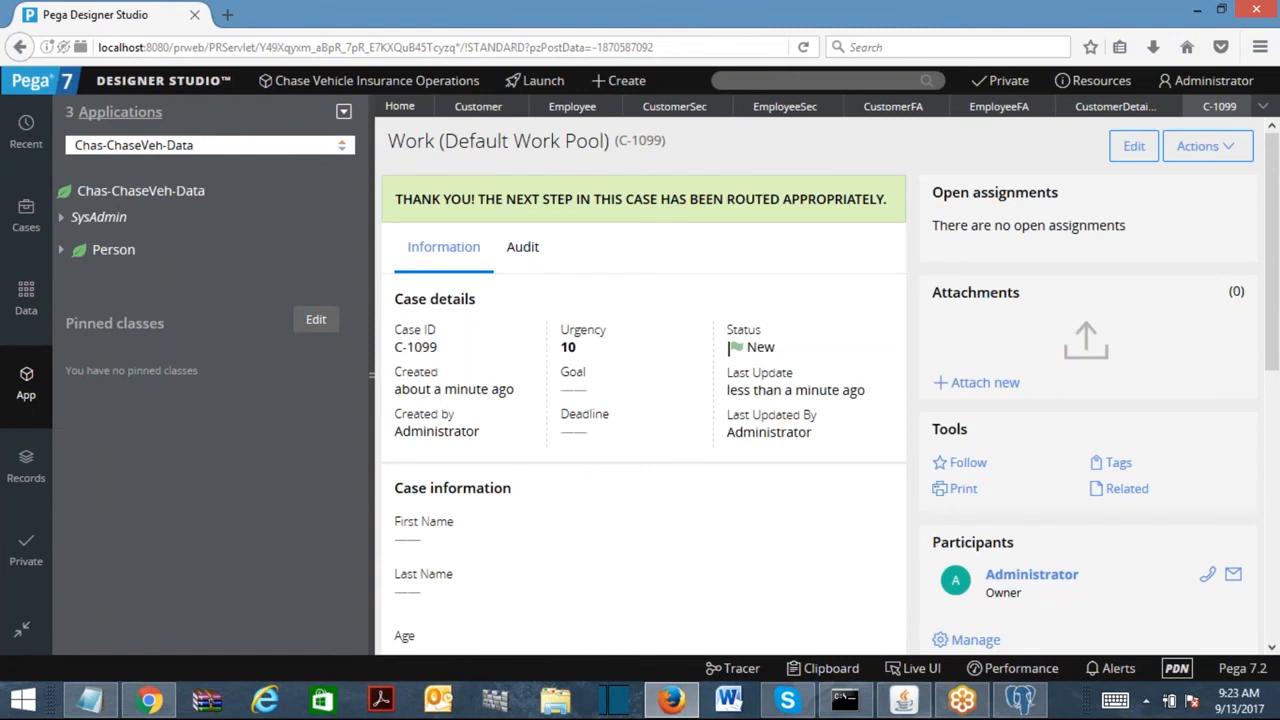
{"action": "type", "text": "-"}
{"action": "key", "text": "Return"}
{"action": "left_click", "coordinate": [234, 150]}
{"action": "type", "text": "Per"}
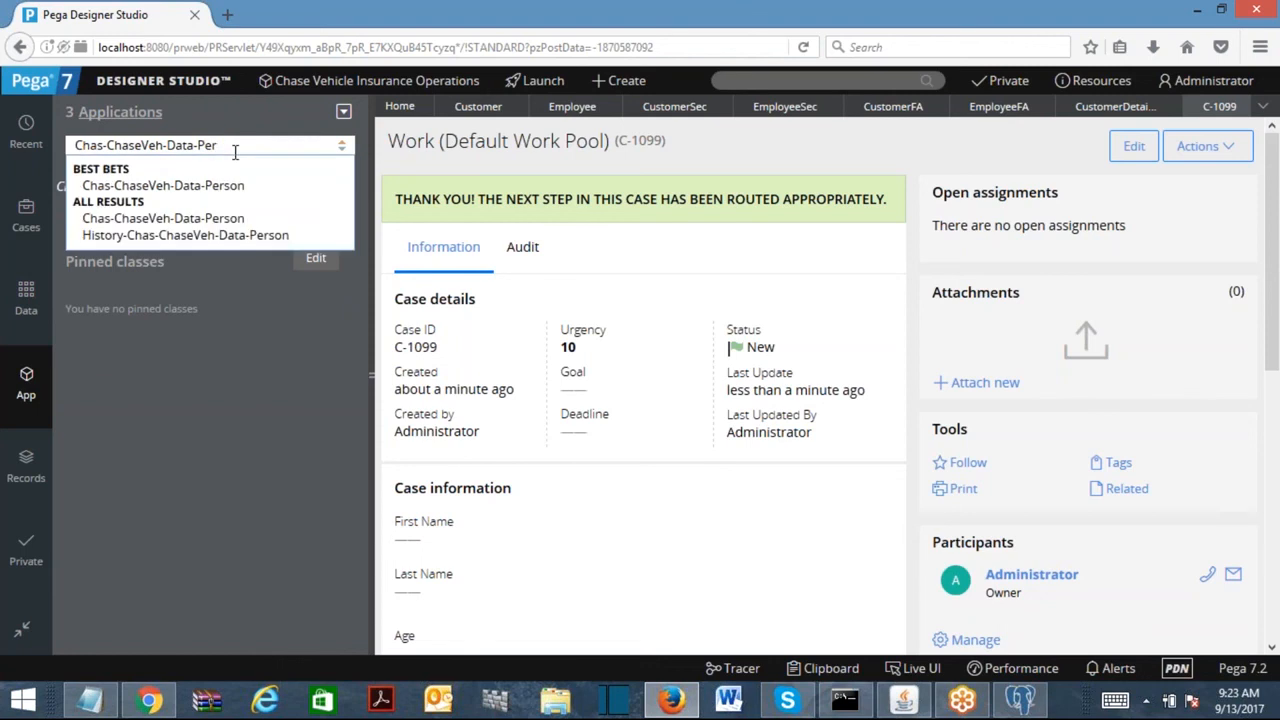
{"action": "left_click", "coordinate": [229, 212]}
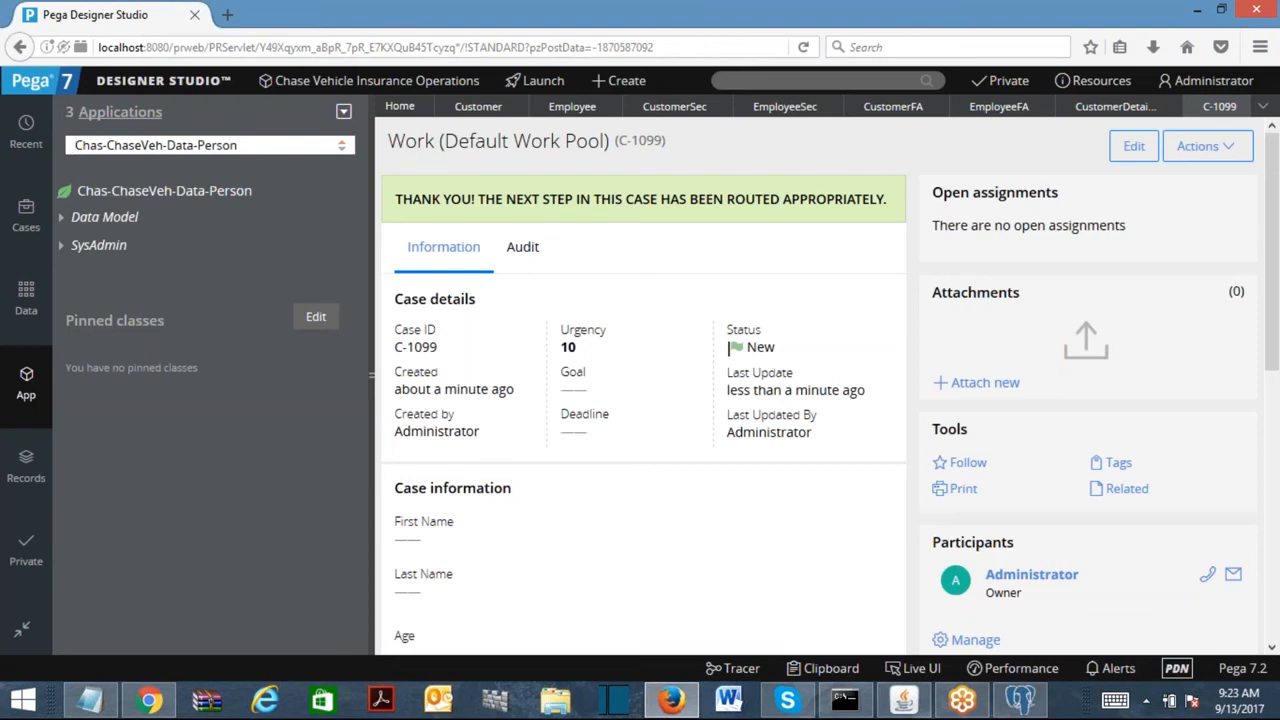
Open the Chas-ChaseVeh-Data-Person class definition and review its class group options.
{"action": "right_click", "coordinate": [226, 197]}
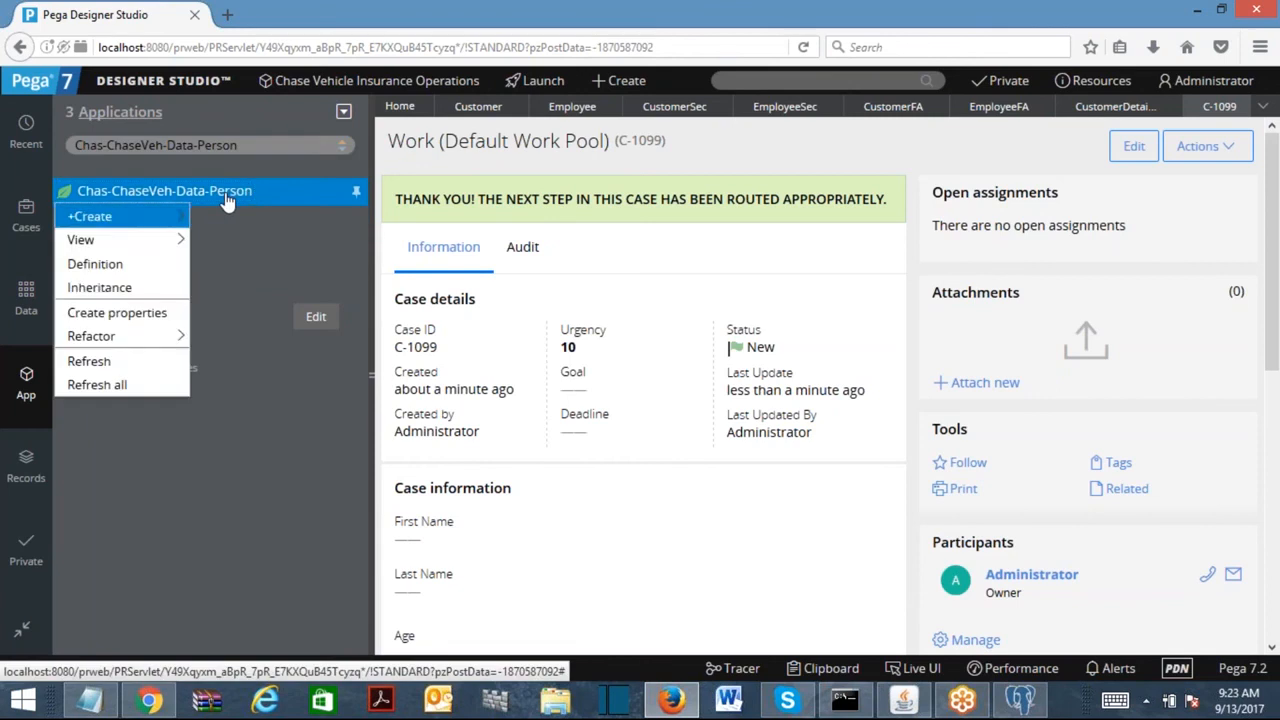
{"action": "left_click", "coordinate": [140, 266]}
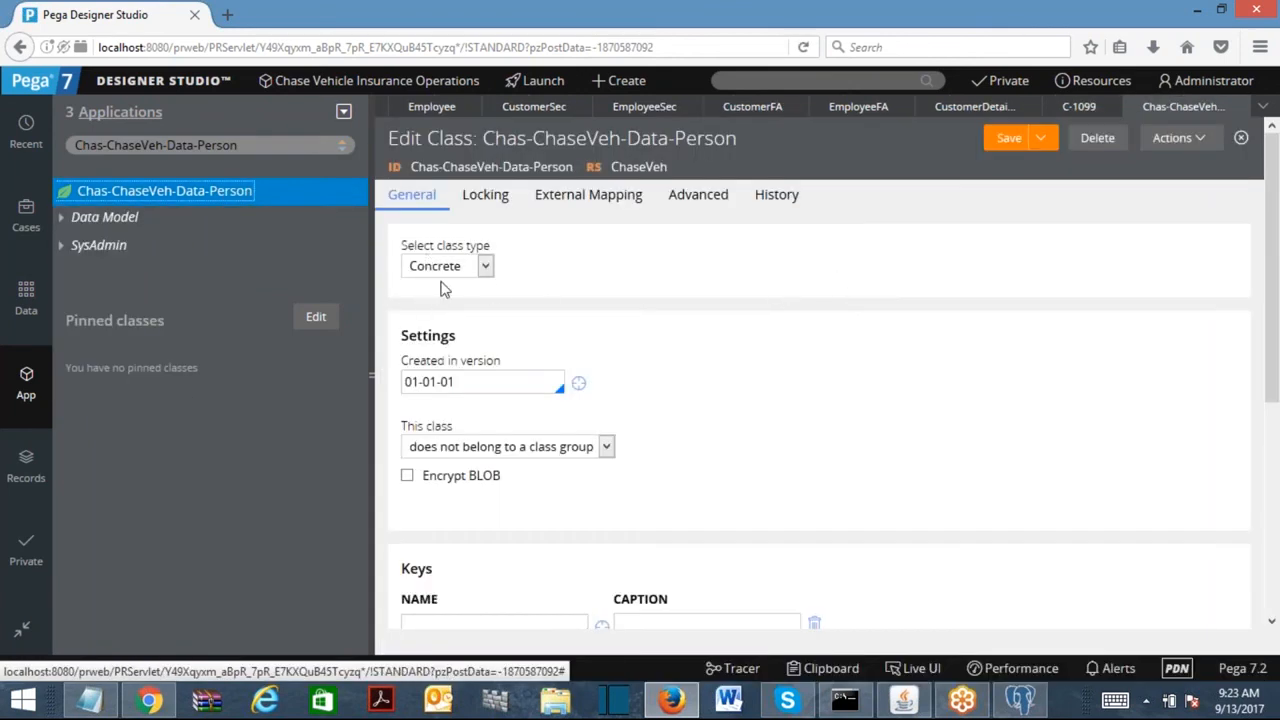
{"action": "left_click", "coordinate": [460, 389]}
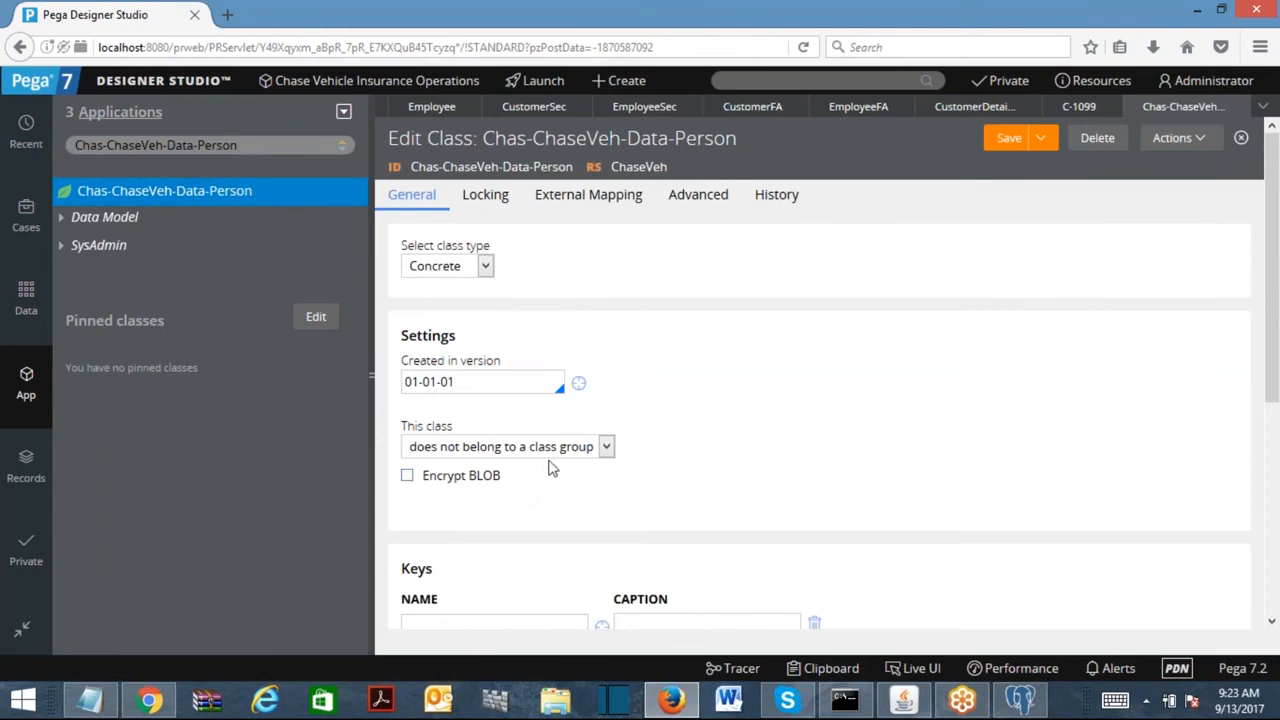
{"action": "left_click", "coordinate": [582, 452]}
{"action": "left_click", "coordinate": [671, 346]}
Load the Chas-ChaseVeh-Work class tree and inspect its Data Model branch.
{"action": "left_click_drag", "start_coordinate": [168, 145], "coordinate": [485, 200]}
{"action": "type", "text": "Work"}
{"action": "key", "text": "Return"}
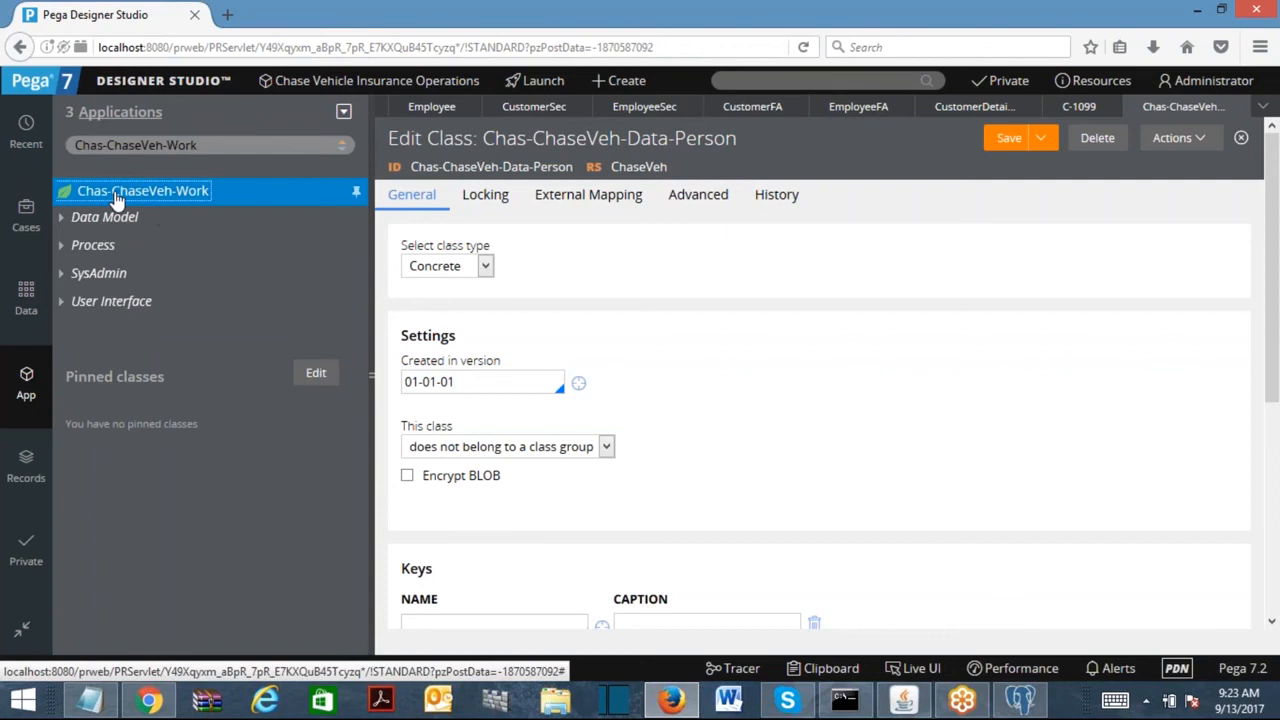
{"action": "right_click", "coordinate": [120, 220]}
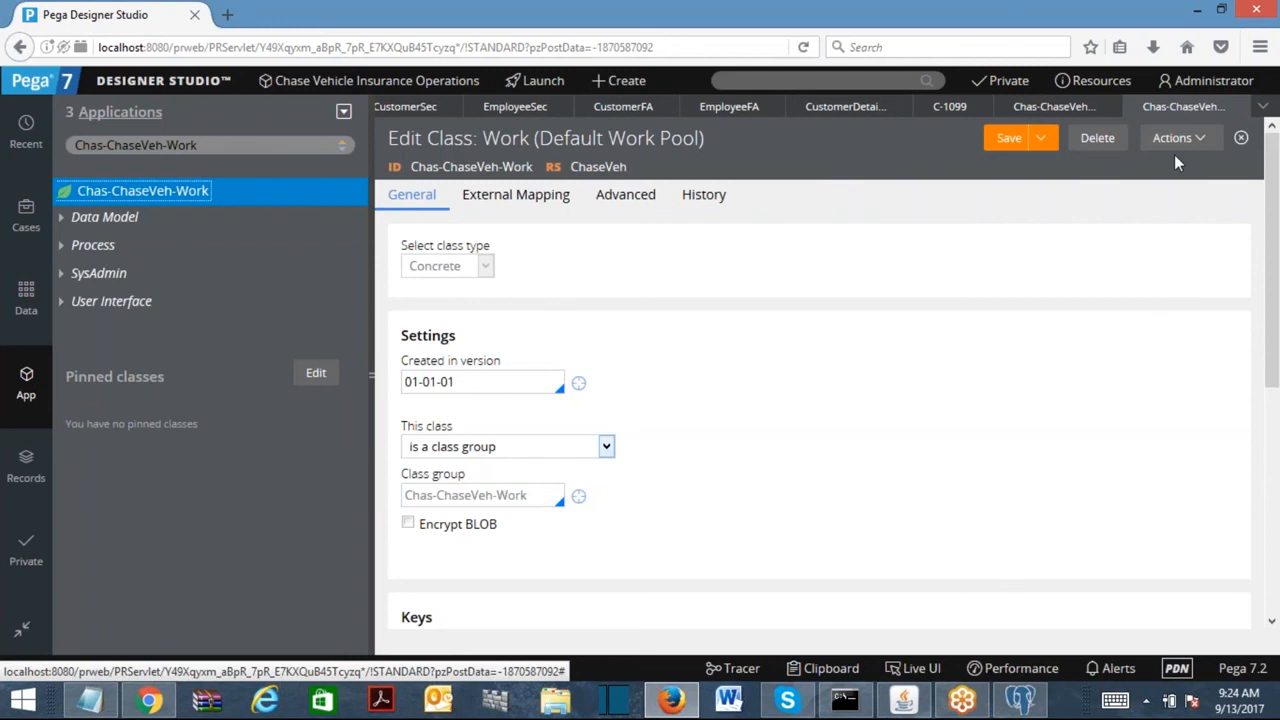
{"action": "left_click", "coordinate": [1054, 106]}
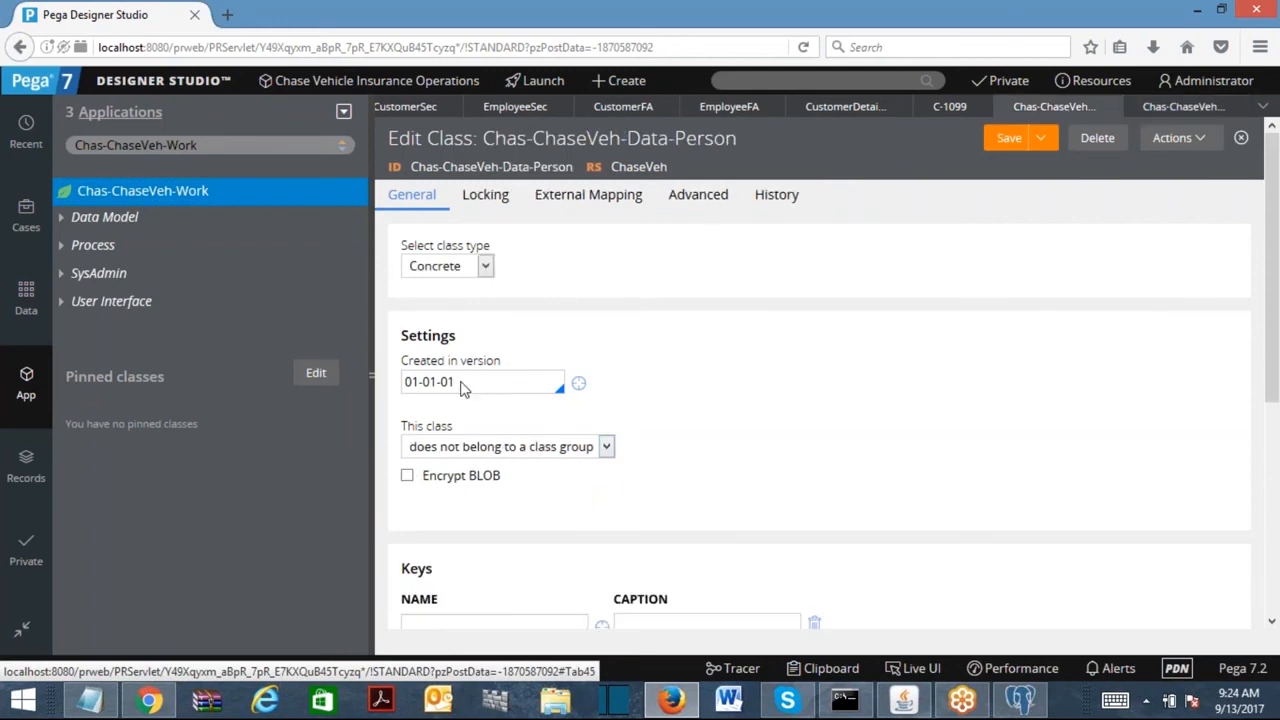
Load the Chas-ChaseVeh-Data class and open its class definition.
{"action": "left_click", "coordinate": [206, 145]}
{"action": "key", "text": "BackSpace"}
{"action": "key", "text": "BackSpace"}
{"action": "key", "text": "BackSpace"}
{"action": "key", "text": "BackSpace"}
{"action": "type", "text": "Data"}
{"action": "left_click", "coordinate": [226, 198]}
{"action": "left_click", "coordinate": [165, 190]}
{"action": "right_click", "coordinate": [117, 195]}
{"action": "left_click", "coordinate": [137, 260]}
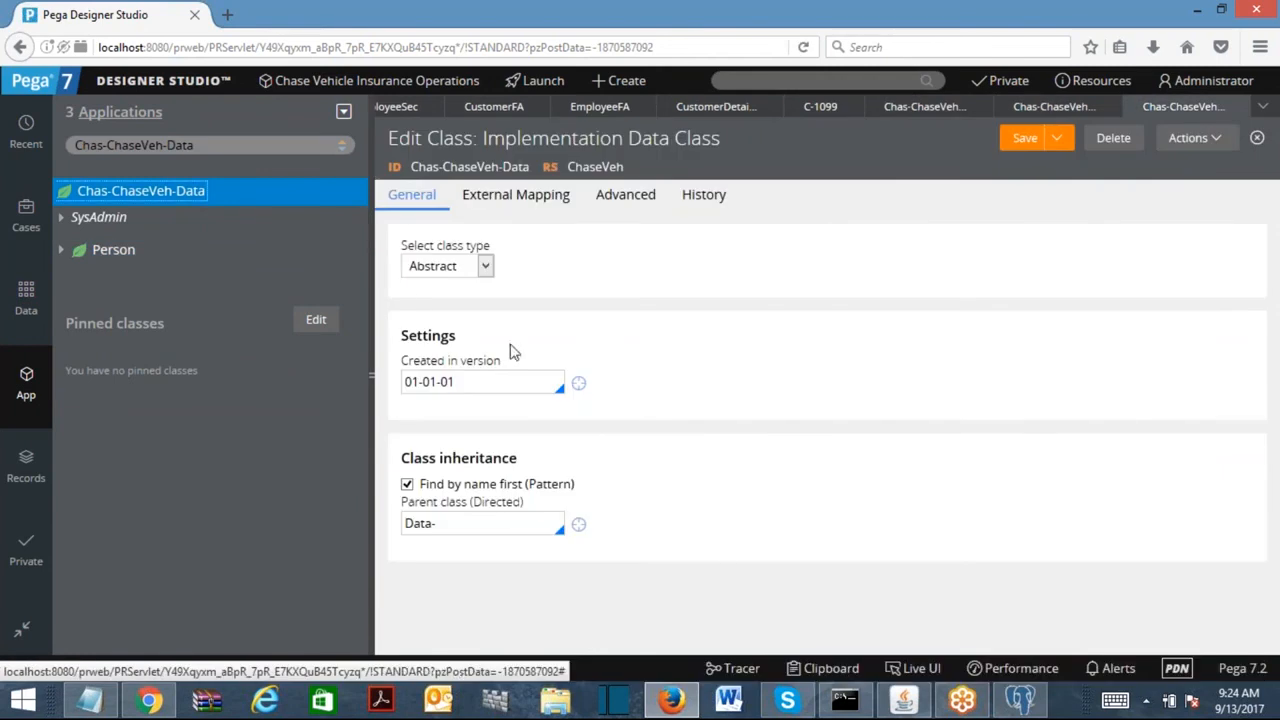
Return to the Chas-ChaseVeh-Data-Person definition and select its class ID.
{"action": "left_click", "coordinate": [1052, 108]}
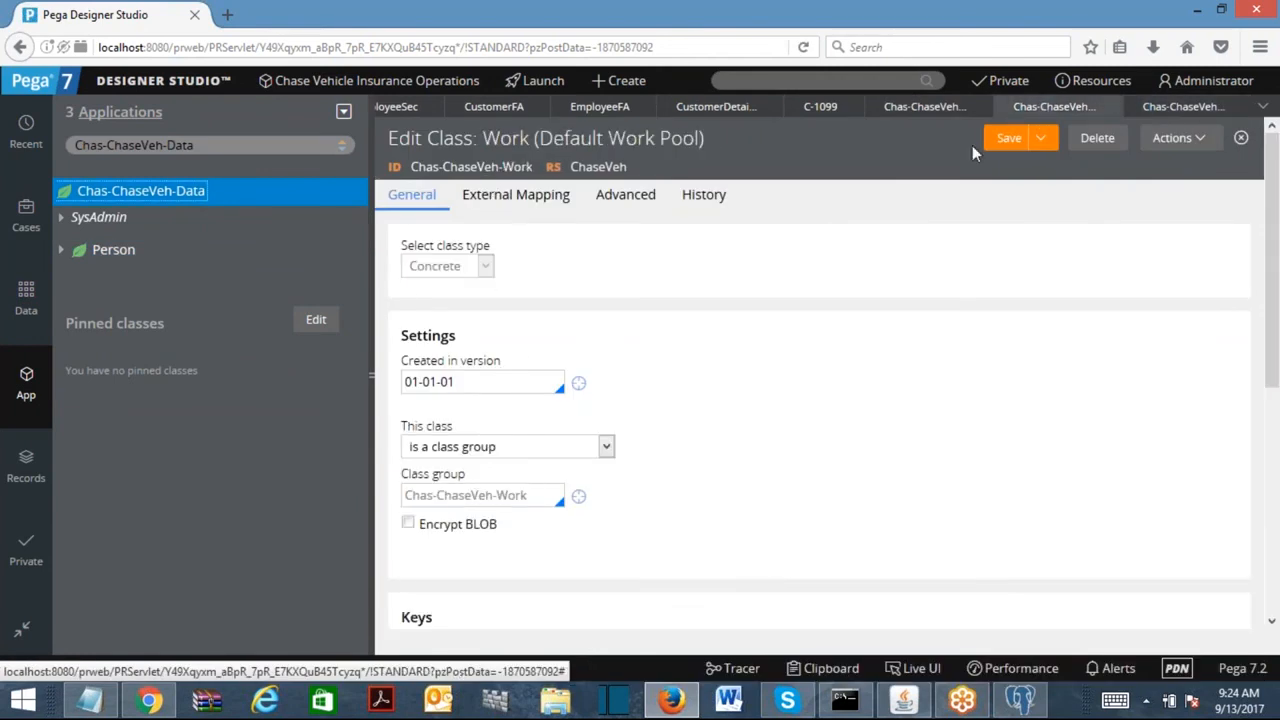
{"action": "left_click", "coordinate": [925, 106]}
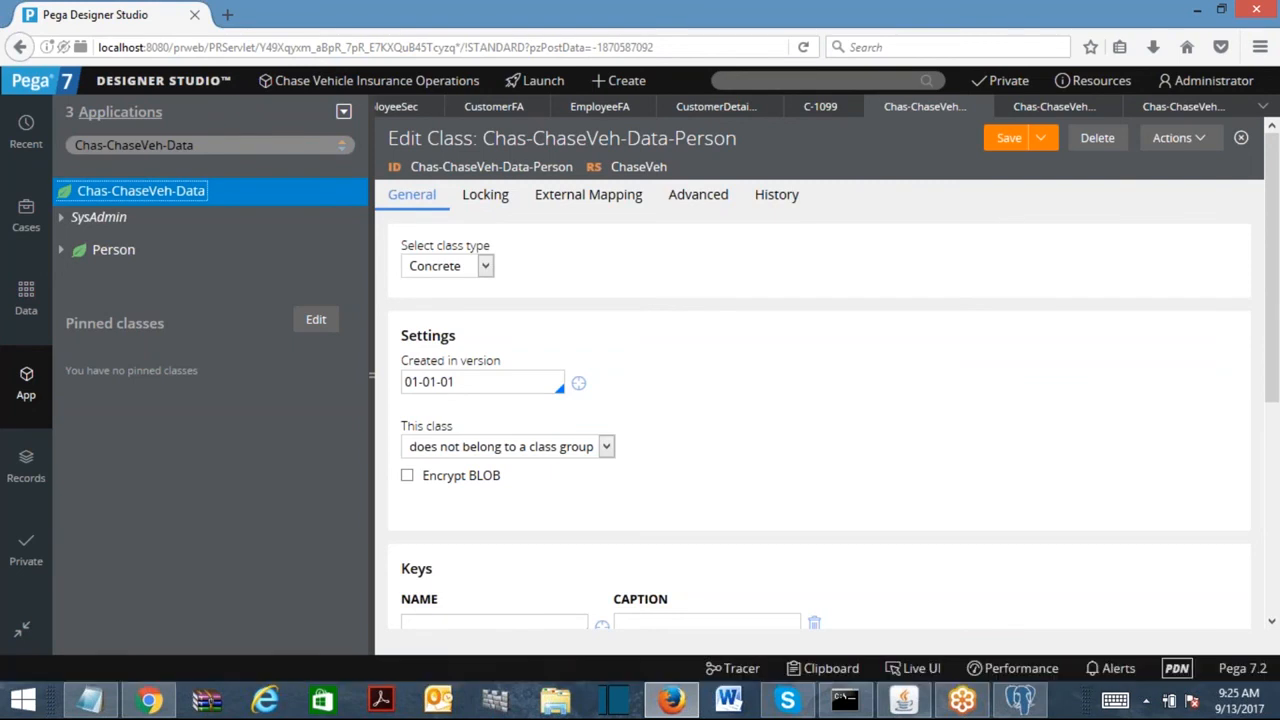
{"action": "left_click_drag", "start_coordinate": [573, 167], "coordinate": [410, 167]}
{"action": "key", "text": "ctrl+c"}
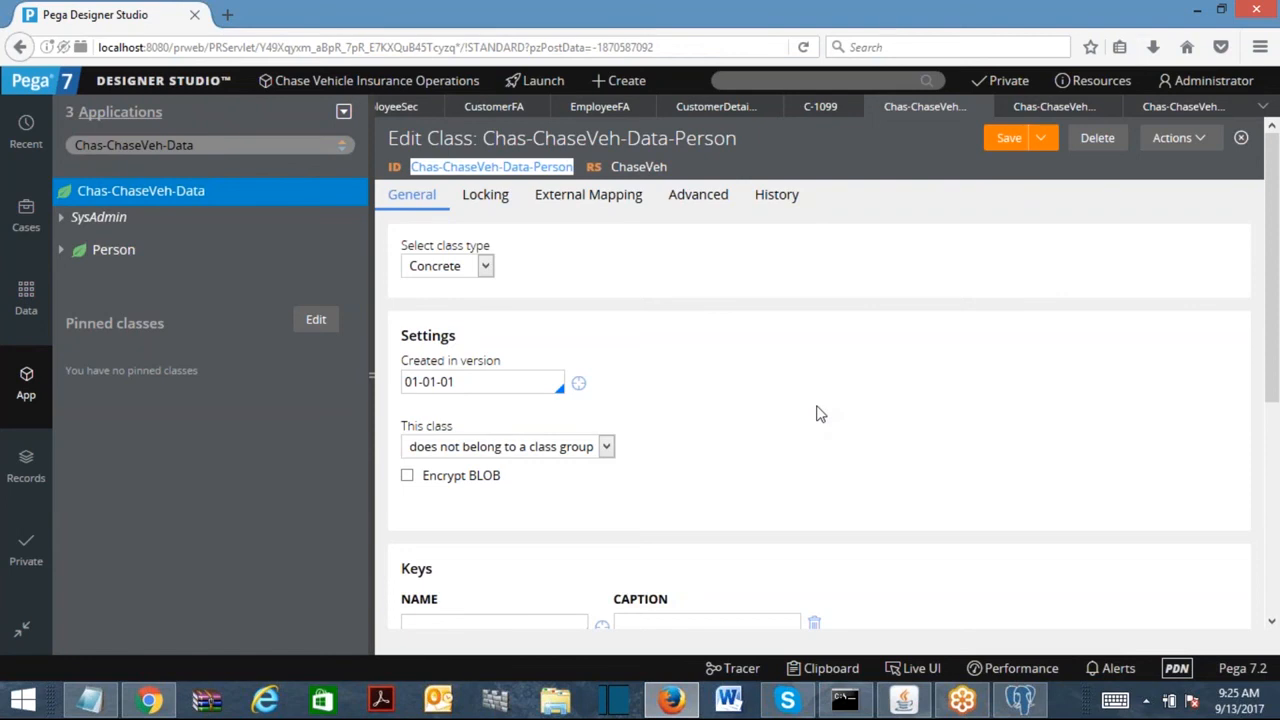
Paste Chas-ChaseVeh-Data-Person into Notepad and add a Chas-ChaseVeh-Work line above it.
{"action": "left_click", "coordinate": [90, 699]}
{"action": "key", "text": "ctrl+a"}
{"action": "key", "text": "ctrl+v"}
{"action": "left_click_drag", "start_coordinate": [24, 60], "coordinate": [208, 77]}
{"action": "key", "text": "ctrl+c"}
{"action": "left_click", "coordinate": [22, 59]}
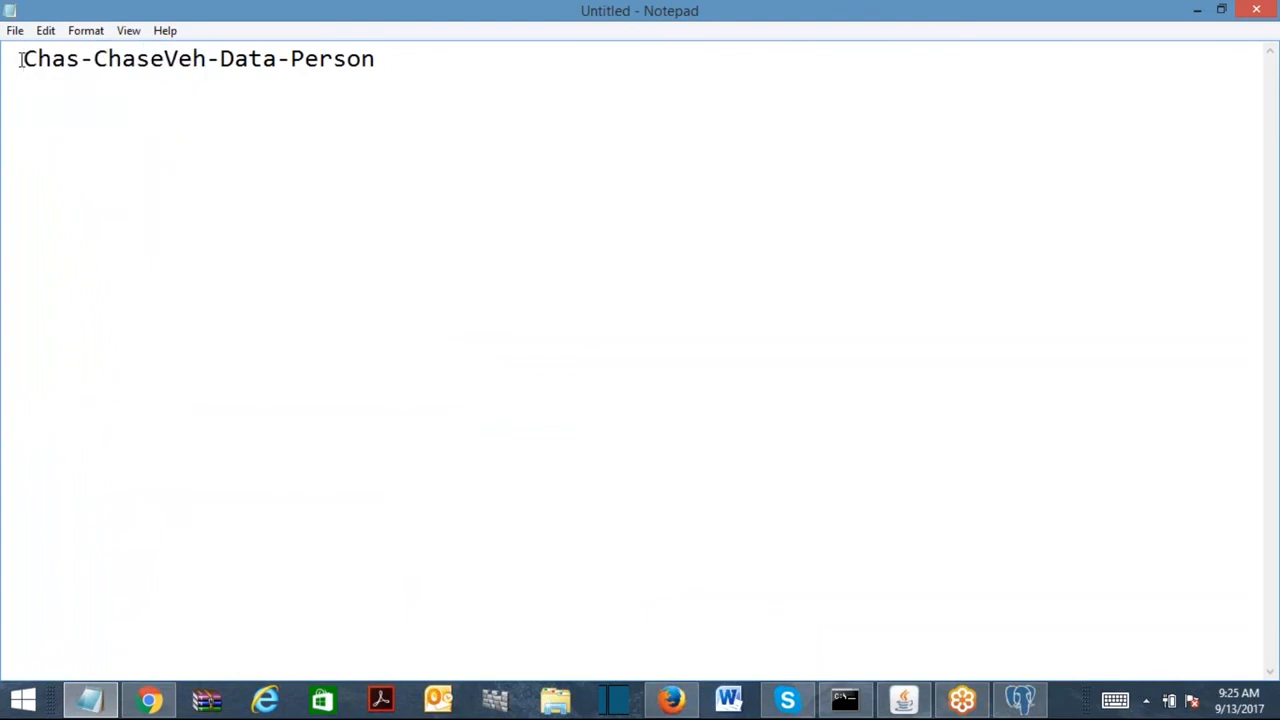
{"action": "key", "text": "Return"}
{"action": "key", "text": "Up"}
{"action": "key", "text": "ctrl+v"}
{"action": "type", "text": "-Work"}
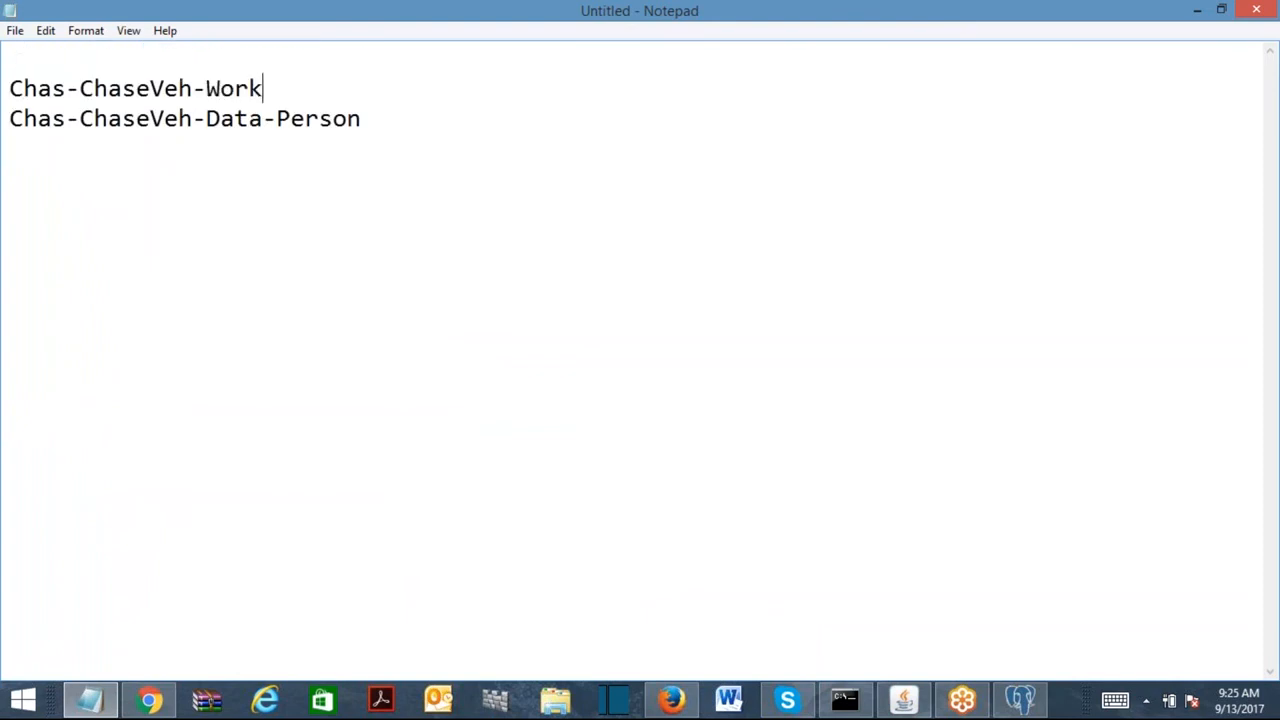
{"action": "key", "text": "Return"}
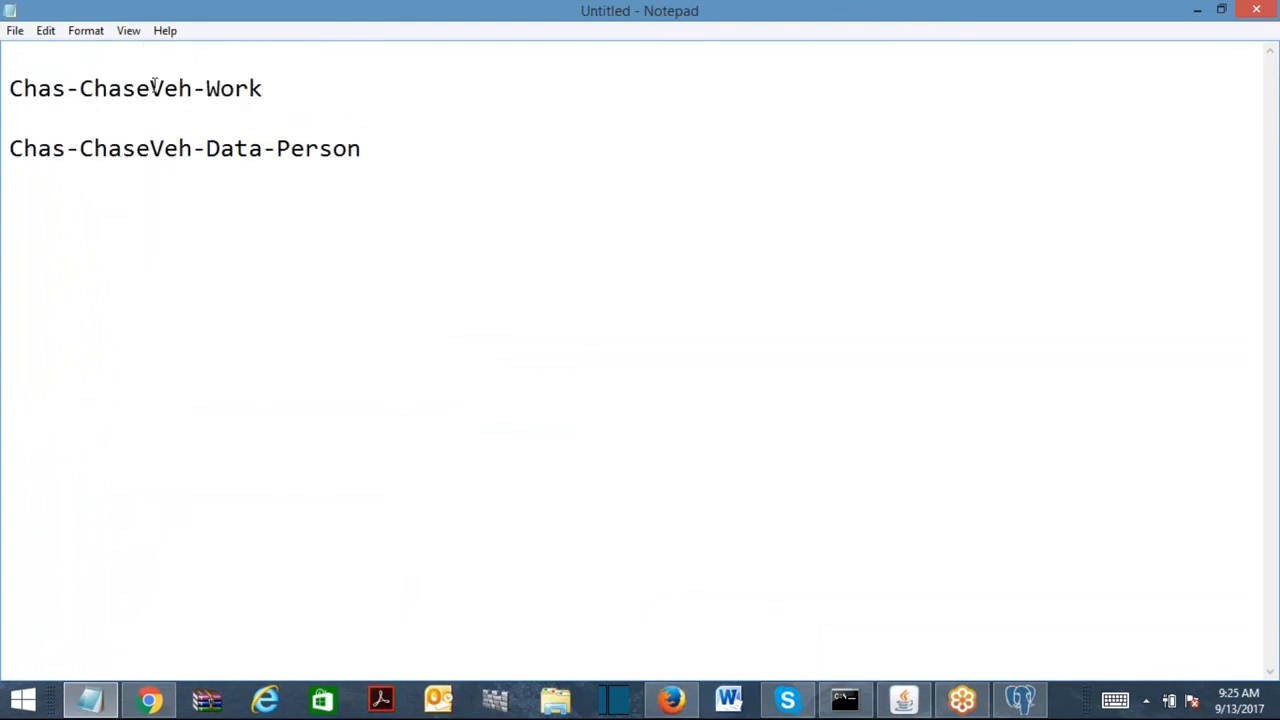
Compare the two class names and annotate Chas-ChaseVeh-Data-Person with '(Global Class)'.
{"action": "left_click_drag", "start_coordinate": [266, 90], "coordinate": [8, 90]}
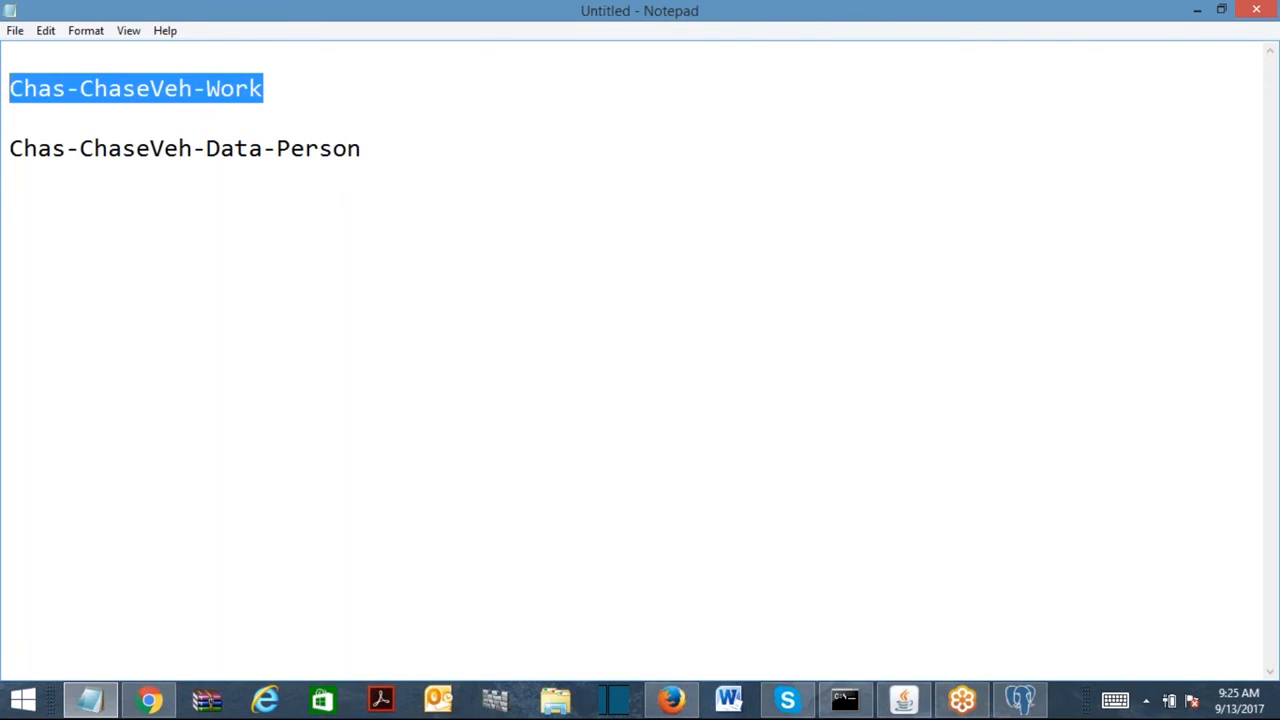
{"action": "left_click_drag", "start_coordinate": [443, 157], "coordinate": [9, 165]}
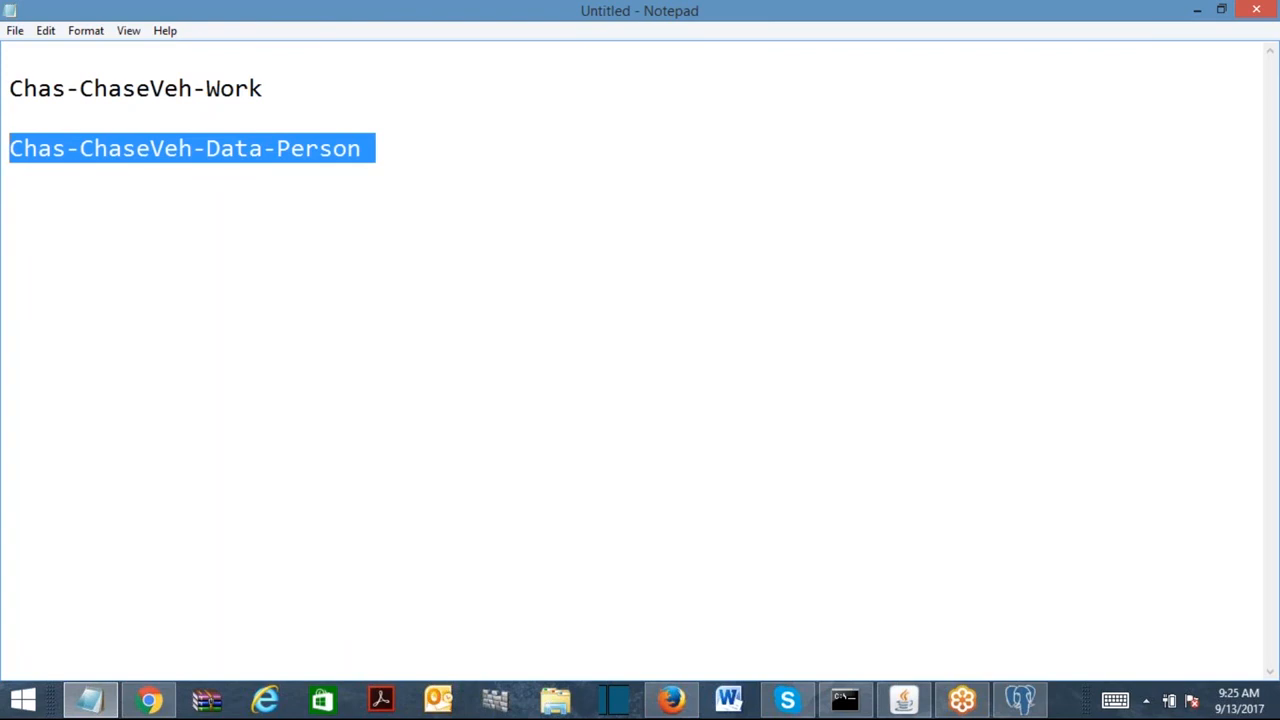
{"action": "left_click", "coordinate": [238, 90]}
{"action": "left_click_drag", "start_coordinate": [80, 88], "coordinate": [192, 90]}
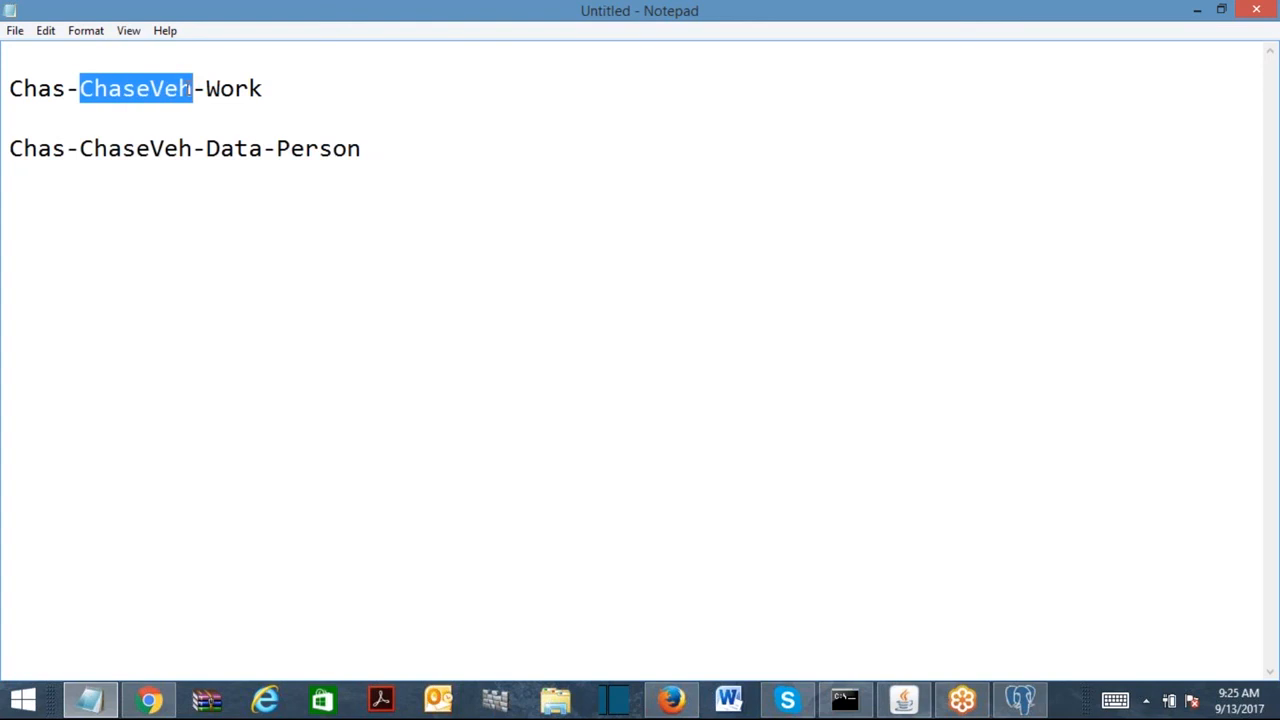
{"action": "left_click", "coordinate": [84, 88]}
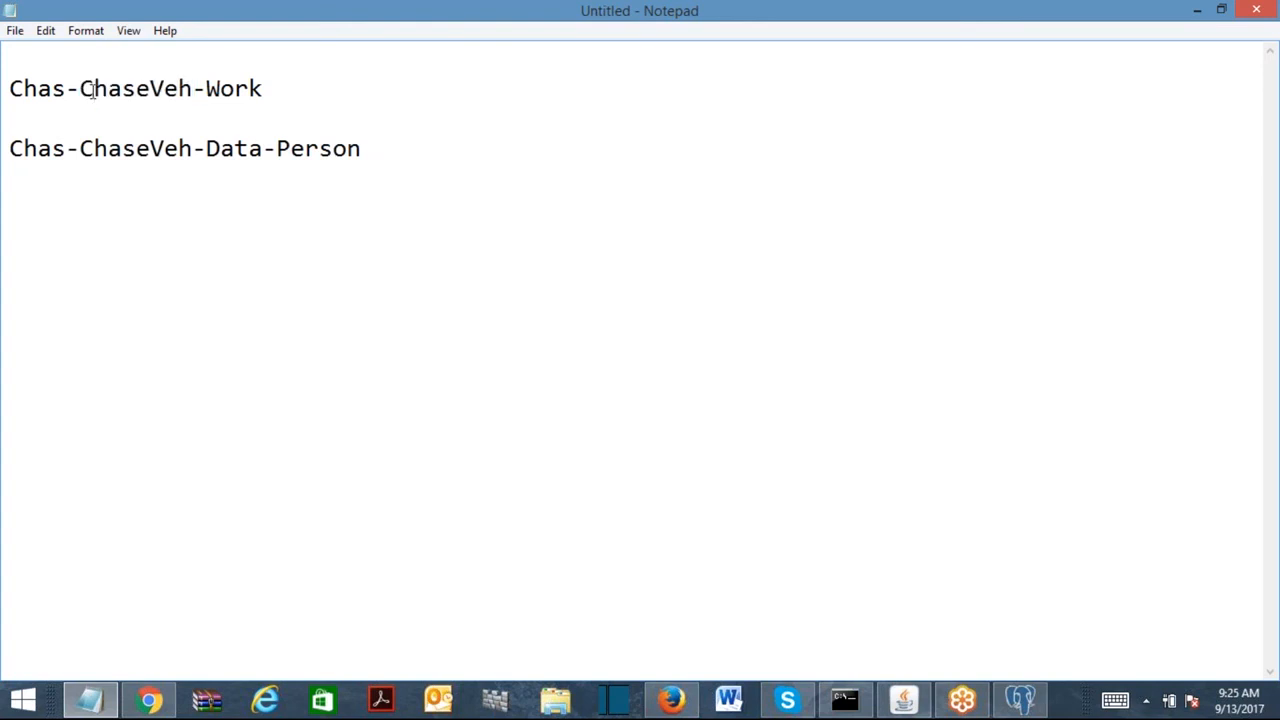
{"action": "left_click", "coordinate": [236, 92]}
{"action": "left_click_drag", "start_coordinate": [391, 146], "coordinate": [10, 176]}
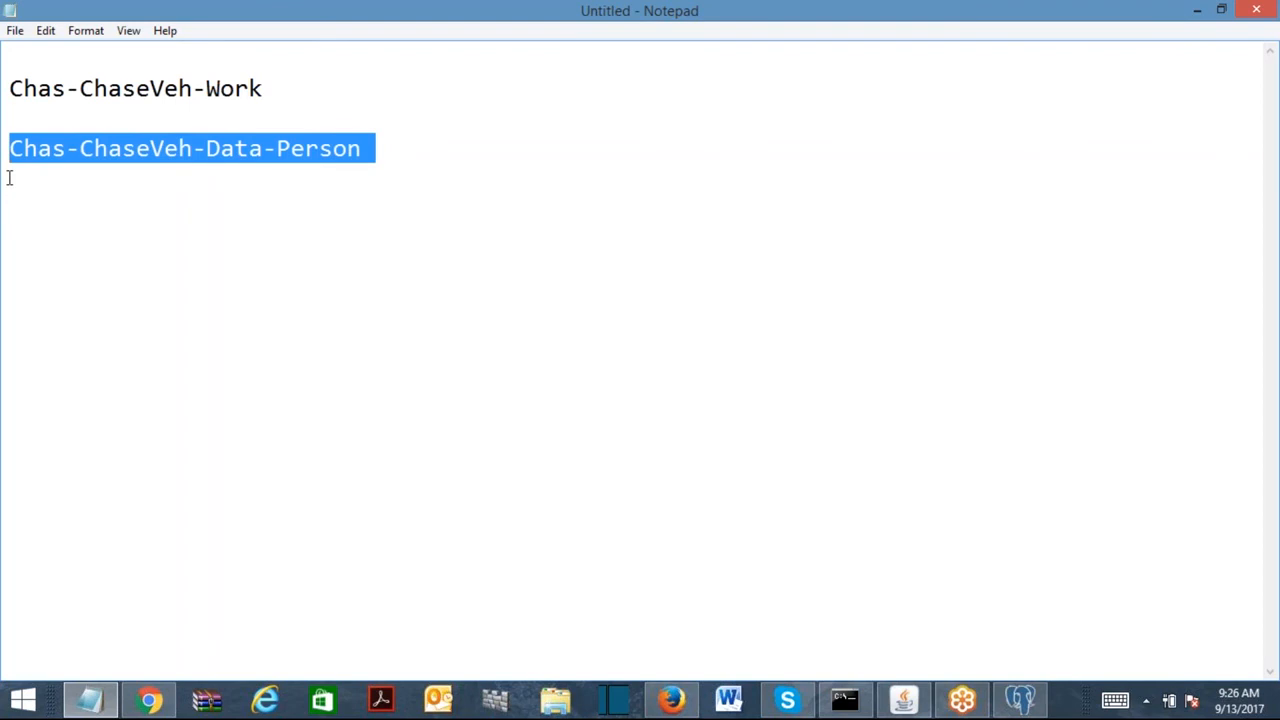
{"action": "left_click", "coordinate": [362, 148]}
{"action": "type", "text": "("}
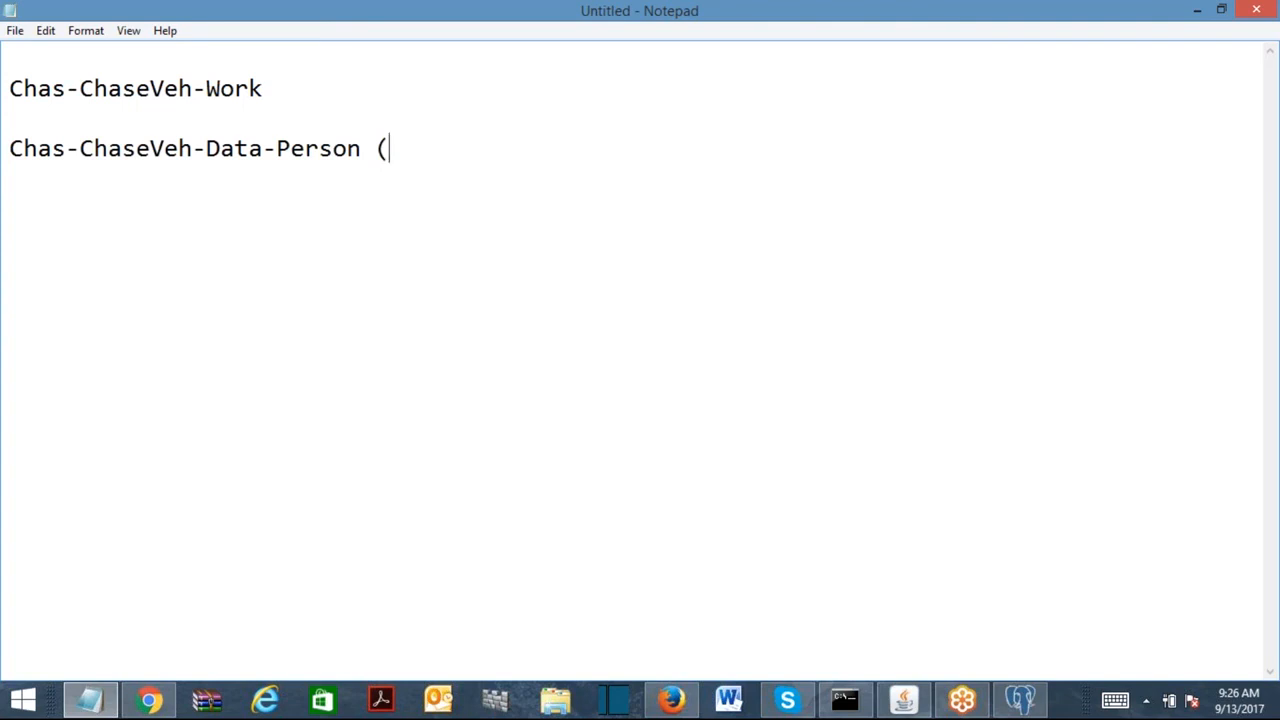
{"action": "type", "text": "Global "}
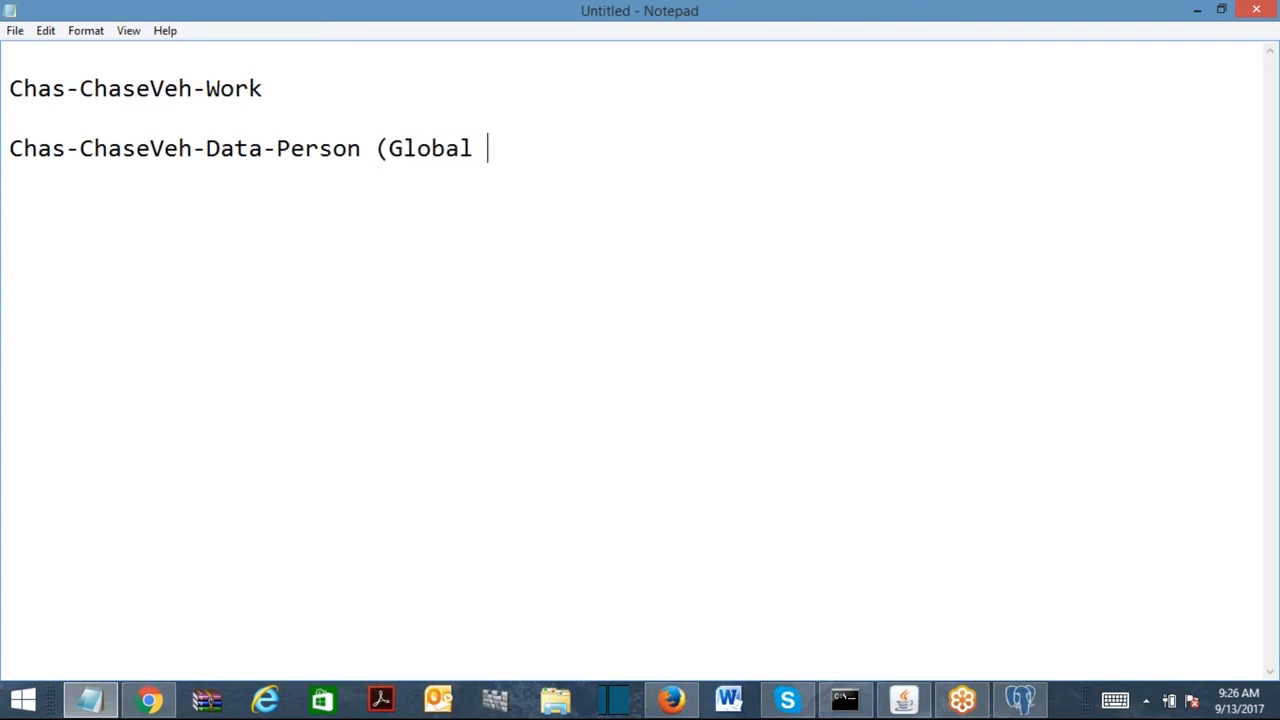
{"action": "type", "text": "Class)"}
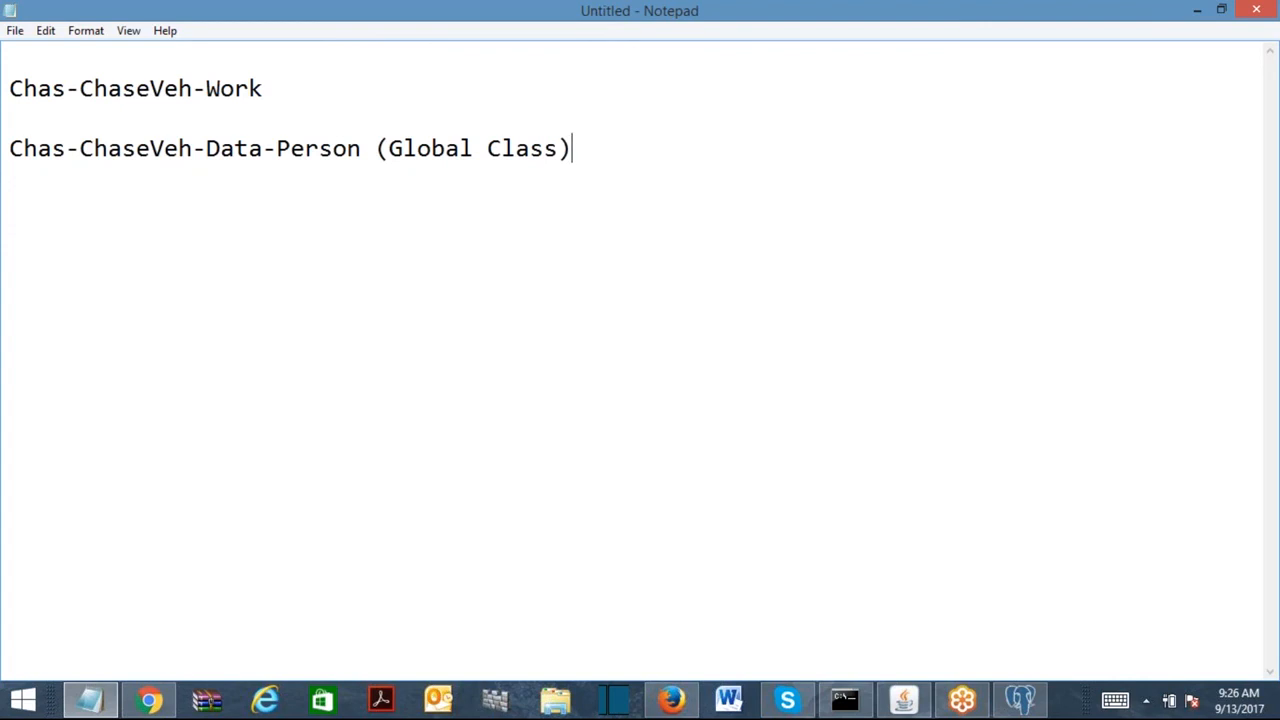
Duplicate the Chas-ChaseVeh-Work line and rename the copy to Chas-ChaseVeh-Work1.
{"action": "left_click", "coordinate": [284, 84]}
{"action": "key", "text": "shift+Home"}
{"action": "key", "text": "ctrl+c"}
{"action": "key", "text": "End"}
{"action": "key", "text": "Return"}
{"action": "key", "text": "ctrl+v"}
{"action": "left_click_drag", "start_coordinate": [207, 150], "coordinate": [298, 152]}
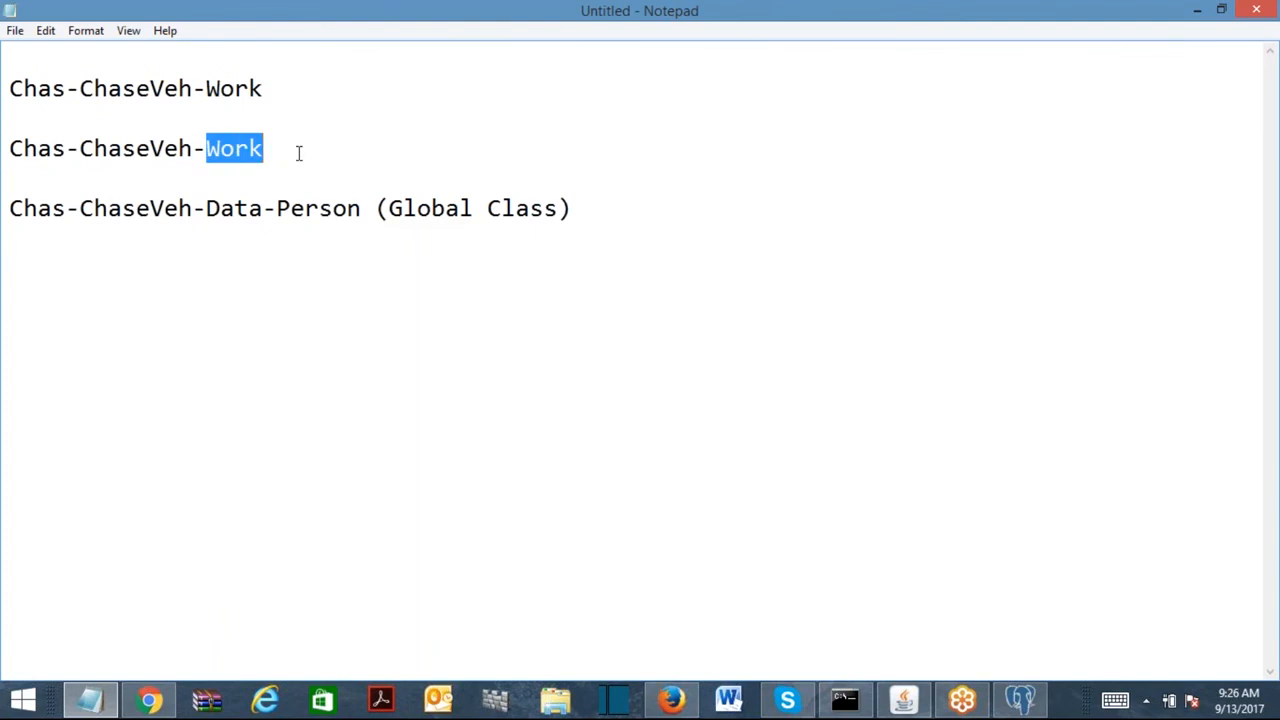
{"action": "type", "text": "Work1"}
Add Chas-ChaseVeh-Work2 and Chas-ChaseVeh-Work4 lines, then highlight the work class names.
{"action": "key", "text": "Return"}
{"action": "key", "text": "Return"}
{"action": "key", "text": "ctrl+v"}
{"action": "type", "text": "2"}
{"action": "key", "text": "Return"}
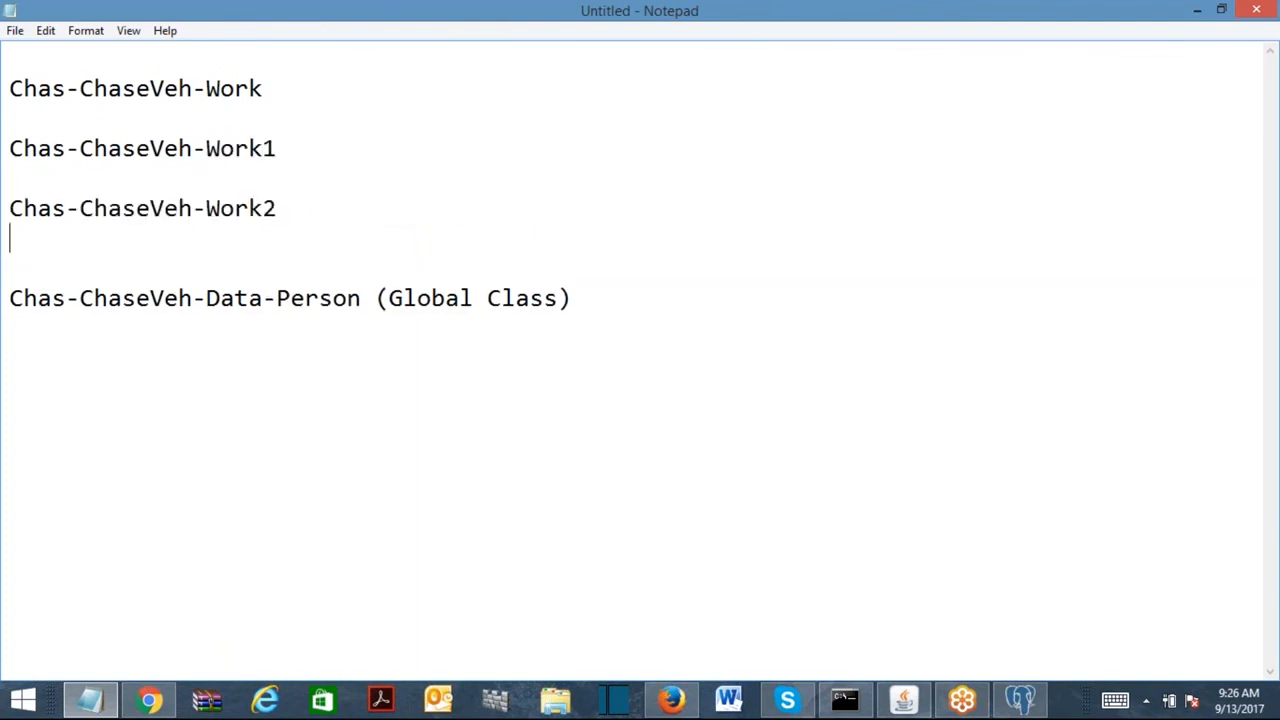
{"action": "key", "text": "Return"}
{"action": "key", "text": "ctrl+v"}
{"action": "type", "text": "4"}
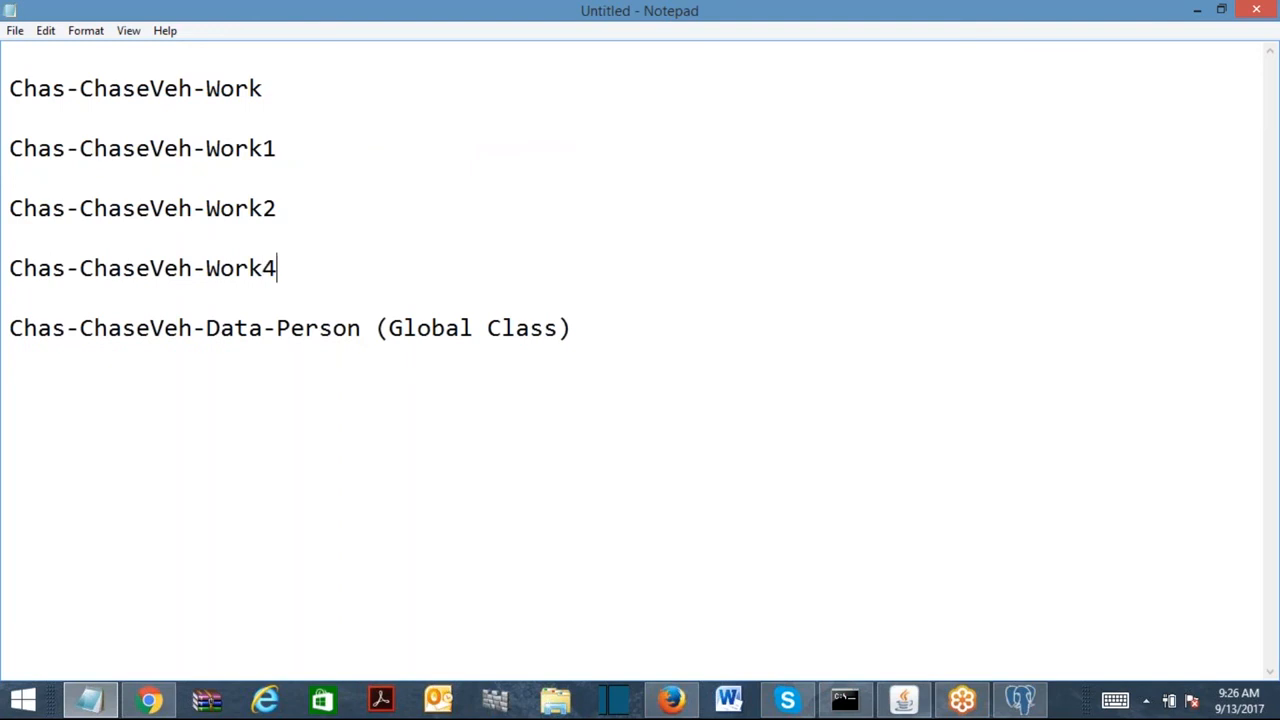
{"action": "left_click_drag", "start_coordinate": [375, 328], "coordinate": [9, 366]}
{"action": "left_click_drag", "start_coordinate": [296, 266], "coordinate": [32, 56]}
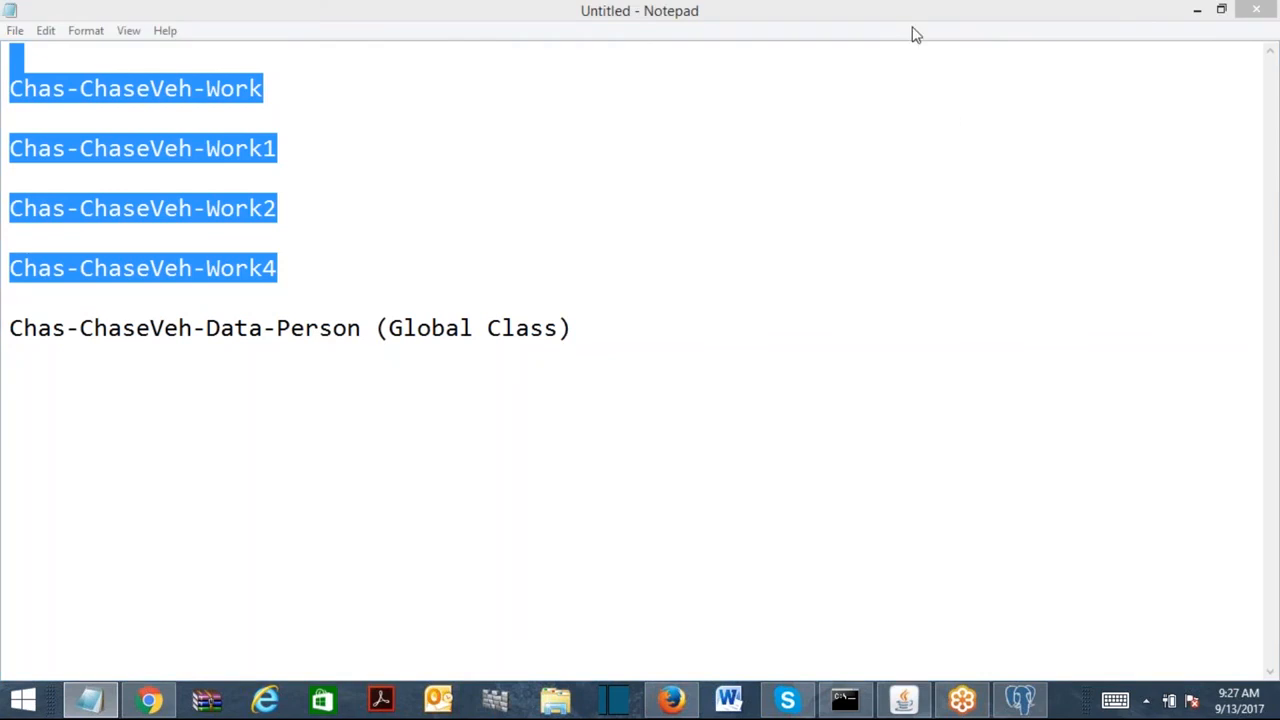
{"action": "left_click", "coordinate": [570, 311]}
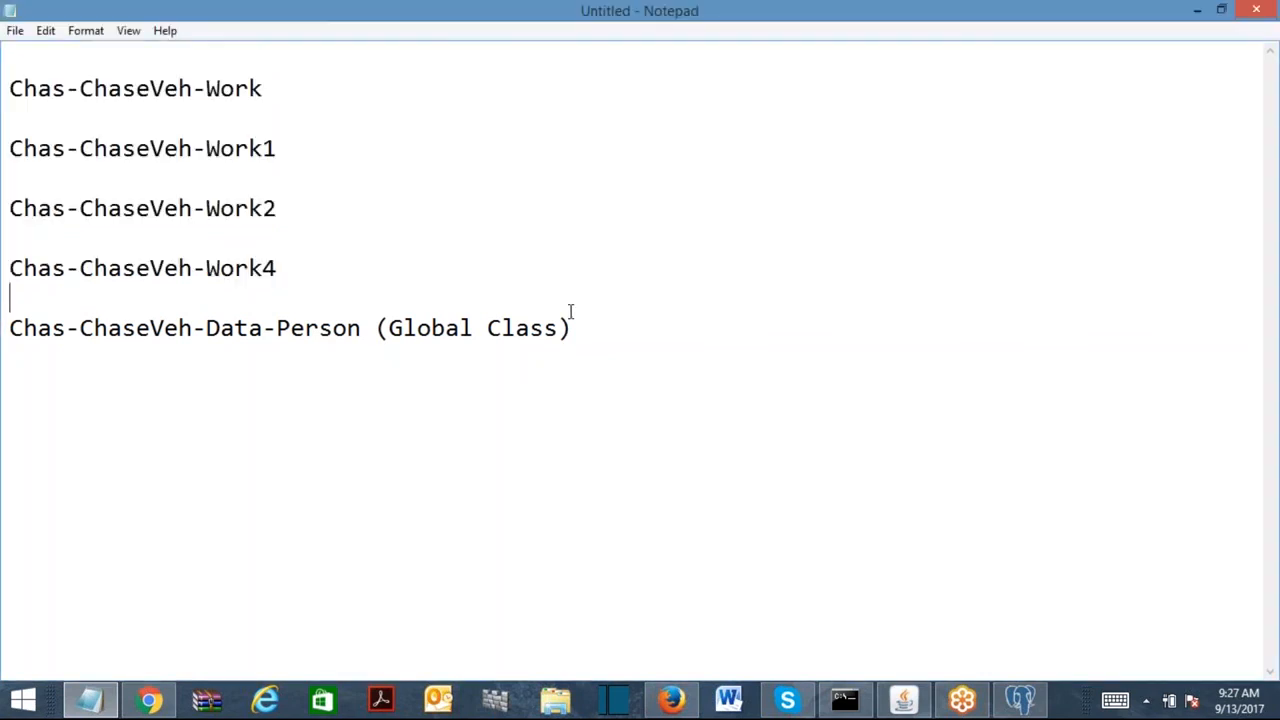
{"action": "left_click", "coordinate": [582, 328]}
{"action": "left_click", "coordinate": [197, 111]}
{"action": "left_click", "coordinate": [201, 175]}
{"action": "left_click", "coordinate": [159, 240]}
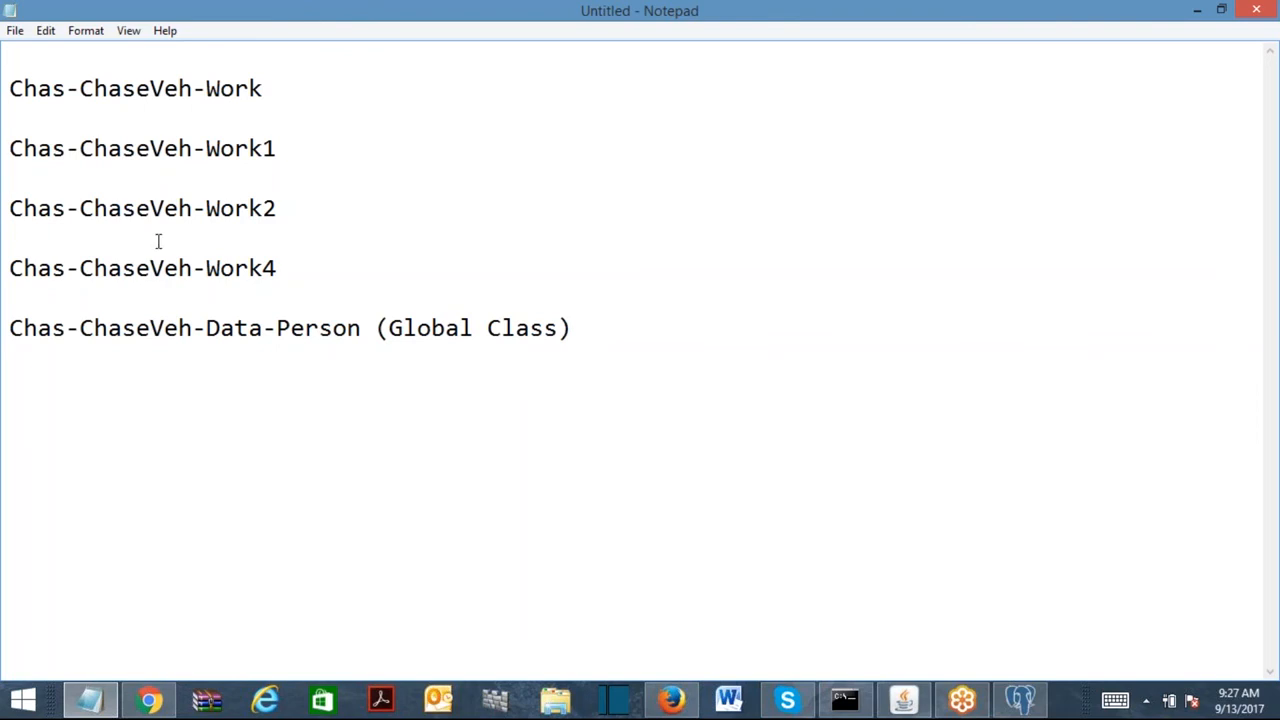
{"action": "left_click", "coordinate": [80, 303]}
{"action": "left_click", "coordinate": [222, 92]}
{"action": "left_click", "coordinate": [243, 160]}
{"action": "key", "text": "Down"}
{"action": "key", "text": "Down"}
{"action": "left_click", "coordinate": [269, 268]}
{"action": "left_click", "coordinate": [154, 109]}
{"action": "left_click_drag", "start_coordinate": [362, 328], "coordinate": [8, 338]}
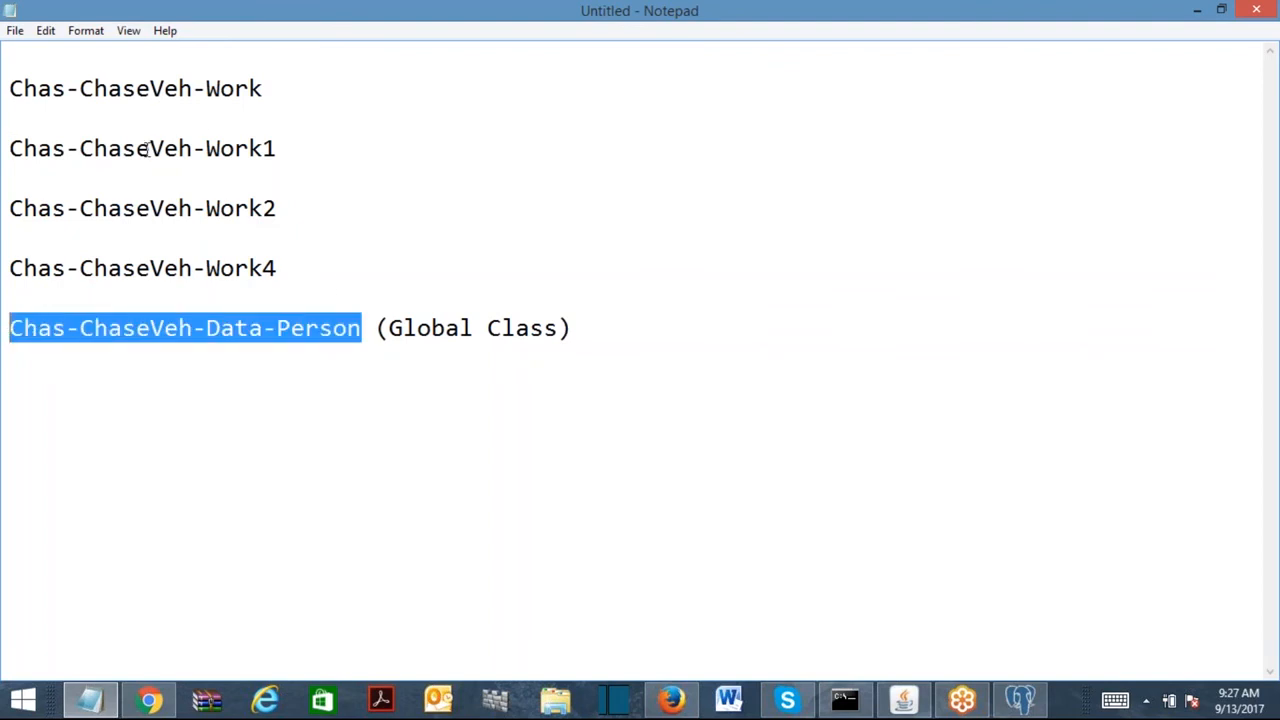
{"action": "left_click", "coordinate": [218, 88]}
{"action": "left_click", "coordinate": [264, 260]}
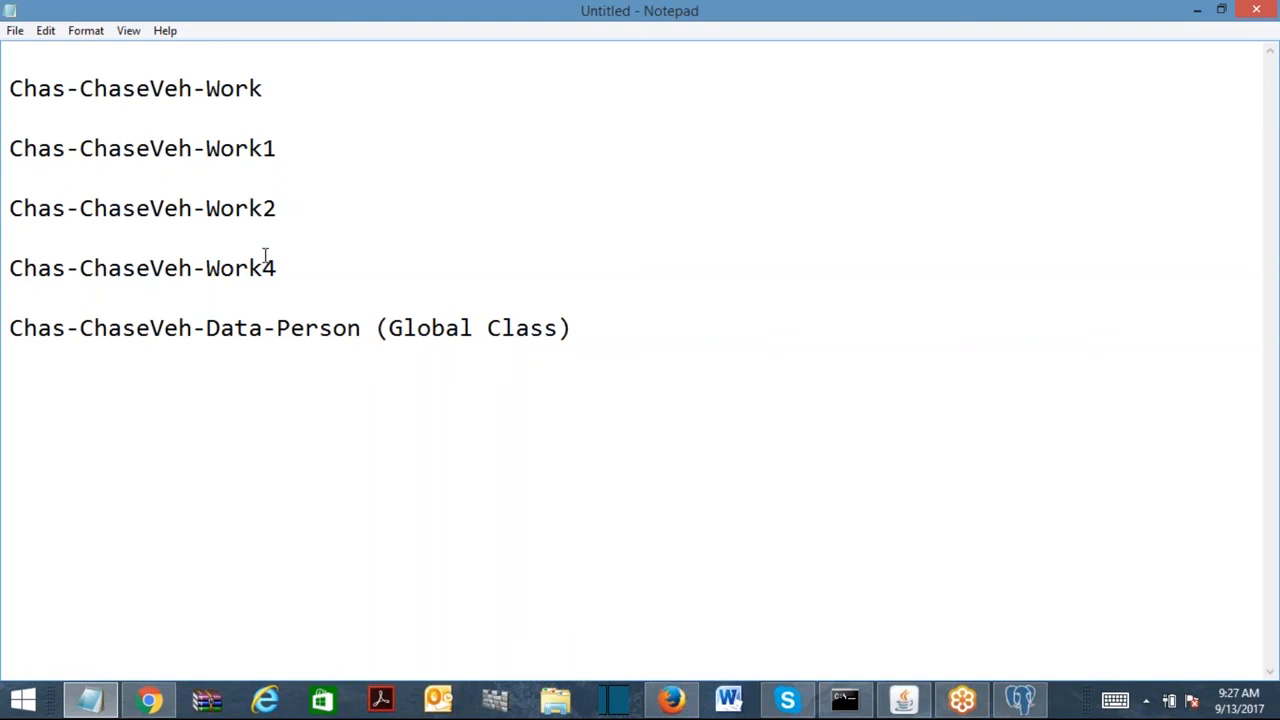
{"action": "left_click", "coordinate": [594, 309]}
{"action": "key", "text": "shift+Home"}
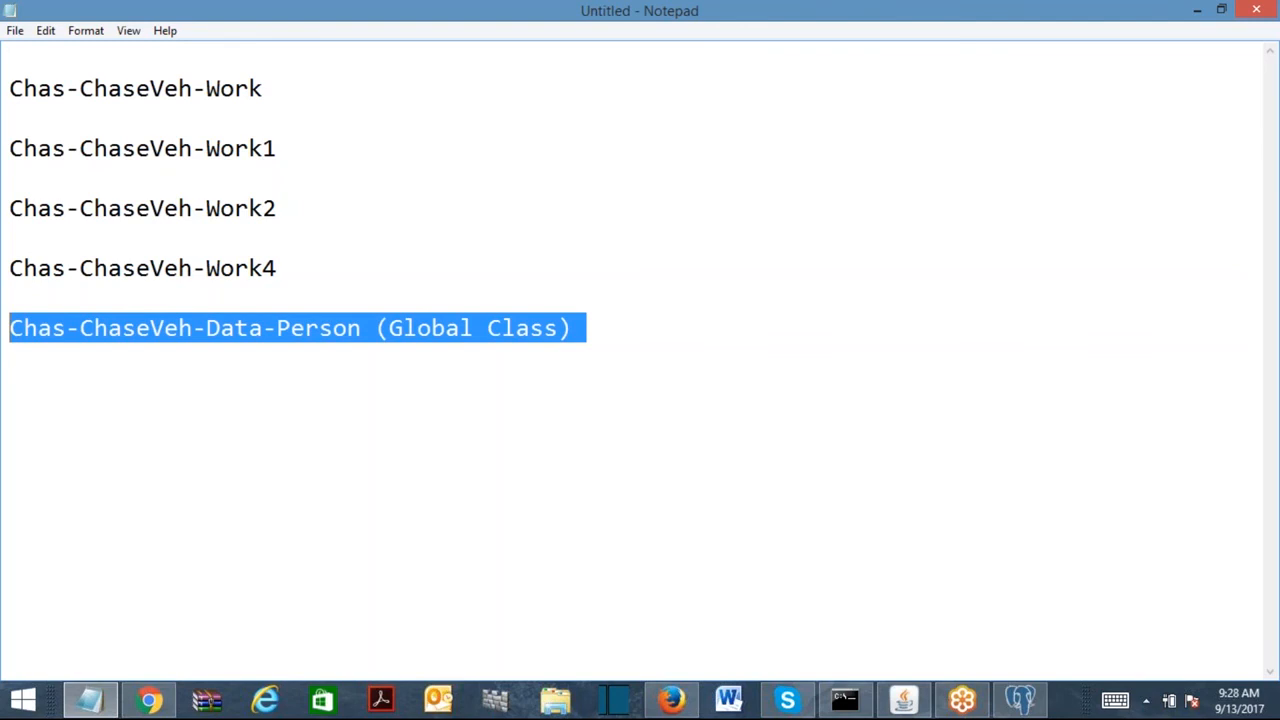
{"action": "left_click_drag", "start_coordinate": [12, 330], "coordinate": [192, 338]}
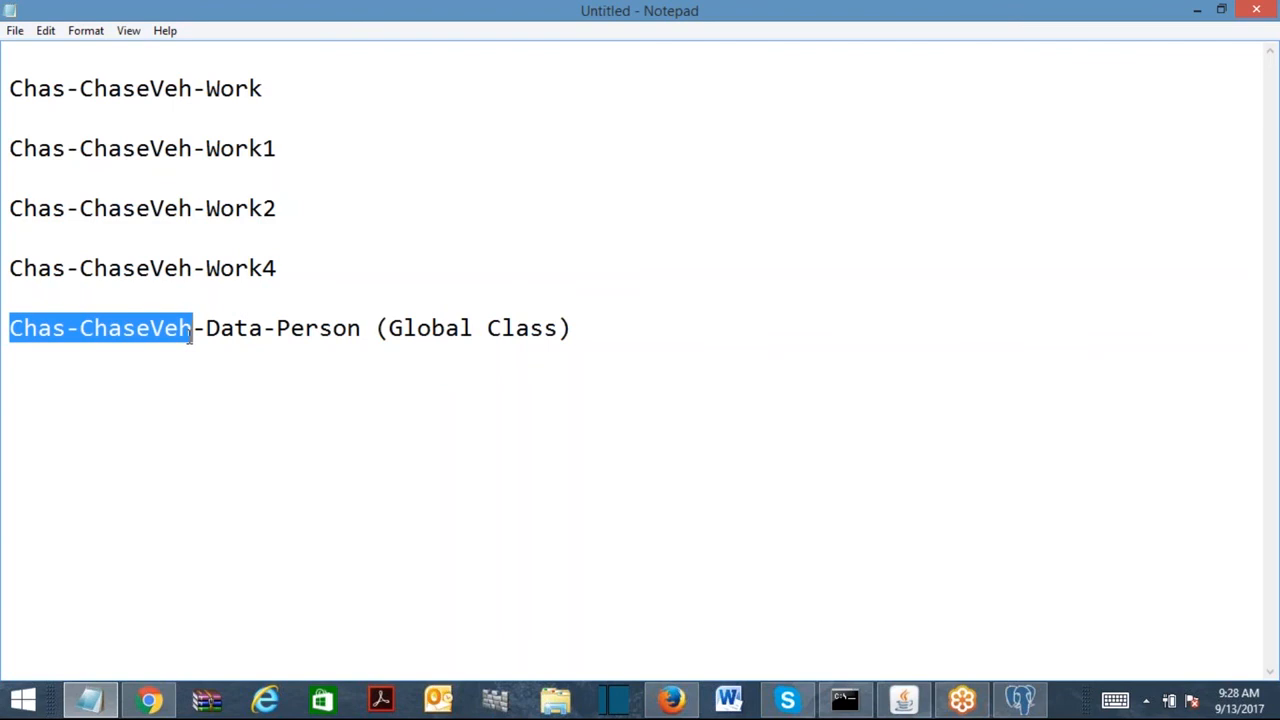
{"action": "left_click_drag", "start_coordinate": [364, 330], "coordinate": [9, 345]}
{"action": "key", "text": "ctrl+c"}
{"action": "left_click_drag", "start_coordinate": [290, 265], "coordinate": [9, 270]}
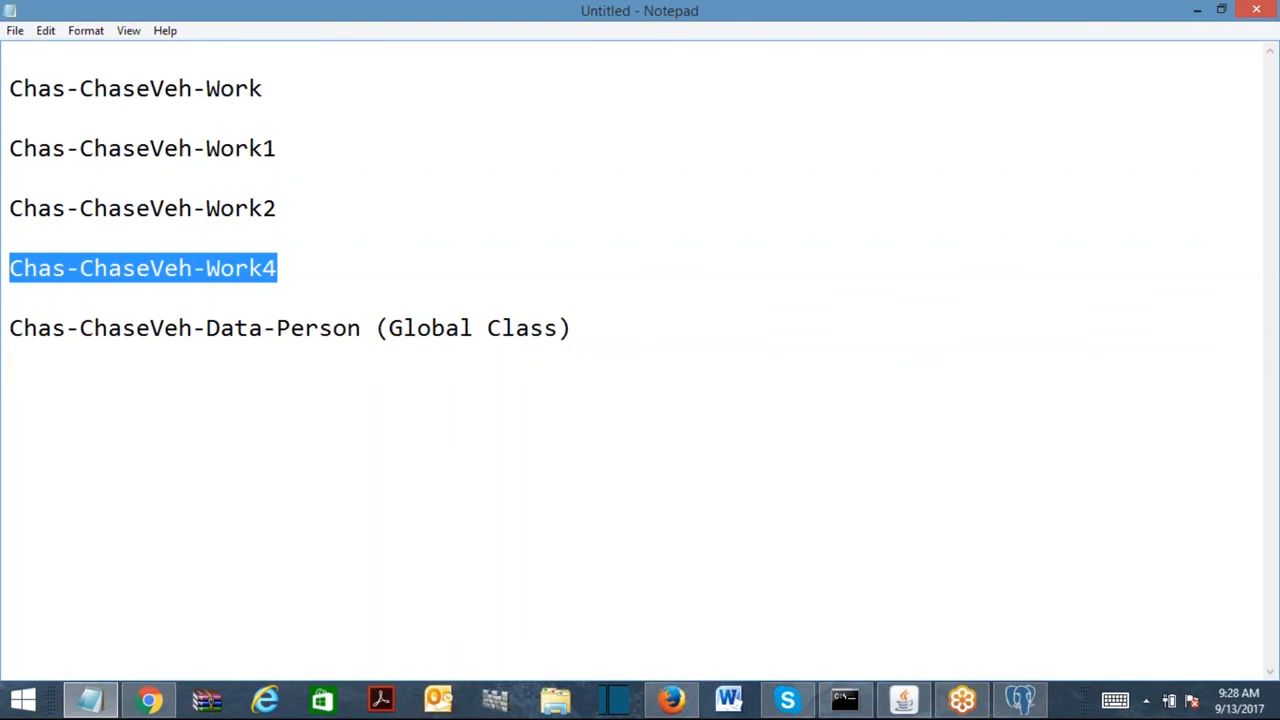
{"action": "left_click_drag", "start_coordinate": [380, 340], "coordinate": [6, 338]}
{"action": "left_click", "coordinate": [321, 415]}
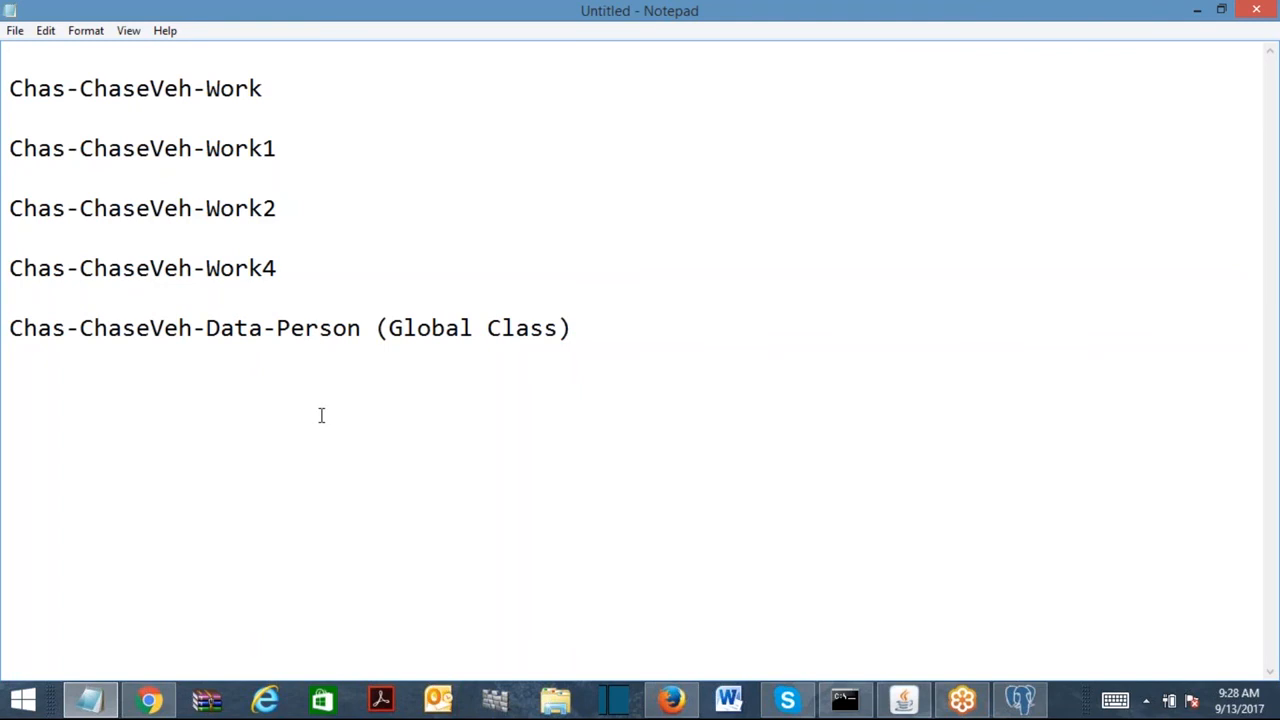
Minimize Notepad to review the Chas-ChaseVeh-Data-Person class in Designer Studio.
{"action": "left_click", "coordinate": [1198, 10]}
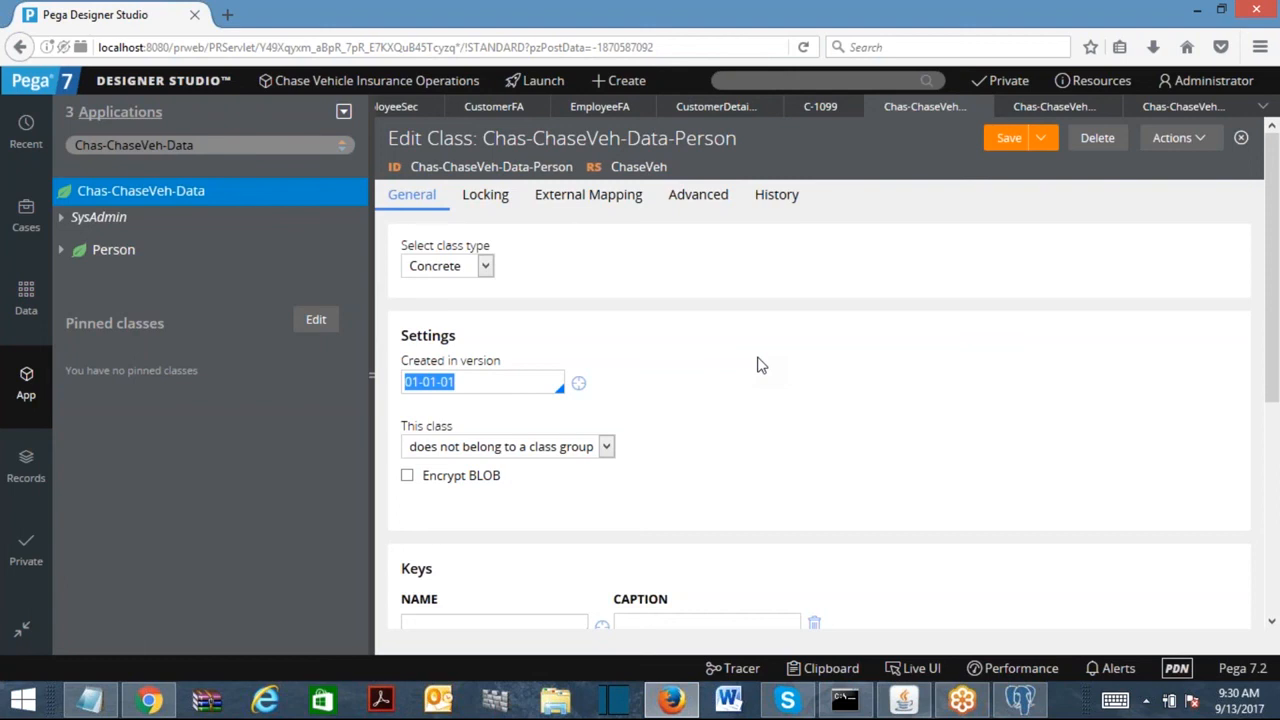
{"action": "left_click", "coordinate": [901, 26]}
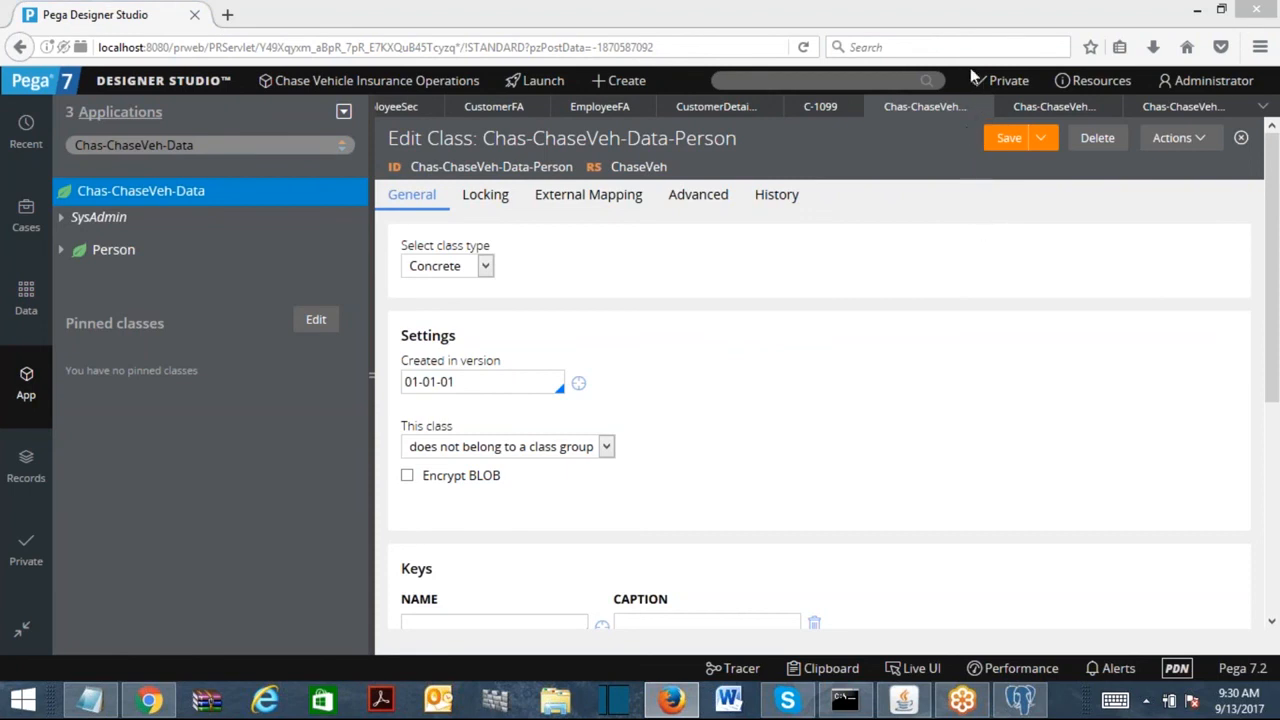
{"action": "left_click", "coordinate": [858, 80]}
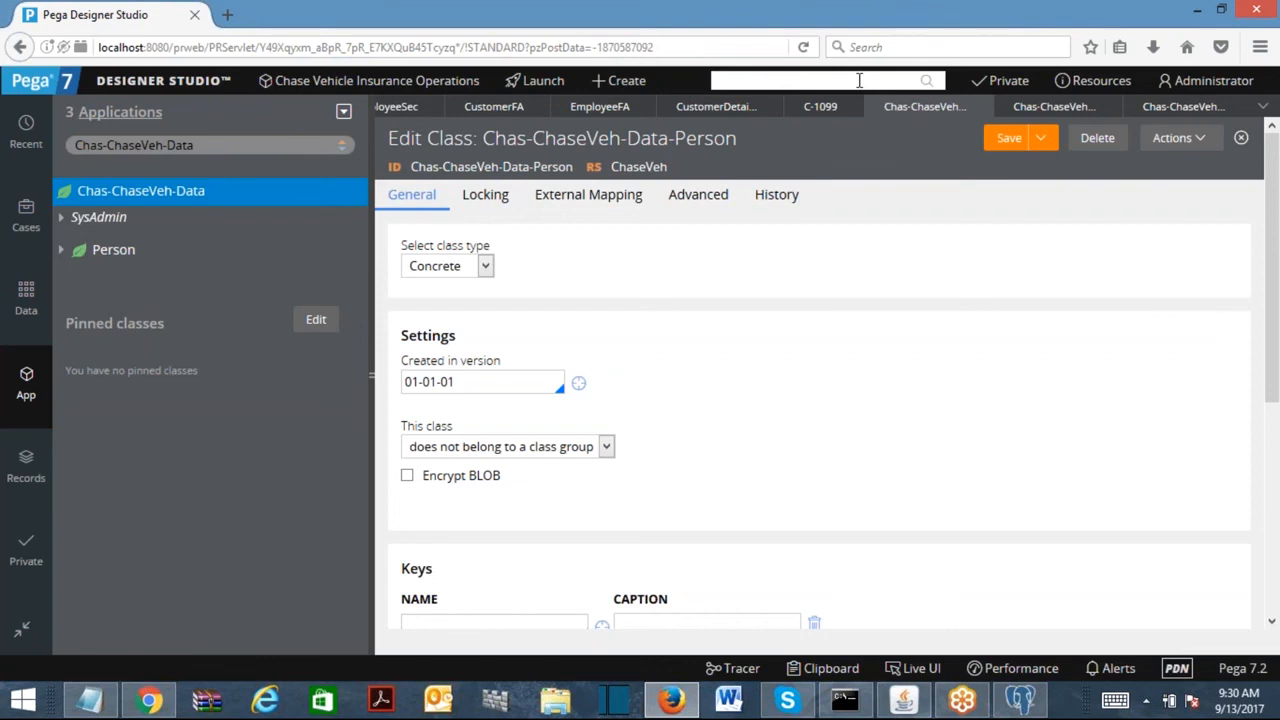
Replace the old Notepad notes with the heading 'Page :-'.
{"action": "left_click", "coordinate": [90, 699]}
{"action": "key", "text": "ctrl+a"}
{"action": "type", "text": "Page :-"}
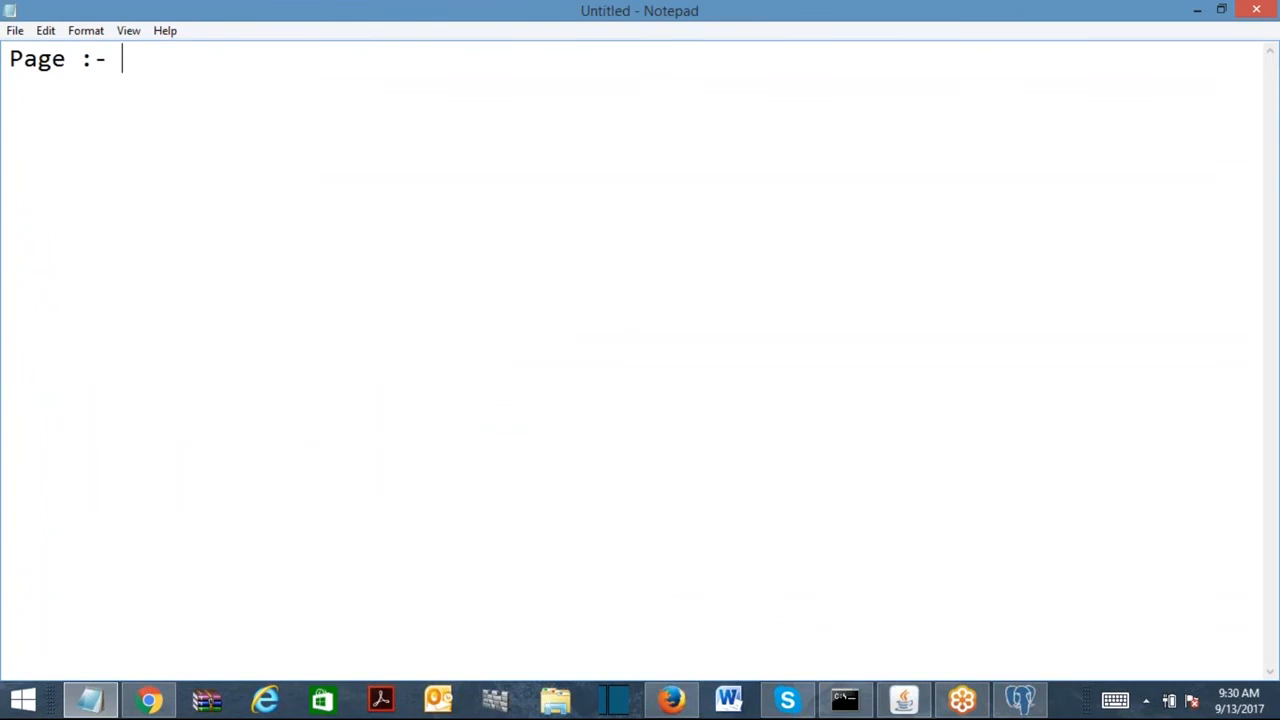
Type 'Page is Property', correcting the misspelling of Property.
{"action": "type", "text": "Page is "}
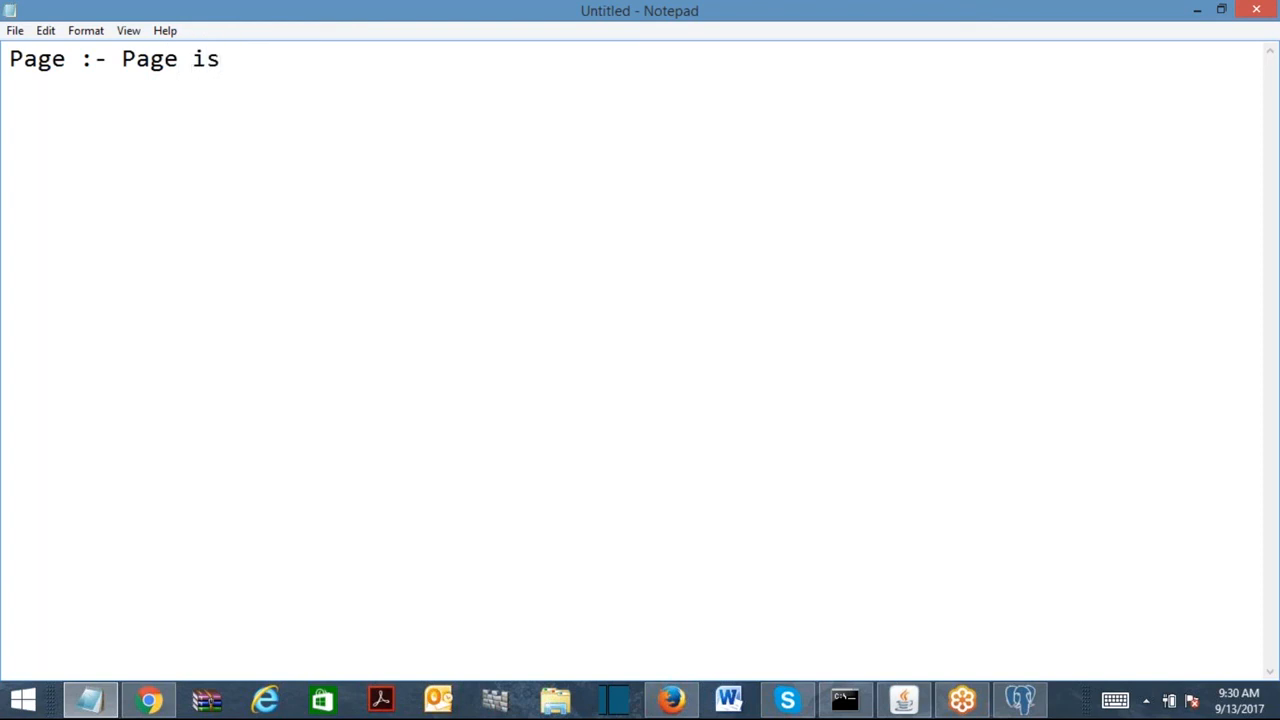
{"action": "type", "text": "Peoprty"}
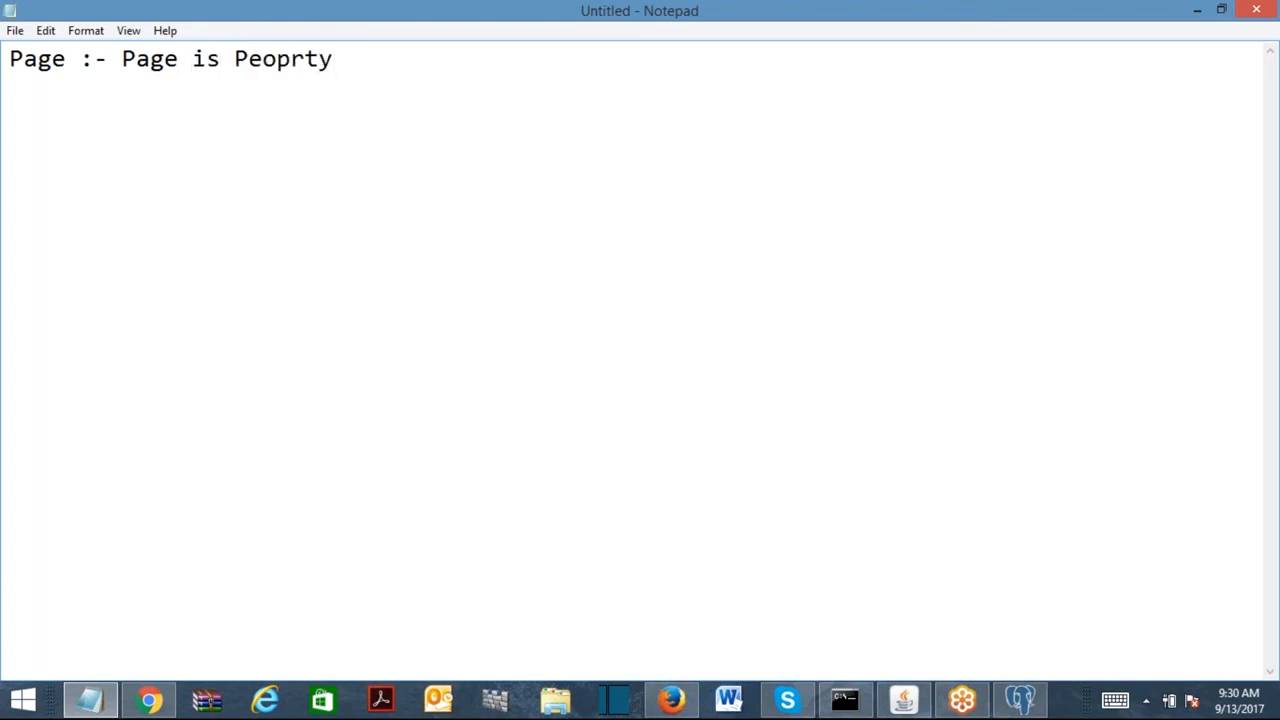
{"action": "left_click", "coordinate": [263, 64]}
{"action": "key", "text": "BackSpace"}
{"action": "type", "text": "o"}
{"action": "left_click", "coordinate": [292, 62]}
{"action": "type", "text": "e"}
{"action": "left_click", "coordinate": [414, 63]}
Finish the definition: points to a class, holds the pointing class's properties; start 'For Example :-'.
{"action": "type", "text": "which"}
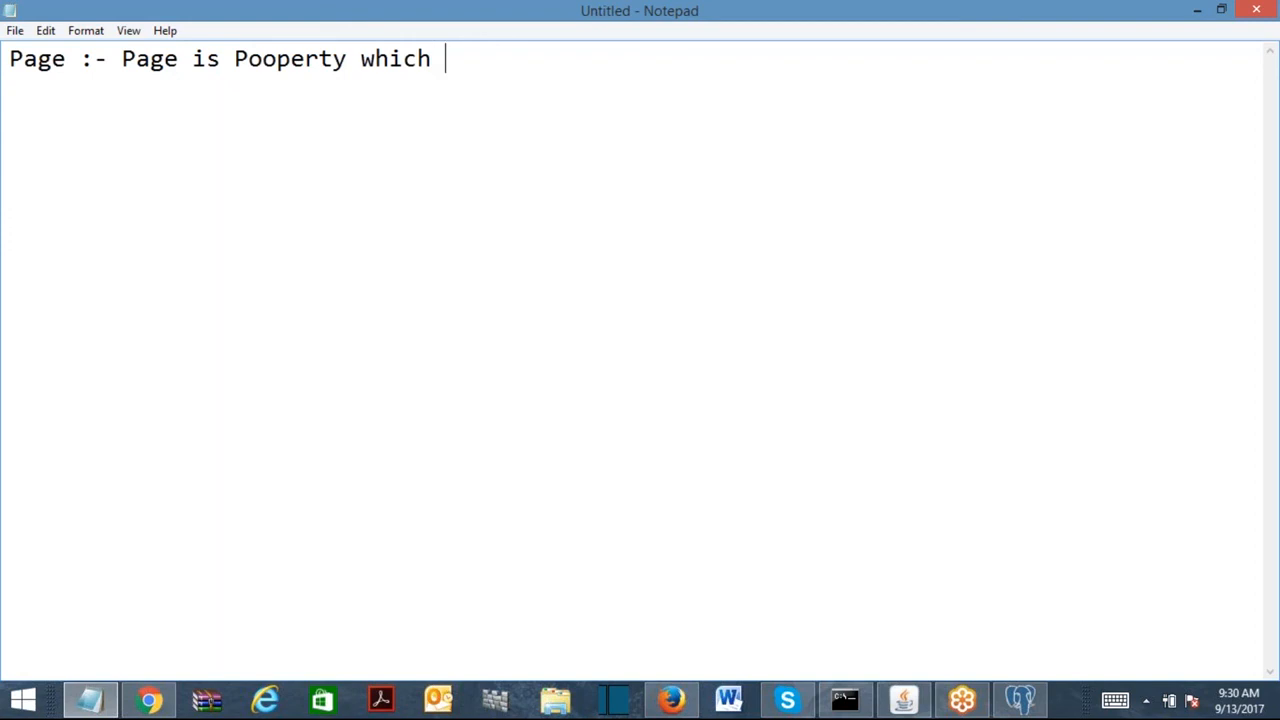
{"action": "type", "text": " points to "}
{"action": "type", "text": "a call"}
{"action": "type", "text": "hold "}
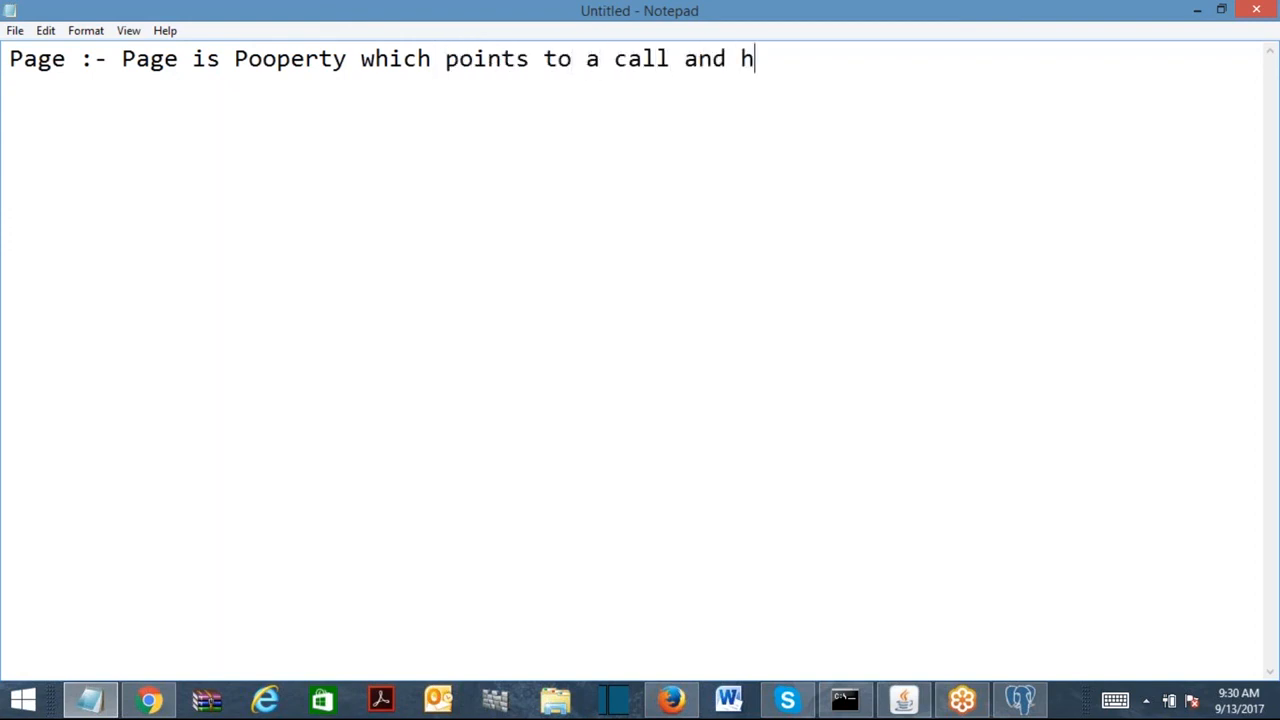
{"action": "type", "text": "the "}
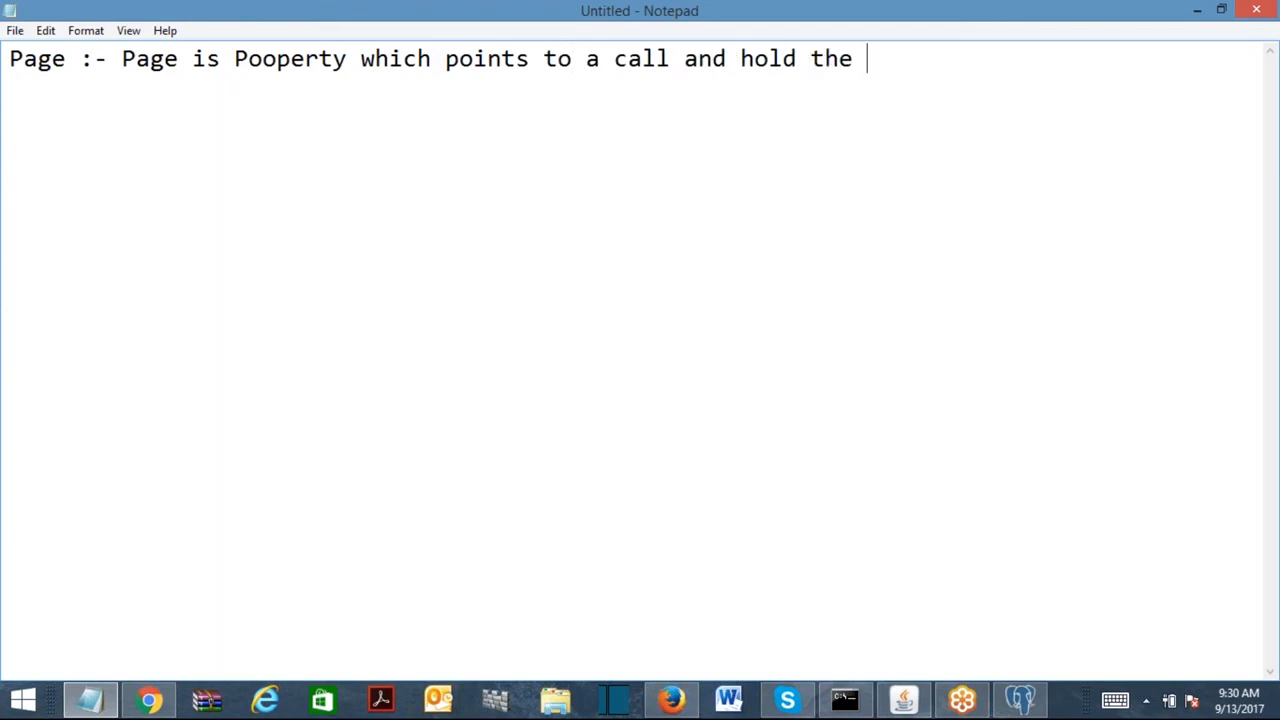
{"action": "type", "text": "propertie"}
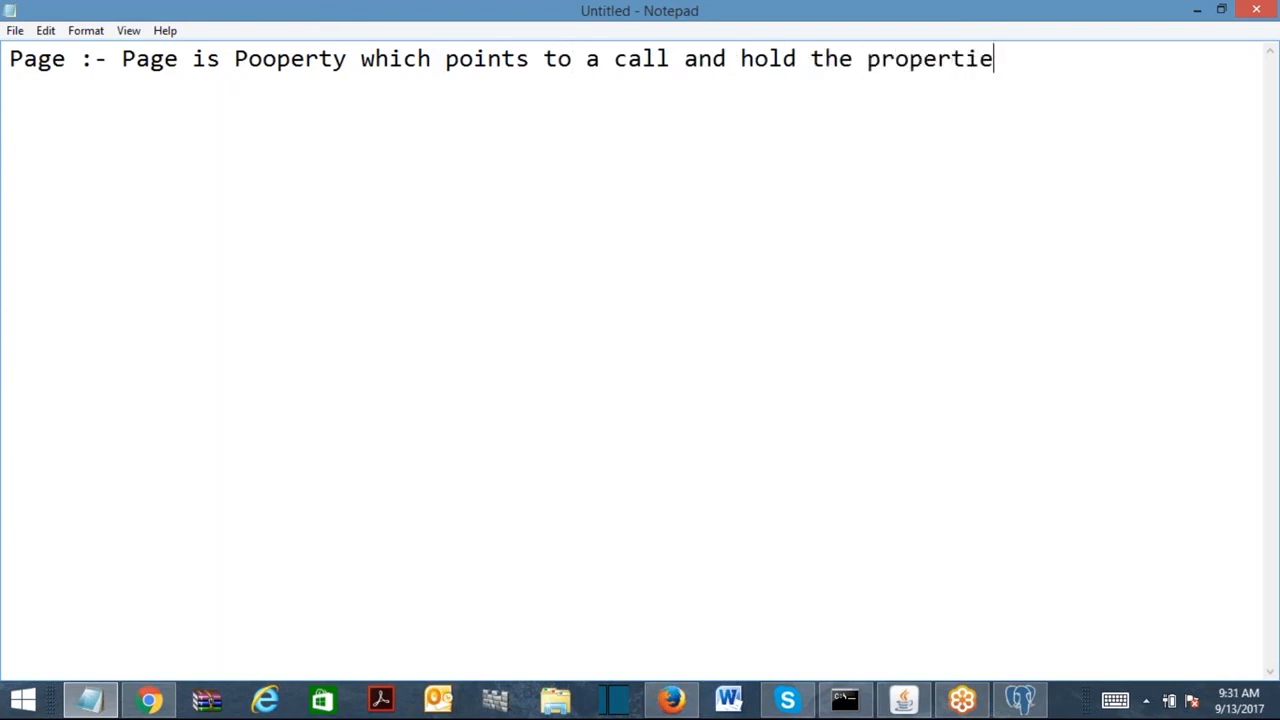
{"action": "type", "text": "s of the cl"}
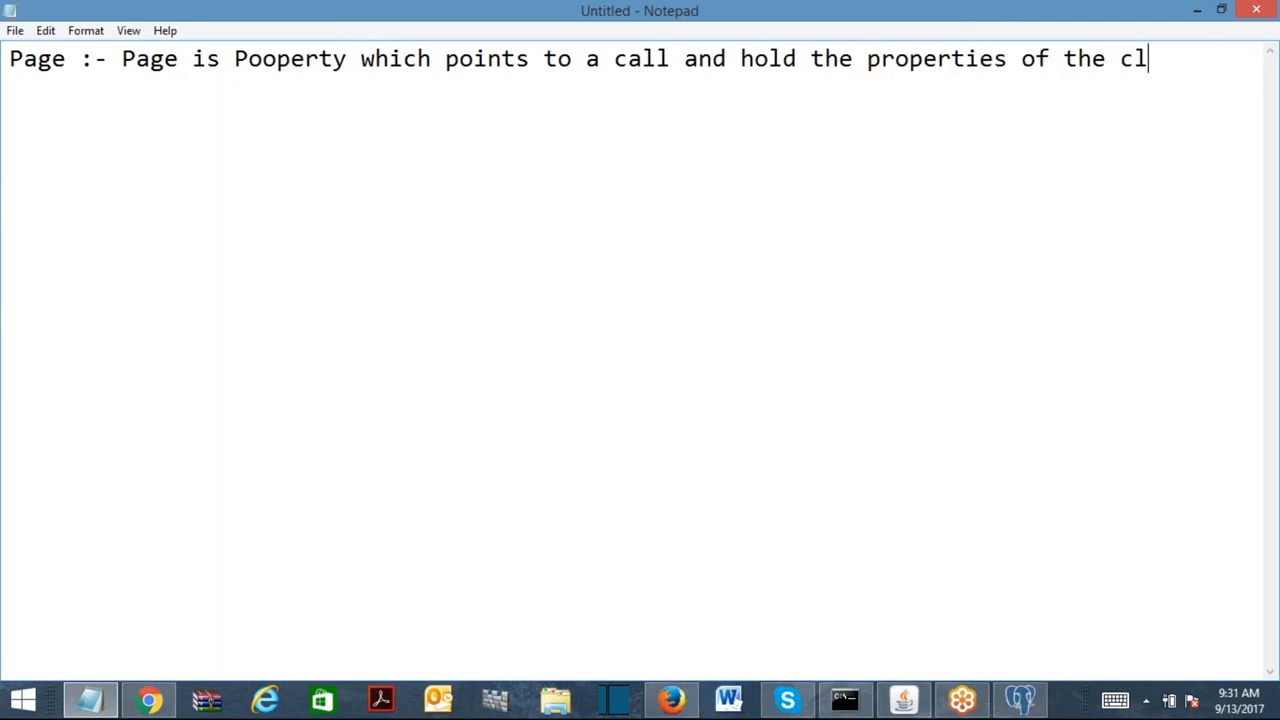
{"action": "type", "text": "ass f"}
{"action": "key", "text": "BackSpace"}
{"action": "key", "text": "BackSpace"}
{"action": "key", "text": "BackSpace"}
{"action": "key", "text": "BackSpace"}
{"action": "key", "text": "BackSpace"}
{"action": "key", "text": "BackSpace"}
{"action": "key", "text": "BackSpace"}
{"action": "key", "text": "BackSpace"}
{"action": "key", "text": "BackSpace"}
{"action": "key", "text": "BackSpace"}
{"action": "key", "text": "BackSpace"}
{"action": "key", "text": "BackSpace"}
{"action": "key", "text": "BackSpace"}
{"action": "key", "text": "BackSpace"}
{"action": "type", "text": "of pointing l"}
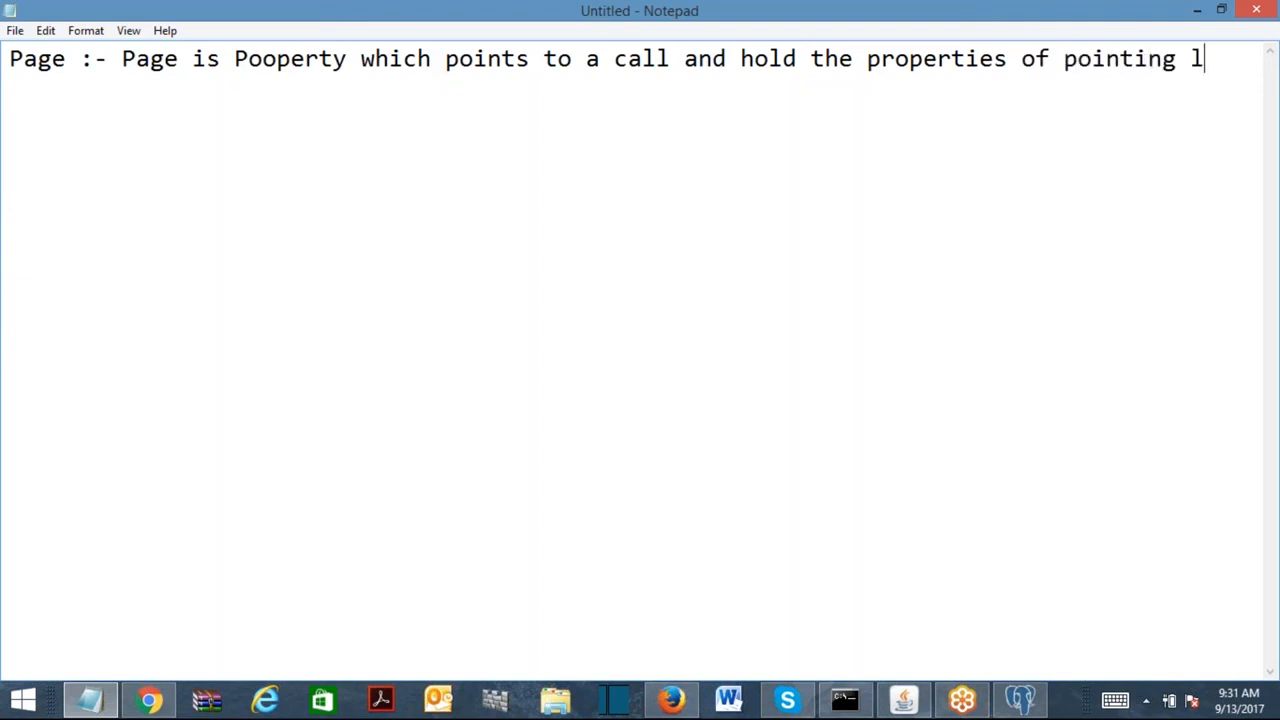
{"action": "key", "text": "BackSpace"}
{"action": "type", "text": "class."}
{"action": "key", "text": "Return"}
{"action": "key", "text": "Return"}
{"action": "type", "text": "For Exam"}
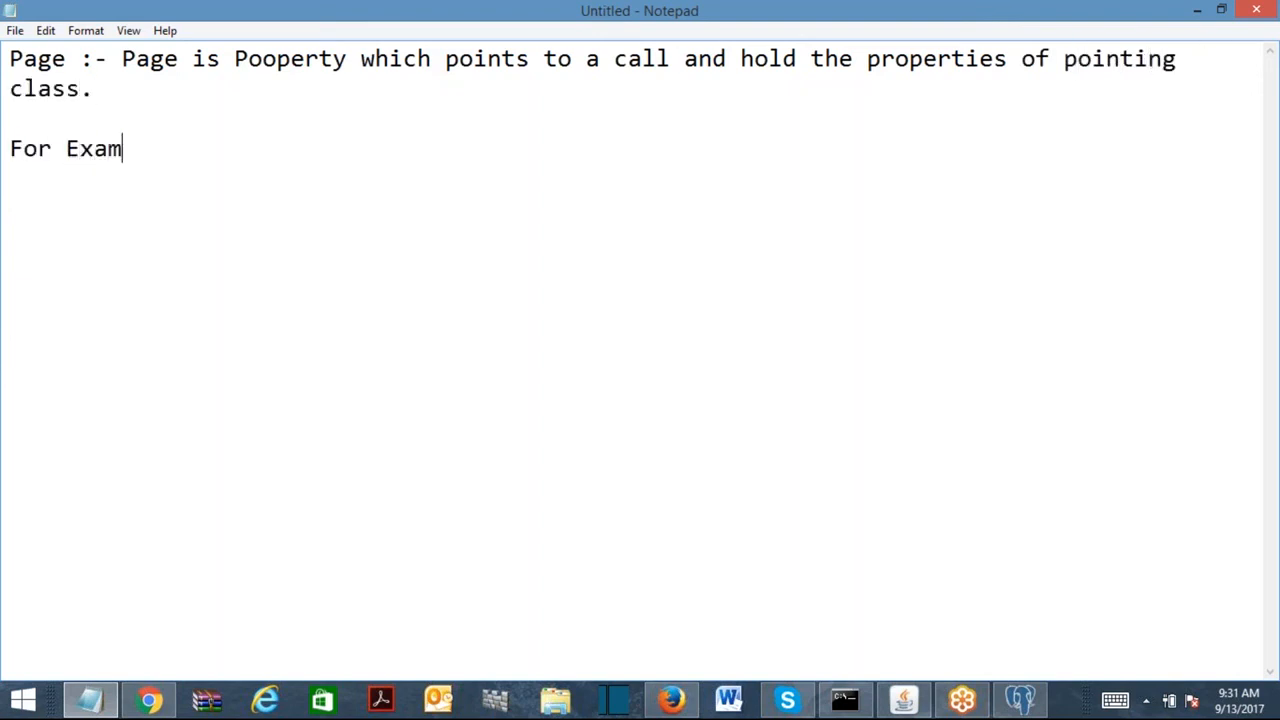
{"action": "type", "text": "ple :-"}
Write the example class A-B-C with its FirstName and LastName properties.
{"action": "key", "text": "Return"}
{"action": "key", "text": "Return"}
{"action": "type", "text": "A=B=C"}
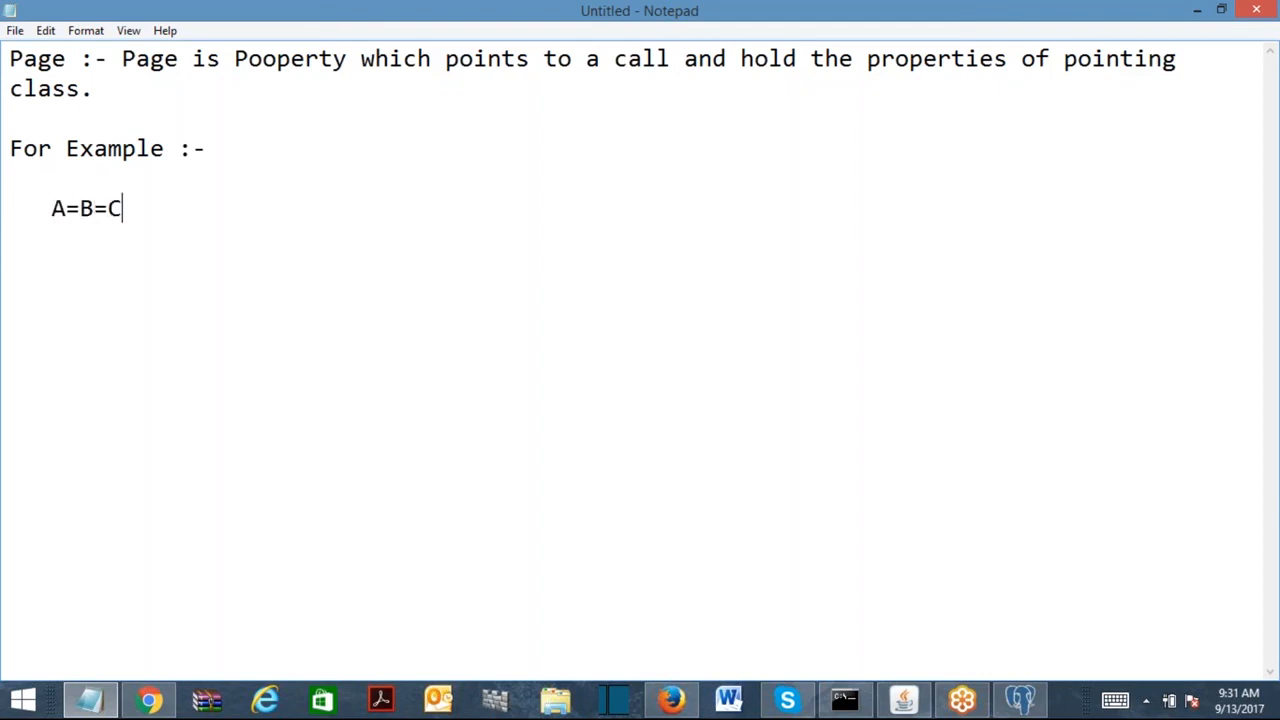
{"action": "key", "text": "BackSpace"}
{"action": "key", "text": "BackSpace"}
{"action": "key", "text": "BackSpace"}
{"action": "key", "text": "BackSpace"}
{"action": "key", "text": "BackSpace"}
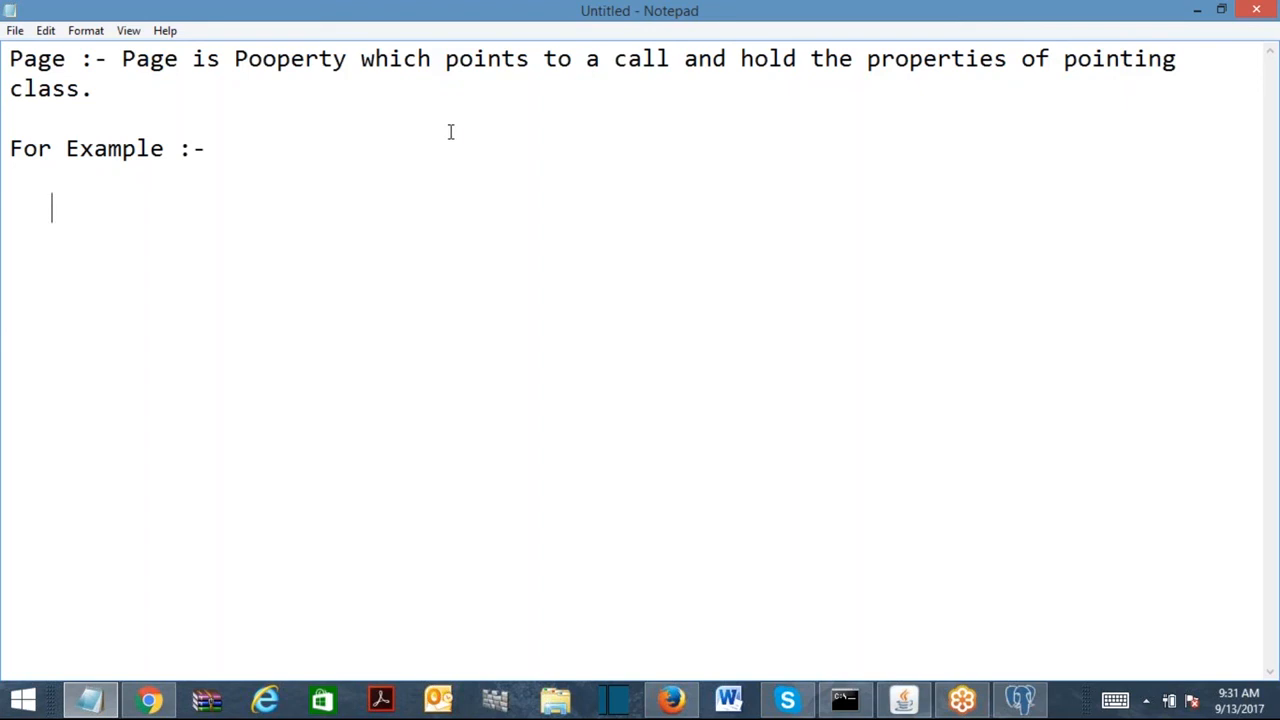
{"action": "type", "text": "a"}
{"action": "key", "text": "BackSpace"}
{"action": "type", "text": "A-B-C"}
{"action": "key", "text": "Return"}
{"action": "type", "text": "FirsTName"}
{"action": "key", "text": "Return"}
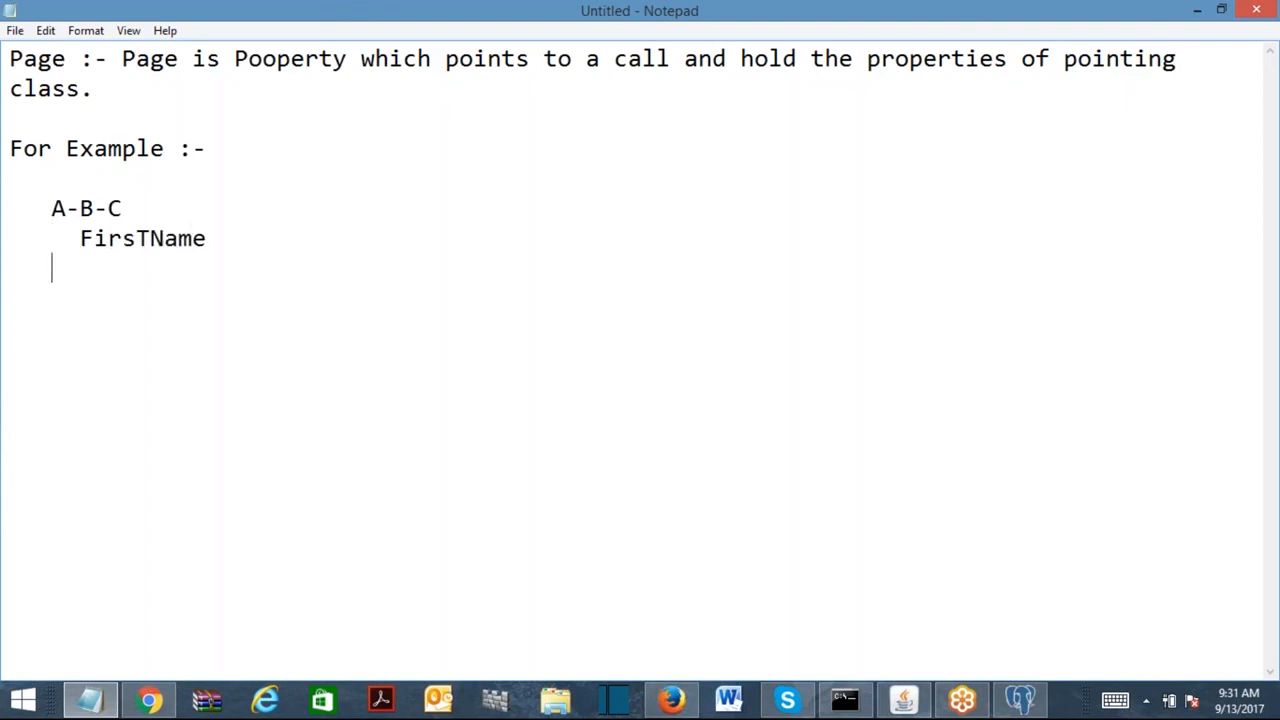
{"action": "left_click", "coordinate": [150, 238]}
{"action": "key", "text": "BackSpace"}
{"action": "type", "text": "t"}
{"action": "key", "text": "Return"}
{"action": "type", "text": "LastName"}
Add the page property line 'Customer (A-B-C)' below the class.
{"action": "key", "text": "Return"}
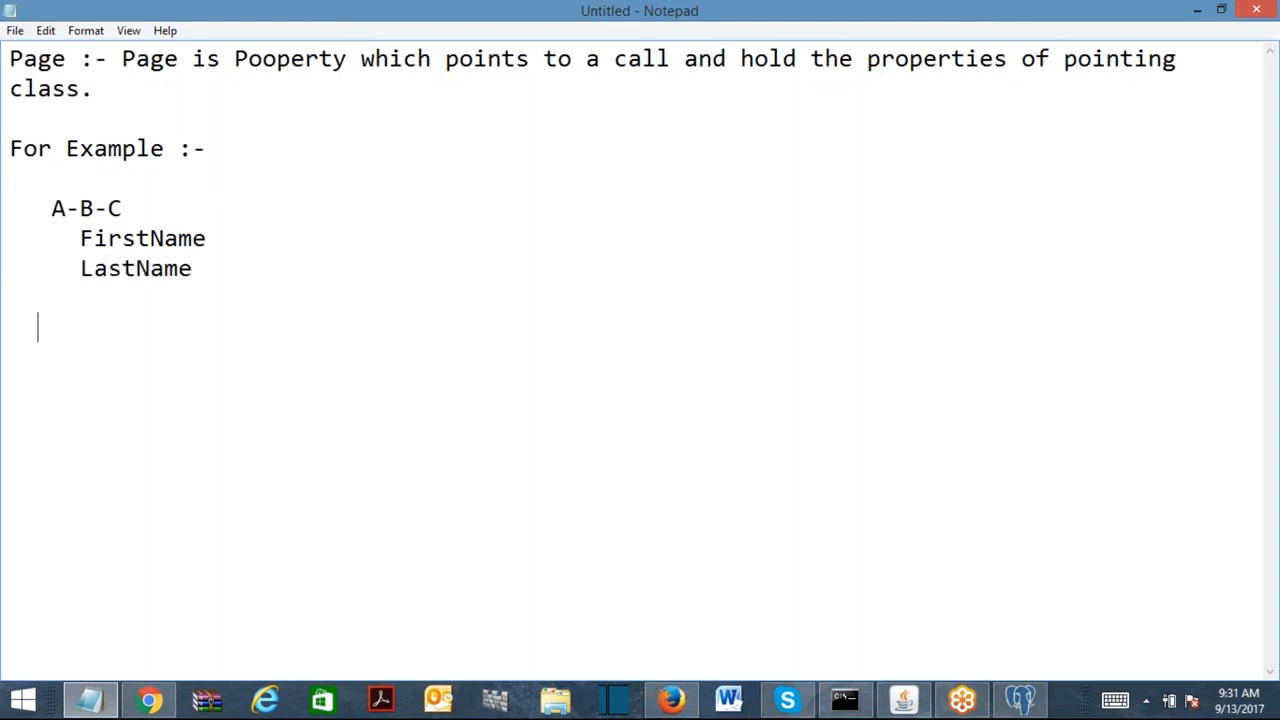
{"action": "type", "text": "Pa"}
{"action": "key", "text": "BackSpace"}
{"action": "key", "text": "BackSpace"}
{"action": "key", "text": "Return"}
{"action": "type", "text": "Customer ("}
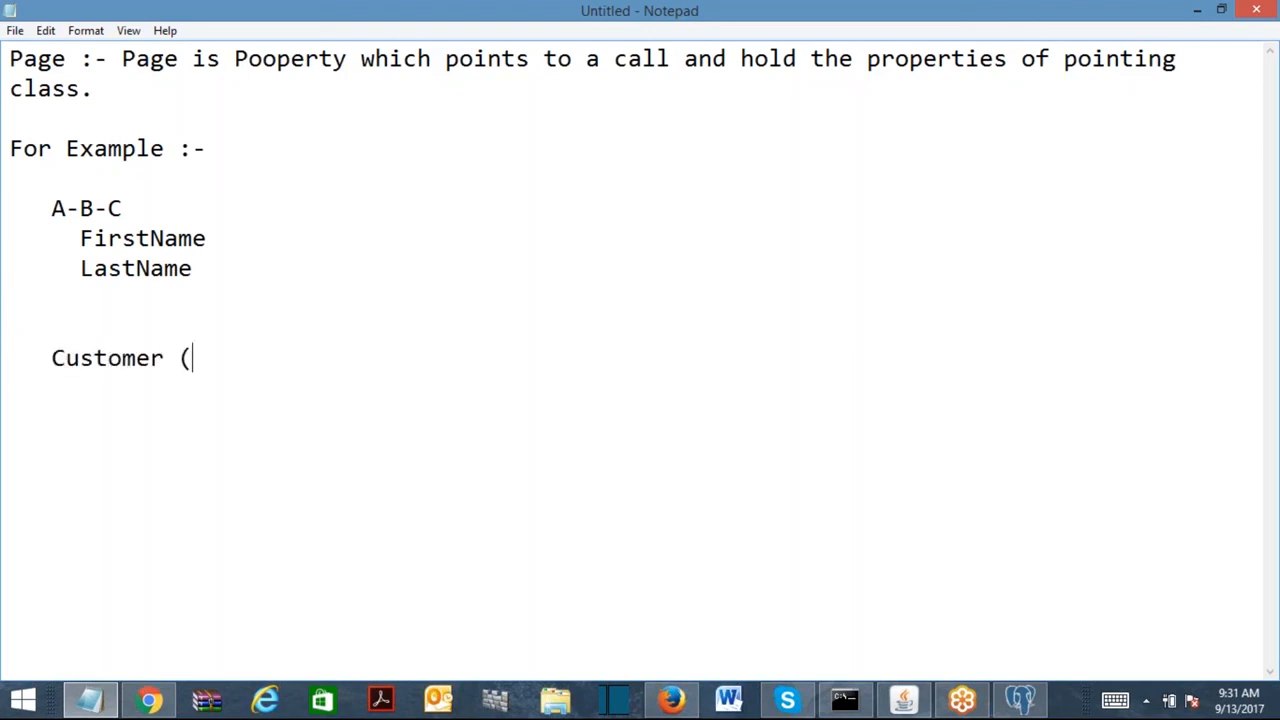
{"action": "type", "text": "A-B-C)"}
{"action": "key", "text": "Return"}
{"action": "key", "text": "Return"}
{"action": "key", "text": "Return"}
{"action": "left_click", "coordinate": [114, 395]}
{"action": "key", "text": "Return"}
{"action": "key", "text": "Return"}
Add the Customer.FirstName and Customer.LastName reference lines.
{"action": "type", "text": "Customer."}
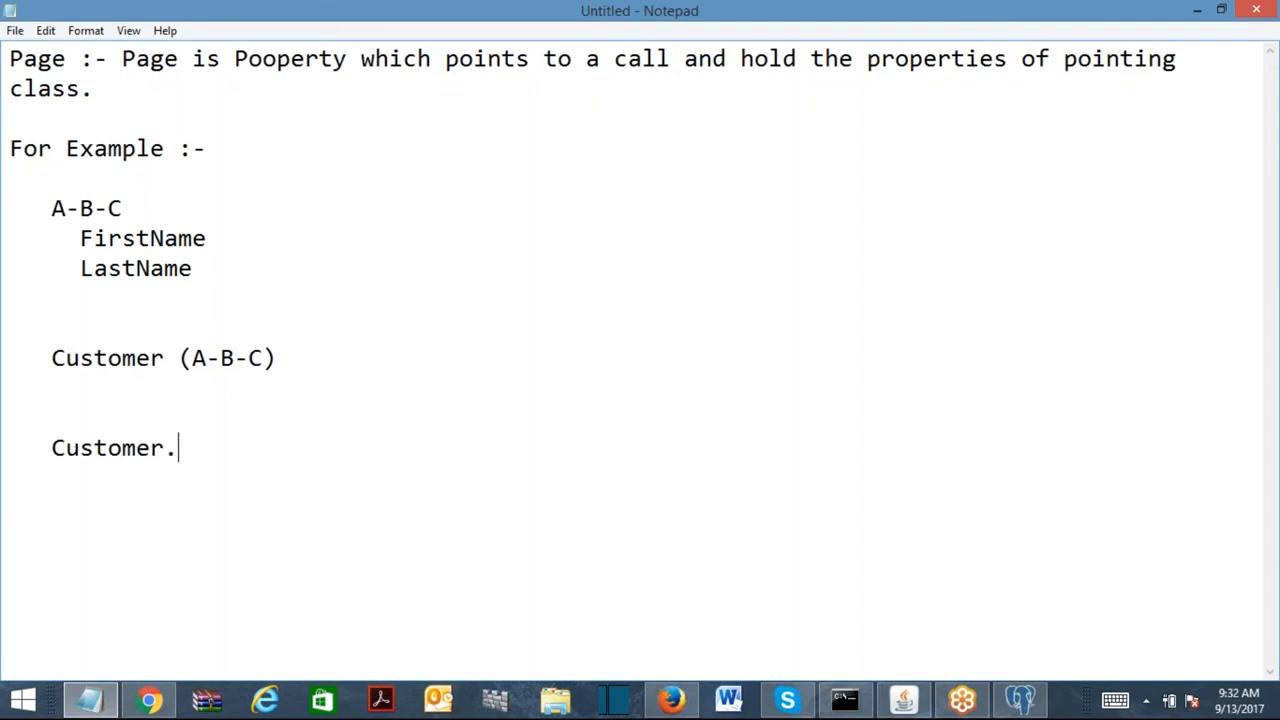
{"action": "type", "text": "firstName"}
{"action": "key", "text": "Return"}
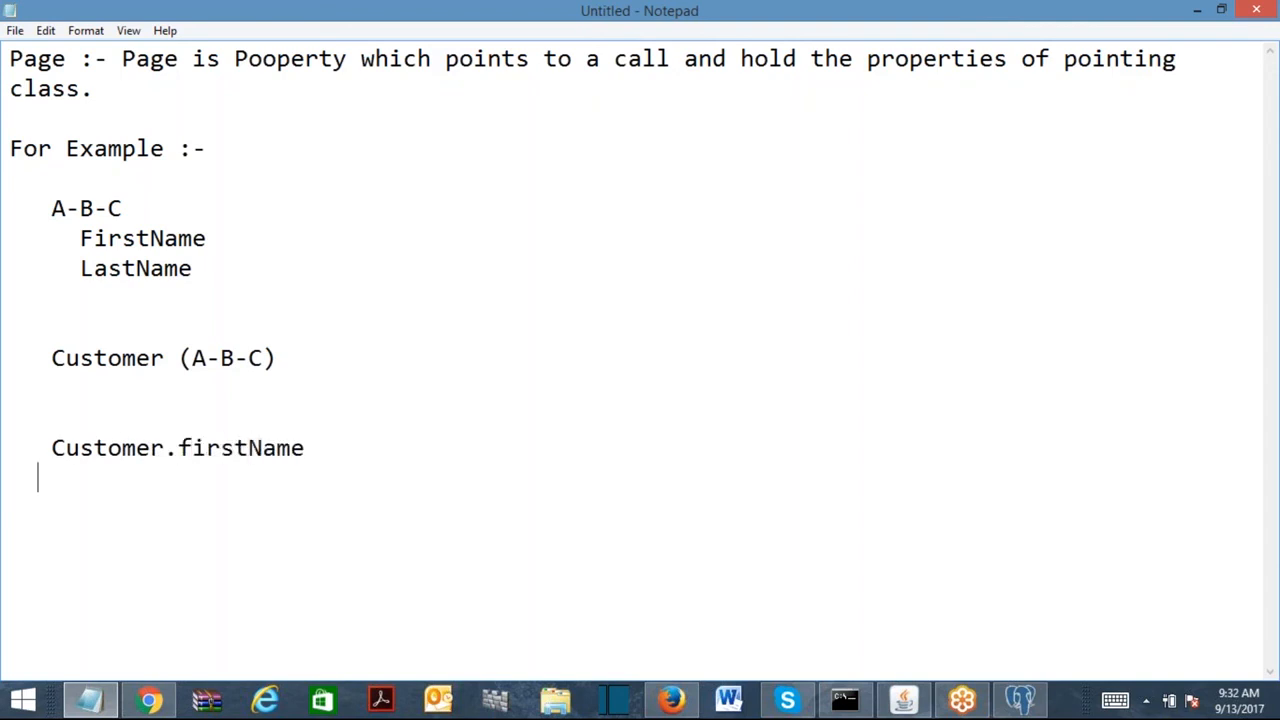
{"action": "type", "text": "Customer."}
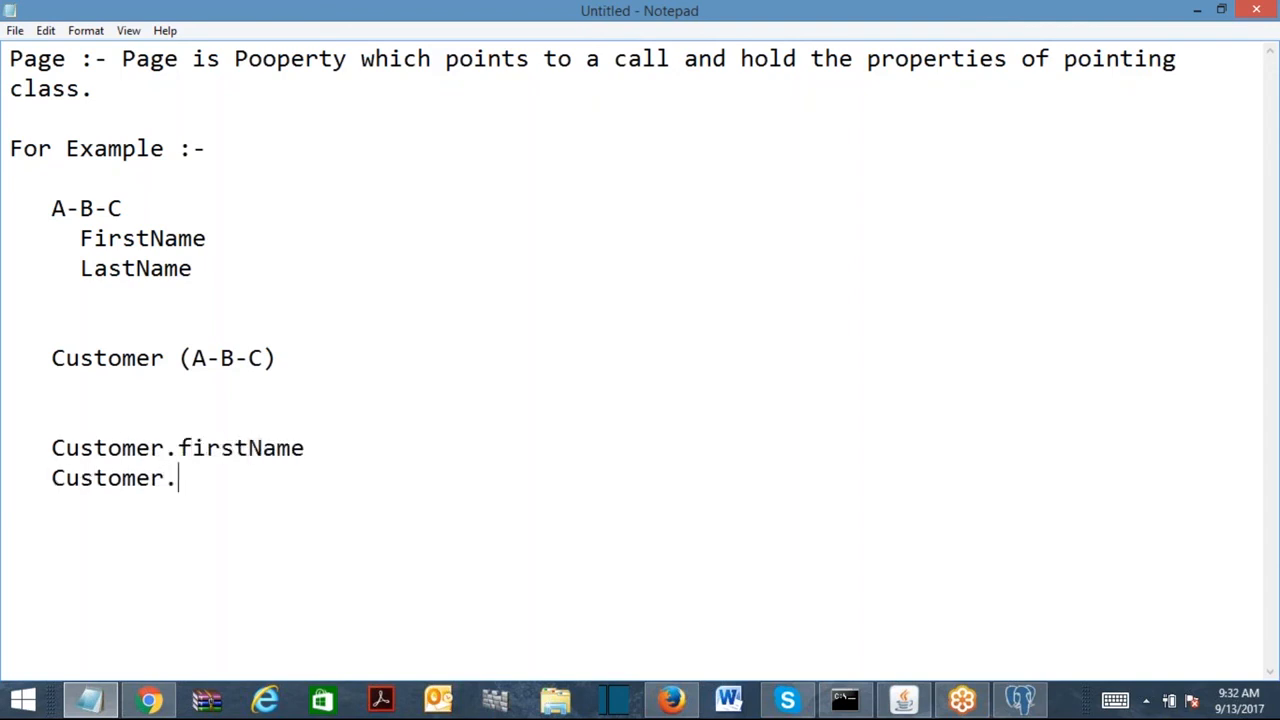
{"action": "type", "text": "LastName"}
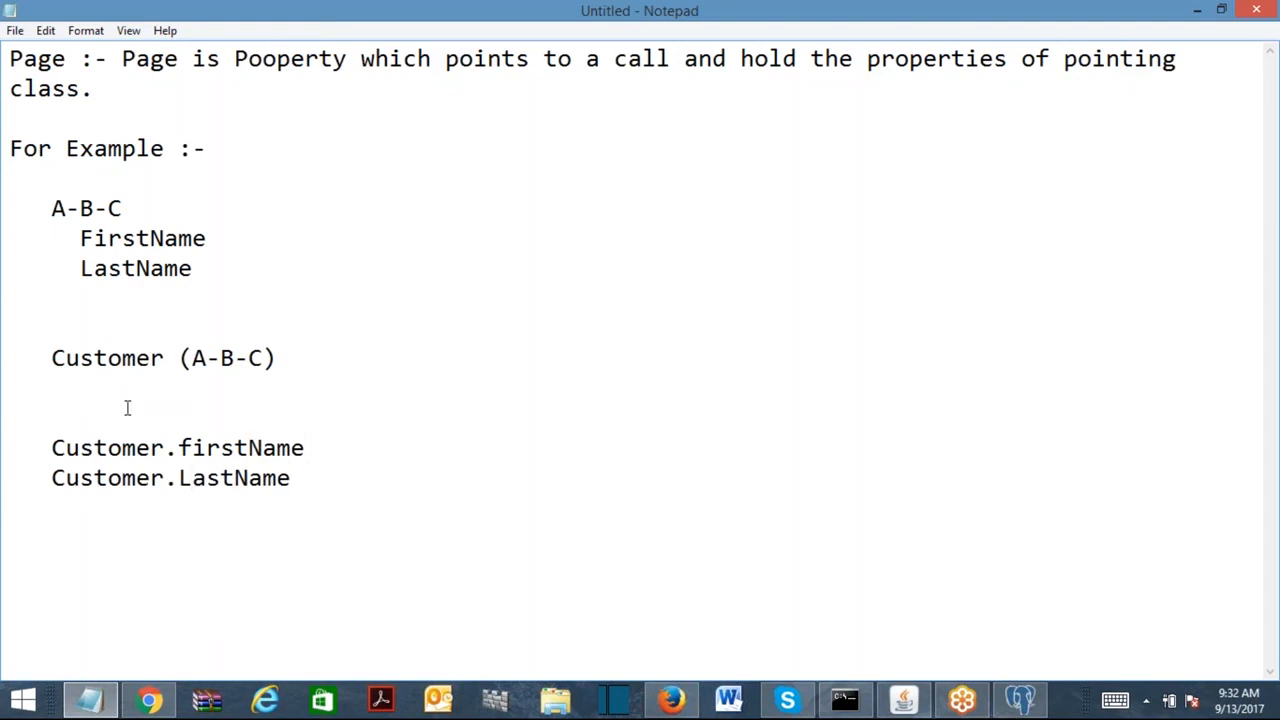
{"action": "left_click", "coordinate": [192, 447]}
{"action": "key", "text": "BackSpace"}
{"action": "type", "text": "F"}
Add the line 'Requirement :- Create a reusable Data Class "VehicleDetails"'.
{"action": "left_click", "coordinate": [448, 505]}
{"action": "key", "text": "Return"}
{"action": "type", "text": "Require"}
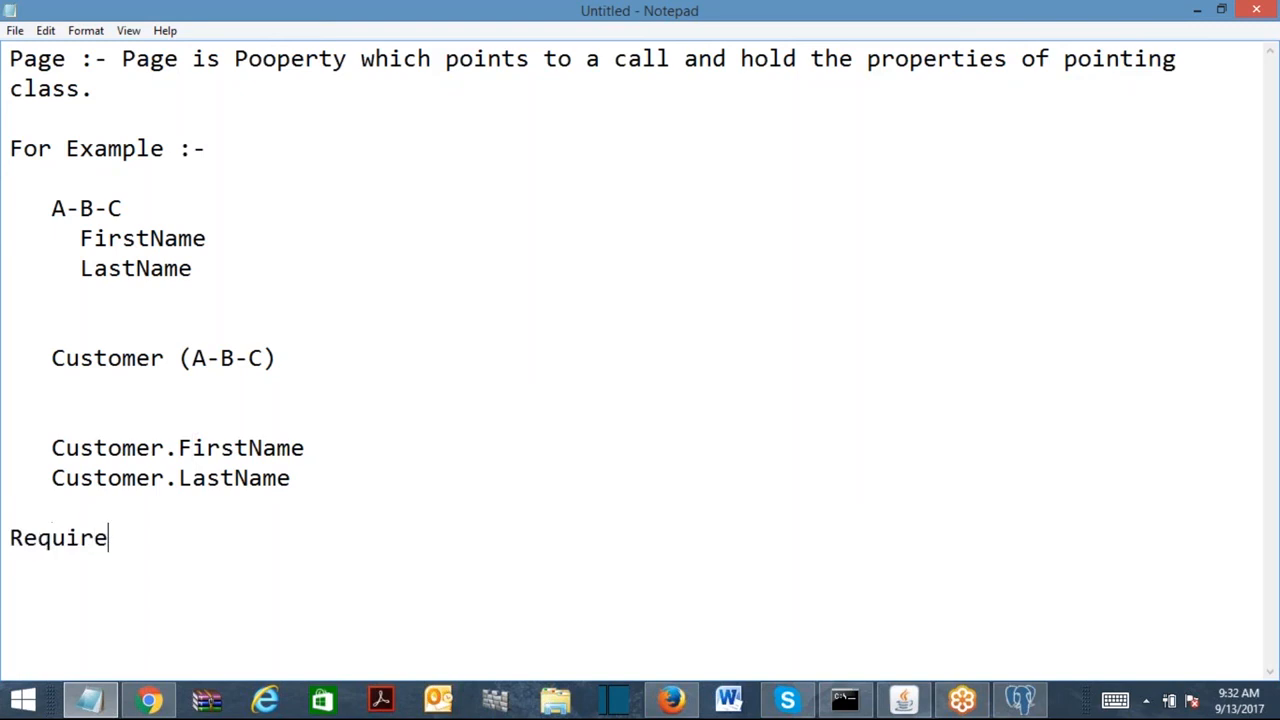
{"action": "type", "text": "ment :- Create a "}
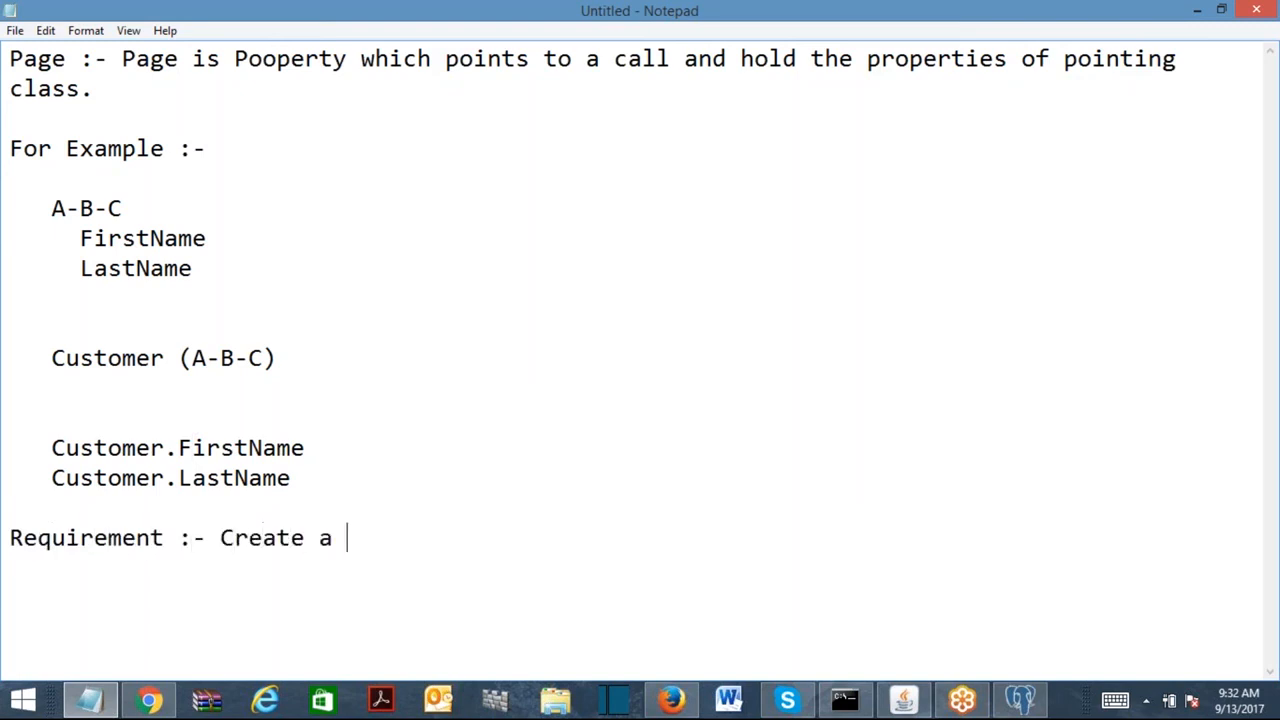
{"action": "type", "text": "reusable Data Class "}
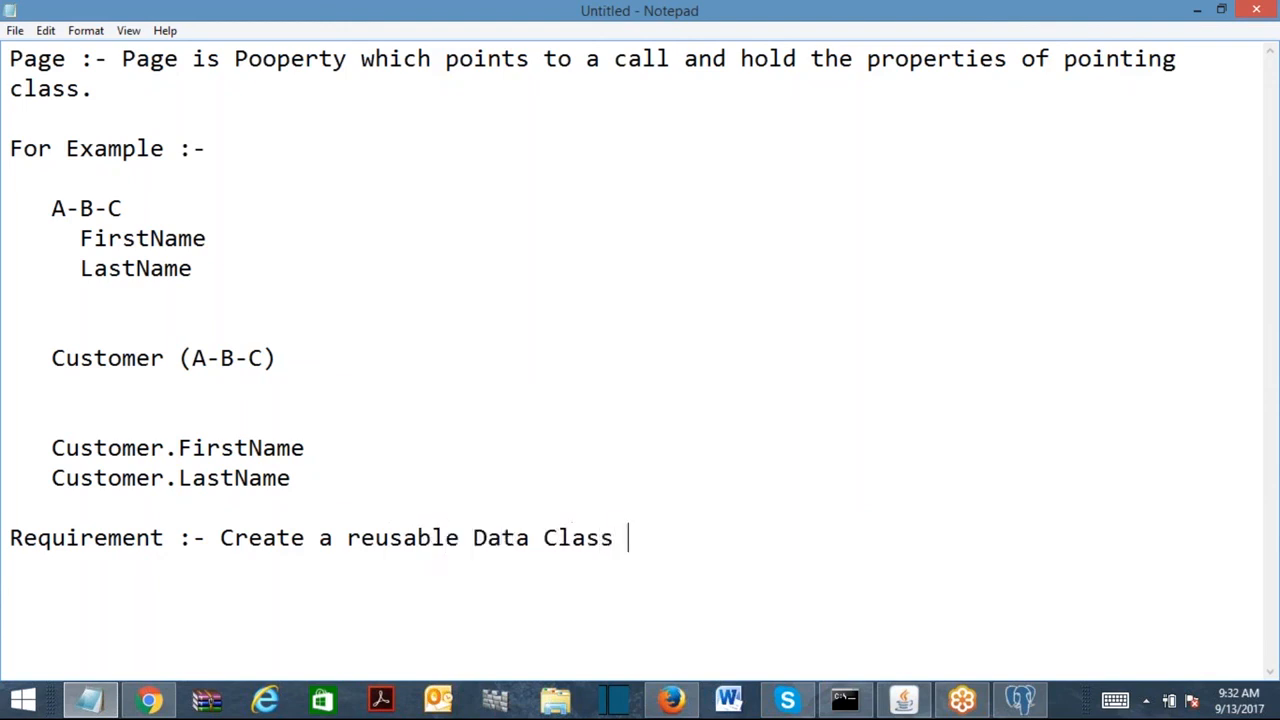
{"action": "type", "text": "\"VehicleDetails\"."}
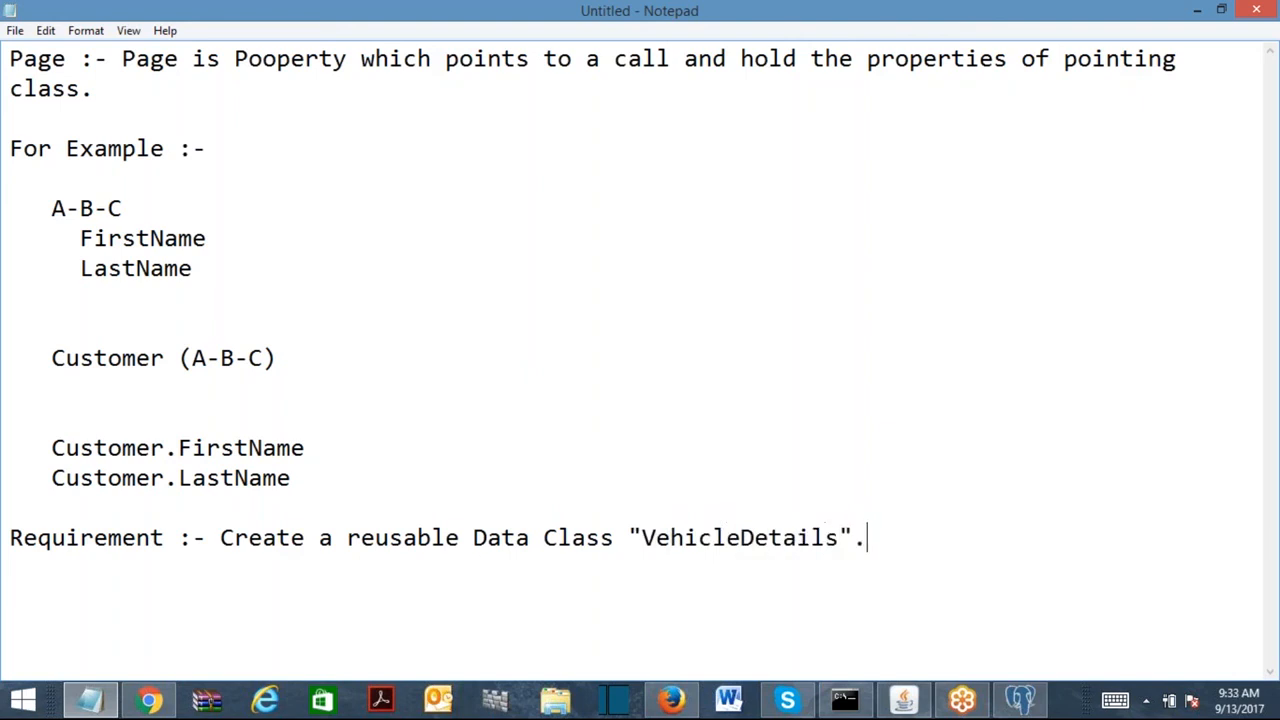
Note it must be reused for "Personal Vehicle" and "Commercial Vehicle(s)".
{"action": "key", "text": "Return"}
{"action": "key", "text": "Return"}
{"action": "type", "text": "This has "}
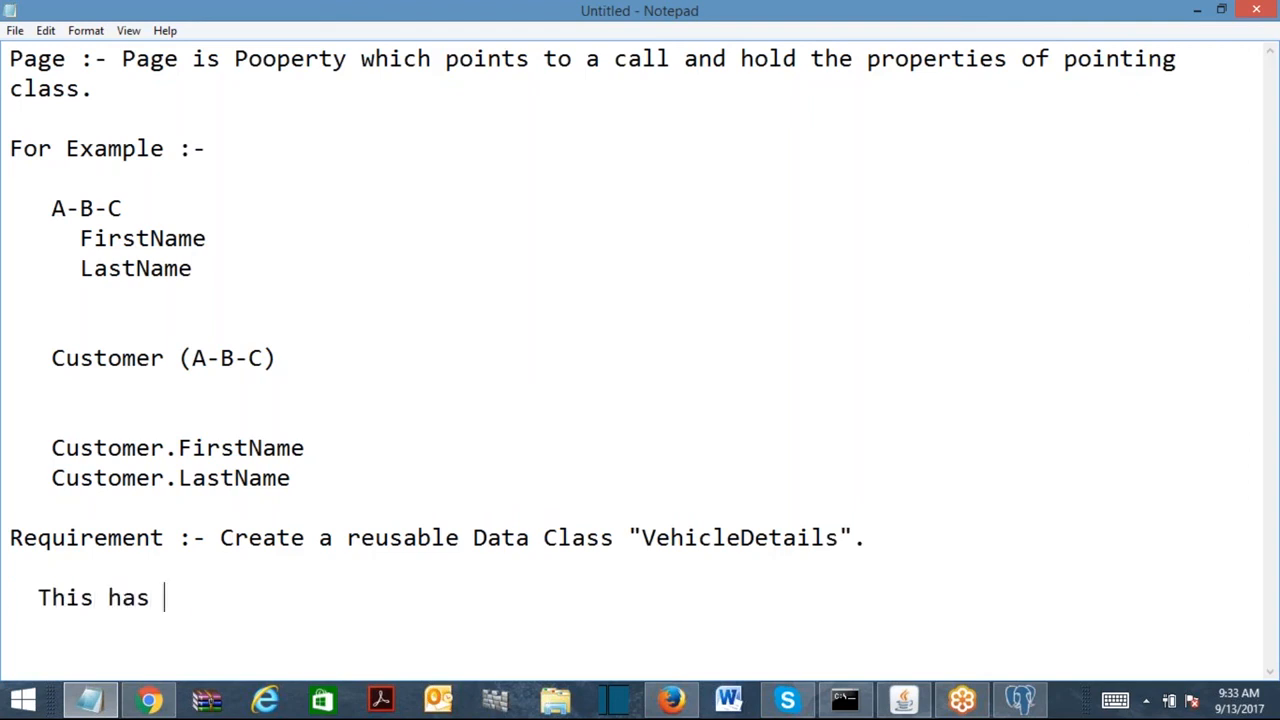
{"action": "type", "text": "to be reus"}
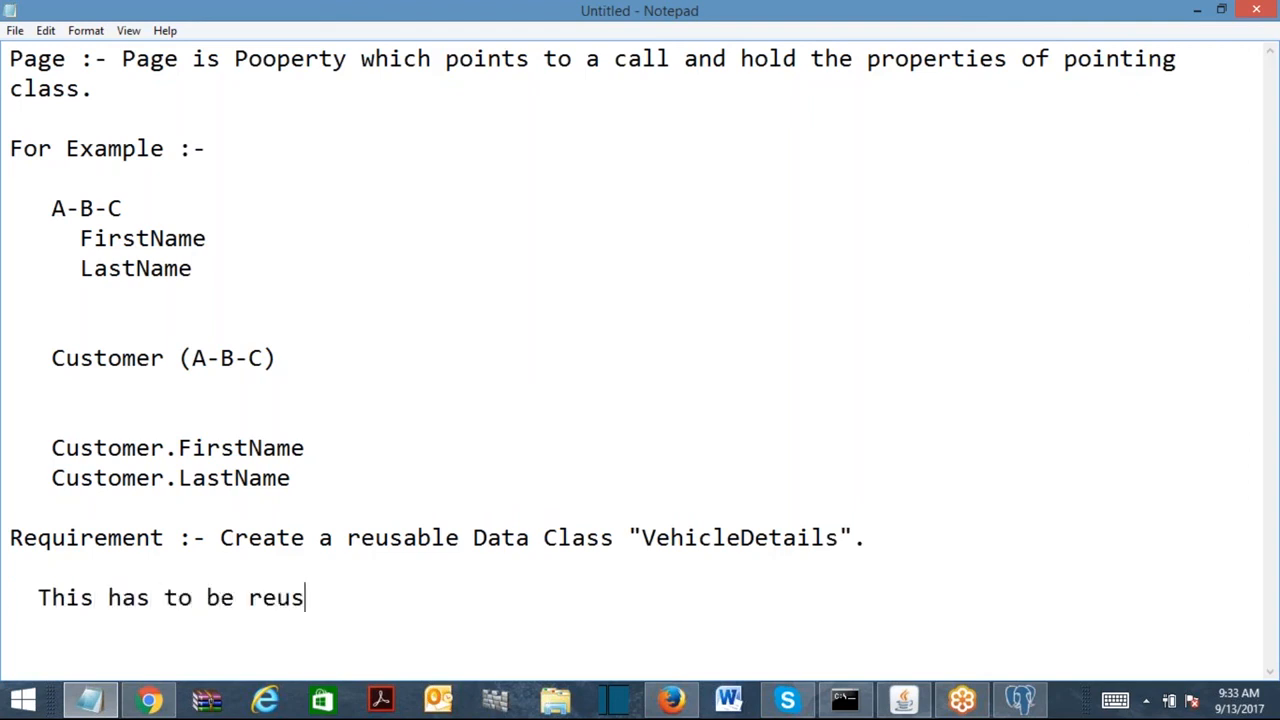
{"action": "type", "text": "ed for \"P"}
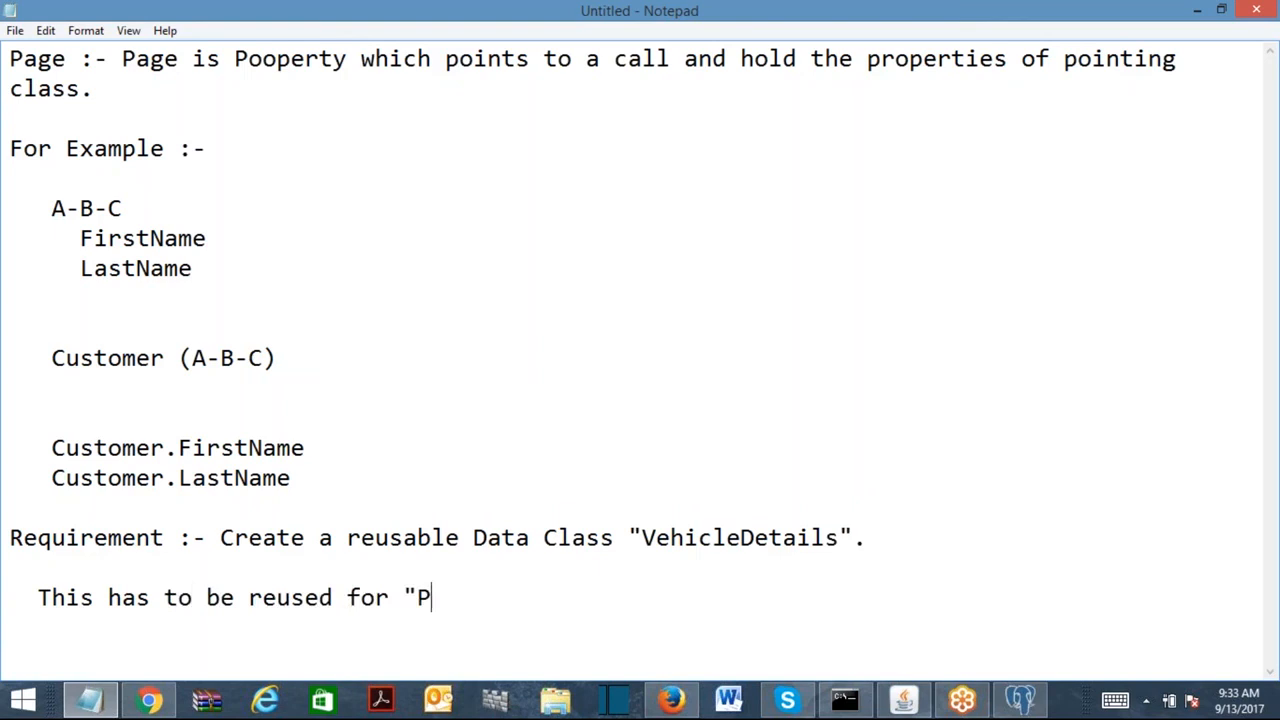
{"action": "type", "text": "ersonal Vehicle\" "}
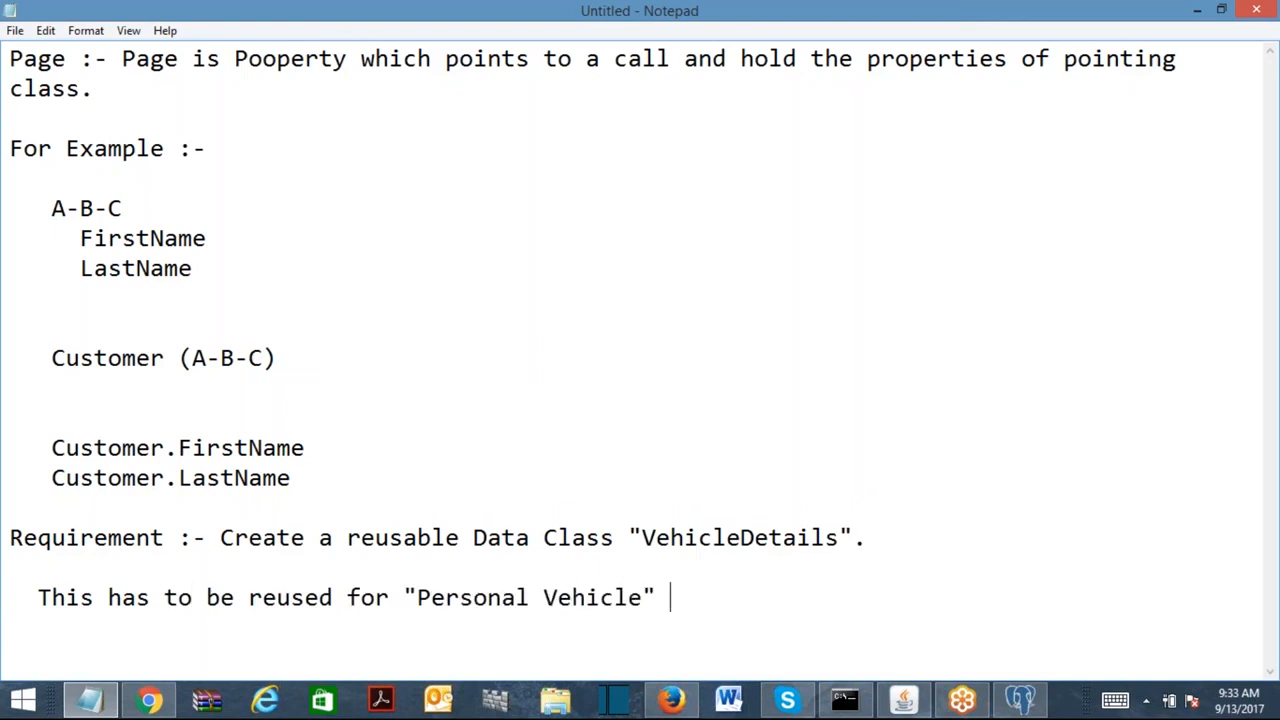
{"action": "type", "text": "and \"Co"}
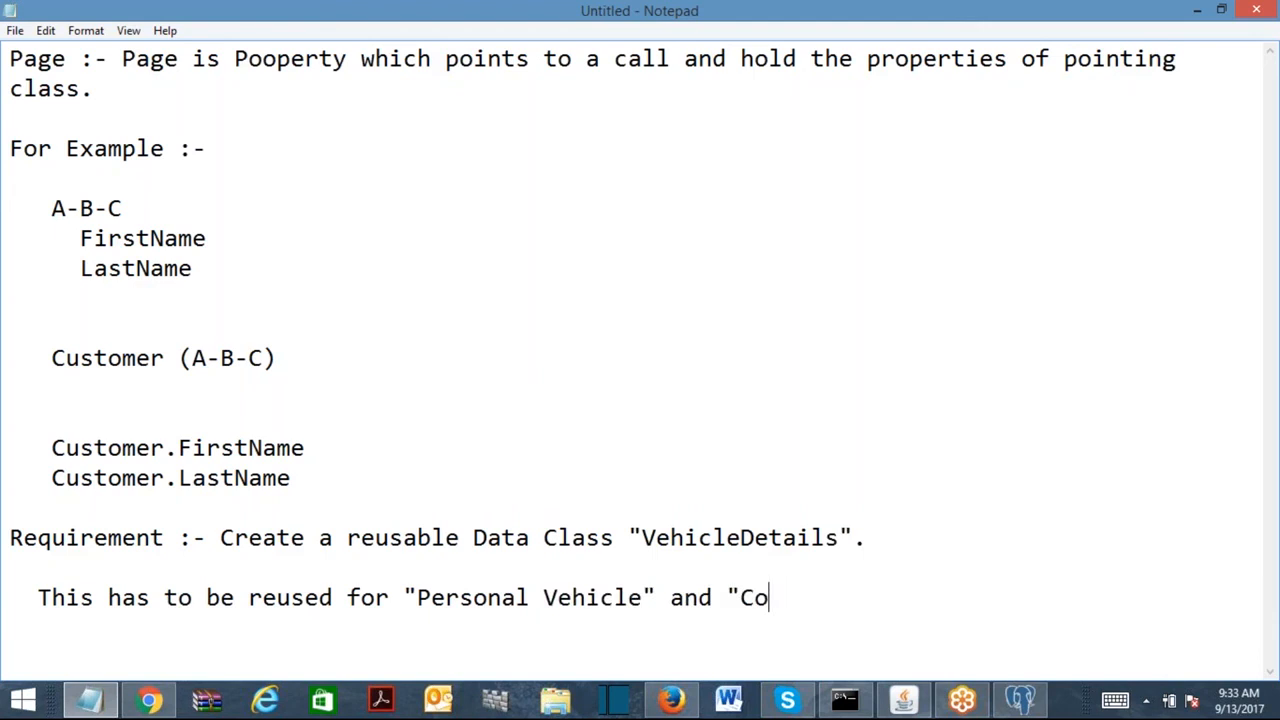
{"action": "type", "text": "mmercil"}
{"action": "key", "text": "BackSpace"}
{"action": "type", "text": "al Vehicles"}
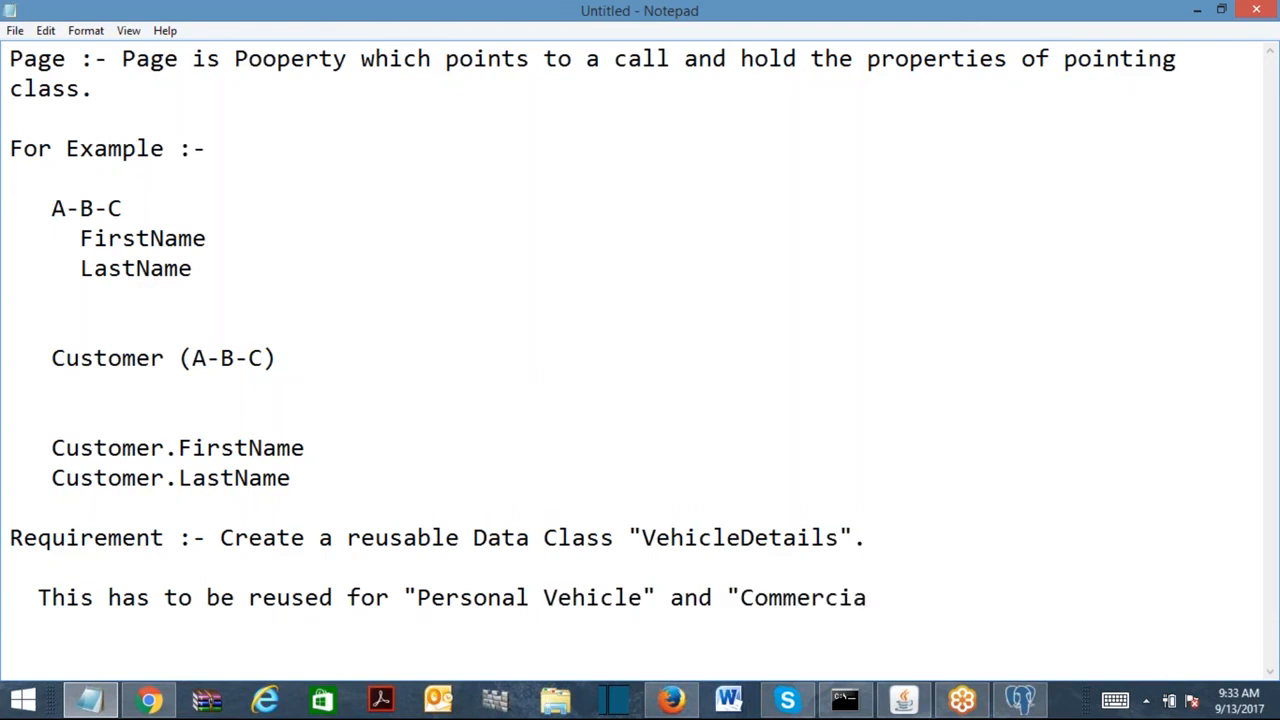
{"action": "key", "text": "BackSpace"}
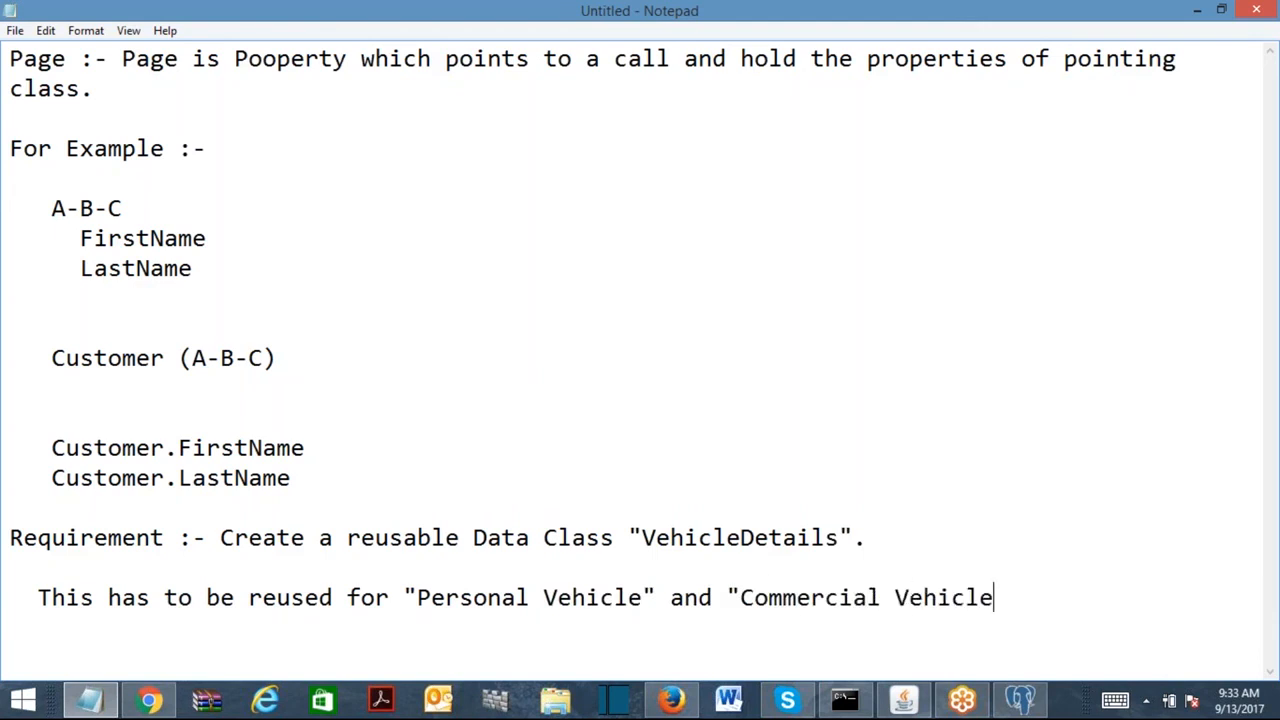
{"action": "type", "text": "(s)\"..."}
Add 'Create this class under Implementation Data Layer.' below the reuse sentence.
{"action": "key", "text": "Return"}
{"action": "key", "text": "Return"}
{"action": "key", "text": "Return"}
{"action": "key", "text": "Return"}
{"action": "key", "text": "Return"}
{"action": "key", "text": "Return"}
{"action": "key", "text": "Return"}
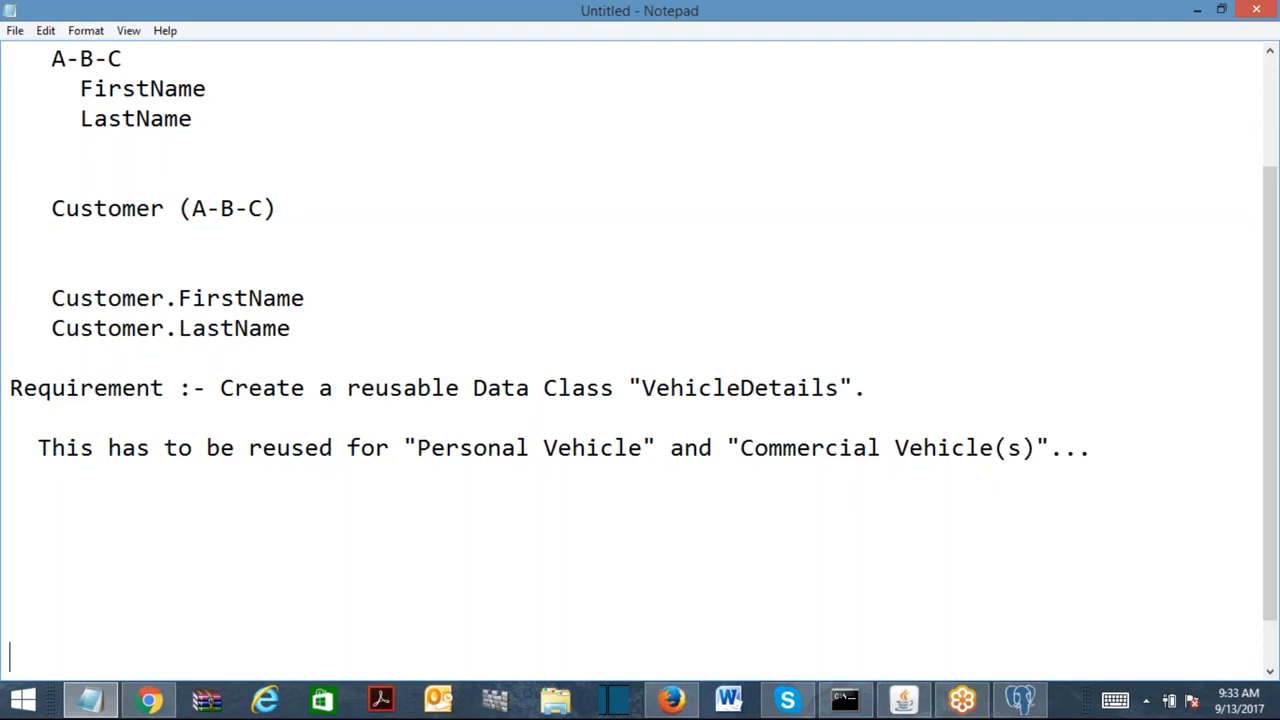
{"action": "left_click", "coordinate": [1154, 458]}
{"action": "key", "text": "Return"}
{"action": "key", "text": "Return"}
{"action": "key", "text": "Return"}
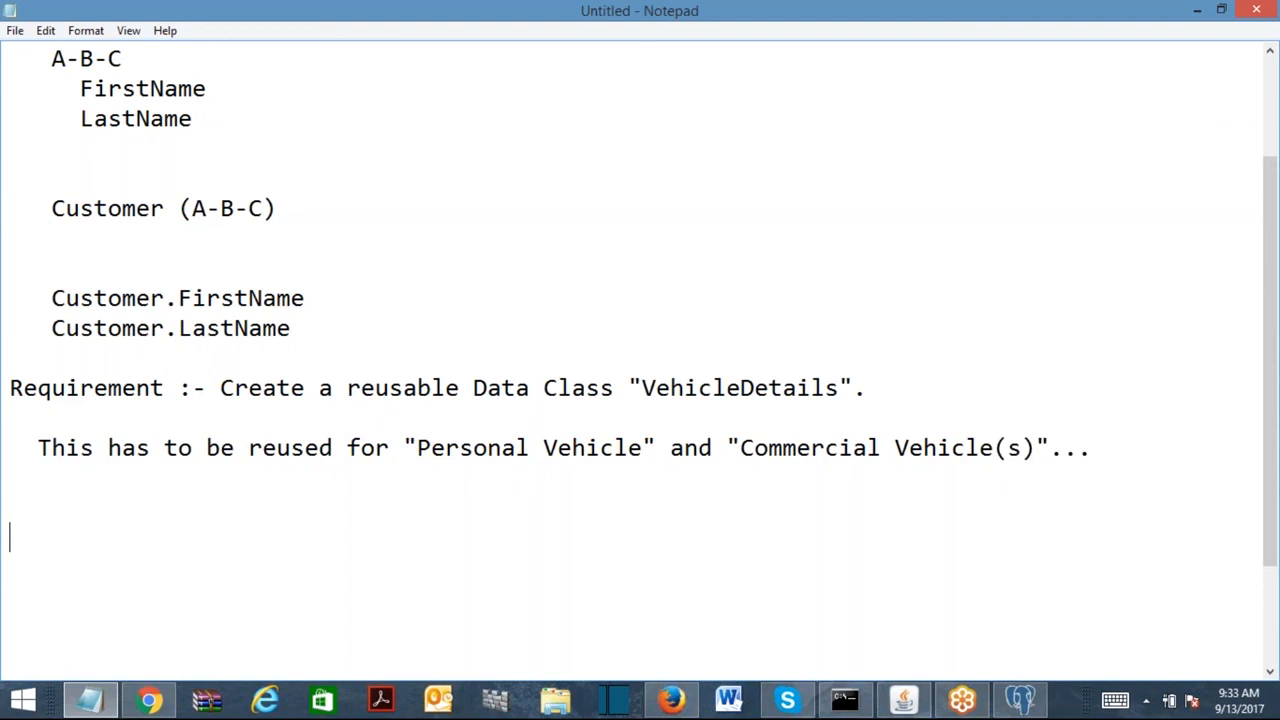
{"action": "key", "text": "BackSpace"}
{"action": "key", "text": "BackSpace"}
{"action": "key", "text": "BackSpace"}
{"action": "type", "text": "Create t"}
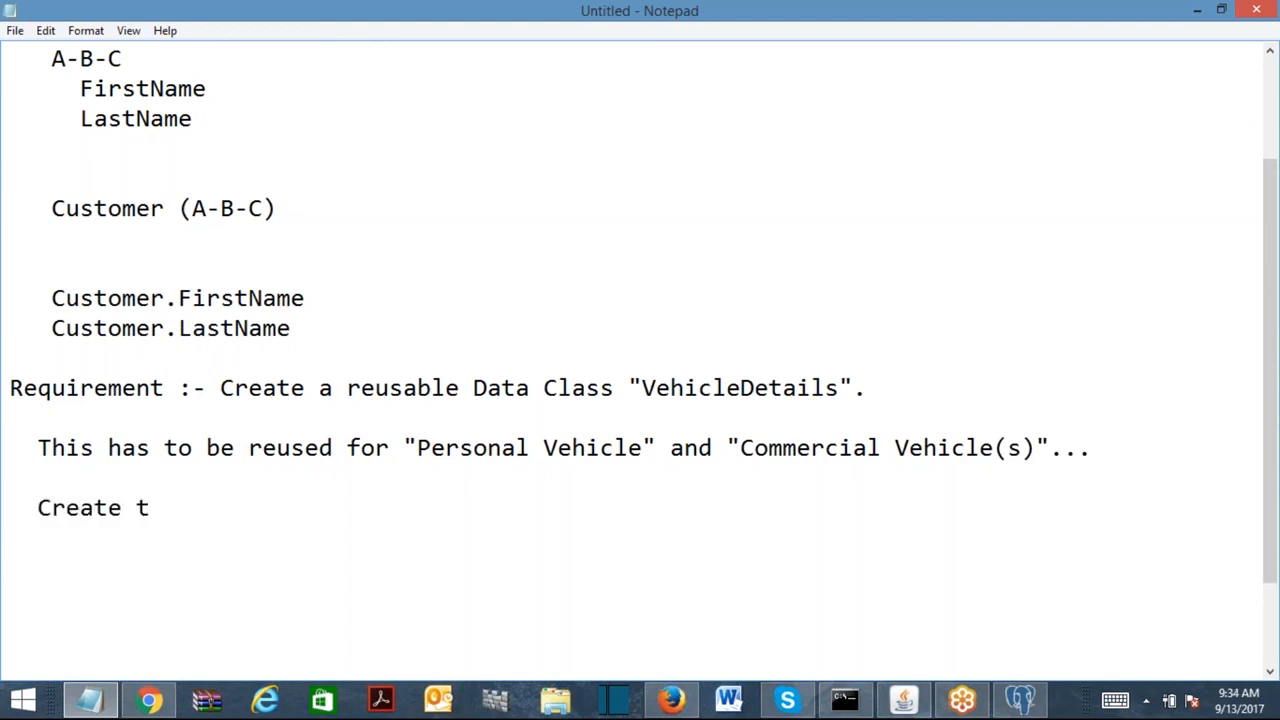
{"action": "type", "text": "his class und"}
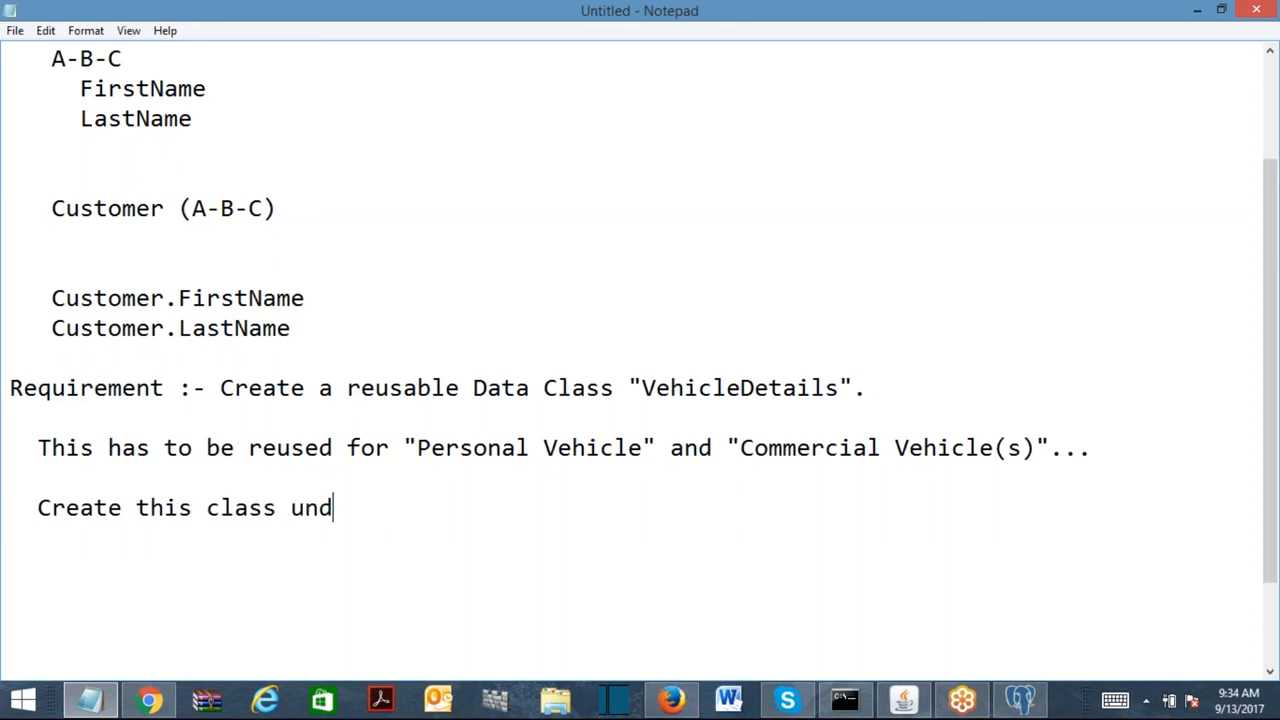
{"action": "type", "text": "er Impl"}
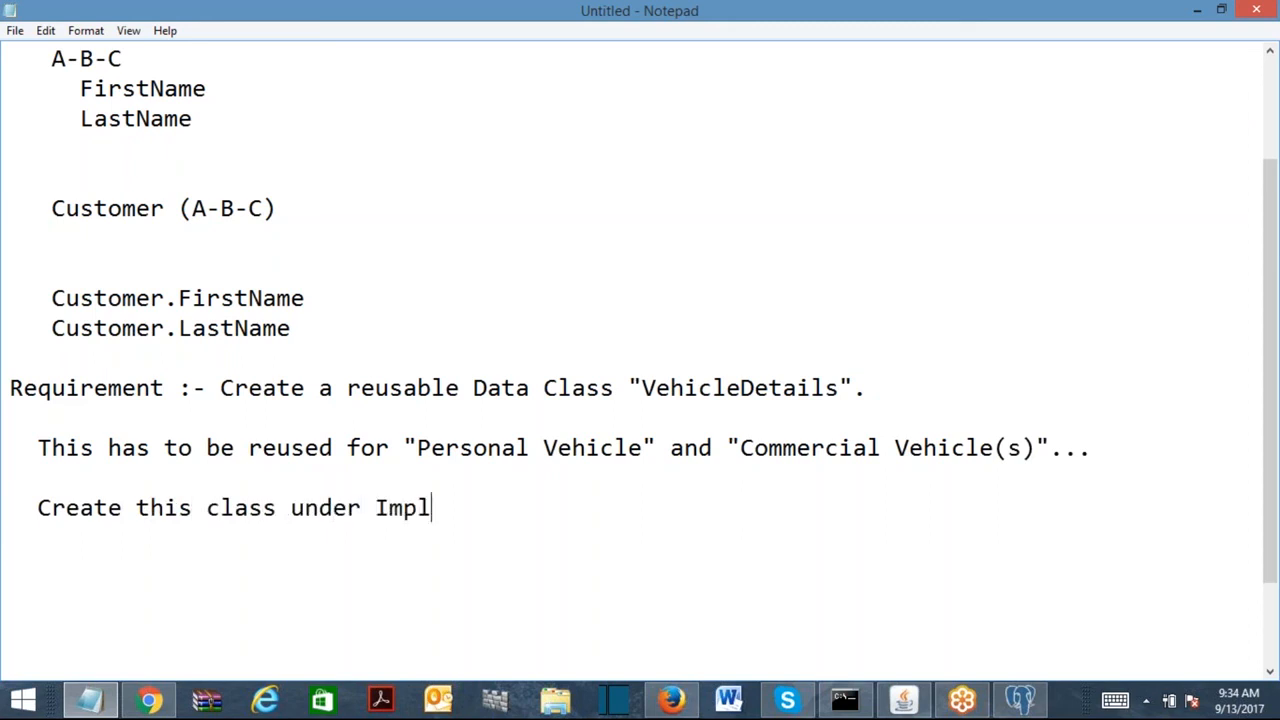
{"action": "type", "text": "ementation D"}
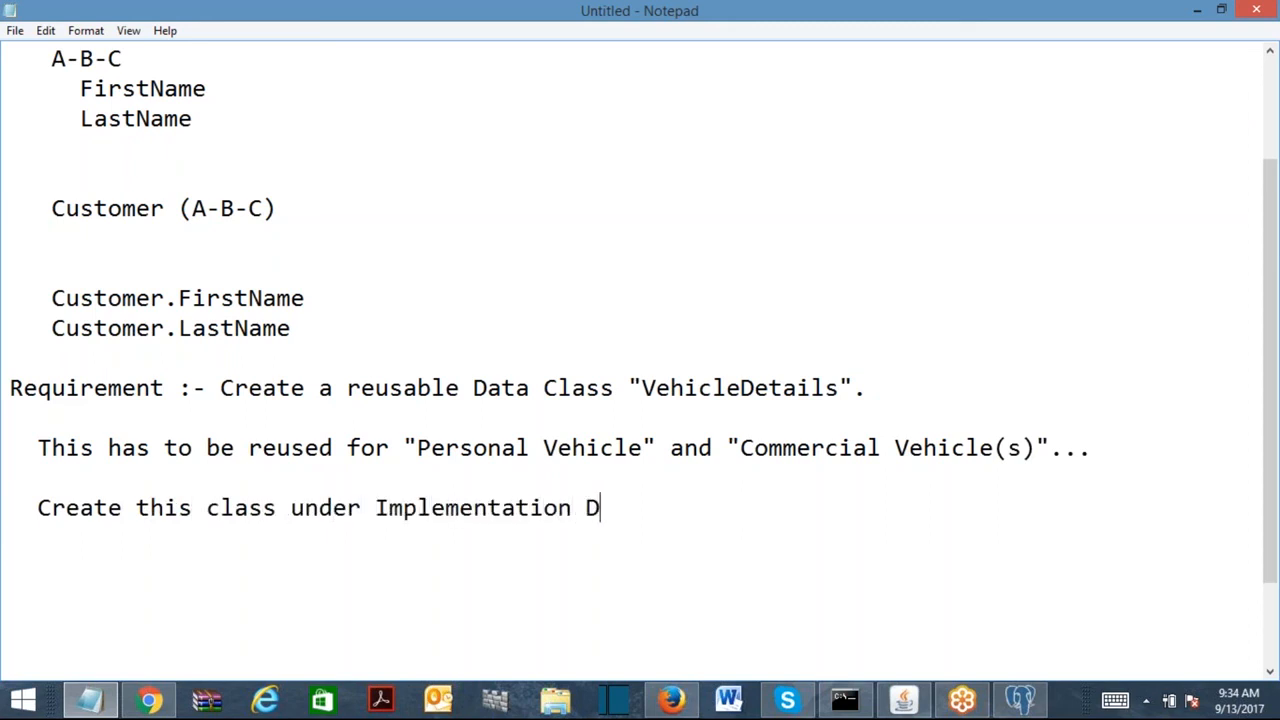
{"action": "type", "text": "ata Layer."}
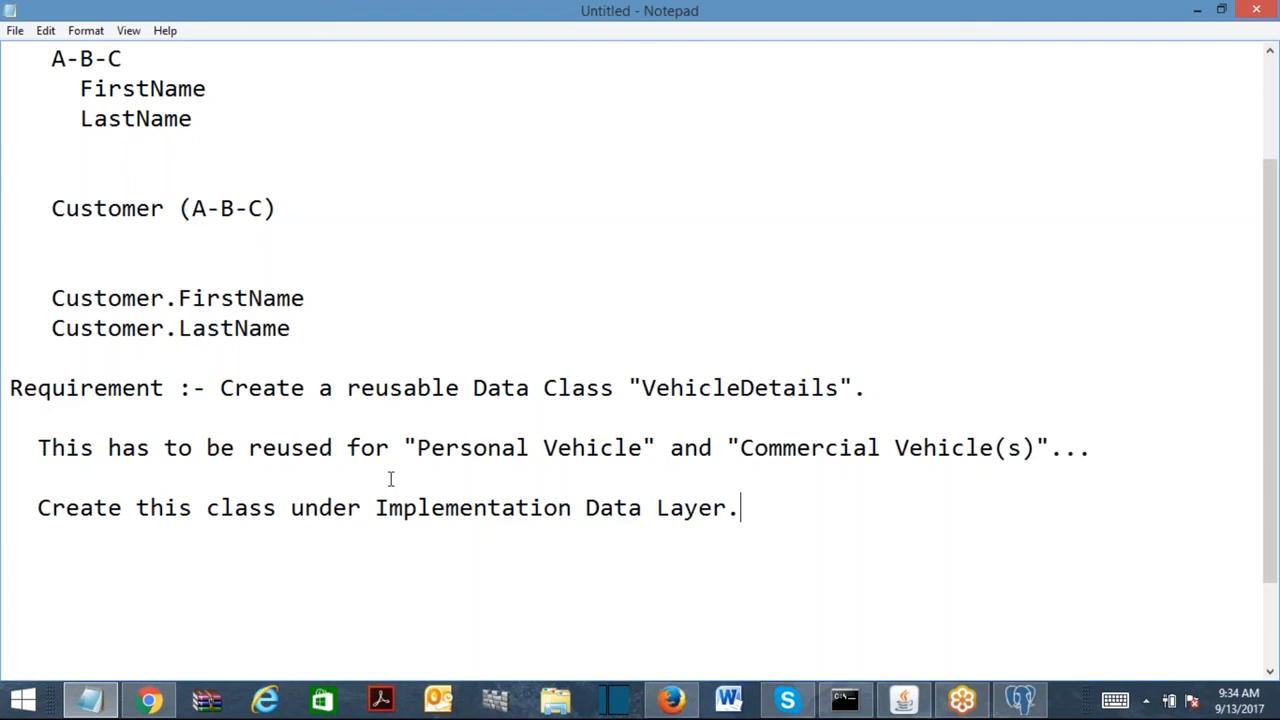
Add the note 'Create Personal and Commercial vehicle Page Properties under Work Class.' after 'Layer.', then begin an 'Implemntation' line.
{"action": "left_click", "coordinate": [1126, 452]}
{"action": "left_click", "coordinate": [777, 508]}
{"action": "key", "text": "Return"}
{"action": "type", "text": "Create Personal and C"}
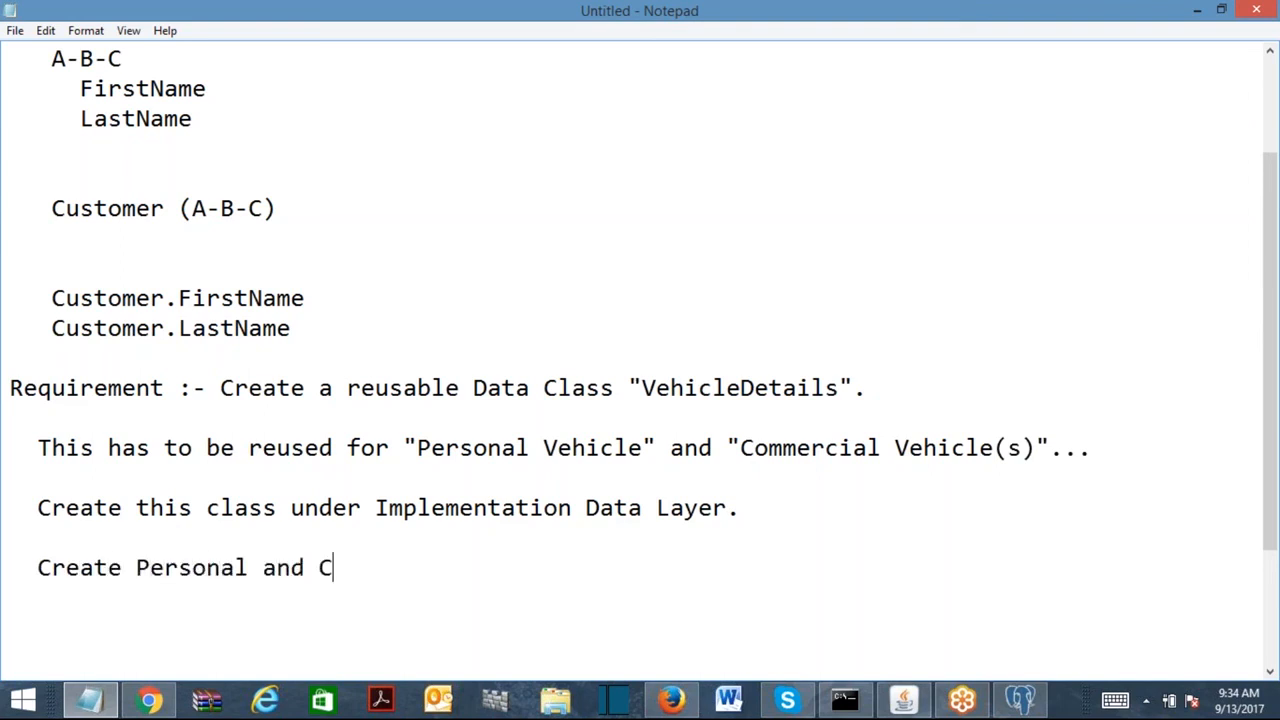
{"action": "type", "text": "ommercial vehicle Page Pro"}
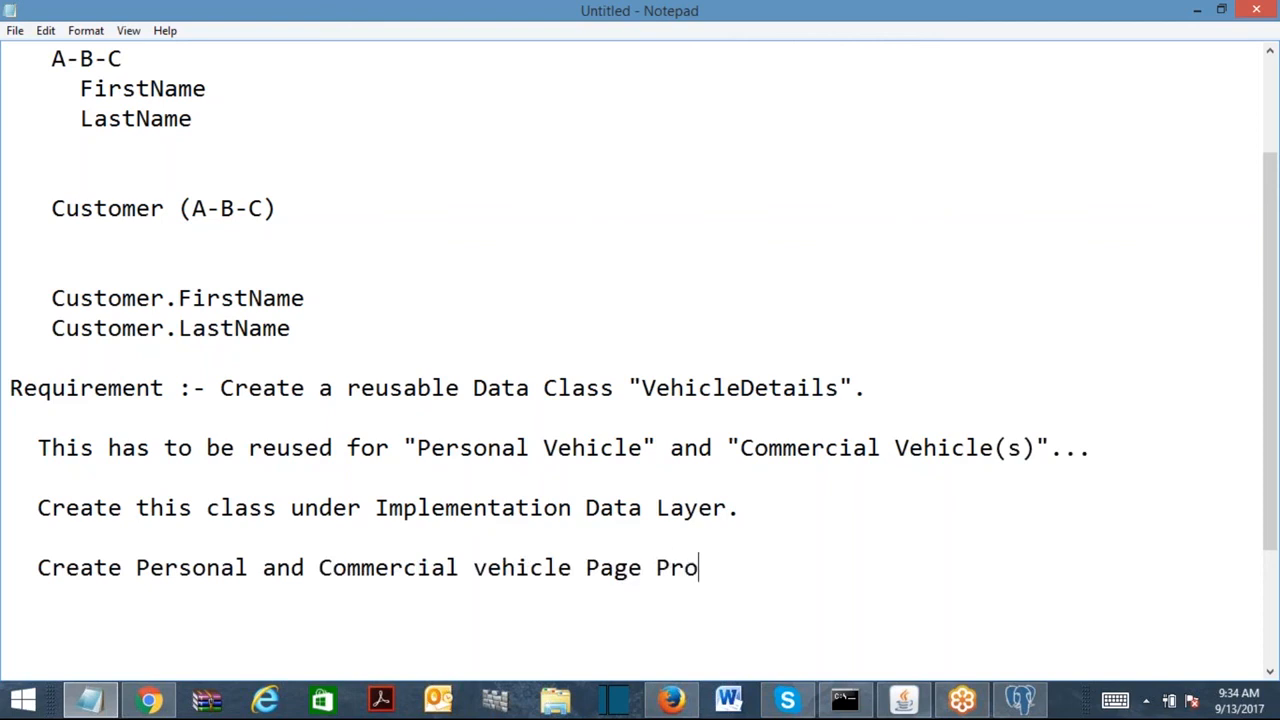
{"action": "type", "text": "perties under Work Class."}
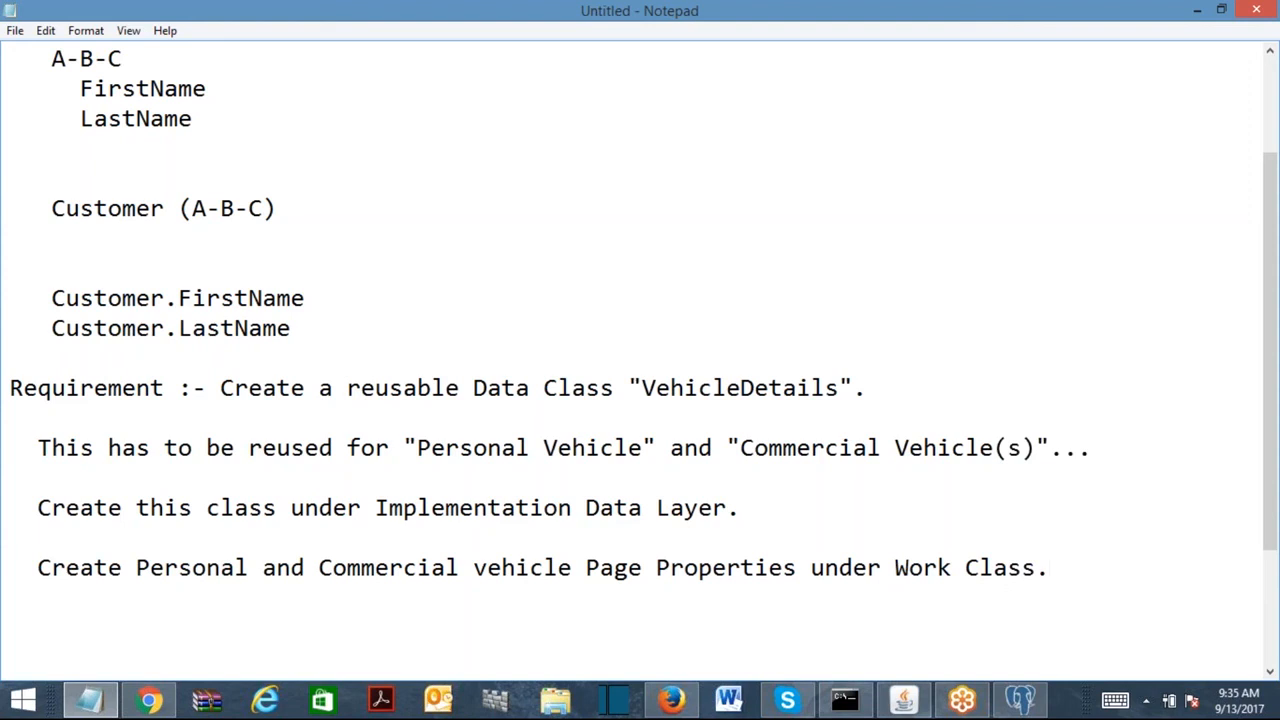
{"action": "key", "text": "Return"}
{"action": "key", "text": "Return"}
{"action": "type", "text": "Implemntation"}
Back in Designer Studio, switch the App Explorer class from Chas-ChaseVeh-Data to Chas-ChaseVeh-Work.
{"action": "left_click", "coordinate": [1197, 10]}
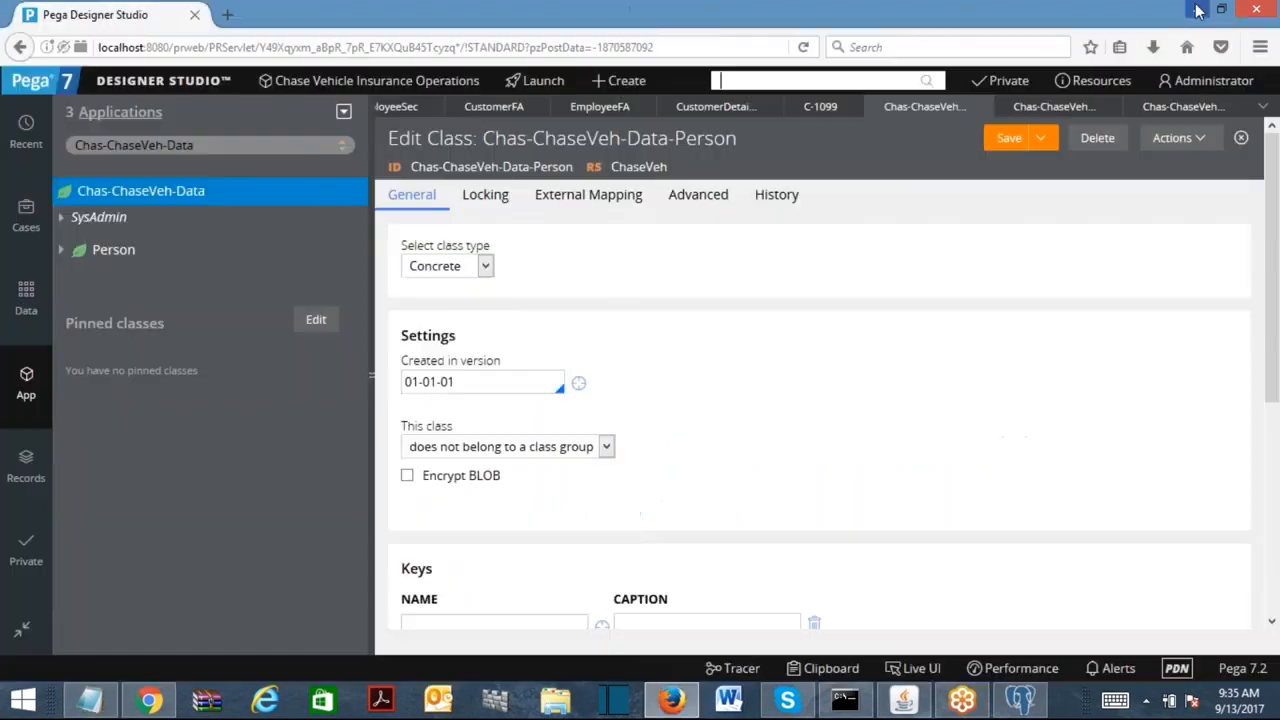
{"action": "left_click", "coordinate": [216, 145]}
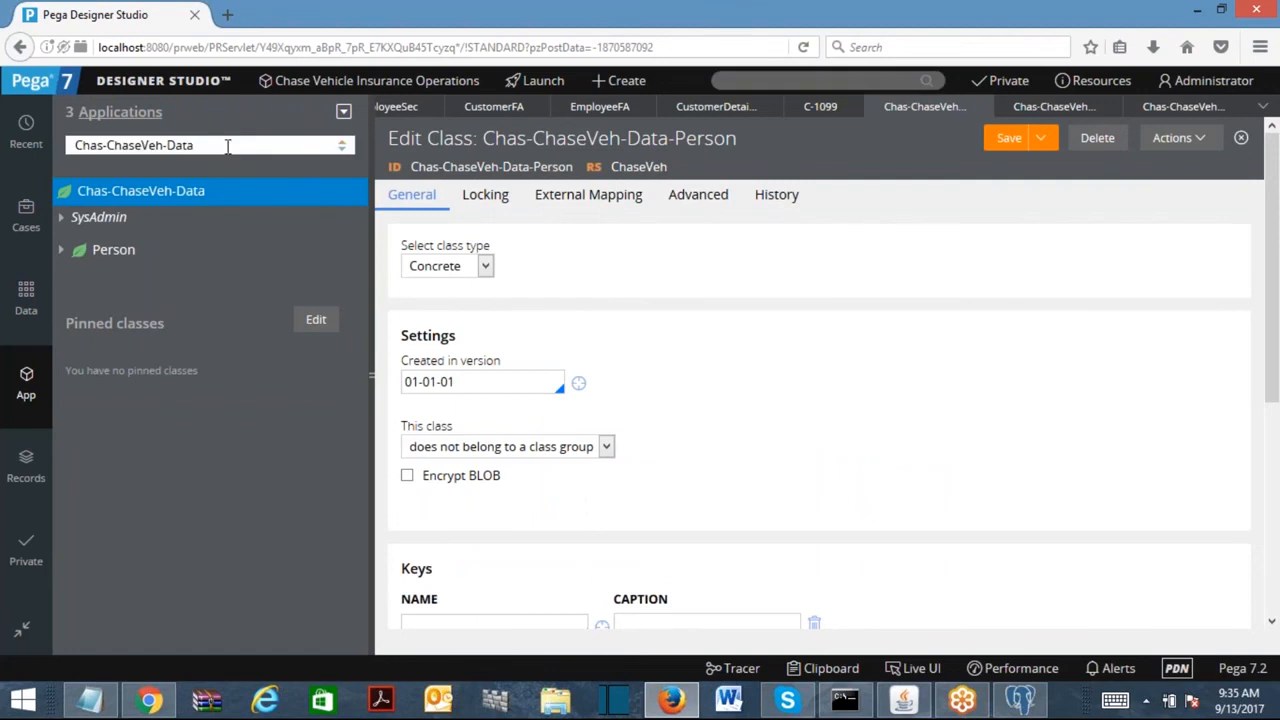
{"action": "key", "text": "BackSpace"}
{"action": "key", "text": "BackSpace"}
{"action": "key", "text": "BackSpace"}
{"action": "key", "text": "BackSpace"}
{"action": "type", "text": "Work"}
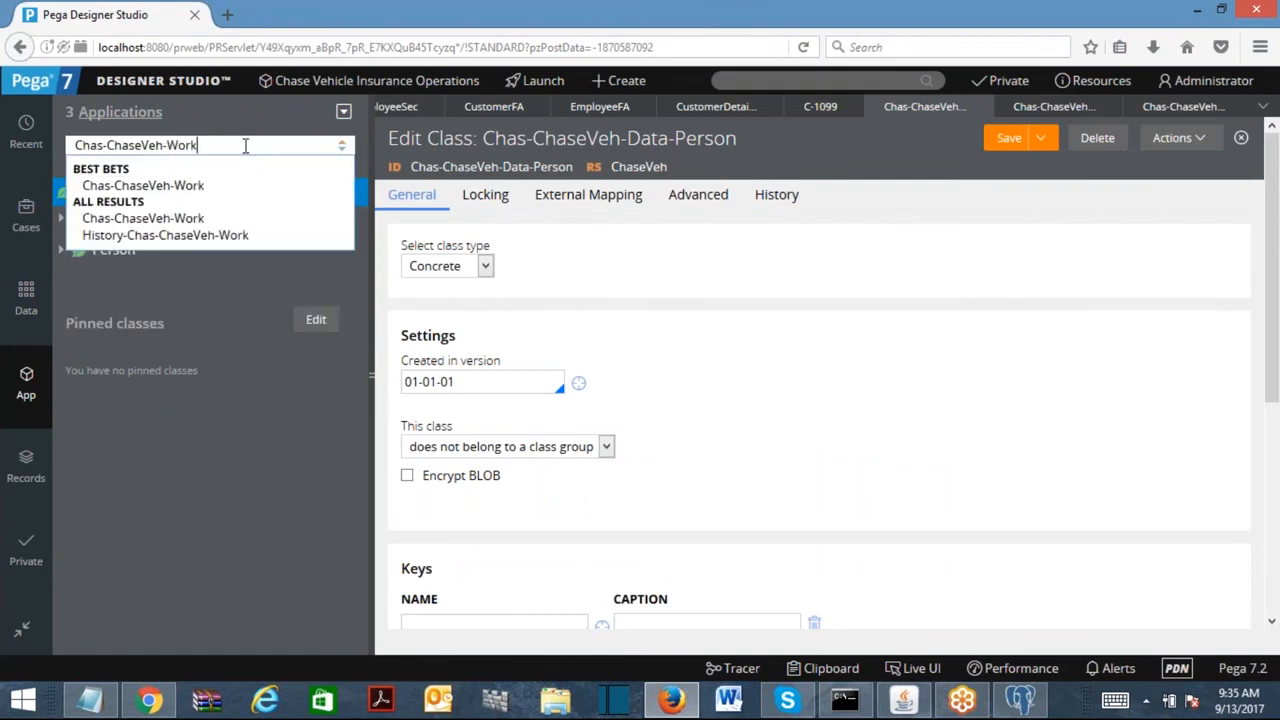
{"action": "key", "text": "Return"}
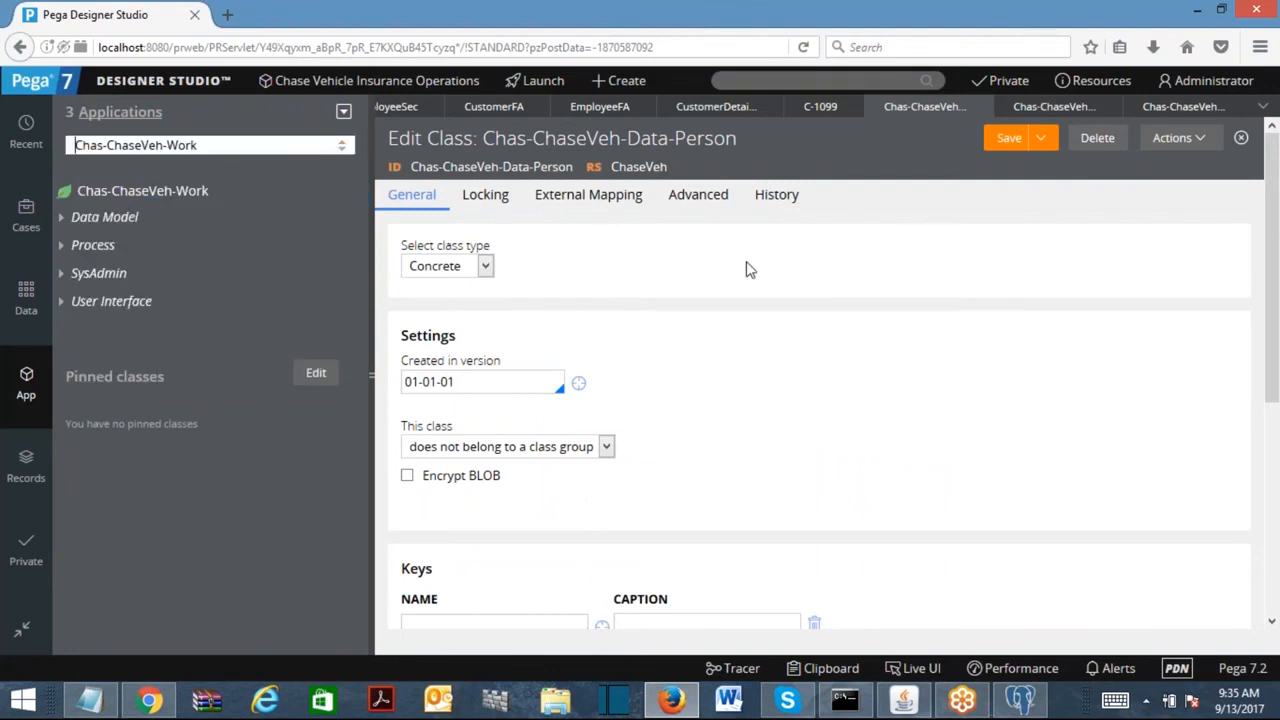
Close all open rule tabs, leaving only the Home dashboard.
{"action": "left_click", "coordinate": [1264, 106]}
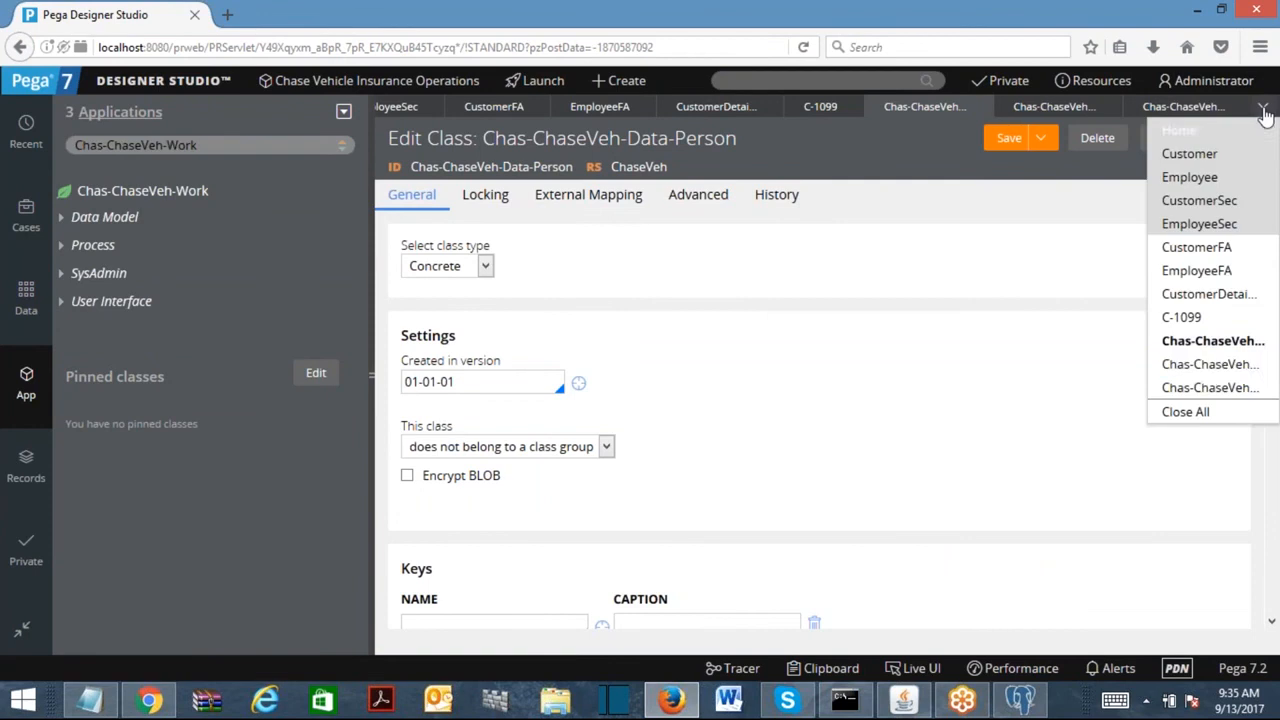
{"action": "left_click", "coordinate": [1201, 420]}
{"action": "left_click", "coordinate": [767, 84]}
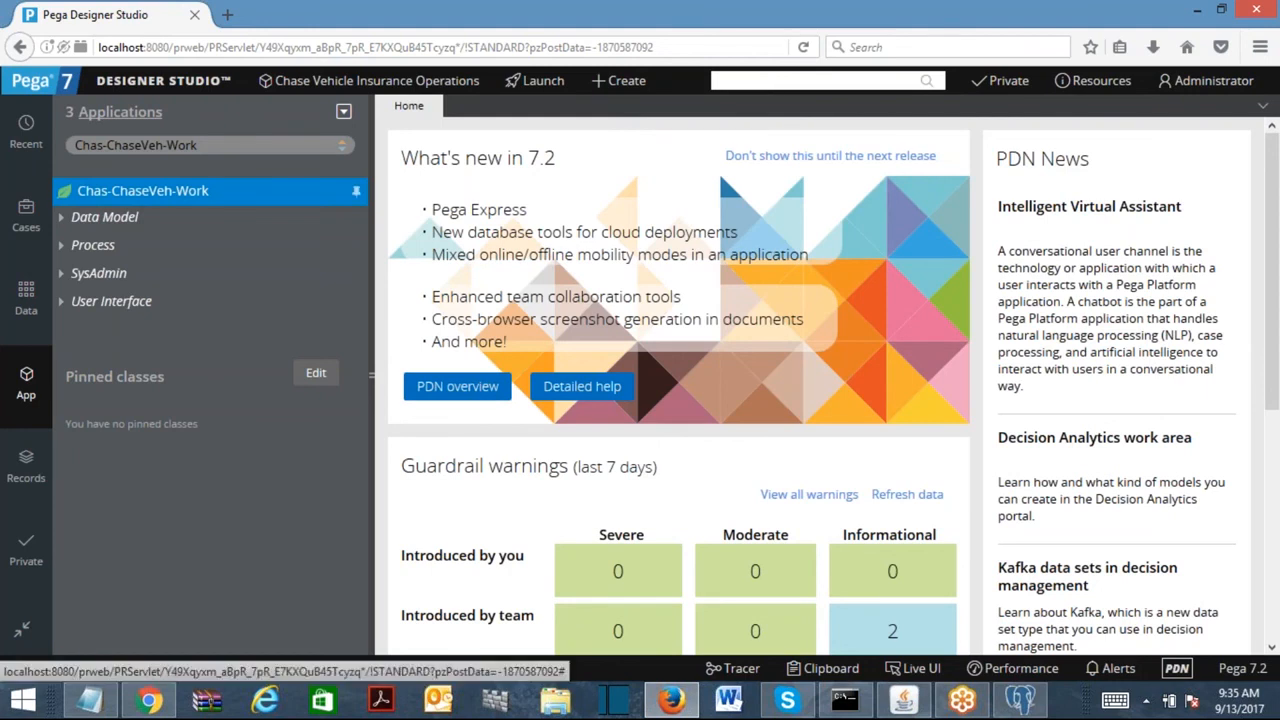
From the Chas-ChaseVeh-Work class, open a new Class form via +Create > SysAdmin > Class.
{"action": "right_click", "coordinate": [130, 191]}
{"action": "mouse_move", "coordinate": [180, 216]}
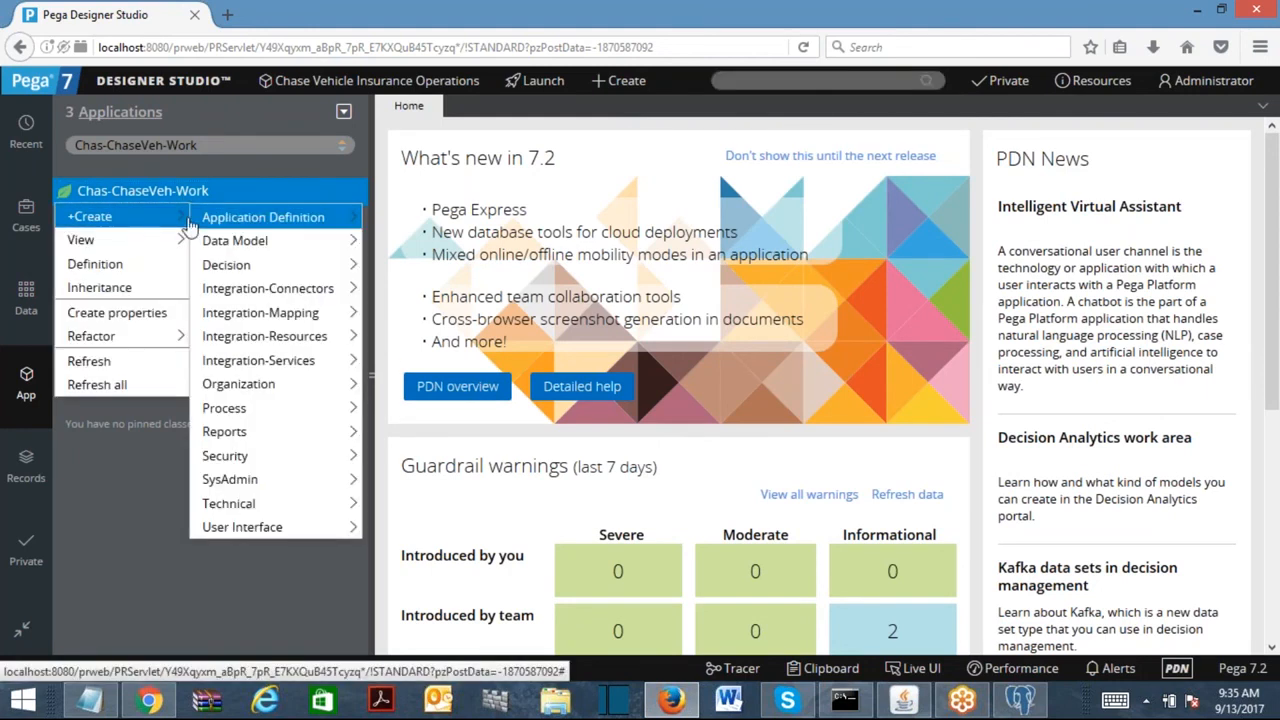
{"action": "mouse_move", "coordinate": [232, 479]}
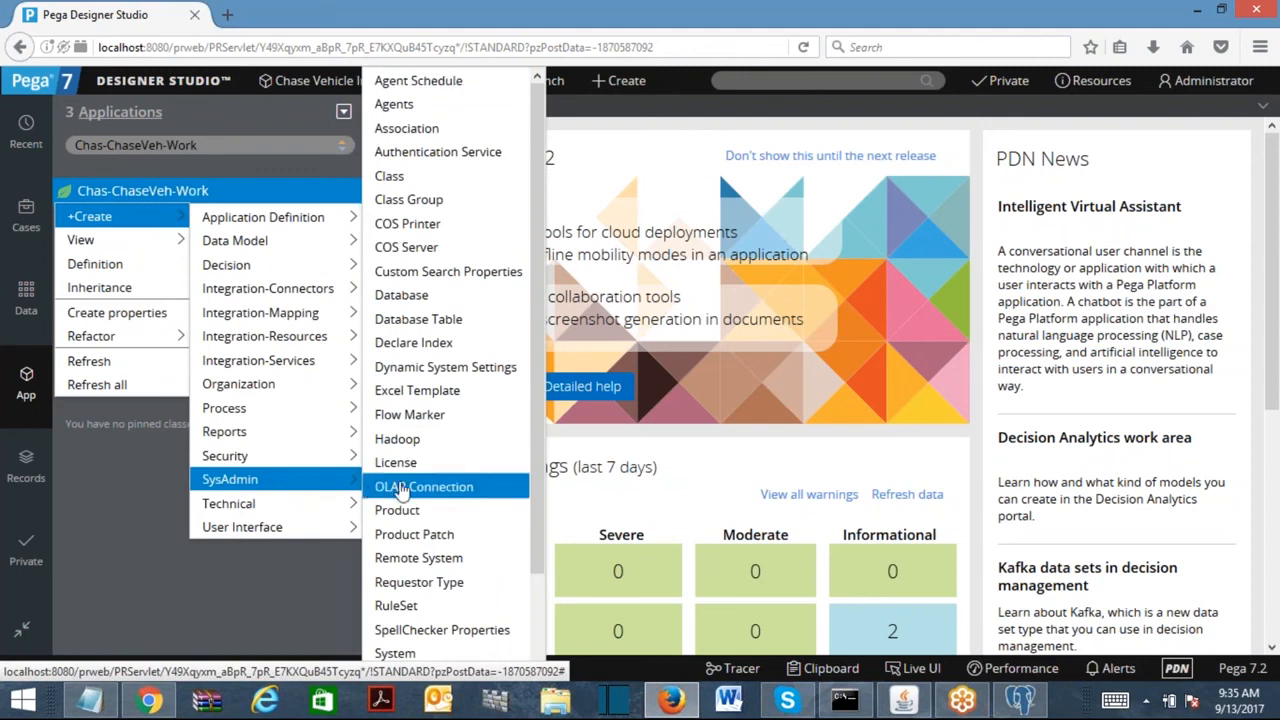
{"action": "left_click", "coordinate": [397, 180]}
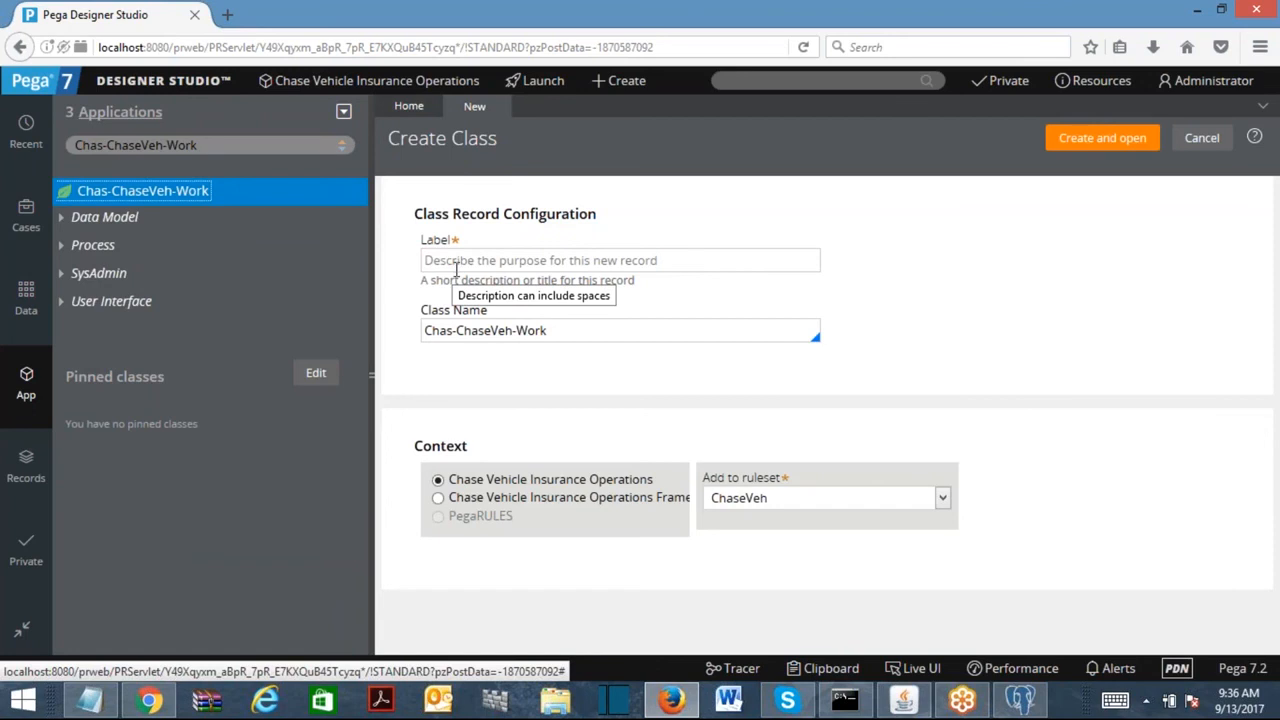
Set the class name to Chas-ChaseVeh-Data-VehicleDetails and paste the same name into Label.
{"action": "left_click_drag", "start_coordinate": [574, 334], "coordinate": [372, 339]}
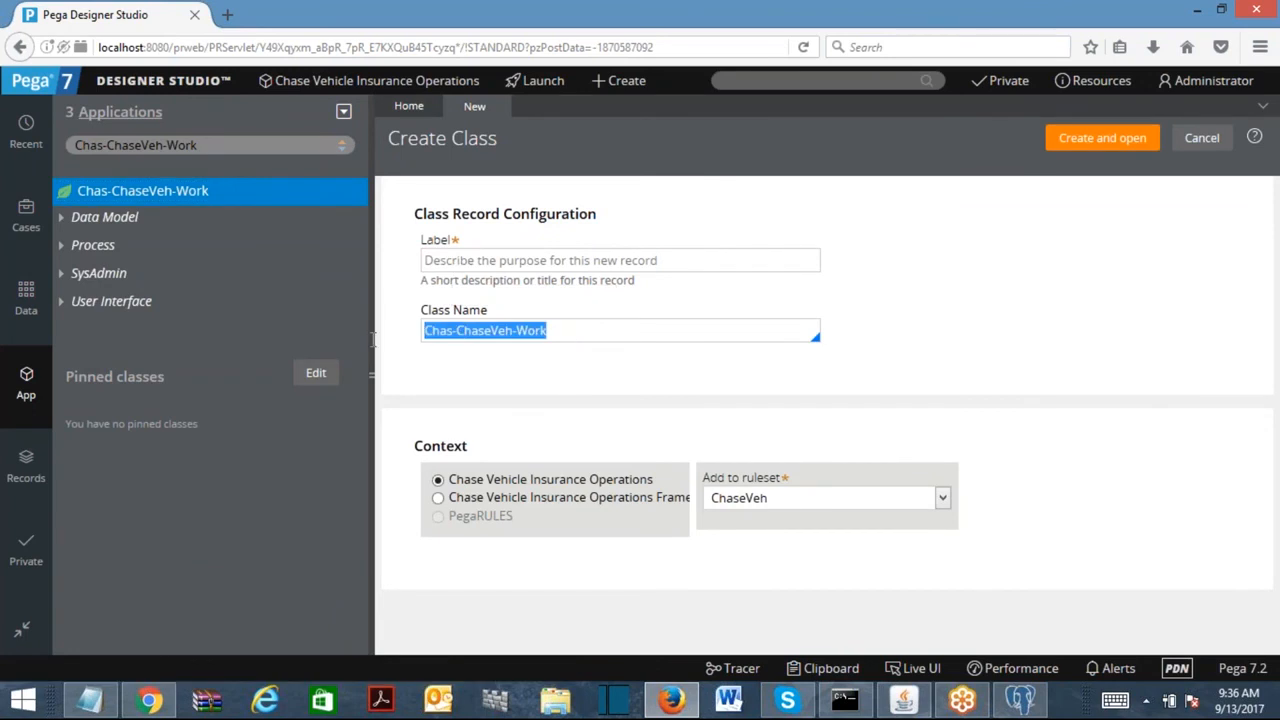
{"action": "left_click", "coordinate": [595, 329]}
{"action": "key", "text": "BackSpace"}
{"action": "key", "text": "BackSpace"}
{"action": "key", "text": "BackSpace"}
{"action": "key", "text": "BackSpace"}
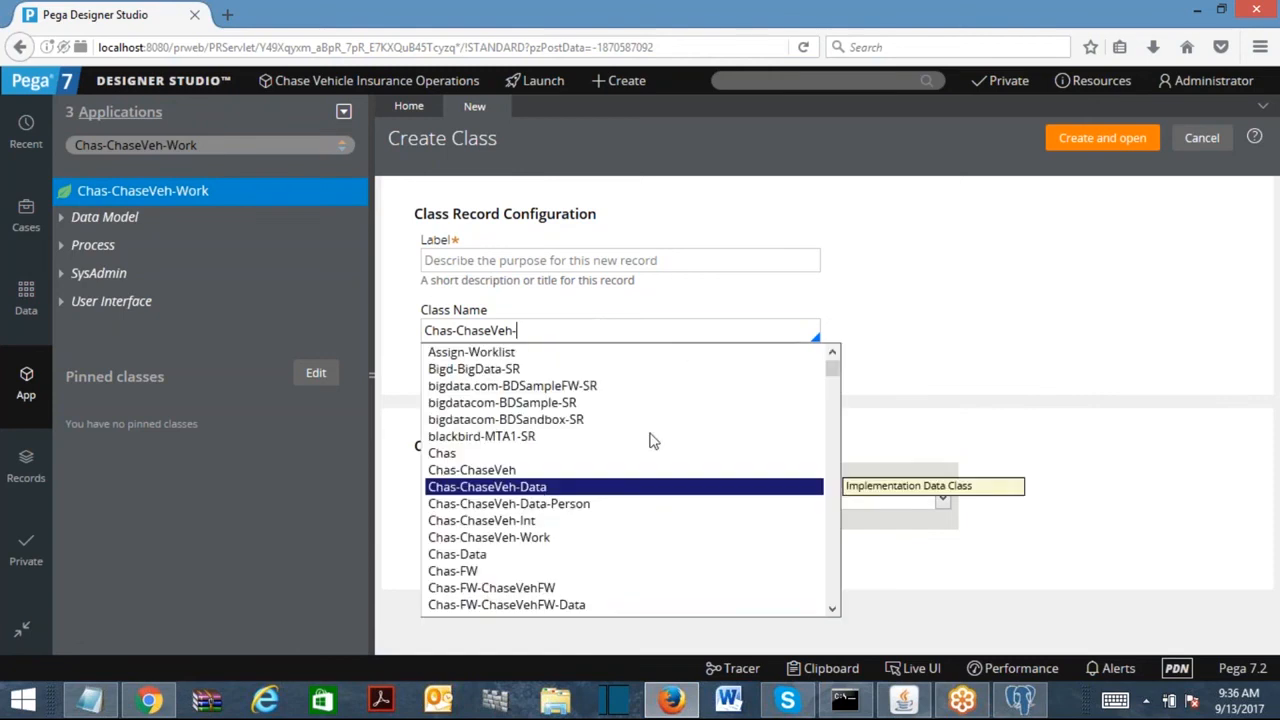
{"action": "left_click", "coordinate": [537, 488]}
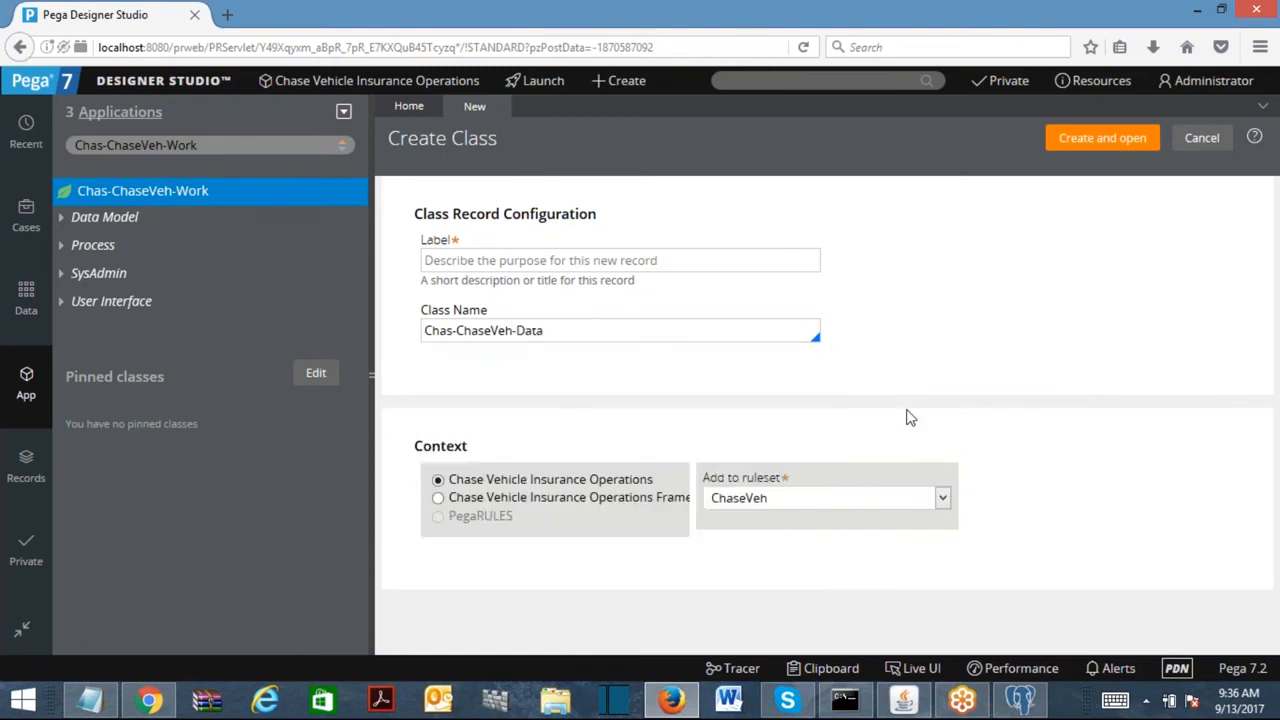
{"action": "type", "text": "-VehicleDetails"}
{"action": "key", "text": "ctrl+a"}
{"action": "right_click", "coordinate": [564, 352]}
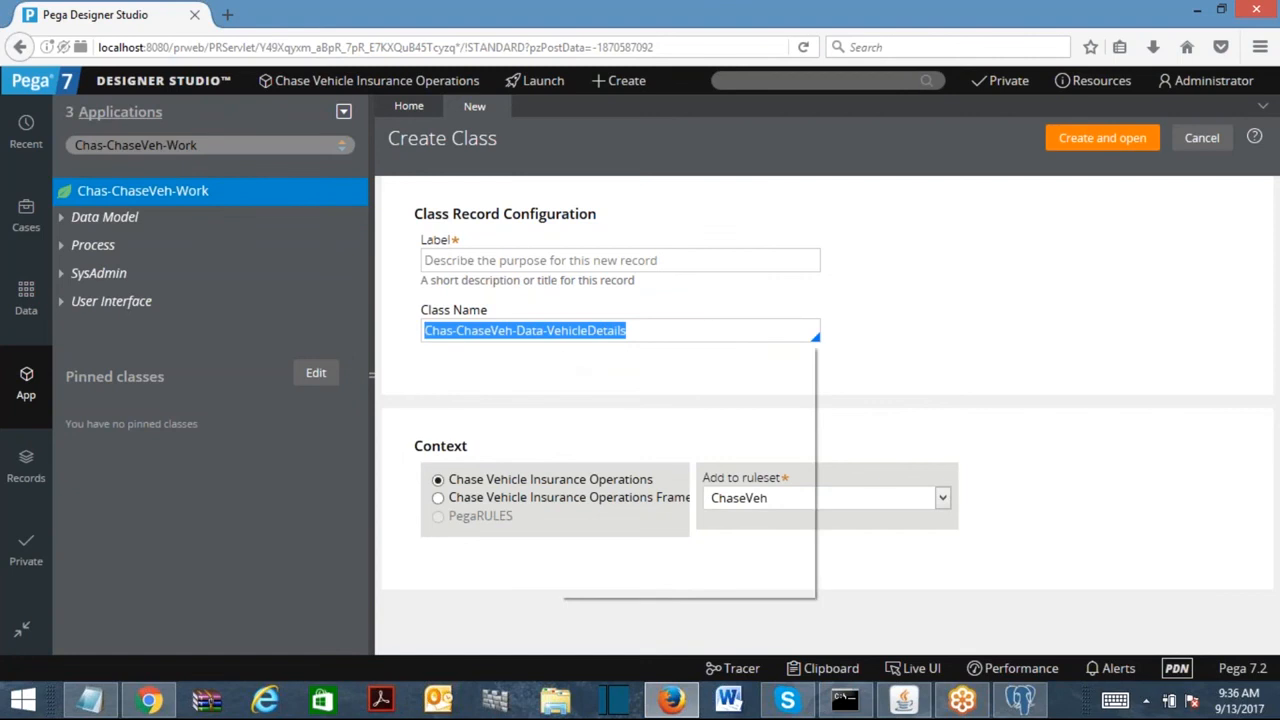
{"action": "left_click", "coordinate": [606, 402]}
{"action": "left_click", "coordinate": [587, 258]}
{"action": "right_click", "coordinate": [587, 260]}
{"action": "left_click", "coordinate": [632, 340]}
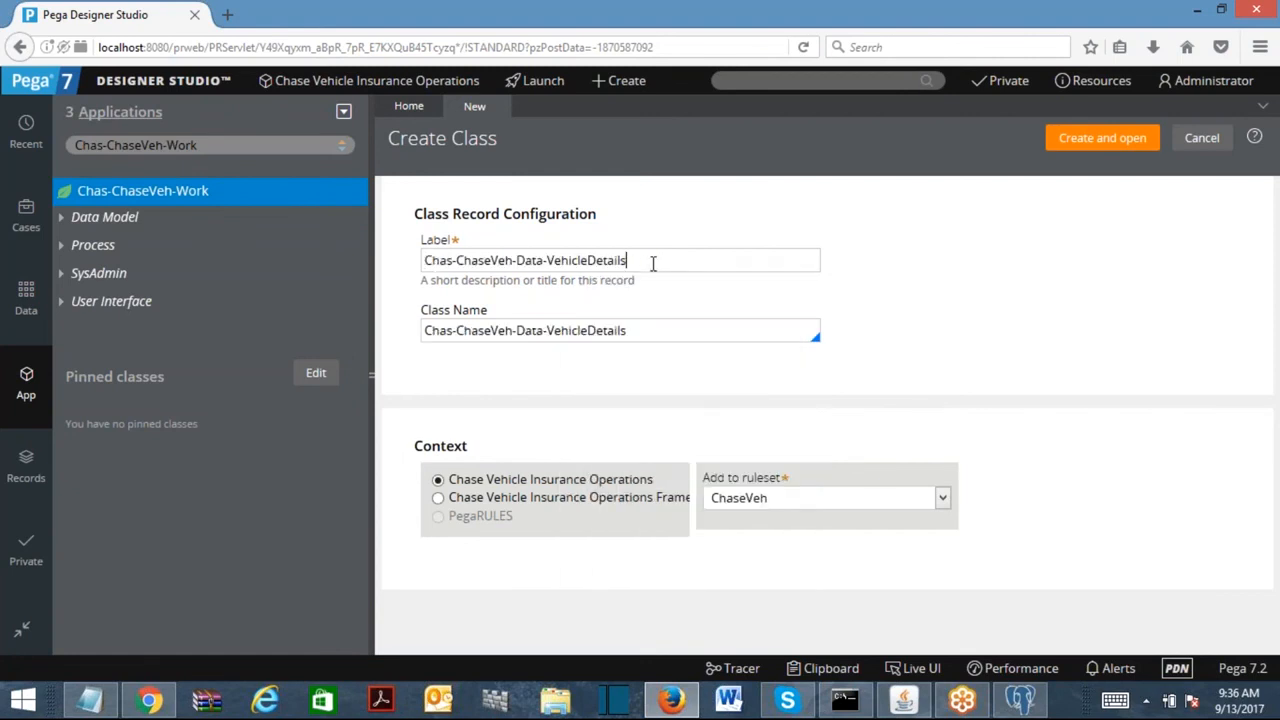
Check the label and class name text, then create and open the new class record.
{"action": "left_click_drag", "start_coordinate": [645, 260], "coordinate": [412, 268]}
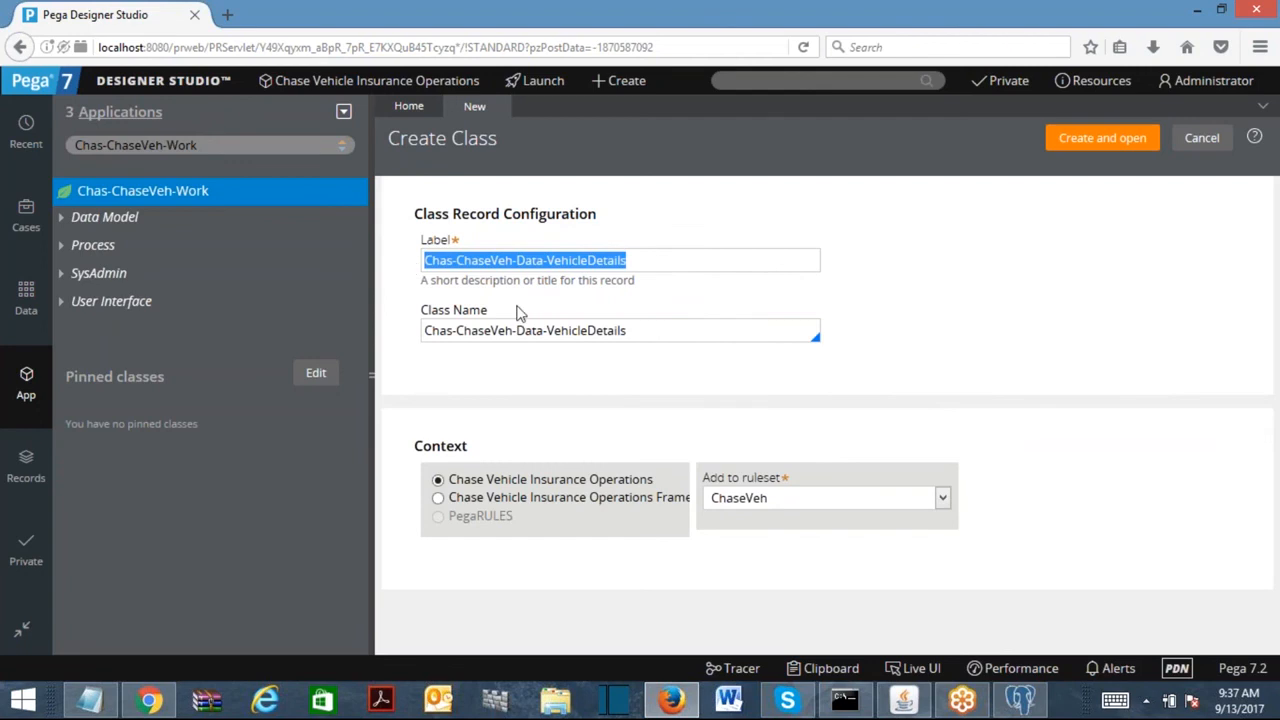
{"action": "left_click", "coordinate": [664, 336]}
{"action": "left_click_drag", "start_coordinate": [626, 260], "coordinate": [120, 271]}
{"action": "left_click", "coordinate": [676, 253]}
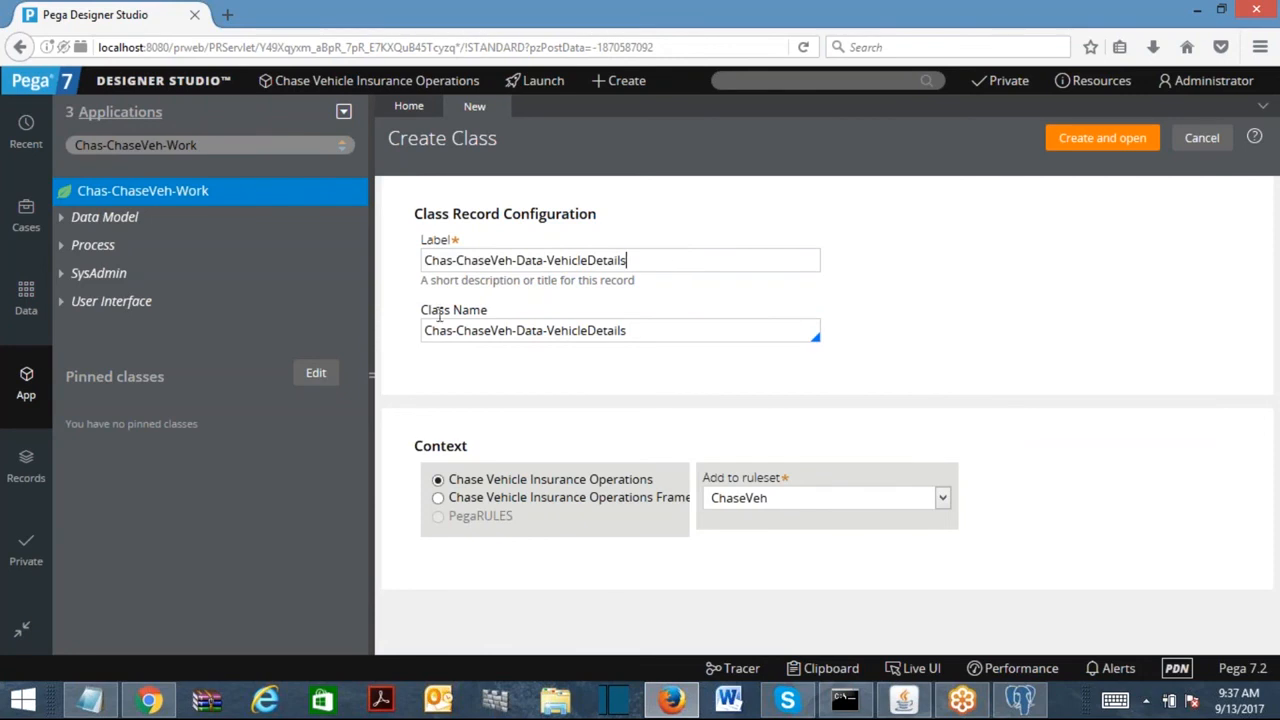
{"action": "left_click_drag", "start_coordinate": [424, 331], "coordinate": [541, 340]}
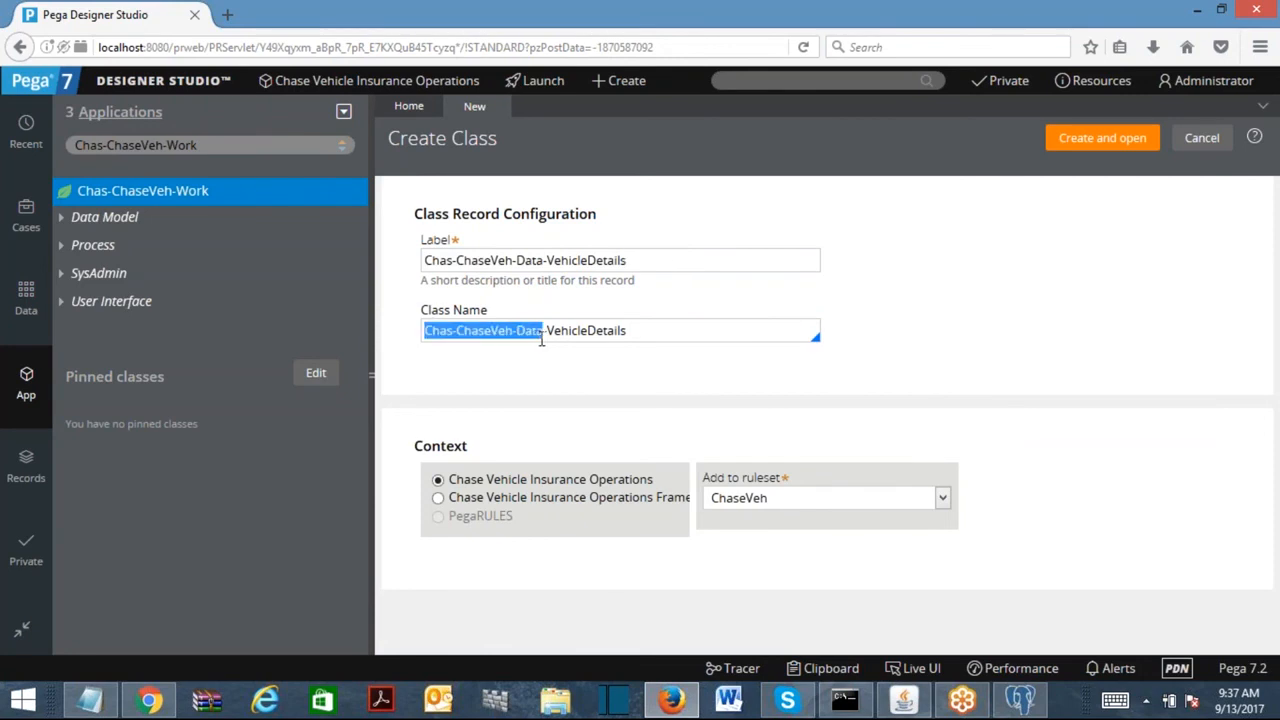
{"action": "left_click", "coordinate": [548, 336]}
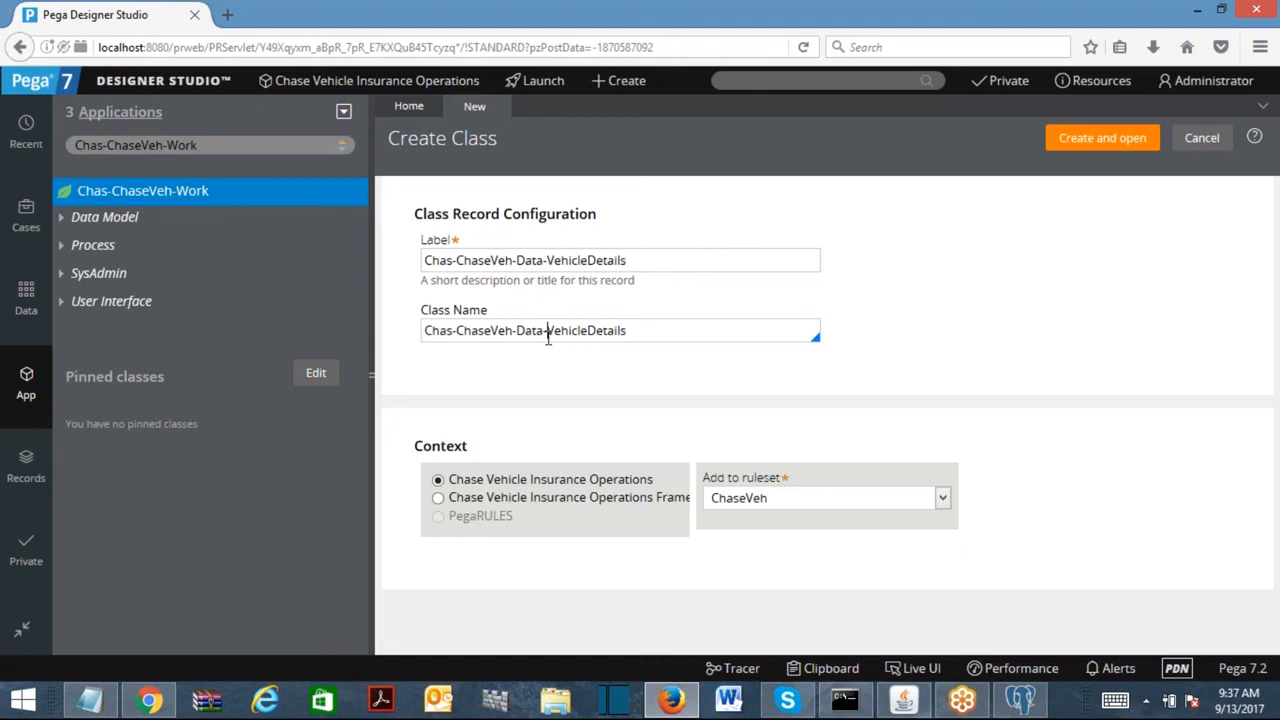
{"action": "left_click_drag", "start_coordinate": [614, 331], "coordinate": [424, 334]}
{"action": "left_click", "coordinate": [672, 260]}
{"action": "left_click", "coordinate": [1081, 147]}
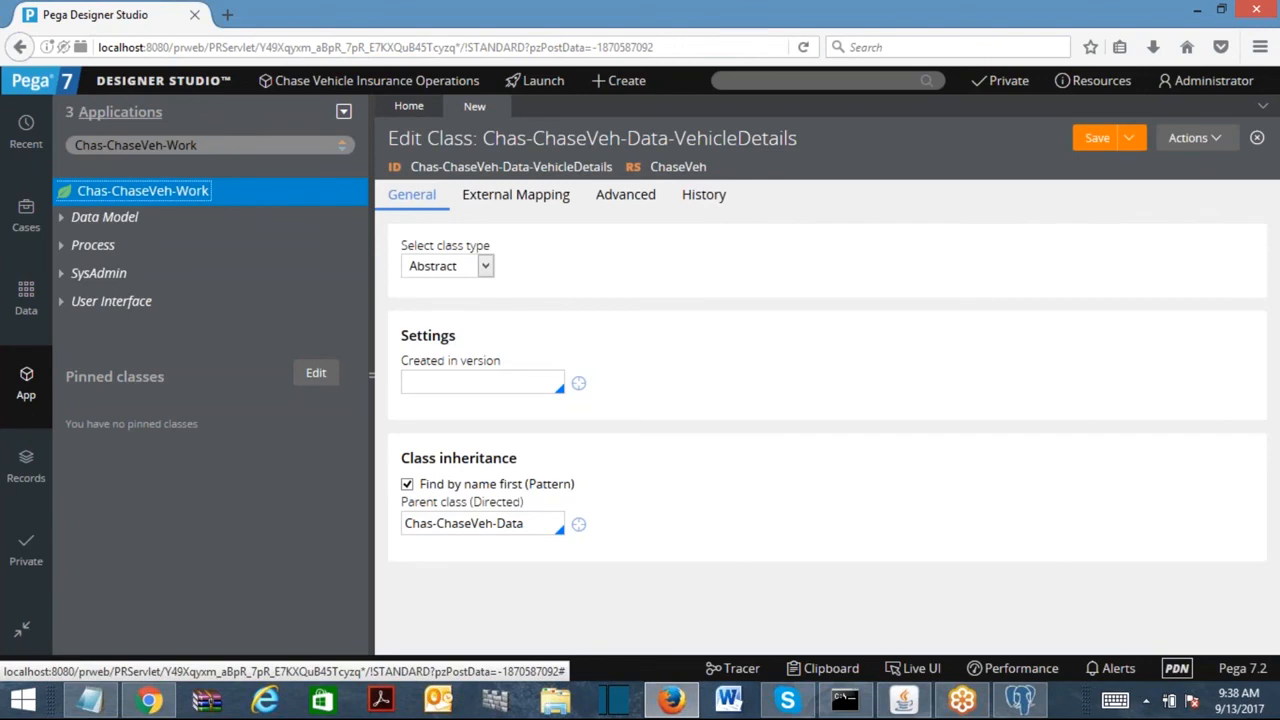
Choose Concrete class type, version 01-01-01, and 'does not belong to a class group'.
{"action": "left_click", "coordinate": [485, 266]}
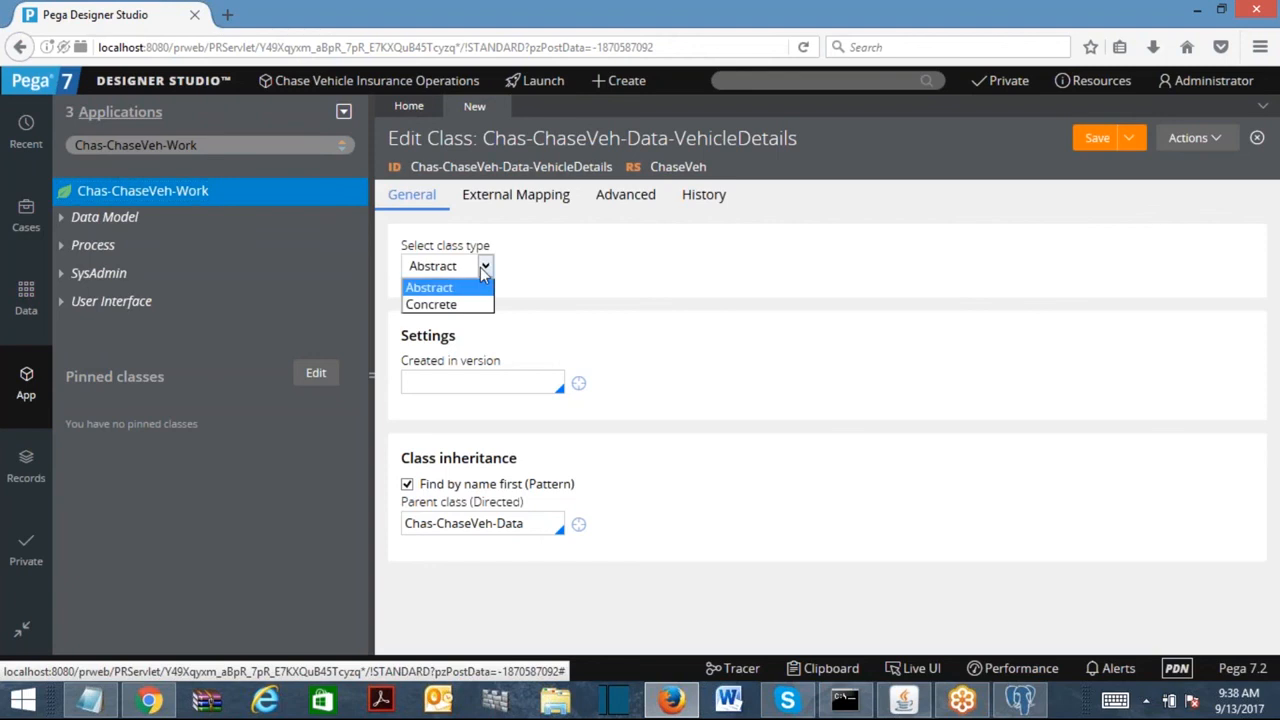
{"action": "left_click", "coordinate": [458, 305]}
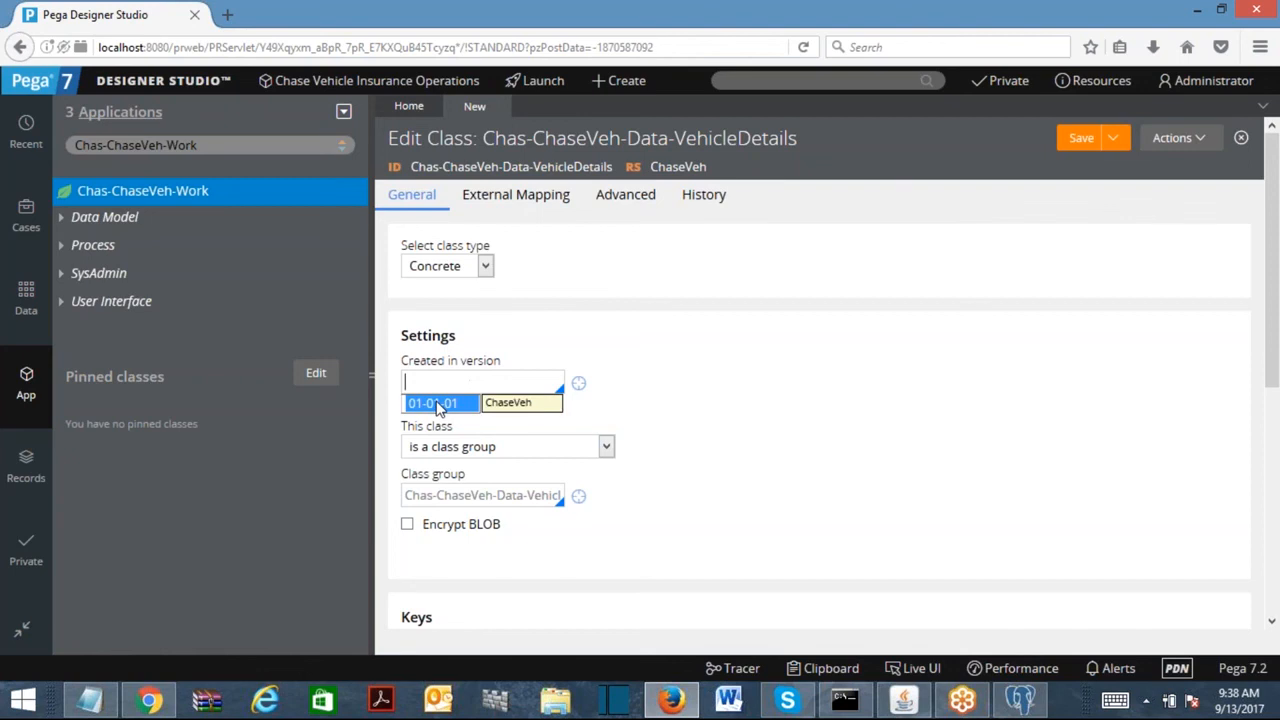
{"action": "left_click", "coordinate": [437, 404]}
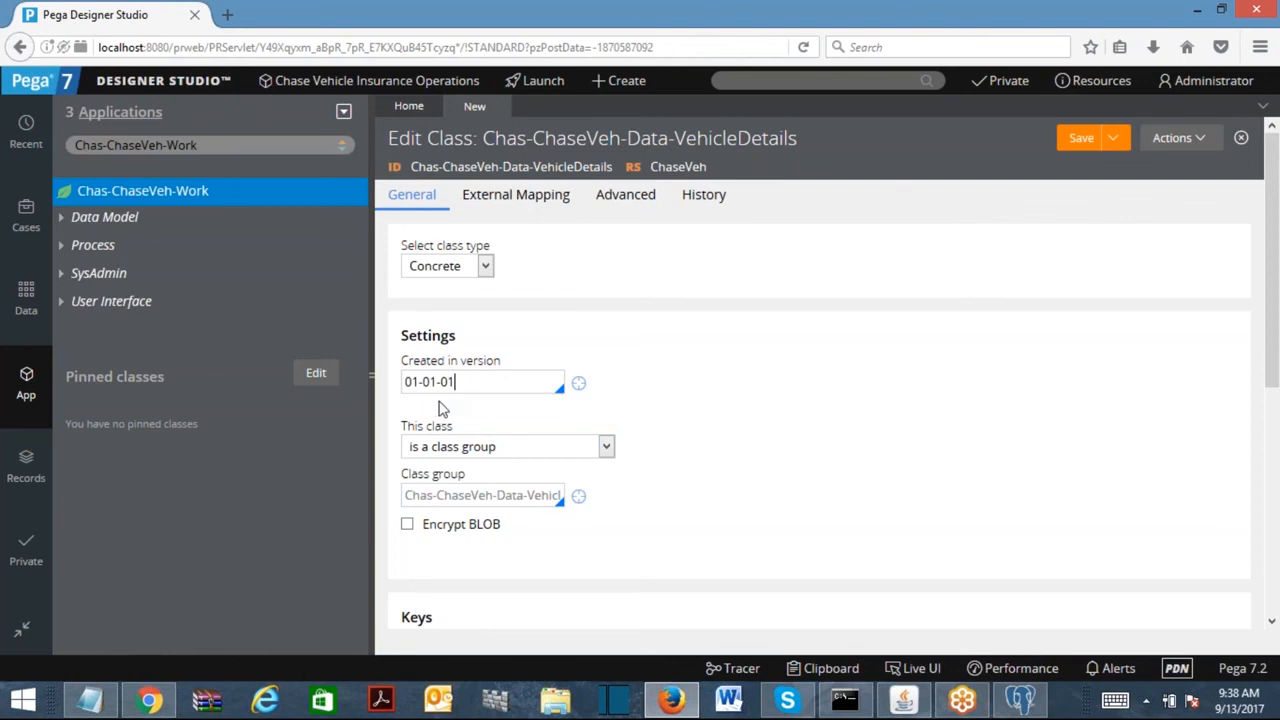
{"action": "left_click", "coordinate": [500, 447]}
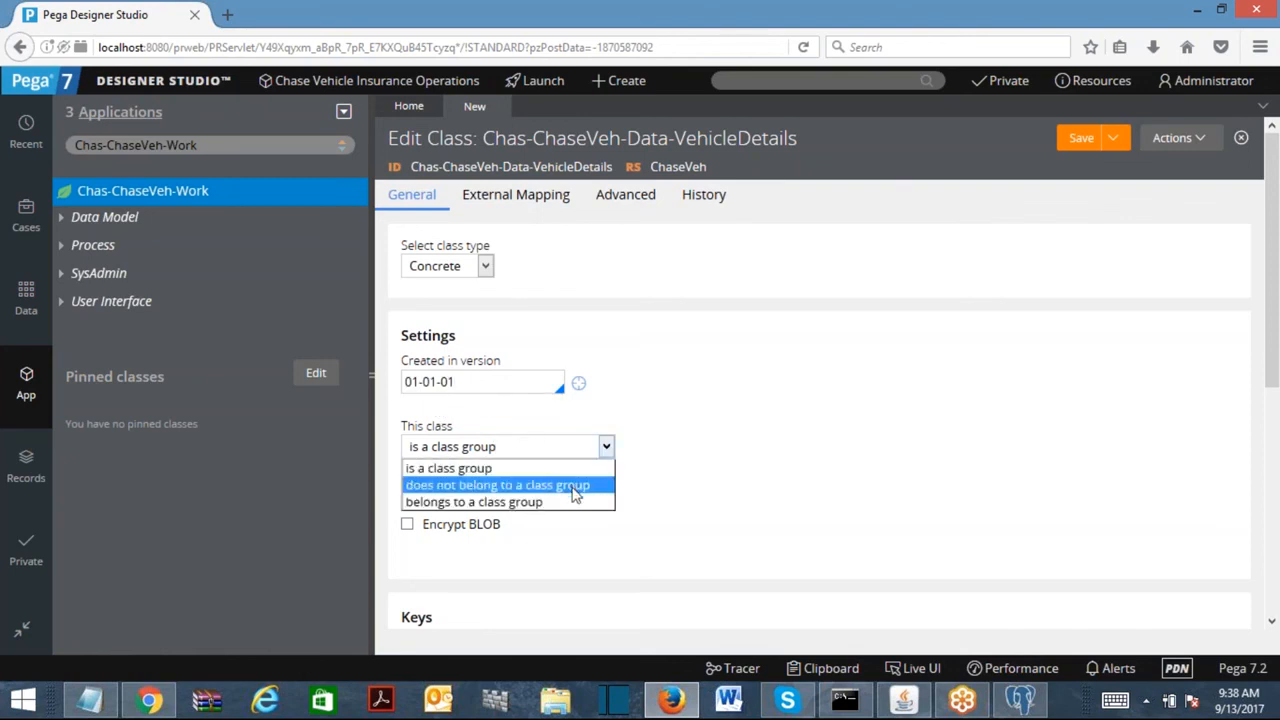
{"action": "left_click", "coordinate": [572, 487]}
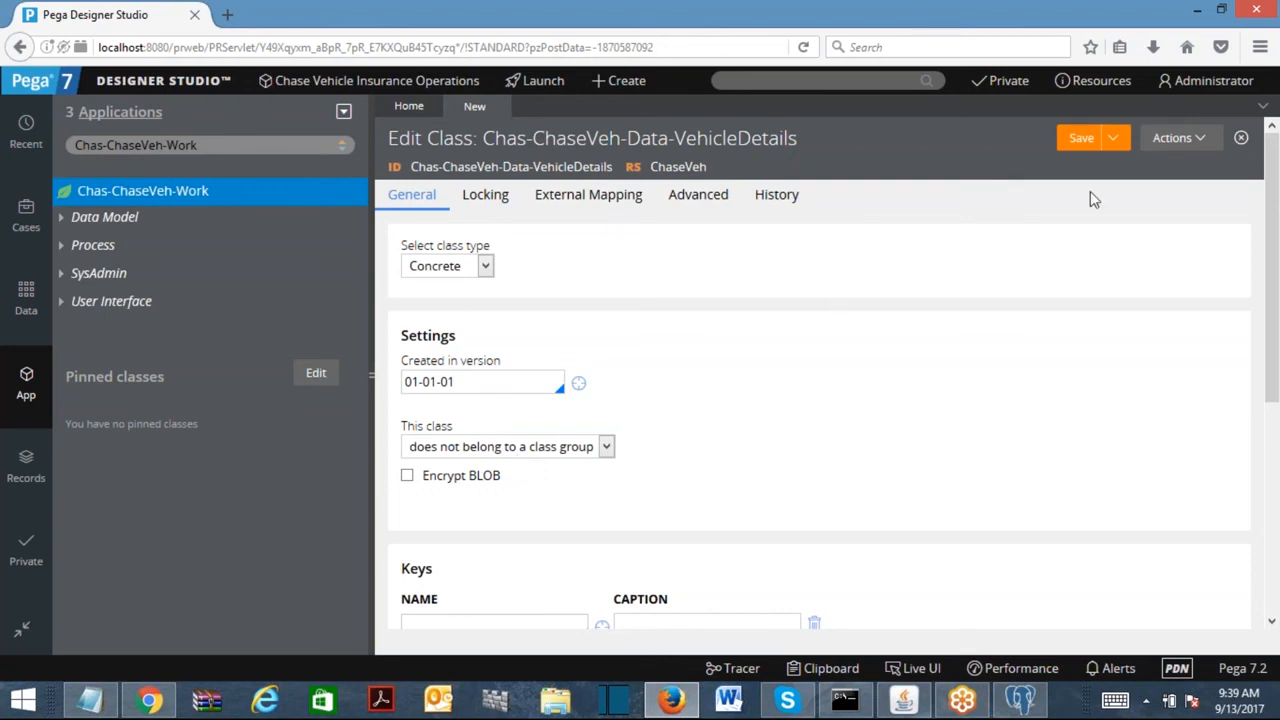
Save the class, which flags missing Description and Usage, and bring up the documentation fields.
{"action": "left_click", "coordinate": [1082, 142]}
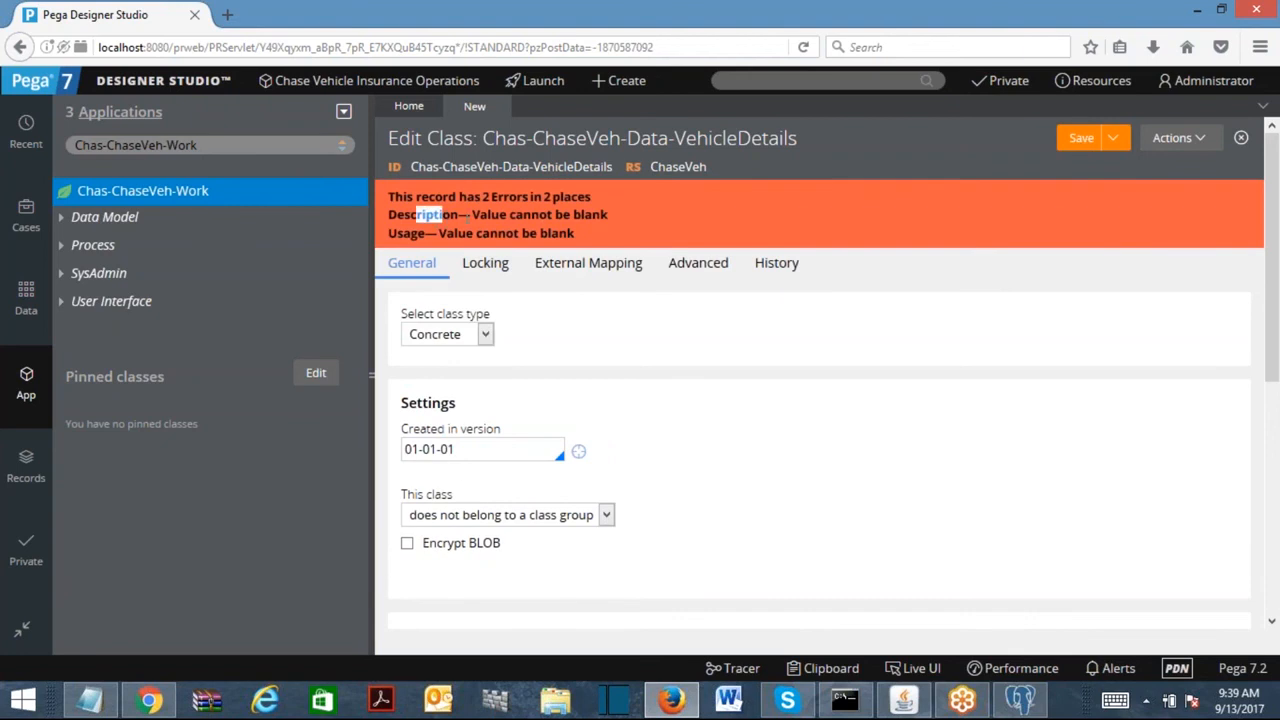
{"action": "left_click_drag", "start_coordinate": [490, 214], "coordinate": [566, 214]}
{"action": "left_click_drag", "start_coordinate": [447, 233], "coordinate": [593, 247]}
{"action": "double_click", "coordinate": [767, 432]}
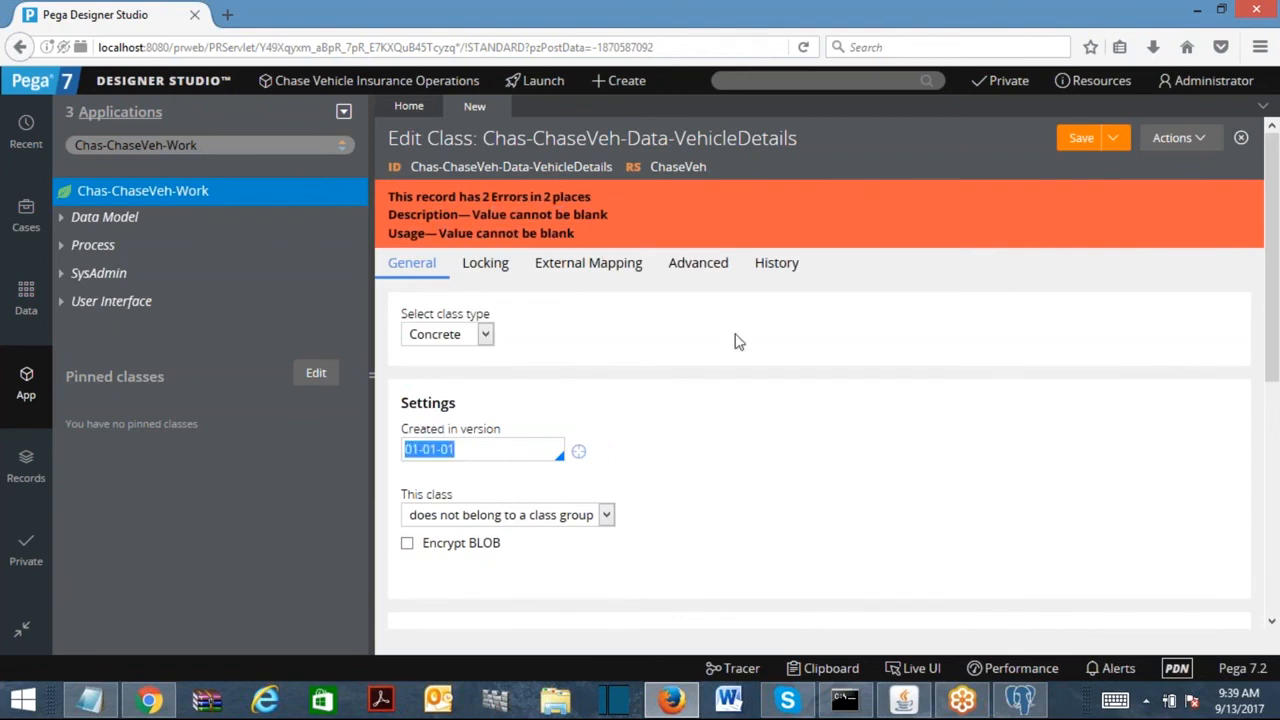
{"action": "left_click", "coordinate": [785, 265]}
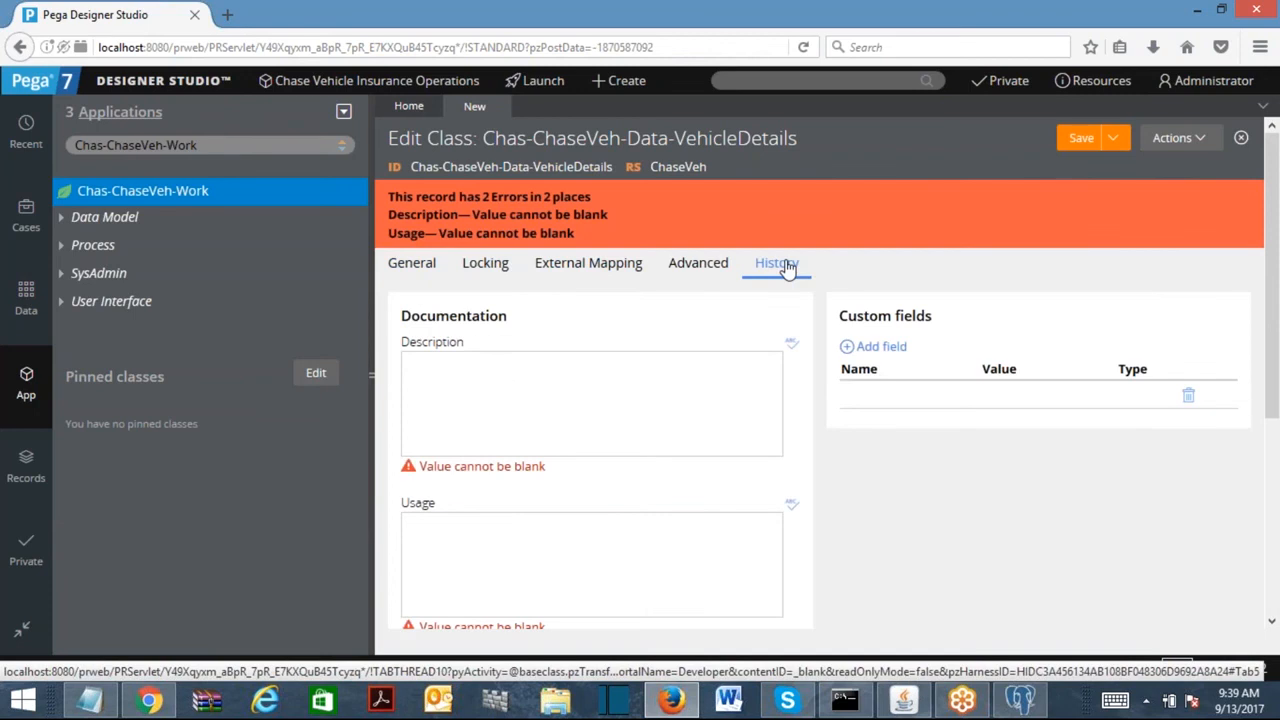
Enter description 'This is a Data Class For Vehicle Details.' and usage about reuse across vehicle types, then save.
{"action": "left_click", "coordinate": [508, 383]}
{"action": "left_click", "coordinate": [494, 564]}
{"action": "left_click", "coordinate": [475, 392]}
{"action": "type", "text": "This is a Data Class For Vehicle De"}
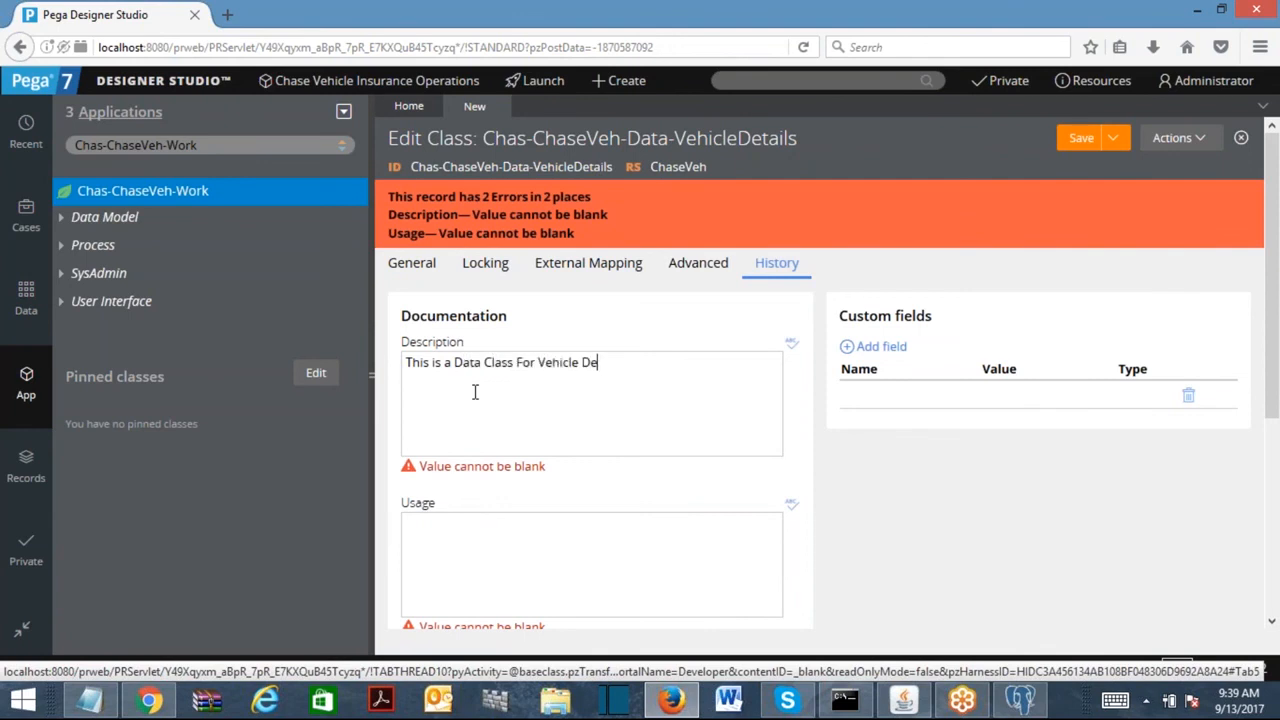
{"action": "type", "text": "tails."}
{"action": "left_click", "coordinate": [449, 545]}
{"action": "type", "text": "This ca"}
{"action": "key", "text": "BackSpace"}
{"action": "type", "text": "lass can be used to reuse the vehicle details properties for different vehicl"}
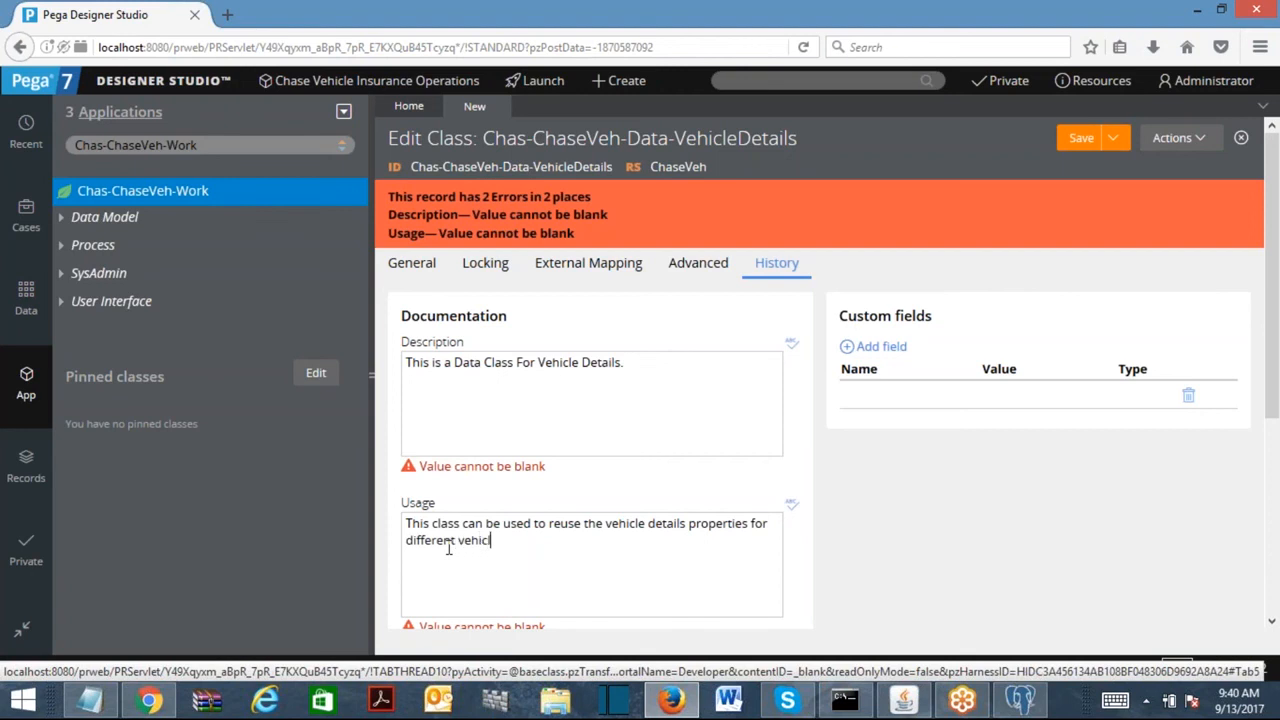
{"action": "type", "text": "e types."}
{"action": "left_click", "coordinate": [1081, 138]}
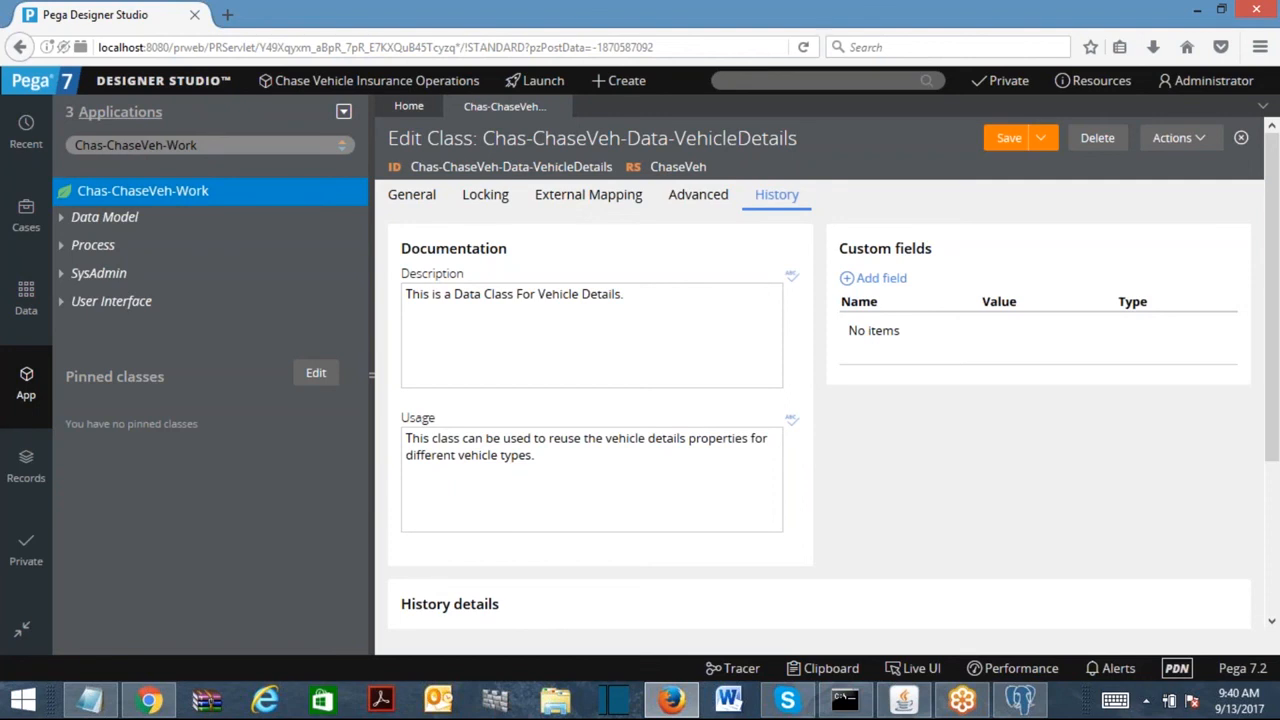
Save and close the VehicleDetails record, then browse Chas-ChaseVeh-Data-VehicleDetails in the App Explorer.
{"action": "left_click", "coordinate": [1010, 140]}
{"action": "left_click", "coordinate": [561, 106]}
{"action": "key", "text": "BackSpace"}
{"action": "key", "text": "BackSpace"}
{"action": "key", "text": "BackSpace"}
{"action": "key", "text": "BackSpace"}
{"action": "key", "text": "BackSpace"}
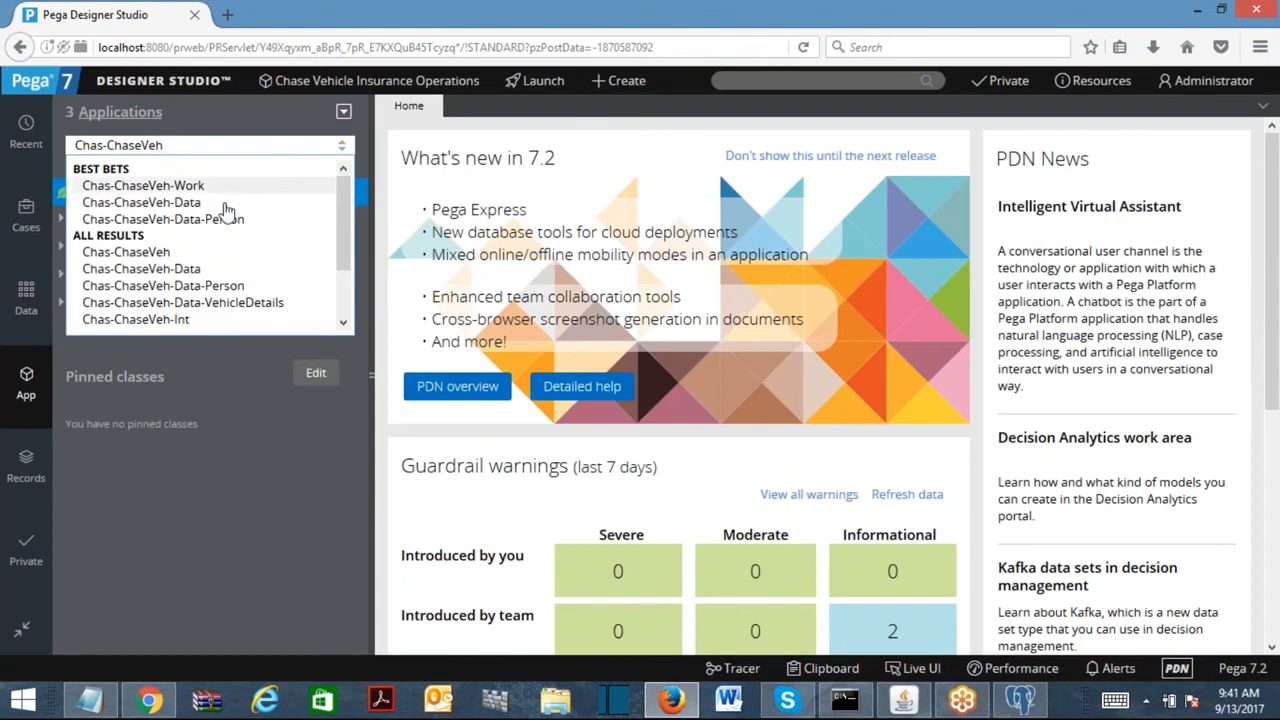
{"action": "left_click", "coordinate": [188, 270]}
{"action": "left_click", "coordinate": [224, 152]}
{"action": "type", "text": "-Data-"}
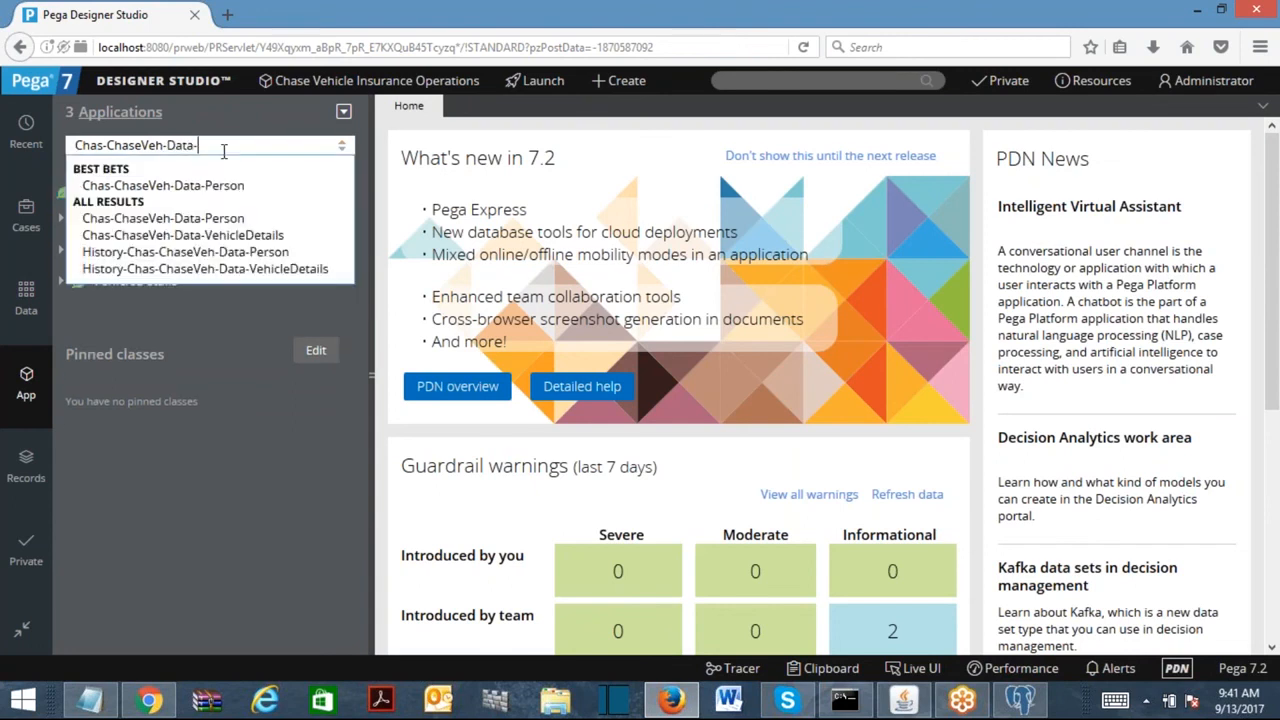
{"action": "left_click", "coordinate": [250, 236]}
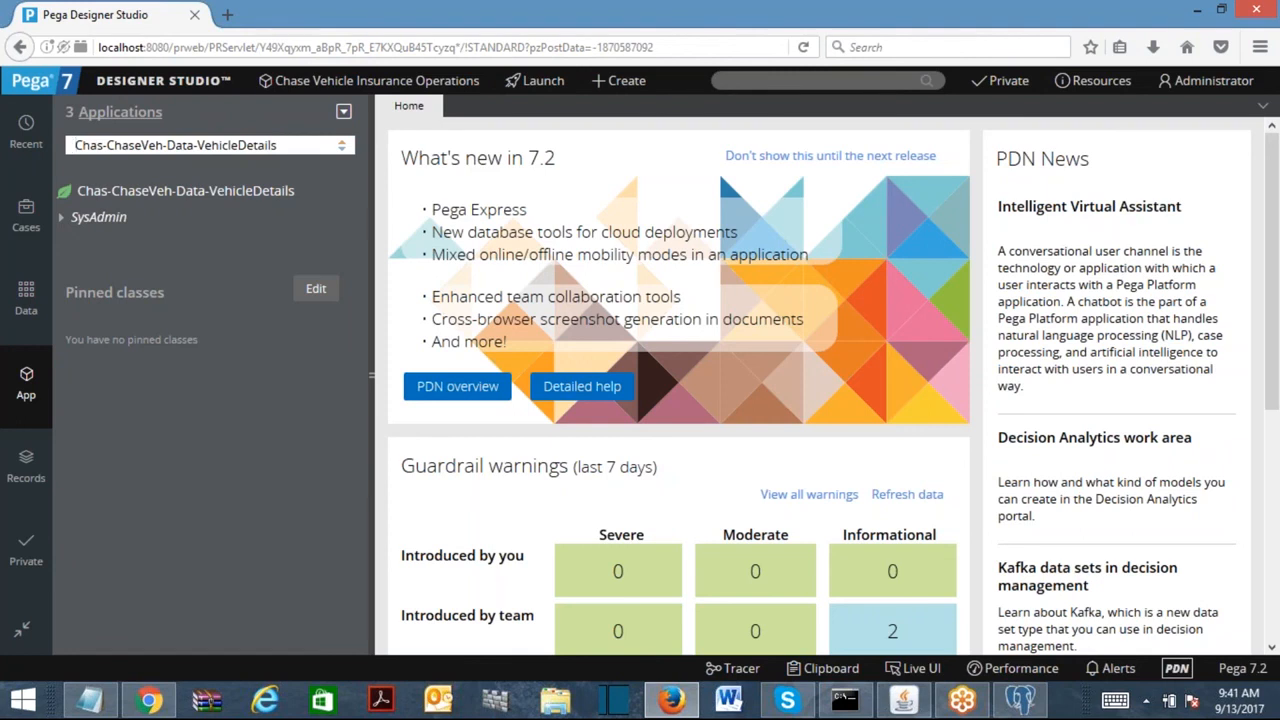
Open the empty data model for Chas-ChaseVeh-Data-VehicleDetails through its Create properties action.
{"action": "right_click", "coordinate": [163, 199]}
{"action": "mouse_move", "coordinate": [160, 216]}
{"action": "mouse_move", "coordinate": [220, 228]}
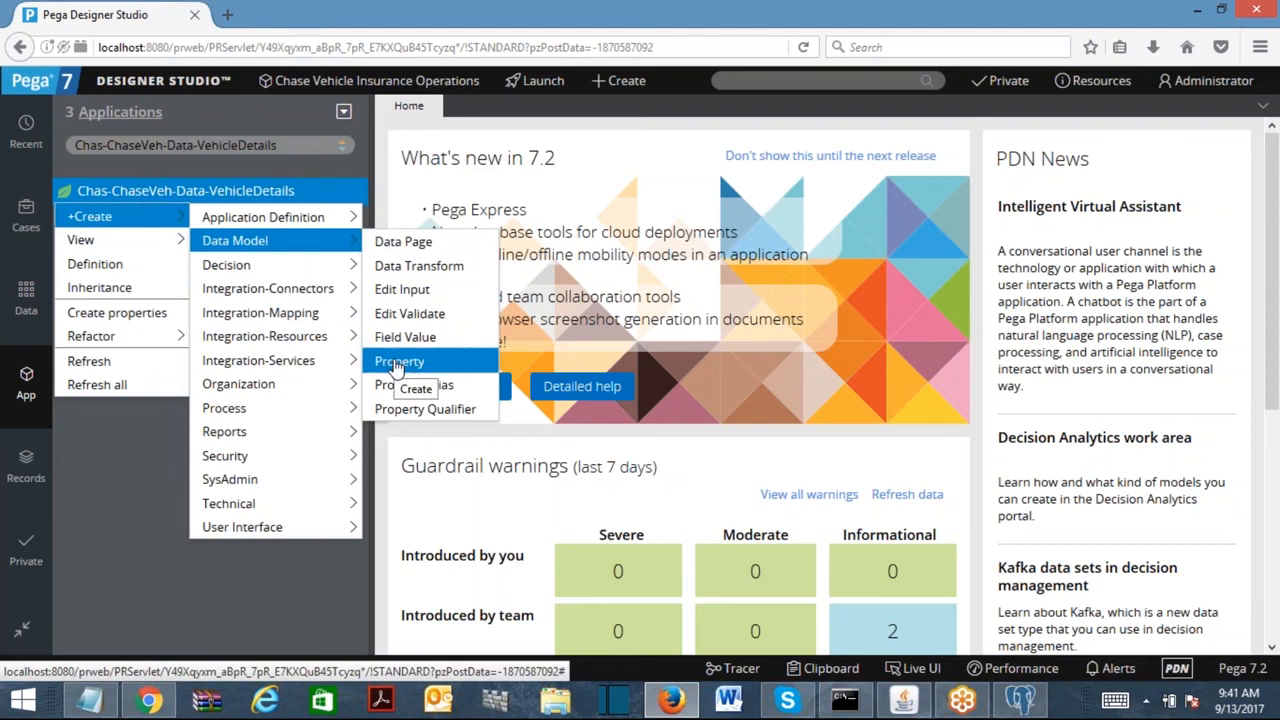
{"action": "left_click", "coordinate": [397, 364]}
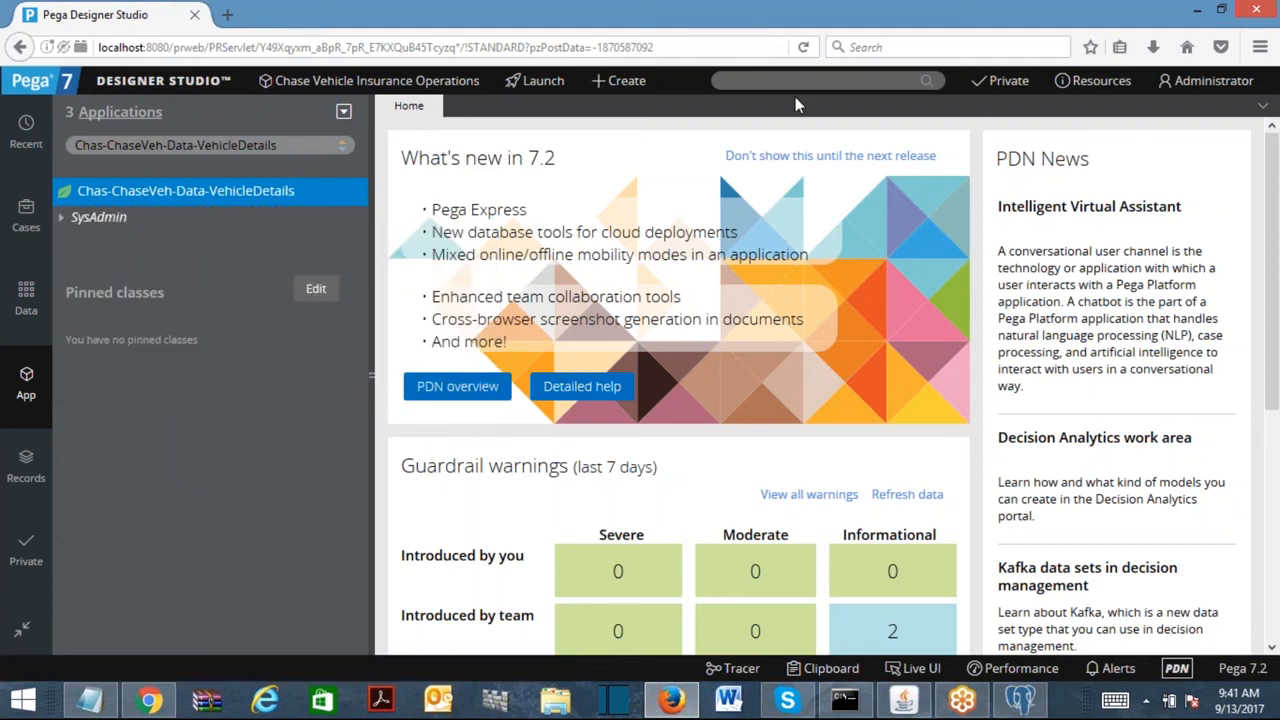
{"action": "right_click", "coordinate": [187, 190]}
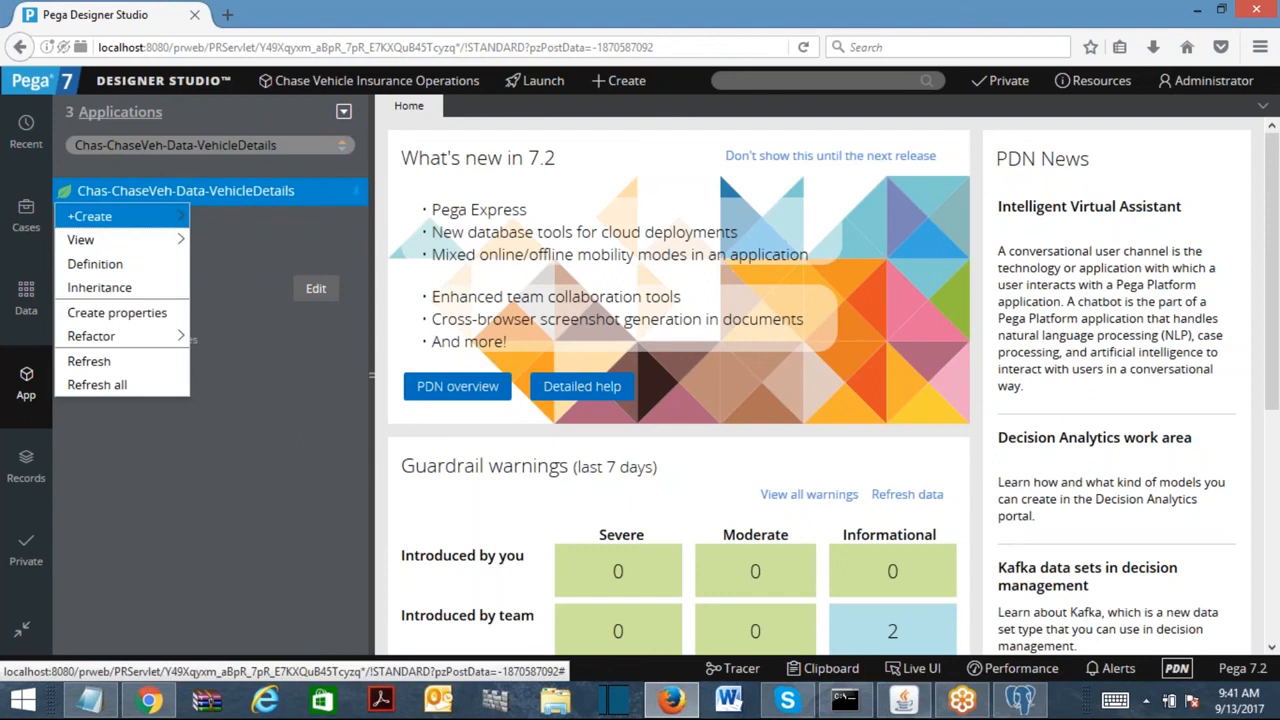
{"action": "left_click", "coordinate": [113, 320]}
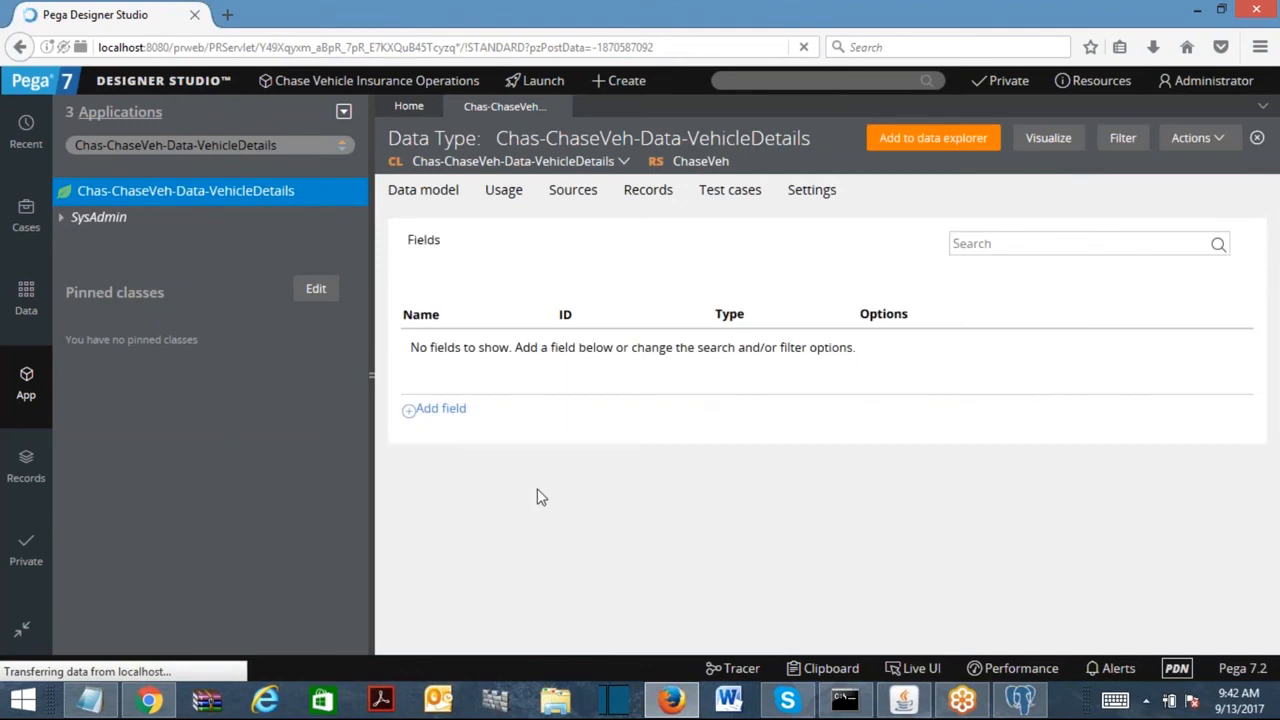
Add a VIN field of type Text (single line).
{"action": "left_click", "coordinate": [435, 418]}
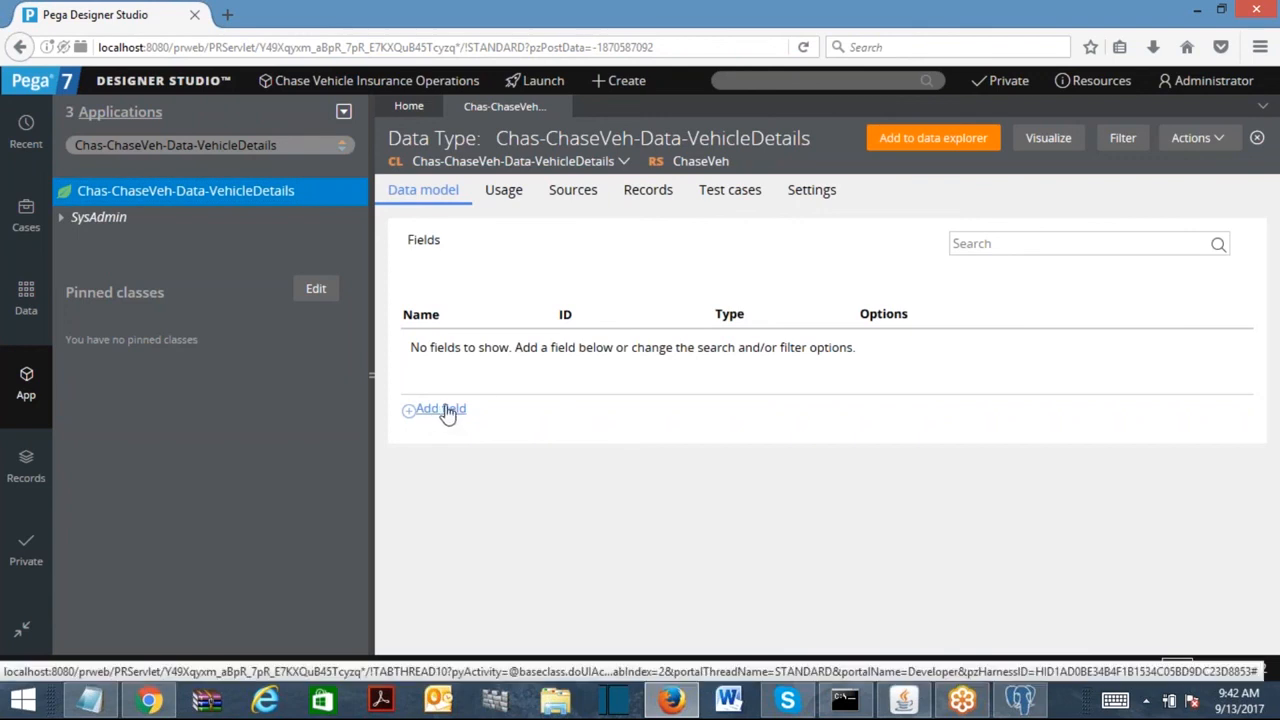
{"action": "left_click", "coordinate": [447, 411]}
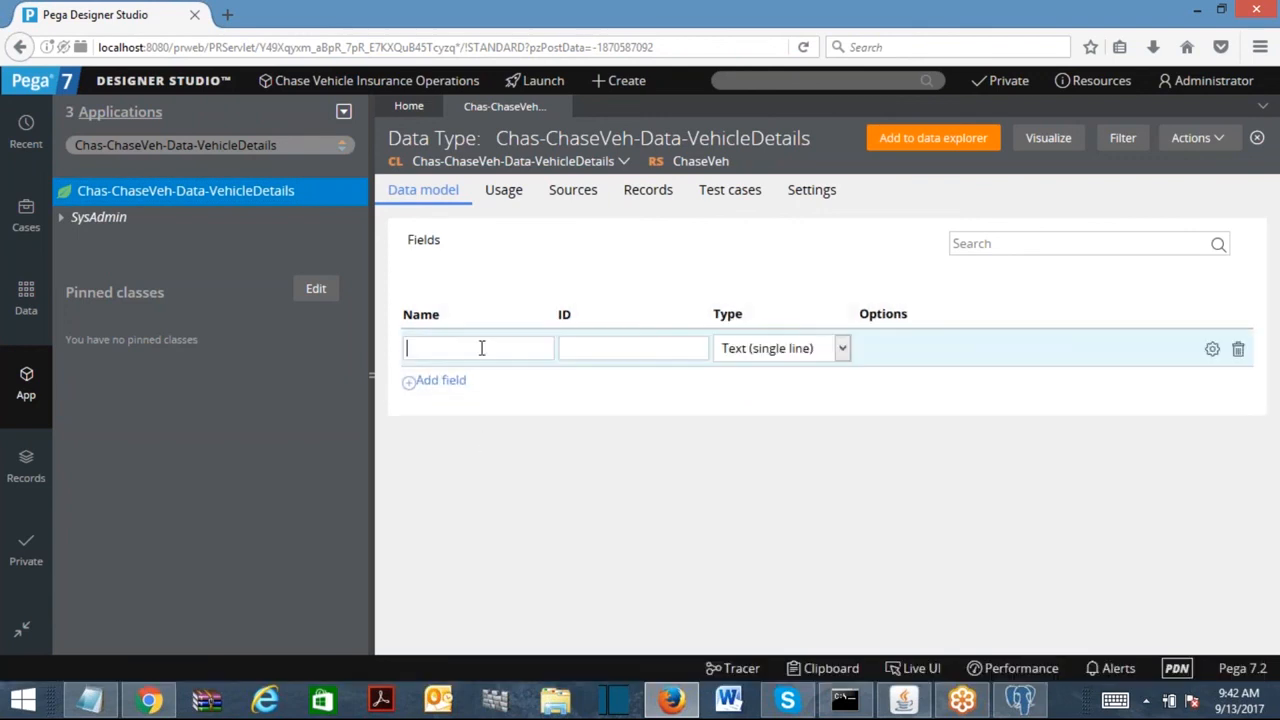
{"action": "type", "text": "VIN"}
{"action": "left_click", "coordinate": [634, 347]}
{"action": "left_click", "coordinate": [788, 352]}
{"action": "left_click", "coordinate": [788, 357]}
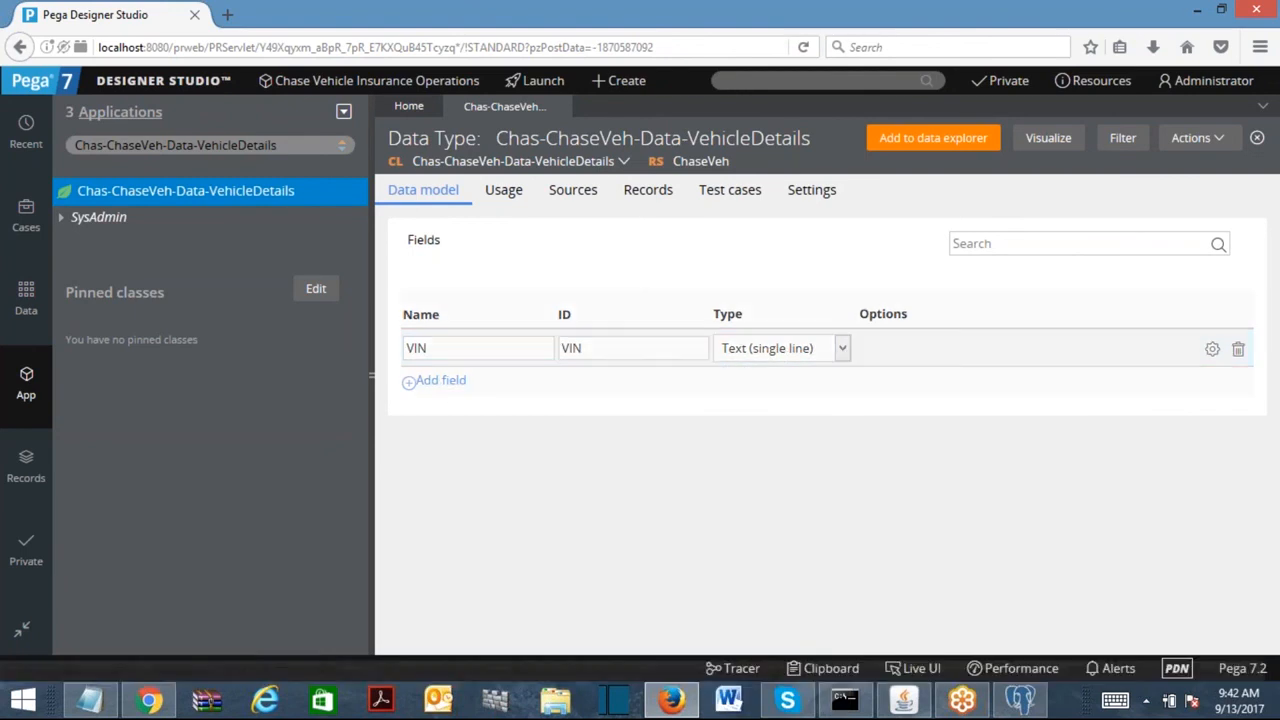
Add a second field named Company and bring up its type choices.
{"action": "left_click", "coordinate": [458, 382]}
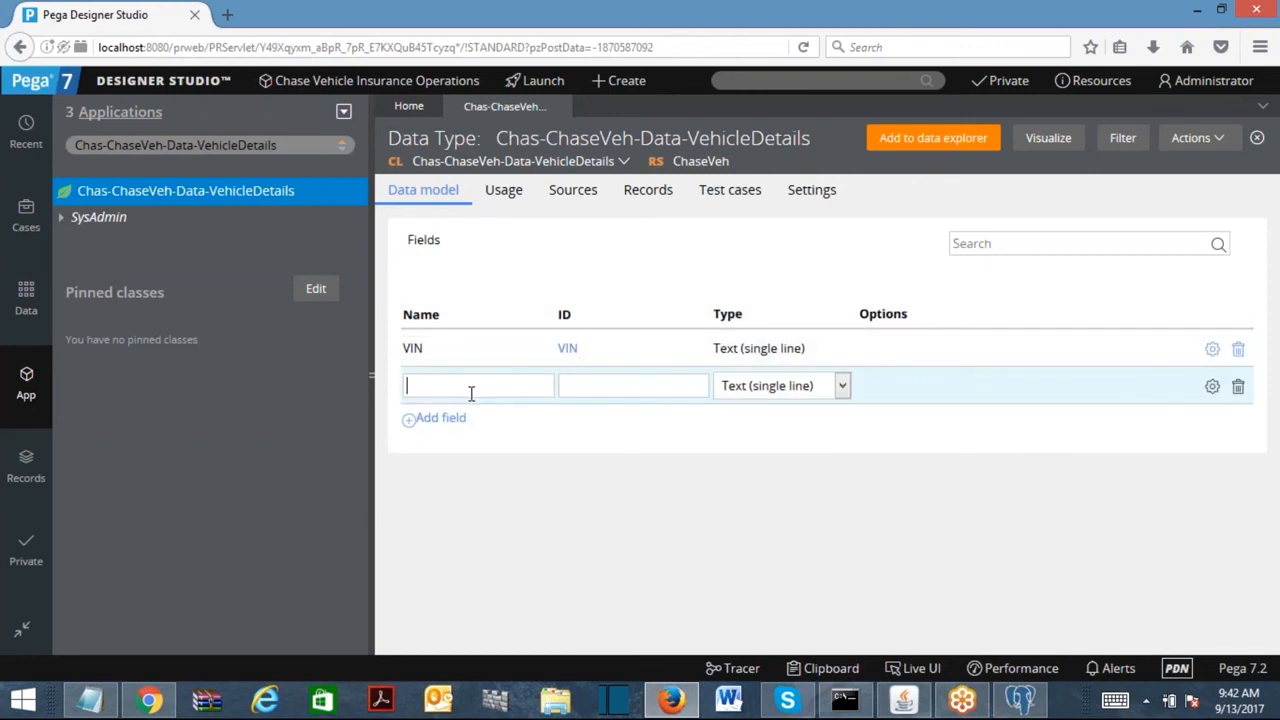
{"action": "type", "text": "Company"}
{"action": "left_click", "coordinate": [622, 393]}
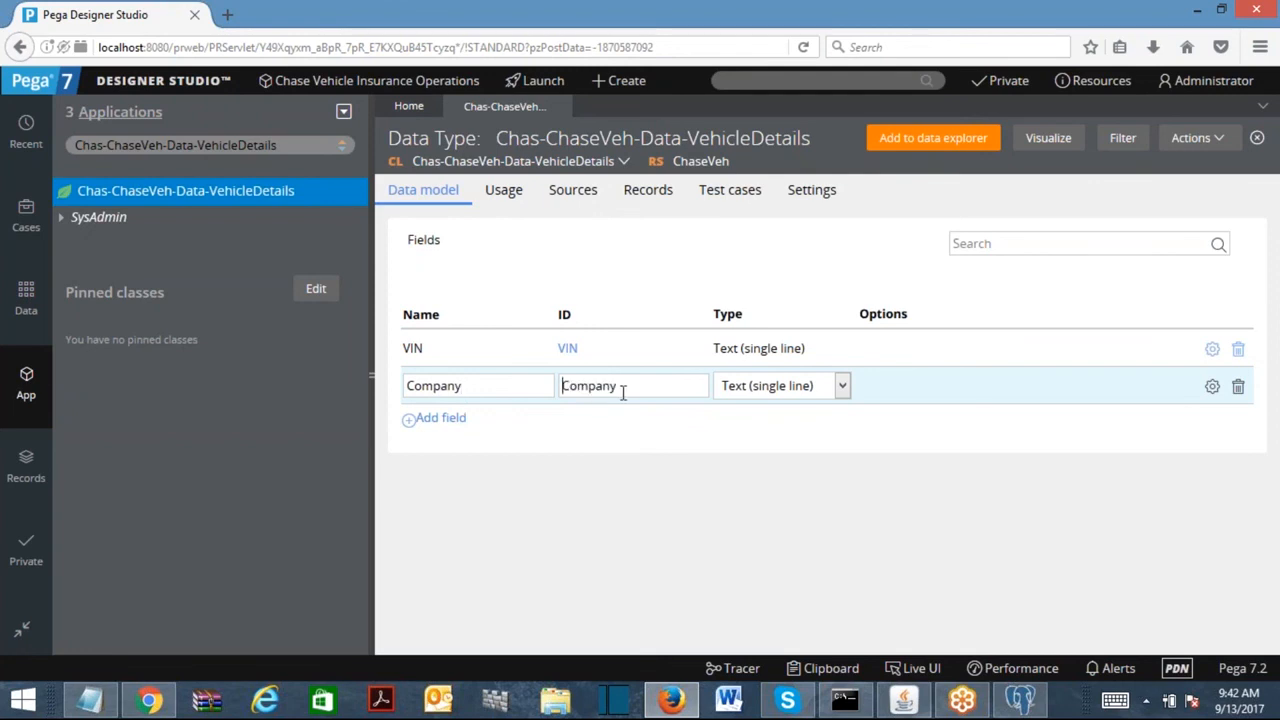
{"action": "left_click", "coordinate": [770, 390]}
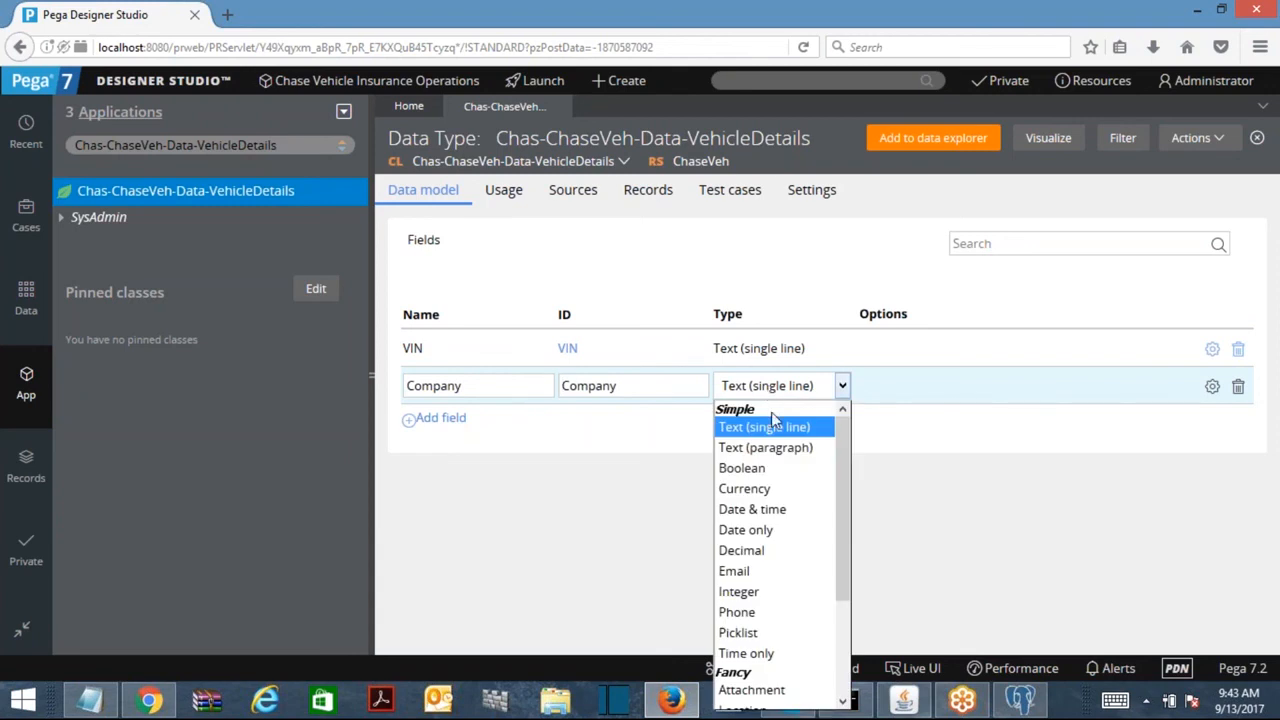
Set Company's type to Picklist with choices Select..., TATA, AUDI and BENZE, and submit.
{"action": "left_click", "coordinate": [752, 634]}
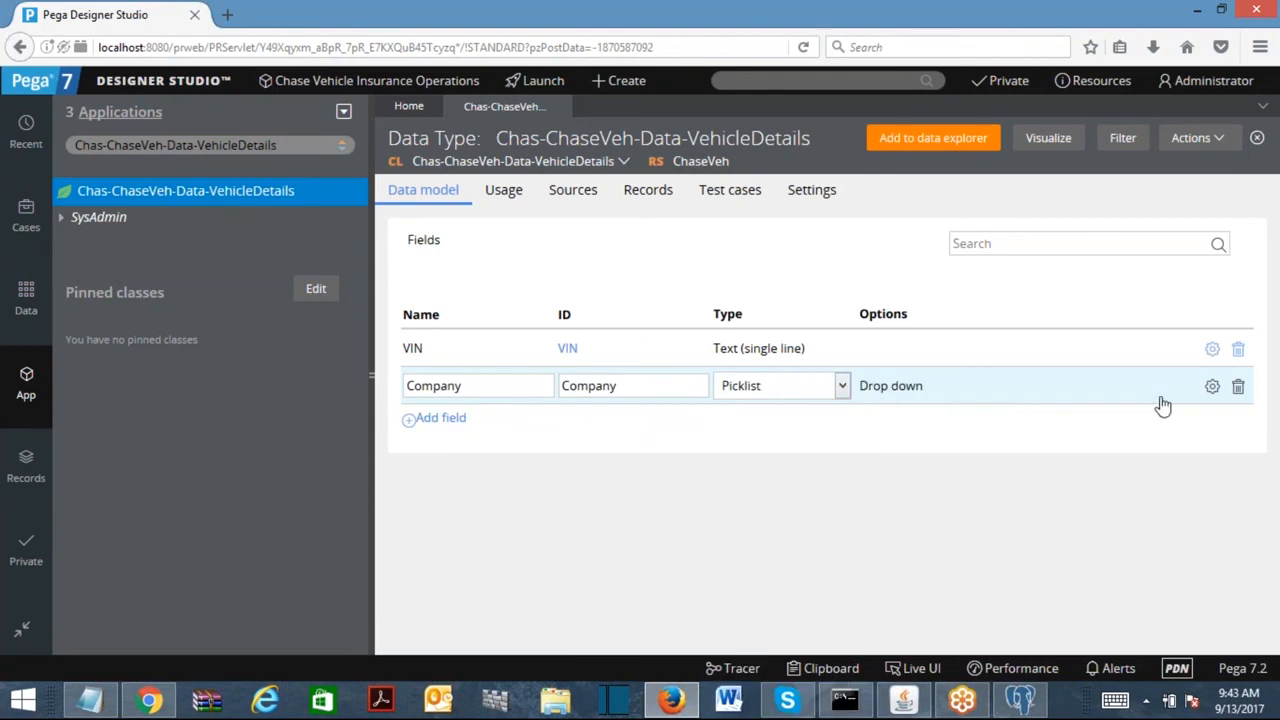
{"action": "left_click", "coordinate": [1211, 388]}
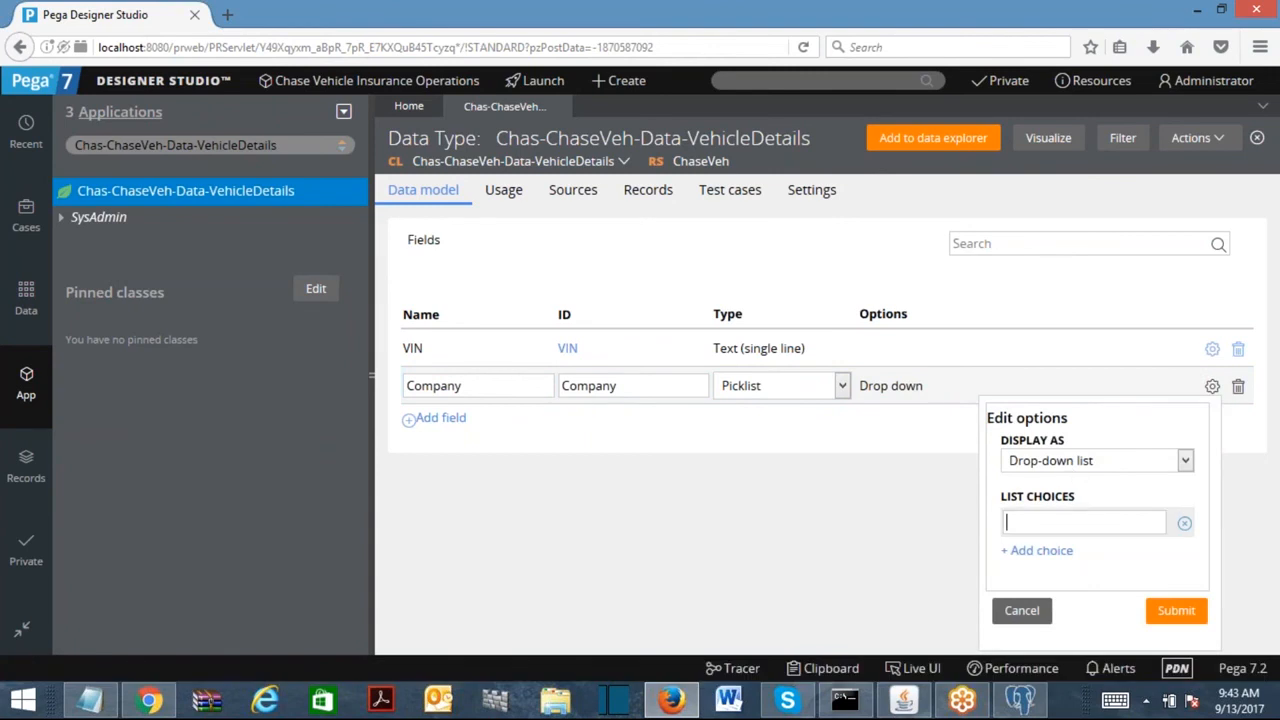
{"action": "type", "text": "Select---"}
{"action": "key", "text": "BackSpace"}
{"action": "key", "text": "BackSpace"}
{"action": "key", "text": "BackSpace"}
{"action": "type", "text": "..."}
{"action": "left_click", "coordinate": [1050, 551]}
{"action": "type", "text": "TATA"}
{"action": "left_click", "coordinate": [1037, 582]}
{"action": "type", "text": "AUDI"}
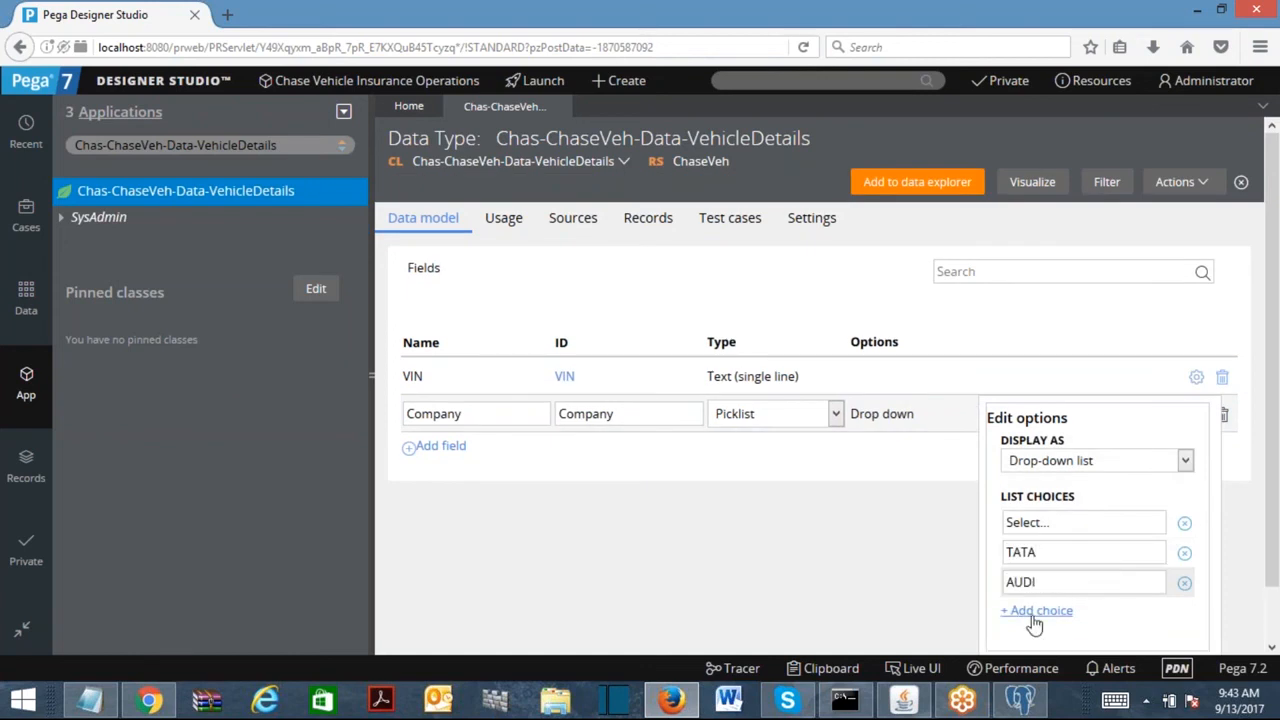
{"action": "left_click", "coordinate": [1035, 616]}
{"action": "type", "text": "BENZE"}
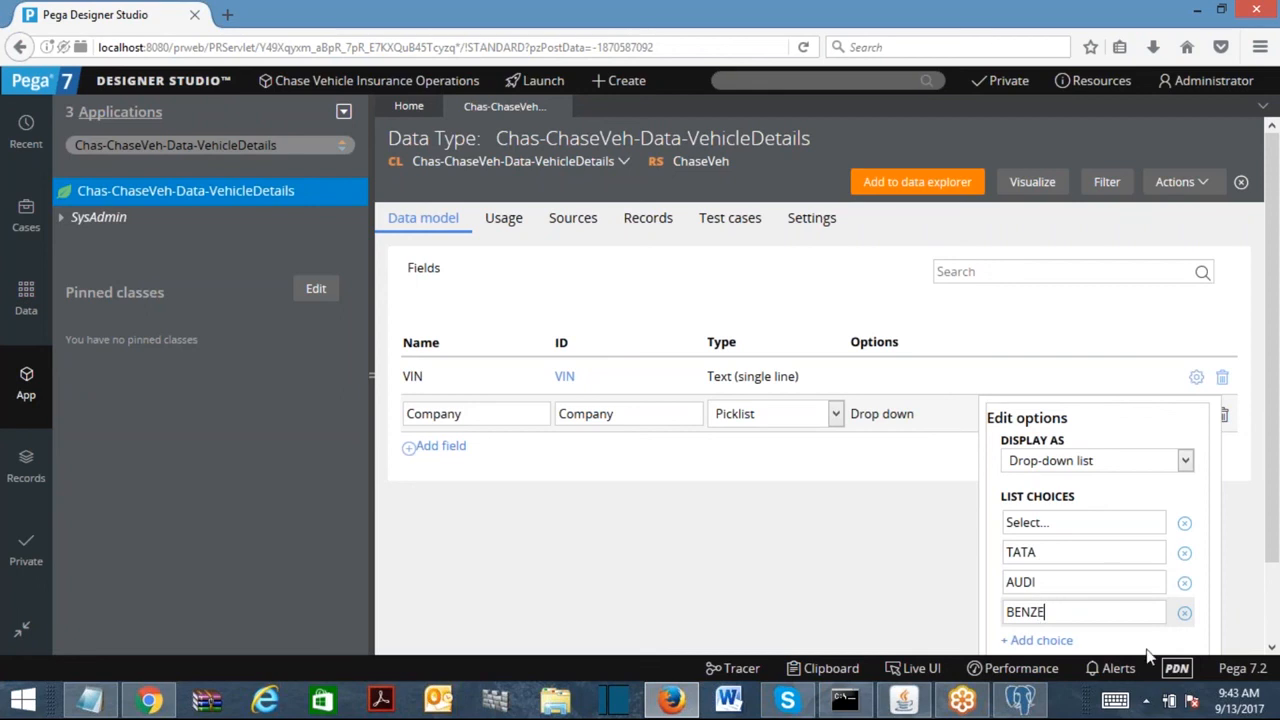
{"action": "left_click_drag", "start_coordinate": [1276, 520], "coordinate": [1277, 590]}
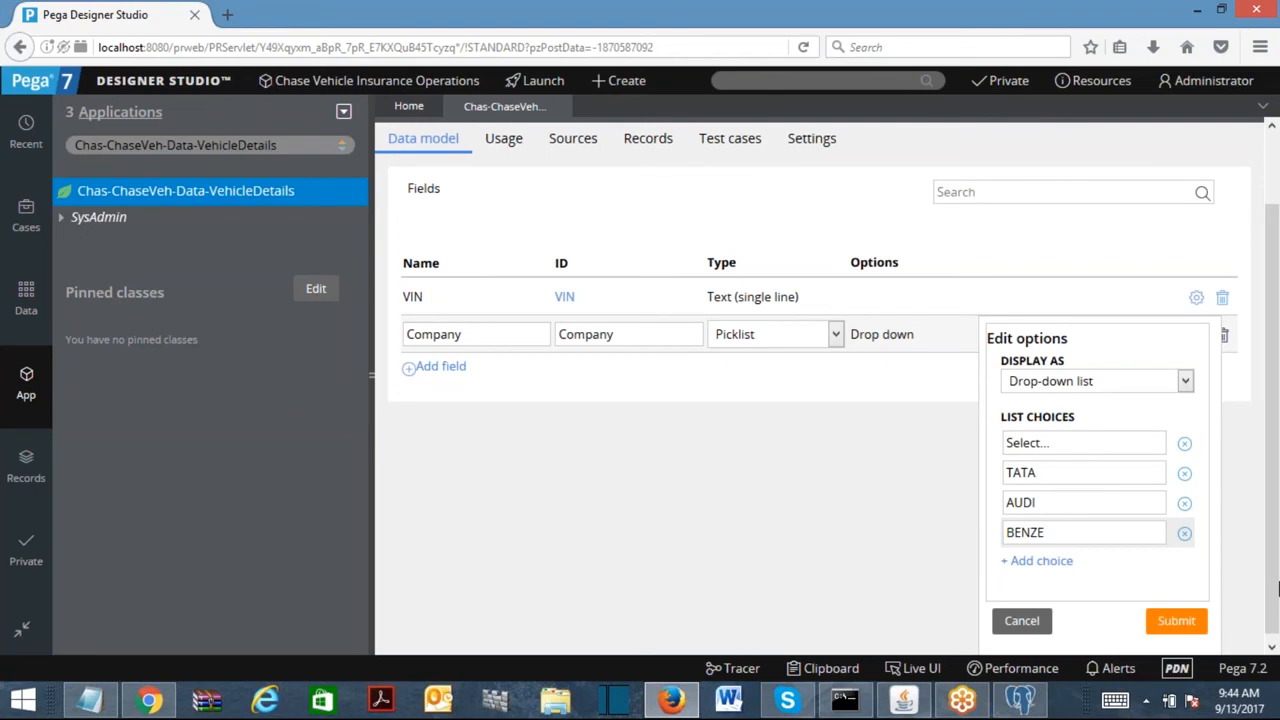
{"action": "left_click", "coordinate": [1175, 621]}
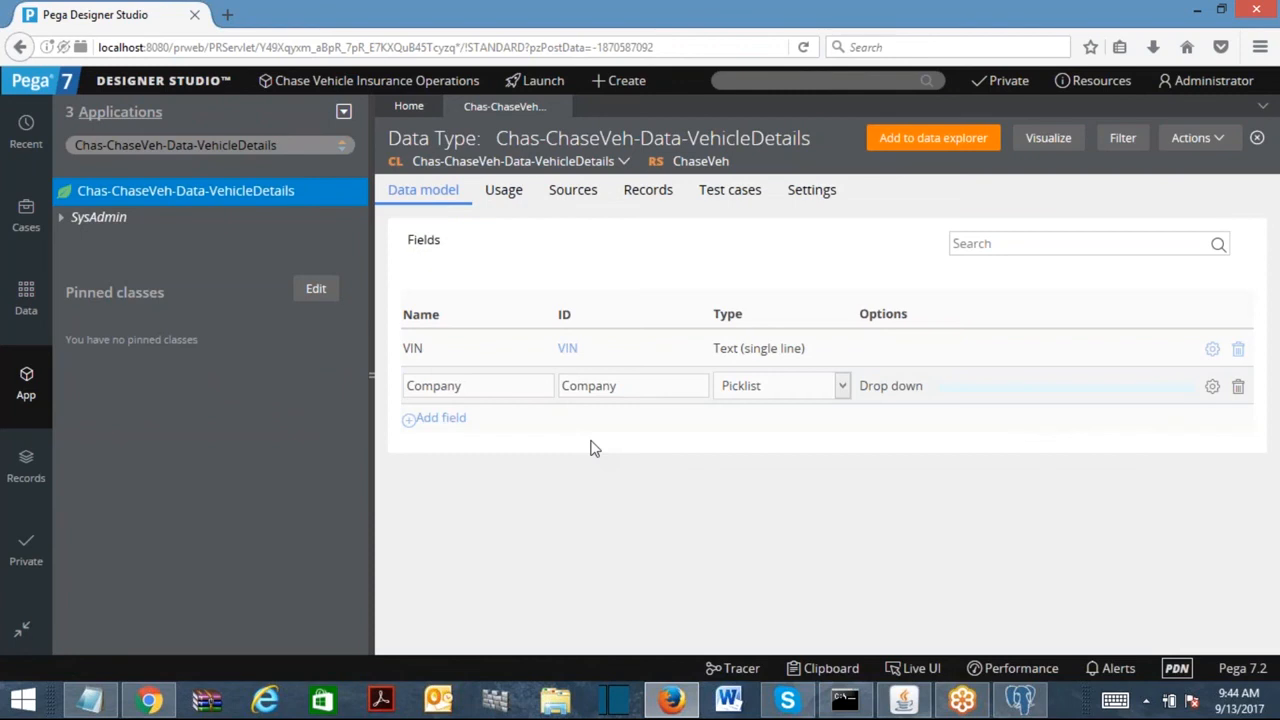
Add a text field named Model to the VehicleDetails data model.
{"action": "left_click", "coordinate": [462, 420]}
{"action": "type", "text": "Model"}
{"action": "left_click", "coordinate": [603, 420]}
Add a Make Year field with type Integer.
{"action": "left_click", "coordinate": [433, 461]}
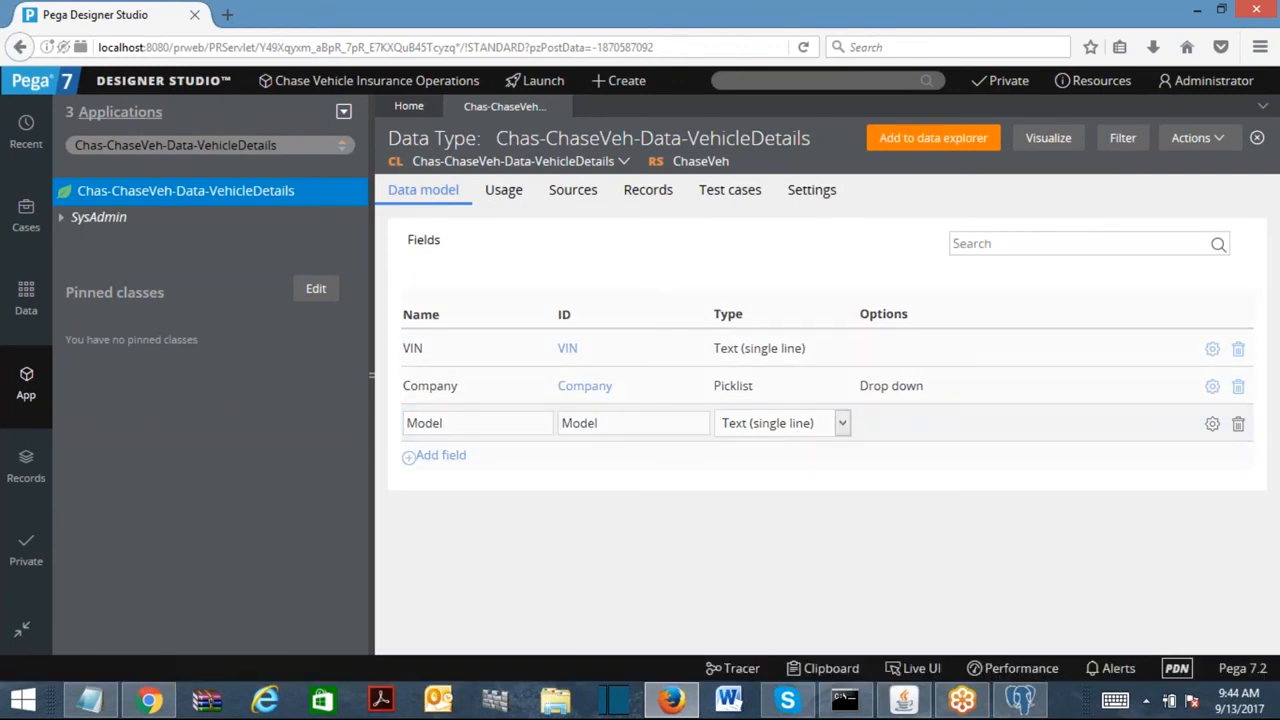
{"action": "type", "text": "Ma"}
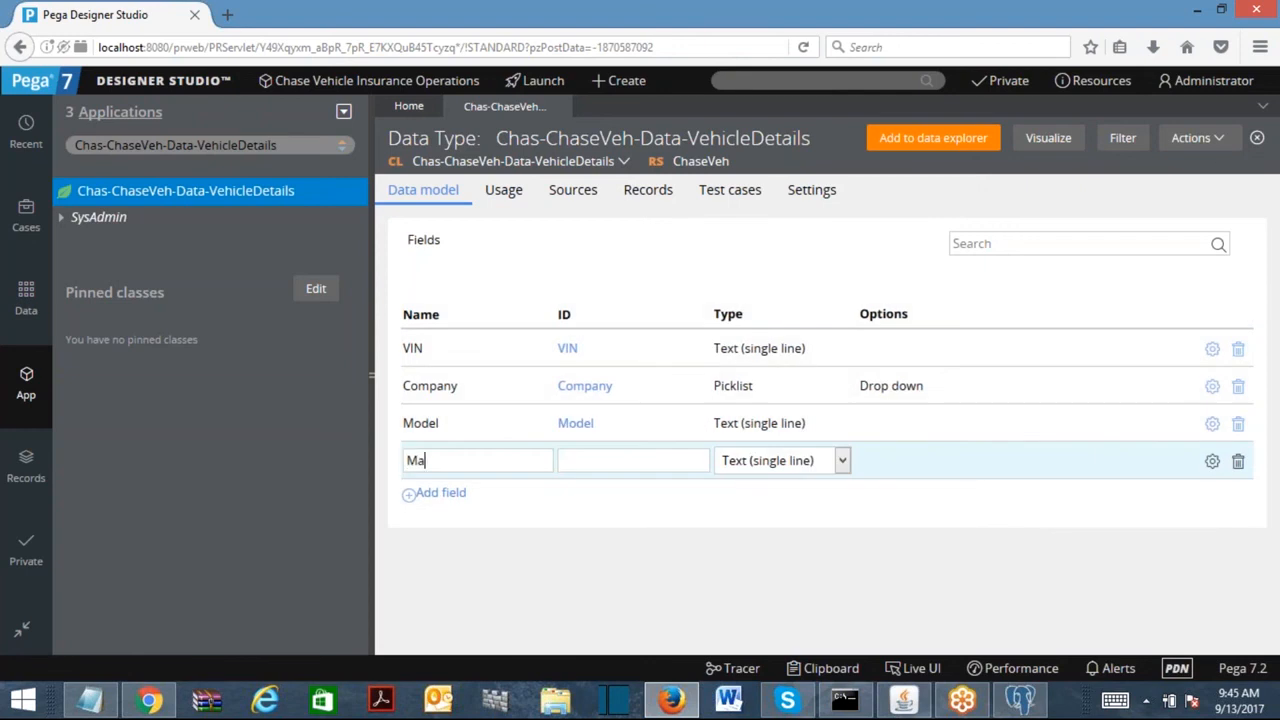
{"action": "type", "text": "ke Year"}
{"action": "key", "text": "Tab"}
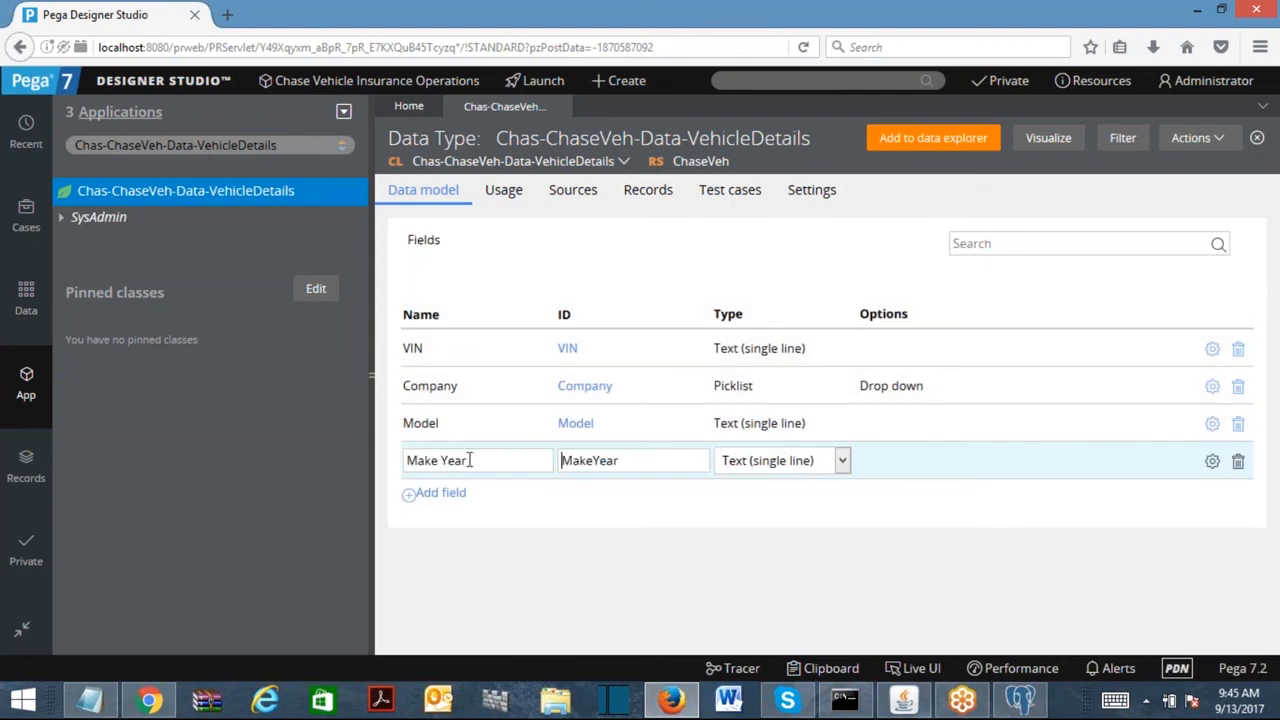
{"action": "left_click", "coordinate": [777, 462]}
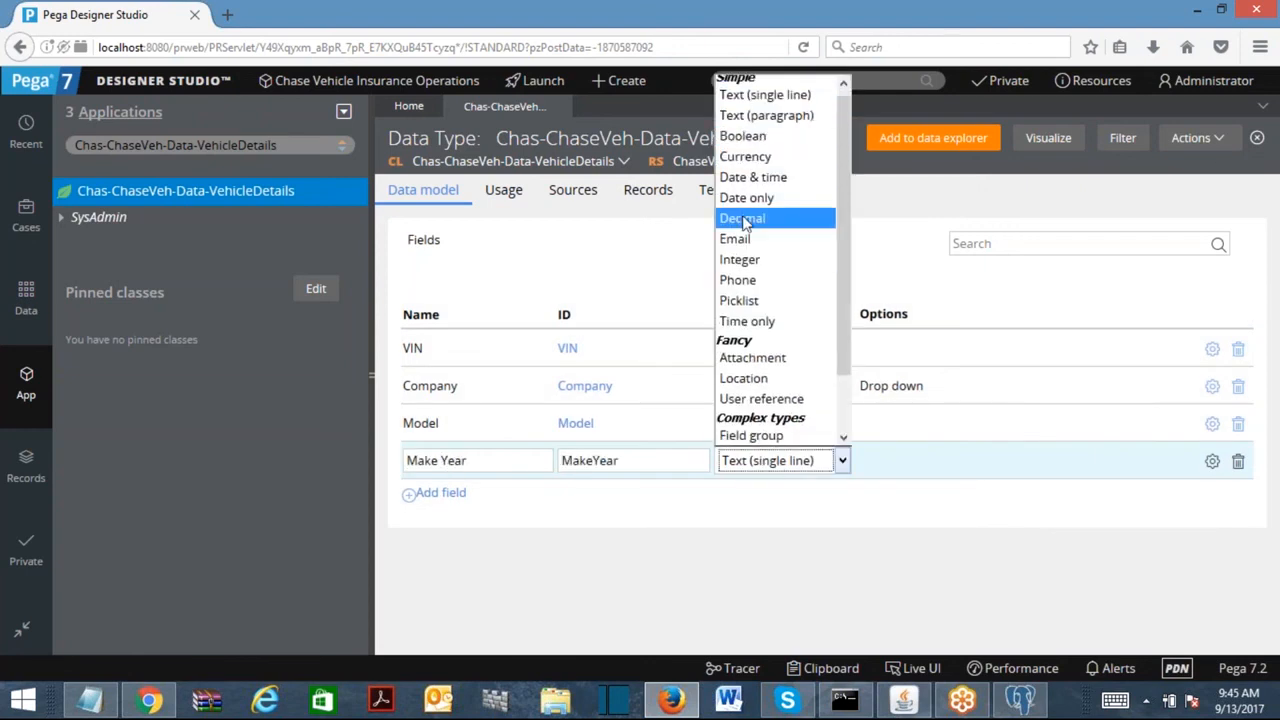
{"action": "left_click", "coordinate": [741, 262]}
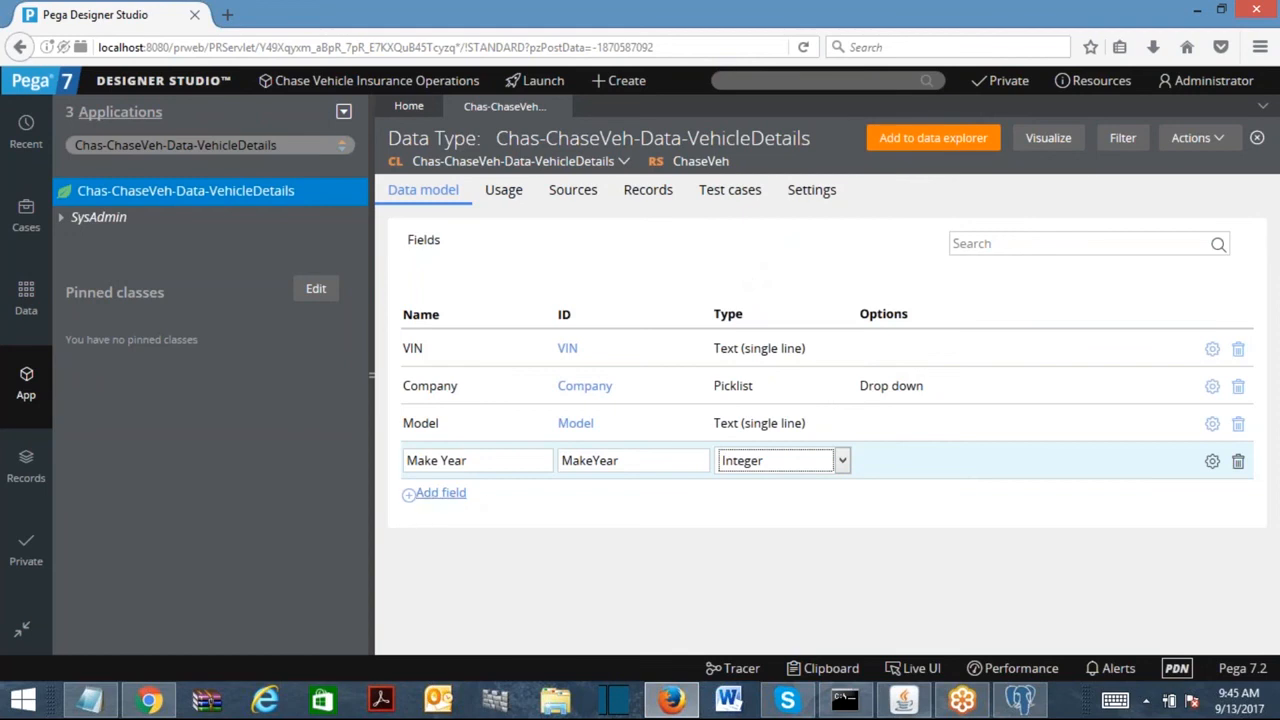
Add a new field named Prior Insurance below Make Year.
{"action": "left_click", "coordinate": [440, 492]}
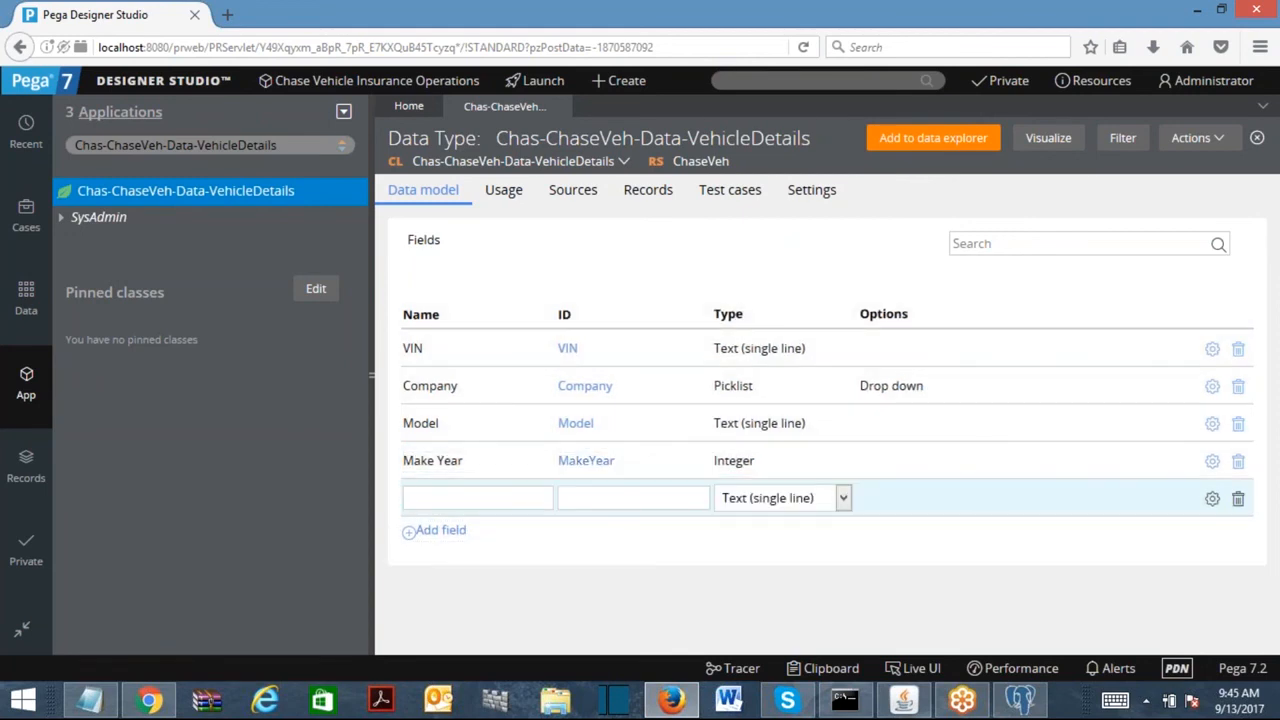
{"action": "type", "text": "Prior Insurance"}
{"action": "key", "text": "Tab"}
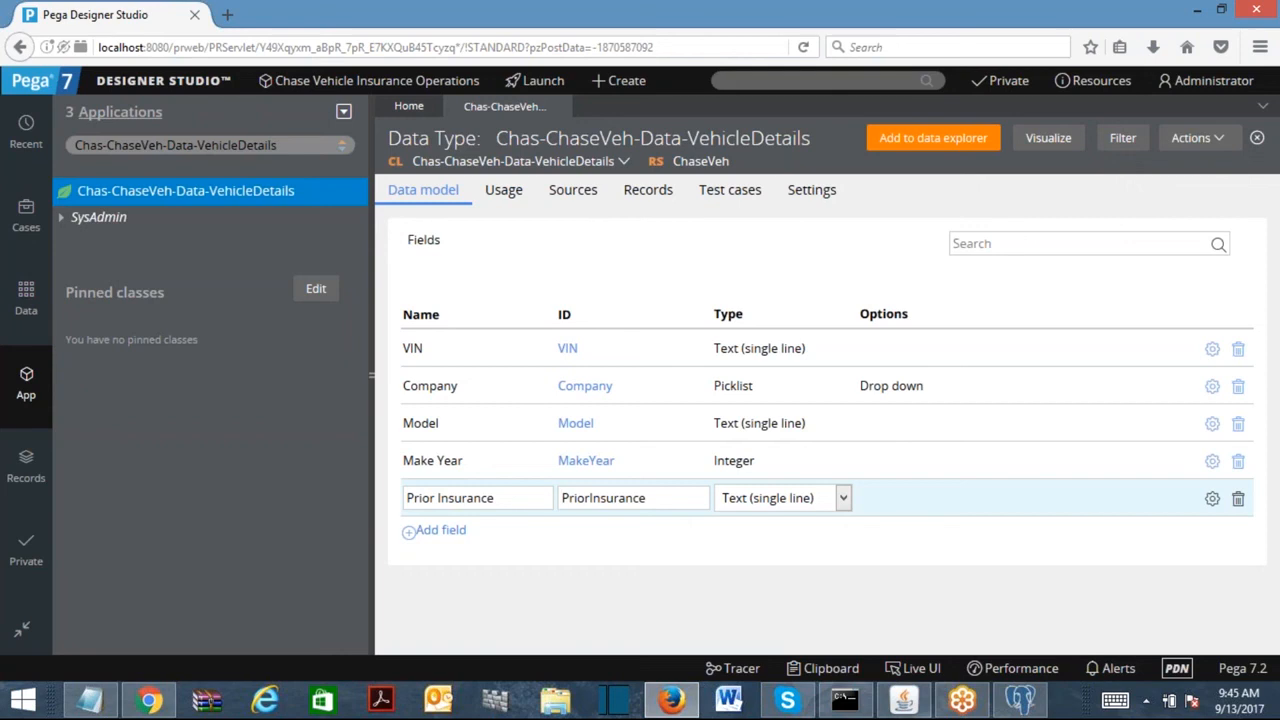
Make Prior Insurance a Picklist field displayed as radio buttons.
{"action": "left_click", "coordinate": [758, 506]}
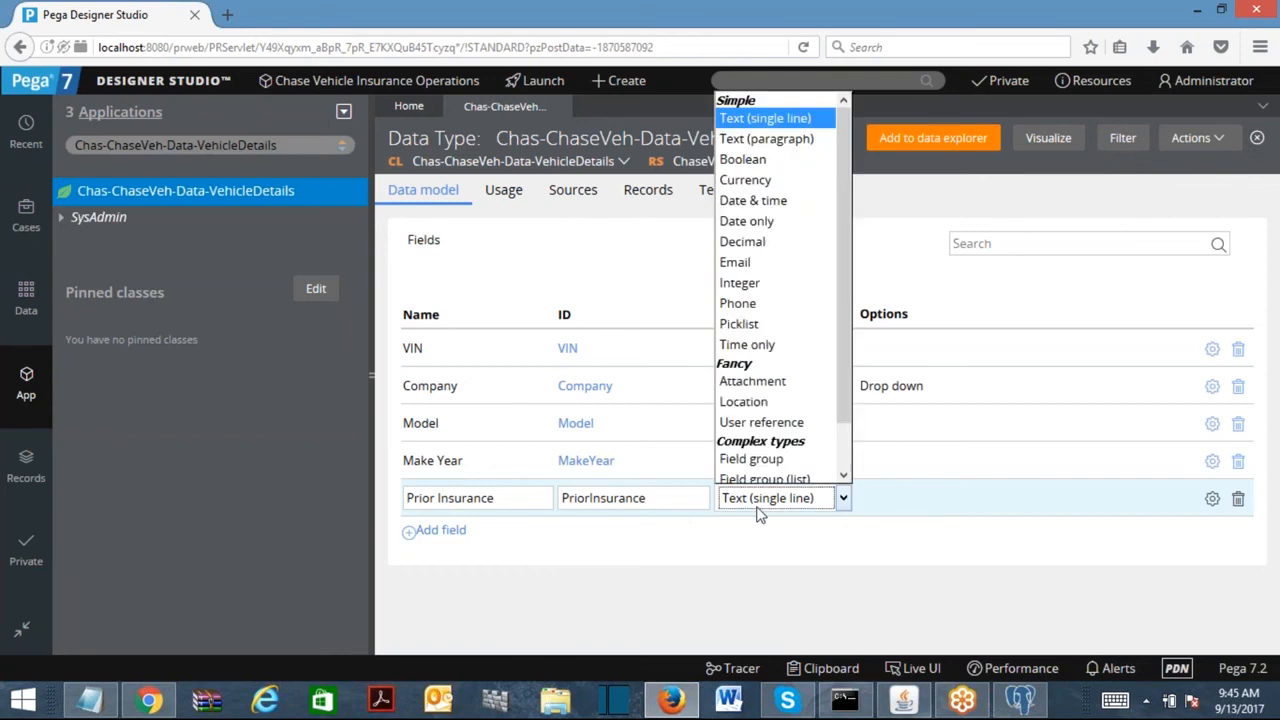
{"action": "left_click", "coordinate": [771, 323]}
{"action": "left_click", "coordinate": [1212, 498]}
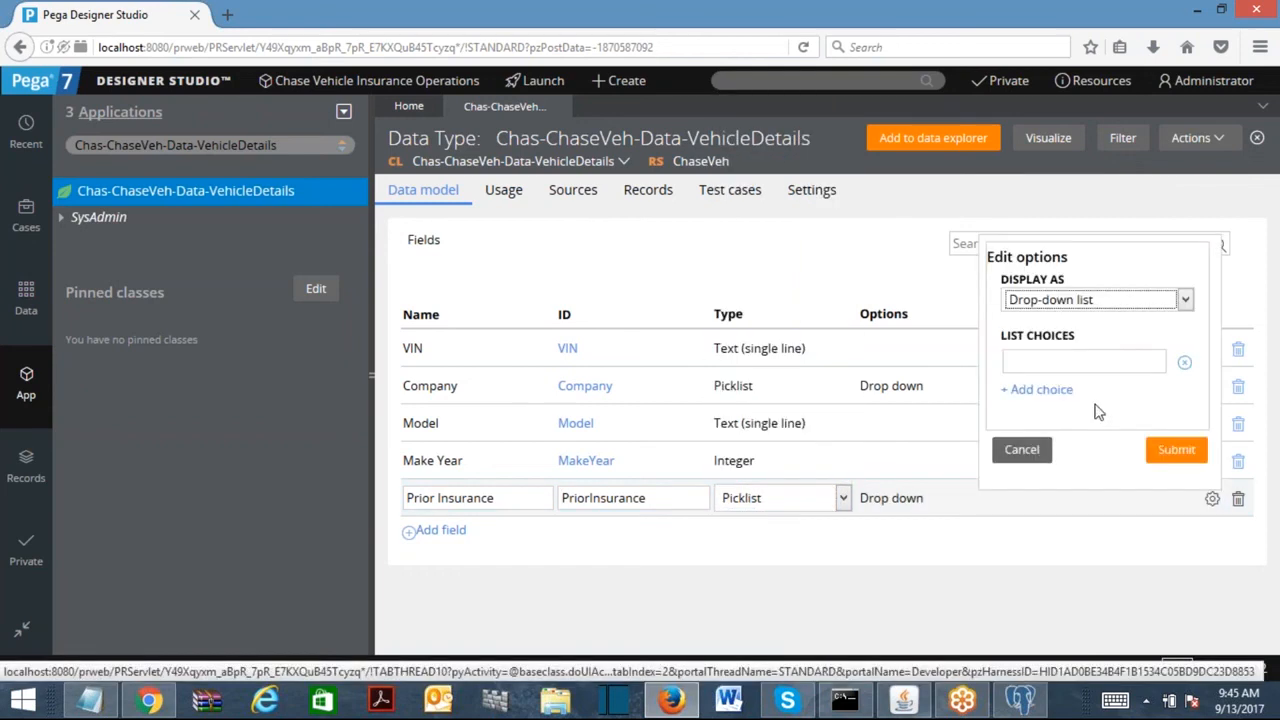
{"action": "left_click", "coordinate": [1103, 300]}
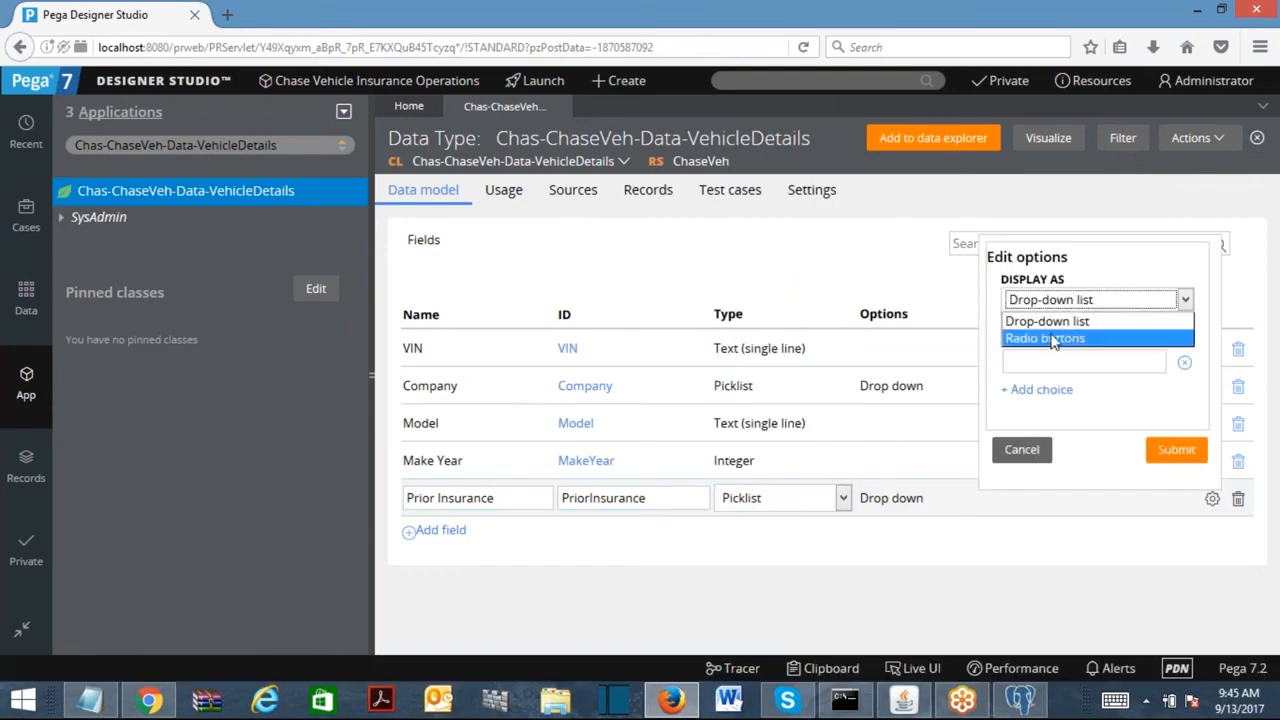
{"action": "left_click", "coordinate": [1056, 339]}
Enter the Prior Insurance picklist choices Yes and No.
{"action": "left_click", "coordinate": [1060, 365]}
{"action": "type", "text": "Yes"}
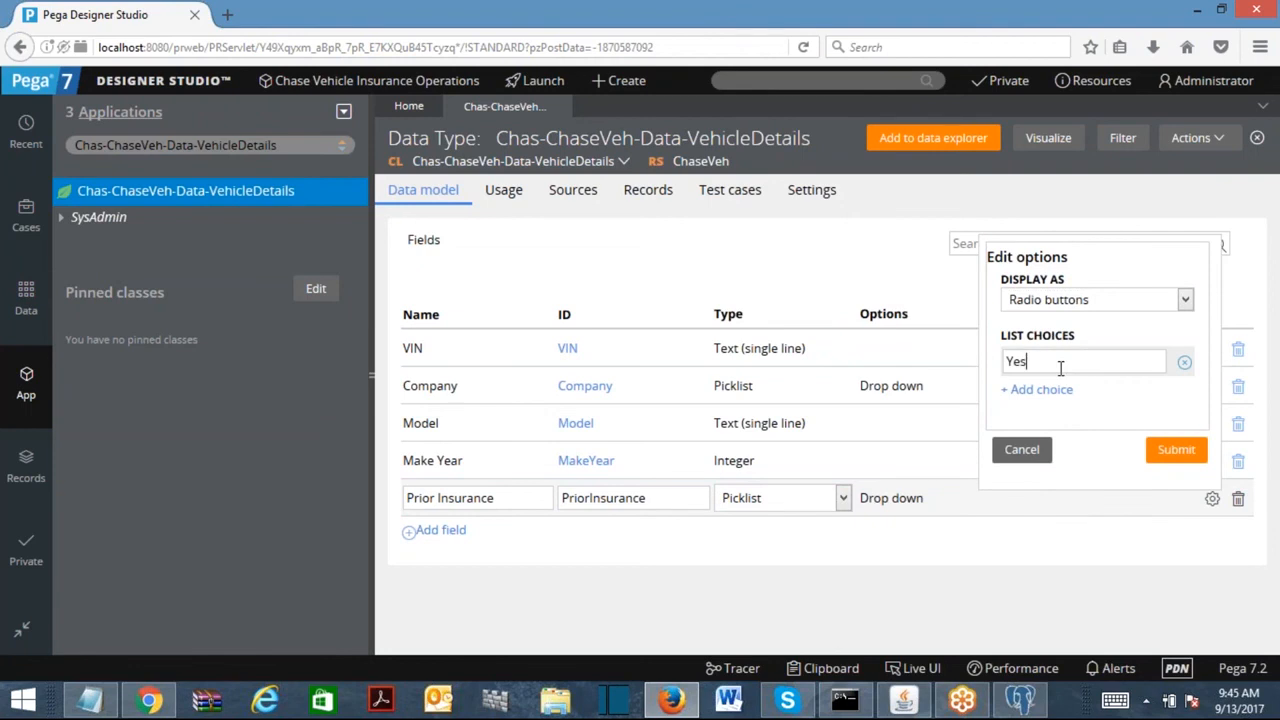
{"action": "left_click", "coordinate": [1040, 389]}
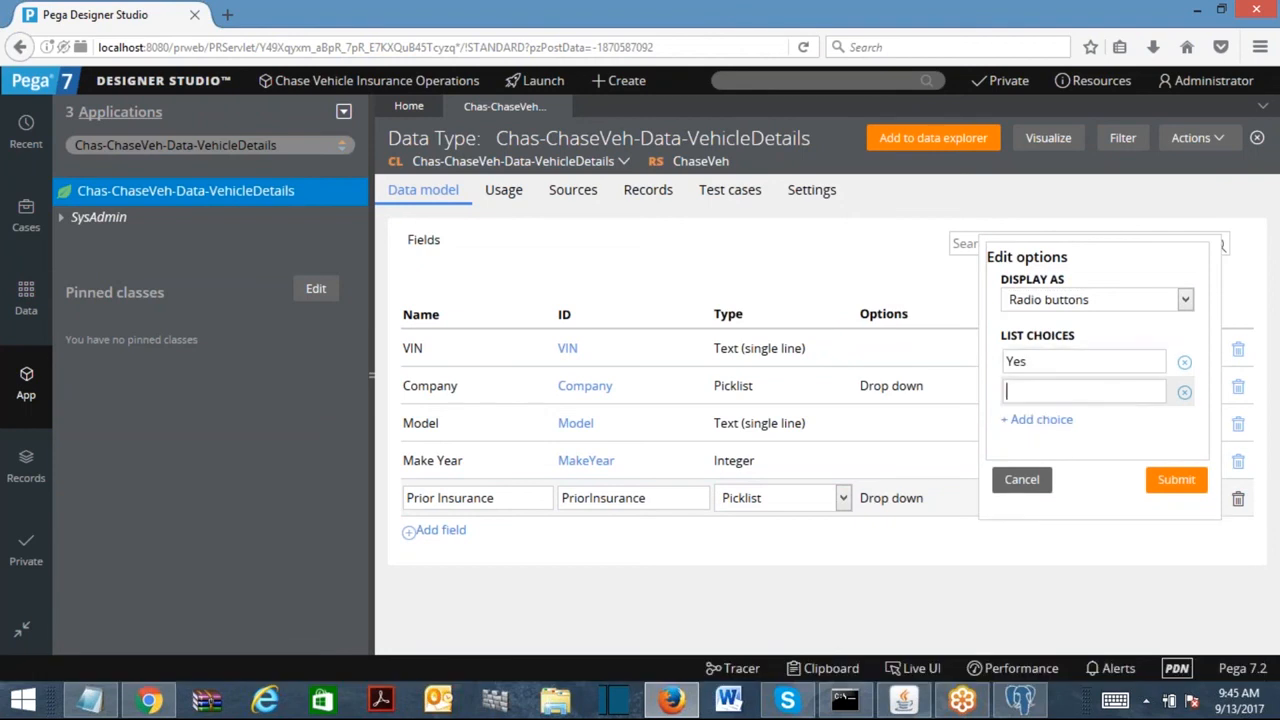
{"action": "type", "text": "No"}
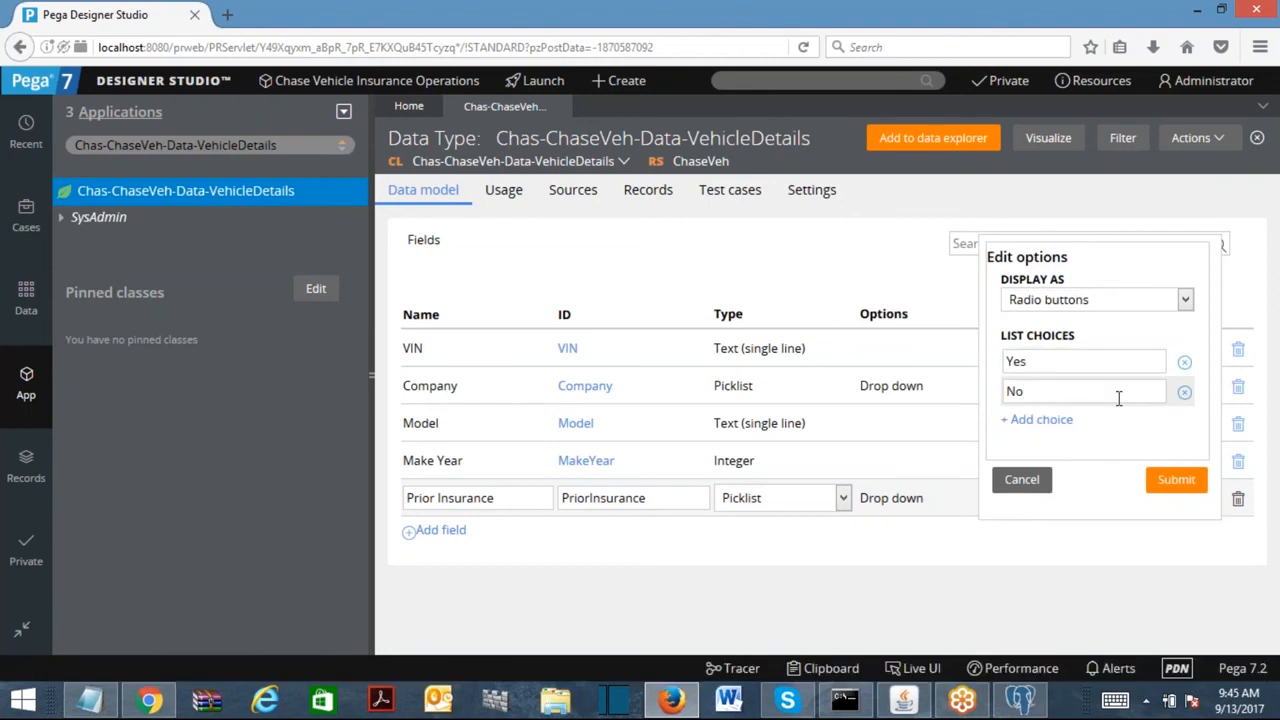
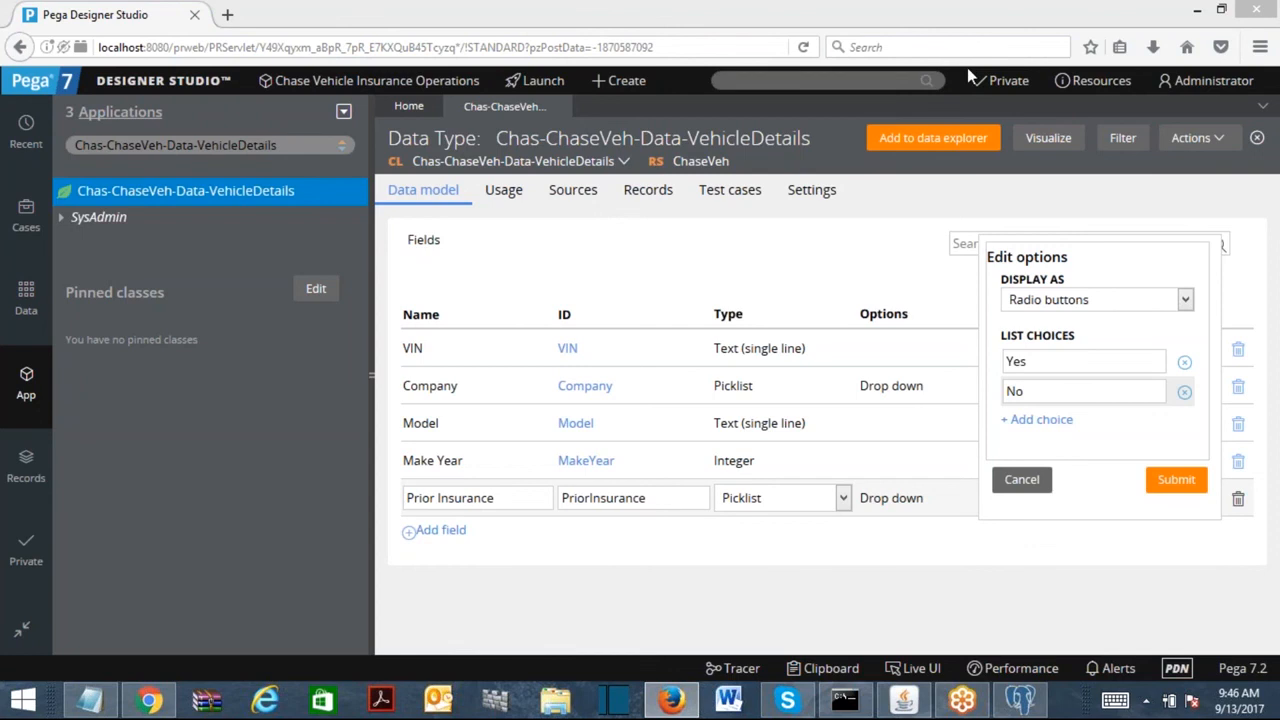
Confirm the Yes and No choices and submit Prior Insurance as radio buttons.
{"action": "left_click", "coordinate": [1053, 367]}
{"action": "left_click", "coordinate": [1045, 393]}
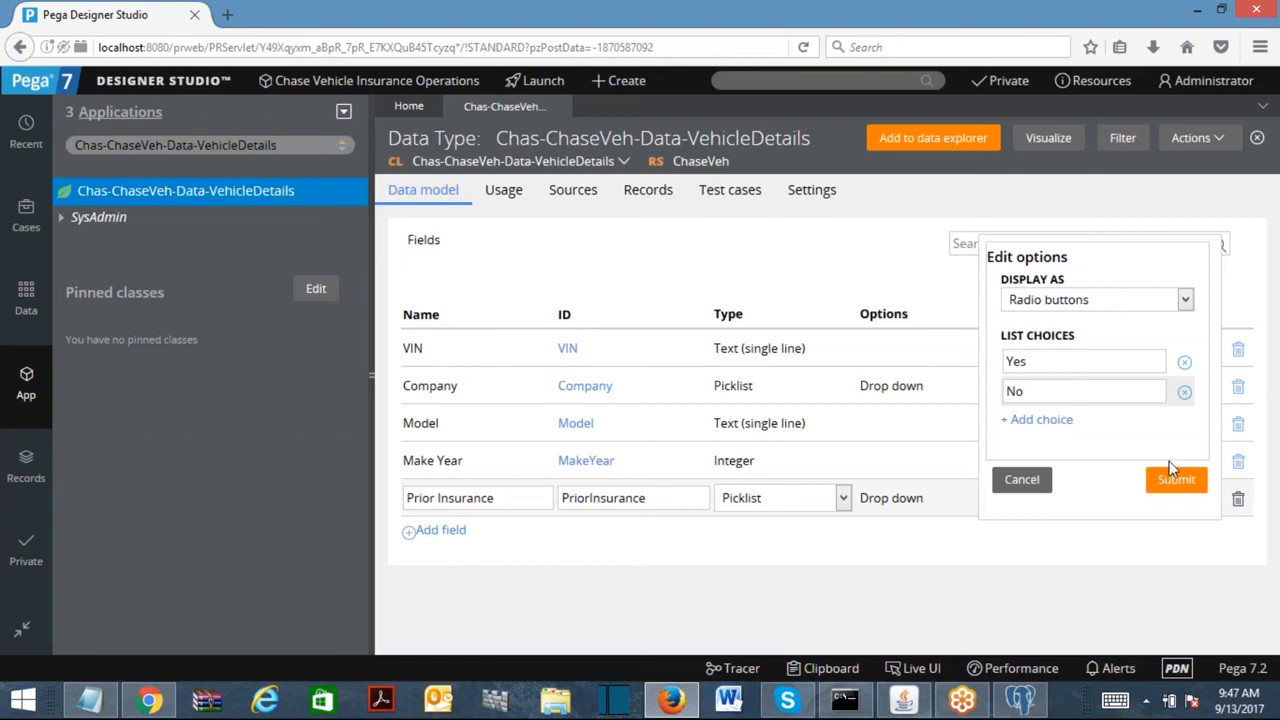
{"action": "left_click", "coordinate": [1185, 490]}
{"action": "left_click", "coordinate": [432, 540]}
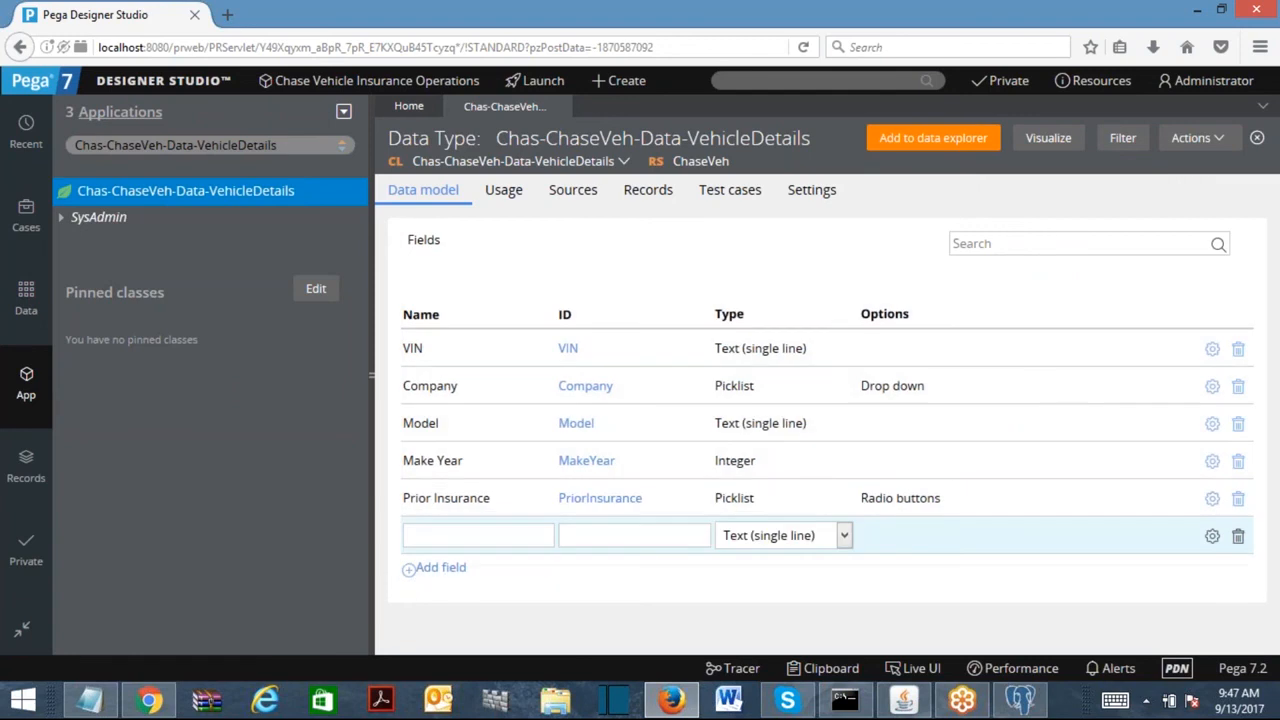
Add Prior Insurer and Other Insurer text fields, then close the VehicleDetails data type.
{"action": "type", "text": "Prior Insurer"}
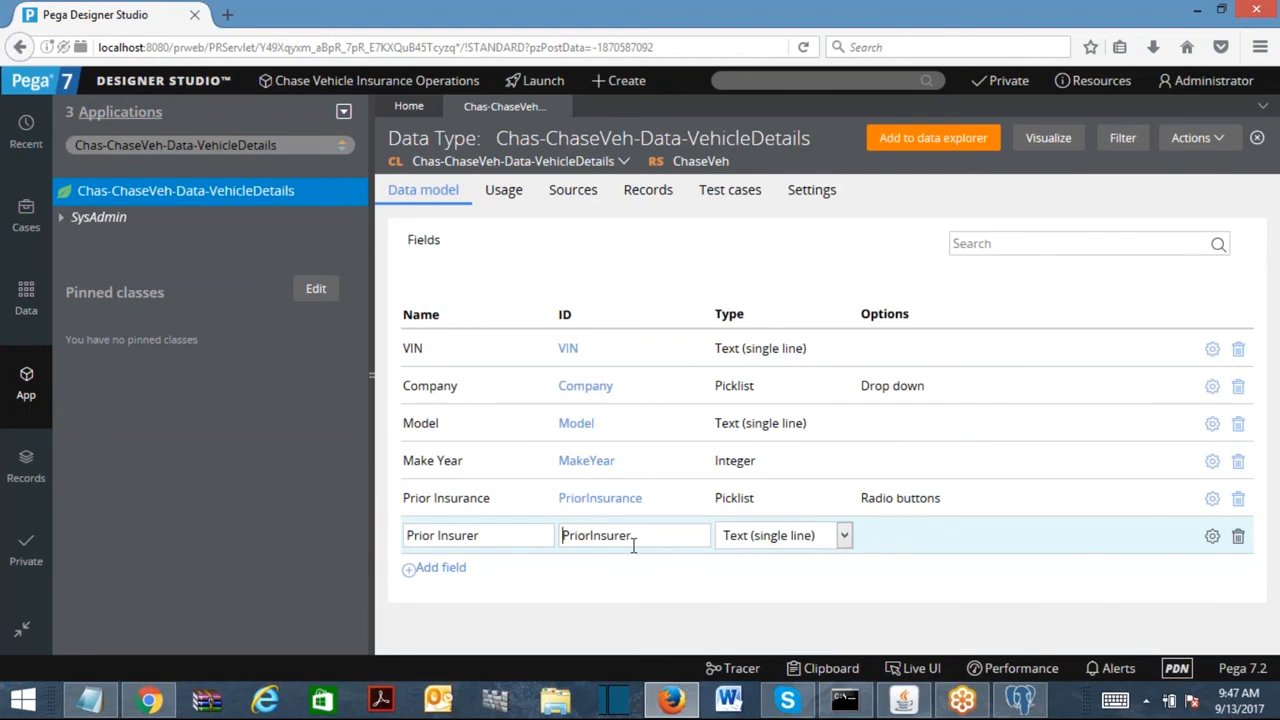
{"action": "left_click", "coordinate": [440, 567]}
{"action": "type", "text": "her Isnur"}
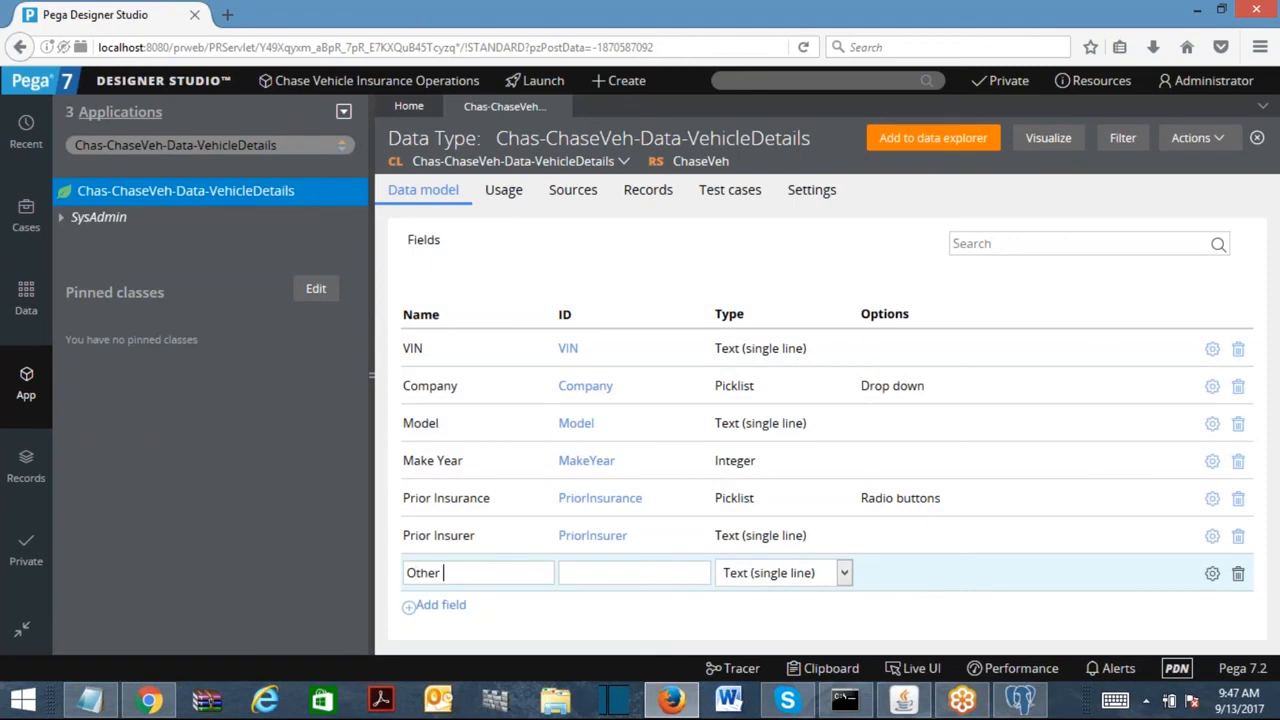
{"action": "key", "text": "BackSpace"}
{"action": "key", "text": "BackSpace"}
{"action": "key", "text": "BackSpace"}
{"action": "key", "text": "BackSpace"}
{"action": "type", "text": "nsurer"}
{"action": "left_click", "coordinate": [617, 573]}
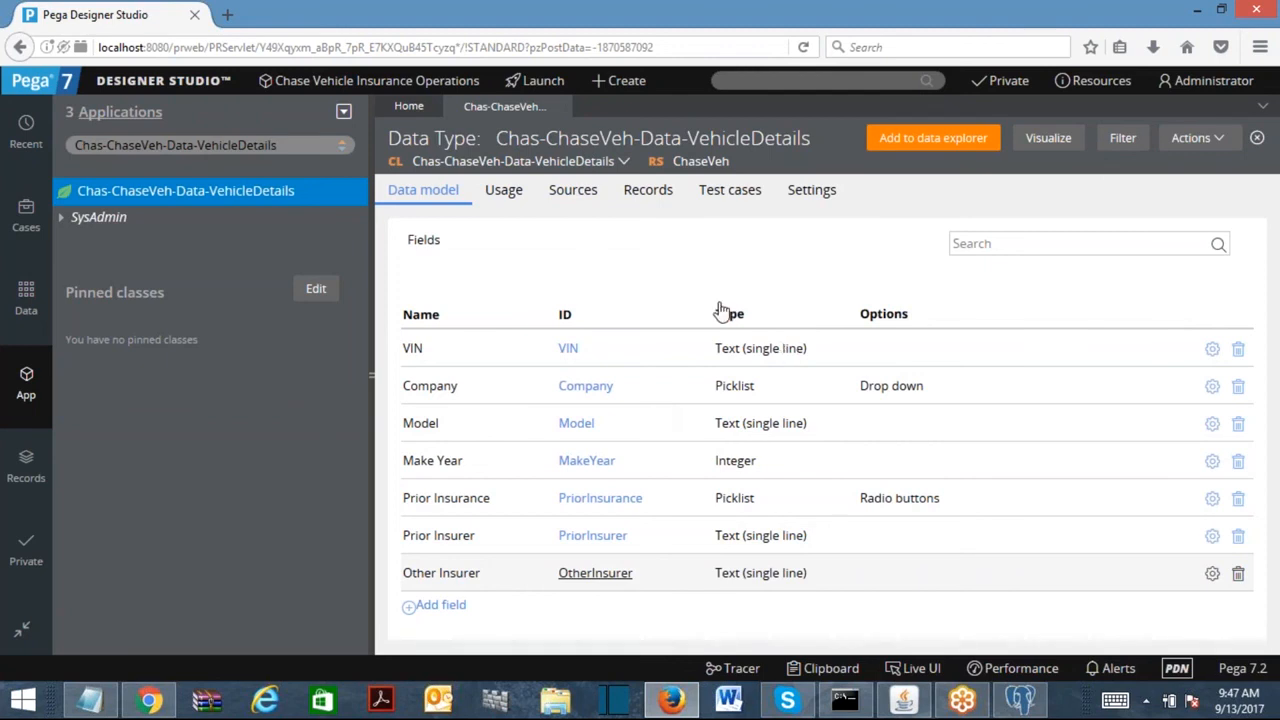
{"action": "left_click", "coordinate": [558, 106]}
Refresh the App Explorer and expand the Data Model property list.
{"action": "left_click", "coordinate": [344, 111]}
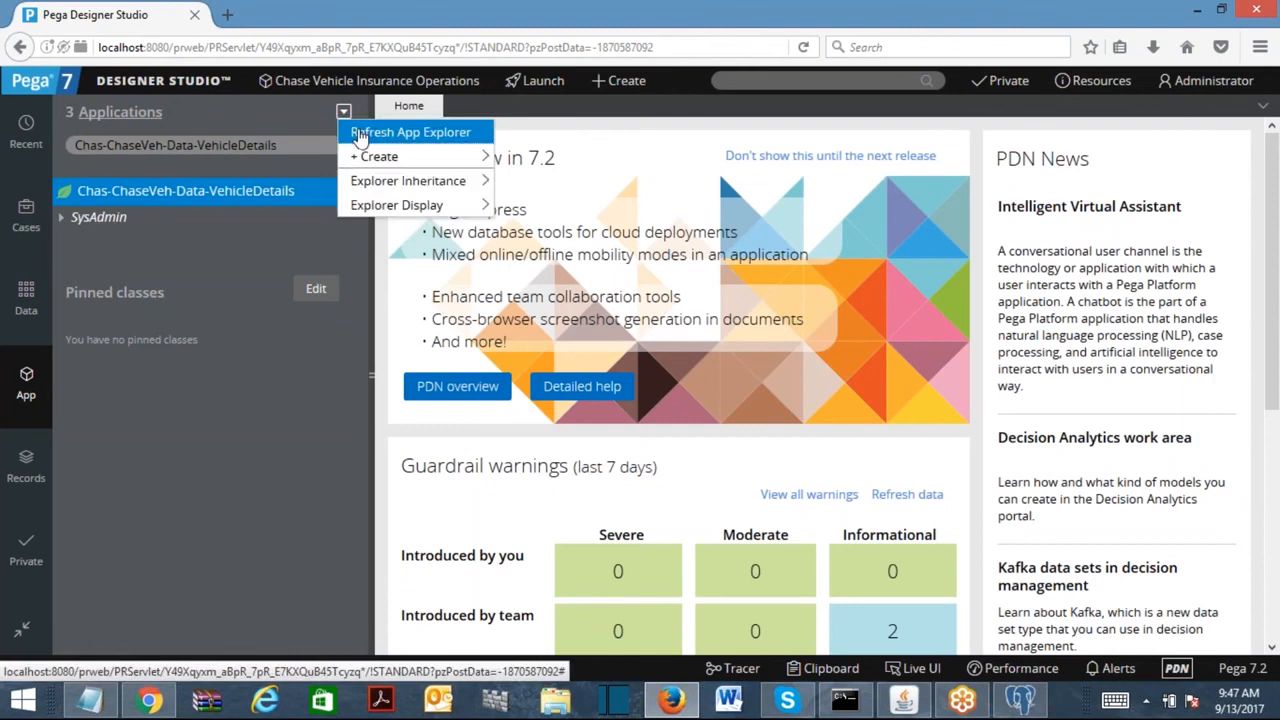
{"action": "left_click", "coordinate": [360, 132]}
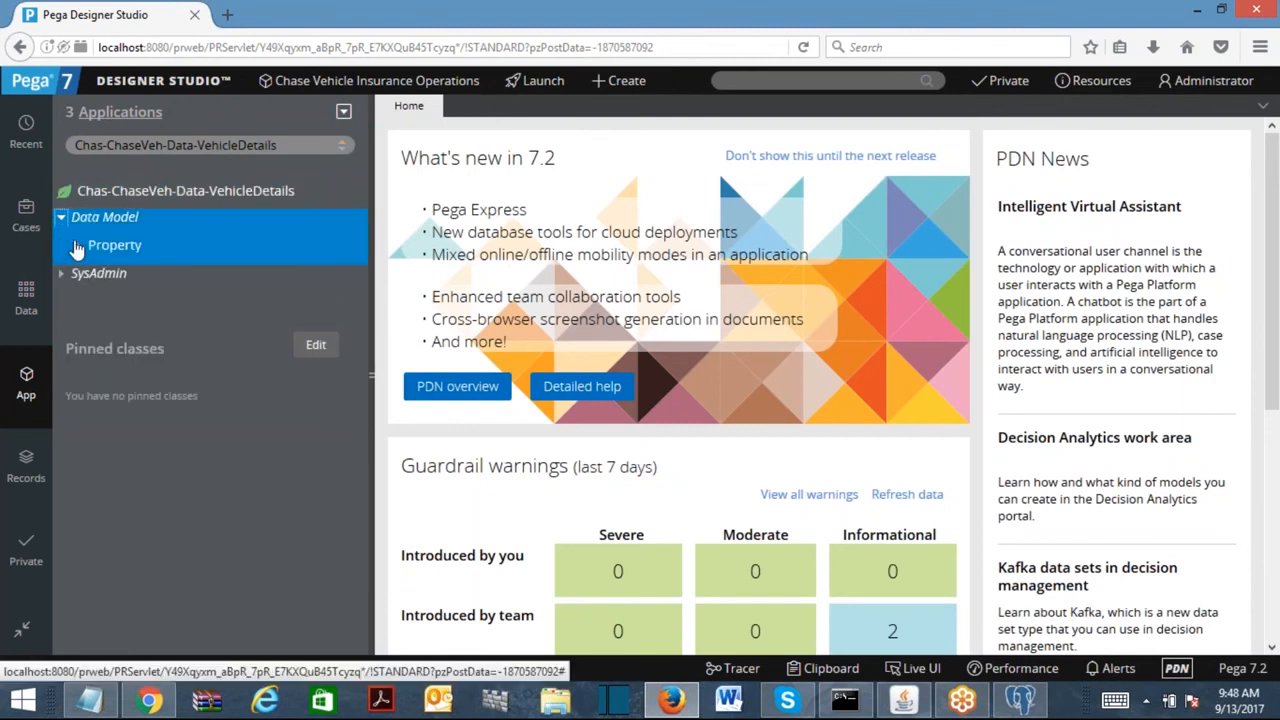
{"action": "left_click", "coordinate": [80, 250]}
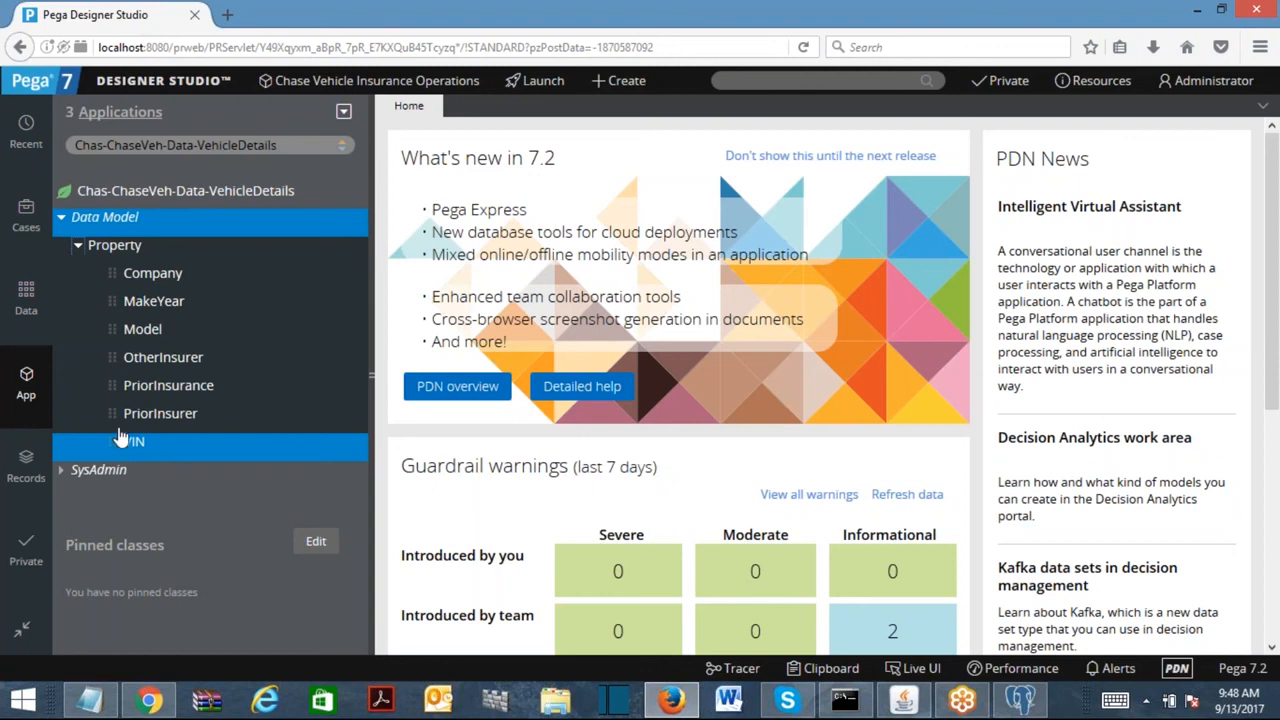
{"action": "left_click_drag", "start_coordinate": [168, 145], "coordinate": [278, 145]}
Load the Chas-ChaseVeh-Work class in the App Explorer, correcting the typed class name.
{"action": "type", "text": "work"}
{"action": "key", "text": "Return"}
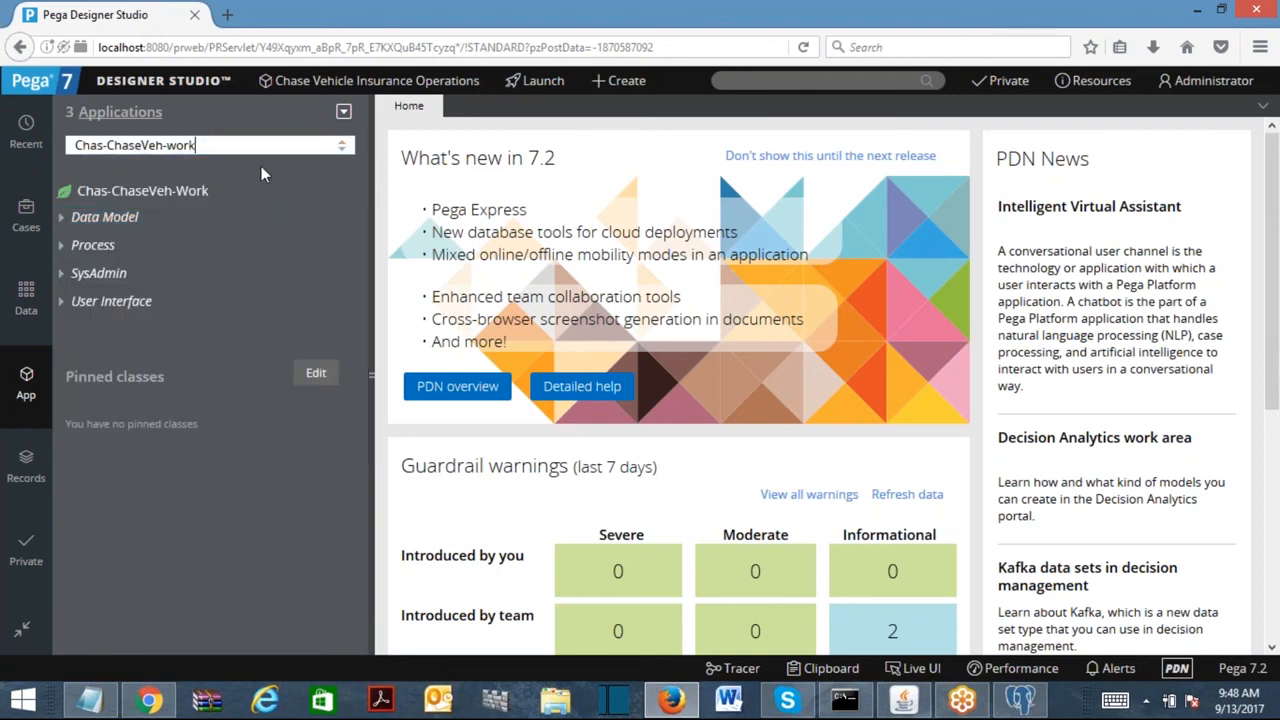
{"action": "left_click", "coordinate": [178, 145]}
{"action": "key", "text": "Home"}
{"action": "type", "text": "W"}
{"action": "key", "text": "Return"}
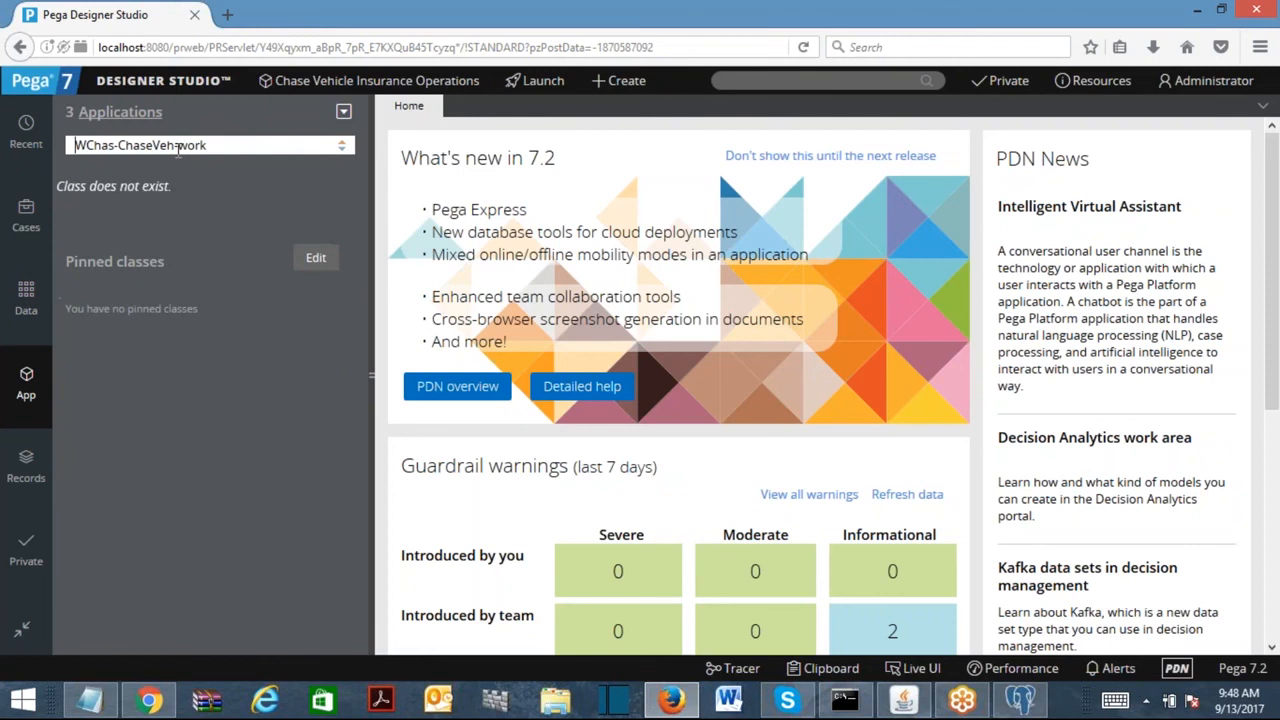
{"action": "double_click", "coordinate": [196, 145]}
{"action": "key", "text": "BackSpace"}
{"action": "key", "text": "BackSpace"}
{"action": "type", "text": "-Work"}
{"action": "key", "text": "Home"}
{"action": "key", "text": "Delete"}
{"action": "key", "text": "Return"}
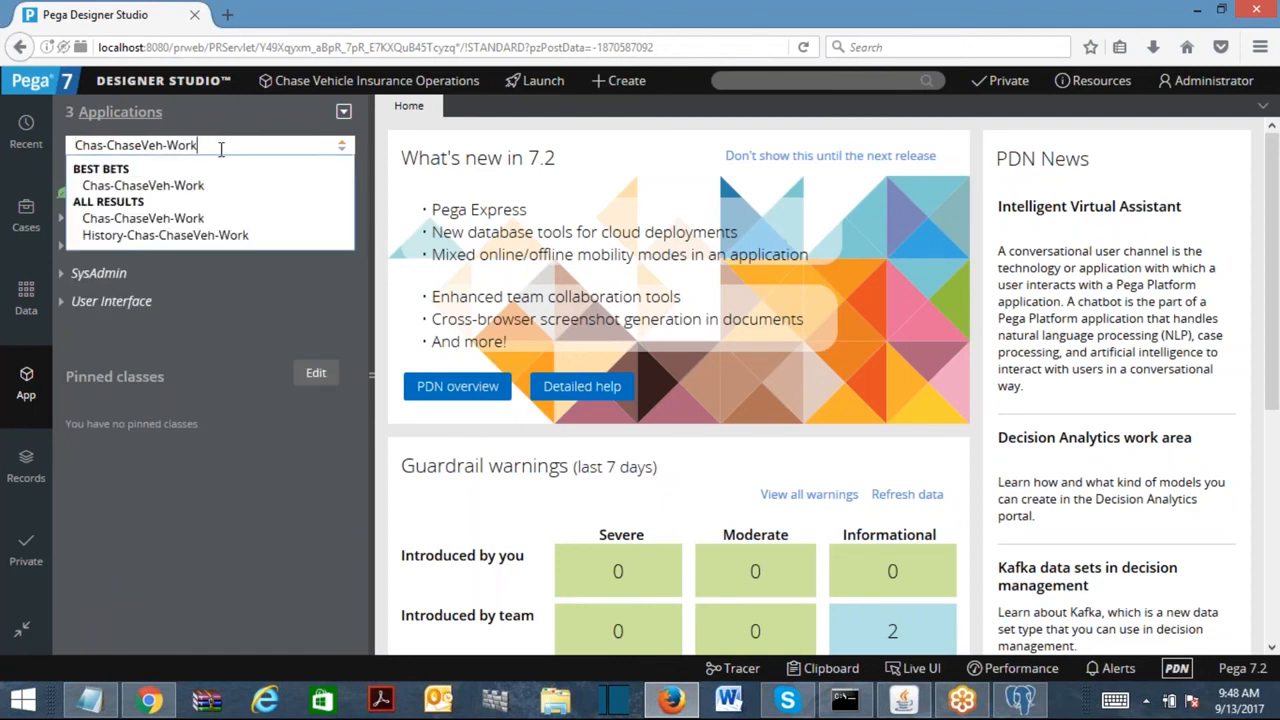
Switch to Chas-ChaseVeh-Data-VehicleDetails and pin it in the explorer.
{"action": "key", "text": "BackSpace"}
{"action": "key", "text": "BackSpace"}
{"action": "key", "text": "BackSpace"}
{"action": "key", "text": "BackSpace"}
{"action": "type", "text": "Data"}
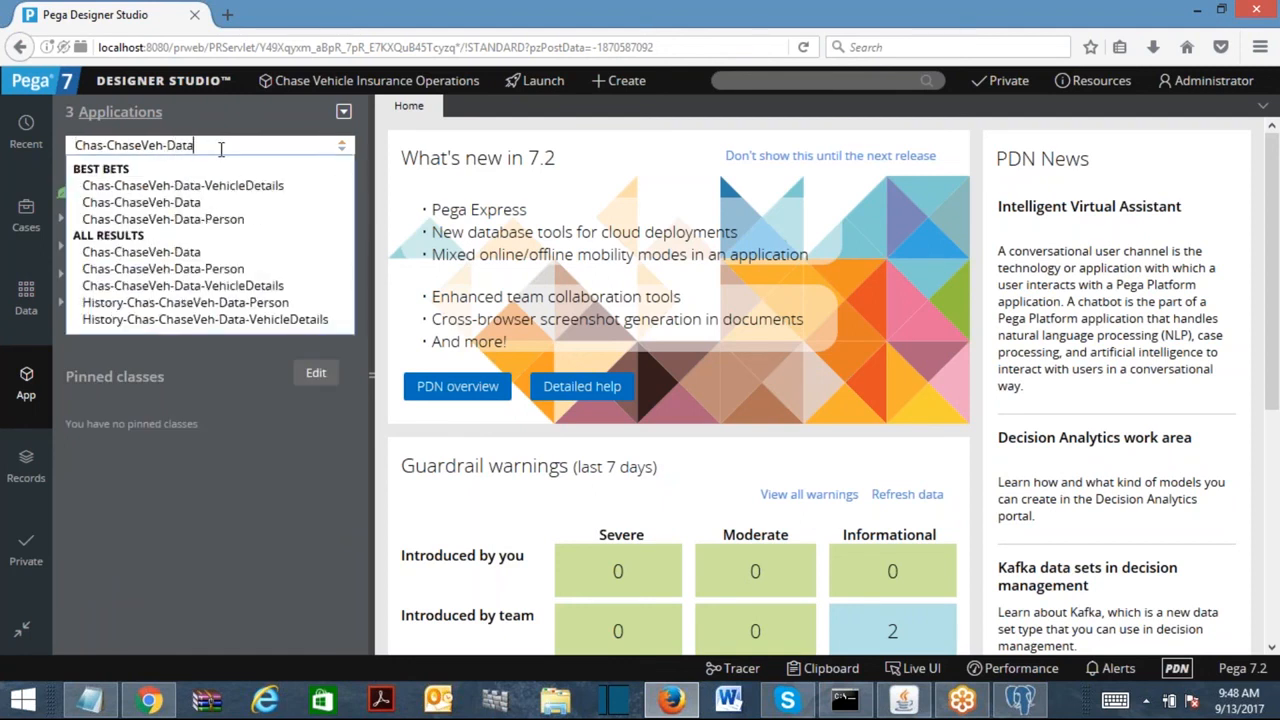
{"action": "left_click", "coordinate": [235, 185]}
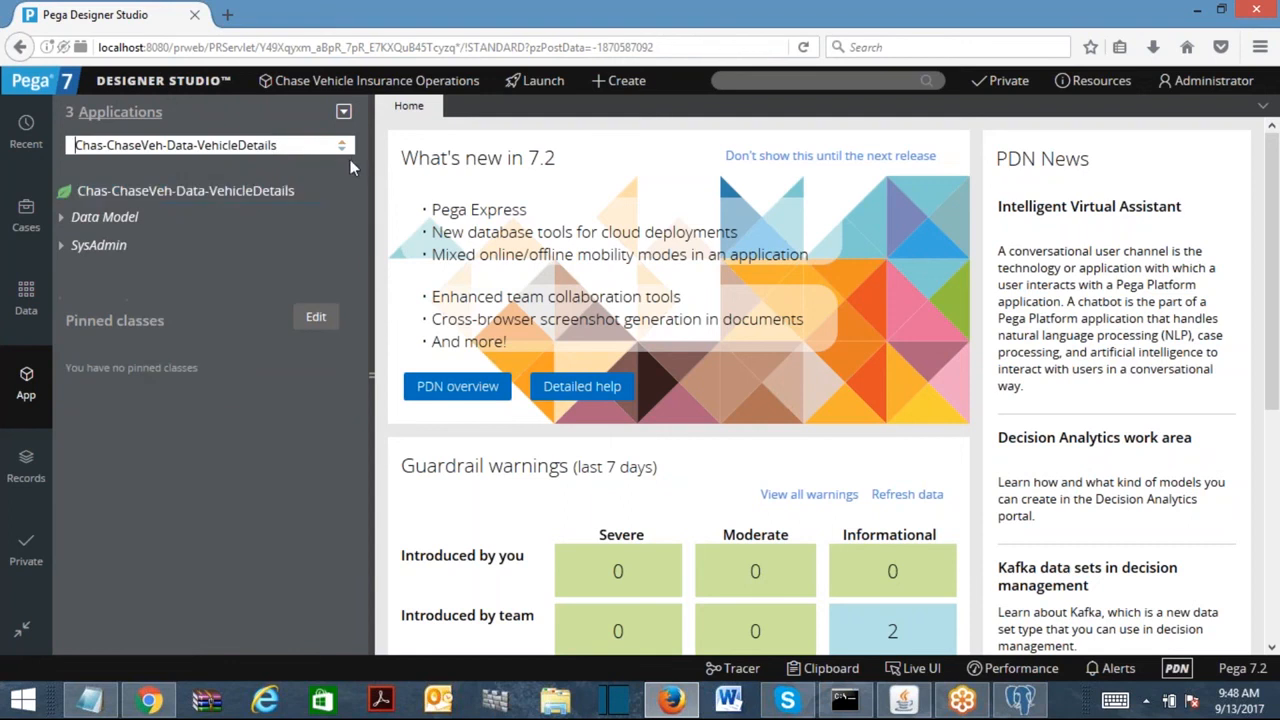
{"action": "left_click", "coordinate": [356, 194]}
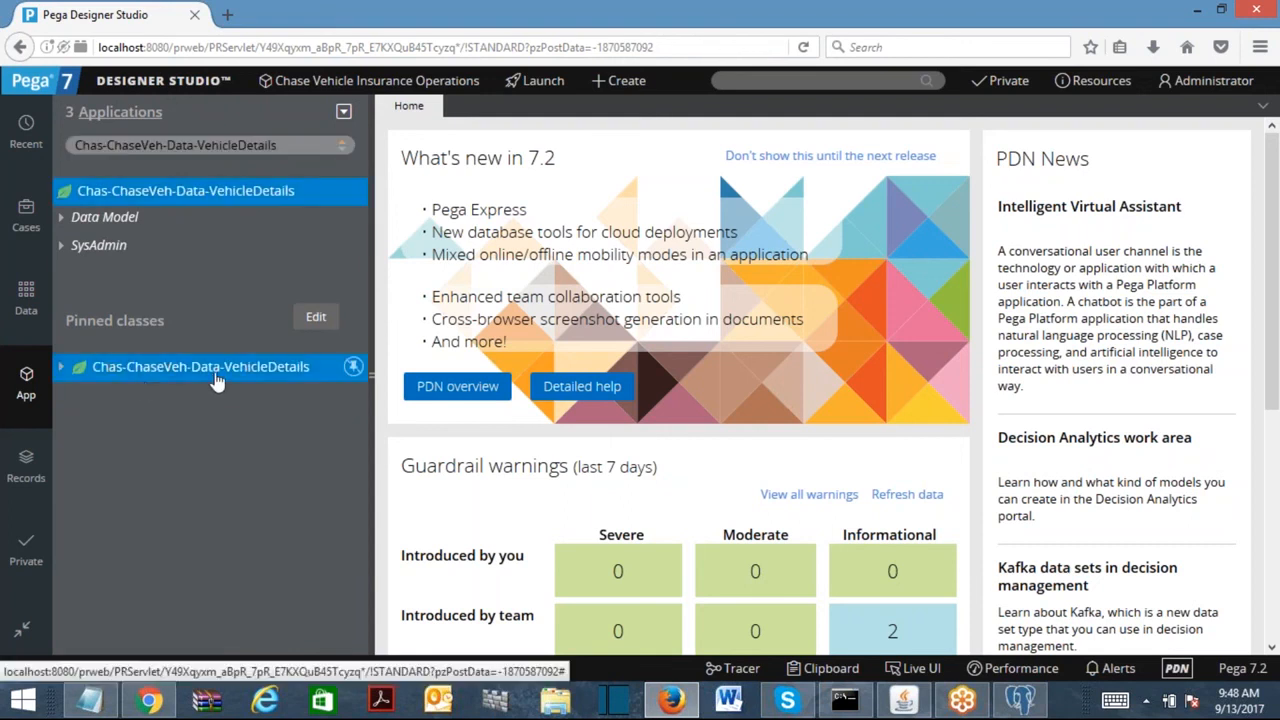
{"action": "left_click", "coordinate": [62, 366]}
{"action": "right_click", "coordinate": [170, 366]}
{"action": "mouse_move", "coordinate": [220, 415]}
Change the explorer class back to Chas-ChaseVeh-Work.
{"action": "left_click", "coordinate": [277, 145]}
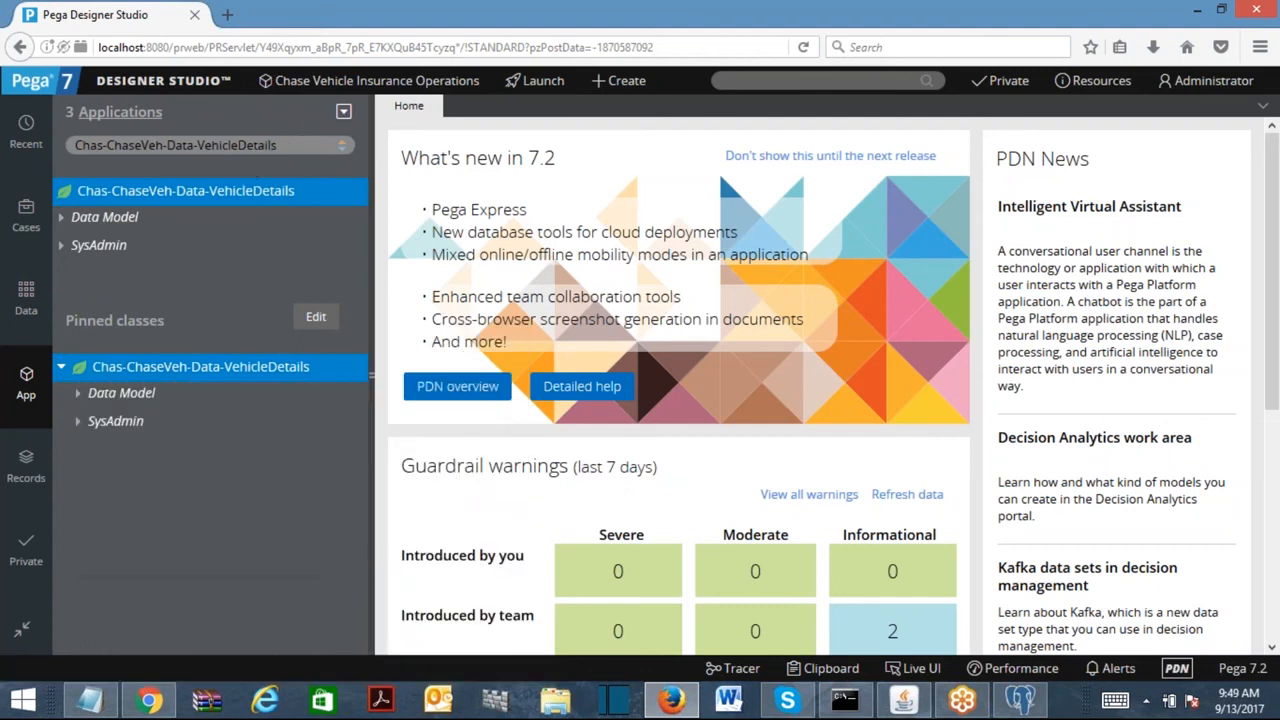
{"action": "key", "text": "BackSpace"}
{"action": "key", "text": "BackSpace"}
{"action": "key", "text": "BackSpace"}
{"action": "key", "text": "BackSpace"}
{"action": "key", "text": "BackSpace"}
{"action": "key", "text": "BackSpace"}
{"action": "key", "text": "BackSpace"}
{"action": "key", "text": "BackSpace"}
{"action": "key", "text": "BackSpace"}
{"action": "key", "text": "BackSpace"}
{"action": "key", "text": "BackSpace"}
{"action": "key", "text": "BackSpace"}
{"action": "key", "text": "BackSpace"}
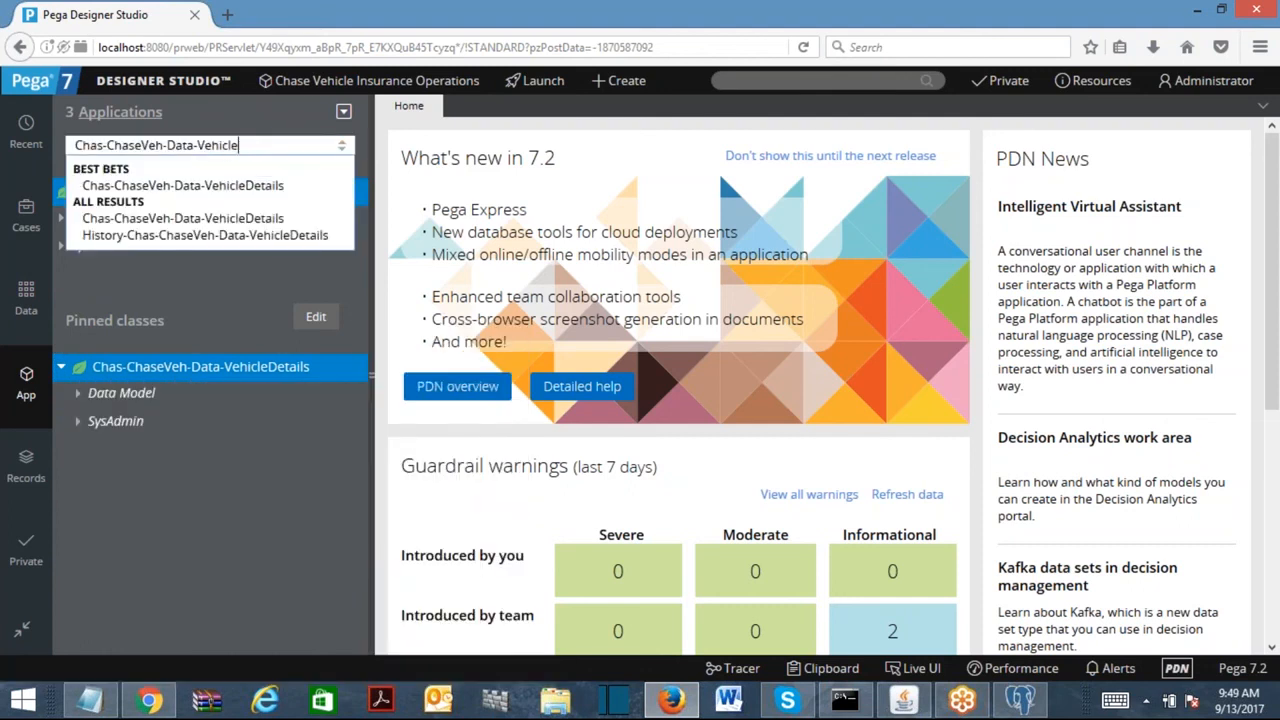
{"action": "key", "text": "BackSpace"}
{"action": "key", "text": "BackSpace"}
{"action": "key", "text": "BackSpace"}
{"action": "key", "text": "BackSpace"}
{"action": "key", "text": "BackSpace"}
{"action": "key", "text": "BackSpace"}
{"action": "type", "text": "Work"}
{"action": "key", "text": "Return"}
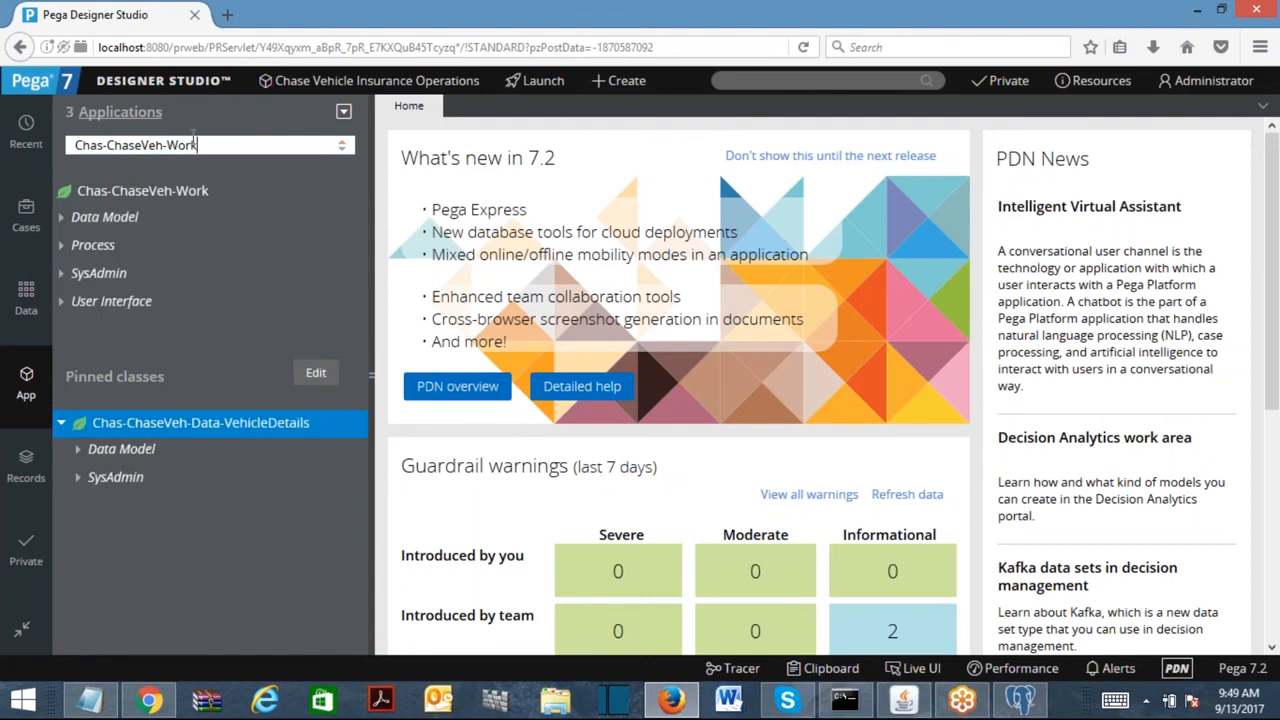
Start a new property record from the Chas-ChaseVeh-Work class's Create menu.
{"action": "right_click", "coordinate": [217, 446]}
{"action": "mouse_move", "coordinate": [228, 458]}
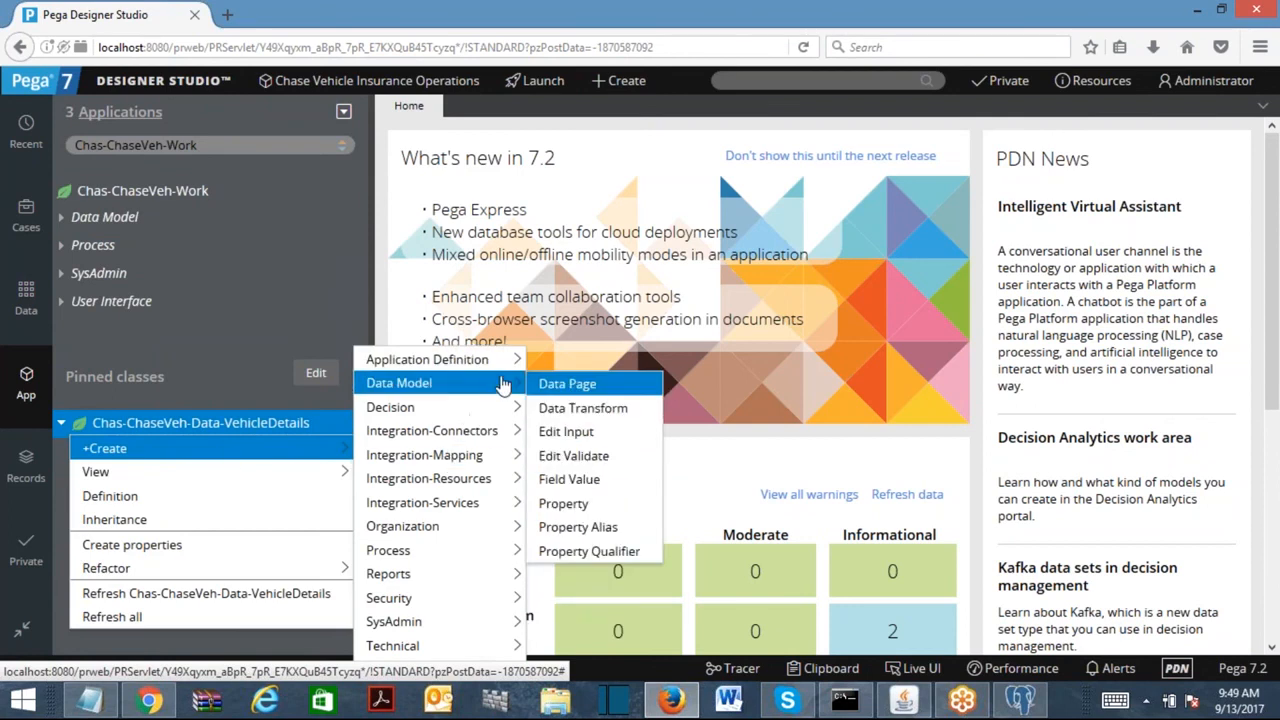
{"action": "left_click", "coordinate": [709, 106]}
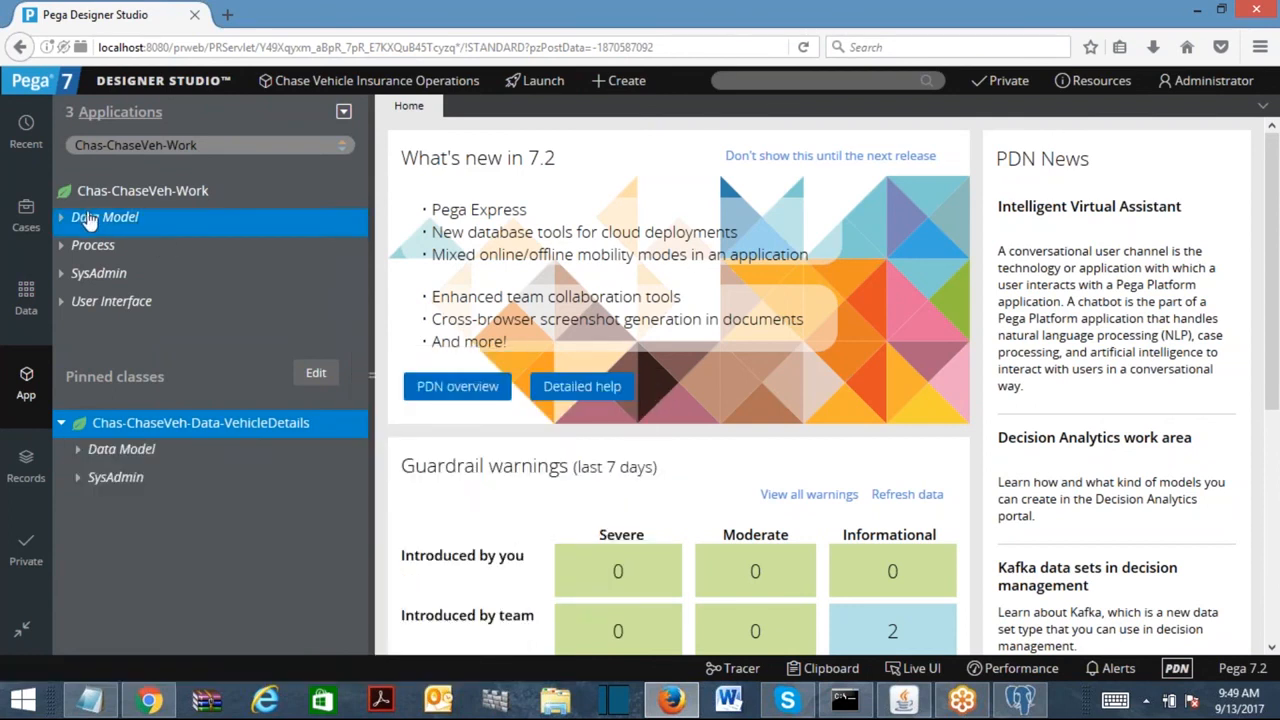
{"action": "left_click", "coordinate": [127, 198]}
{"action": "right_click", "coordinate": [127, 203]}
{"action": "mouse_move", "coordinate": [127, 212]}
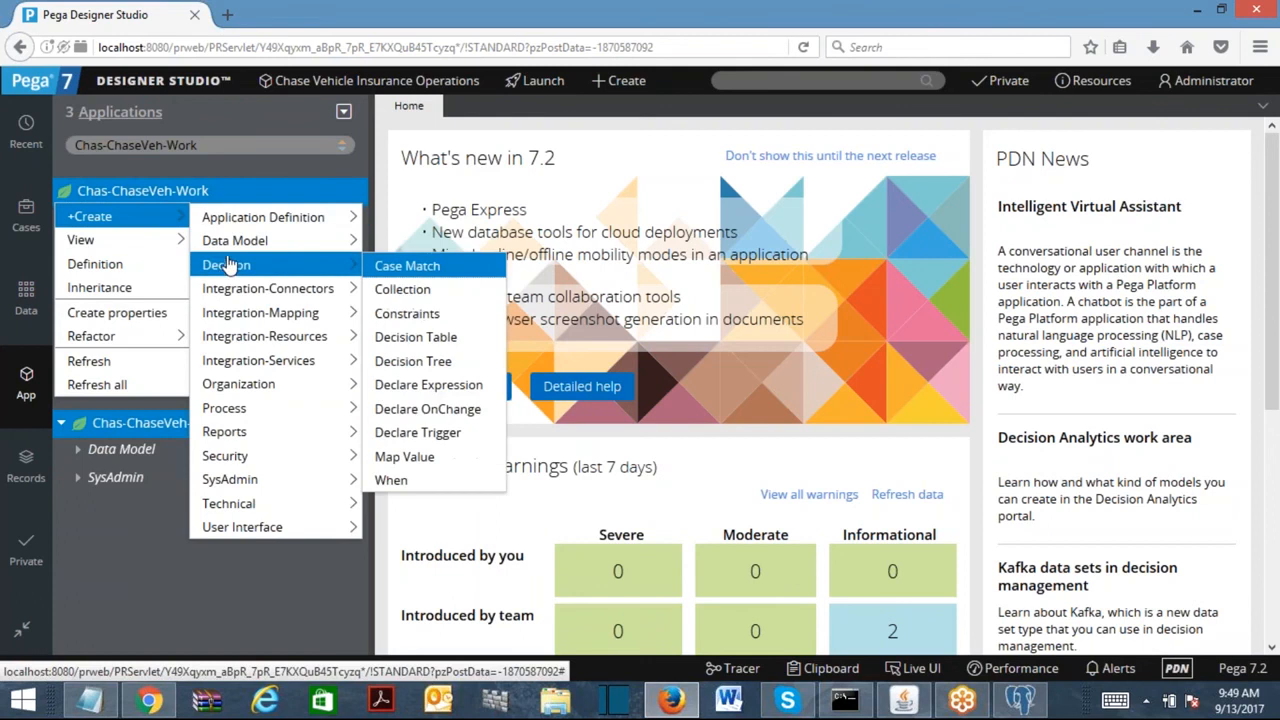
{"action": "mouse_move", "coordinate": [225, 241]}
{"action": "left_click", "coordinate": [392, 362]}
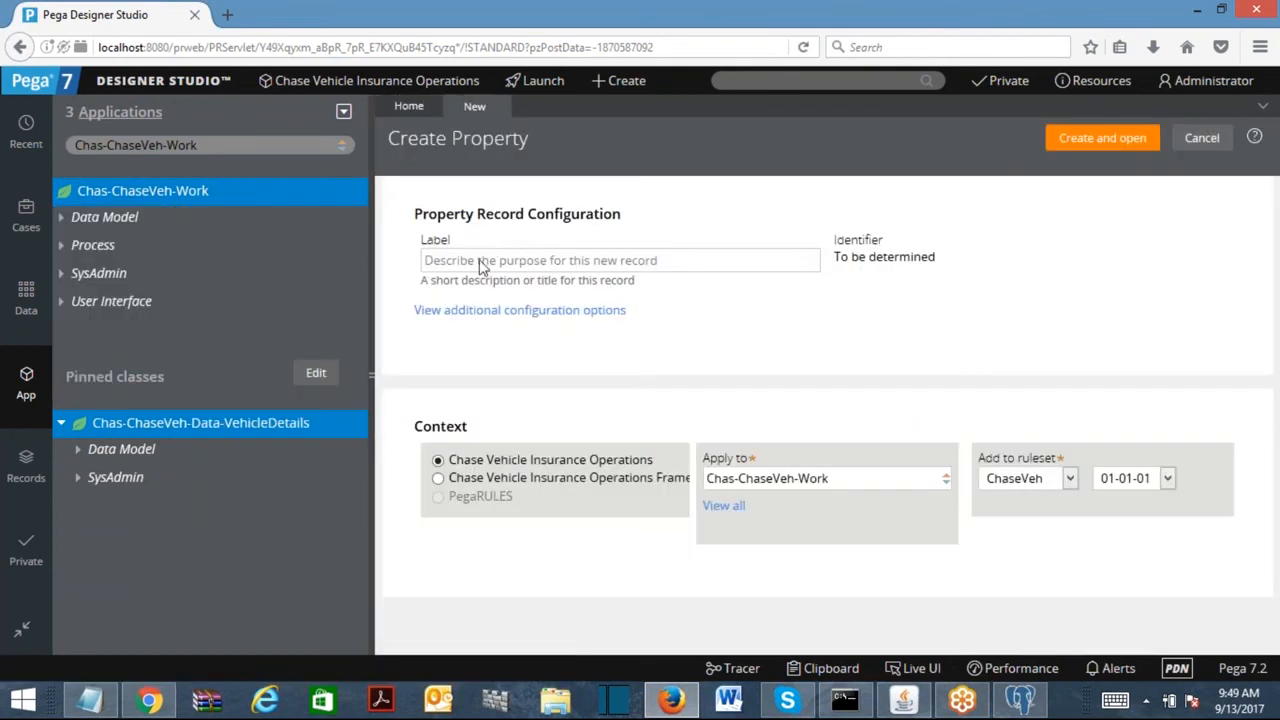
Label the property PersonalVehicle and create and open it.
{"action": "left_click", "coordinate": [481, 262]}
{"action": "type", "text": "PersonalVehicle"}
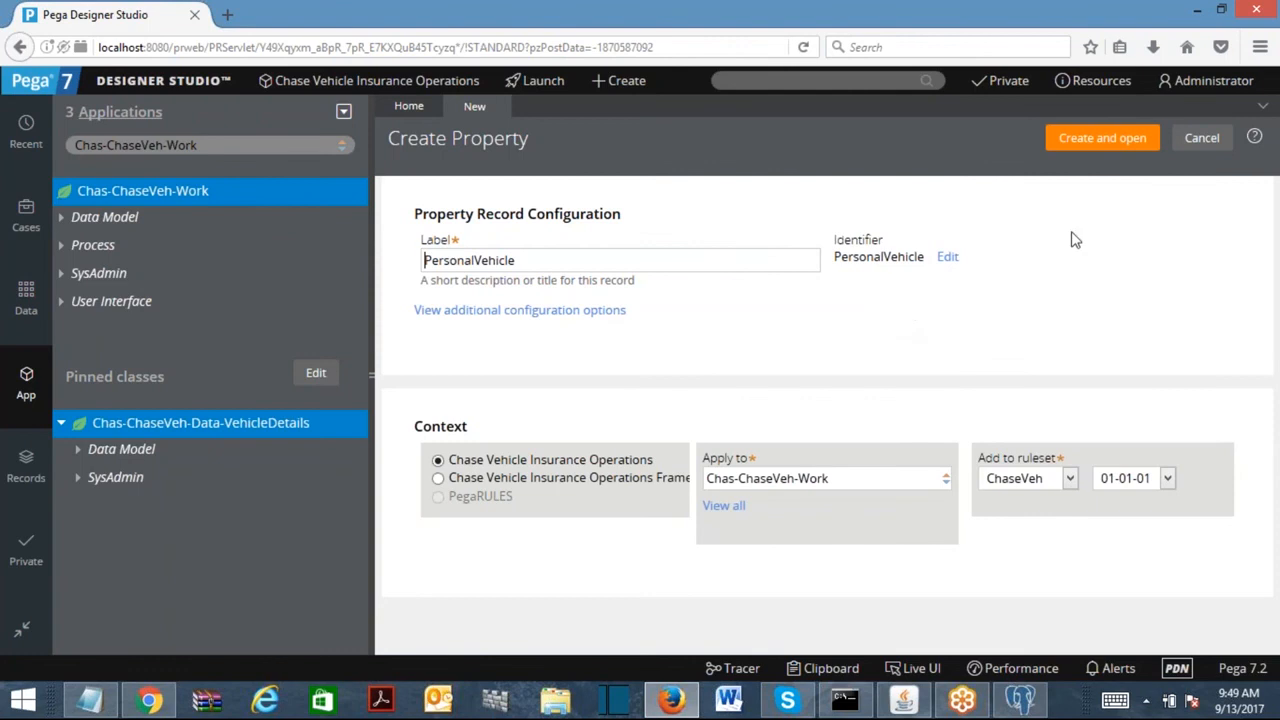
{"action": "left_click", "coordinate": [1082, 146]}
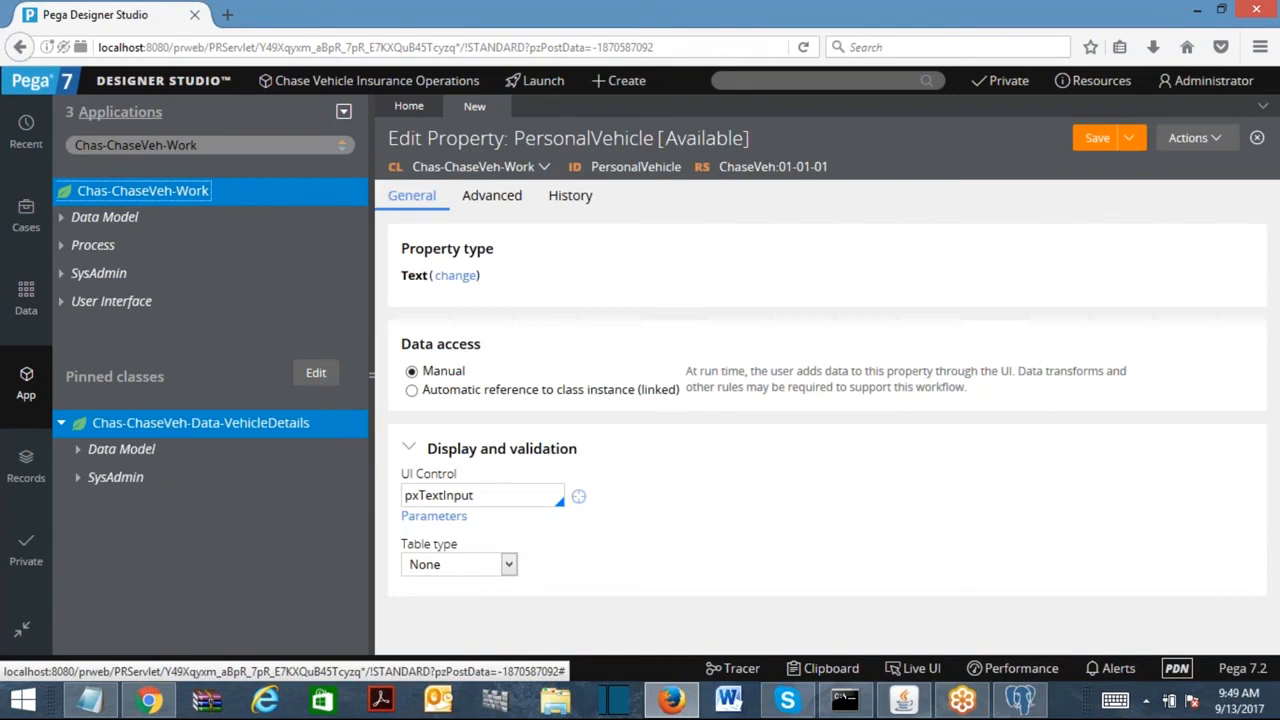
Make PersonalVehicle a Single Page property defined by Chas-ChaseVeh-Data-VehicleDetails and save it.
{"action": "left_click", "coordinate": [460, 277]}
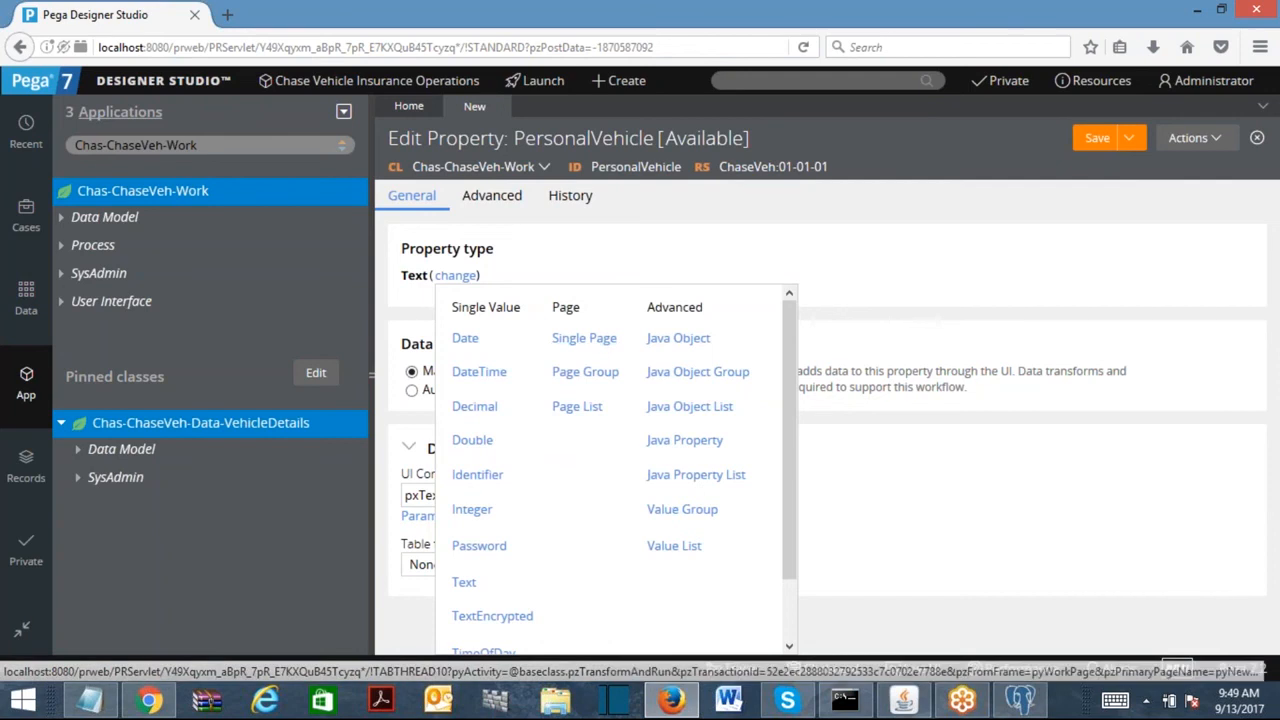
{"action": "left_click", "coordinate": [590, 339]}
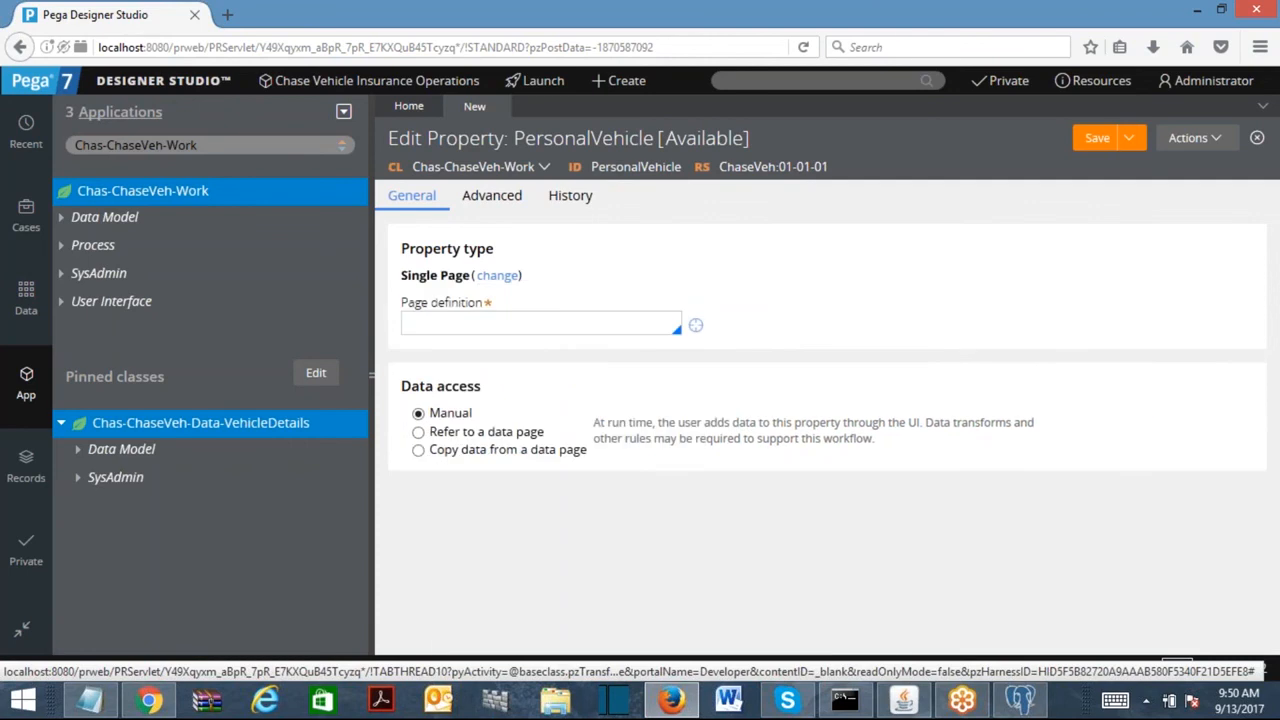
{"action": "left_click", "coordinate": [458, 324]}
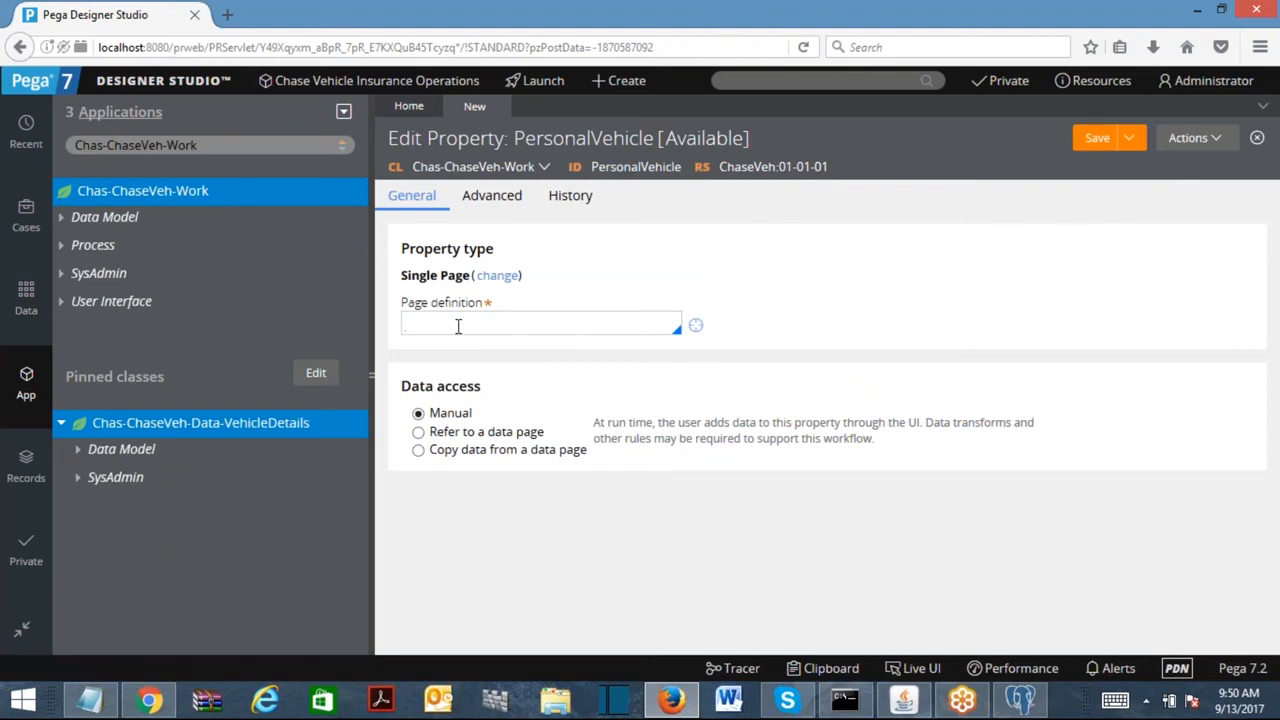
{"action": "left_click", "coordinate": [458, 324]}
{"action": "type", "text": "cahe"}
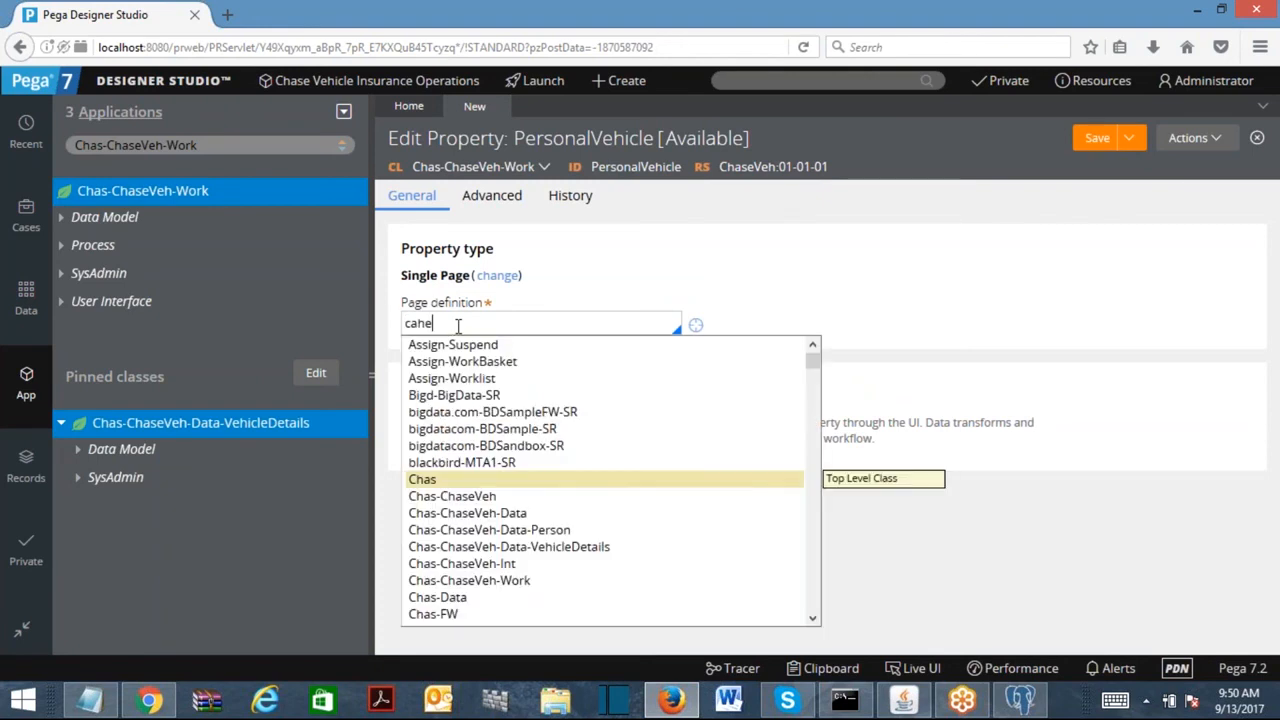
{"action": "left_click", "coordinate": [597, 550]}
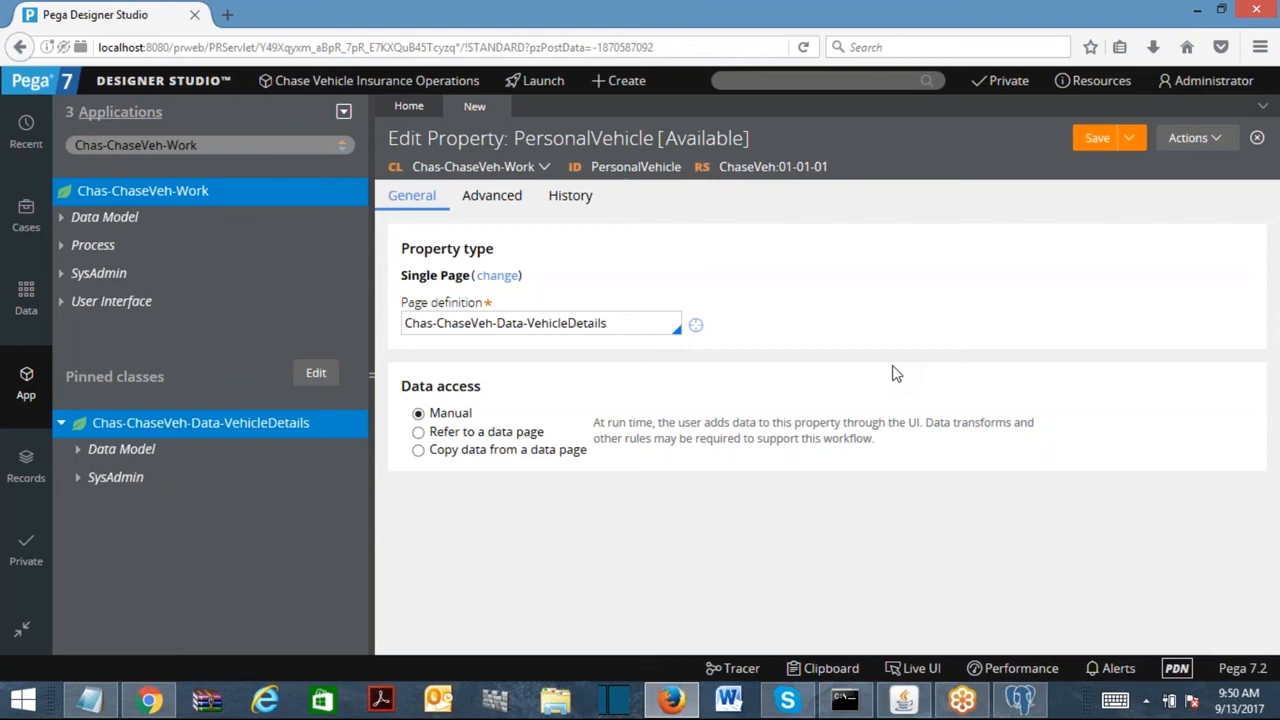
{"action": "left_click", "coordinate": [1098, 138]}
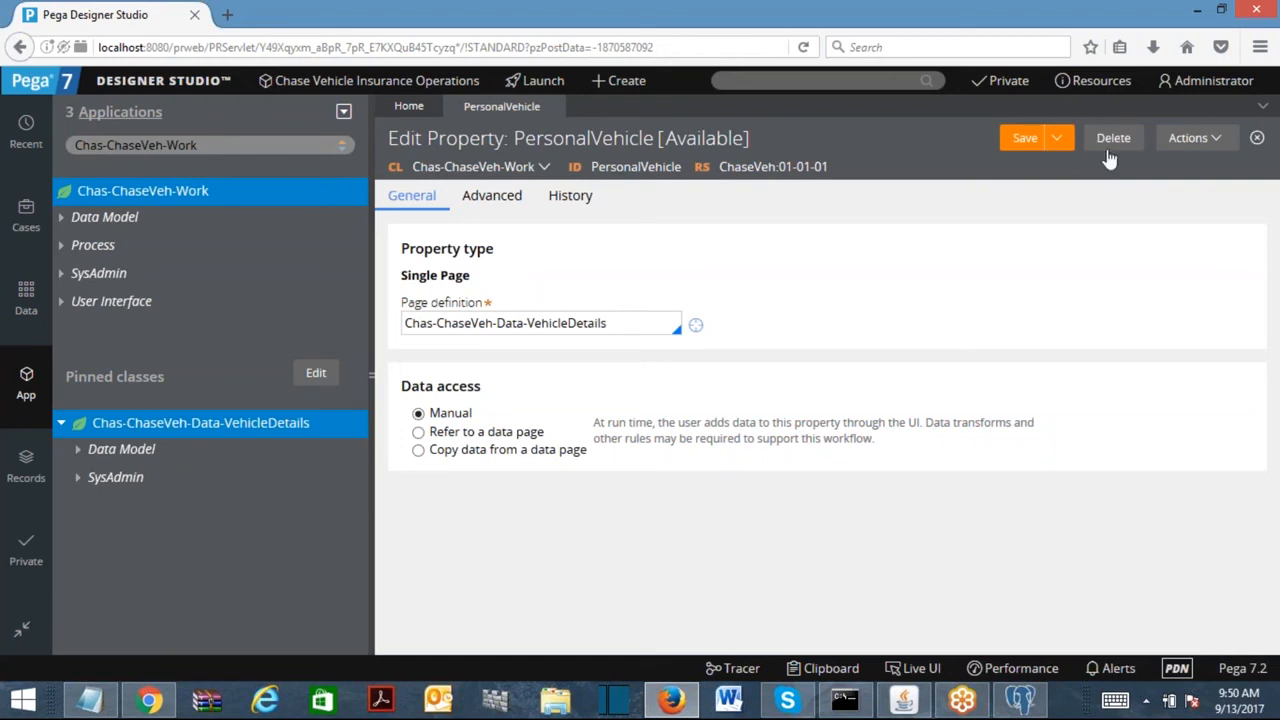
{"action": "left_click", "coordinate": [1057, 140]}
Save PersonalVehicle as a copy labelled CommVehicle, then save the new property.
{"action": "left_click", "coordinate": [1056, 138]}
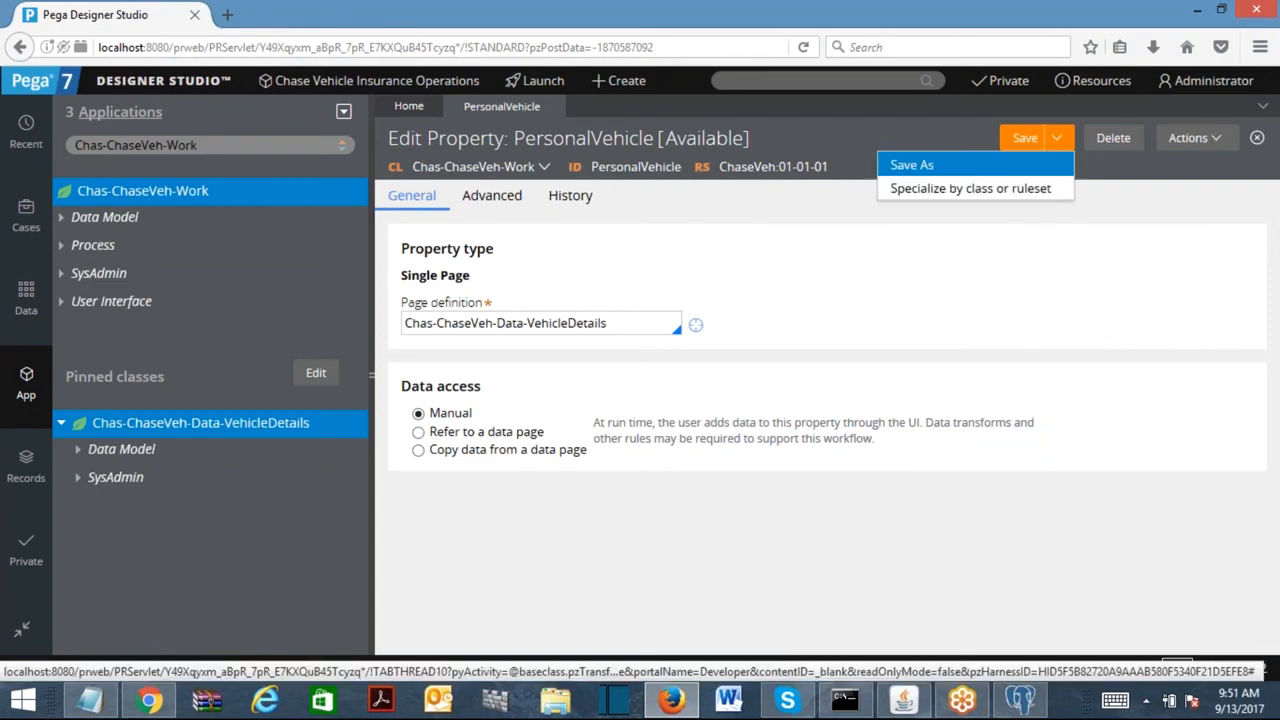
{"action": "left_click", "coordinate": [910, 166]}
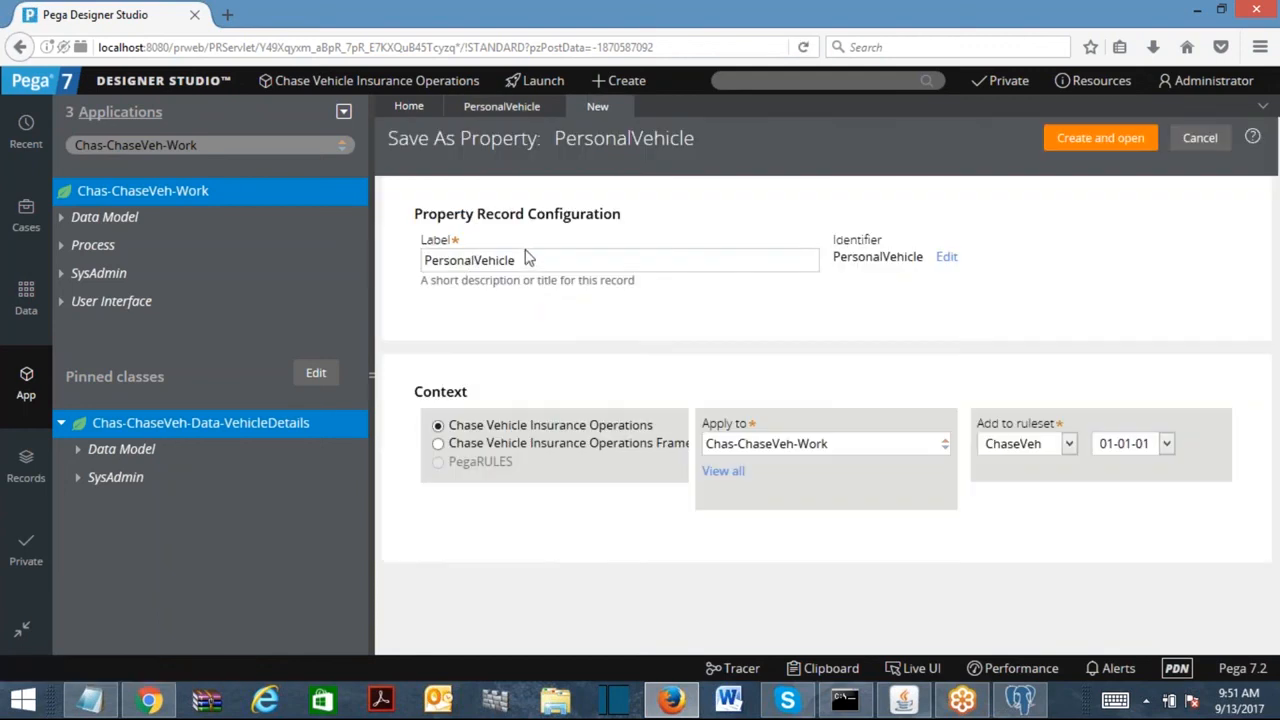
{"action": "left_click_drag", "start_coordinate": [473, 261], "coordinate": [424, 260]}
{"action": "type", "text": "CommVehicle"}
{"action": "left_click", "coordinate": [1080, 145]}
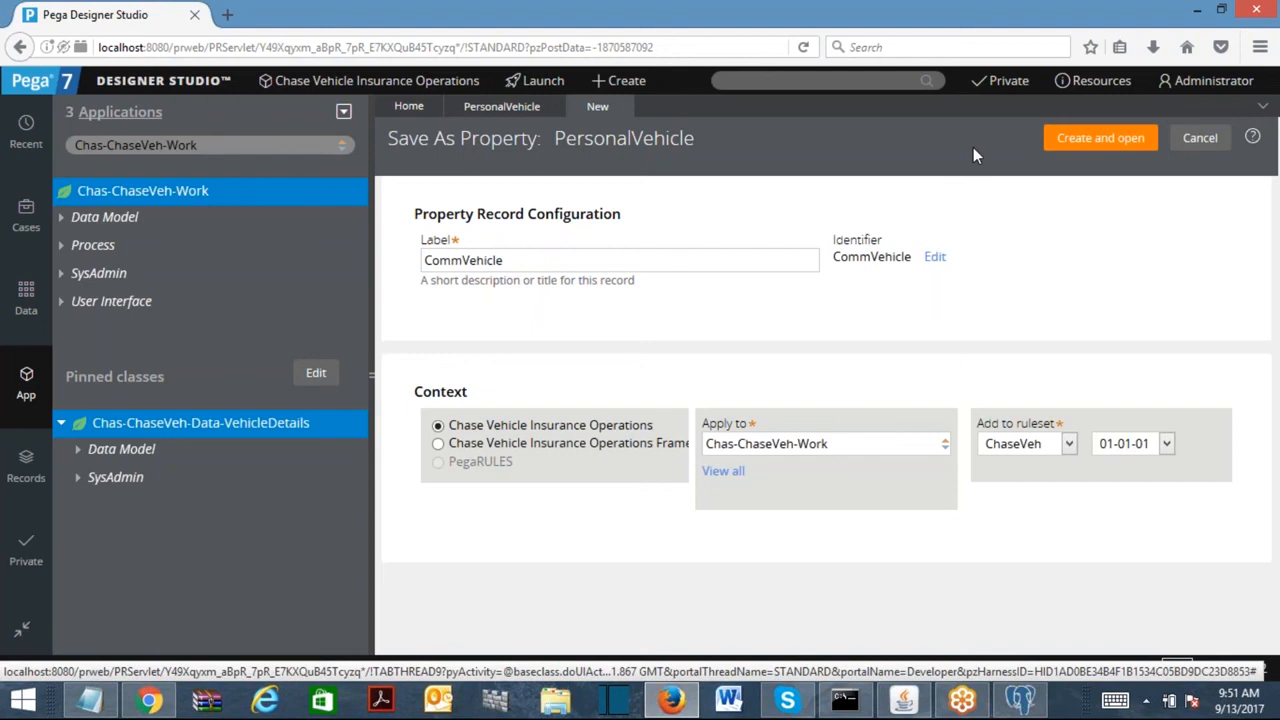
{"action": "left_click", "coordinate": [1100, 139]}
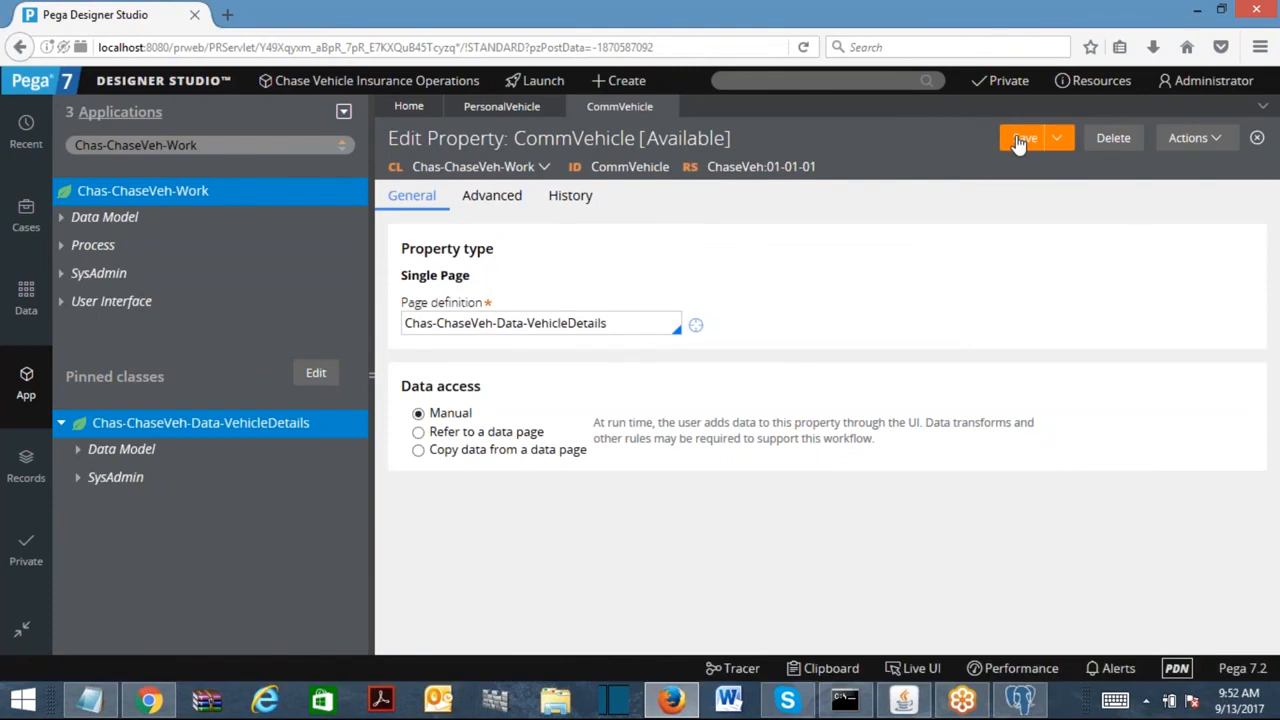
{"action": "left_click", "coordinate": [1019, 143]}
Refresh all on the work class and inspect CommVehicle and PersonalVehicle in its property list.
{"action": "right_click", "coordinate": [165, 201]}
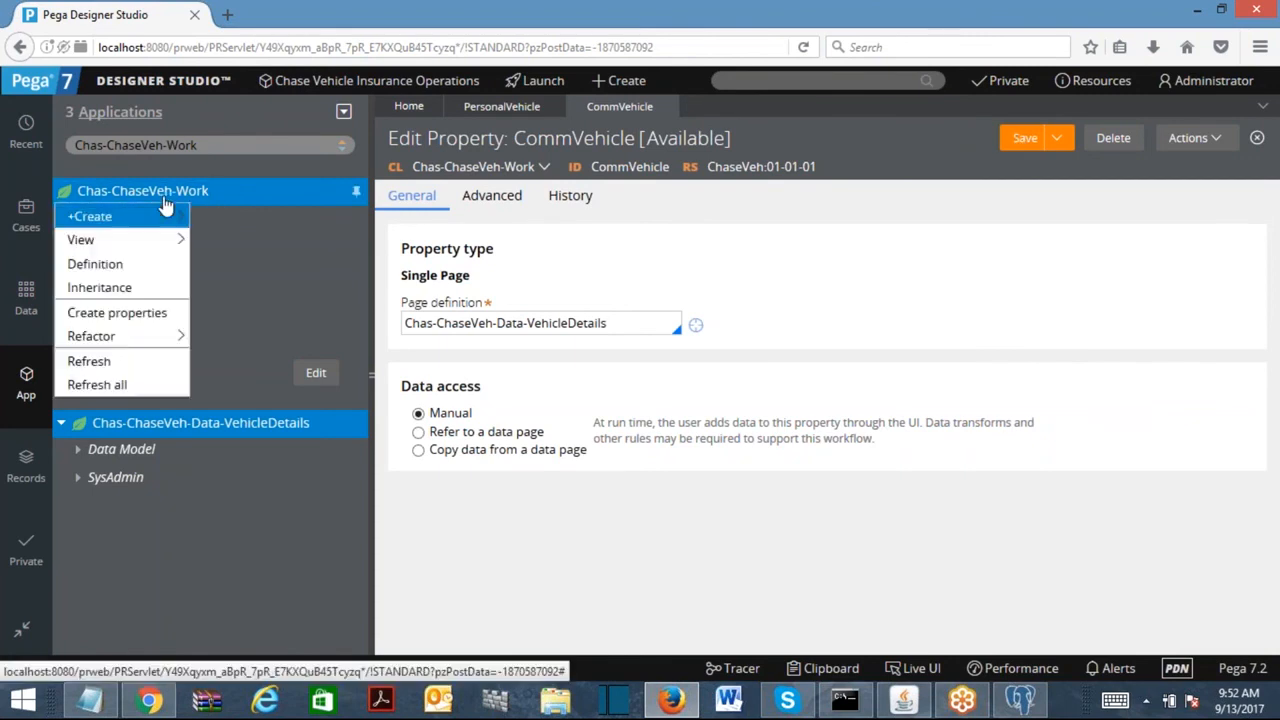
{"action": "left_click", "coordinate": [108, 384]}
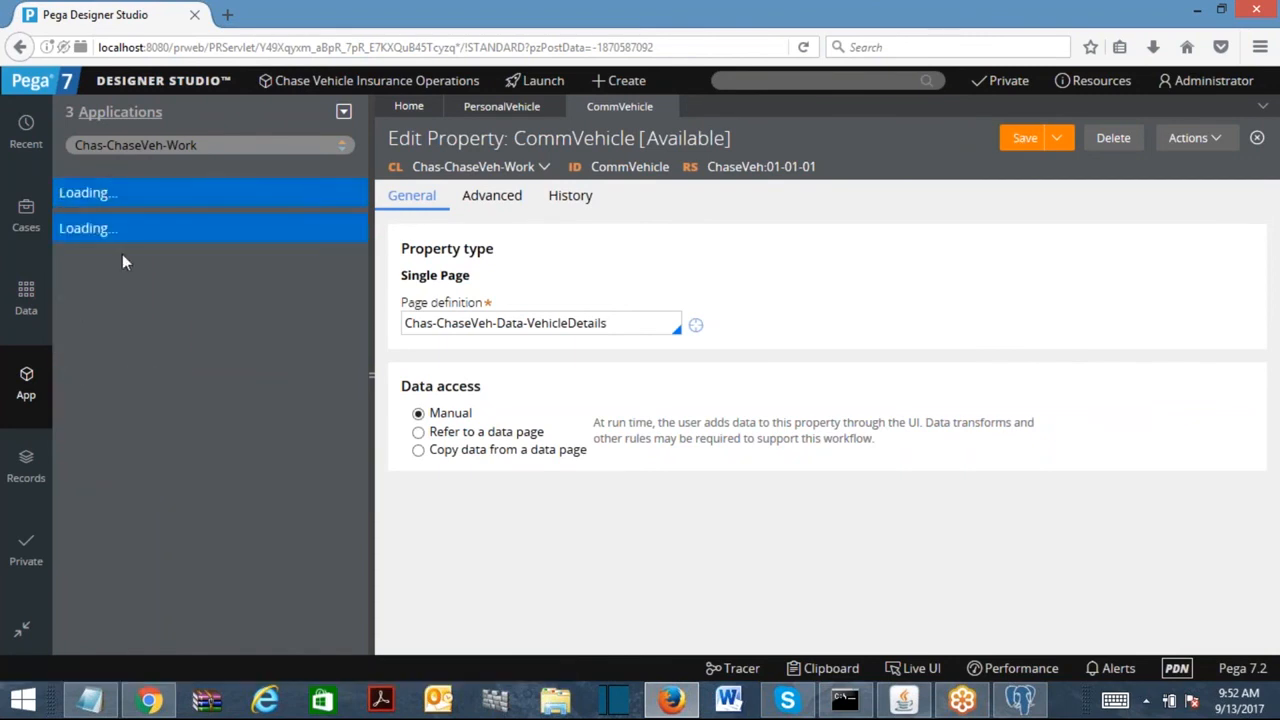
{"action": "left_click", "coordinate": [61, 218]}
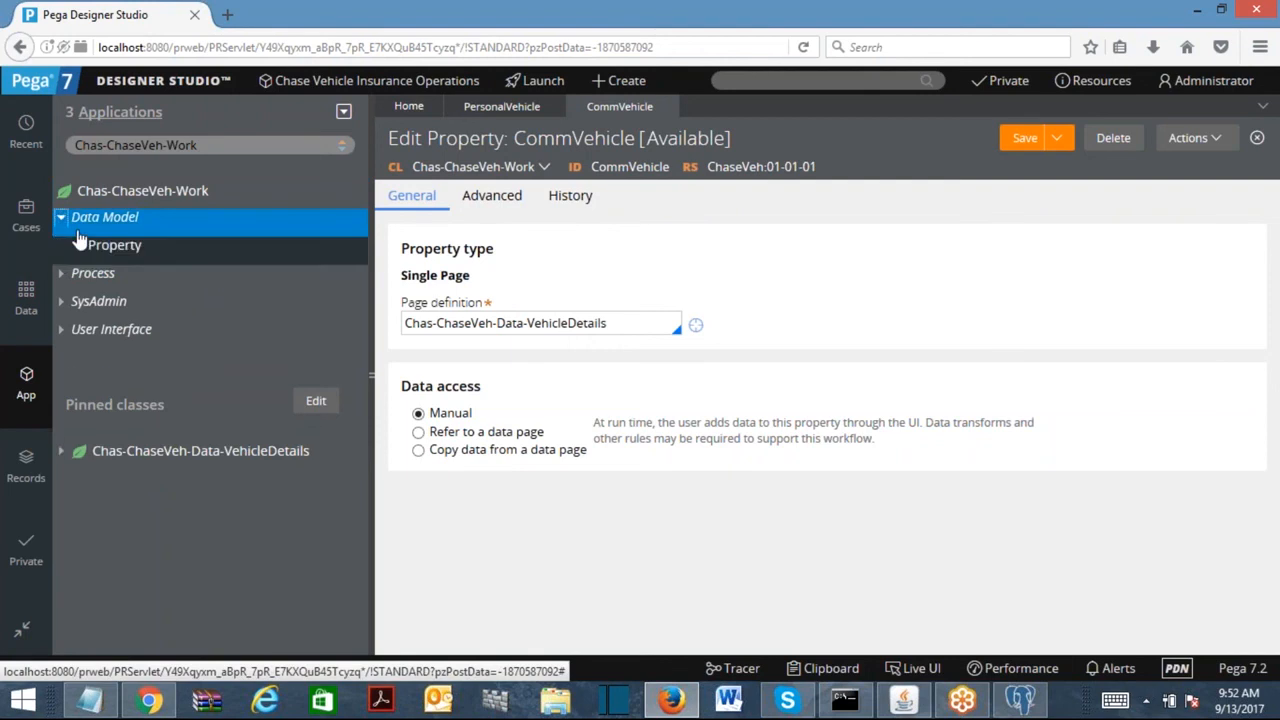
{"action": "left_click", "coordinate": [78, 246]}
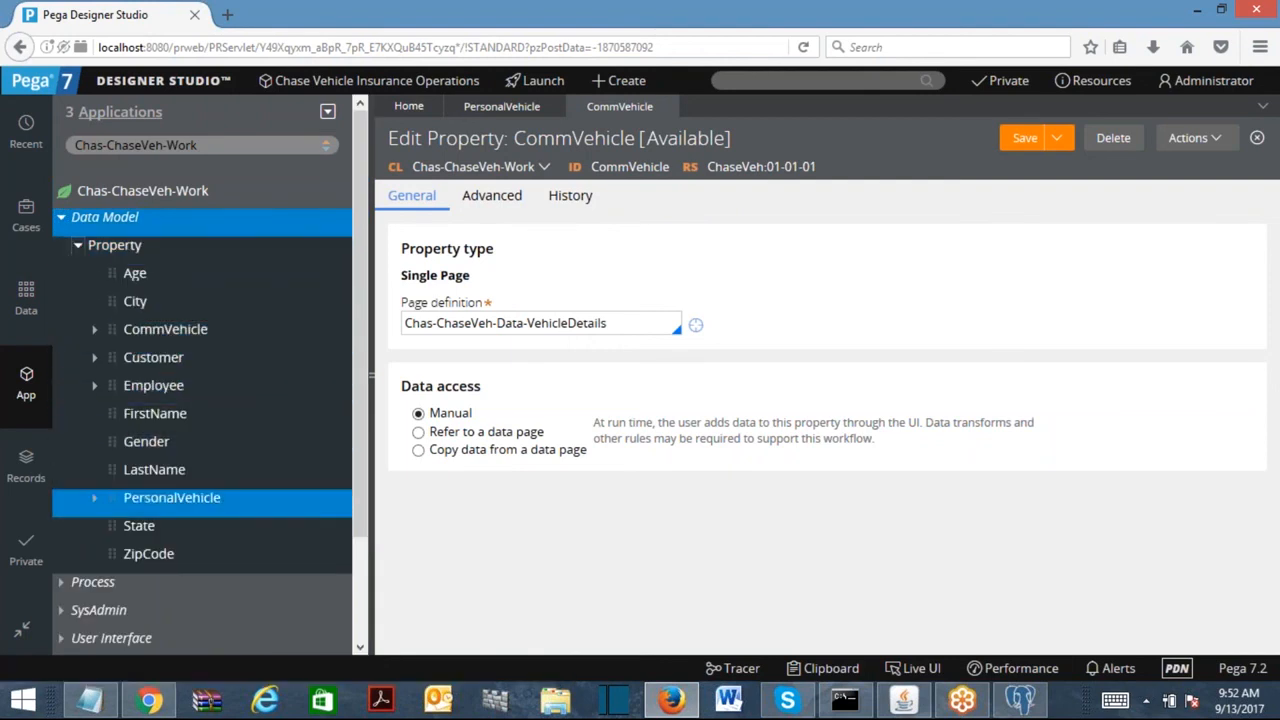
{"action": "left_click", "coordinate": [94, 497]}
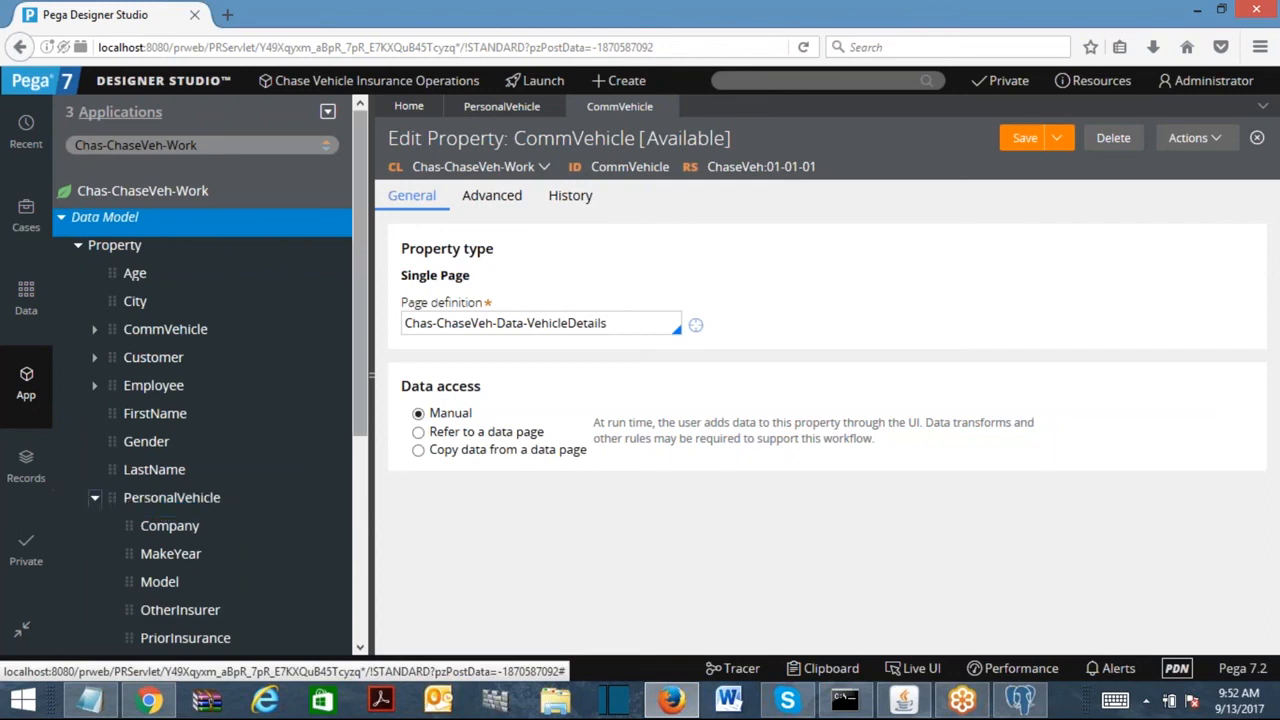
{"action": "scroll", "coordinate": [340, 440], "scroll_direction": "down", "scroll_amount": 3}
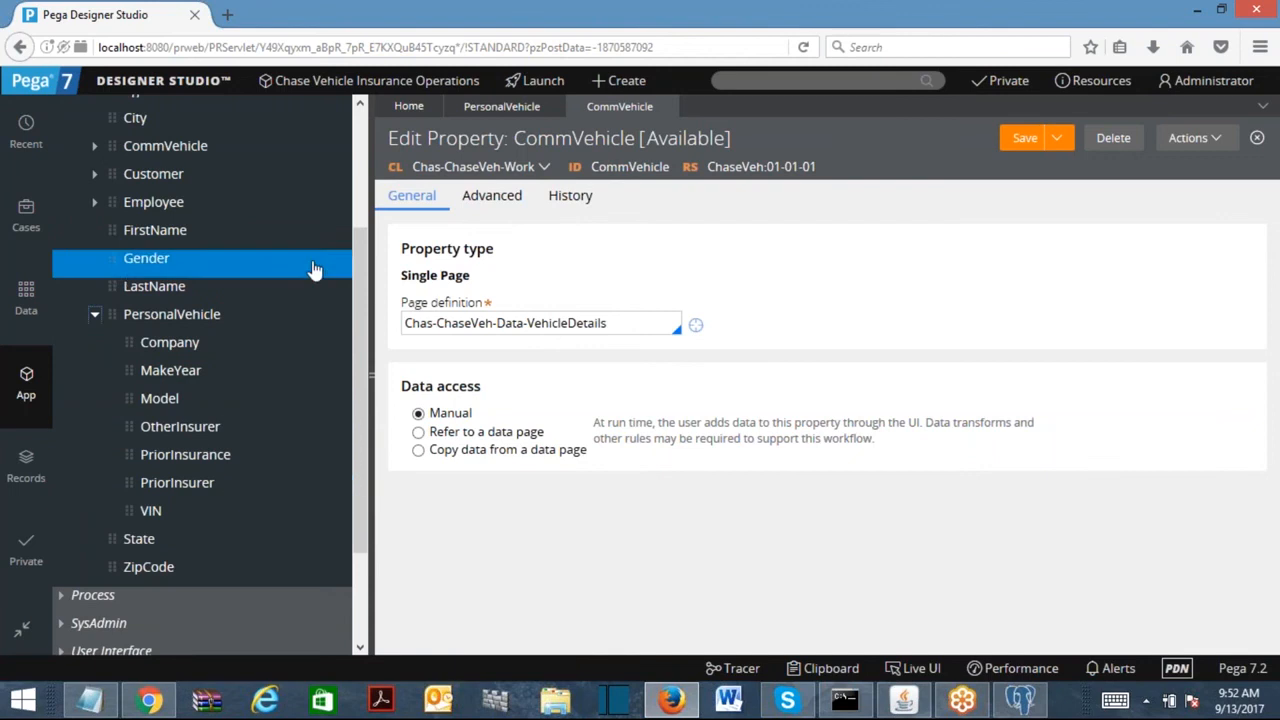
{"action": "left_click", "coordinate": [94, 146]}
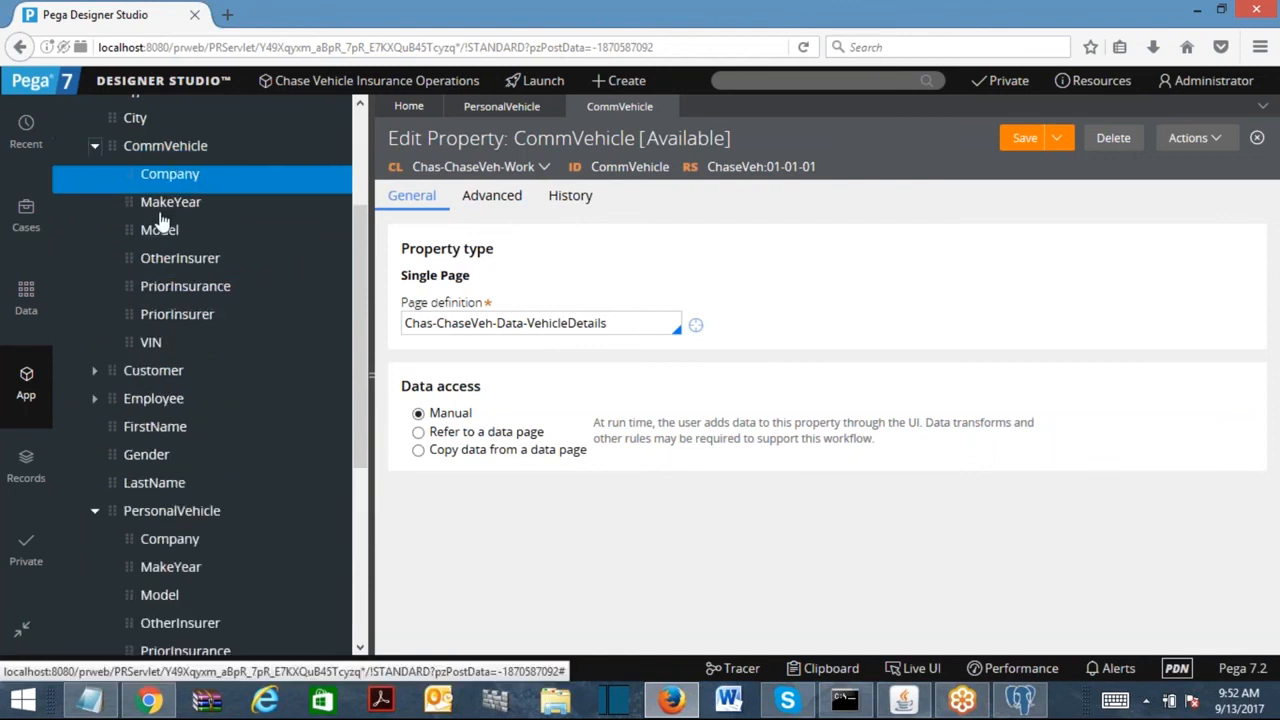
{"action": "left_click", "coordinate": [94, 146]}
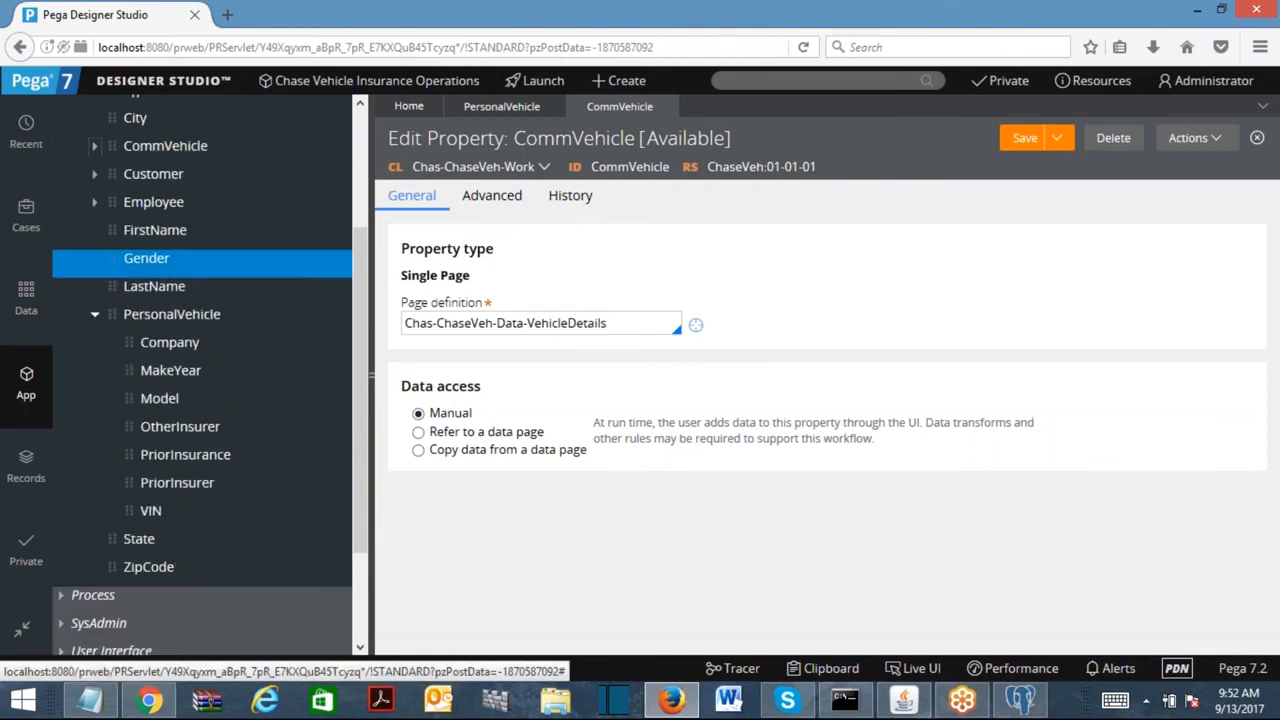
{"action": "left_click", "coordinate": [96, 318]}
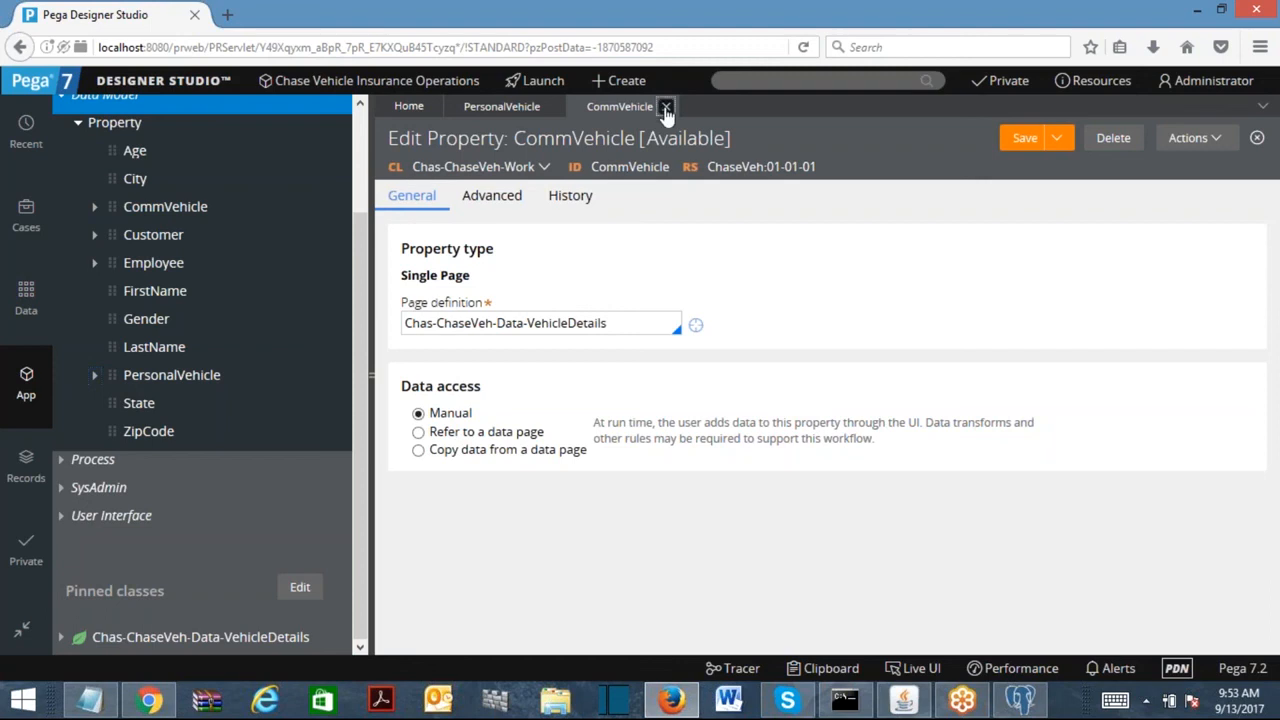
Close the CommVehicle and PersonalVehicle records and collapse the Data Model tree.
{"action": "left_click", "coordinate": [666, 107]}
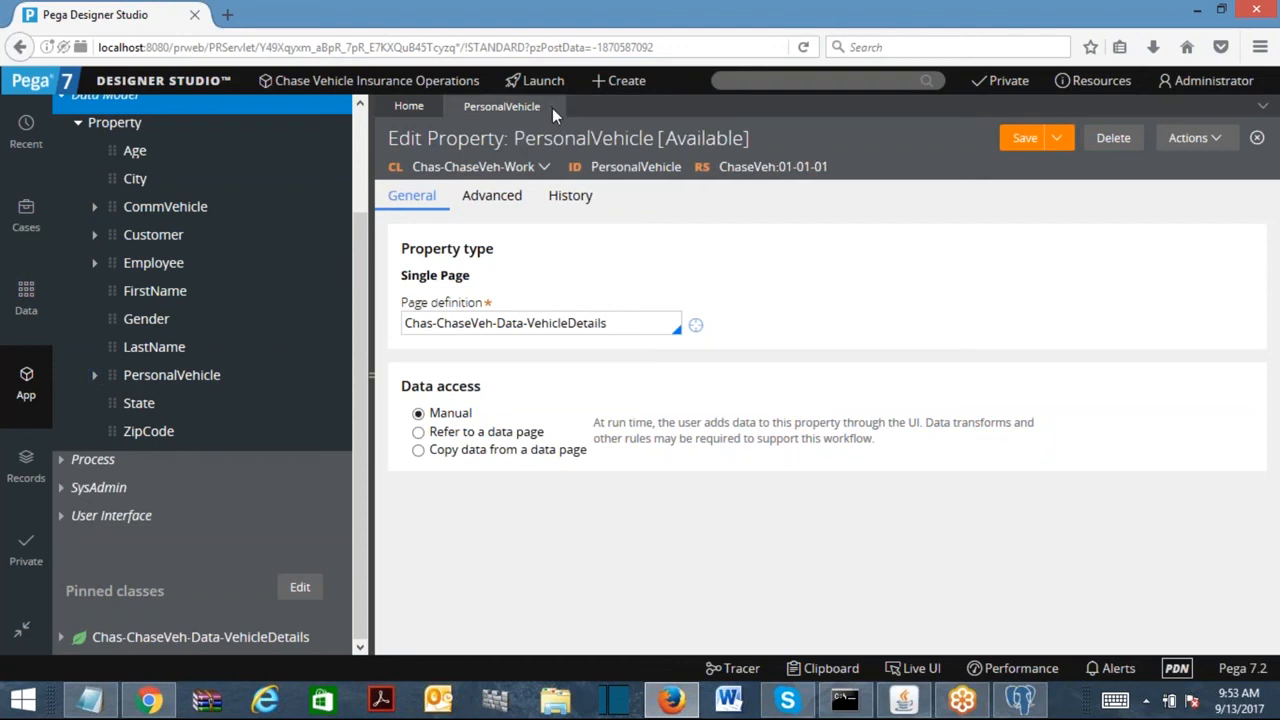
{"action": "left_click", "coordinate": [552, 108]}
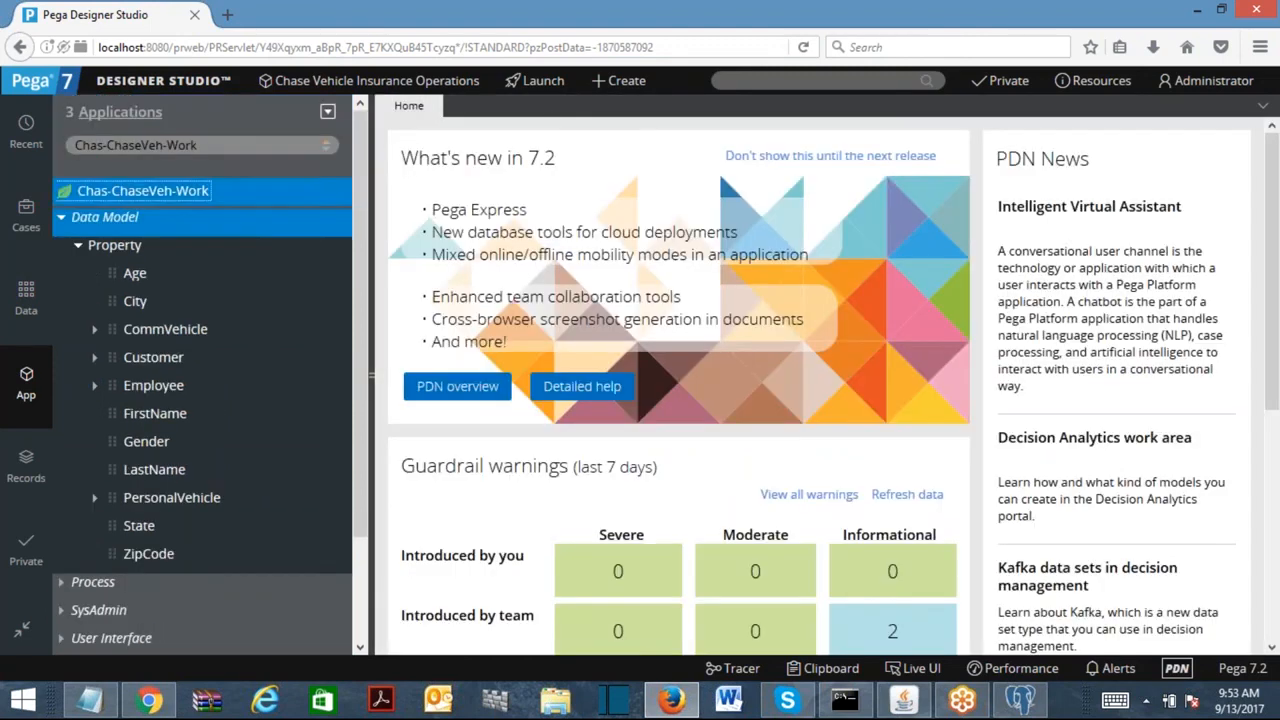
{"action": "left_click", "coordinate": [78, 245]}
{"action": "left_click", "coordinate": [61, 218]}
{"action": "left_click", "coordinate": [302, 143]}
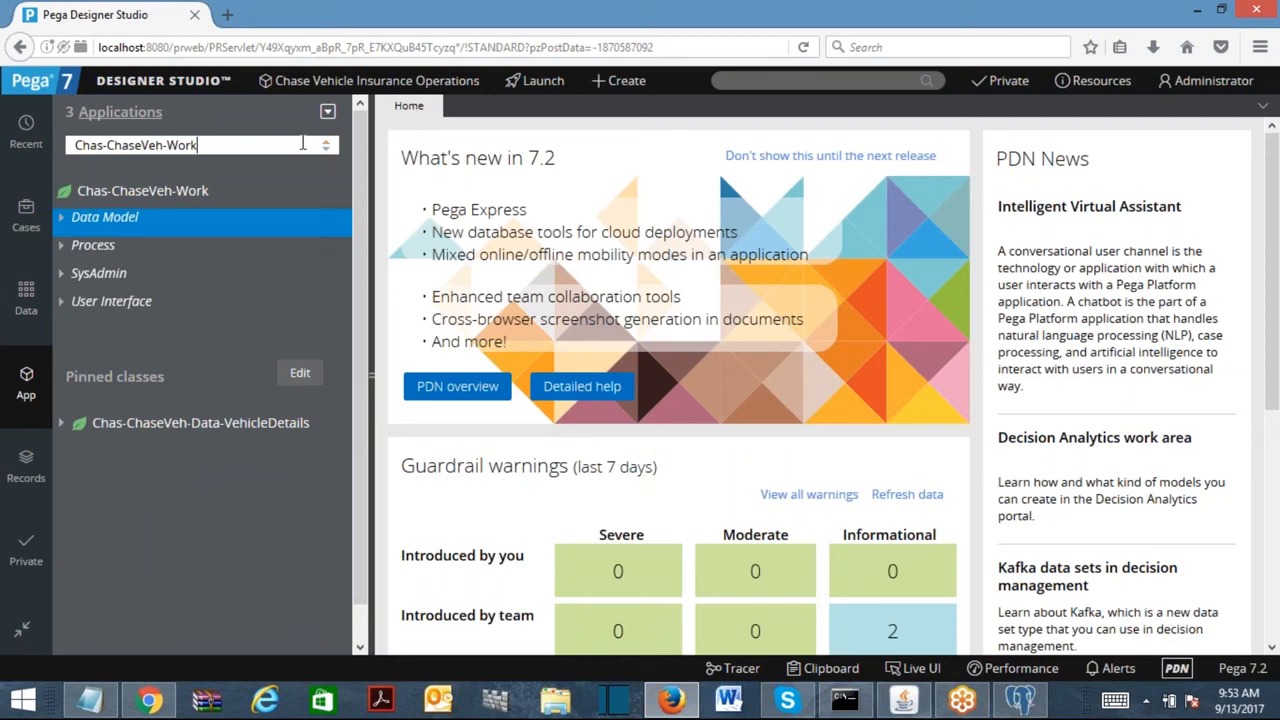
Create a section named PersonalVehicleDetailsSec under User Interface and open it.
{"action": "right_click", "coordinate": [110, 303]}
{"action": "mouse_move", "coordinate": [95, 335]}
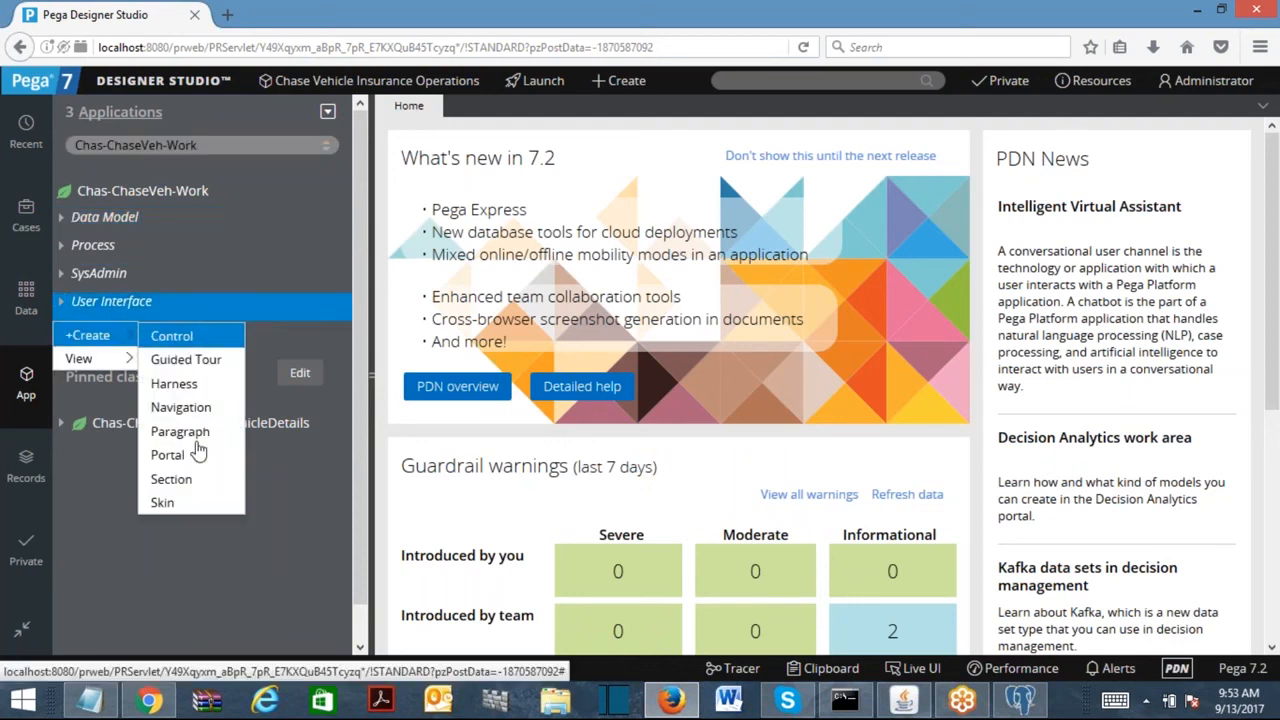
{"action": "left_click", "coordinate": [171, 479]}
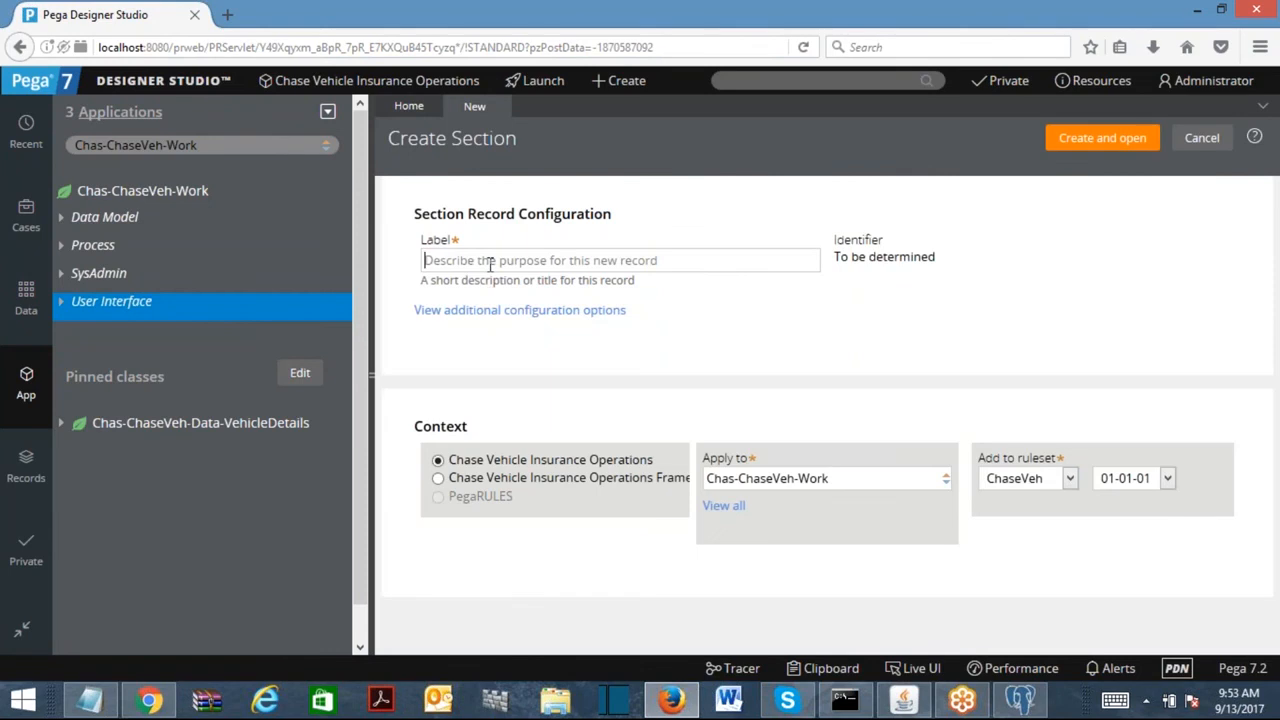
{"action": "type", "text": "Persona"}
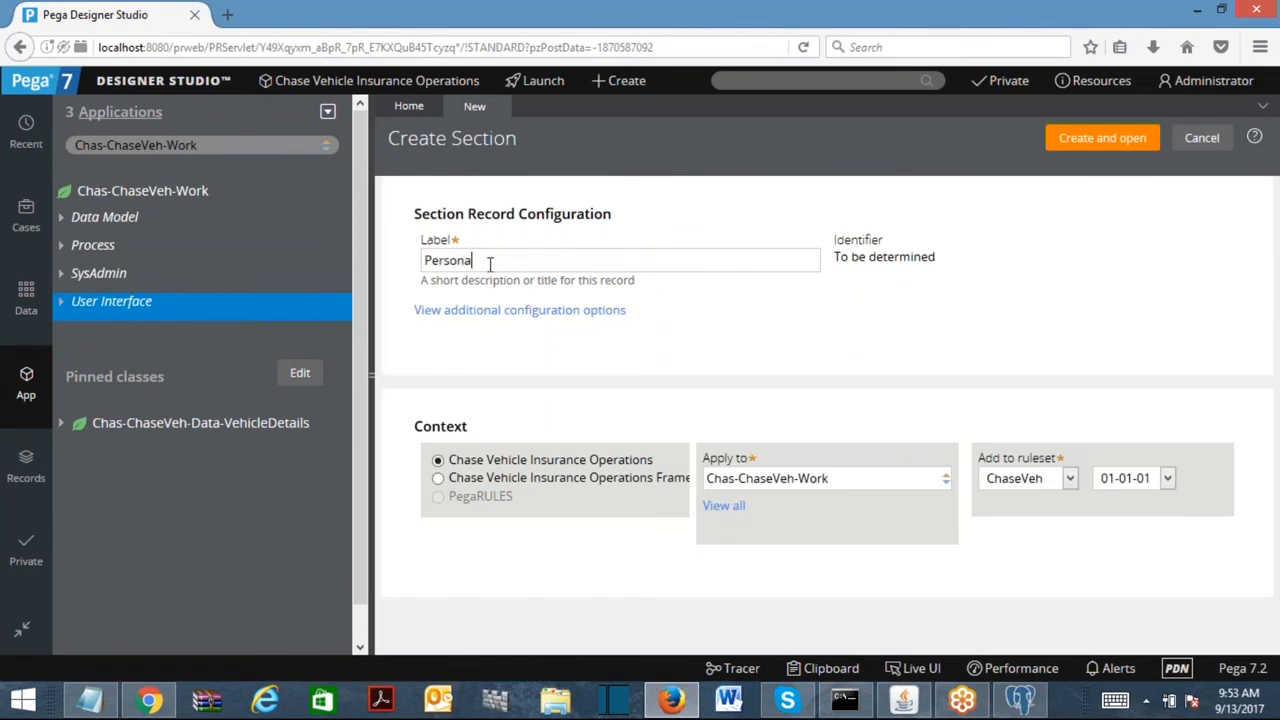
{"action": "type", "text": "lVehicleDetailsSec"}
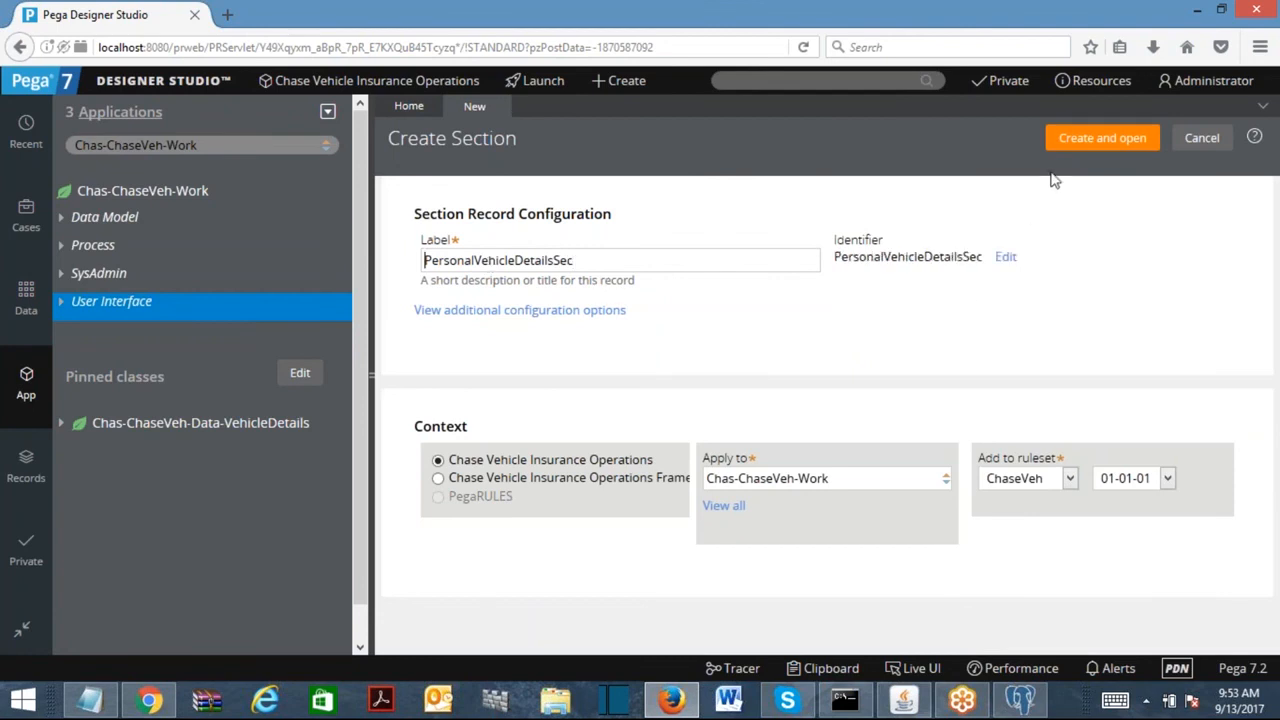
{"action": "left_click", "coordinate": [1115, 143]}
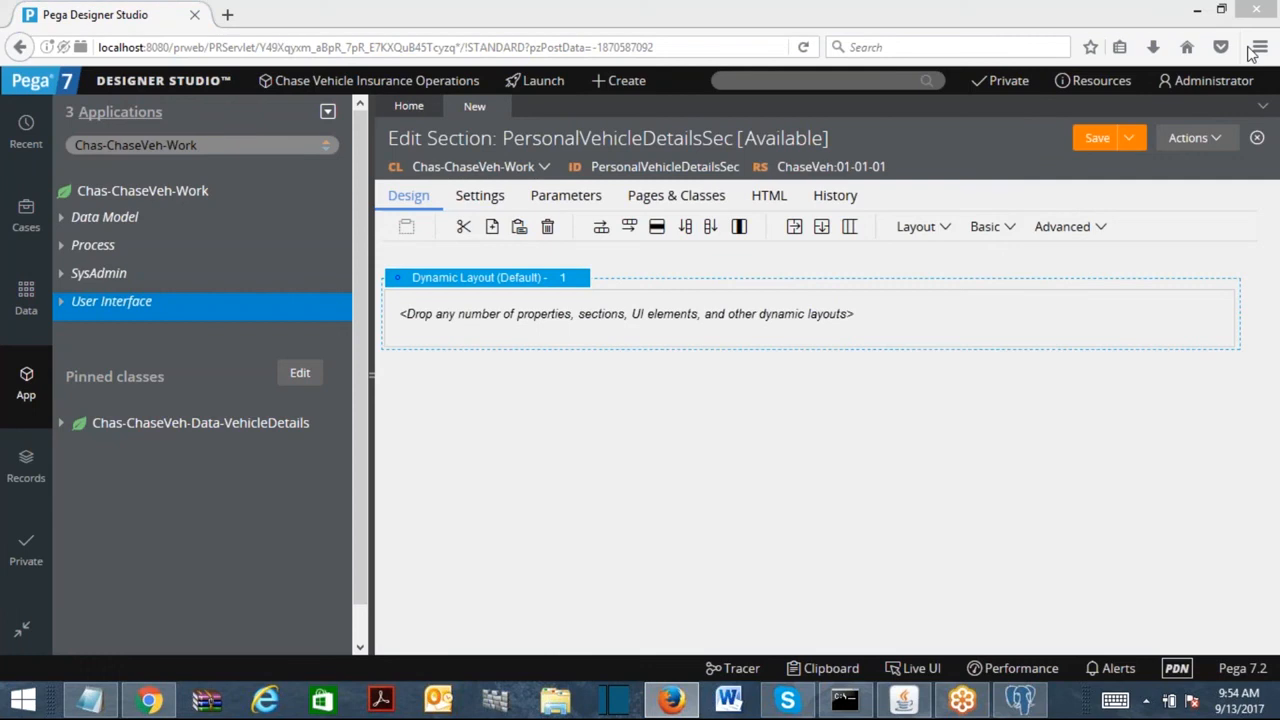
Drag the Age property into the dynamic layout, then remove it again.
{"action": "left_click", "coordinate": [62, 219]}
{"action": "left_click", "coordinate": [79, 247]}
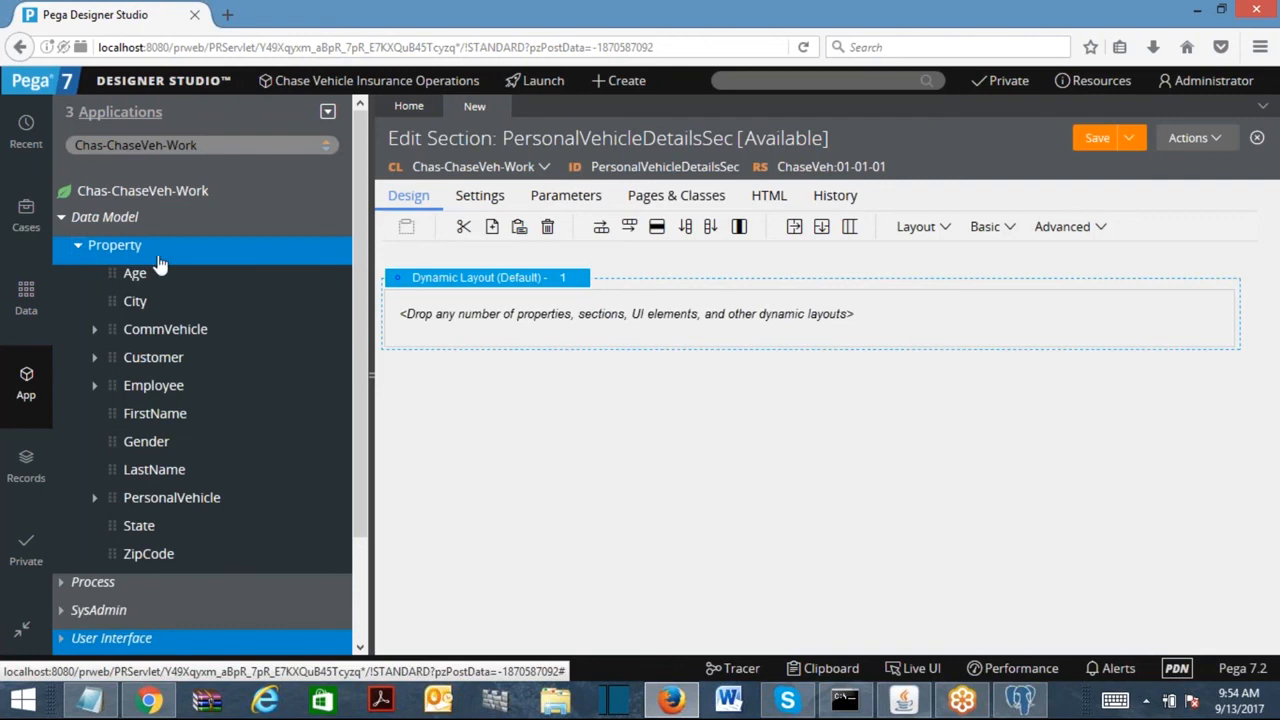
{"action": "left_click_drag", "start_coordinate": [122, 287], "coordinate": [528, 322]}
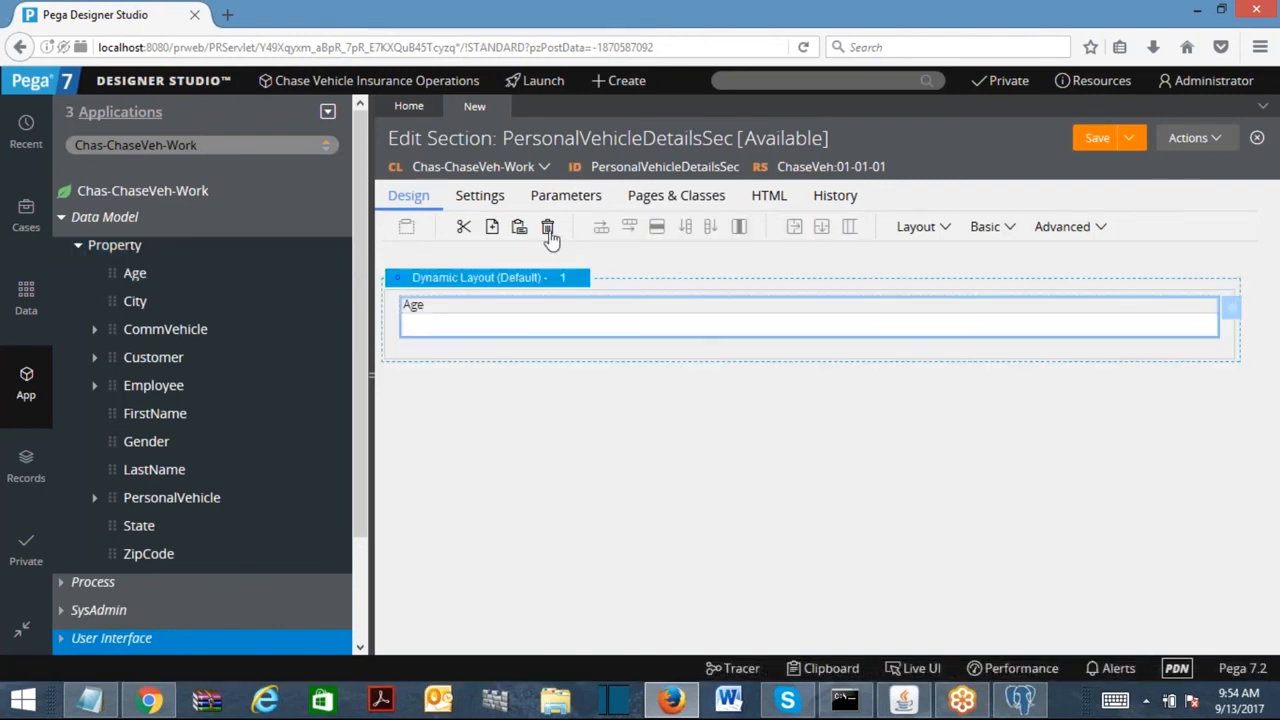
{"action": "left_click", "coordinate": [548, 228]}
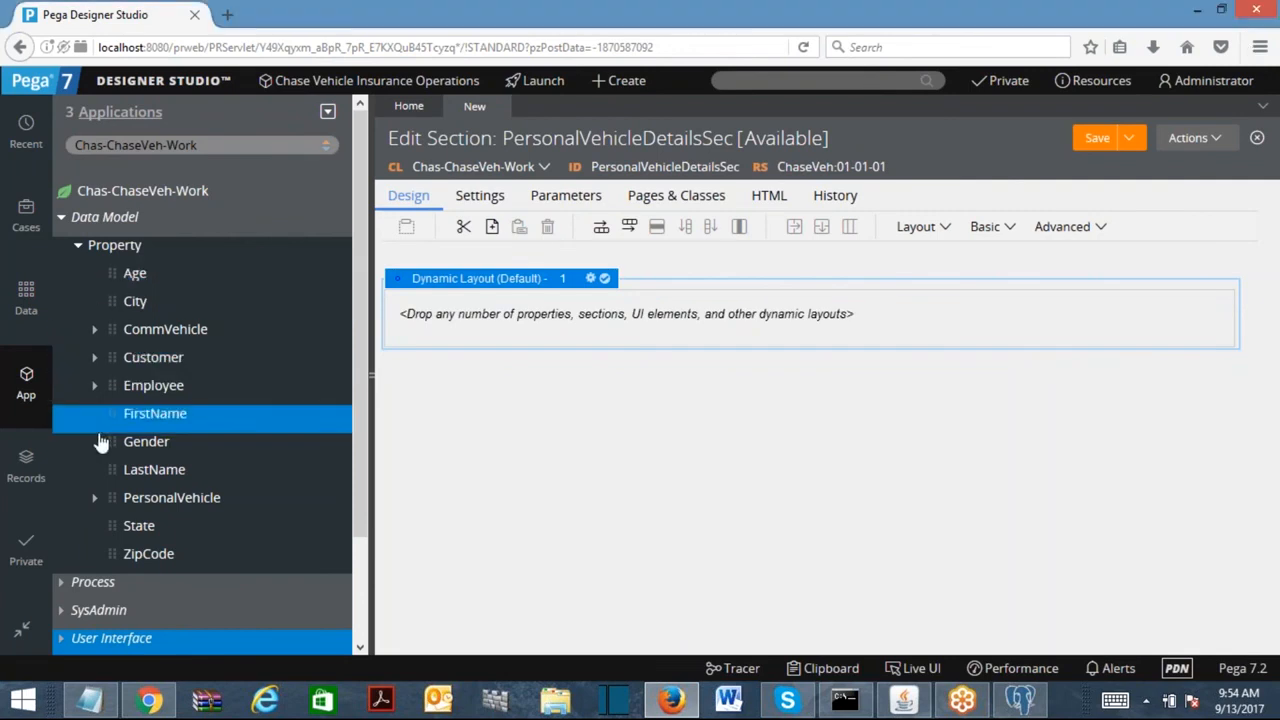
Try adding PersonalVehicle's Company field, then cancel the Pick or add Page and Class prompt.
{"action": "left_click", "coordinate": [93, 500]}
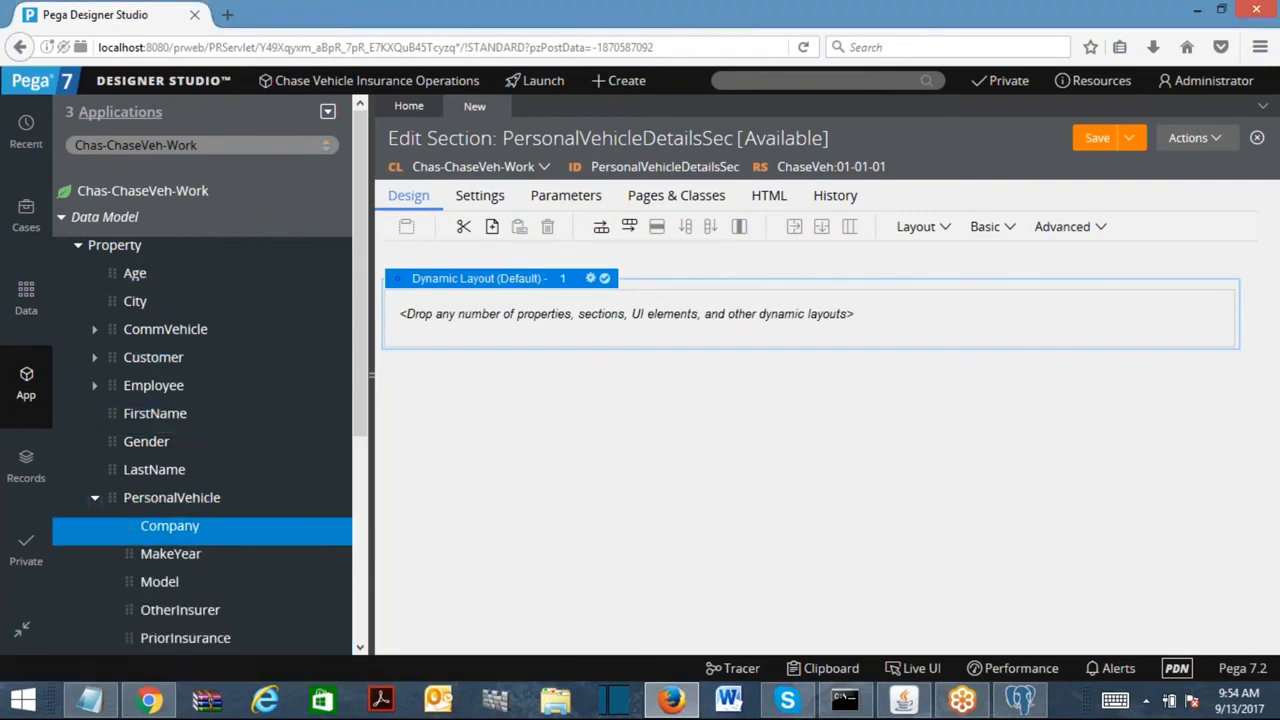
{"action": "left_click_drag", "start_coordinate": [487, 313], "coordinate": [493, 318]}
{"action": "left_click", "coordinate": [600, 365]}
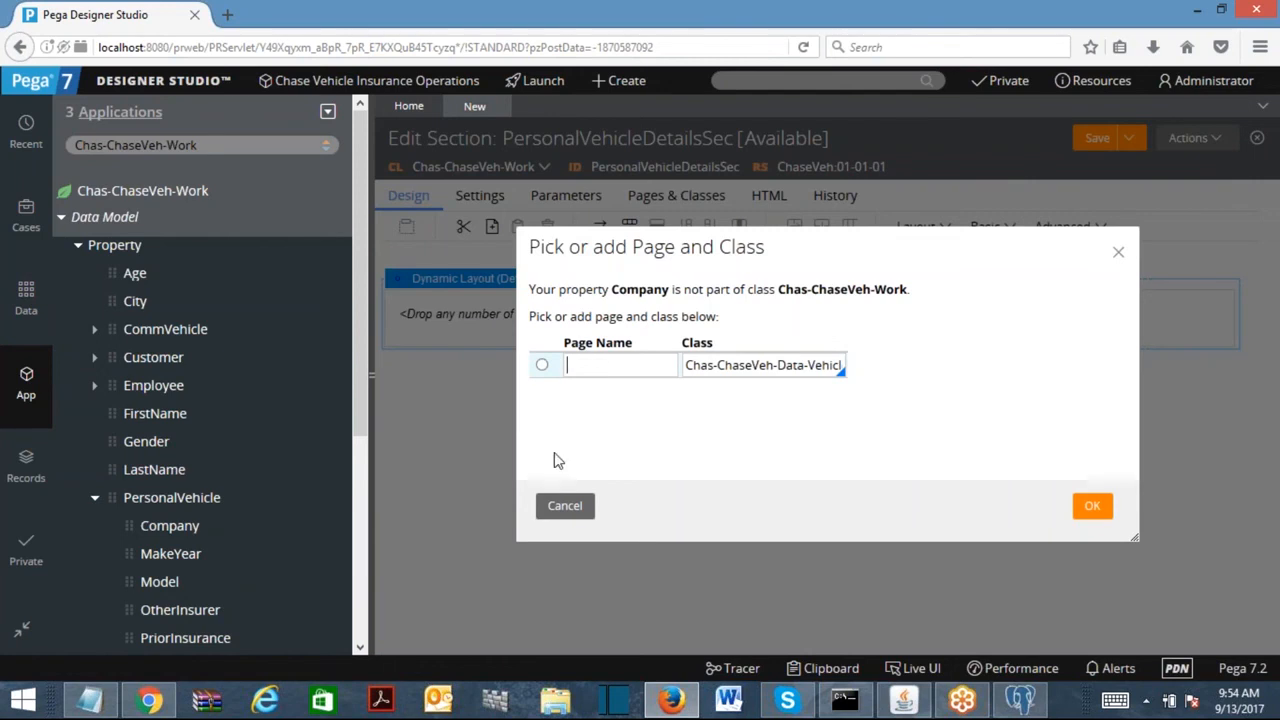
{"action": "left_click", "coordinate": [565, 505]}
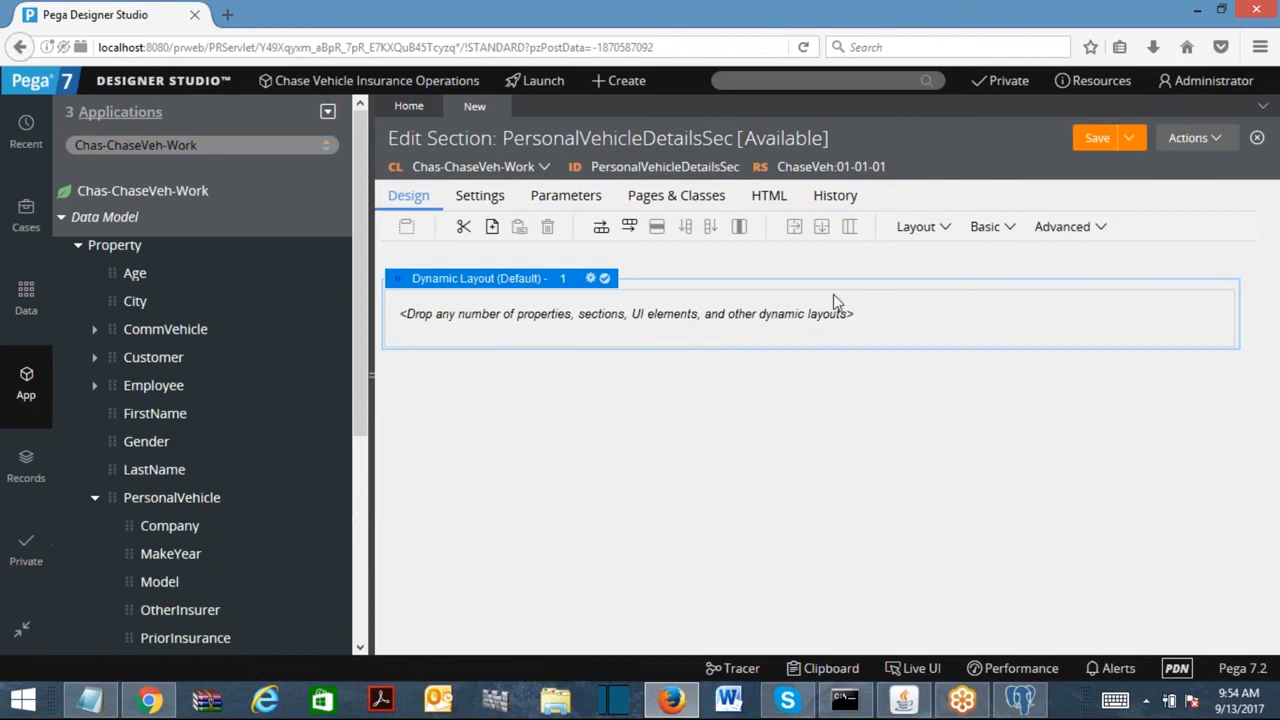
{"action": "left_click", "coordinate": [998, 232]}
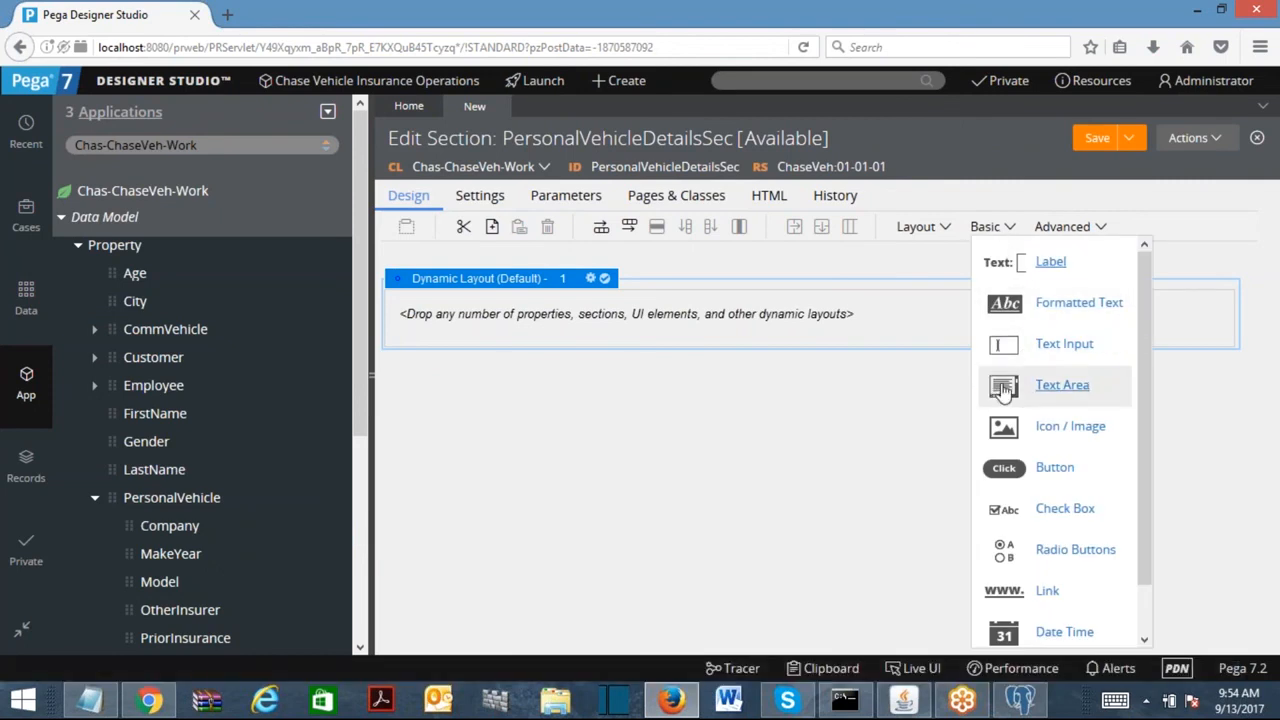
Place a text input, a dropdown and a second text input in the dynamic layout.
{"action": "left_click_drag", "start_coordinate": [1002, 350], "coordinate": [723, 334]}
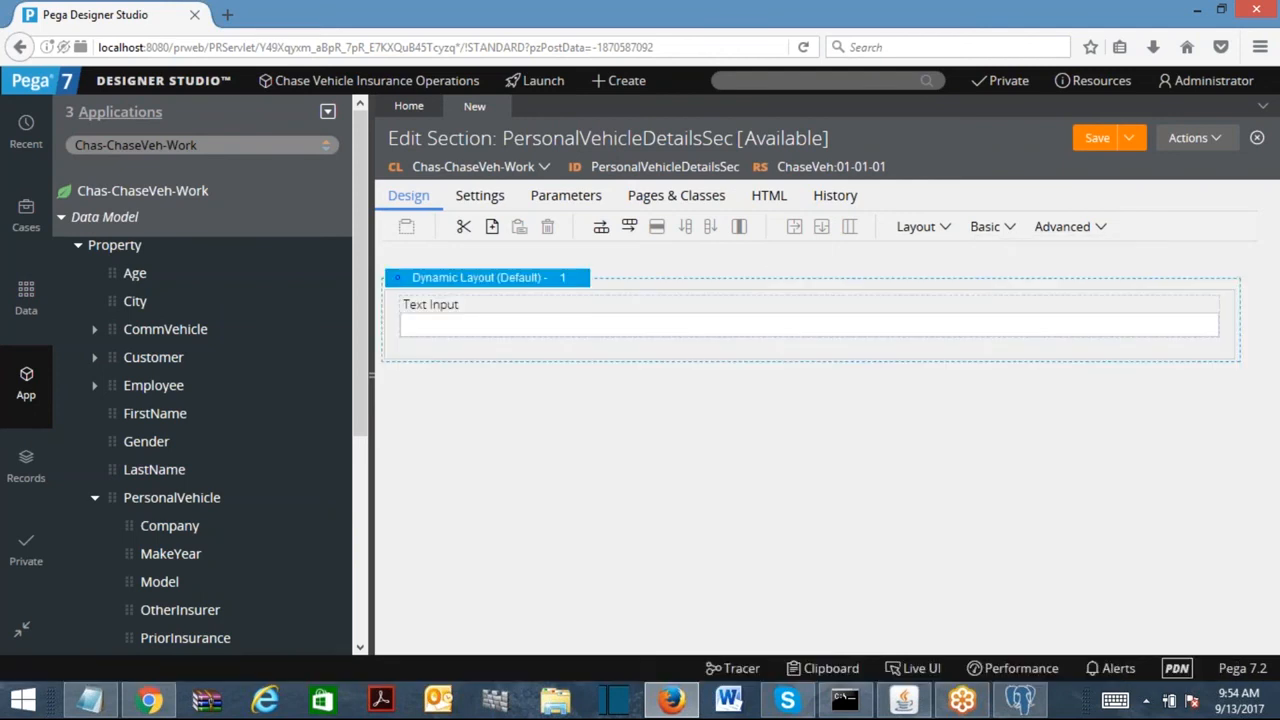
{"action": "left_click", "coordinate": [985, 226]}
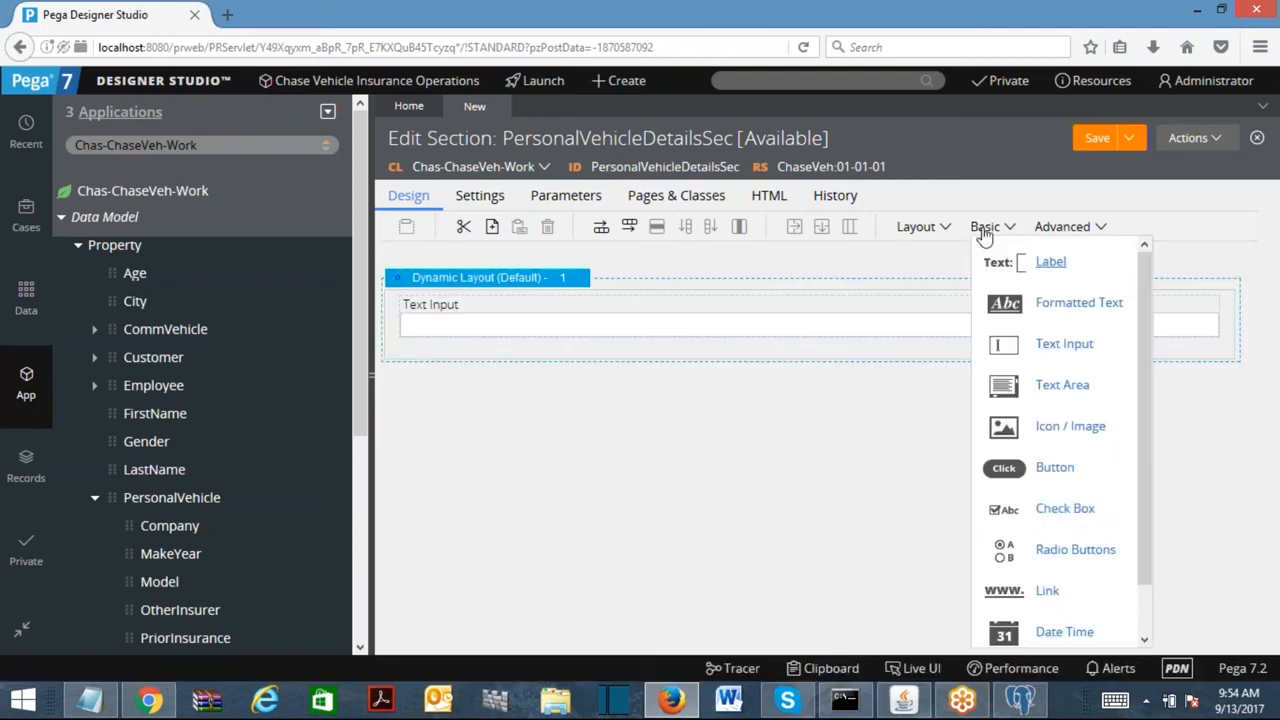
{"action": "scroll", "coordinate": [1145, 547], "scroll_direction": "down", "scroll_amount": 1}
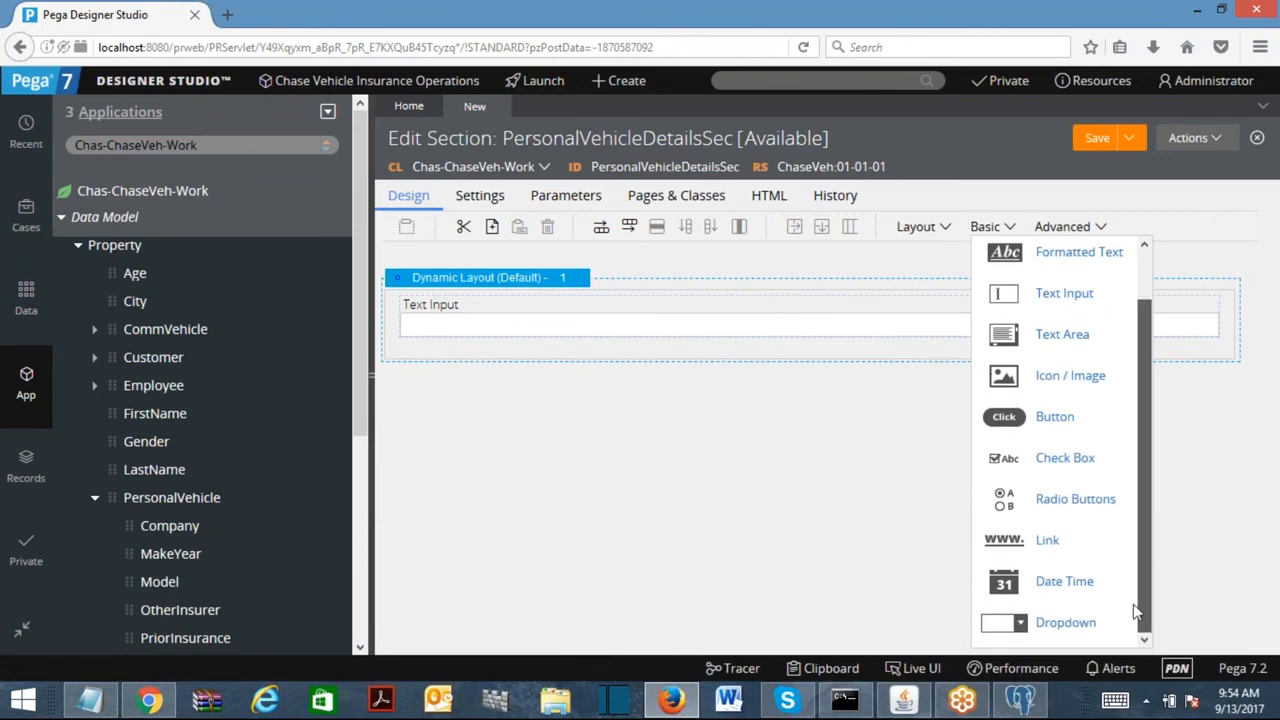
{"action": "left_click_drag", "start_coordinate": [1030, 630], "coordinate": [480, 315]}
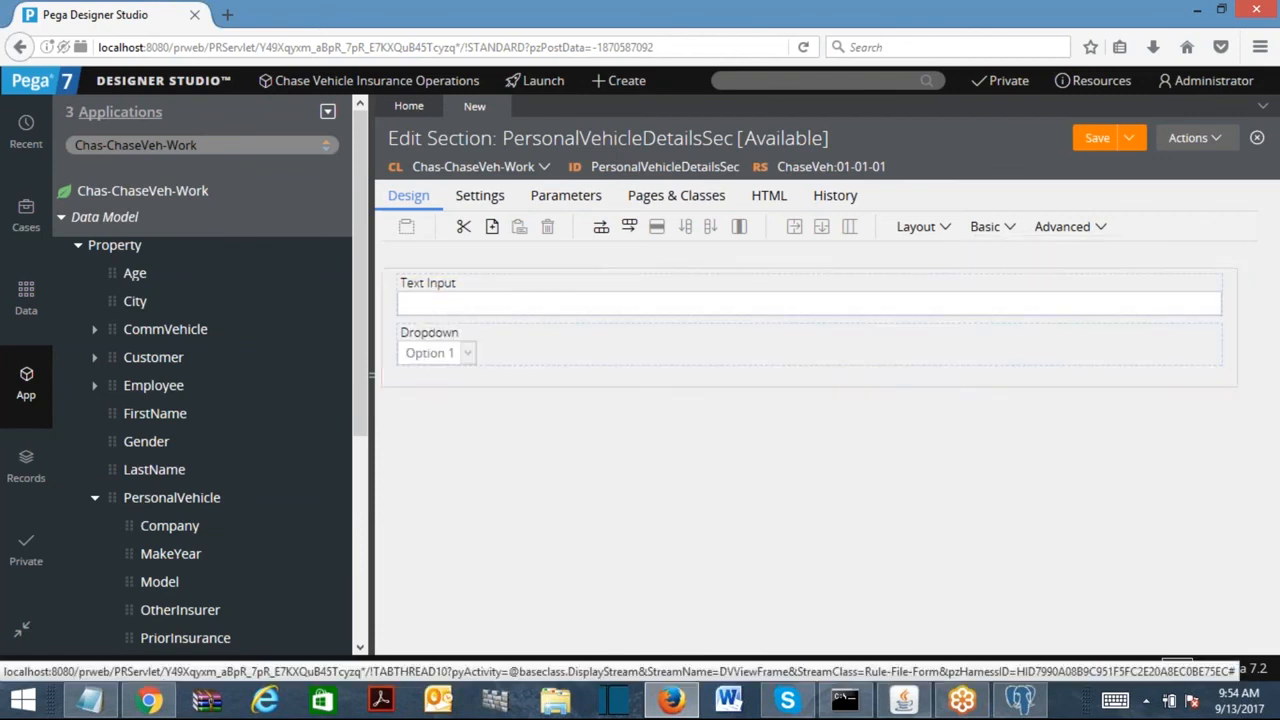
{"action": "left_click", "coordinate": [988, 236]}
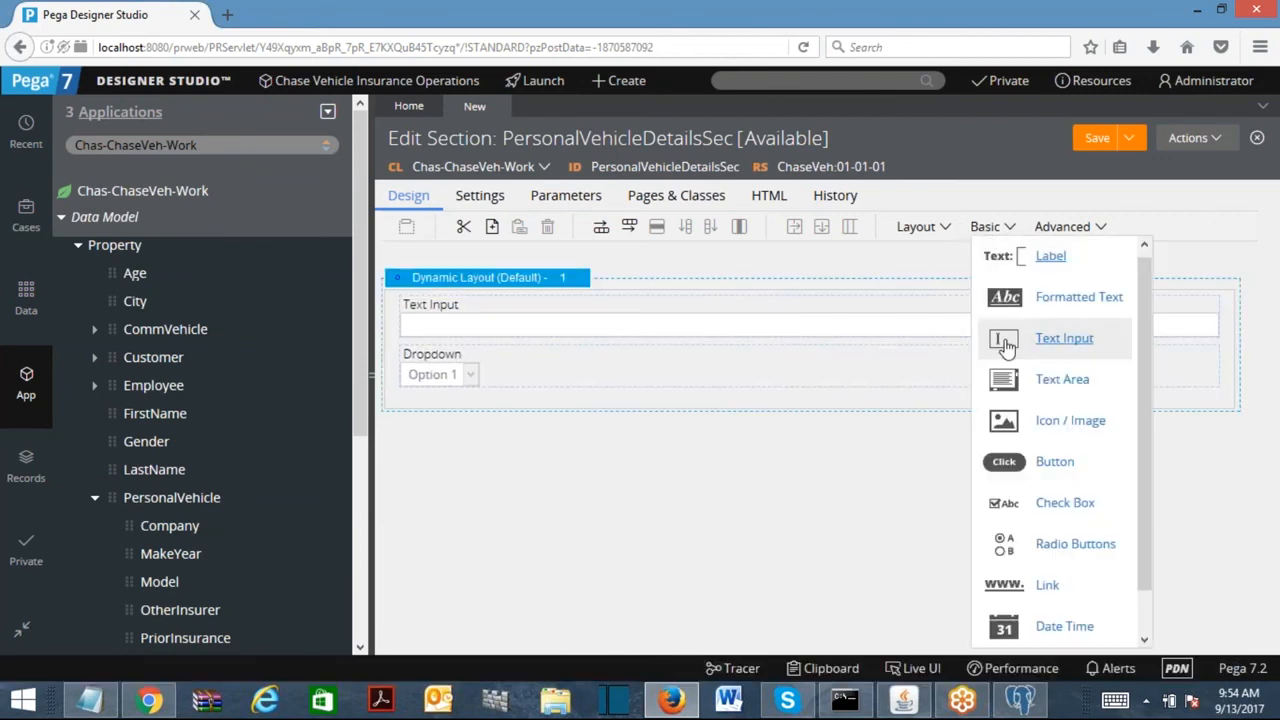
{"action": "left_click_drag", "start_coordinate": [1005, 340], "coordinate": [502, 412]}
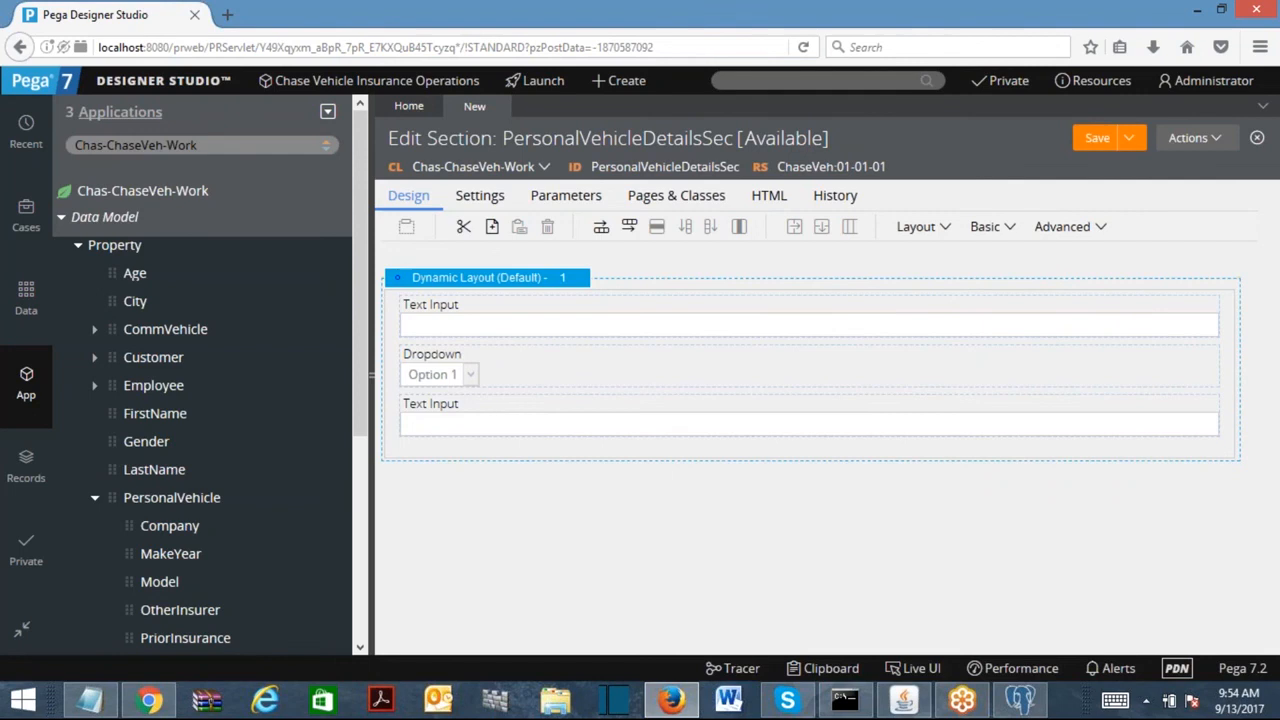
Add another text input, a radio-button group and two more text inputs below it.
{"action": "left_click", "coordinate": [998, 228]}
{"action": "left_click_drag", "start_coordinate": [1003, 338], "coordinate": [579, 450]}
{"action": "left_click", "coordinate": [986, 229]}
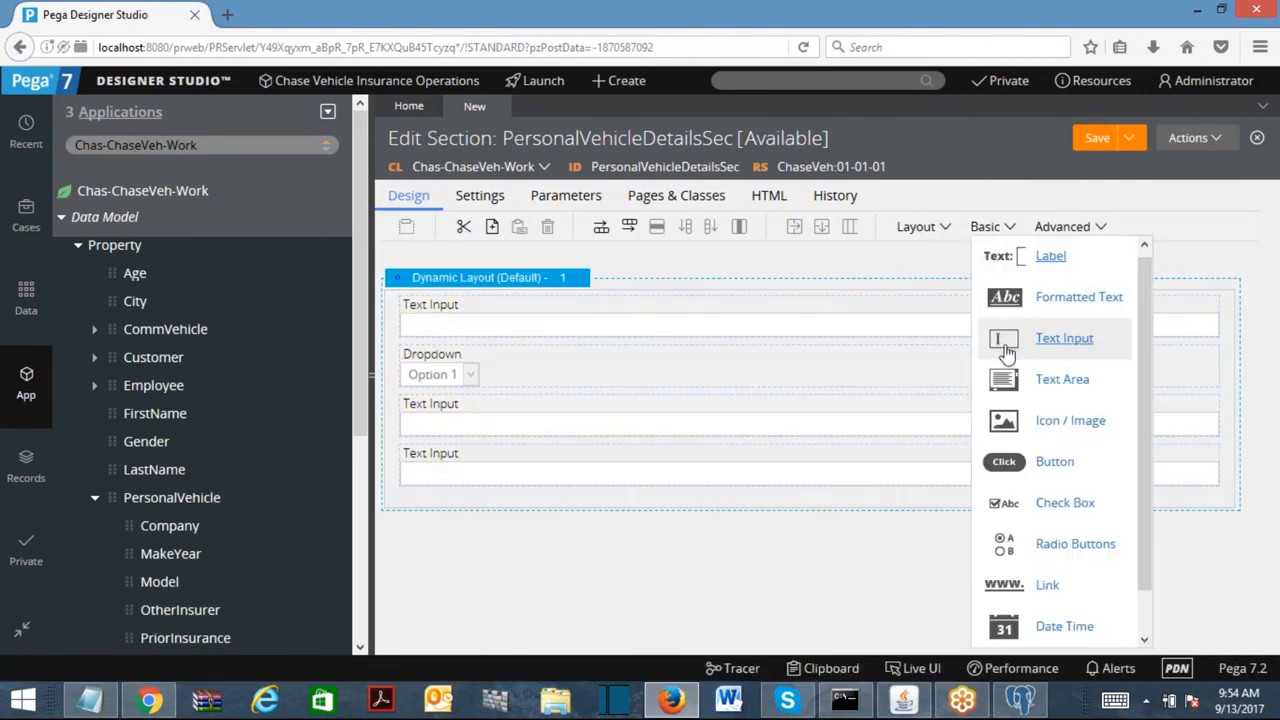
{"action": "left_click_drag", "start_coordinate": [1010, 555], "coordinate": [558, 517]}
{"action": "left_click", "coordinate": [986, 229]}
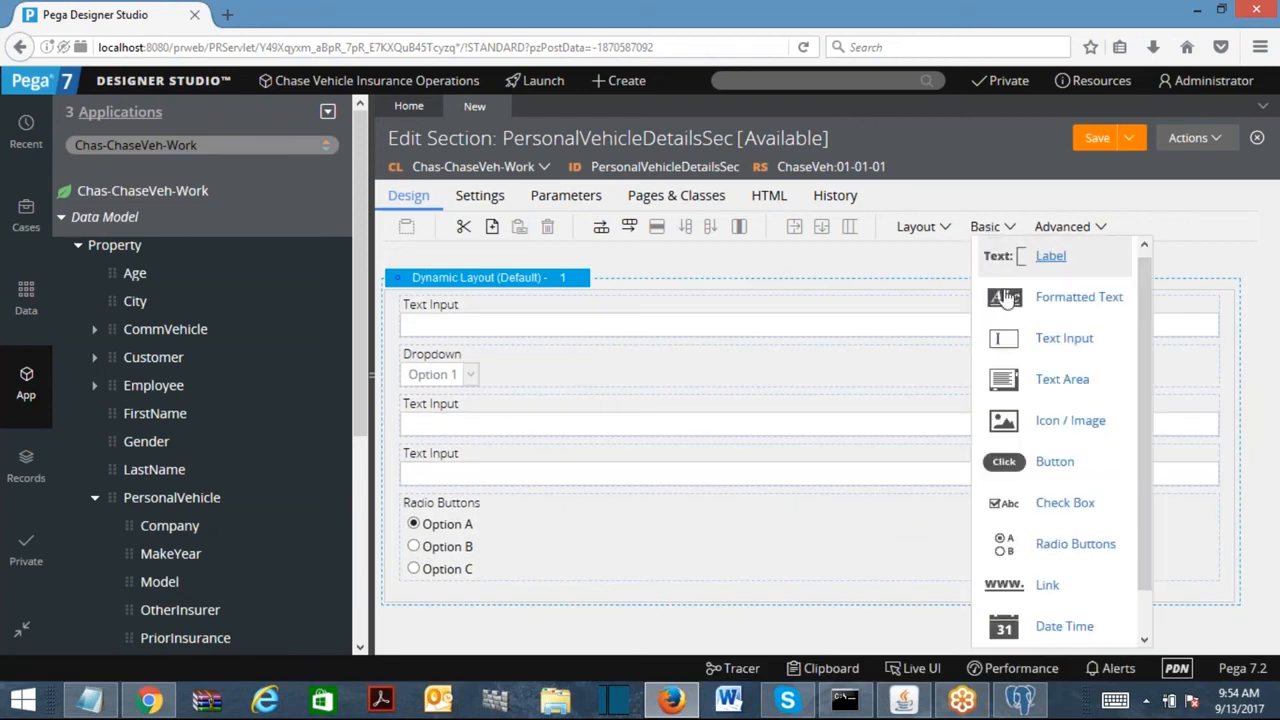
{"action": "left_click_drag", "start_coordinate": [1012, 347], "coordinate": [431, 584]}
{"action": "left_click", "coordinate": [980, 232]}
{"action": "left_click_drag", "start_coordinate": [998, 347], "coordinate": [989, 614]}
{"action": "left_click_drag", "start_coordinate": [1253, 440], "coordinate": [1247, 281]}
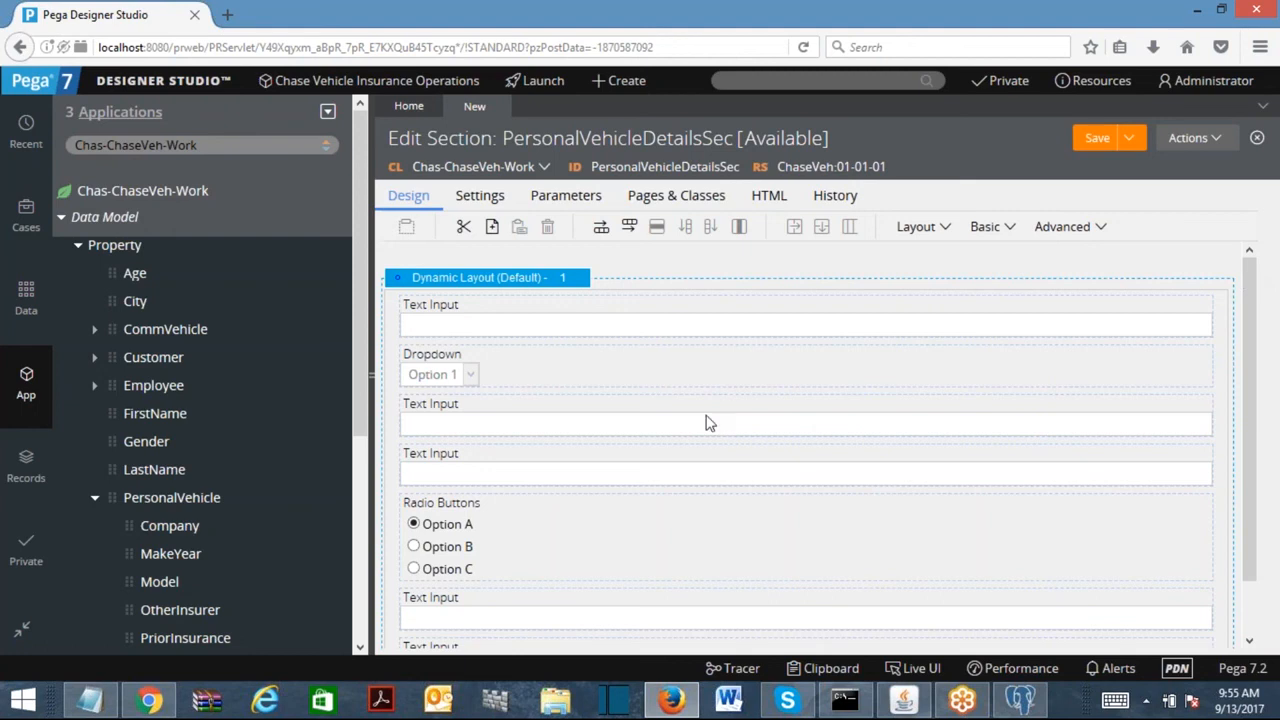
Delete the radio-button group from the layout.
{"action": "left_click", "coordinate": [516, 331]}
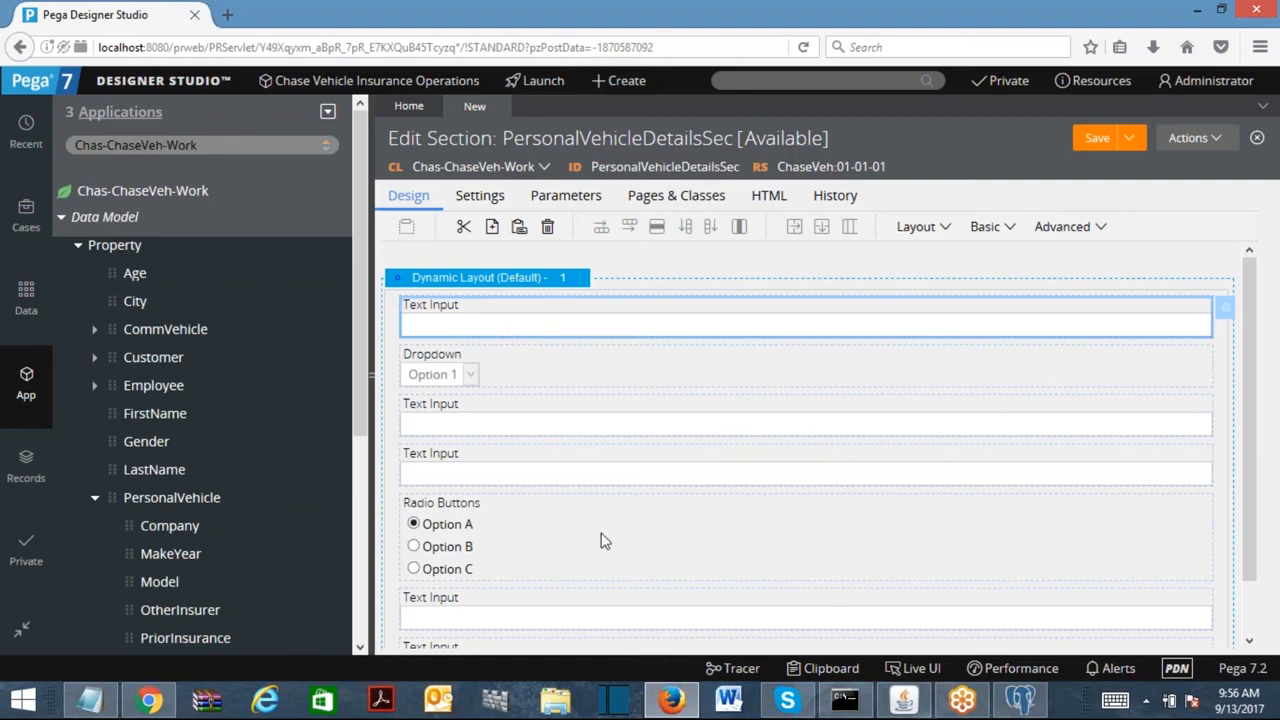
{"action": "left_click", "coordinate": [541, 541]}
{"action": "left_click", "coordinate": [547, 226]}
Add one more text input from the Basic controls into the layout.
{"action": "left_click", "coordinate": [936, 229]}
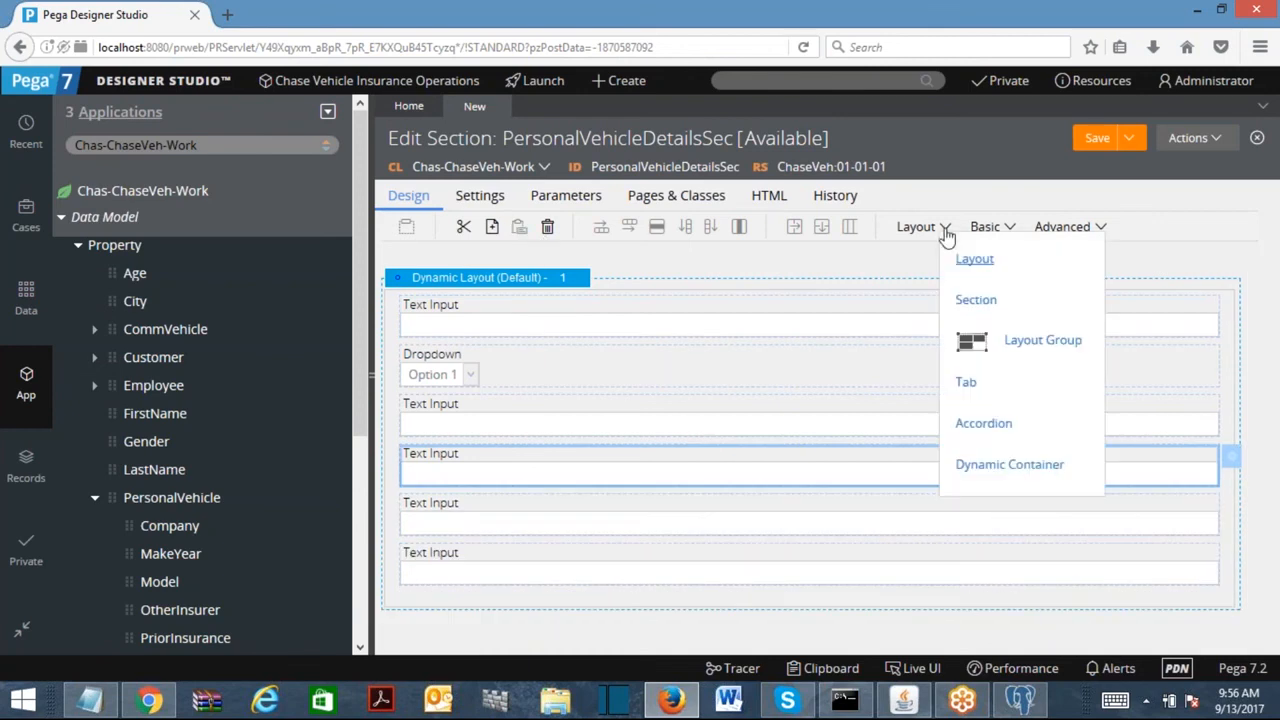
{"action": "left_click", "coordinate": [998, 229]}
{"action": "left_click_drag", "start_coordinate": [1003, 340], "coordinate": [552, 488]}
Set the first text input's property to .PersonalVehicle.VIN in Cell Properties and submit.
{"action": "left_click", "coordinate": [480, 318]}
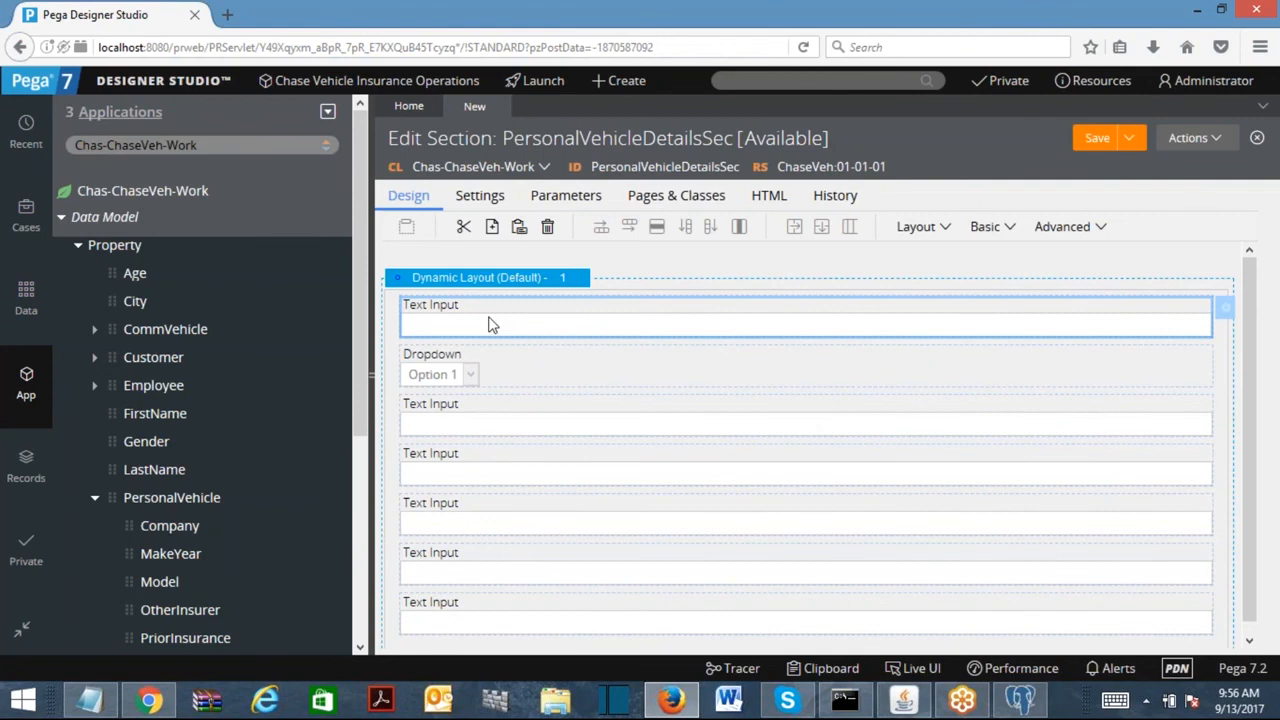
{"action": "double_click", "coordinate": [490, 323]}
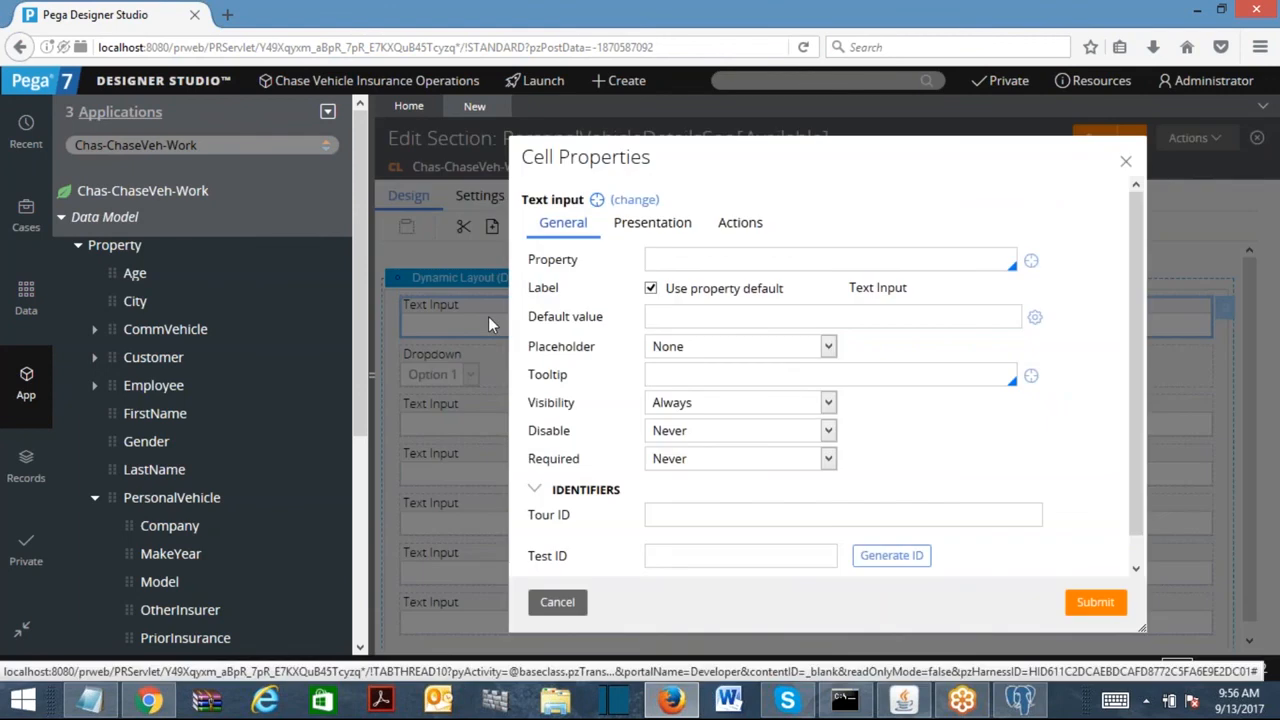
{"action": "left_click", "coordinate": [667, 258]}
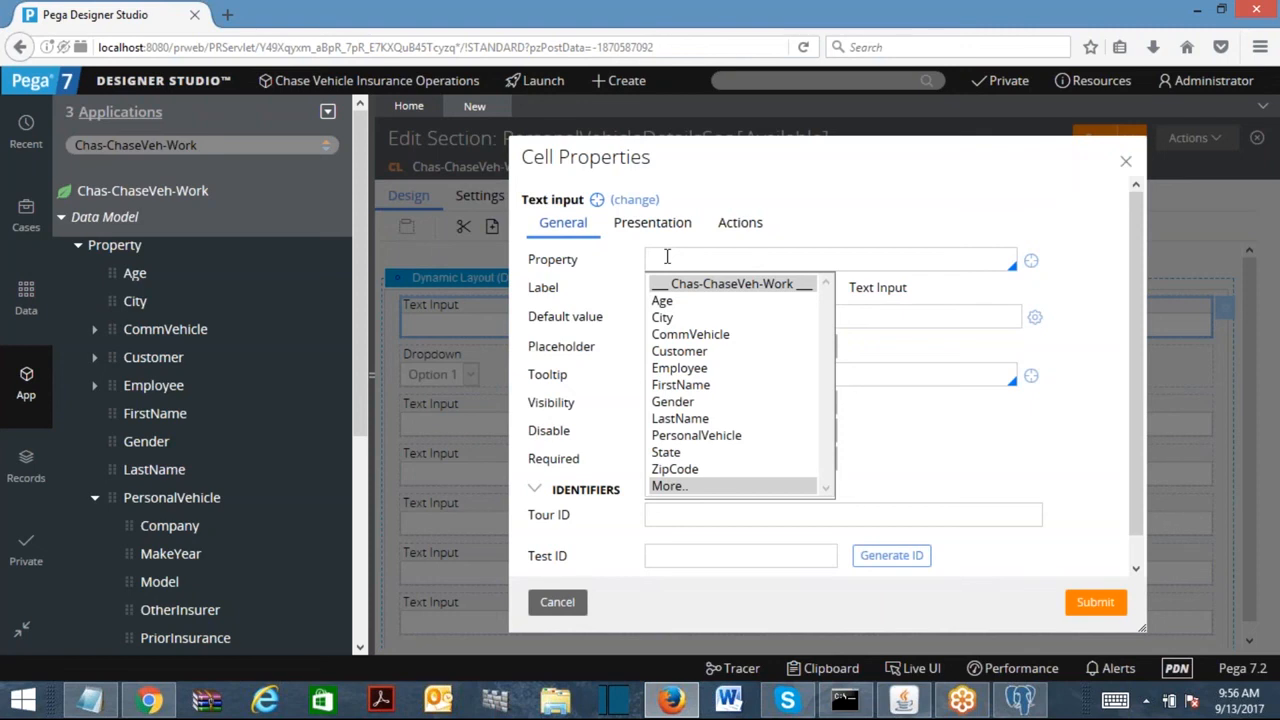
{"action": "left_click", "coordinate": [730, 437]}
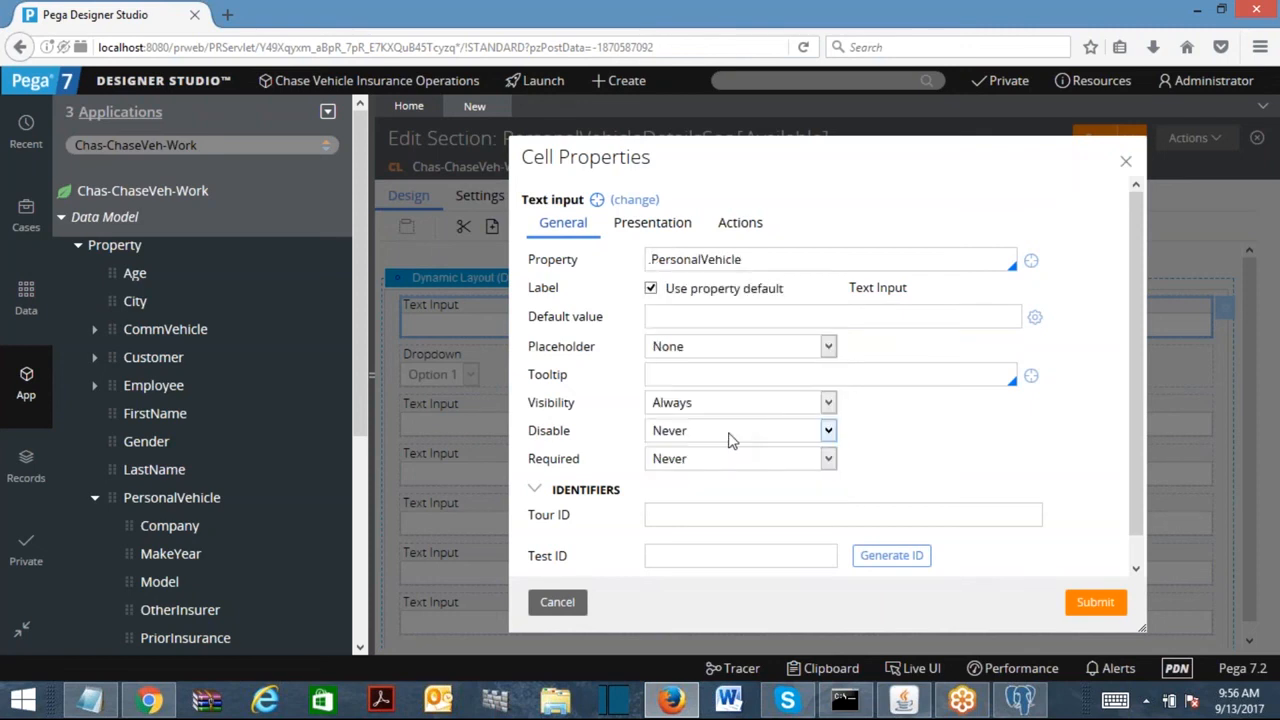
{"action": "key", "text": "ctrl+a"}
{"action": "key", "text": "BackSpace"}
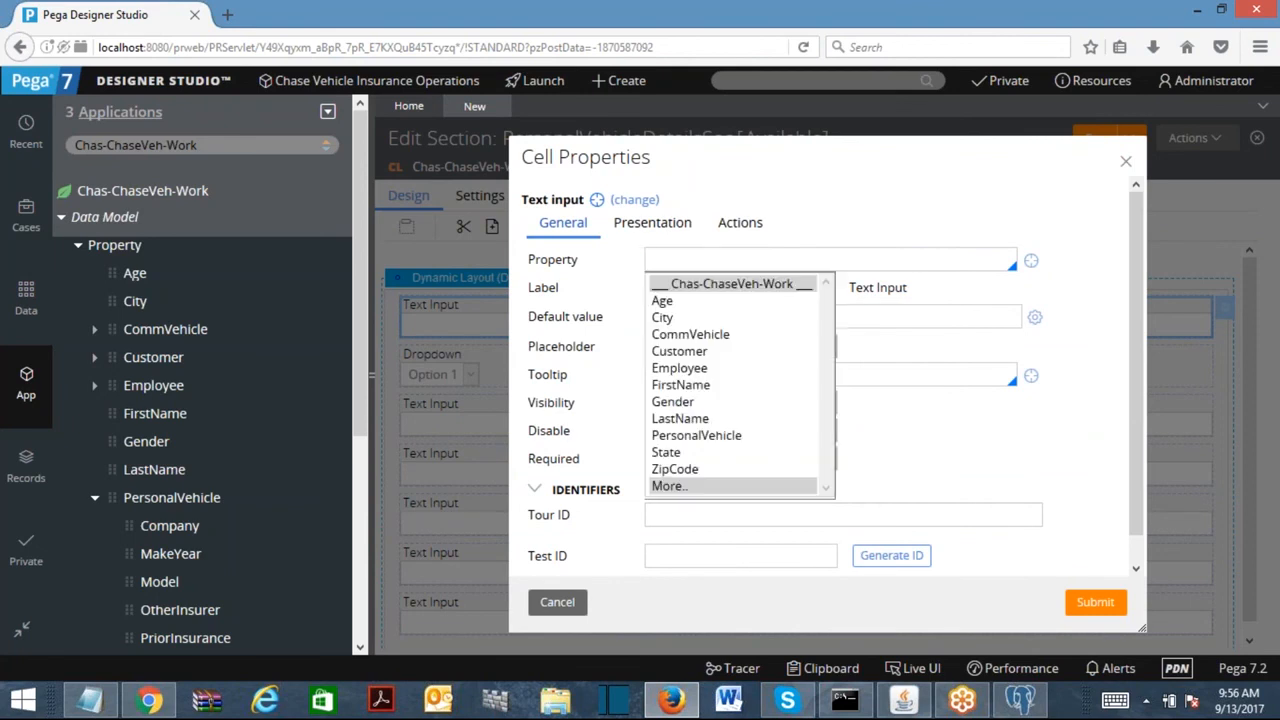
{"action": "left_click", "coordinate": [713, 437]}
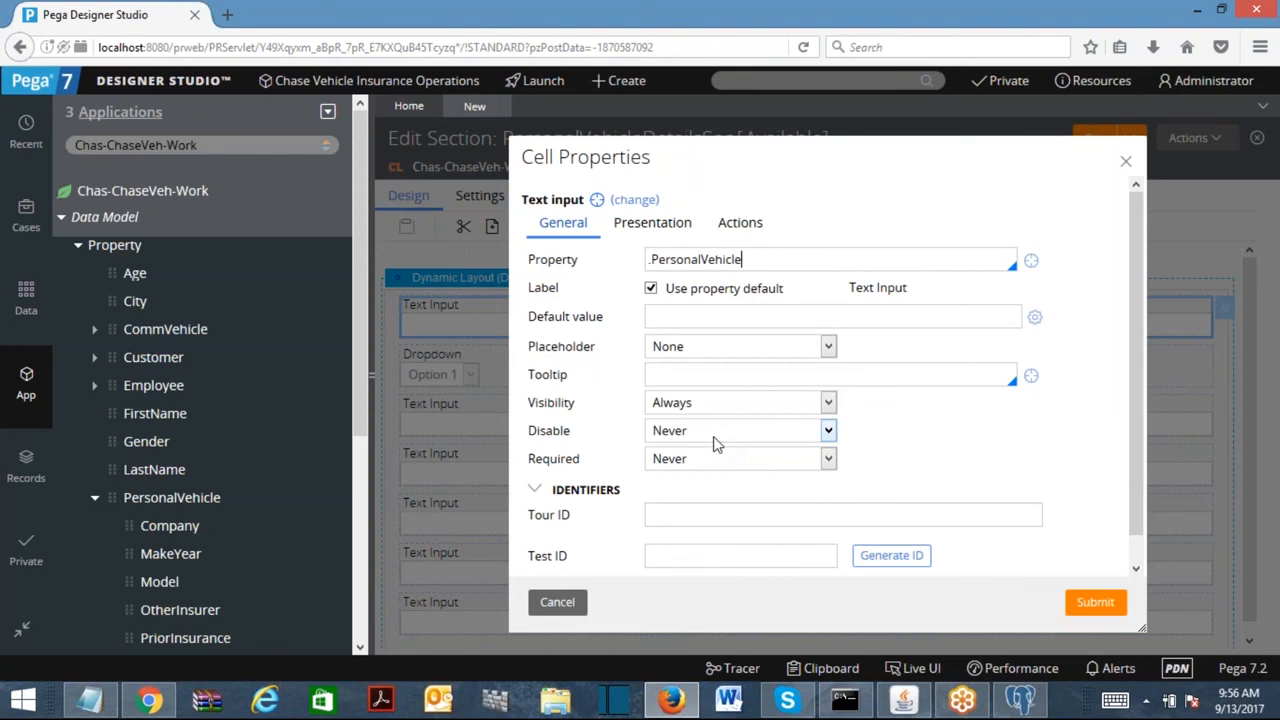
{"action": "type", "text": "."}
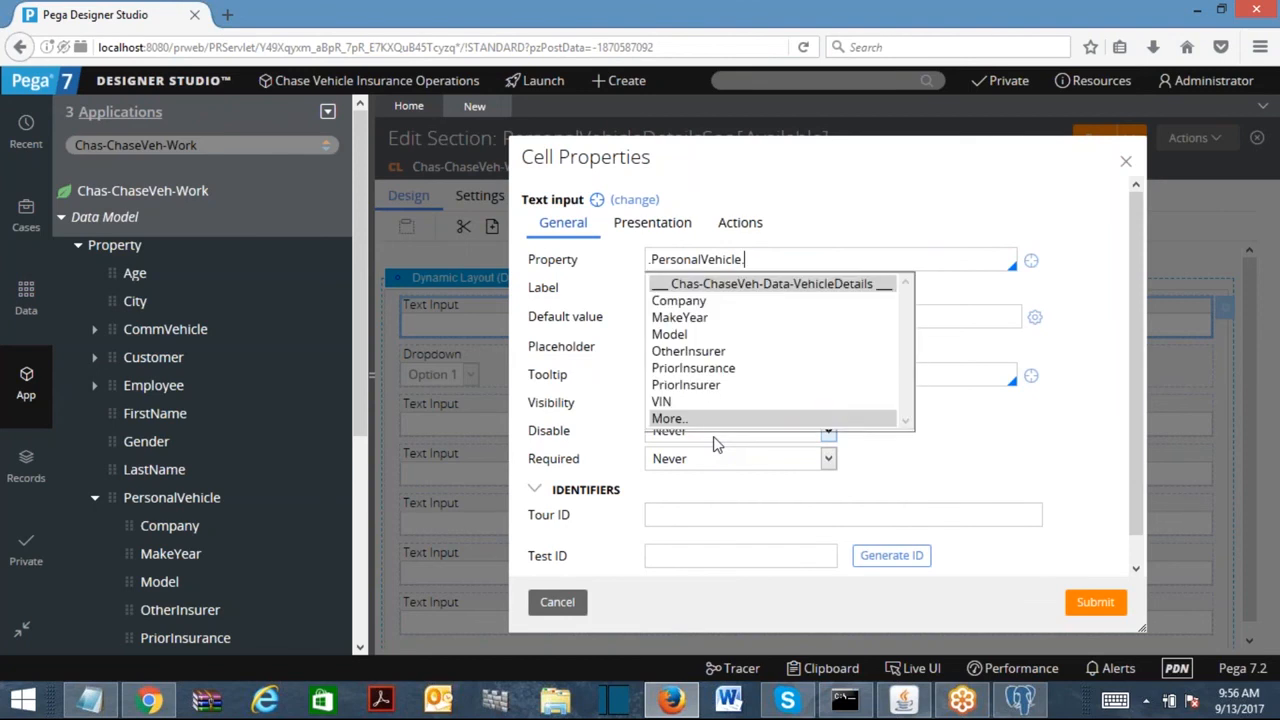
{"action": "left_click", "coordinate": [664, 401]}
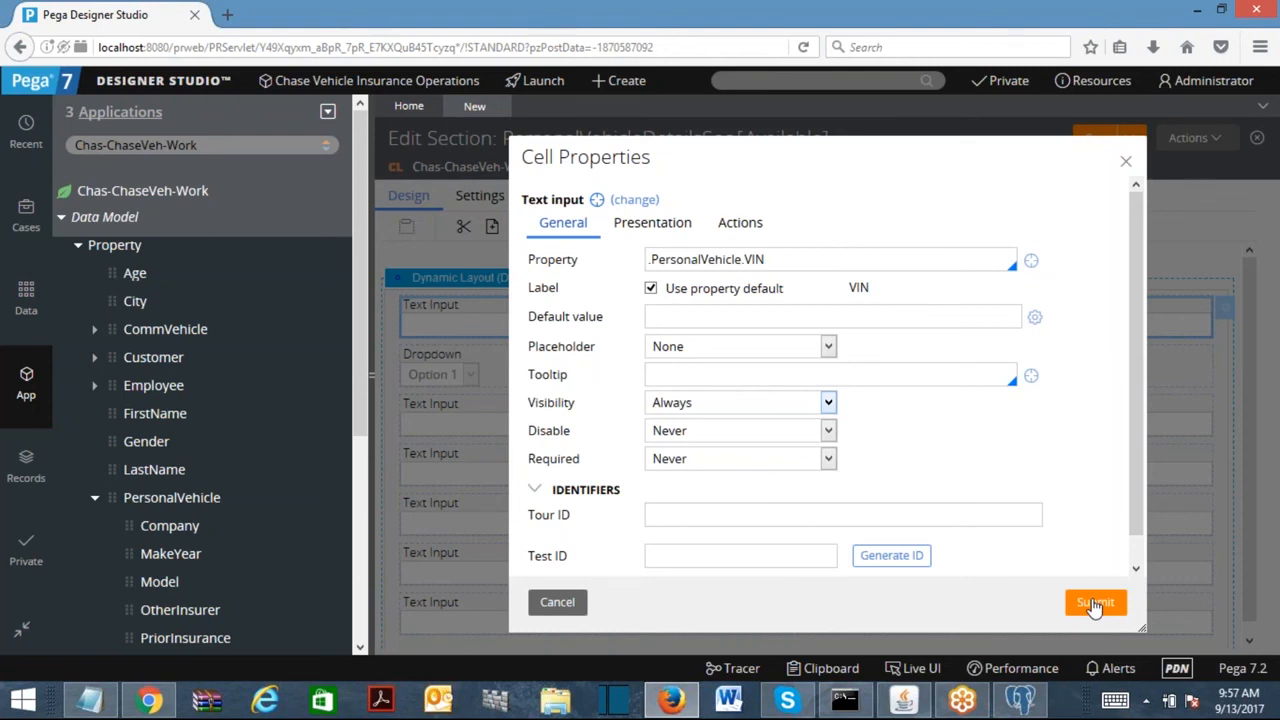
{"action": "left_click", "coordinate": [785, 262]}
{"action": "left_click", "coordinate": [1096, 606]}
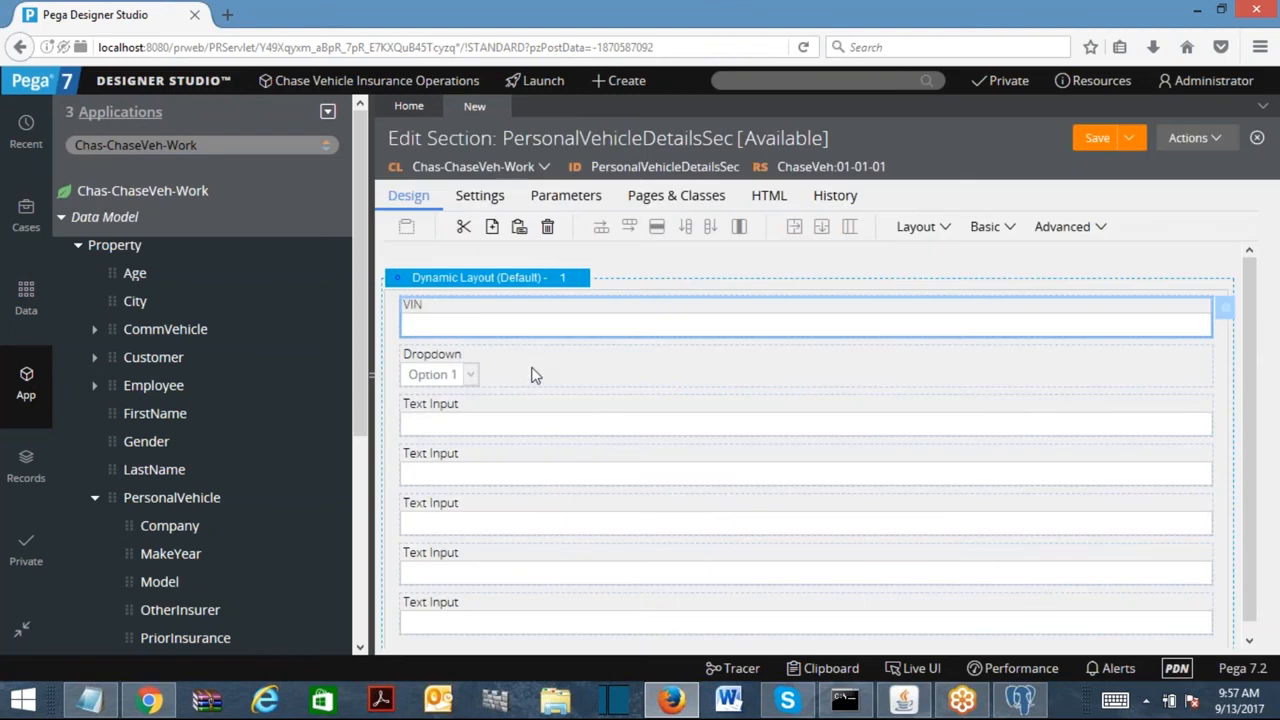
Bind the dropdown to .PersonalVehicle.Company and the next text input to .PersonalVehicle.Model.
{"action": "left_click", "coordinate": [532, 374]}
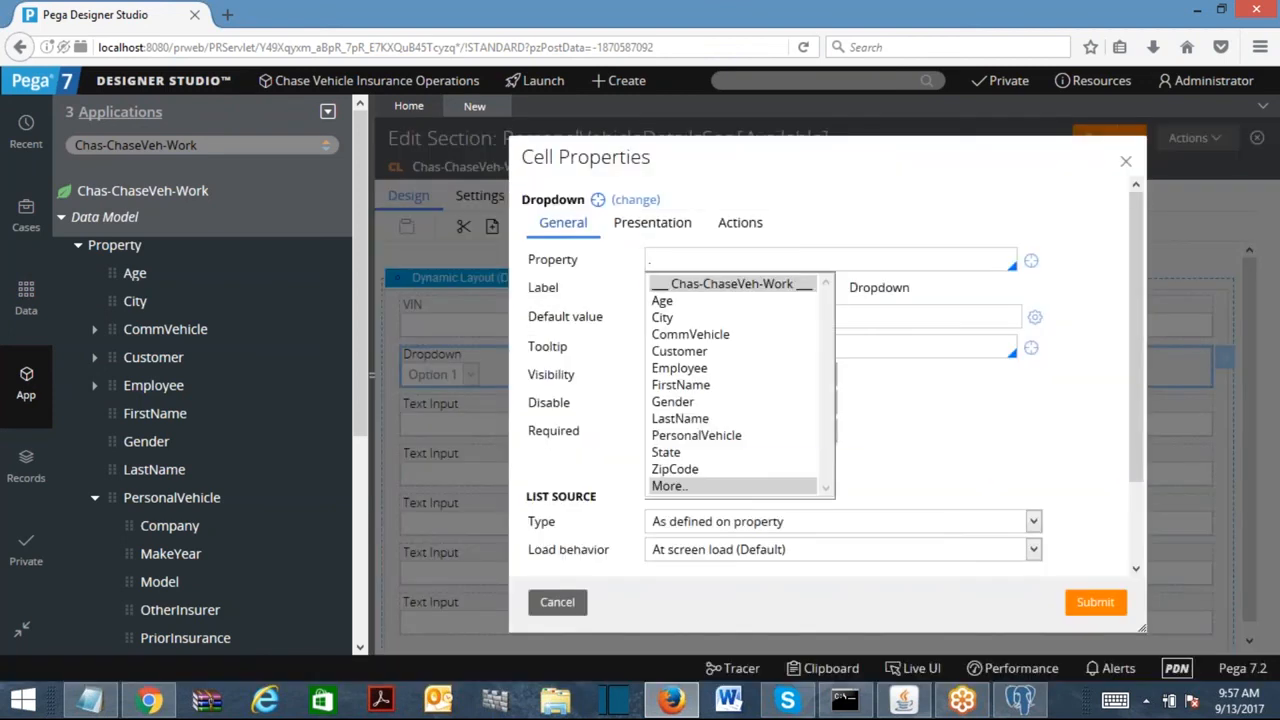
{"action": "left_click", "coordinate": [697, 436]}
{"action": "type", "text": "."}
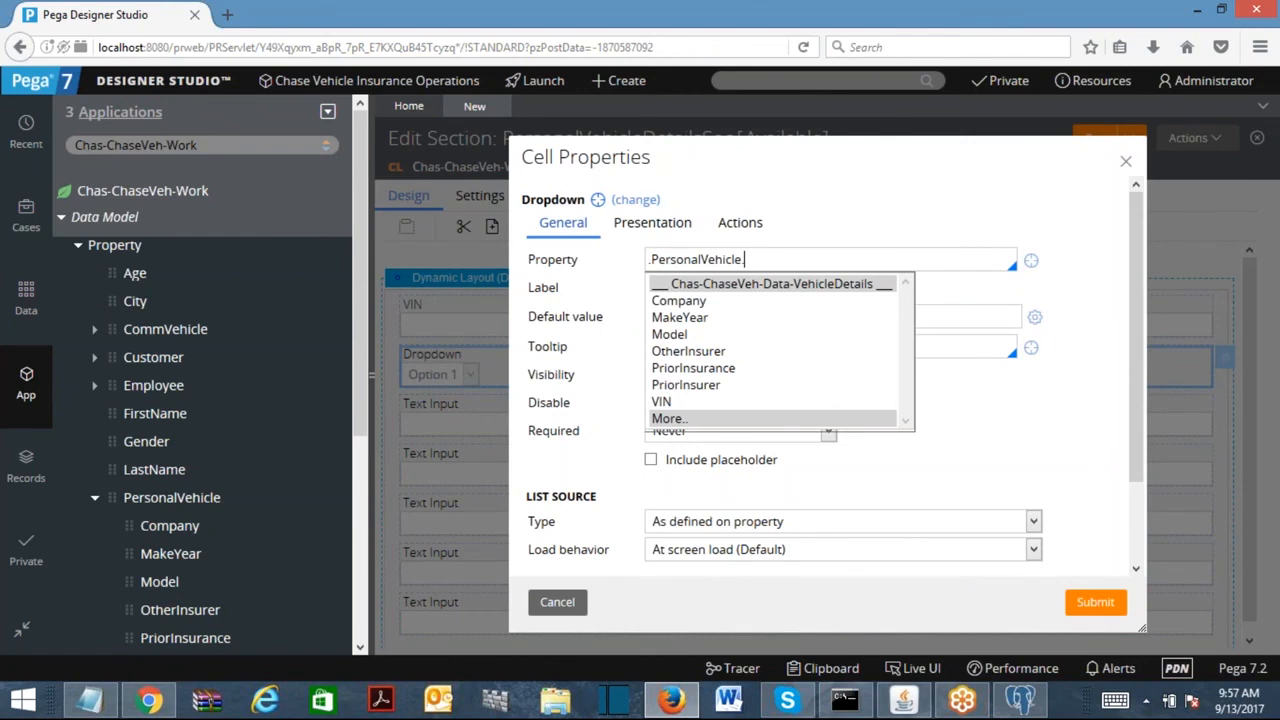
{"action": "type", "text": "co"}
{"action": "key", "text": "Return"}
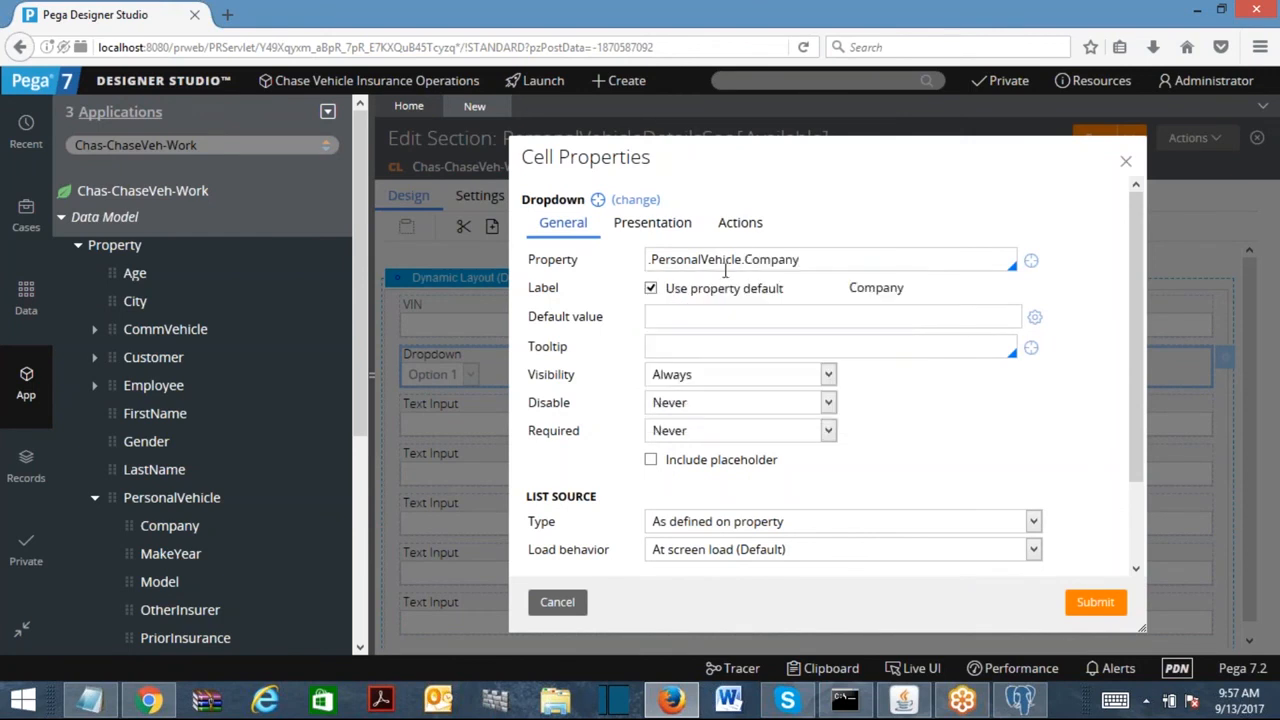
{"action": "left_click", "coordinate": [1094, 601]}
{"action": "double_click", "coordinate": [518, 430]}
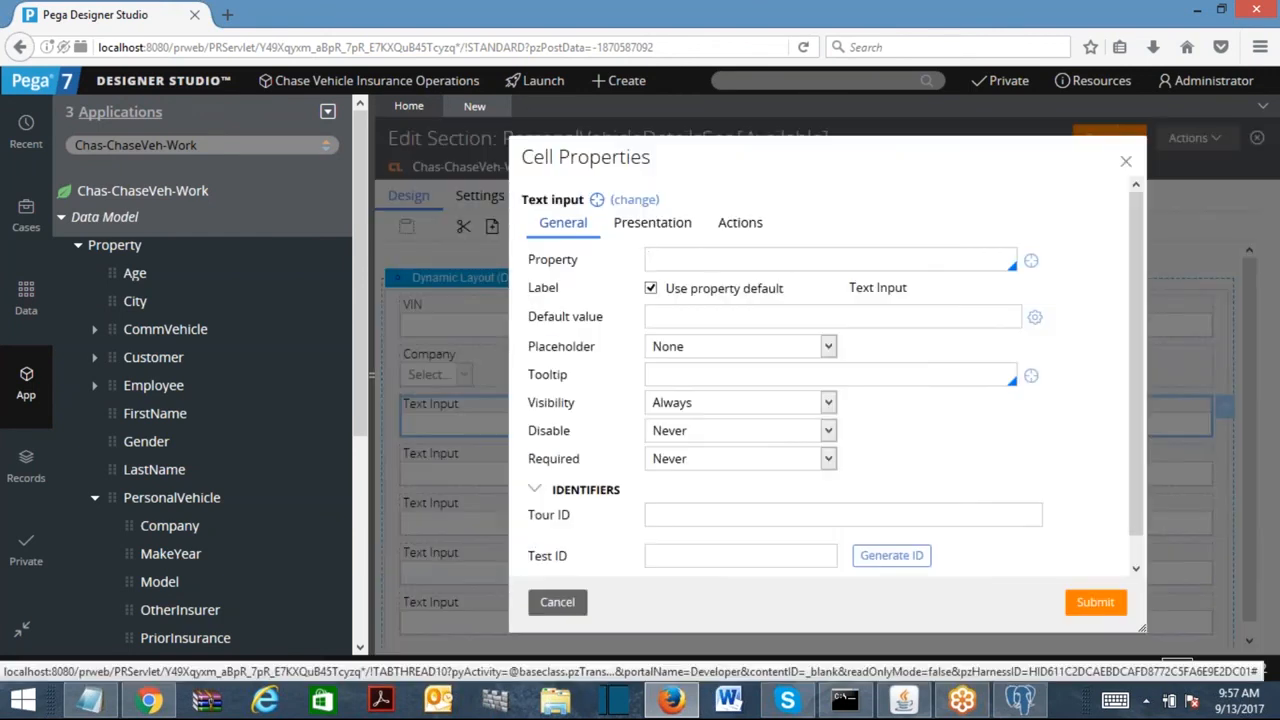
{"action": "type", "text": ".PersonalVehicle"}
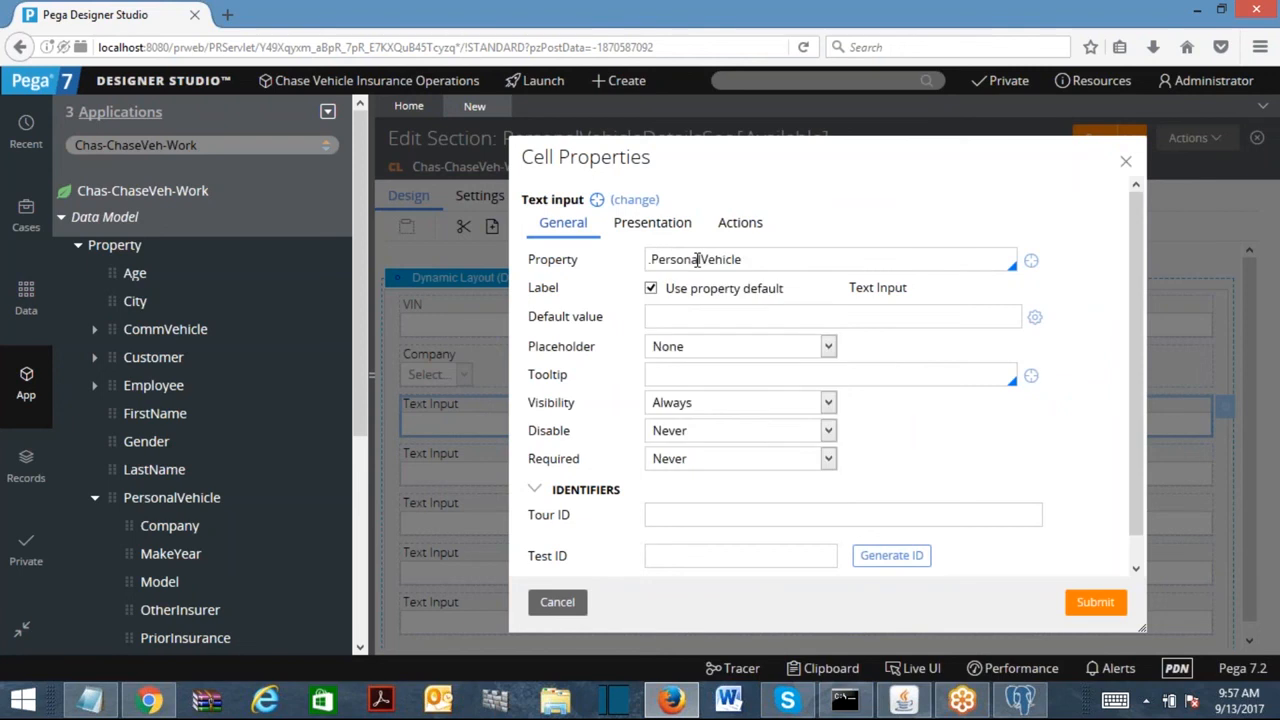
{"action": "type", "text": ".mo"}
{"action": "key", "text": "Return"}
{"action": "left_click", "coordinate": [1094, 602]}
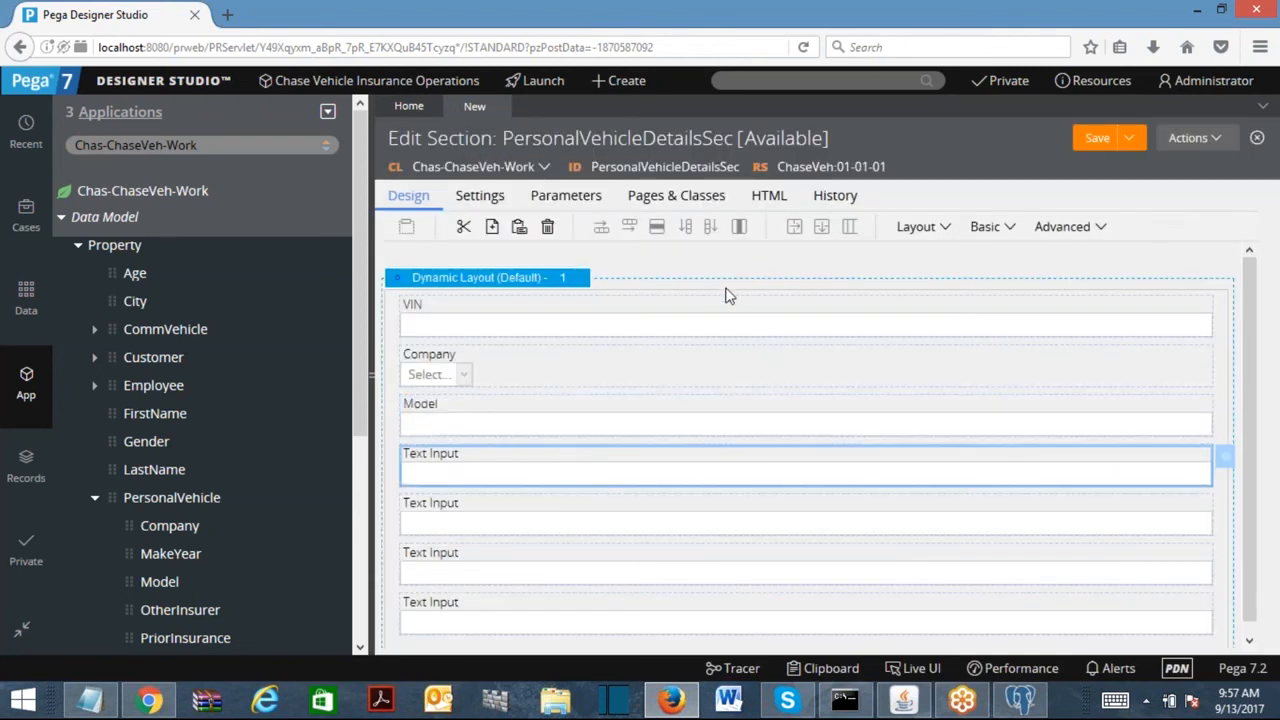
Bind the next two empty fields to .PersonalVehicle.MakeYear and .PersonalVehicle.PriorInsurance.
{"action": "double_click", "coordinate": [551, 455]}
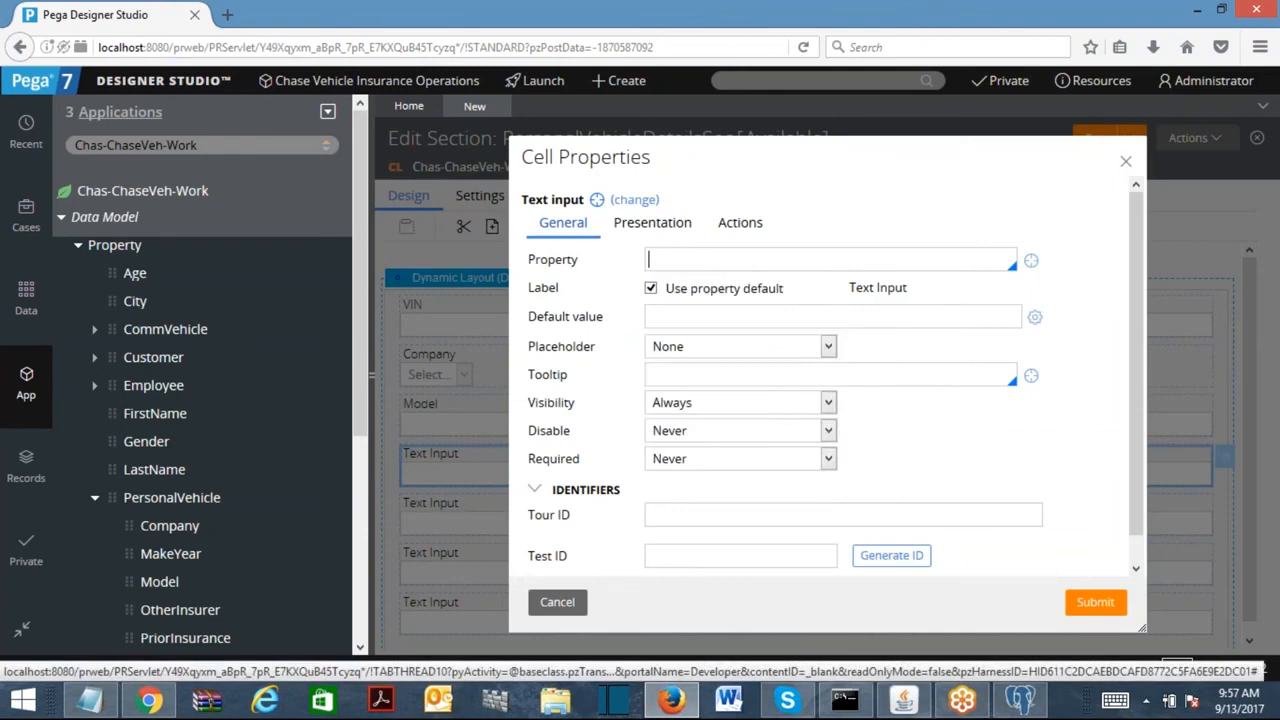
{"action": "type", "text": ".per"}
{"action": "key", "text": "Return"}
{"action": "type", "text": ".mak"}
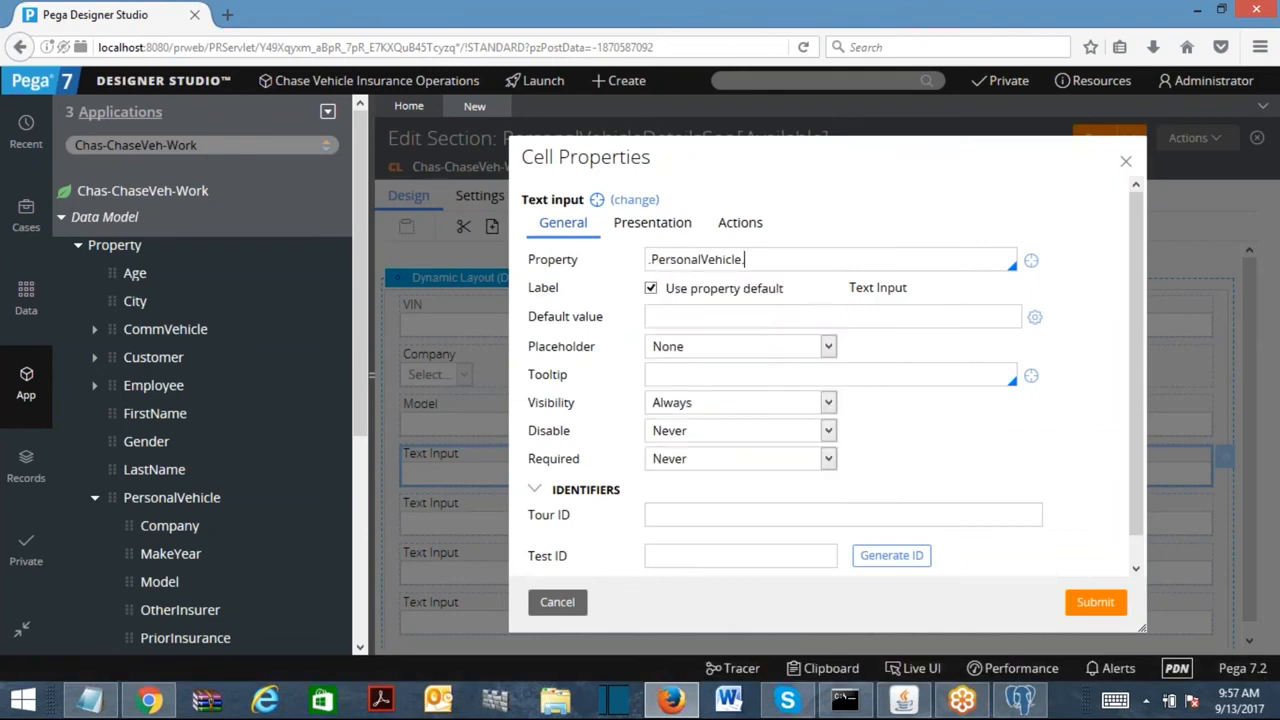
{"action": "key", "text": "Return"}
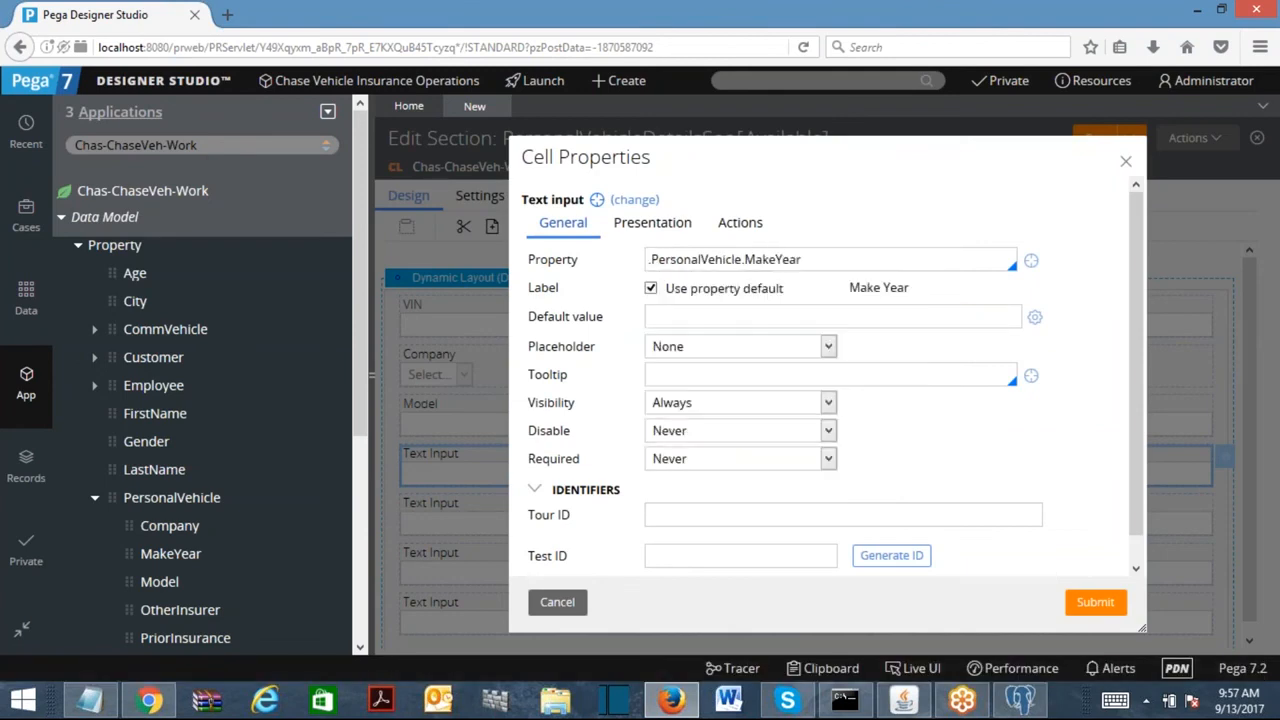
{"action": "left_click", "coordinate": [1094, 601]}
{"action": "double_click", "coordinate": [603, 531]}
{"action": "left_click", "coordinate": [735, 261]}
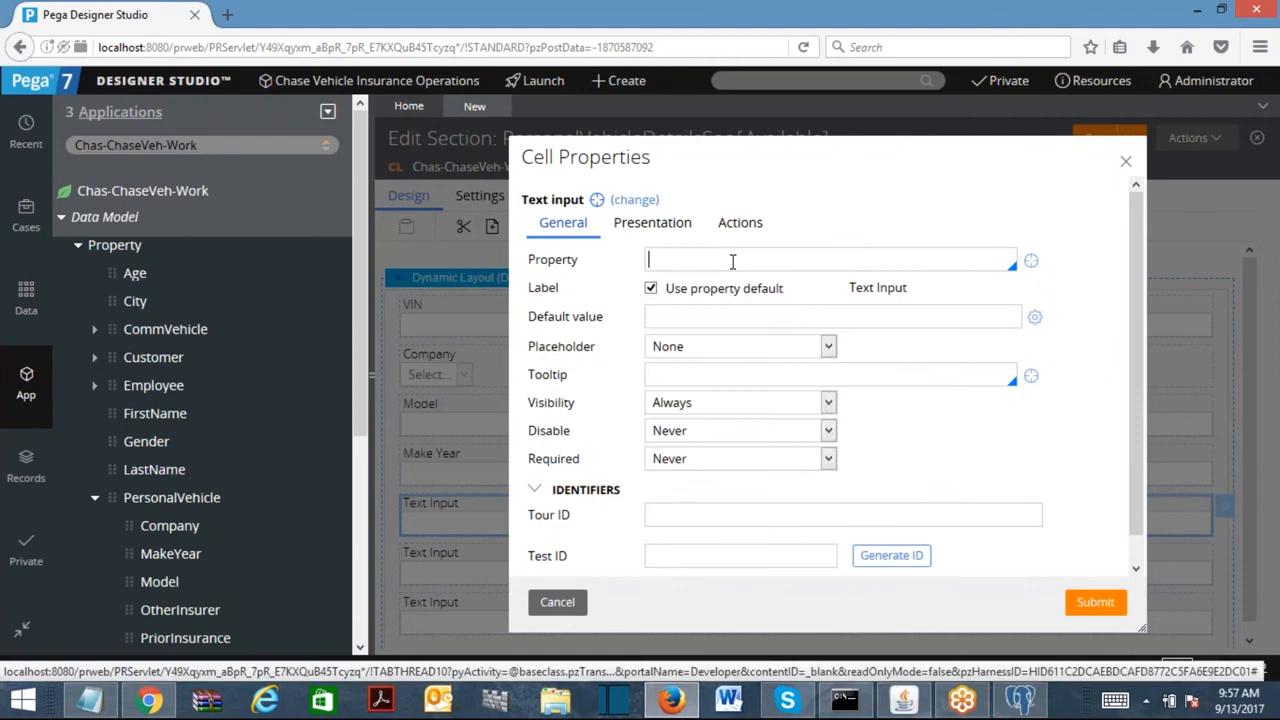
{"action": "type", "text": ".per"}
{"action": "key", "text": "Return"}
{"action": "type", "text": ".pr"}
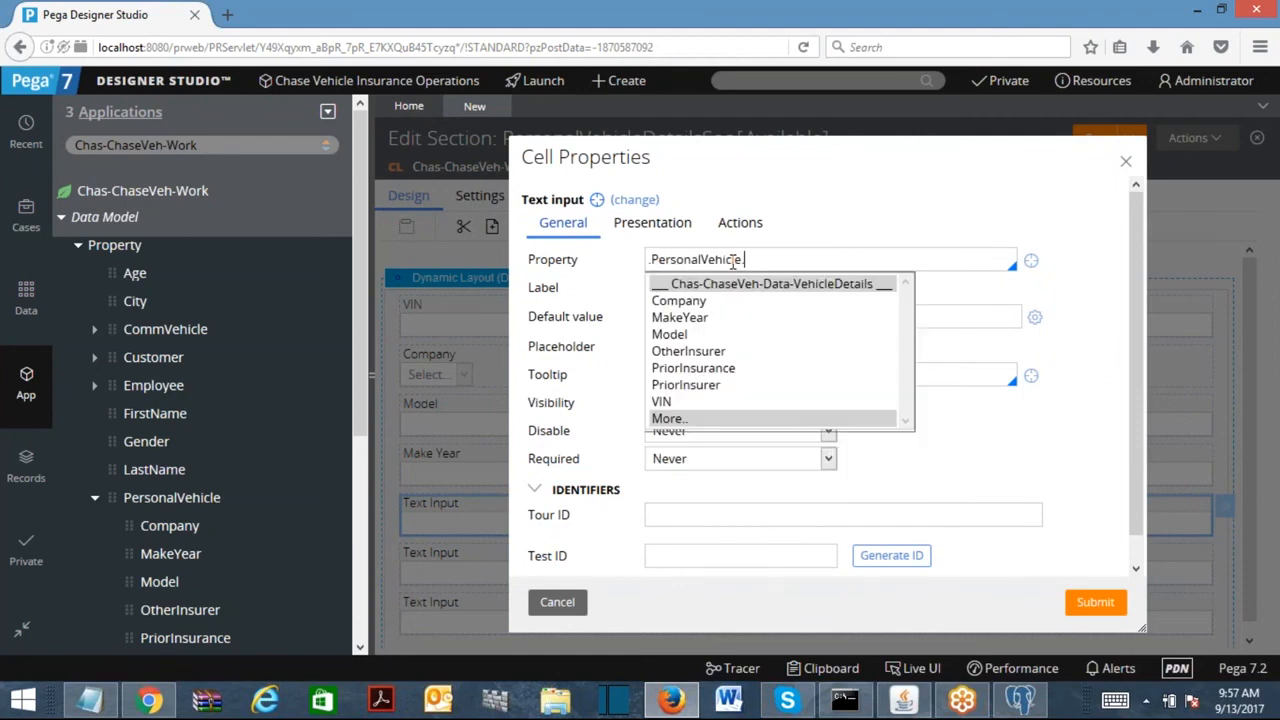
{"action": "key", "text": "Return"}
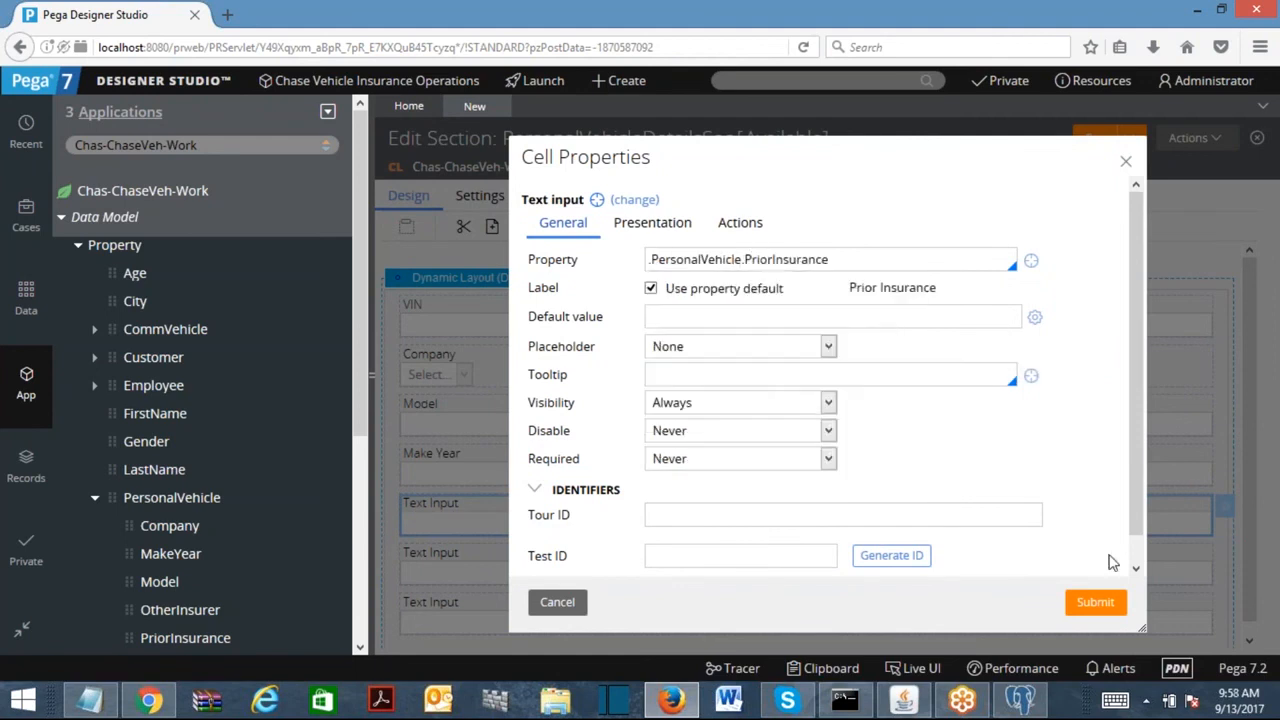
{"action": "left_click", "coordinate": [1099, 601]}
Bind the next empty field to .PersonalVehicle.PriorInsurer.
{"action": "double_click", "coordinate": [556, 570]}
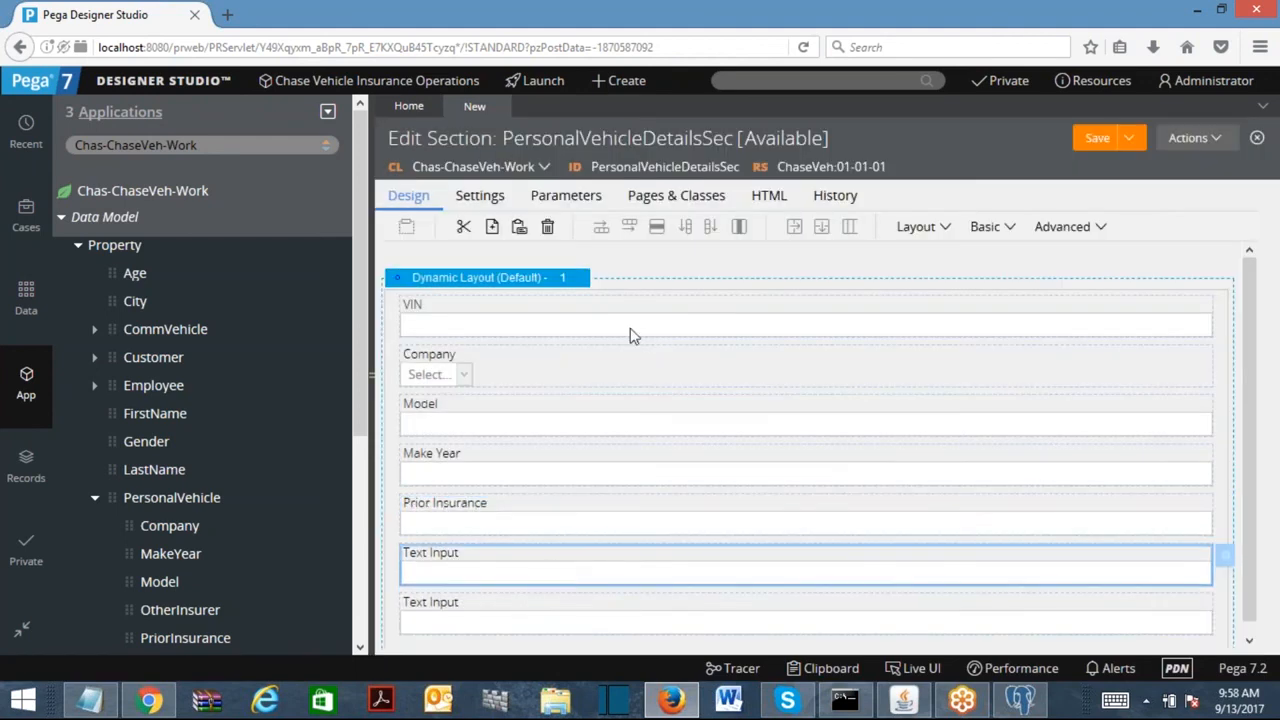
{"action": "type", "text": ".p"}
{"action": "key", "text": "Return"}
{"action": "type", "text": ".PersonalVehicle."}
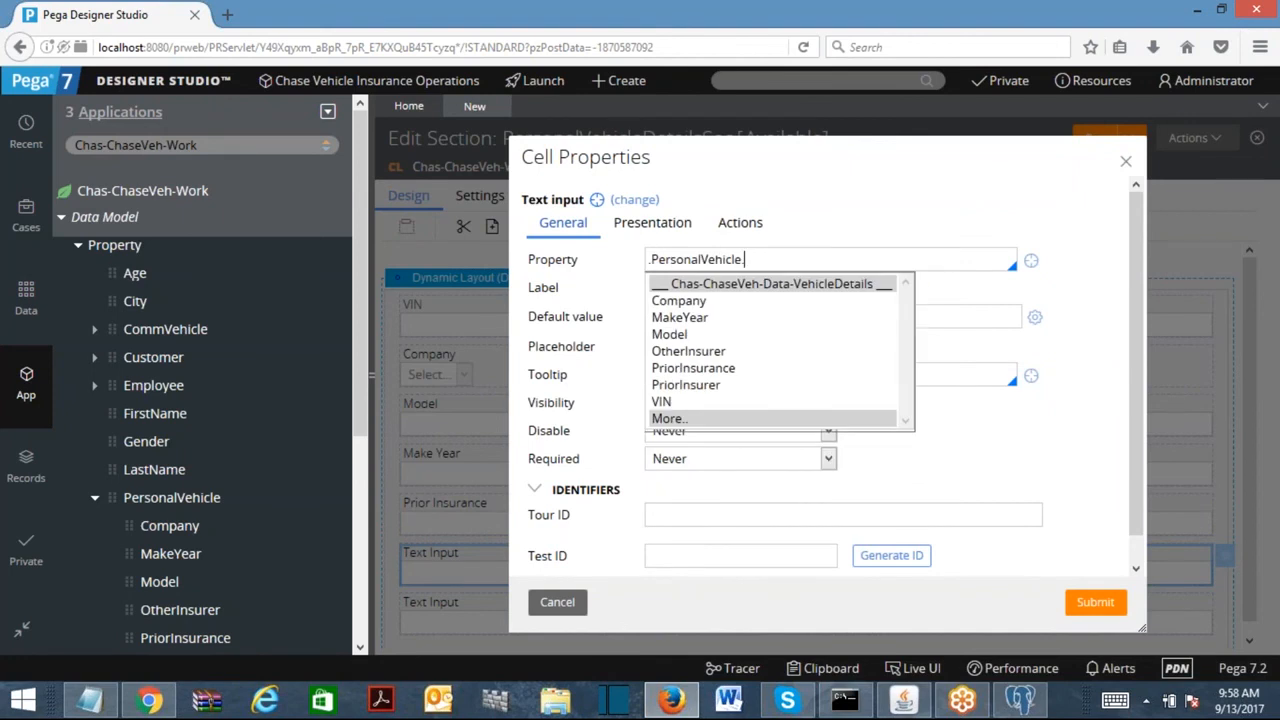
{"action": "type", "text": "pr"}
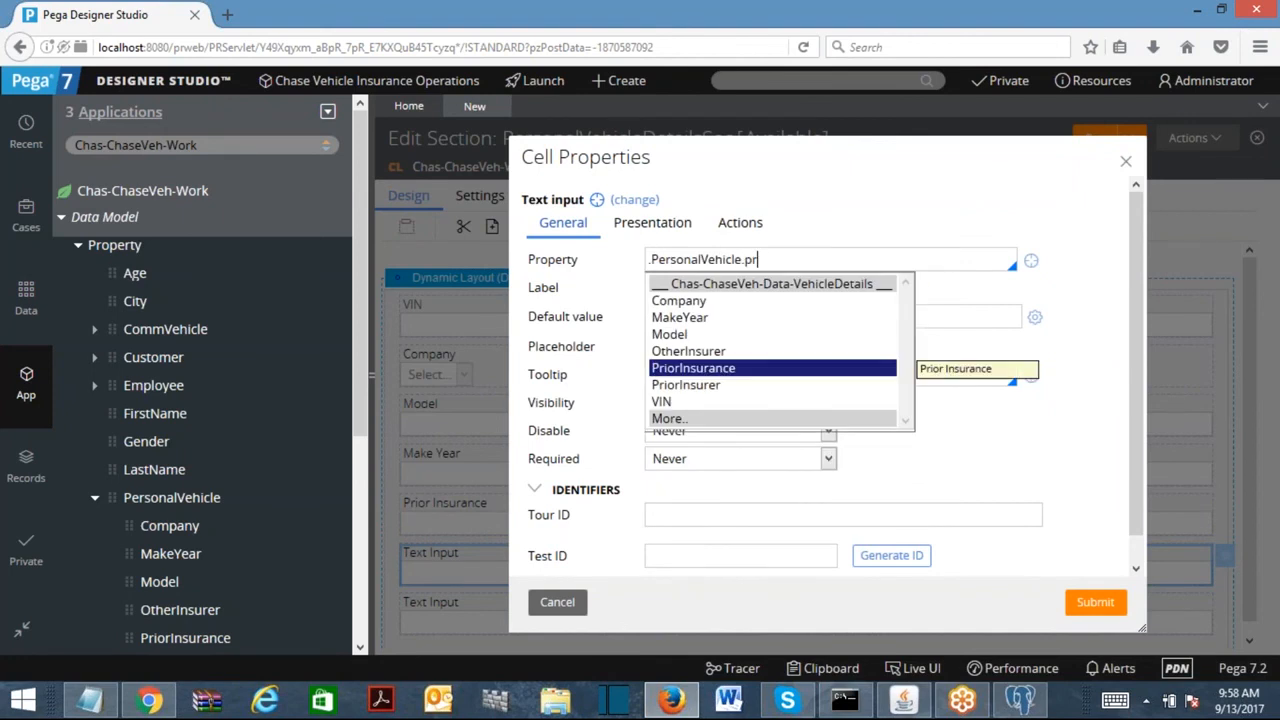
{"action": "key", "text": "Down"}
{"action": "key", "text": "Return"}
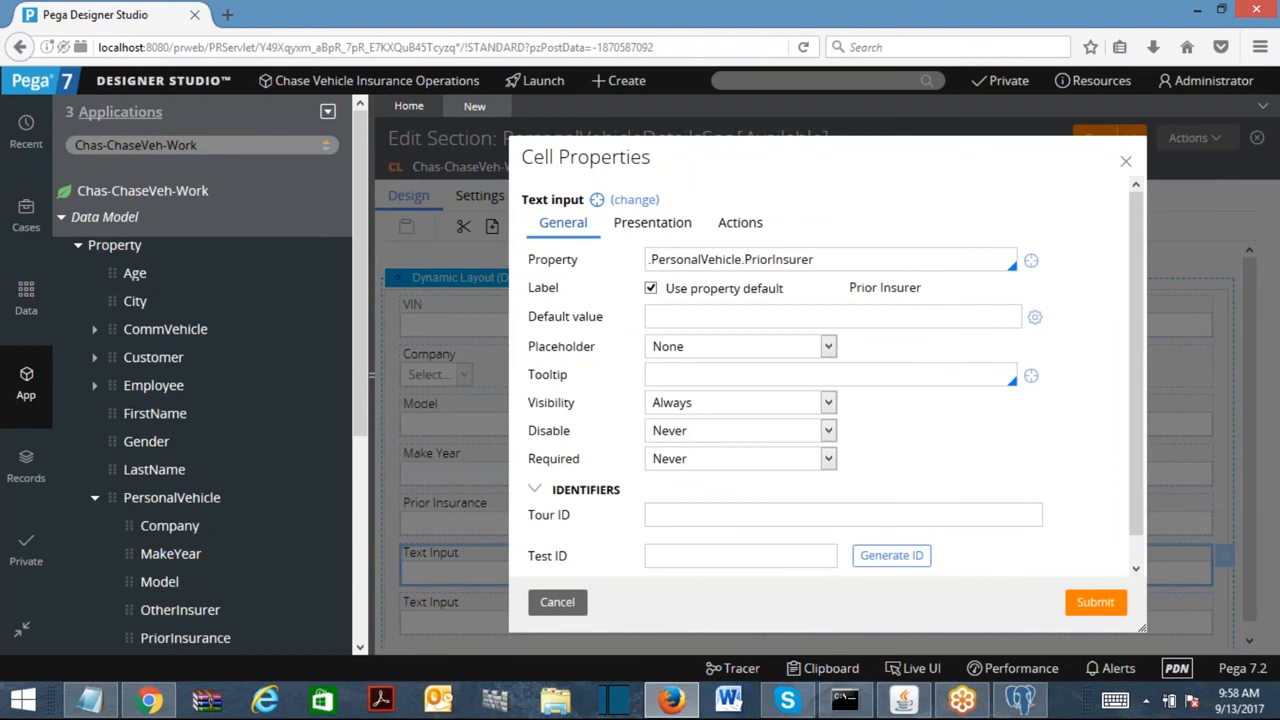
{"action": "left_click", "coordinate": [1108, 603]}
Bind the last empty field to .PersonalVehicle.OtherInsurer.
{"action": "double_click", "coordinate": [530, 617]}
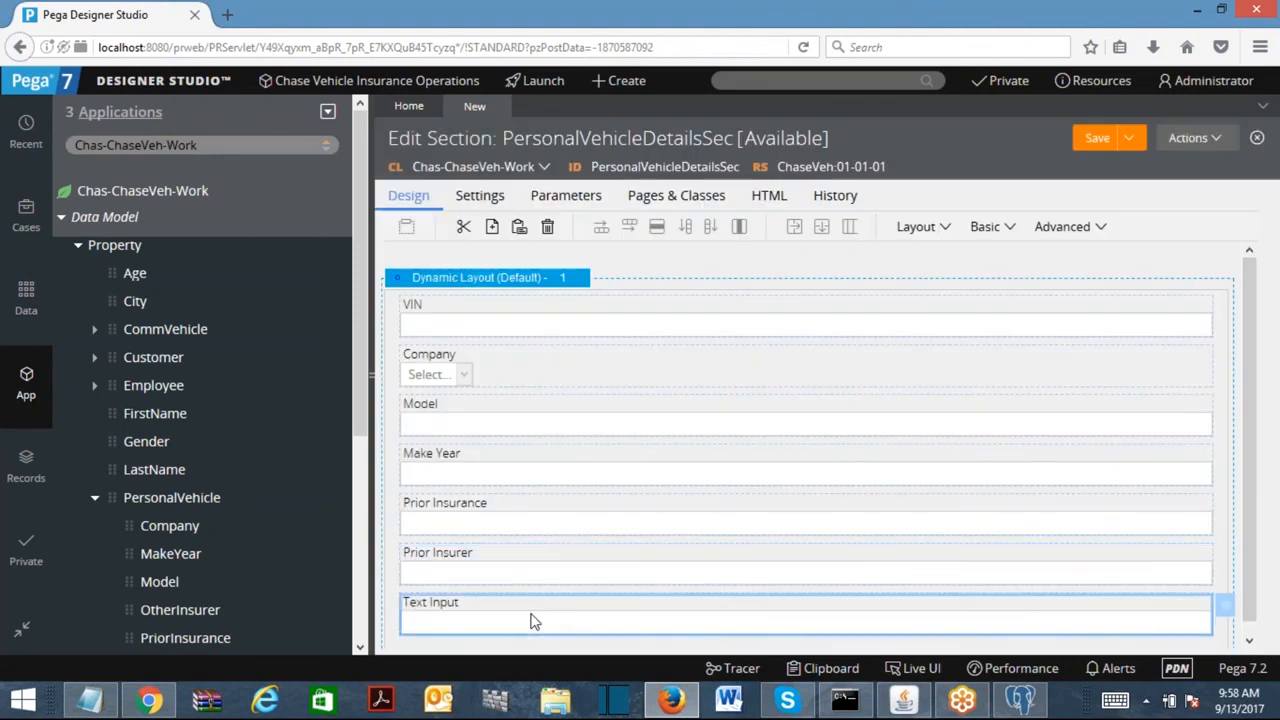
{"action": "type", "text": ".P"}
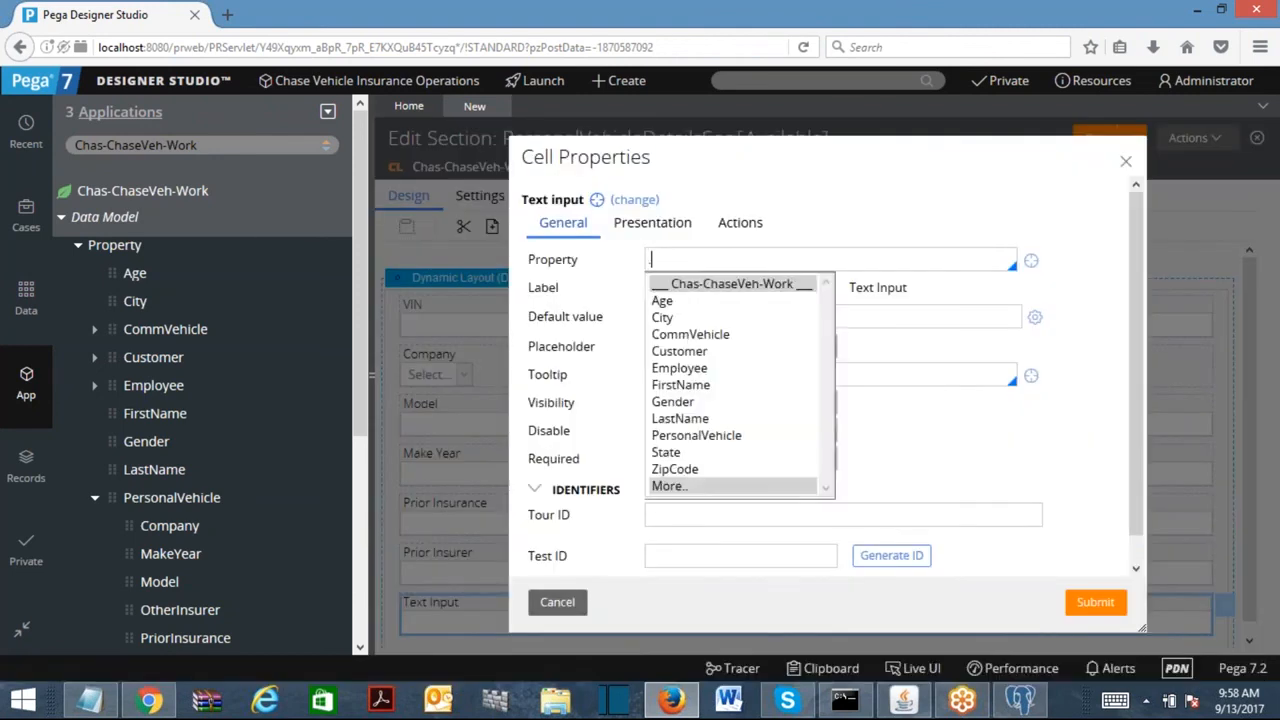
{"action": "key", "text": "Down"}
{"action": "key", "text": "Return"}
{"action": "type", "text": ".oter"}
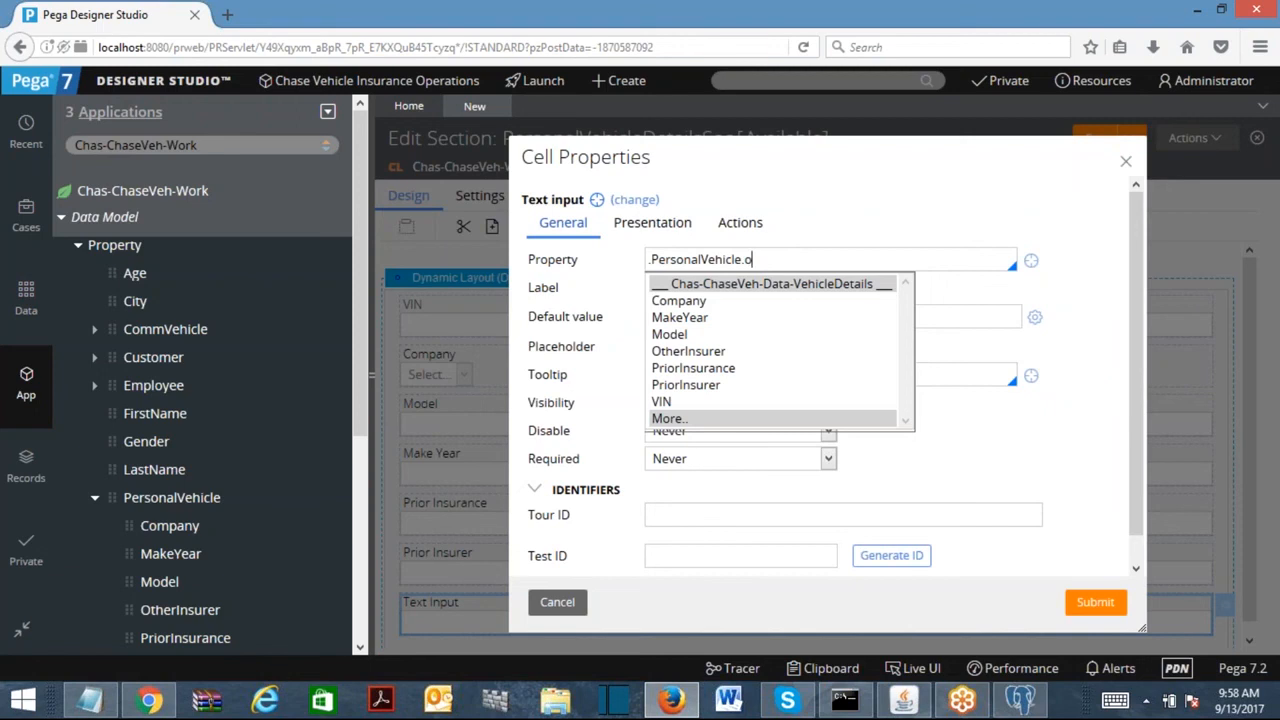
{"action": "left_click", "coordinate": [738, 356]}
{"action": "left_click", "coordinate": [1096, 603]}
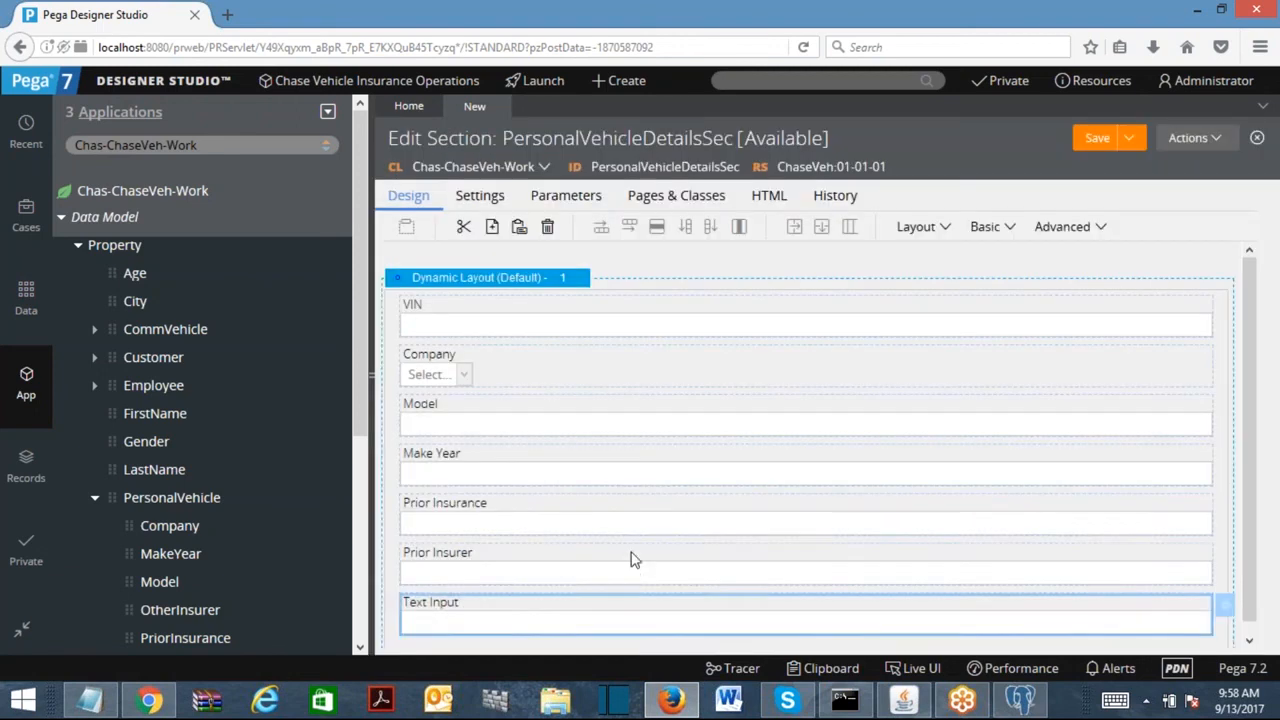
{"action": "left_click", "coordinate": [474, 528]}
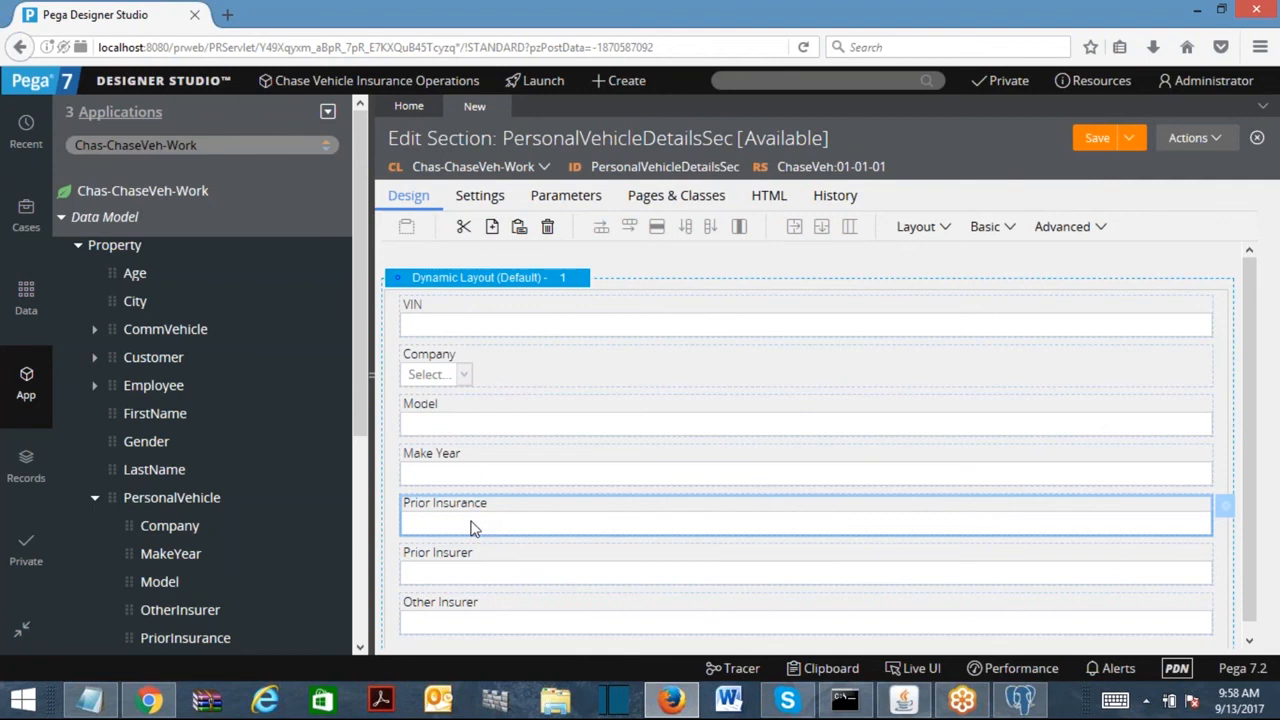
Change the Prior Insurance control to Inherit from property and submit.
{"action": "left_click", "coordinate": [1225, 510]}
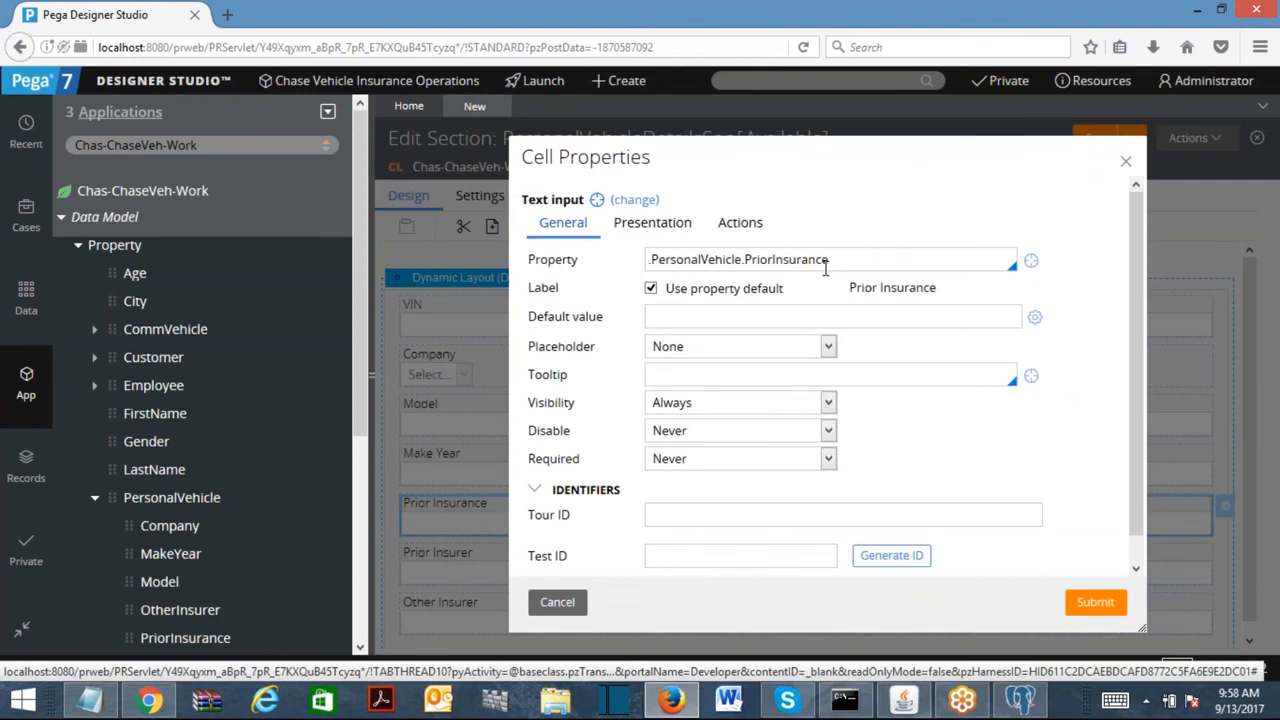
{"action": "left_click_drag", "start_coordinate": [522, 199], "coordinate": [585, 202]}
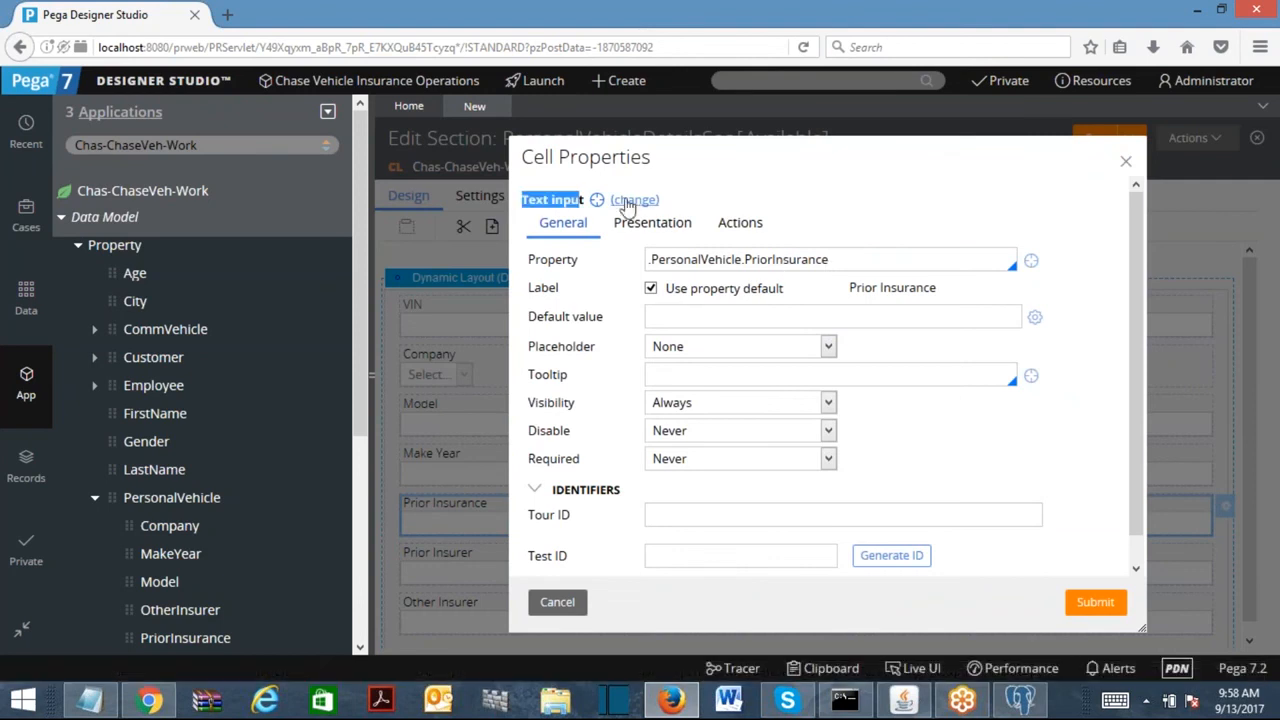
{"action": "left_click", "coordinate": [636, 201]}
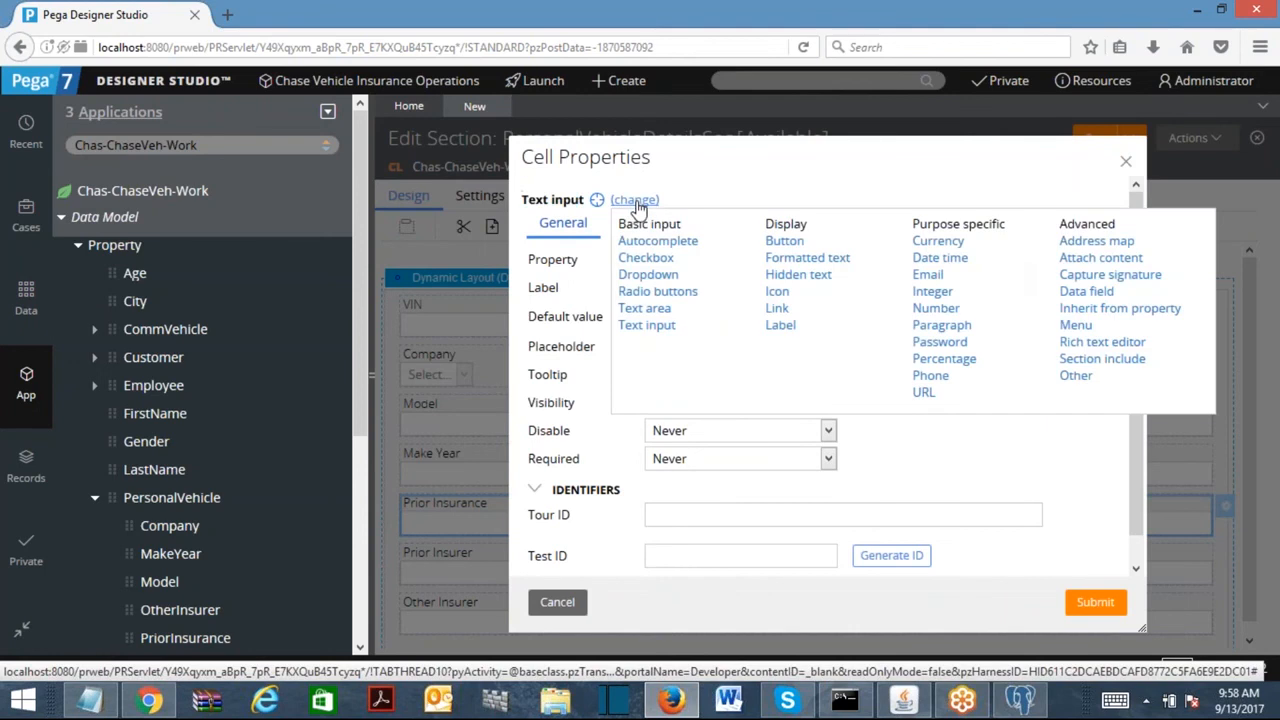
{"action": "left_click", "coordinate": [1084, 310]}
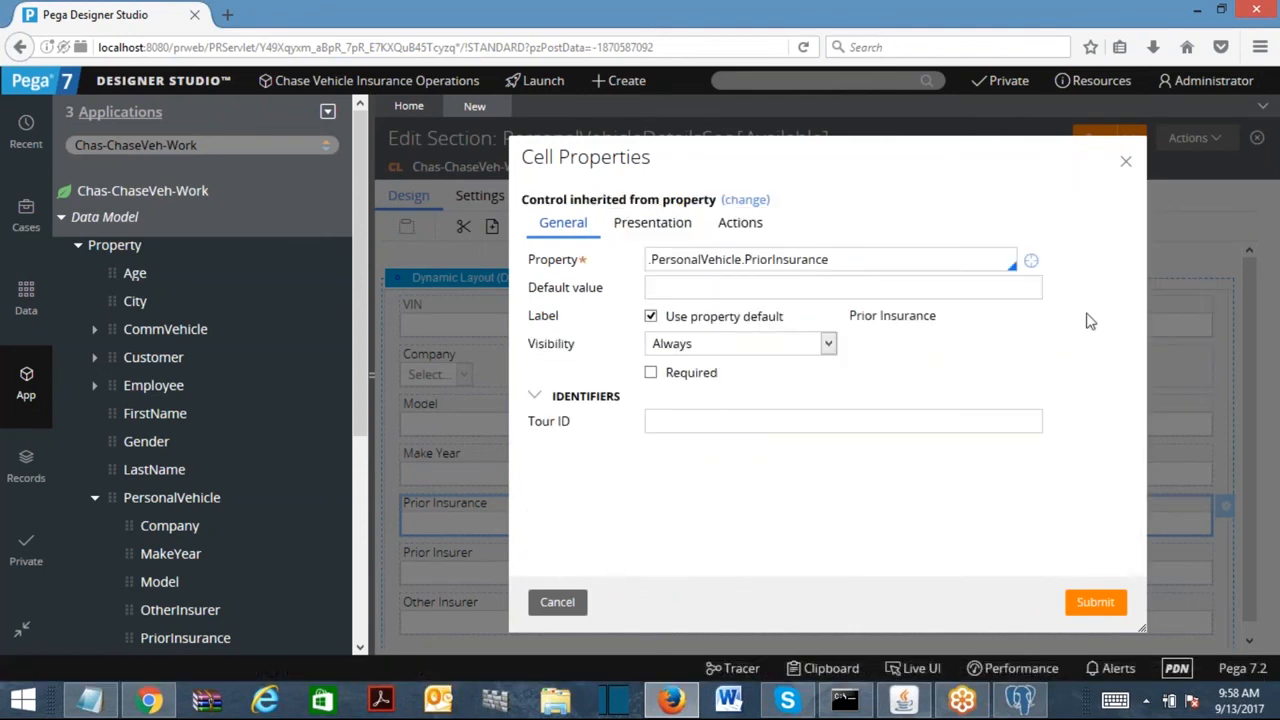
{"action": "left_click", "coordinate": [1115, 602]}
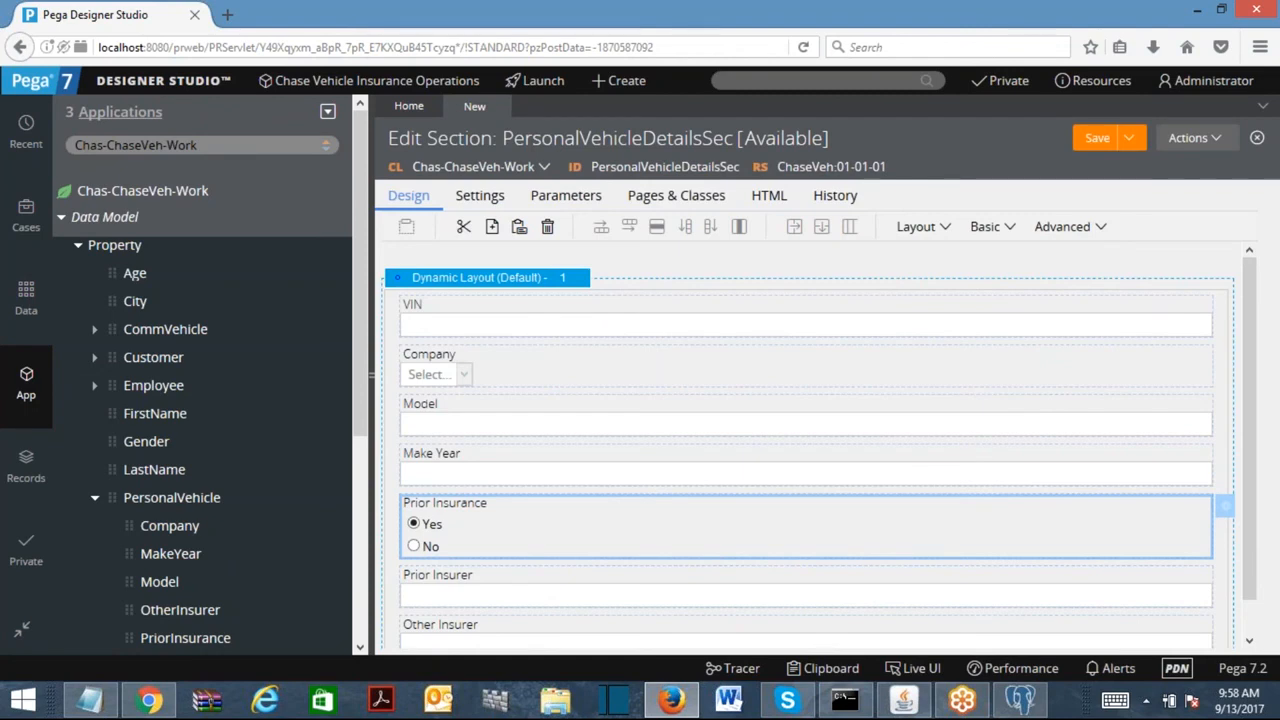
Reopen the Prior Insurance settings to confirm Inherit from property is kept.
{"action": "double_click", "coordinate": [577, 537]}
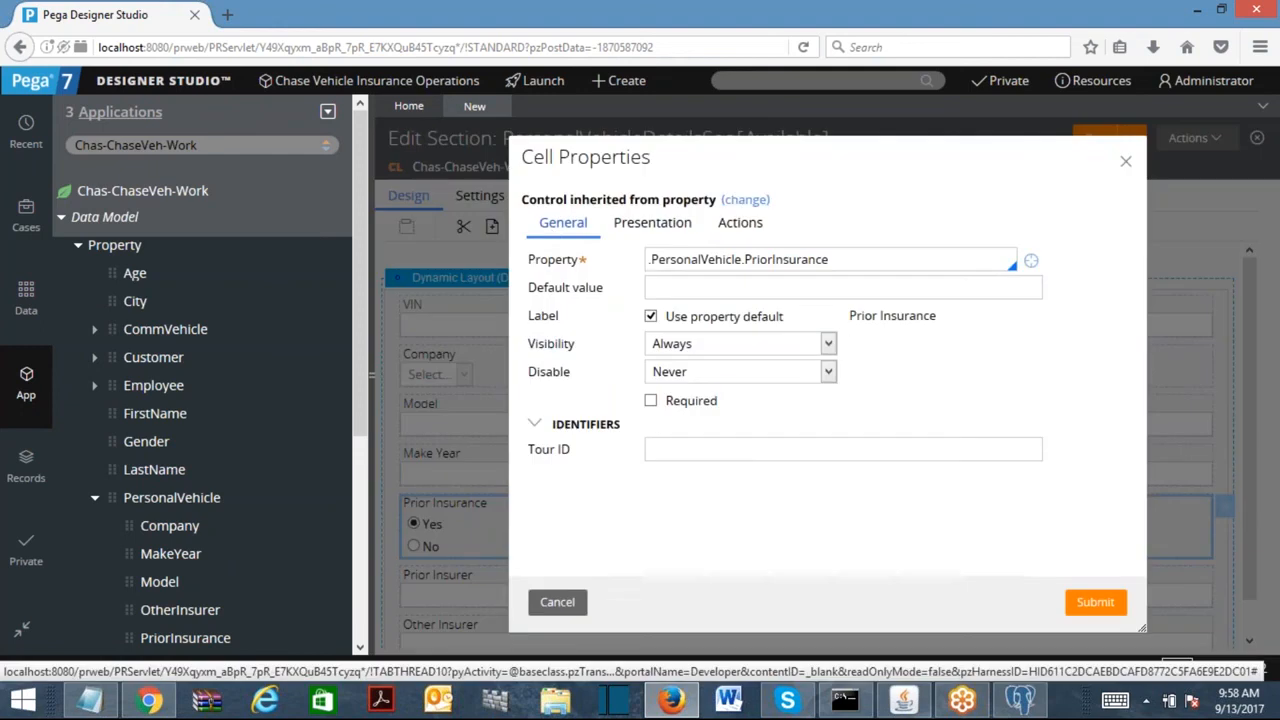
{"action": "left_click", "coordinate": [738, 200]}
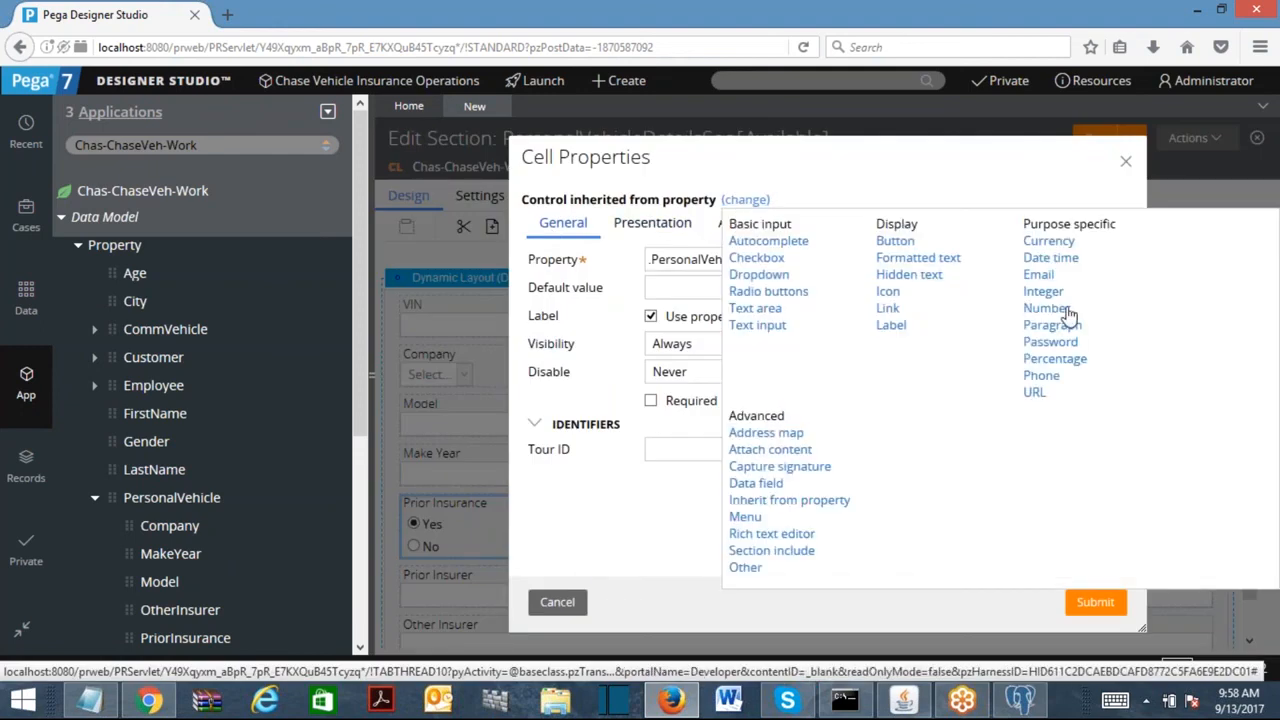
{"action": "left_click", "coordinate": [790, 500]}
{"action": "left_click", "coordinate": [1095, 601]}
{"action": "double_click", "coordinate": [465, 518]}
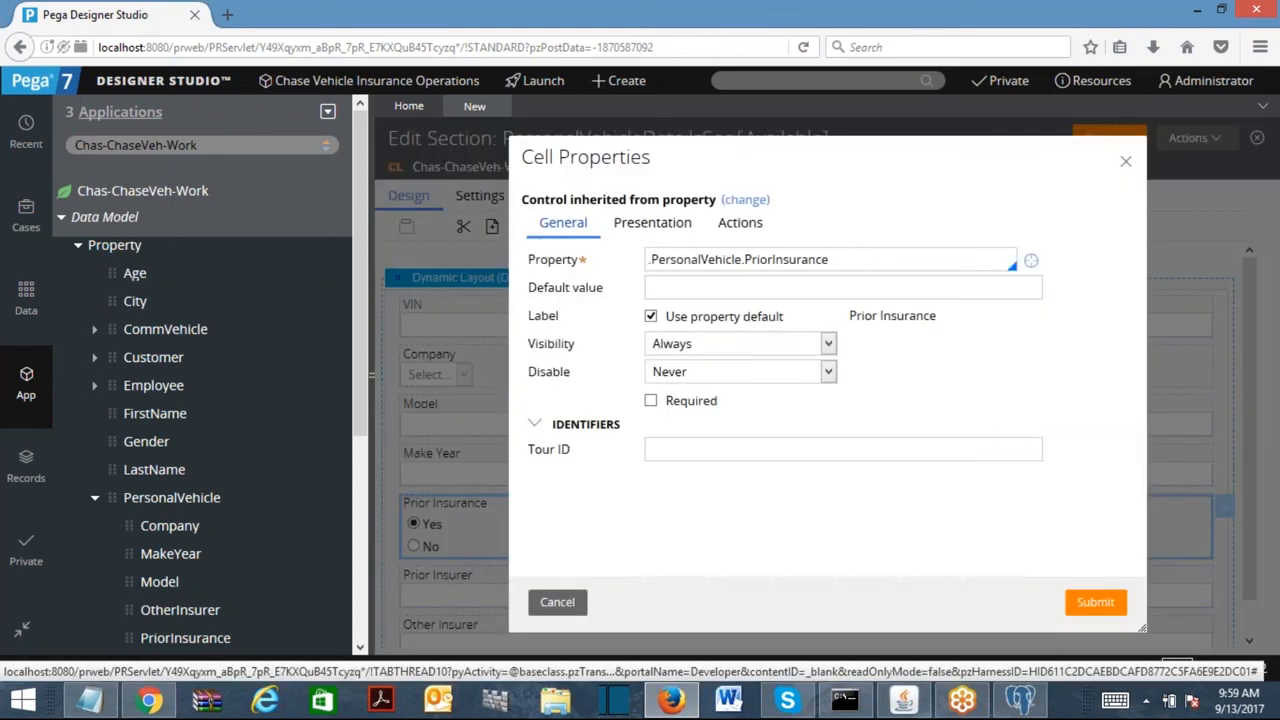
{"action": "left_click", "coordinate": [1095, 603]}
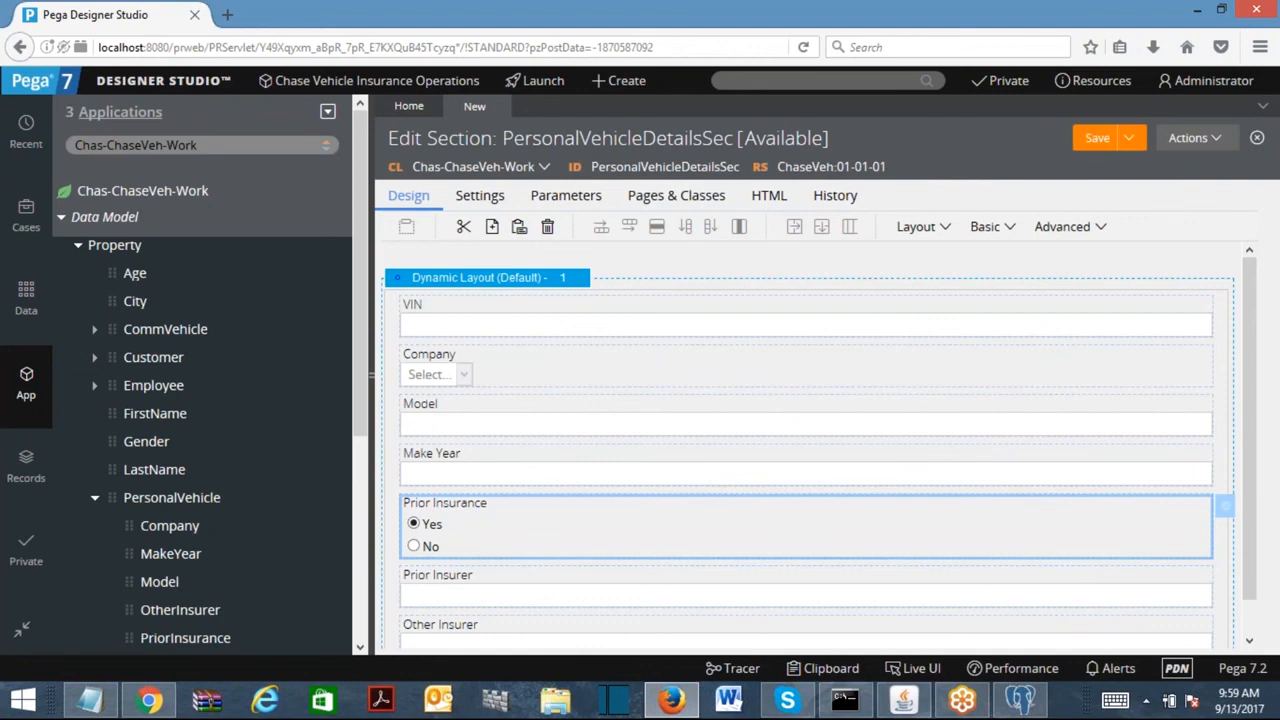
{"action": "left_click", "coordinate": [556, 282]}
Set the dynamic layout's format to Other > Stacked with labels left.
{"action": "left_click", "coordinate": [590, 281]}
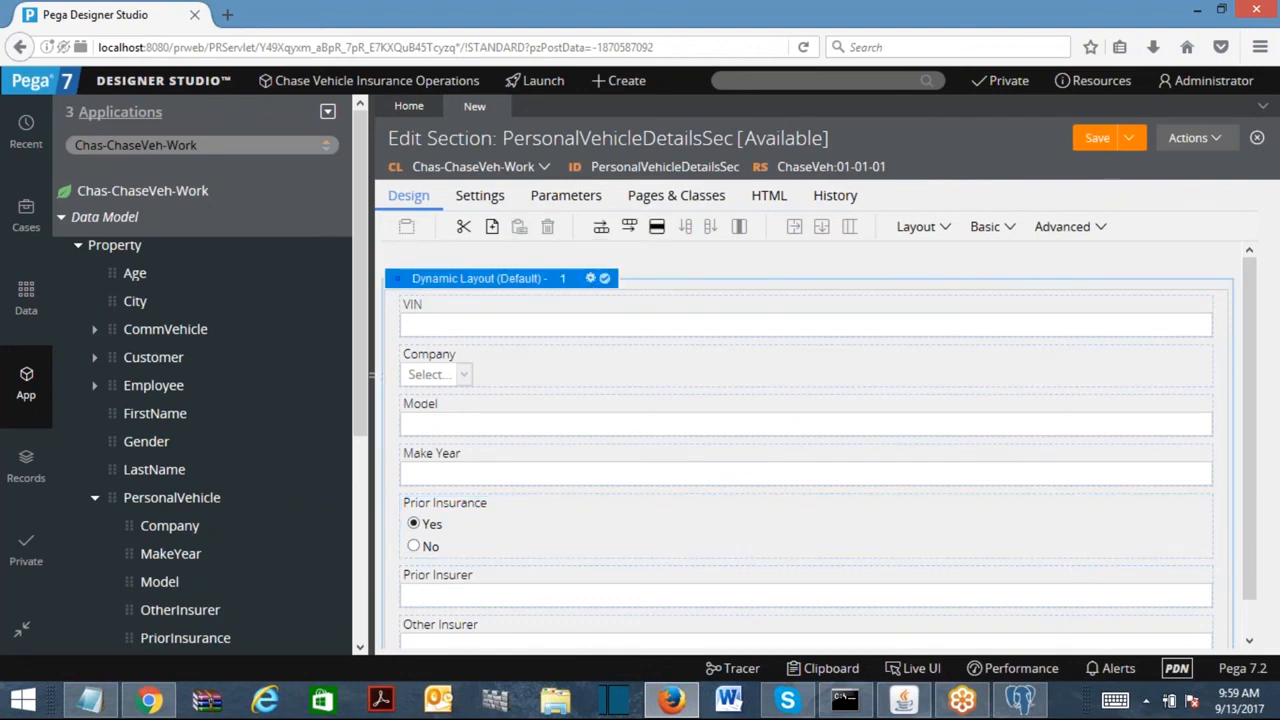
{"action": "left_click", "coordinate": [714, 260]}
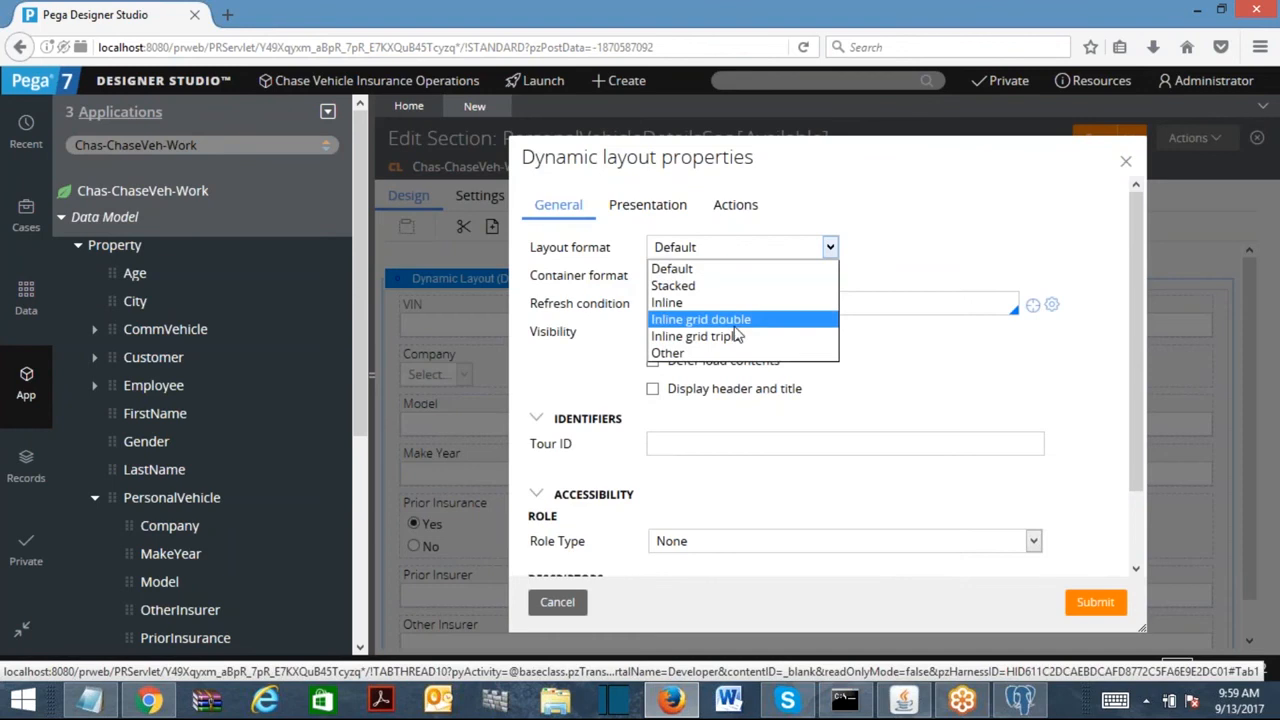
{"action": "left_click", "coordinate": [709, 352]}
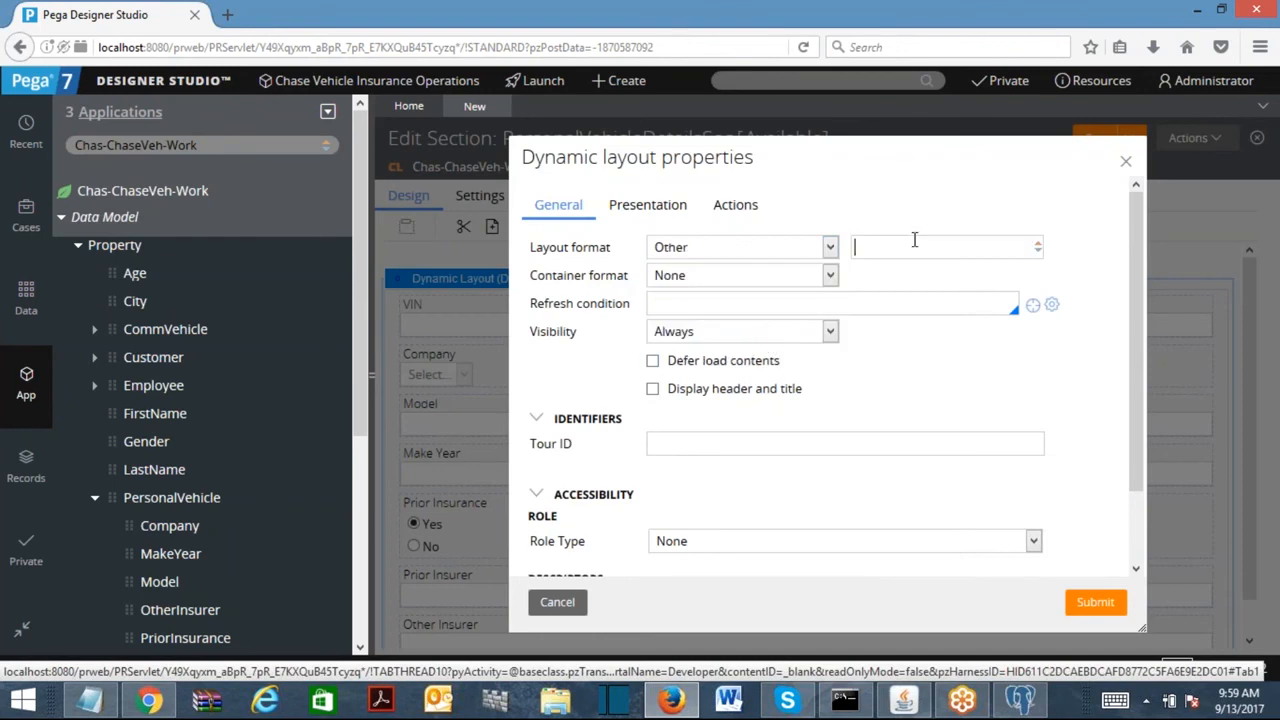
{"action": "left_click", "coordinate": [914, 240]}
{"action": "type", "text": "stav"}
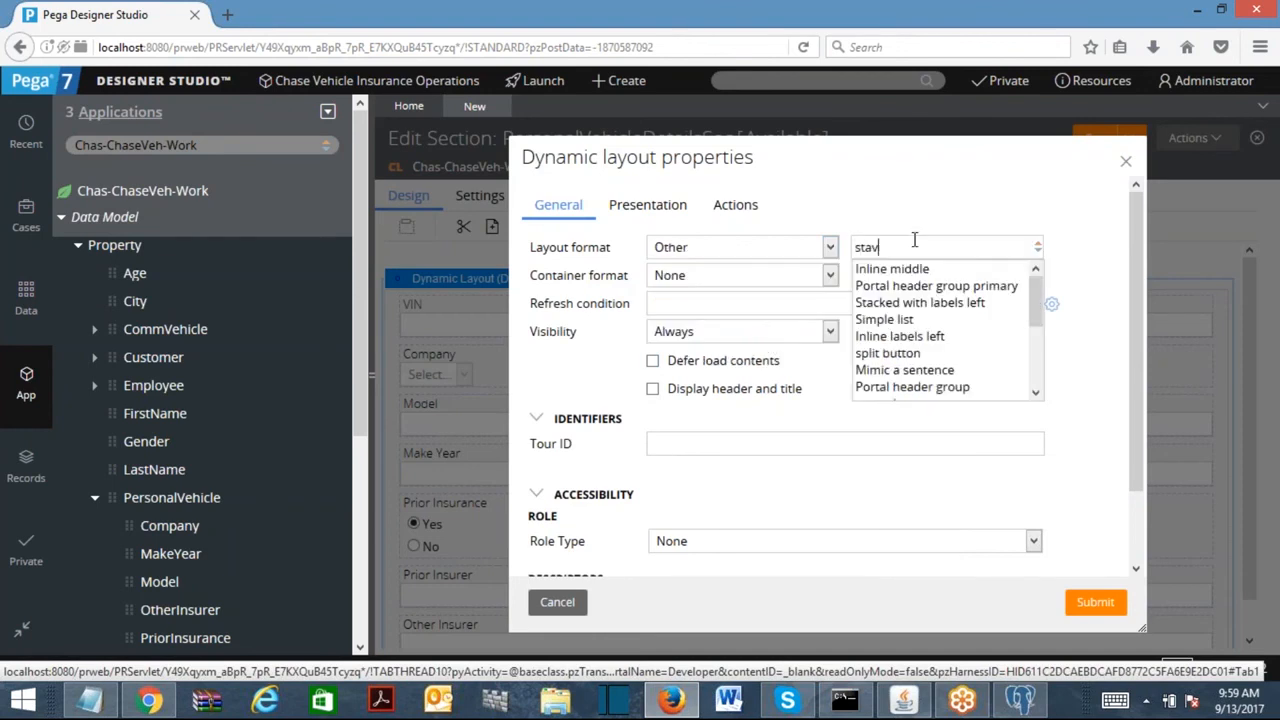
{"action": "key", "text": "BackSpace"}
{"action": "type", "text": "cke"}
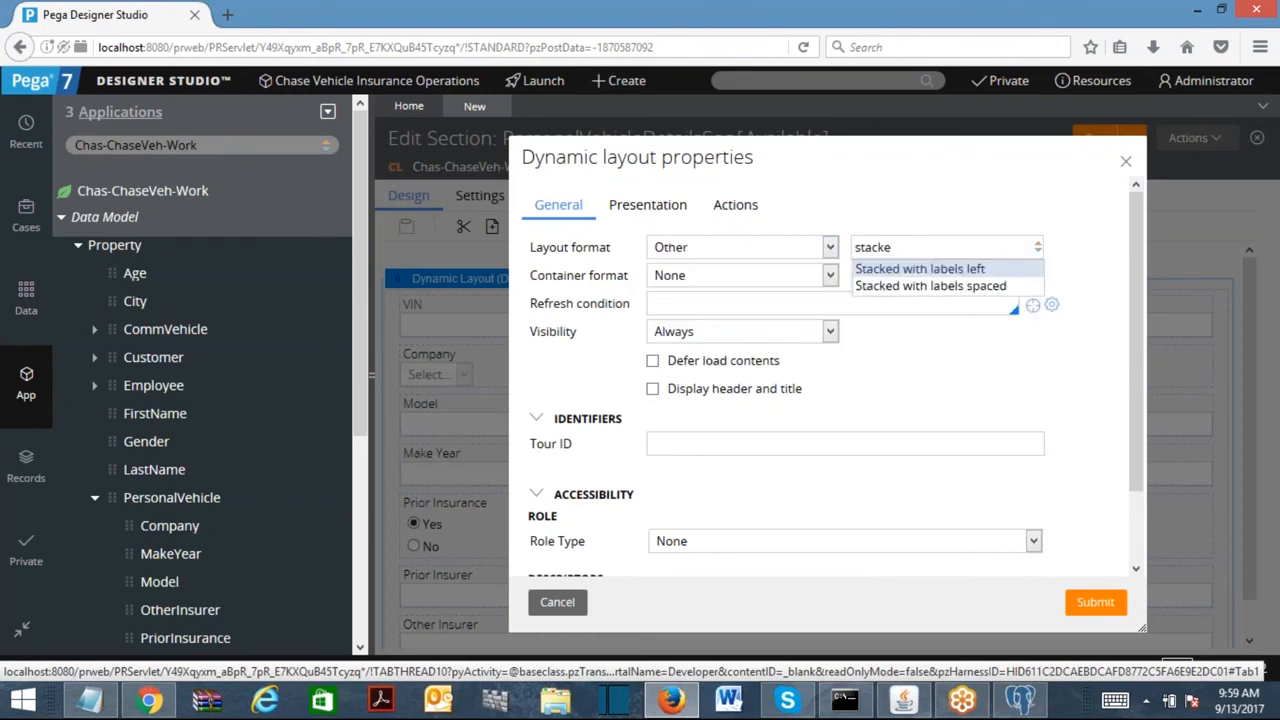
{"action": "left_click", "coordinate": [930, 269]}
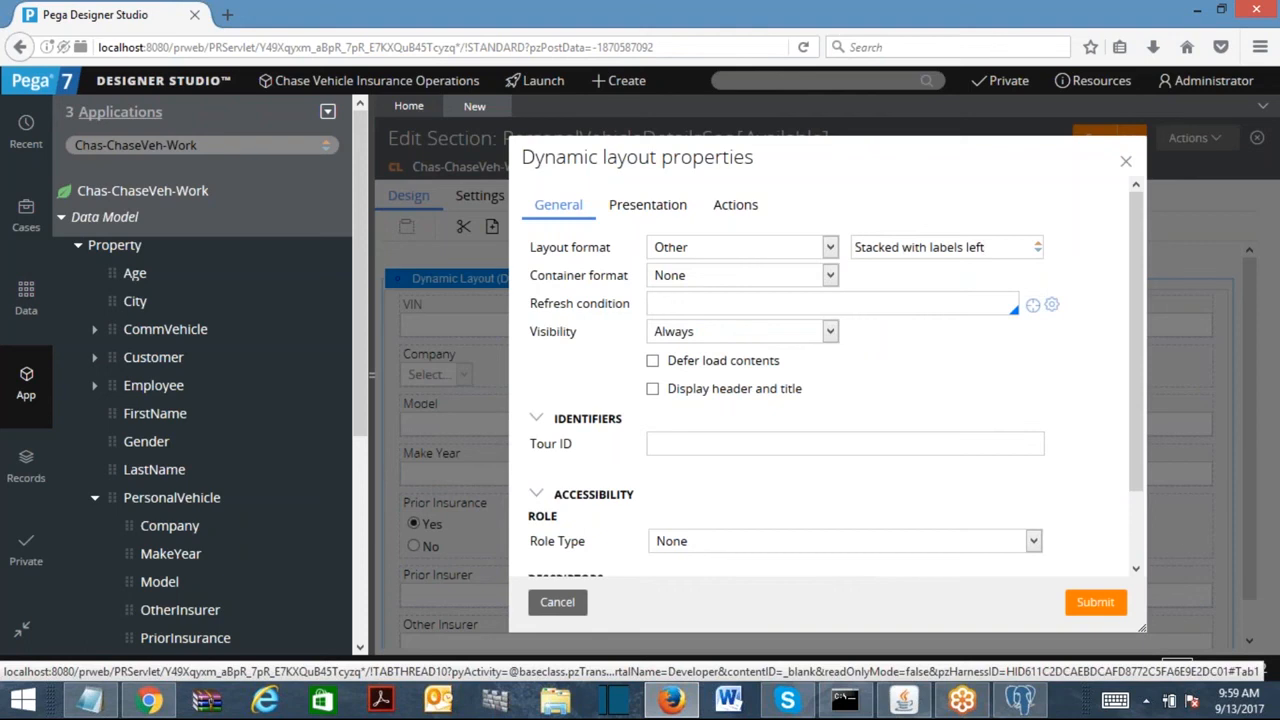
Turn on the header with title 'Provide Your Personal Vehicle Details' and submit.
{"action": "left_click", "coordinate": [652, 389]}
{"action": "double_click", "coordinate": [862, 437]}
{"action": "type", "text": "Provide Your "}
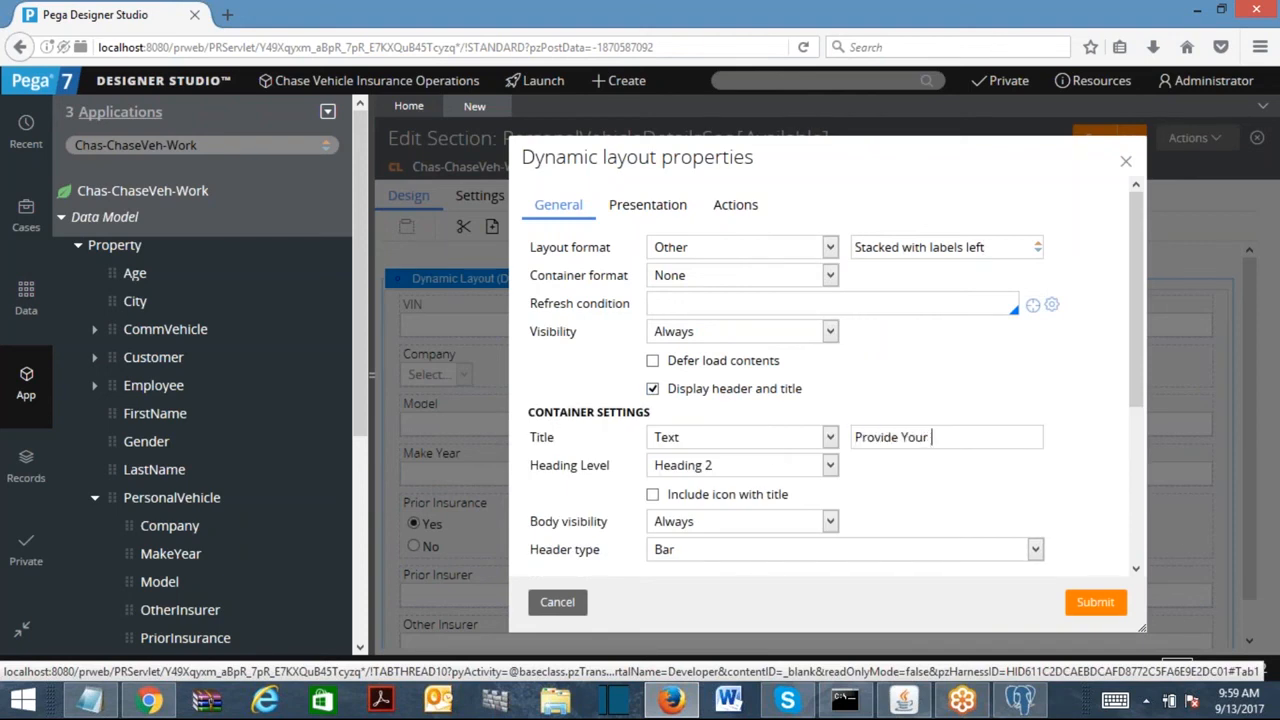
{"action": "type", "text": "Personal Vehicle Details"}
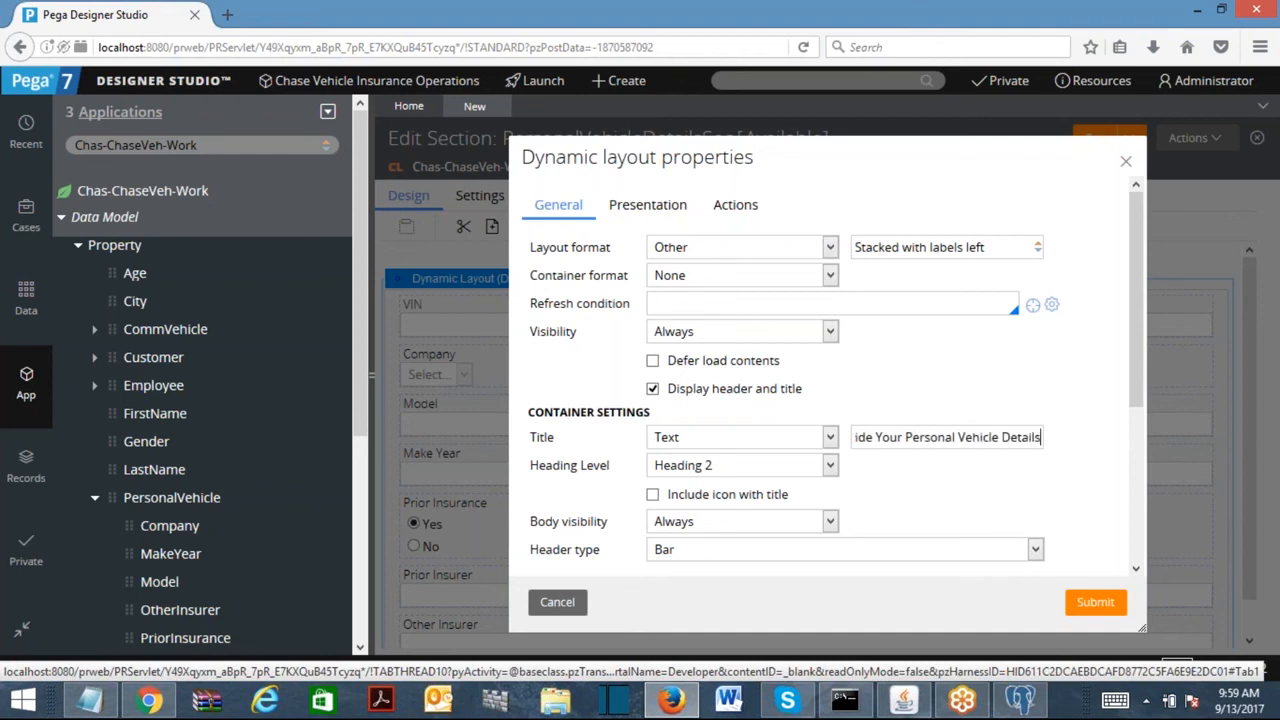
{"action": "left_click", "coordinate": [1094, 601]}
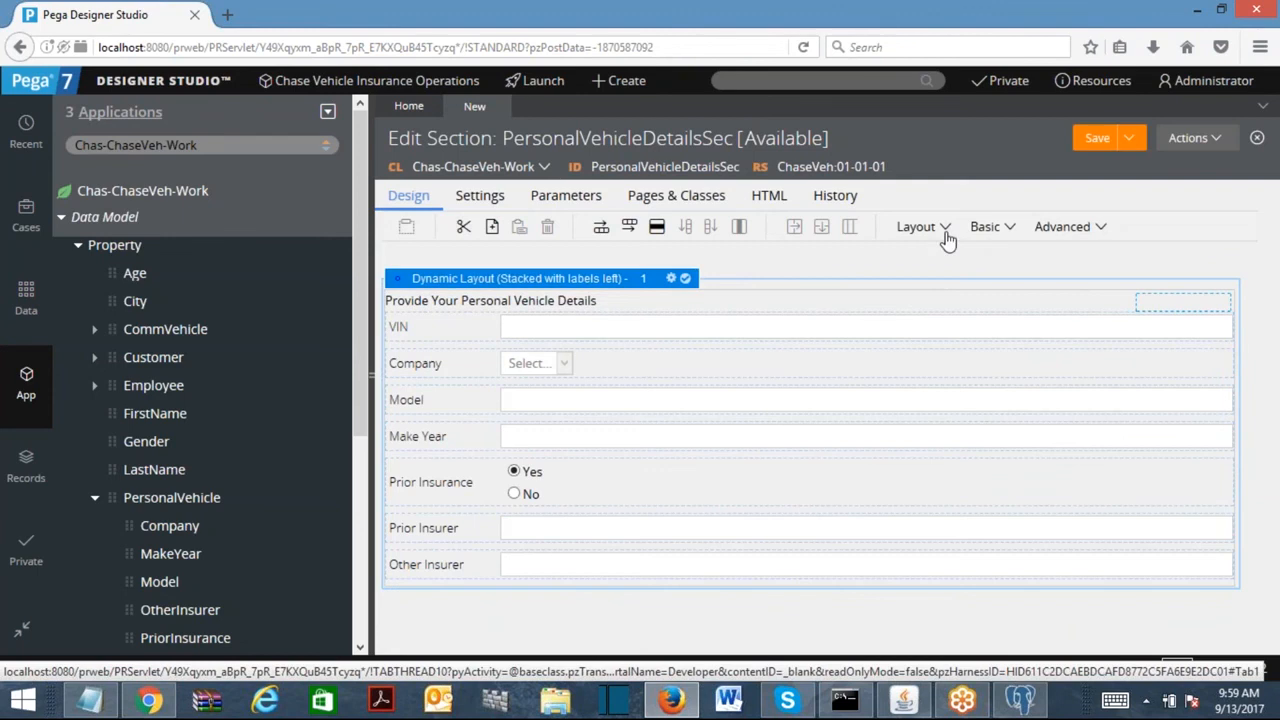
{"action": "left_click", "coordinate": [940, 228]}
Wrap the stacked layout in a new outer layout formatted as Inline grid double.
{"action": "left_click_drag", "start_coordinate": [1020, 258], "coordinate": [819, 272]}
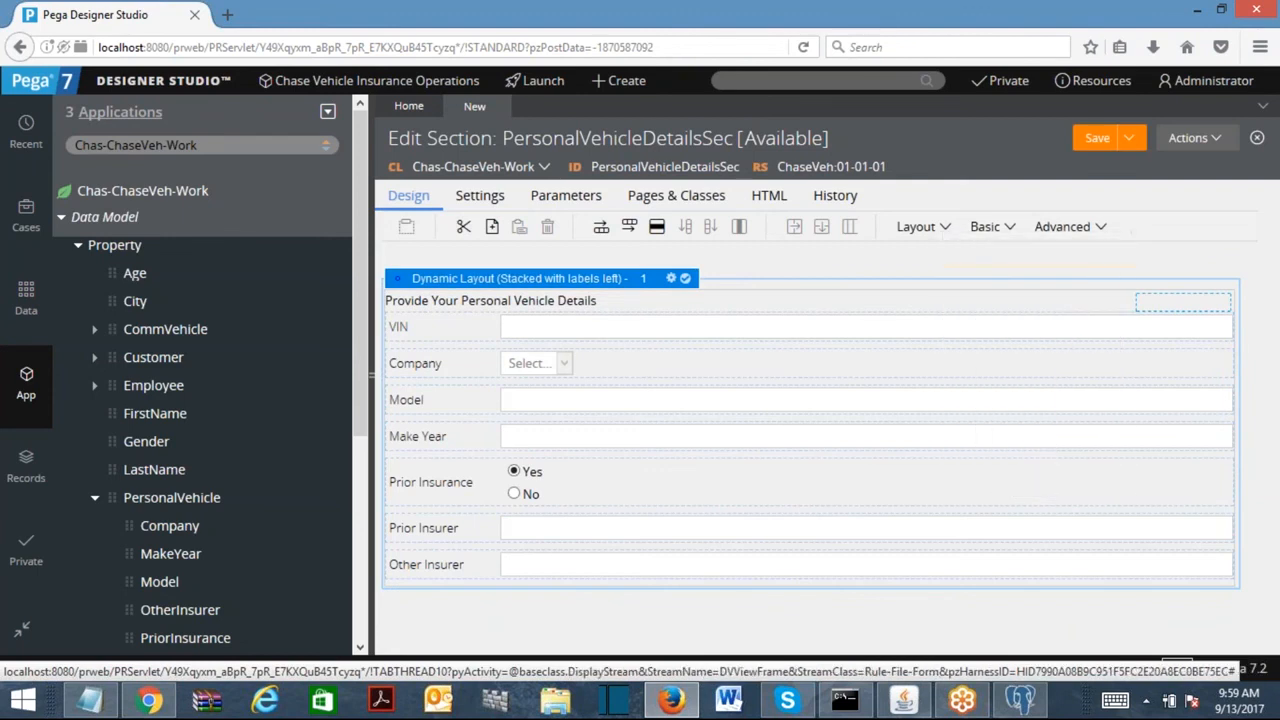
{"action": "left_click", "coordinate": [1092, 480]}
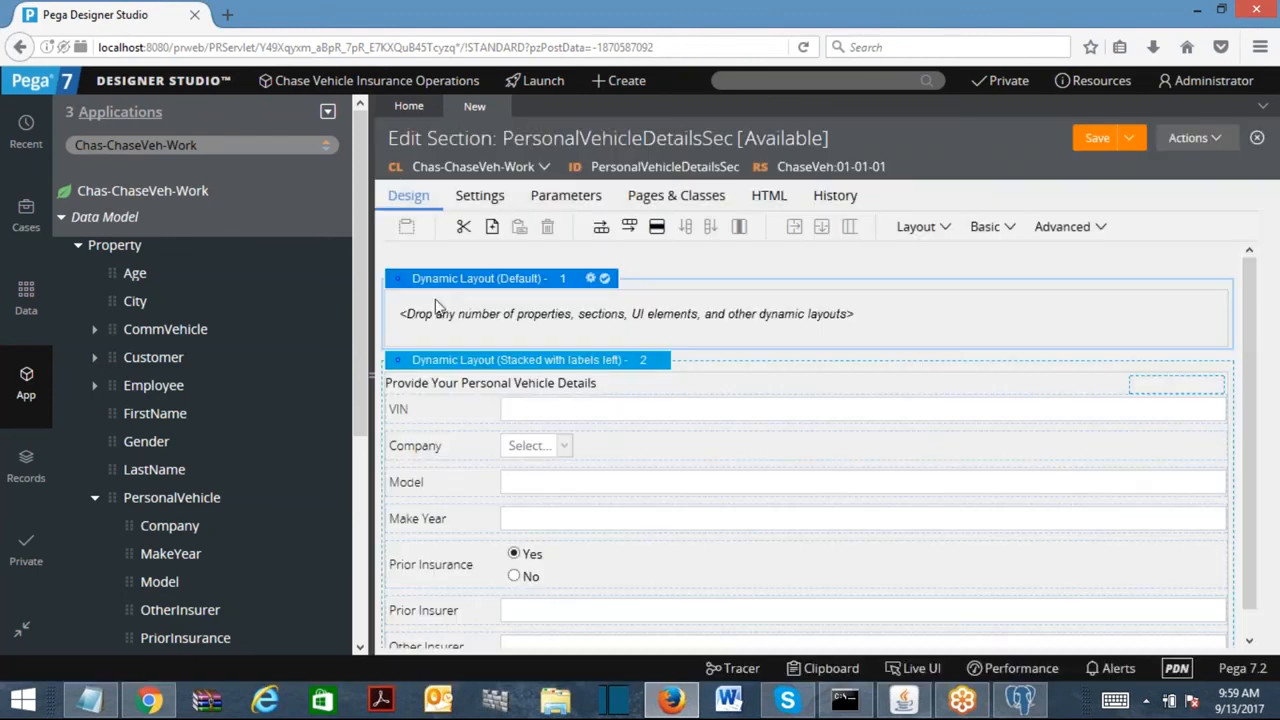
{"action": "left_click_drag", "start_coordinate": [397, 367], "coordinate": [425, 327]}
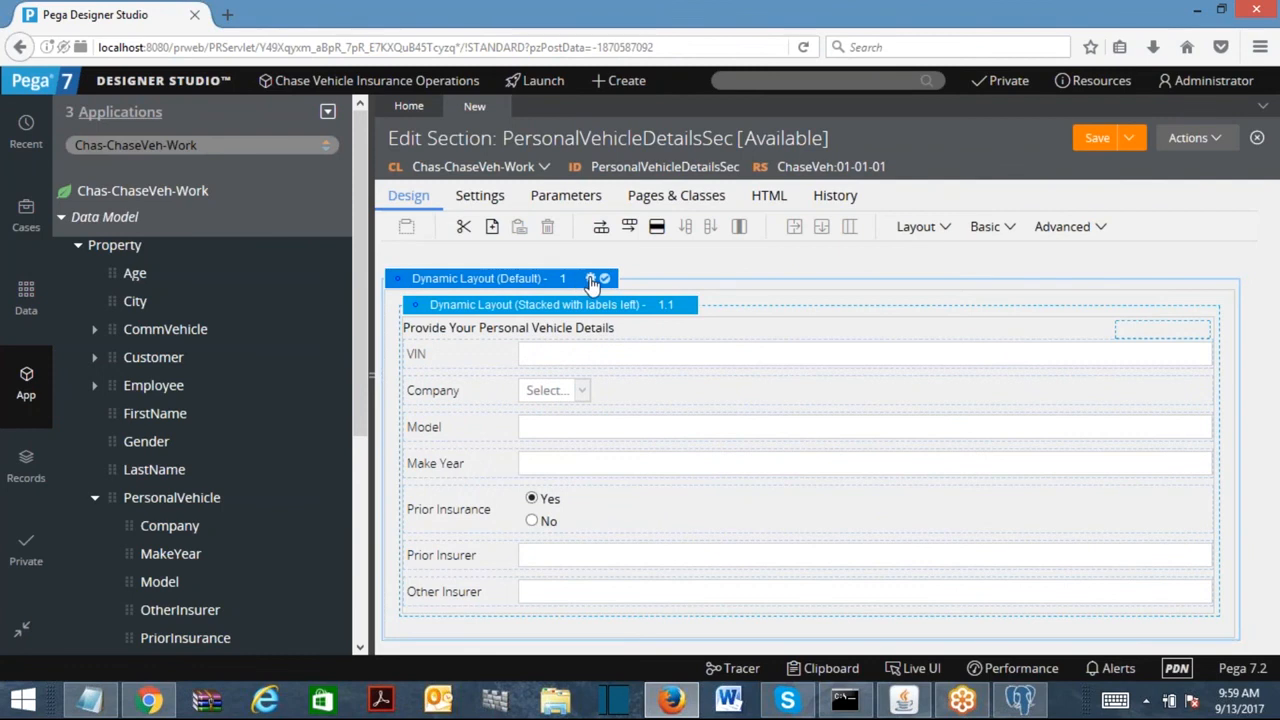
{"action": "left_click", "coordinate": [590, 278]}
{"action": "left_click", "coordinate": [772, 253]}
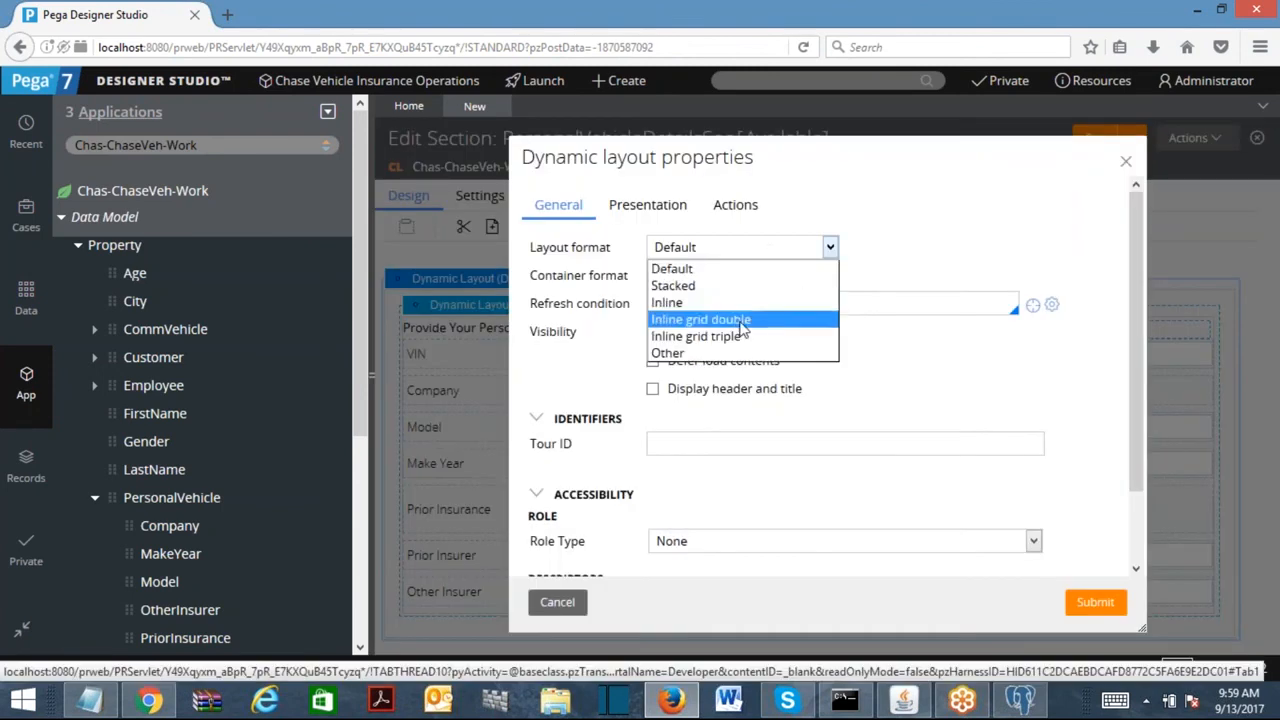
{"action": "left_click", "coordinate": [705, 318]}
{"action": "left_click", "coordinate": [1098, 603]}
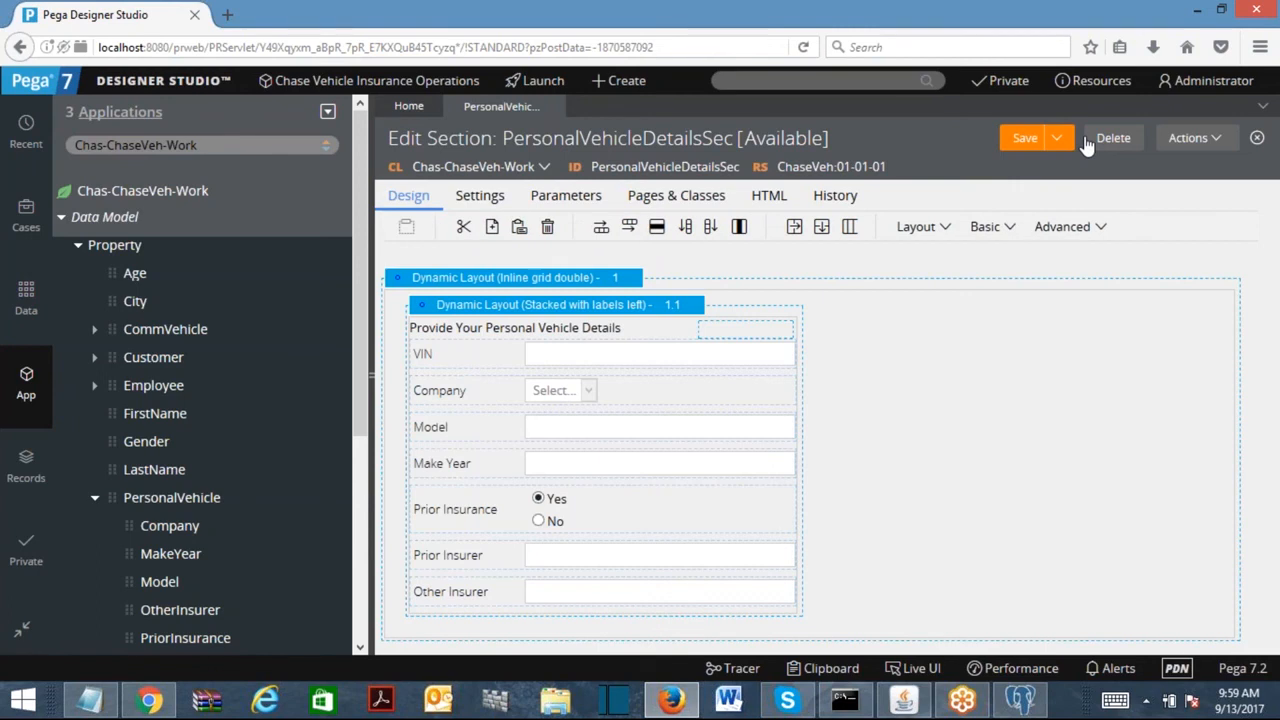
Save the section, check the Prior Insurer, Prior Insurance and Other Insurer rows, and save again.
{"action": "left_click", "coordinate": [1030, 144]}
{"action": "left_click", "coordinate": [546, 562]}
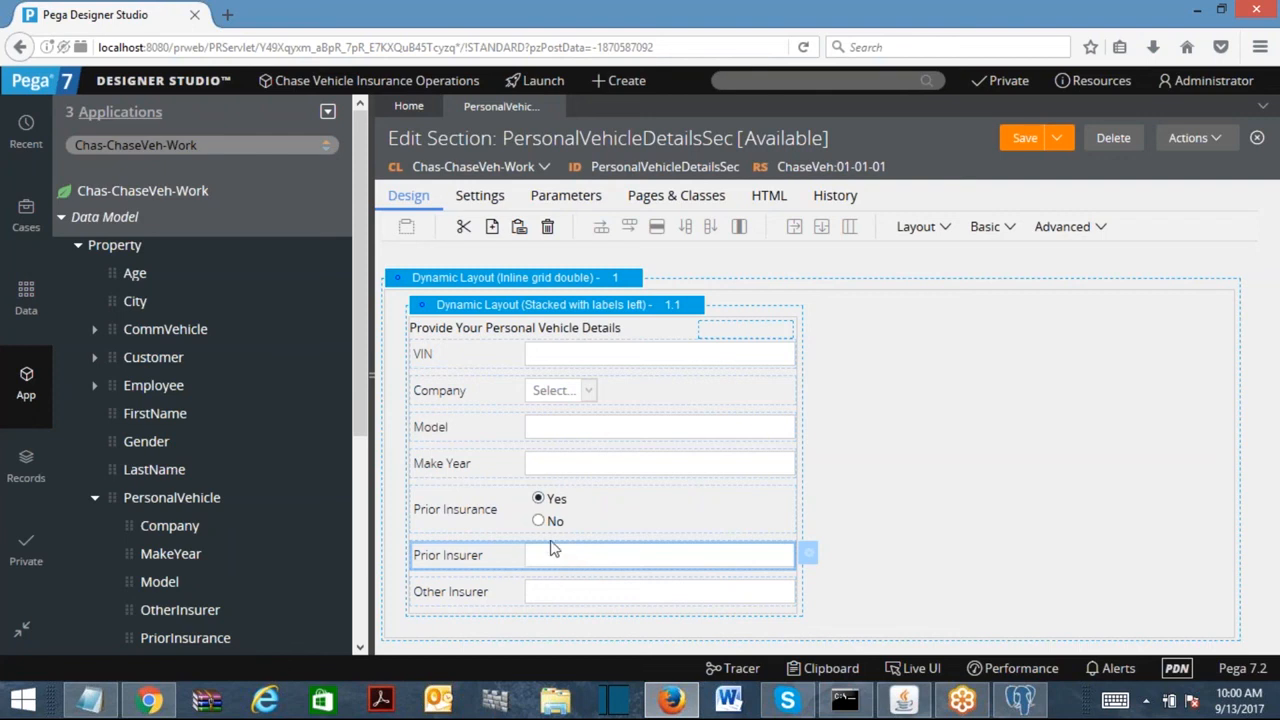
{"action": "left_click", "coordinate": [549, 525]}
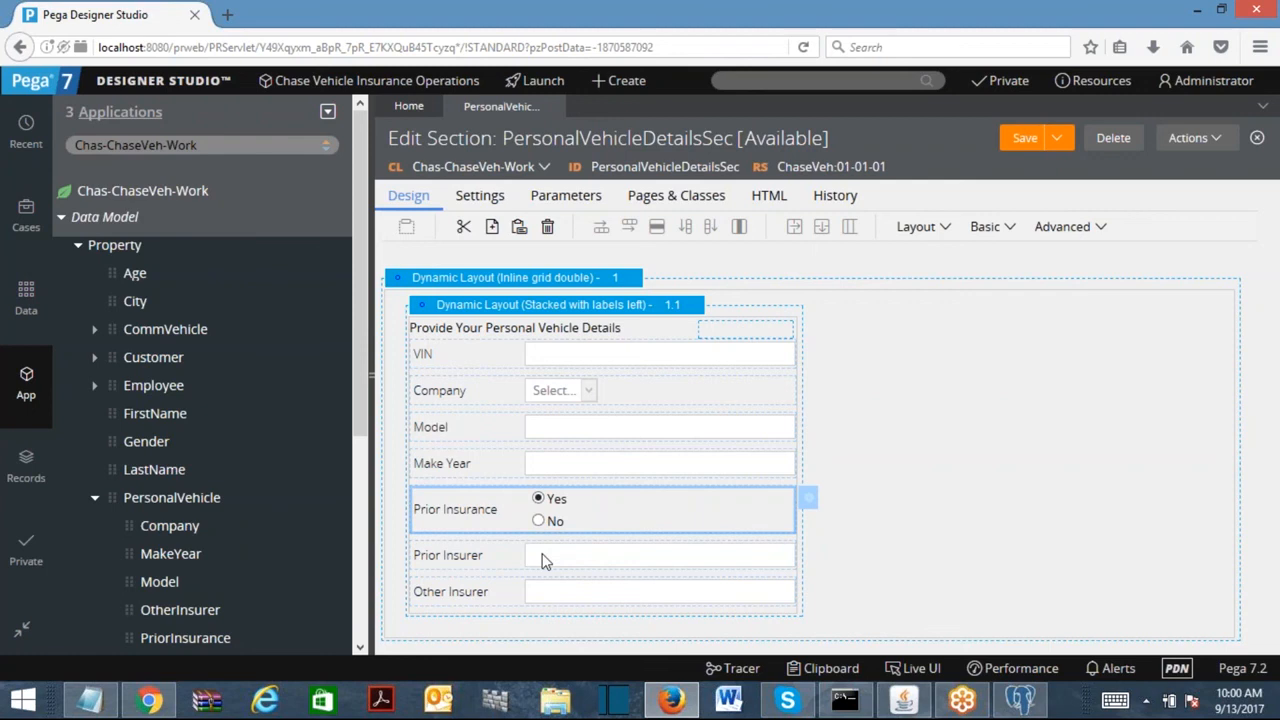
{"action": "left_click", "coordinate": [578, 563]}
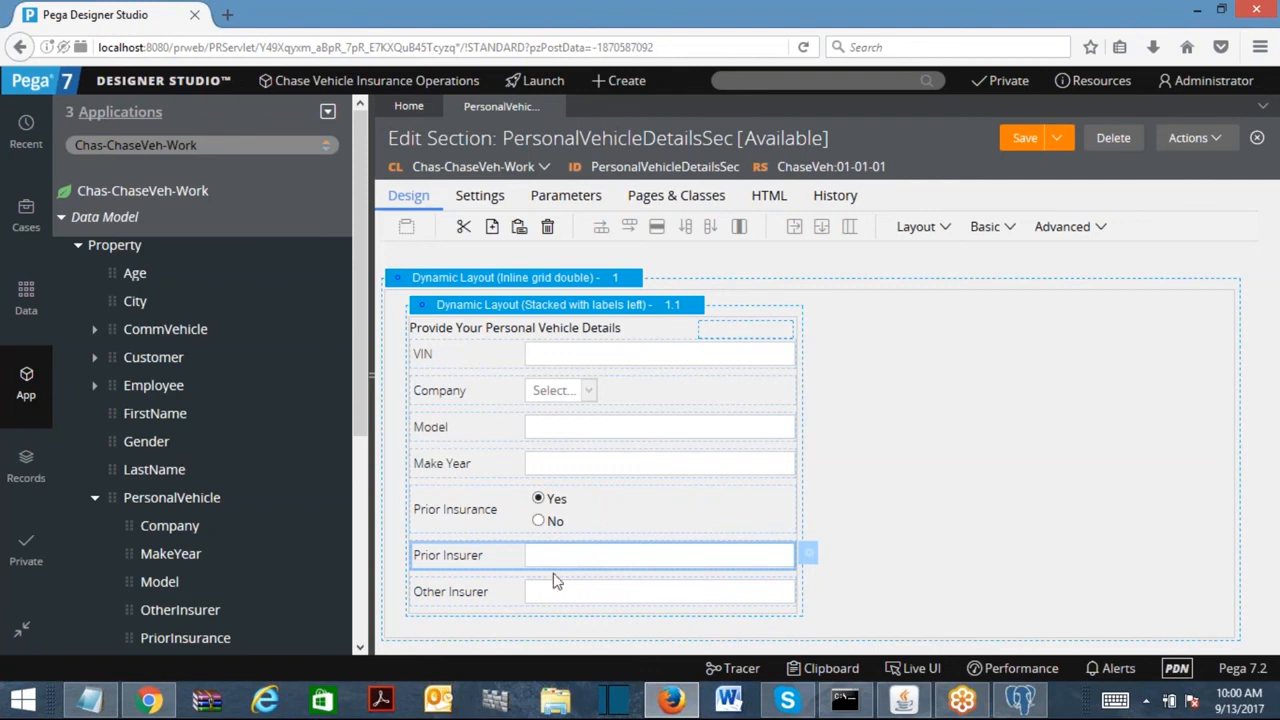
{"action": "left_click", "coordinate": [548, 600]}
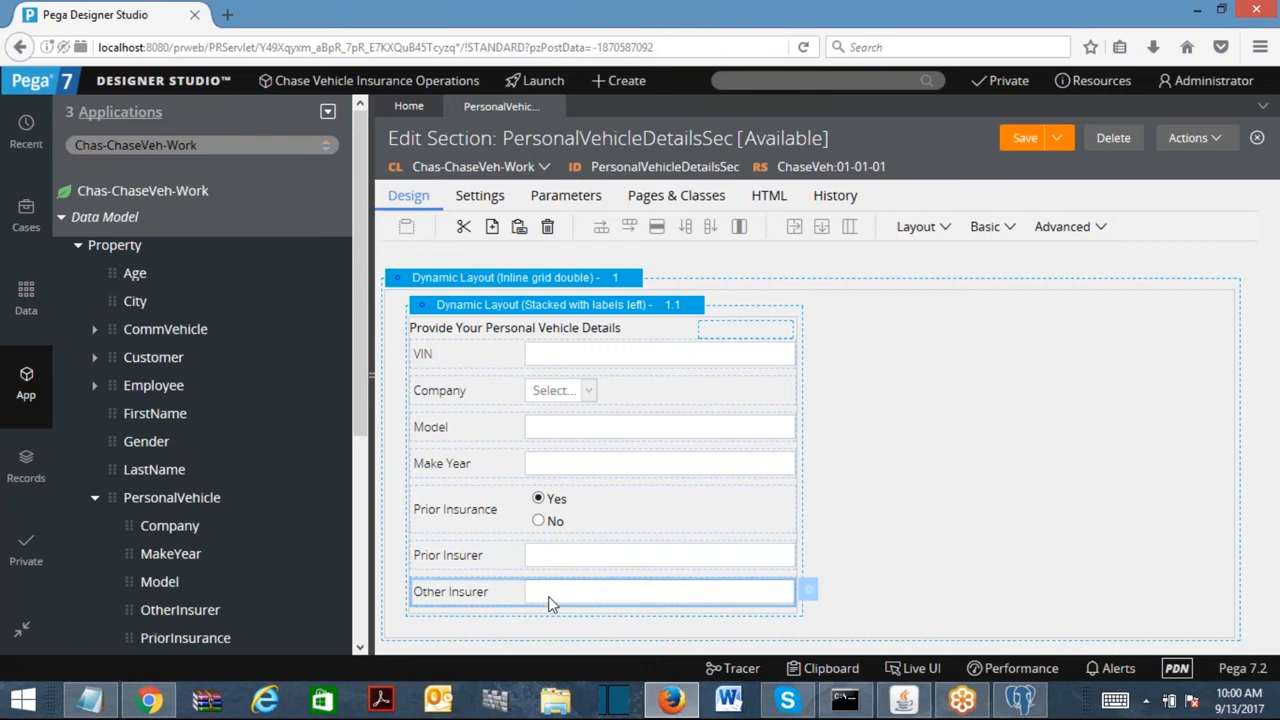
{"action": "left_click", "coordinate": [1025, 137]}
Inspect the Model field's control type and close its properties unchanged.
{"action": "left_click", "coordinate": [612, 434]}
{"action": "double_click", "coordinate": [612, 429]}
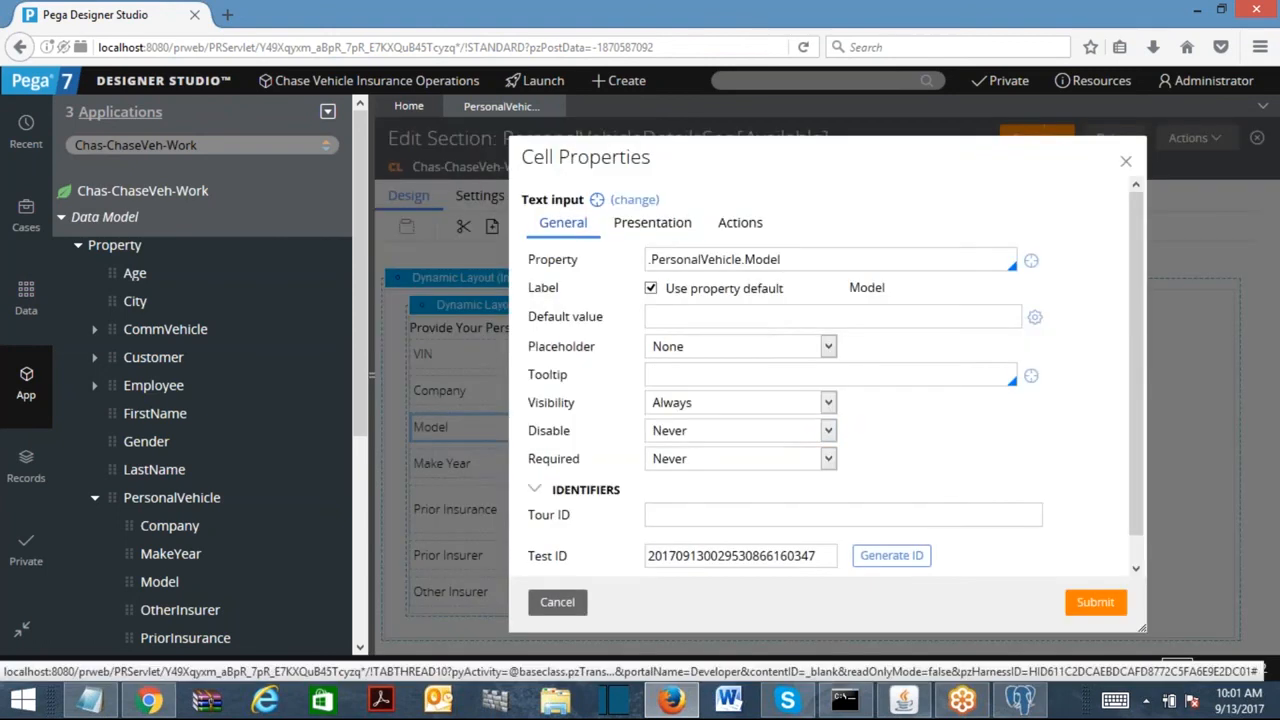
{"action": "left_click", "coordinate": [632, 200]}
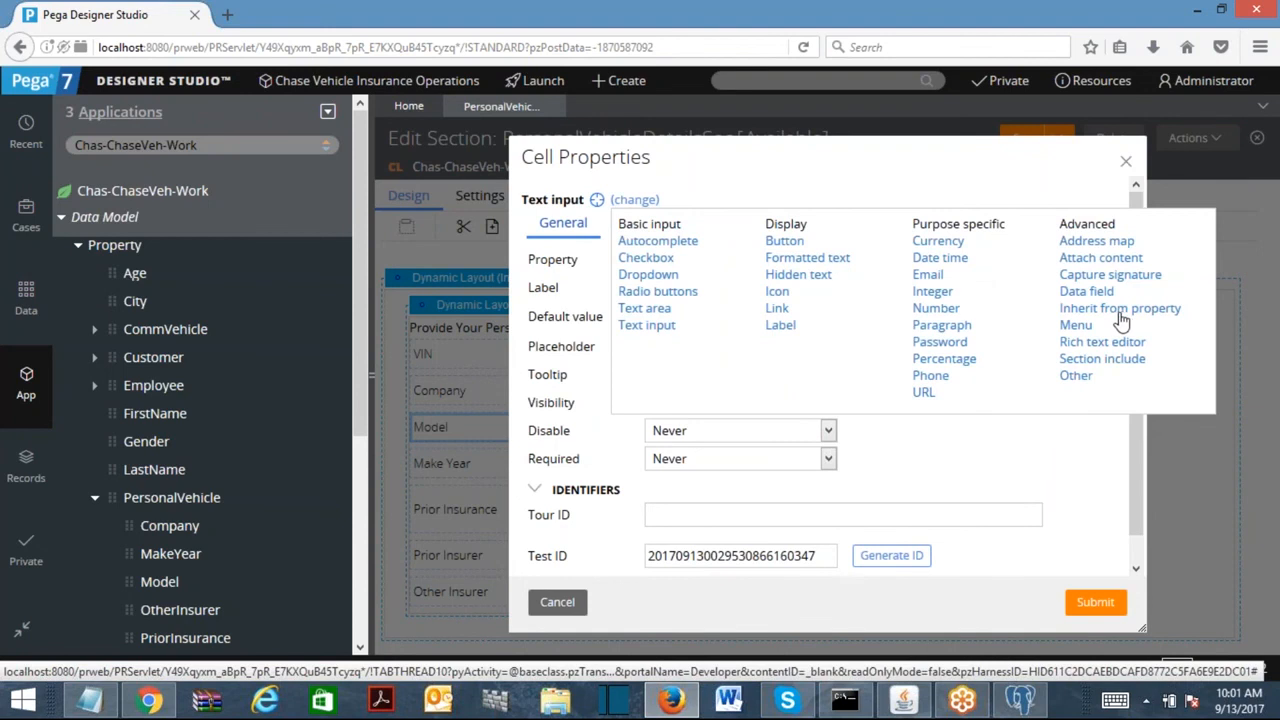
{"action": "left_click", "coordinate": [1127, 165]}
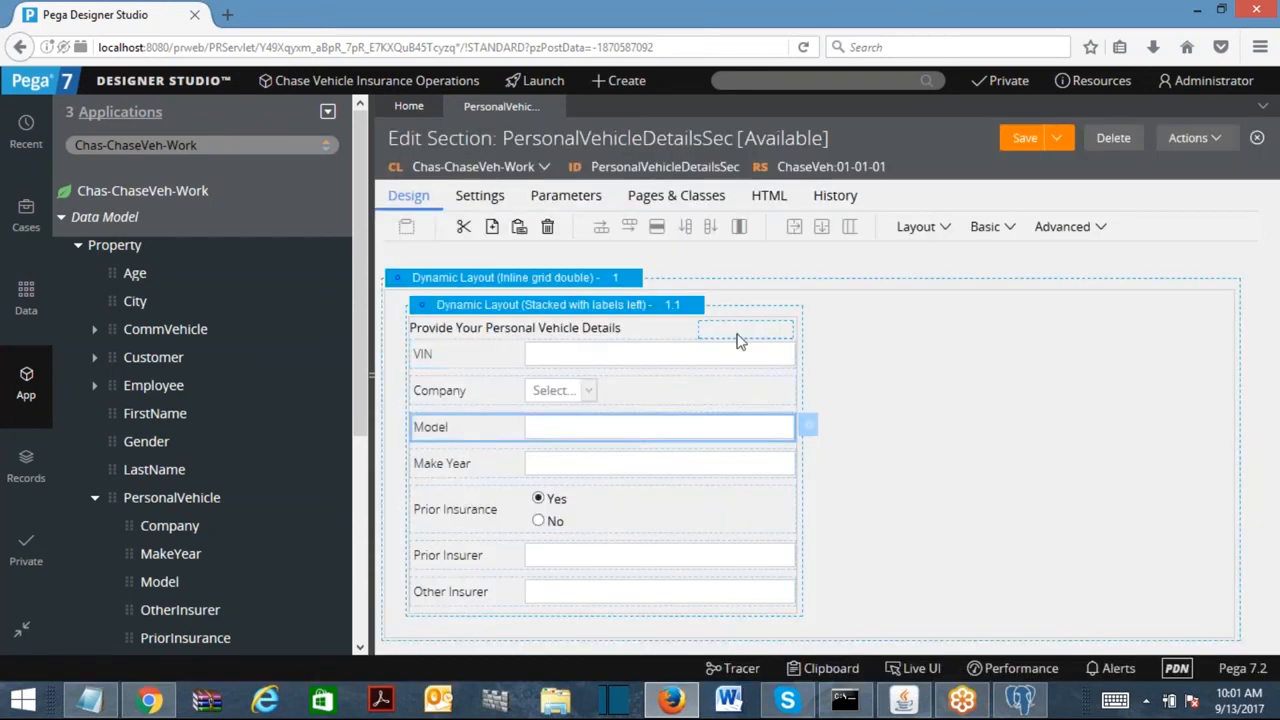
Set the VIN field's Required option to Always and submit.
{"action": "left_click", "coordinate": [580, 360]}
{"action": "double_click", "coordinate": [580, 360]}
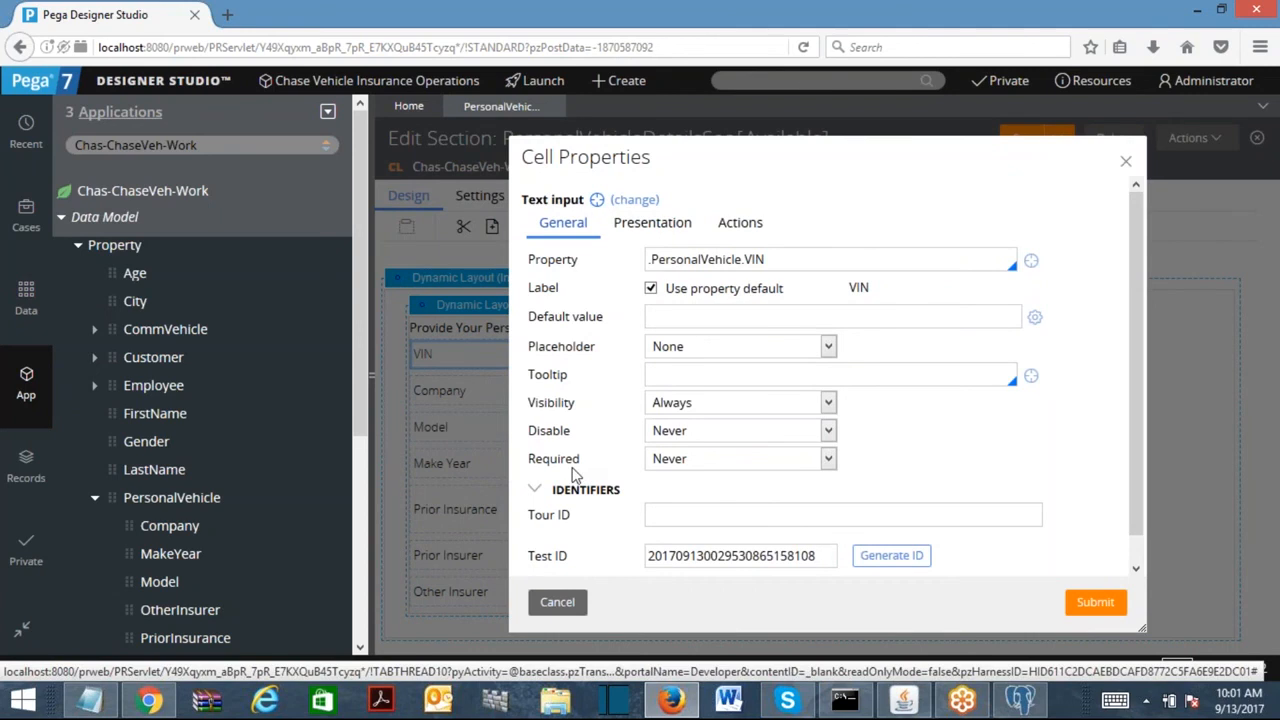
{"action": "left_click", "coordinate": [707, 461]}
{"action": "left_click", "coordinate": [700, 497]}
{"action": "left_click", "coordinate": [1100, 602]}
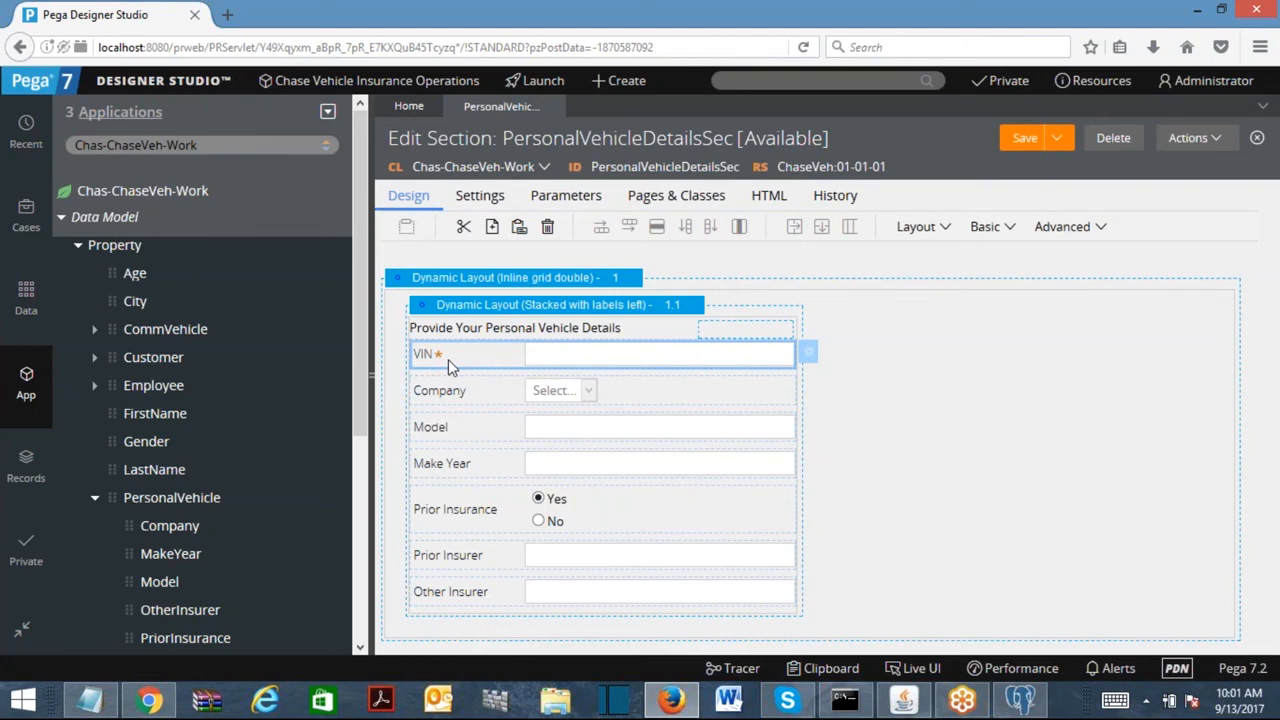
{"action": "double_click", "coordinate": [566, 362]}
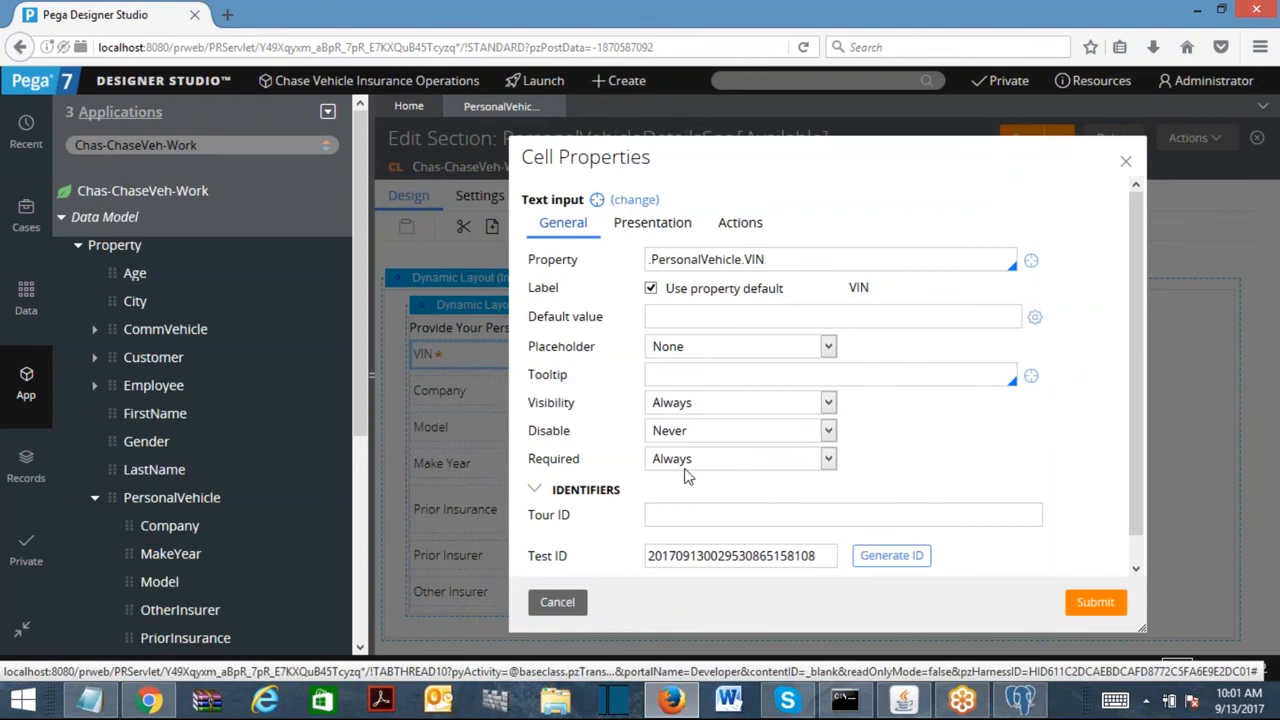
{"action": "left_click", "coordinate": [665, 436]}
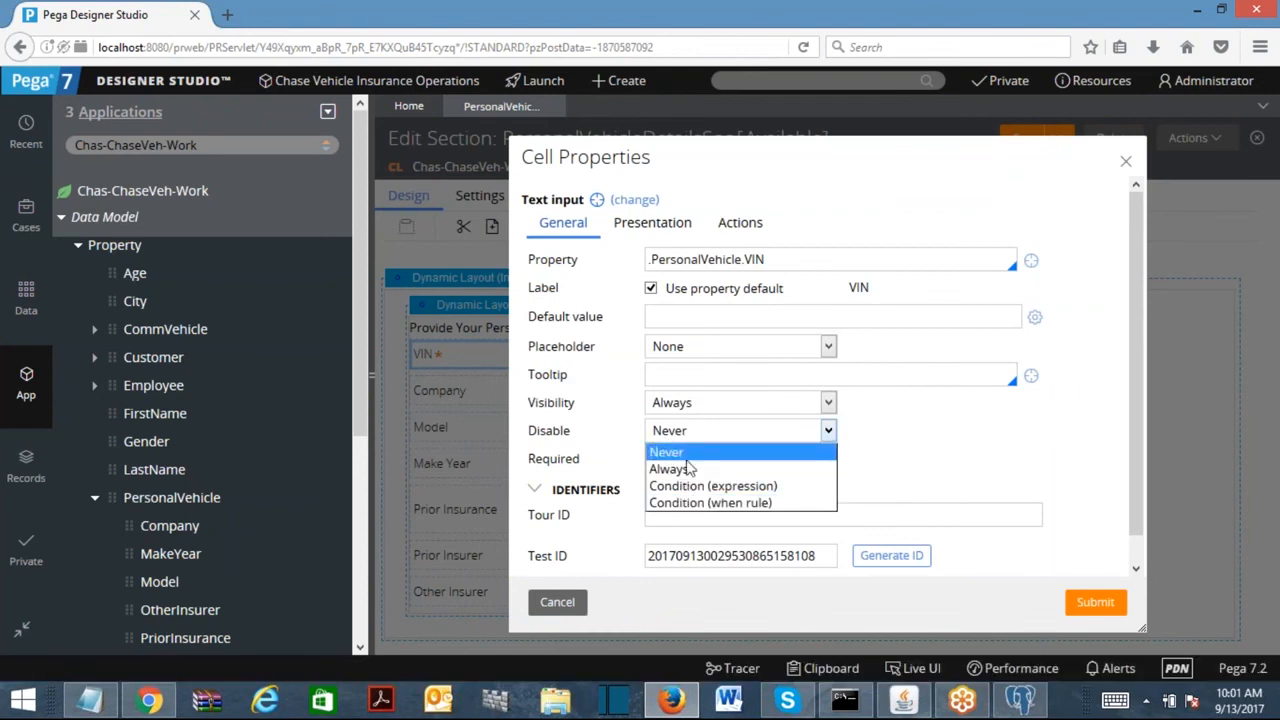
{"action": "left_click", "coordinate": [938, 483]}
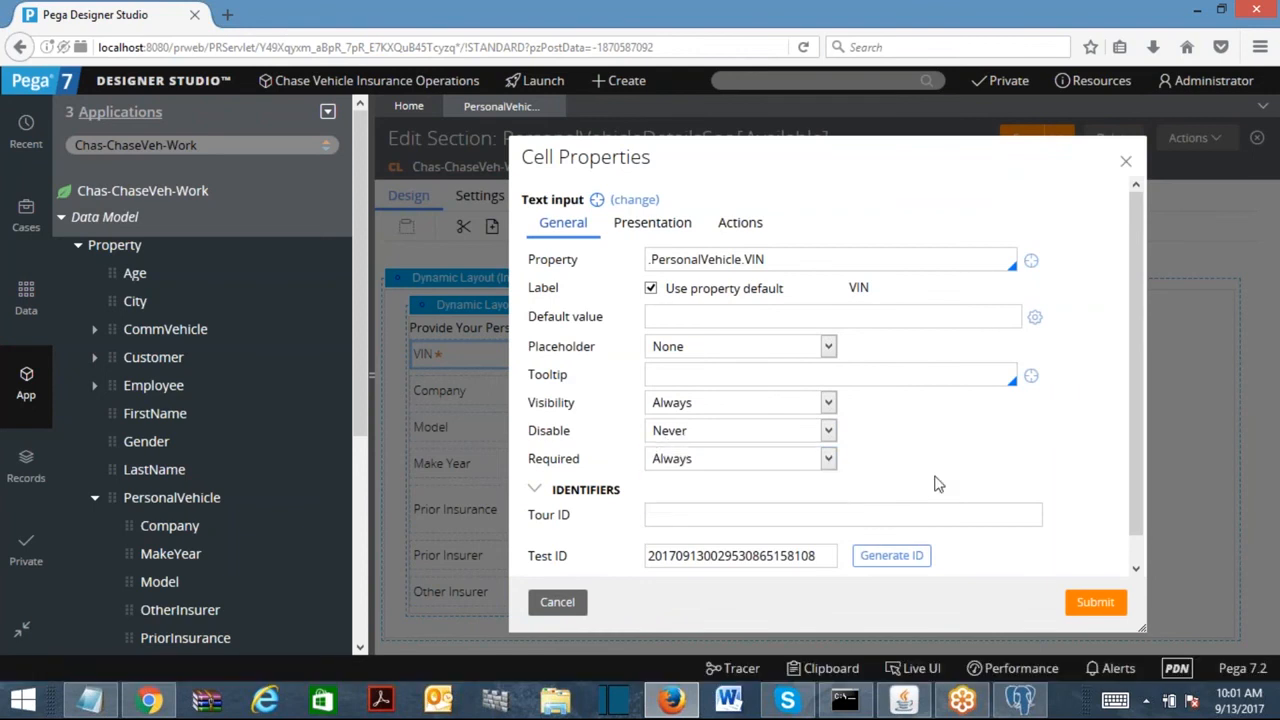
{"action": "left_click", "coordinate": [655, 223]}
{"action": "left_click", "coordinate": [678, 261]}
{"action": "left_click", "coordinate": [916, 283]}
{"action": "left_click", "coordinate": [660, 361]}
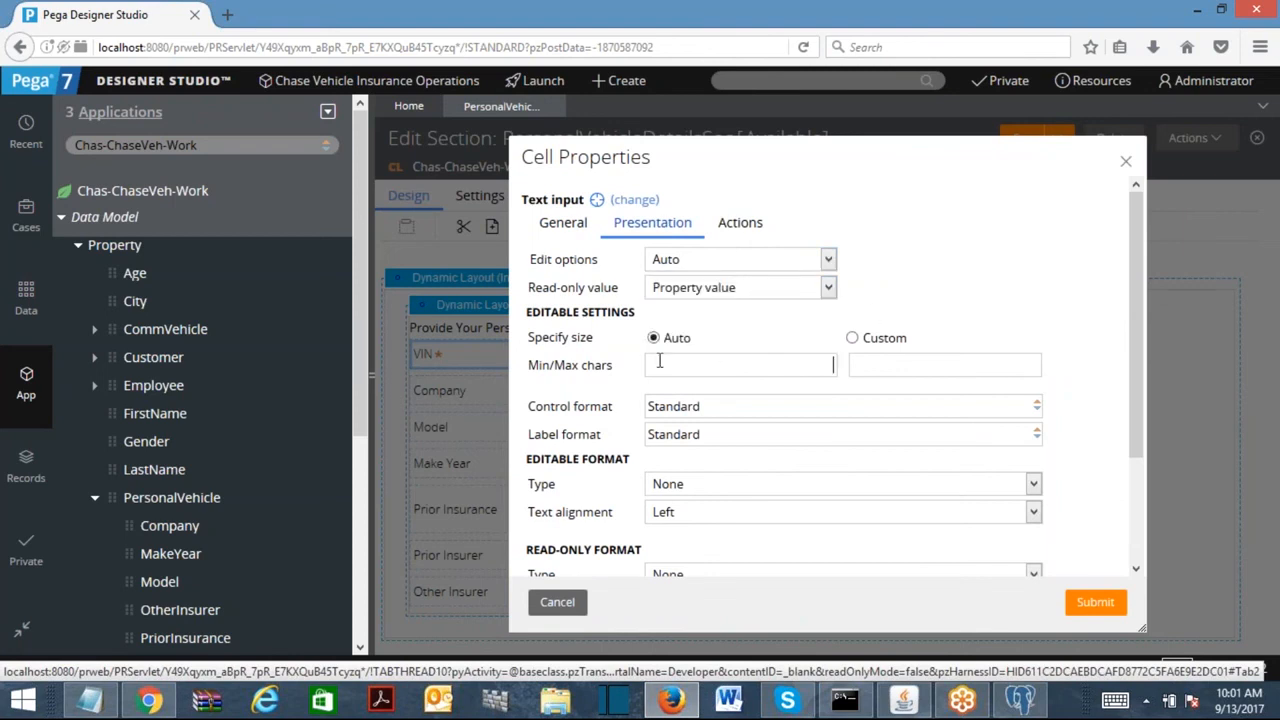
{"action": "left_click", "coordinate": [852, 338]}
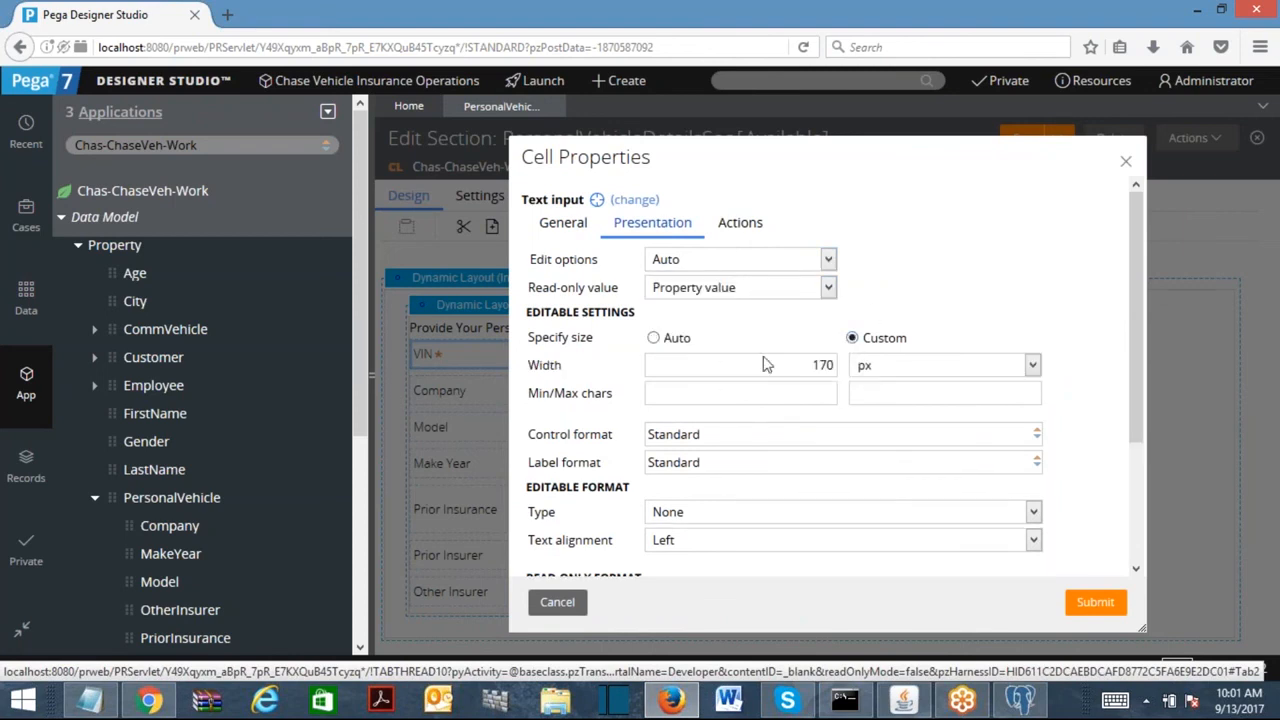
{"action": "double_click", "coordinate": [822, 368]}
{"action": "type", "text": "50"}
{"action": "left_click", "coordinate": [1094, 601]}
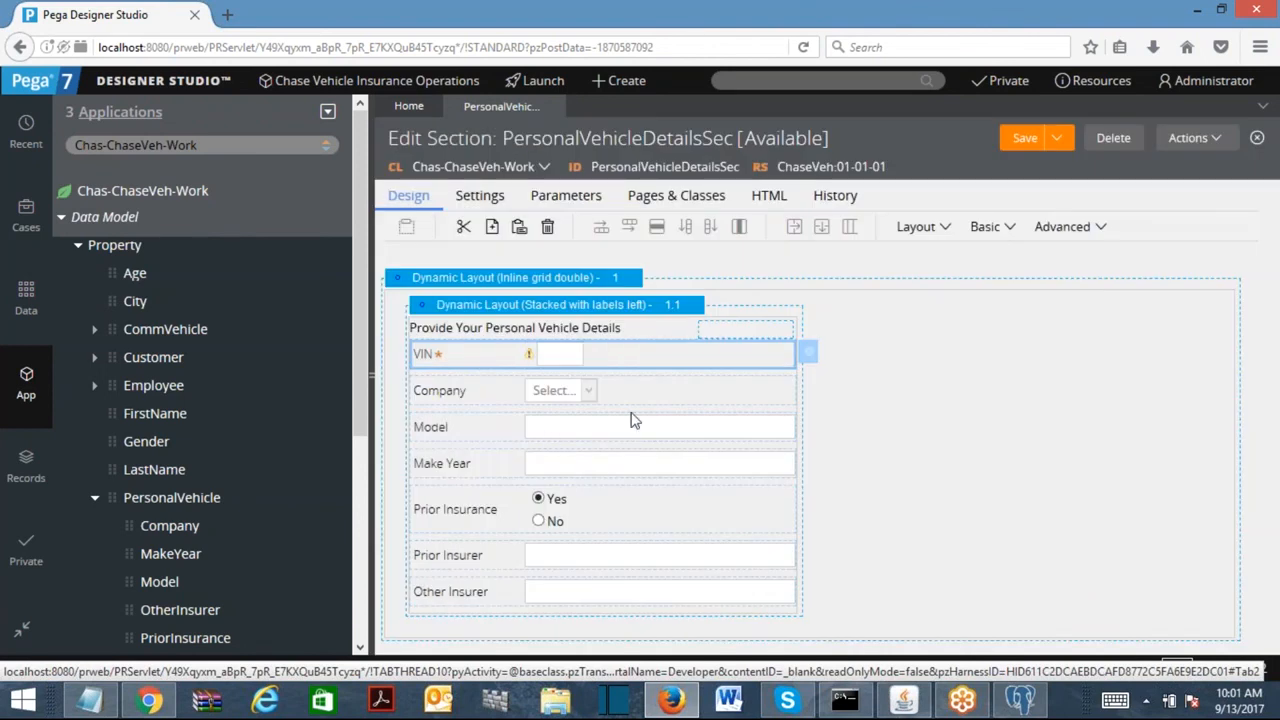
{"action": "left_click", "coordinate": [808, 350]}
{"action": "left_click", "coordinate": [664, 226]}
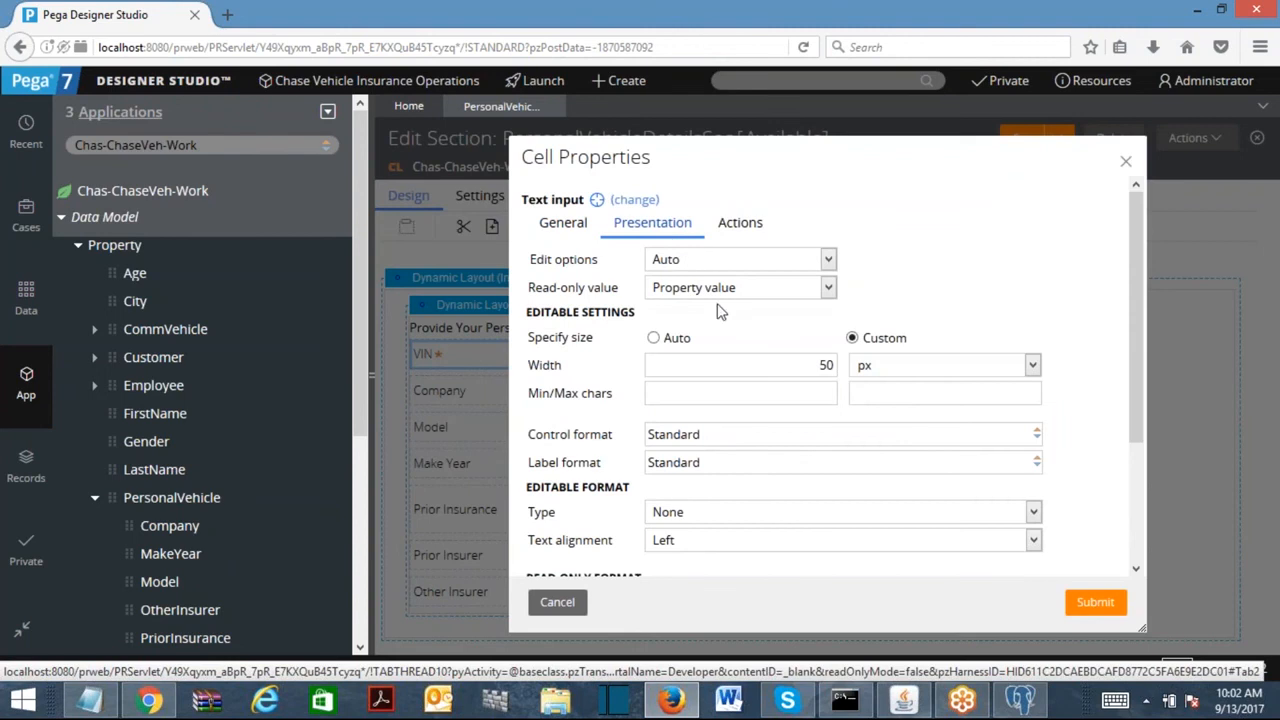
{"action": "left_click_drag", "start_coordinate": [811, 368], "coordinate": [836, 366]}
{"action": "type", "text": "170"}
{"action": "left_click", "coordinate": [653, 338]}
{"action": "left_click", "coordinate": [1095, 602]}
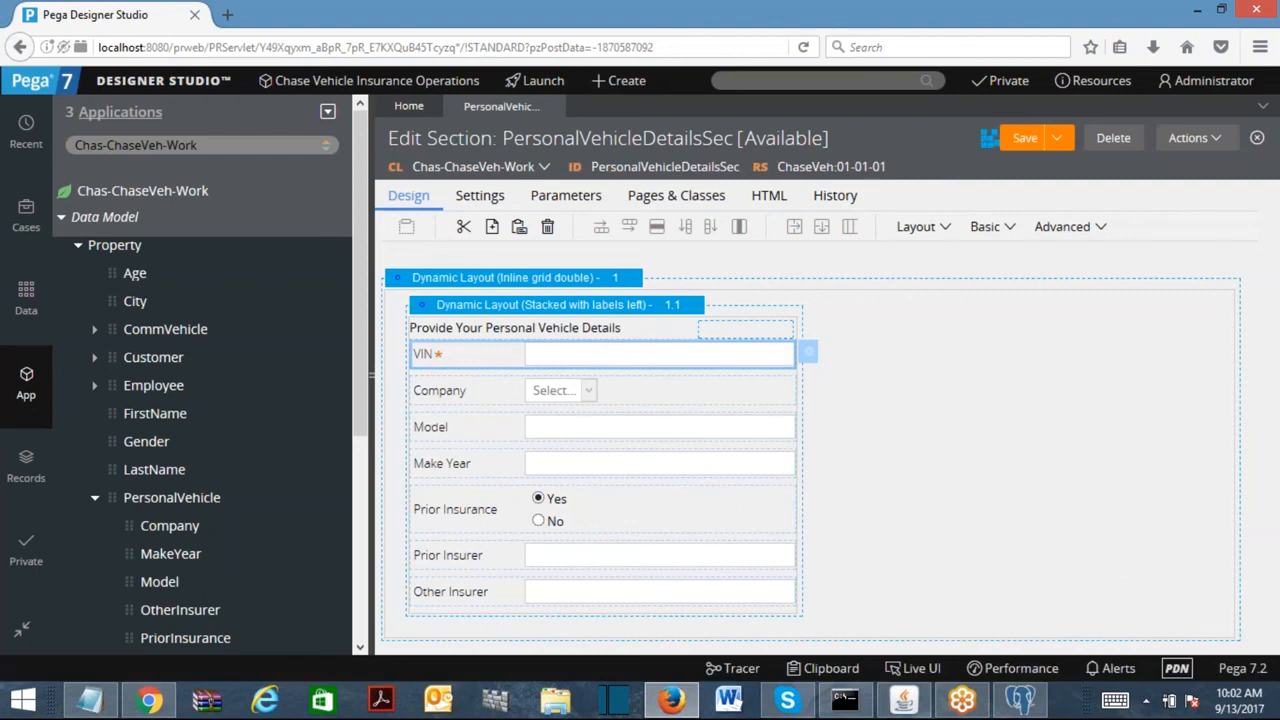